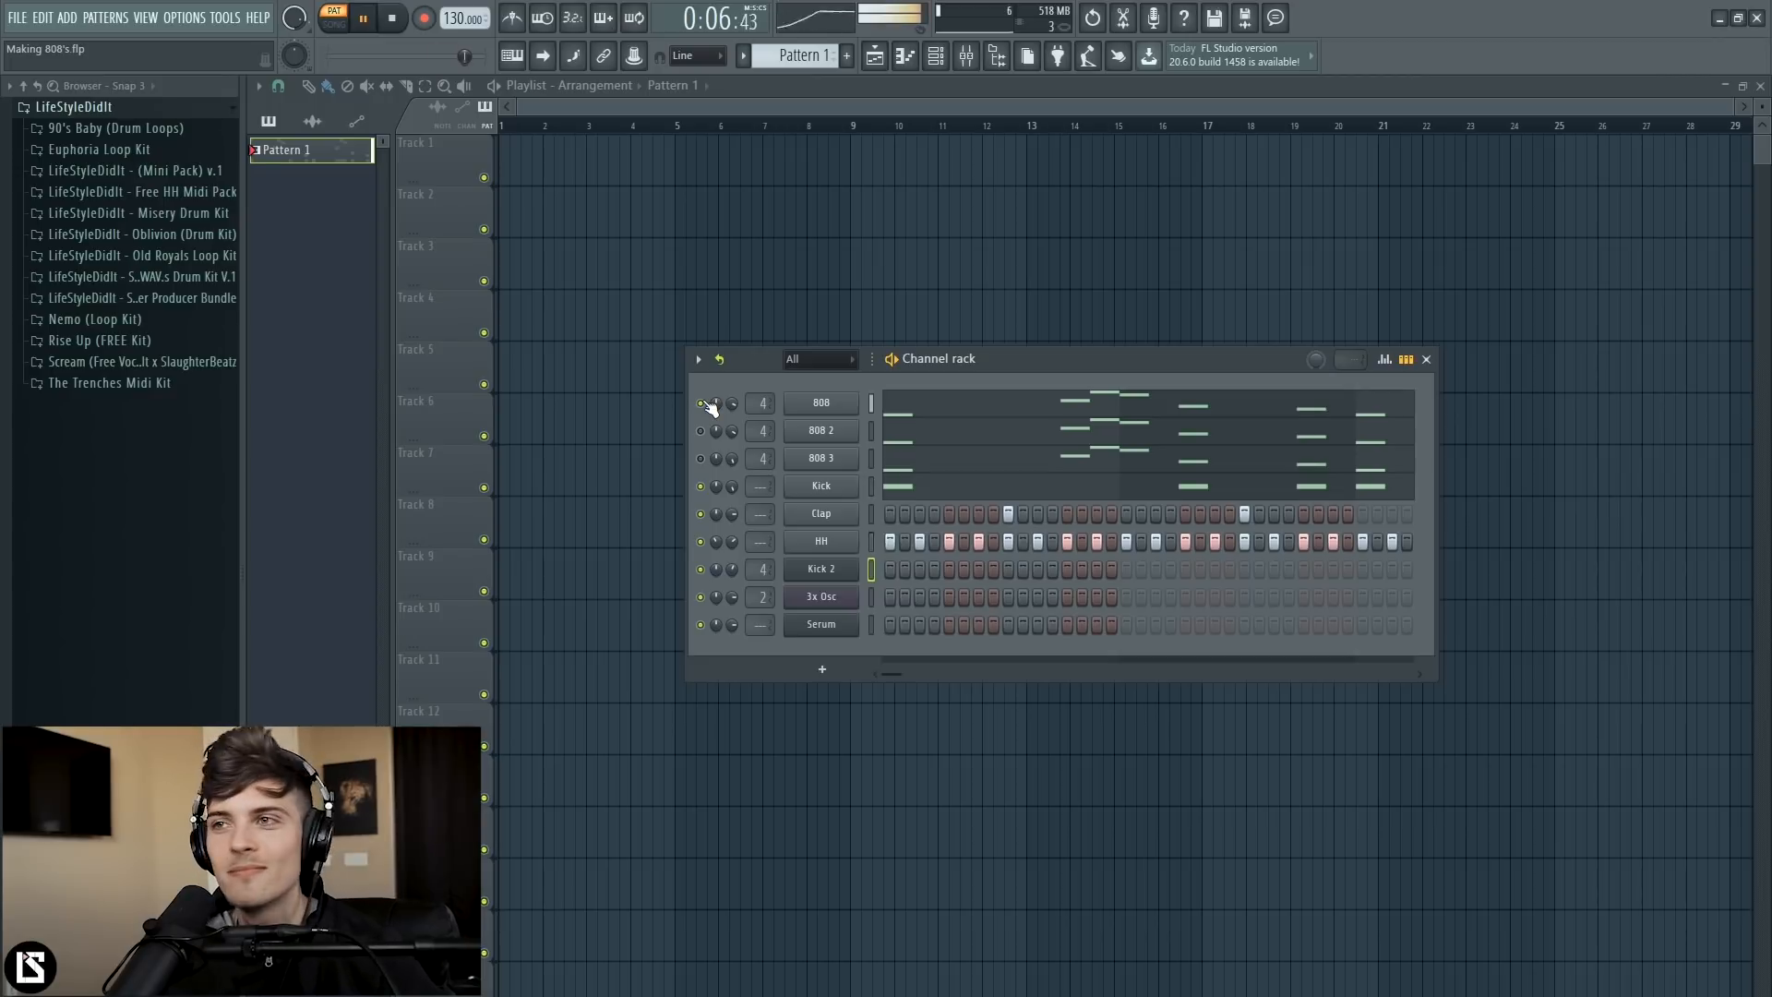
- Play Pattern 1 with each of the 808 channels in turn to compare their sound
key("space")
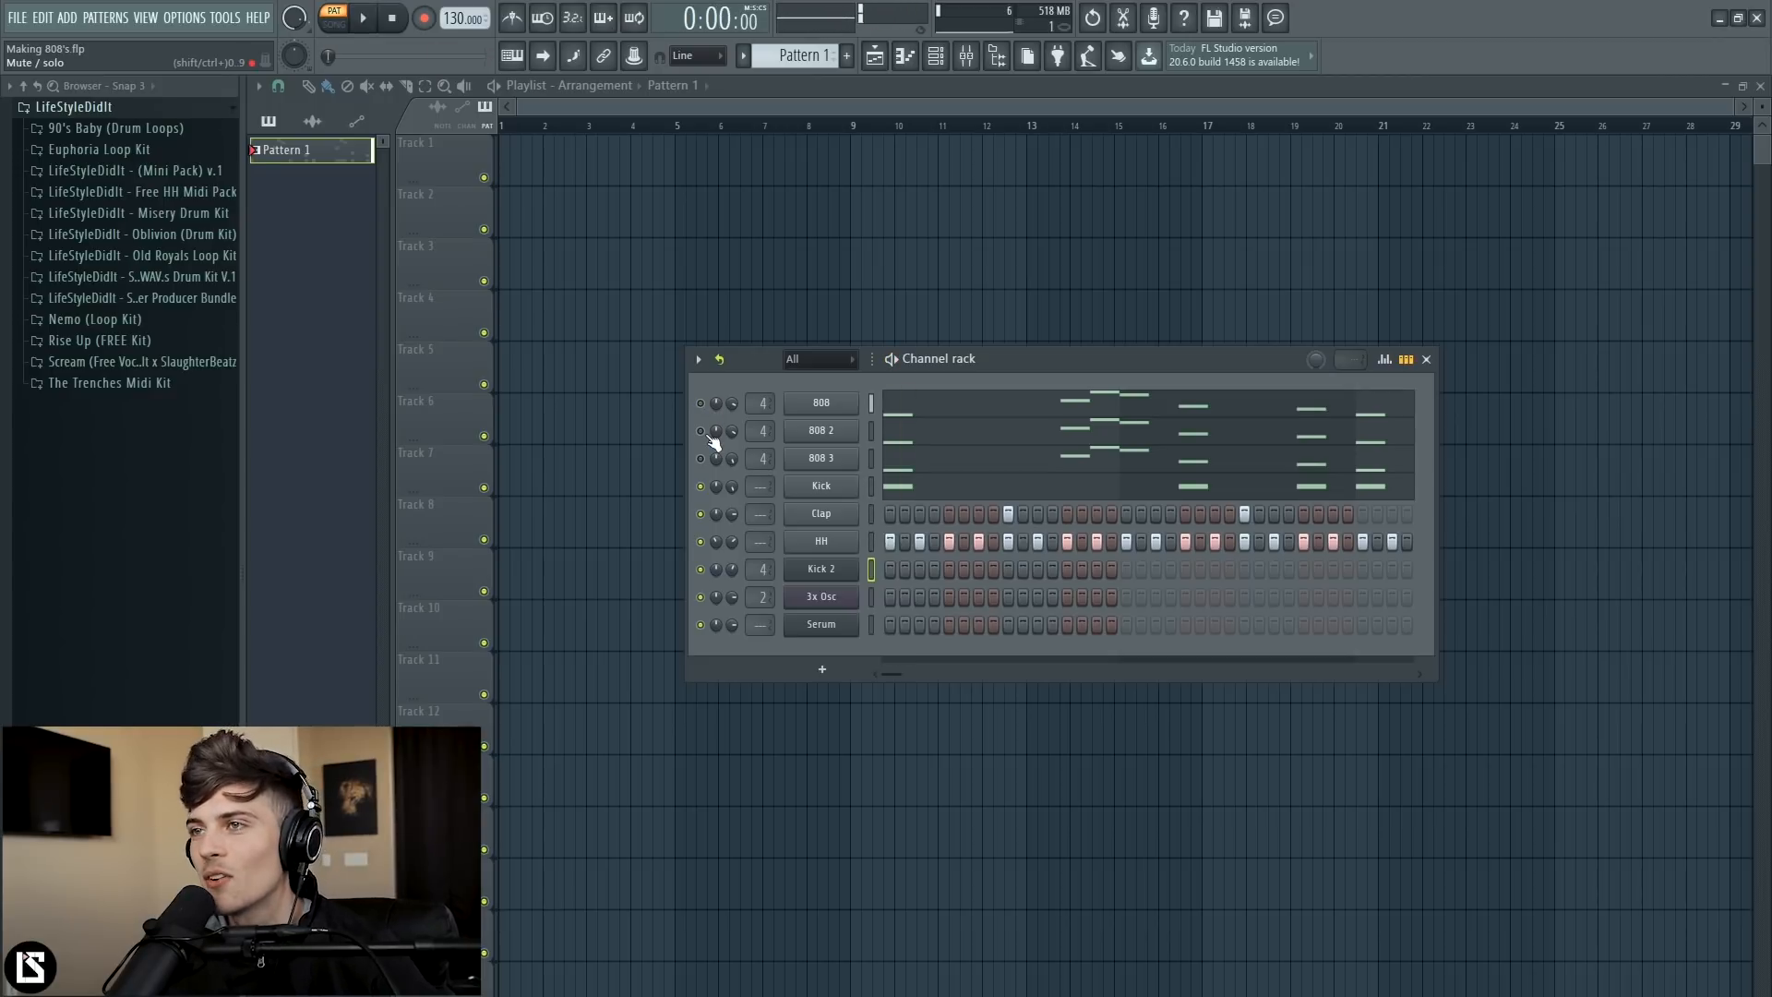
key("space")
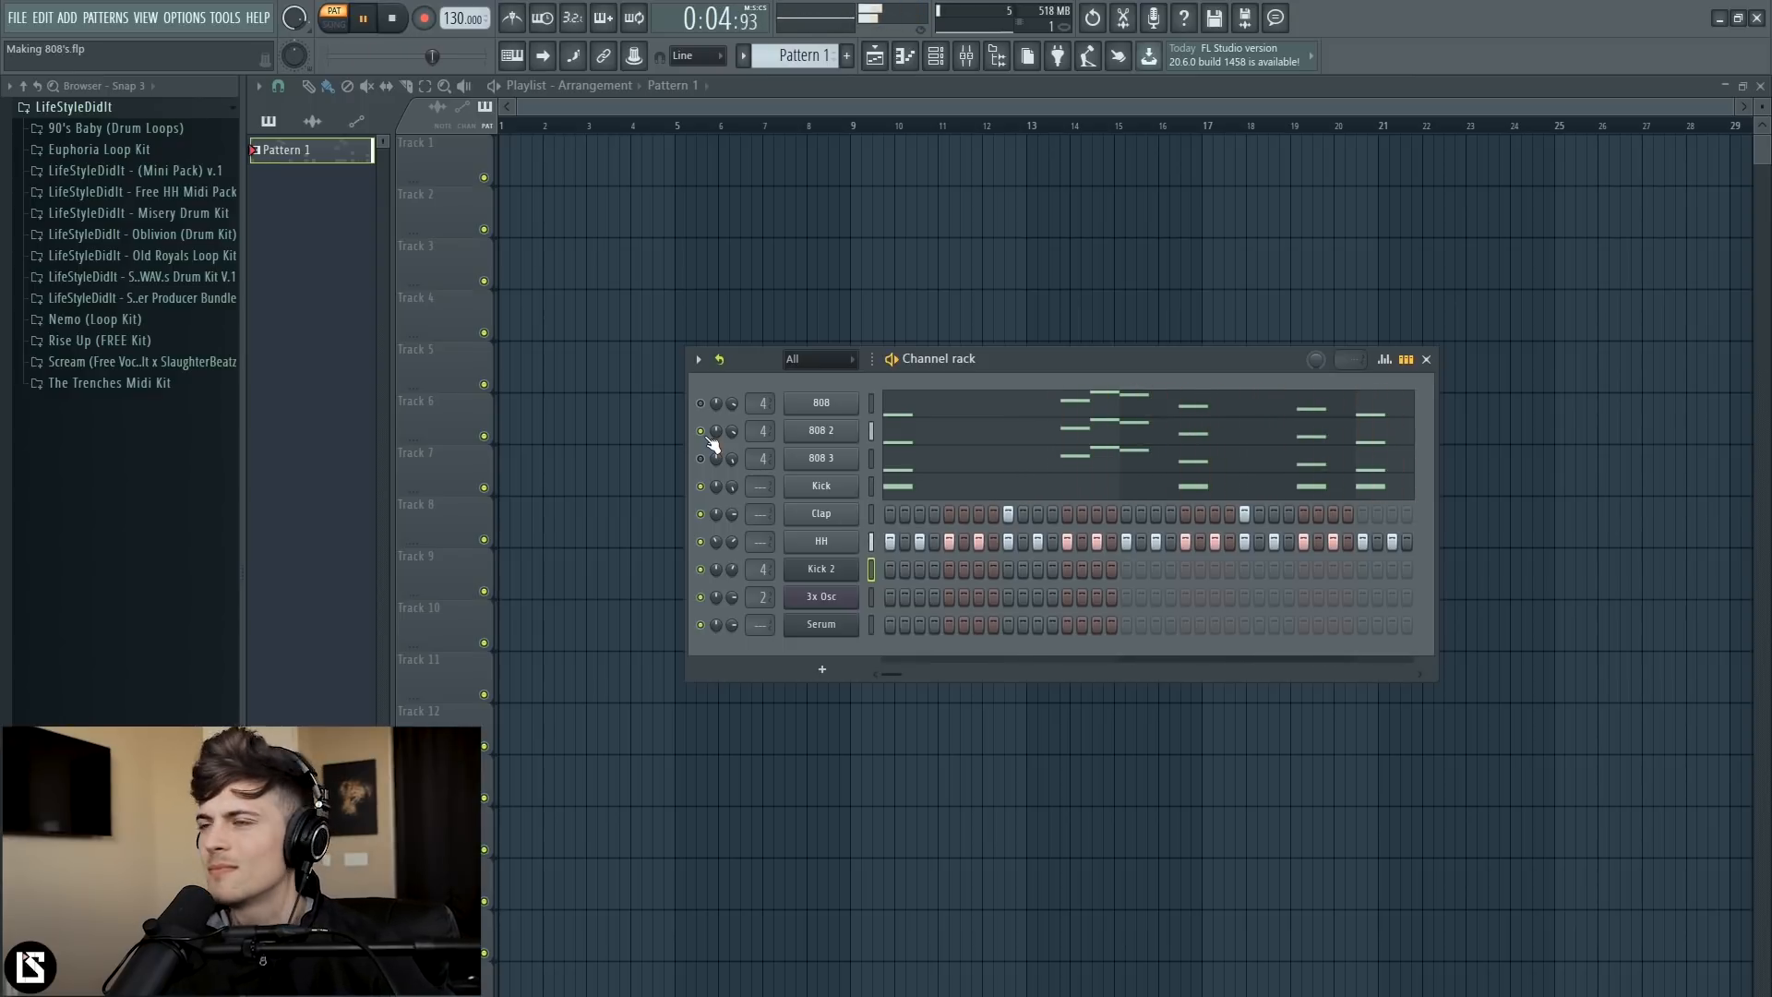
key("space")
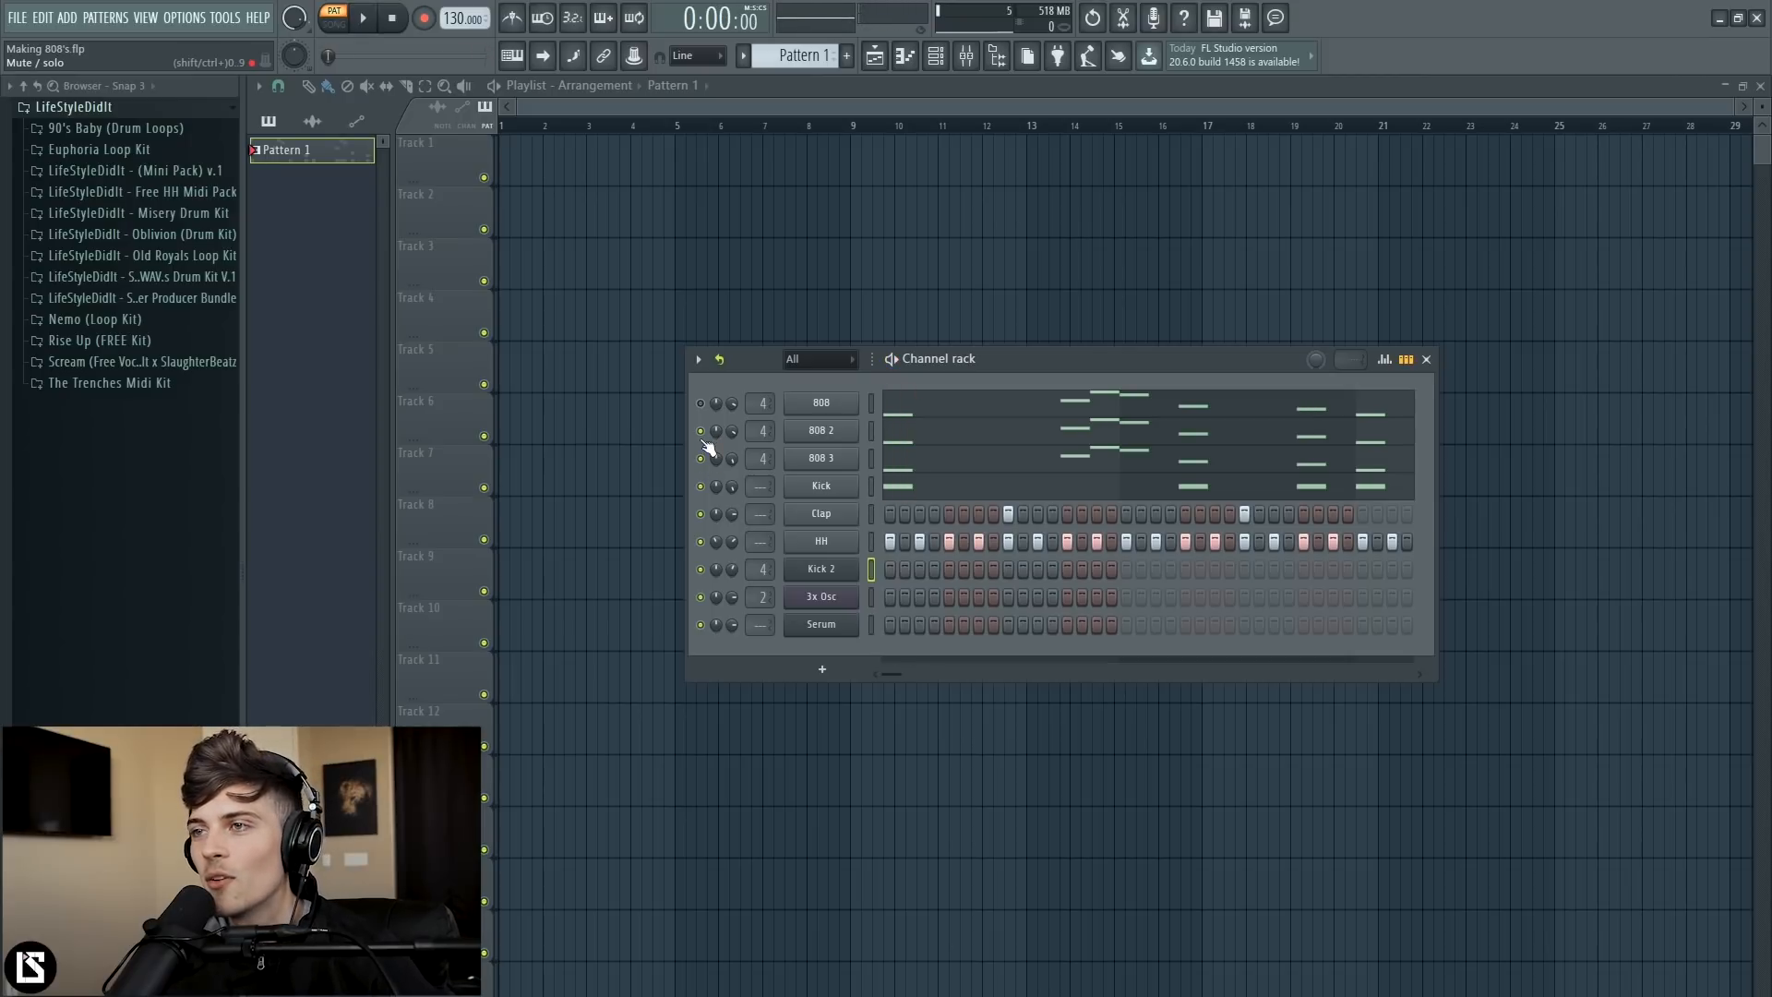
key("space")
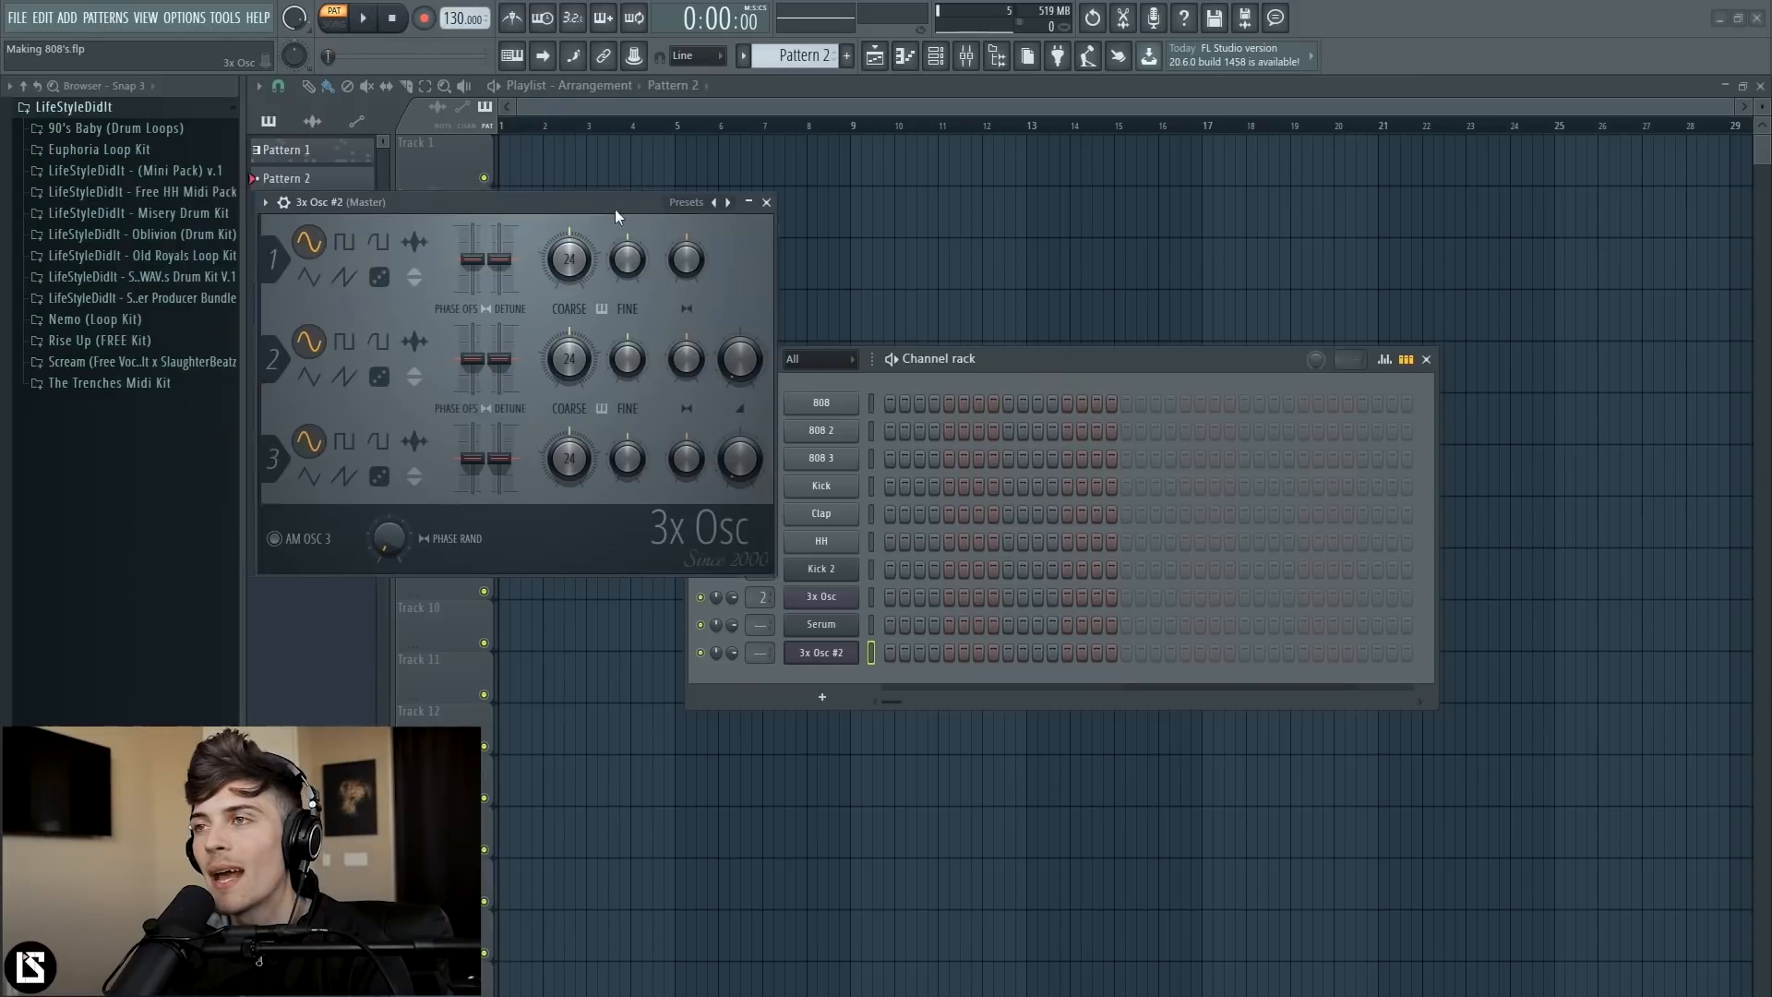
- Lower the coarse pitch of oscillator 1 in the new 3x Osc #2 channel and close its plugin window
left_click_drag(617, 216, 1085, 347)
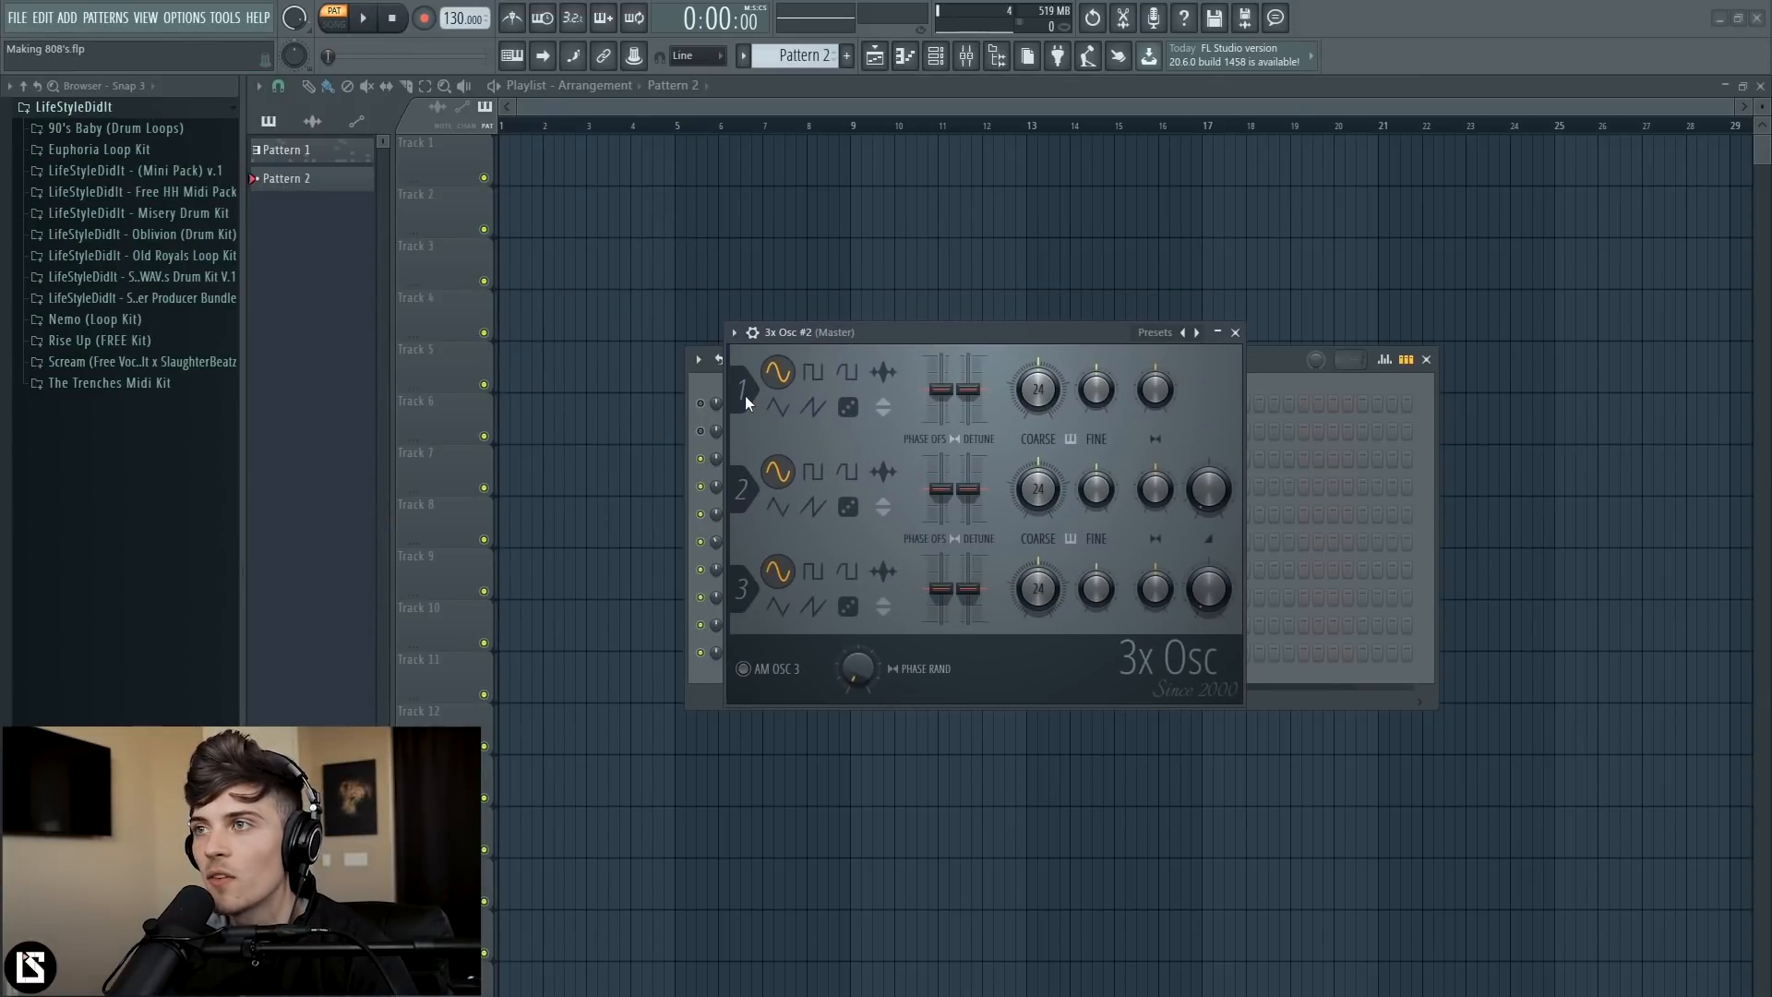
left_click_drag(1037, 388, 1037, 415)
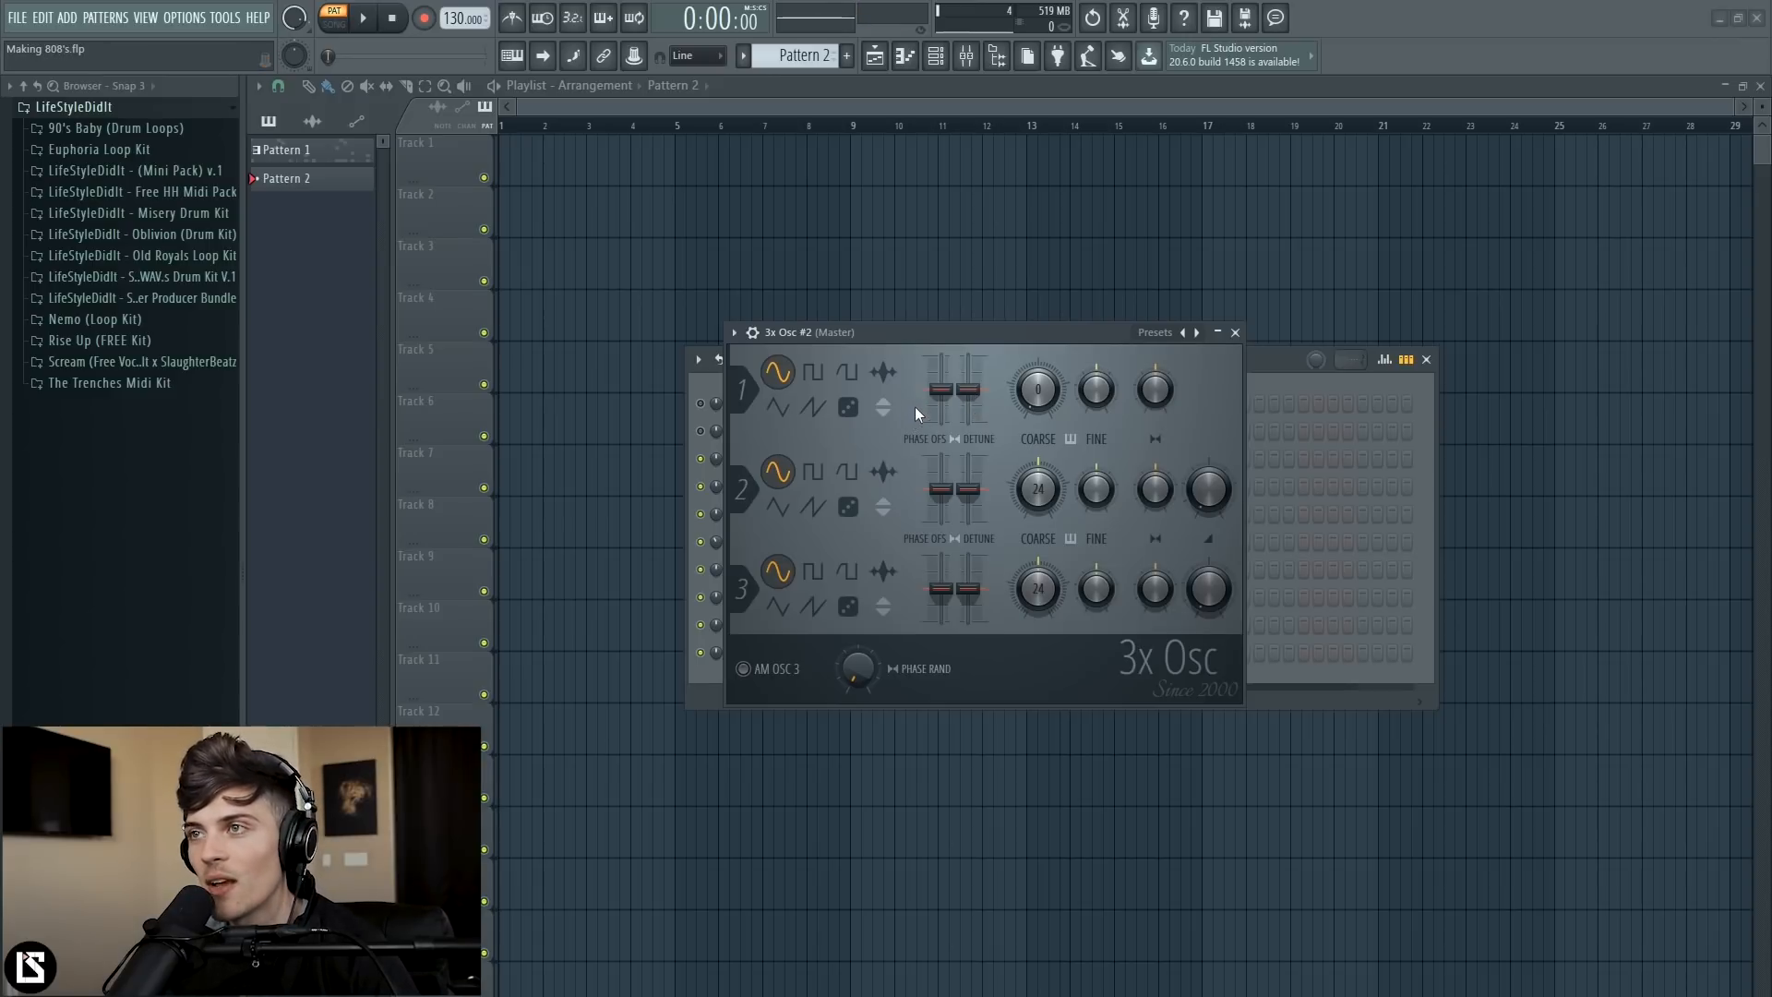
left_click(1234, 332)
- Open the piano roll of the 3x Osc #2 channel and audition a low note on its keyboard
right_click(836, 656)
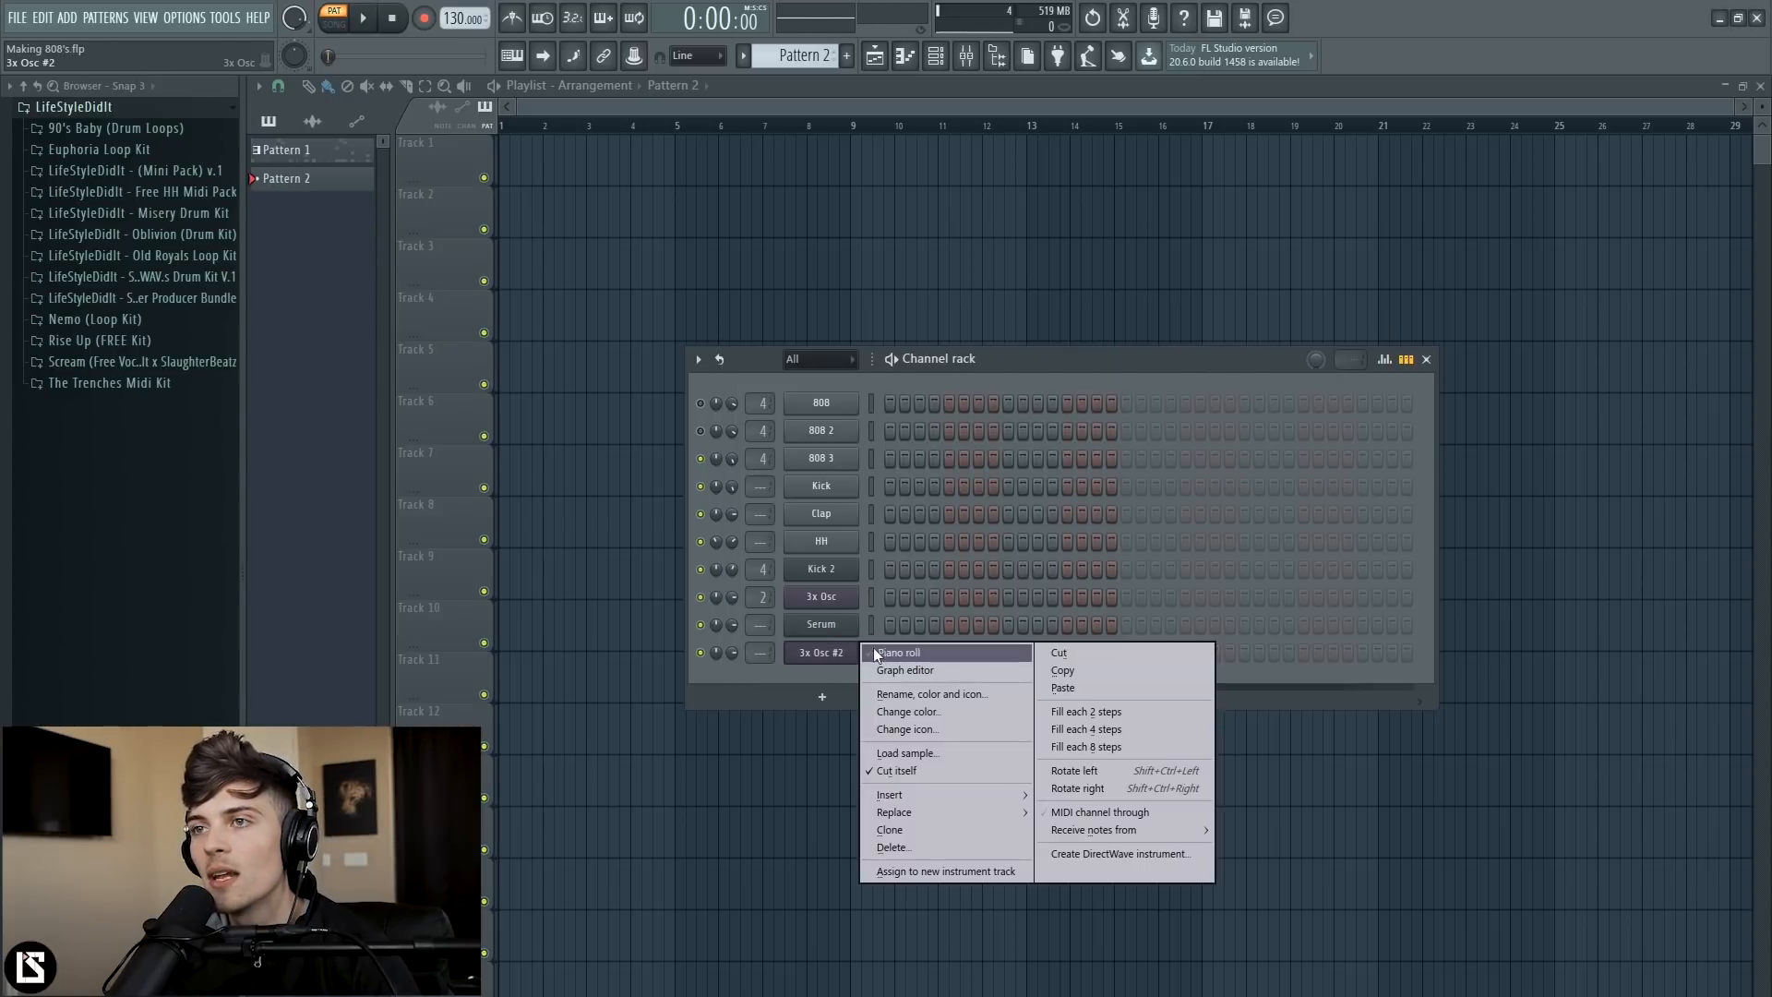
left_click(873, 646)
scroll(307, 701, "down", 6)
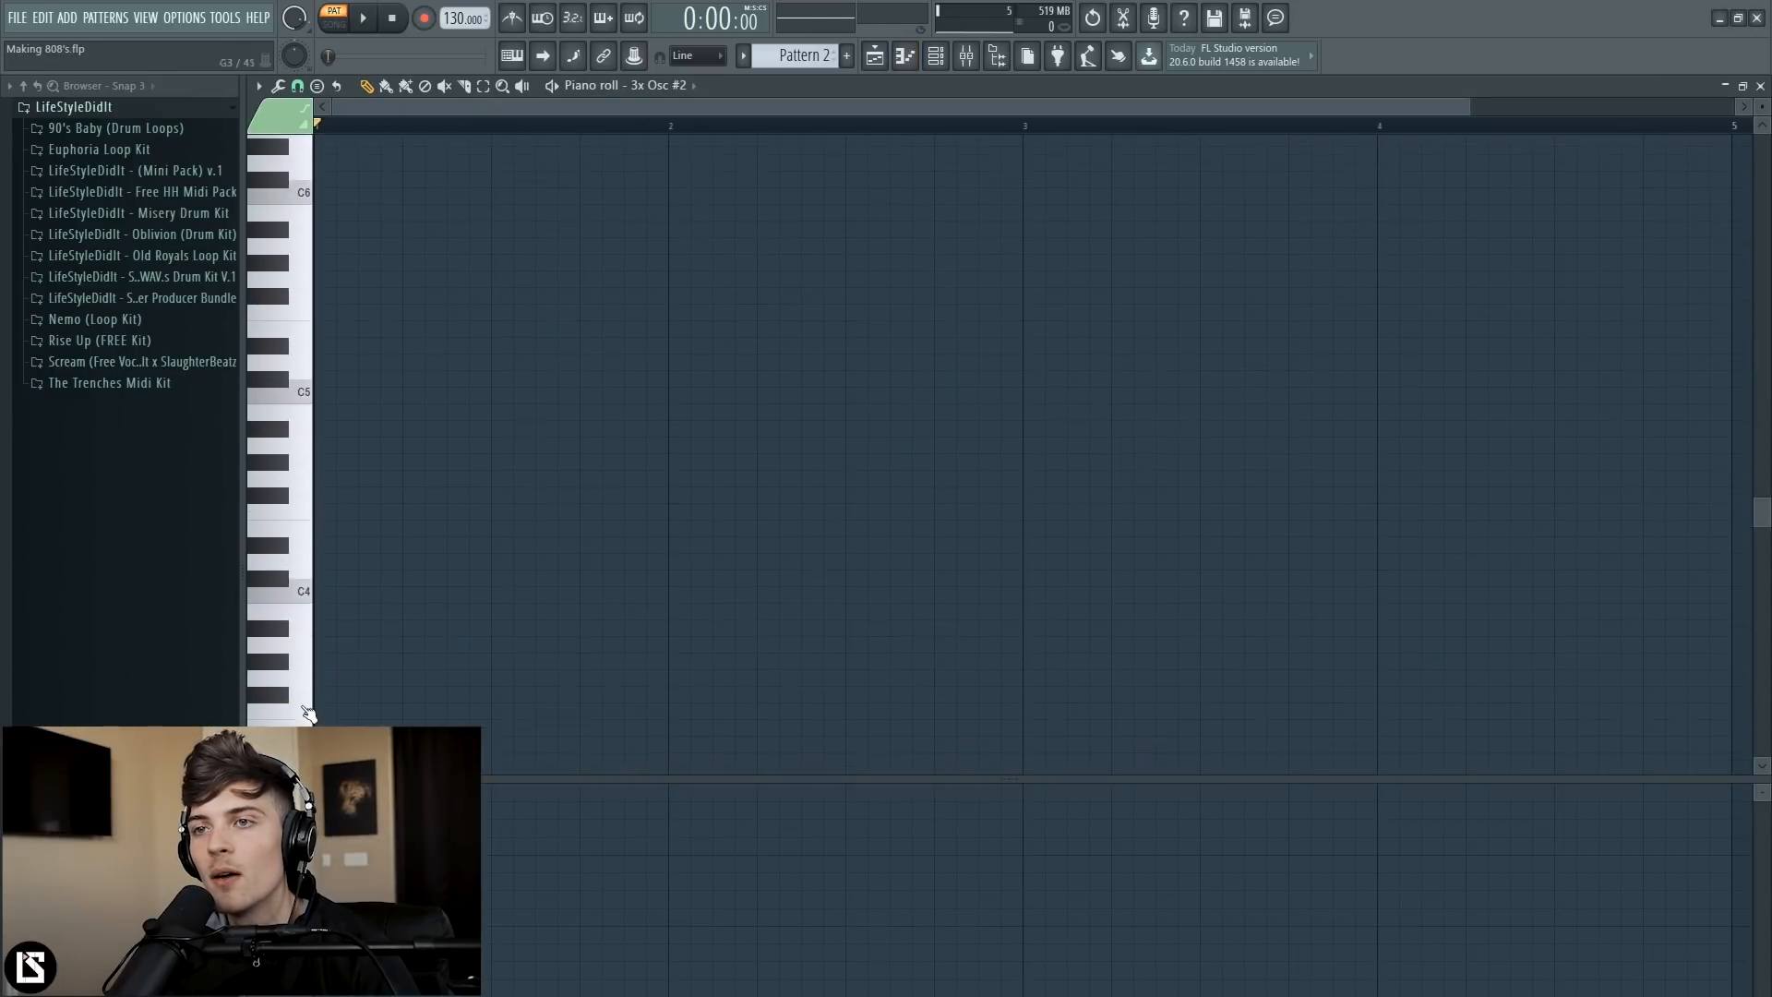
left_click(311, 621)
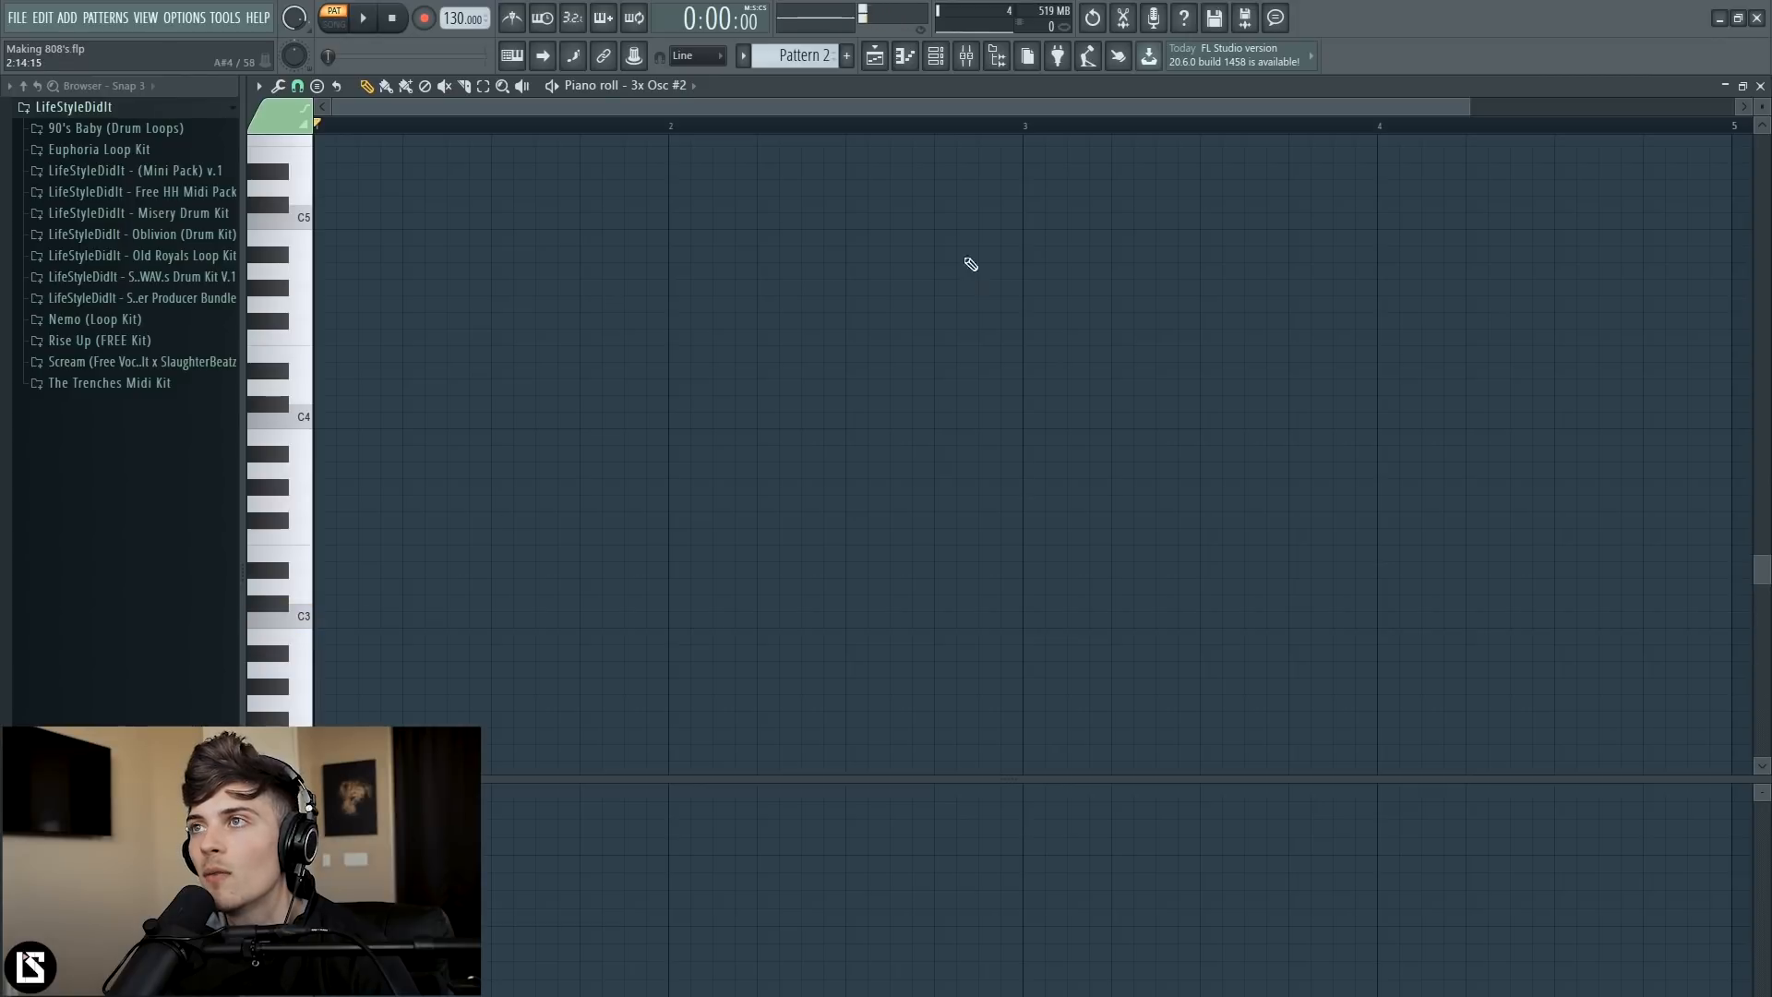
- Route the 3x Osc #2 channel to mixer insert 1 and name the track after the channel
left_click(935, 55)
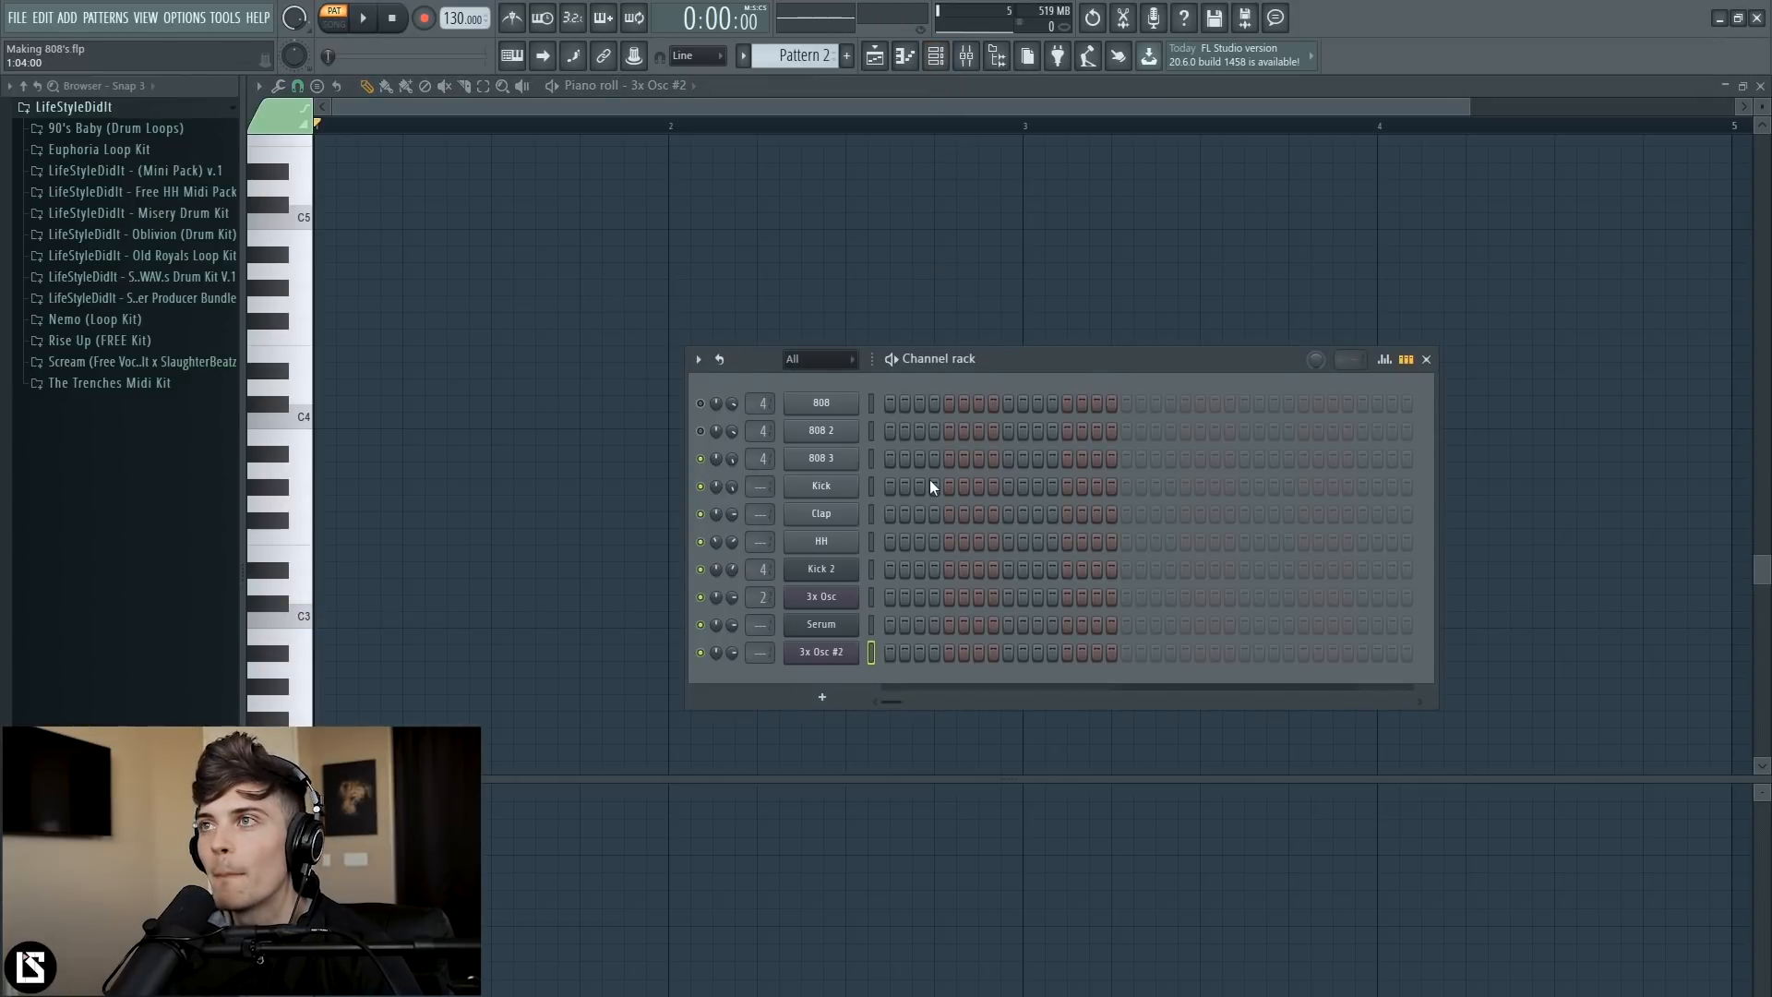
left_click(966, 57)
left_click(734, 374)
left_click(794, 401)
left_click(695, 380)
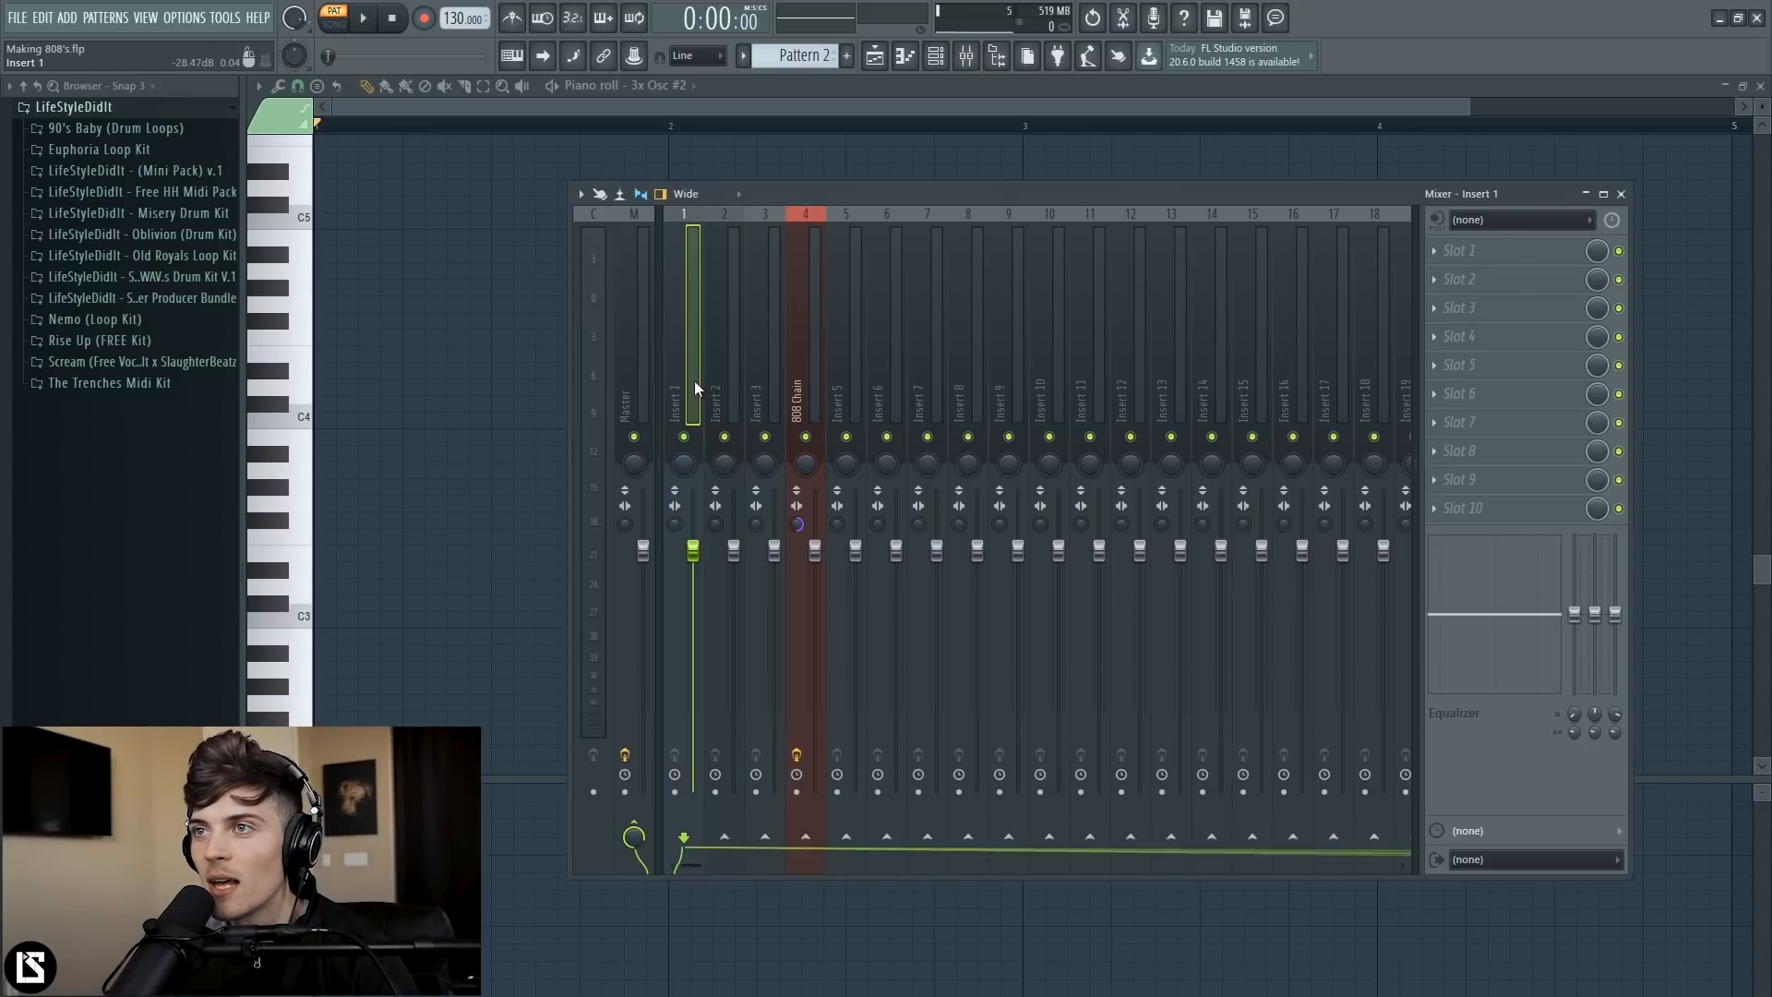
right_click(695, 379)
mouse_move(853, 374)
left_click(932, 374)
- Load Edison into the first effect slot of the 3x Osc #2 mixer track and move its window clear of the browser
left_click(1438, 254)
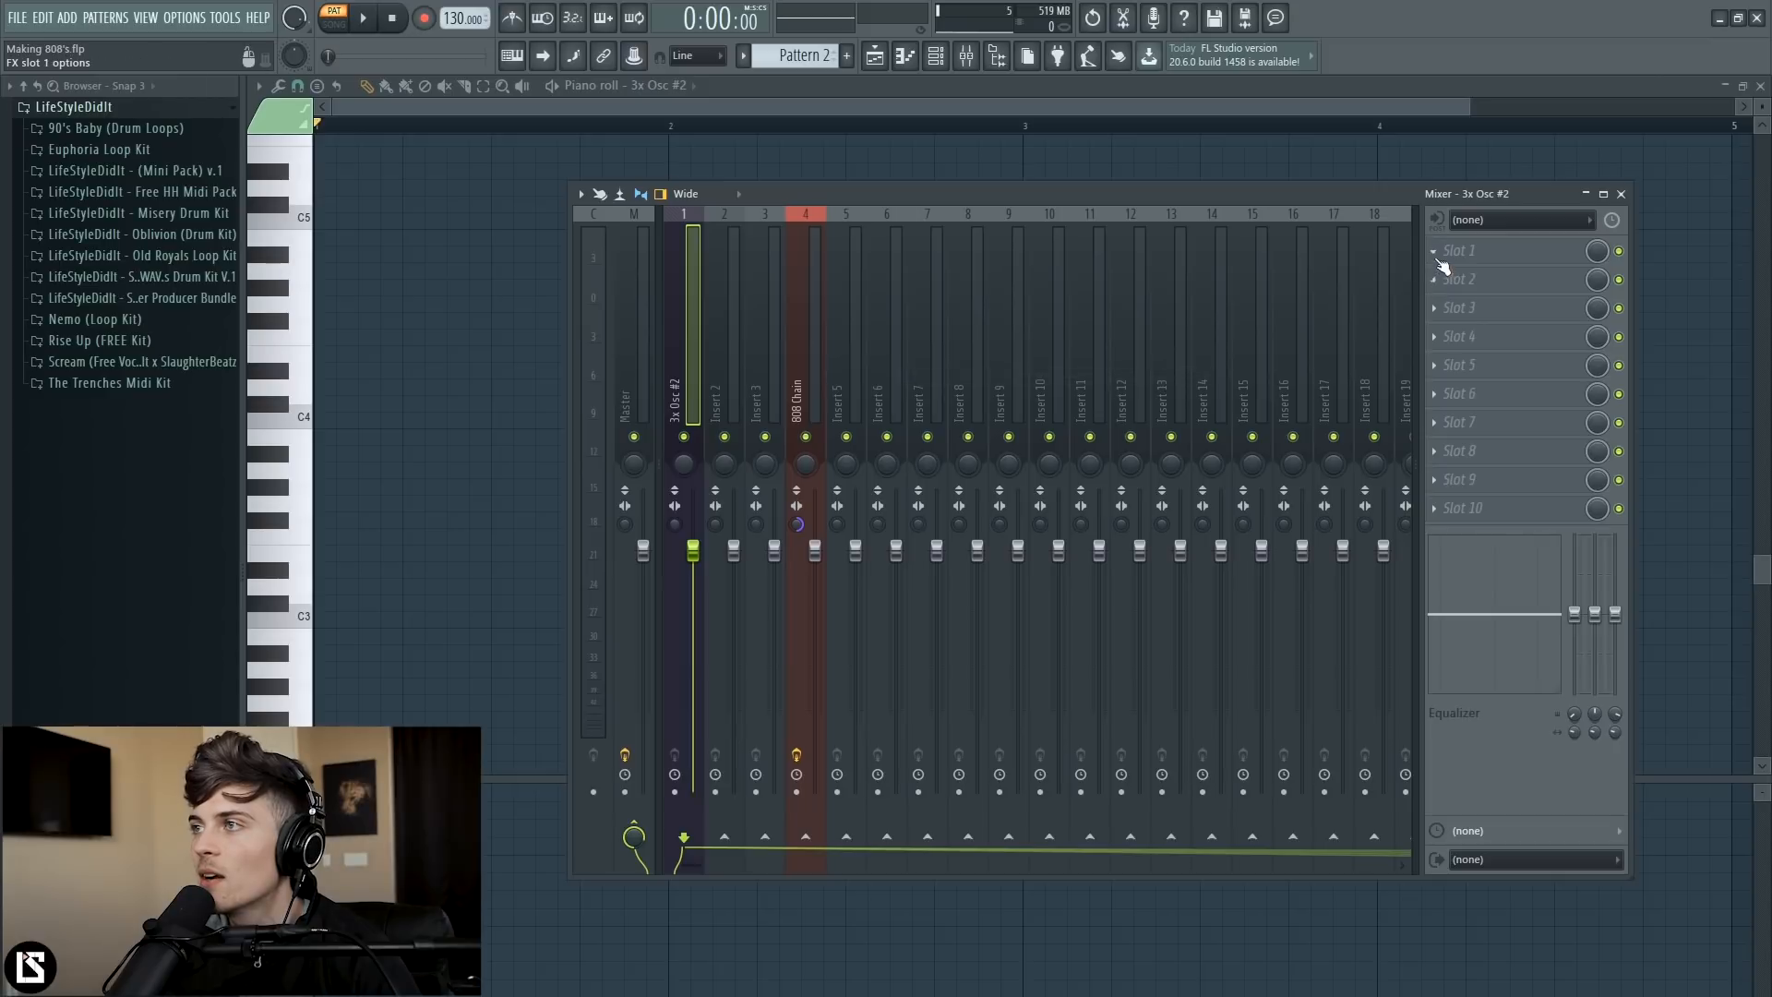
mouse_move(1688, 351)
left_click(1612, 351)
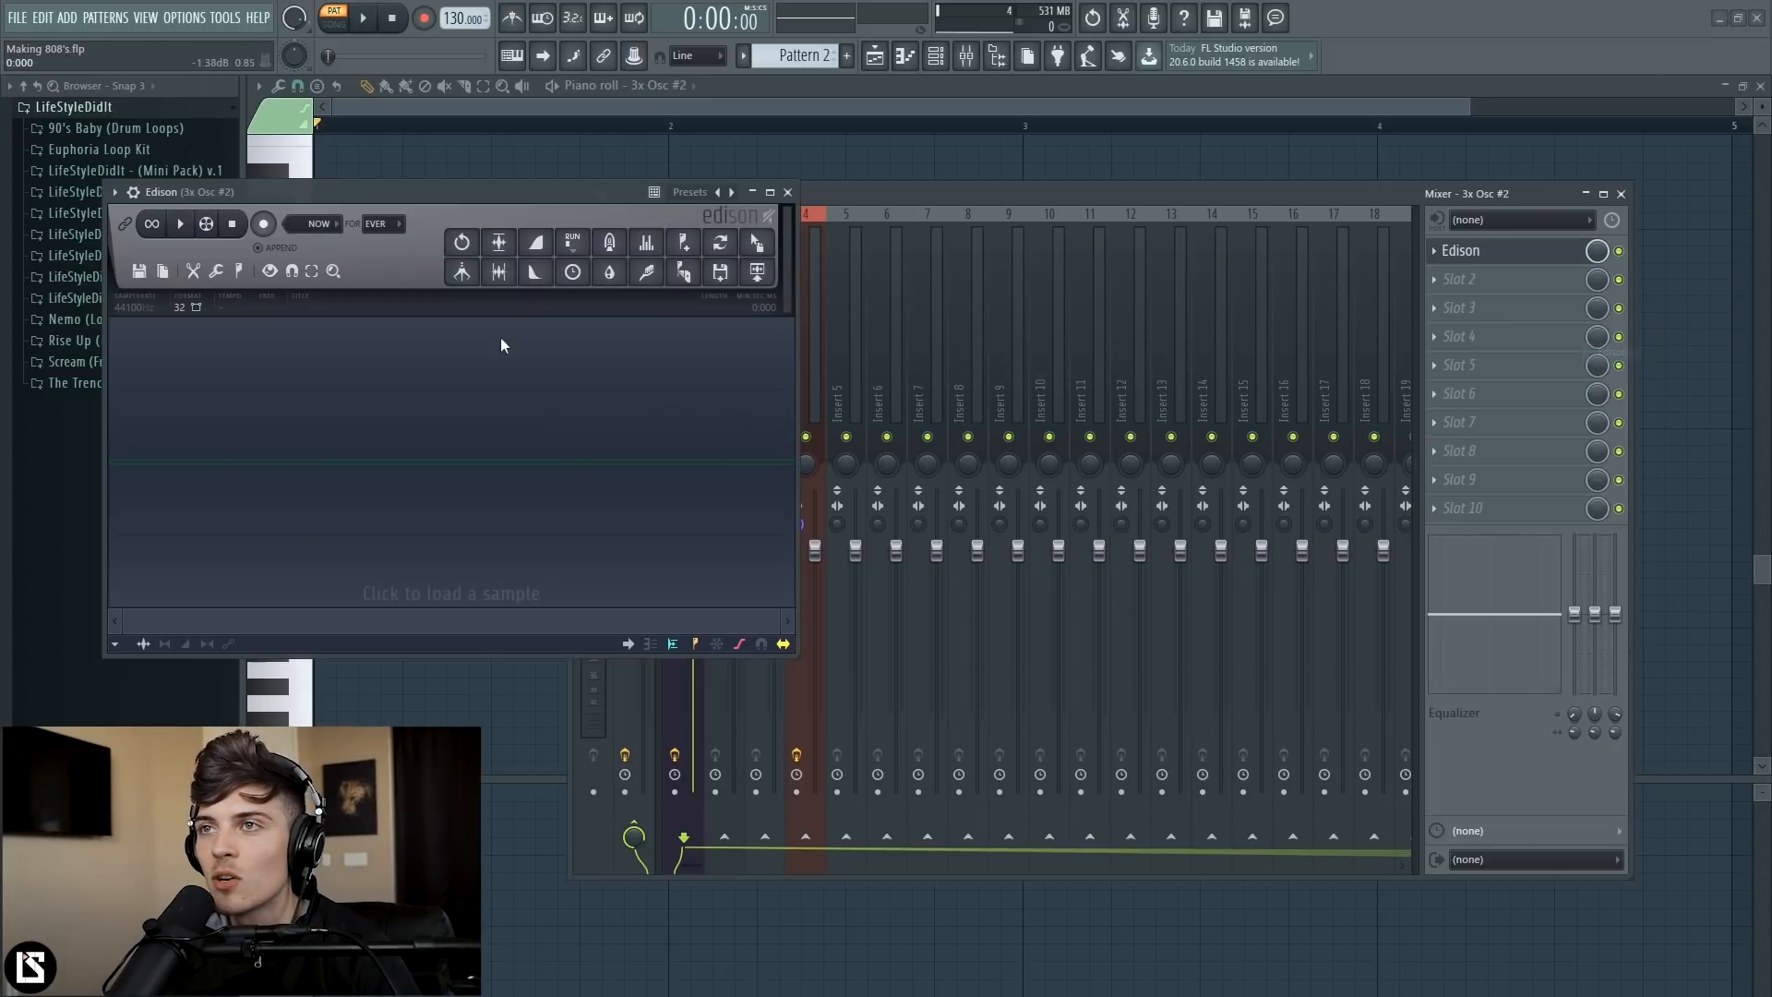
left_click_drag(417, 185, 975, 295)
- Record a single low 3x Osc note into Edison and stop the recording
left_click(814, 328)
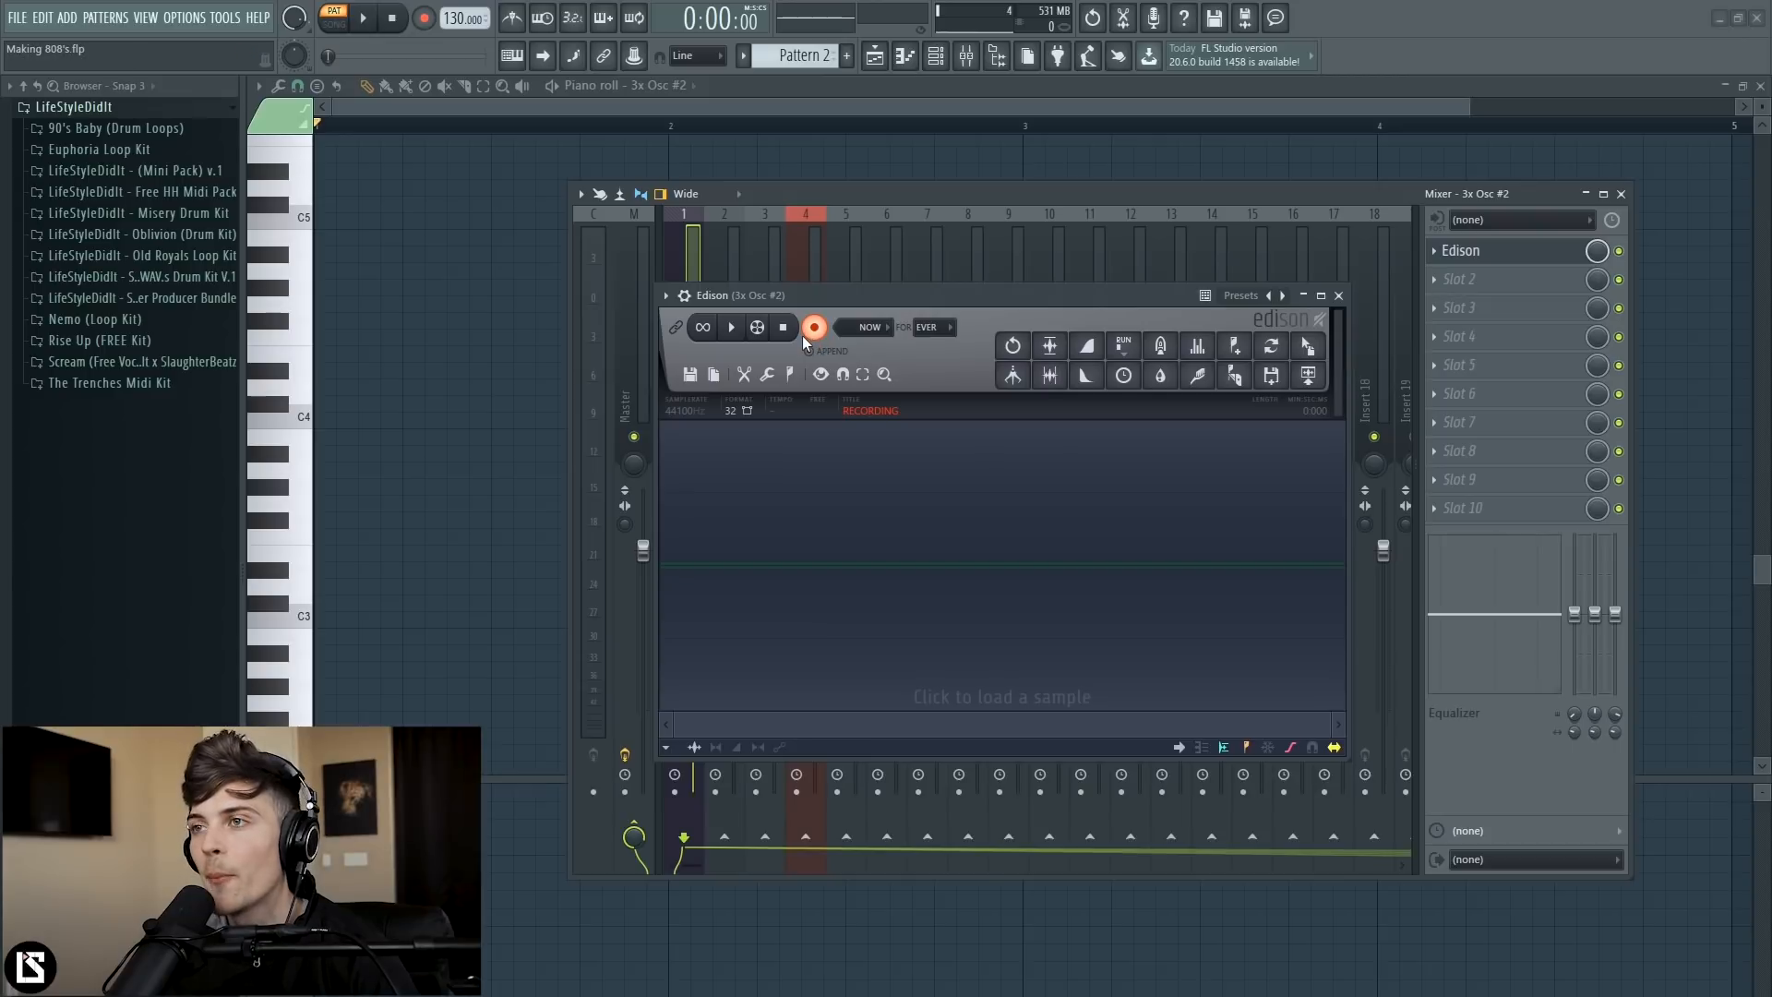
key("z")
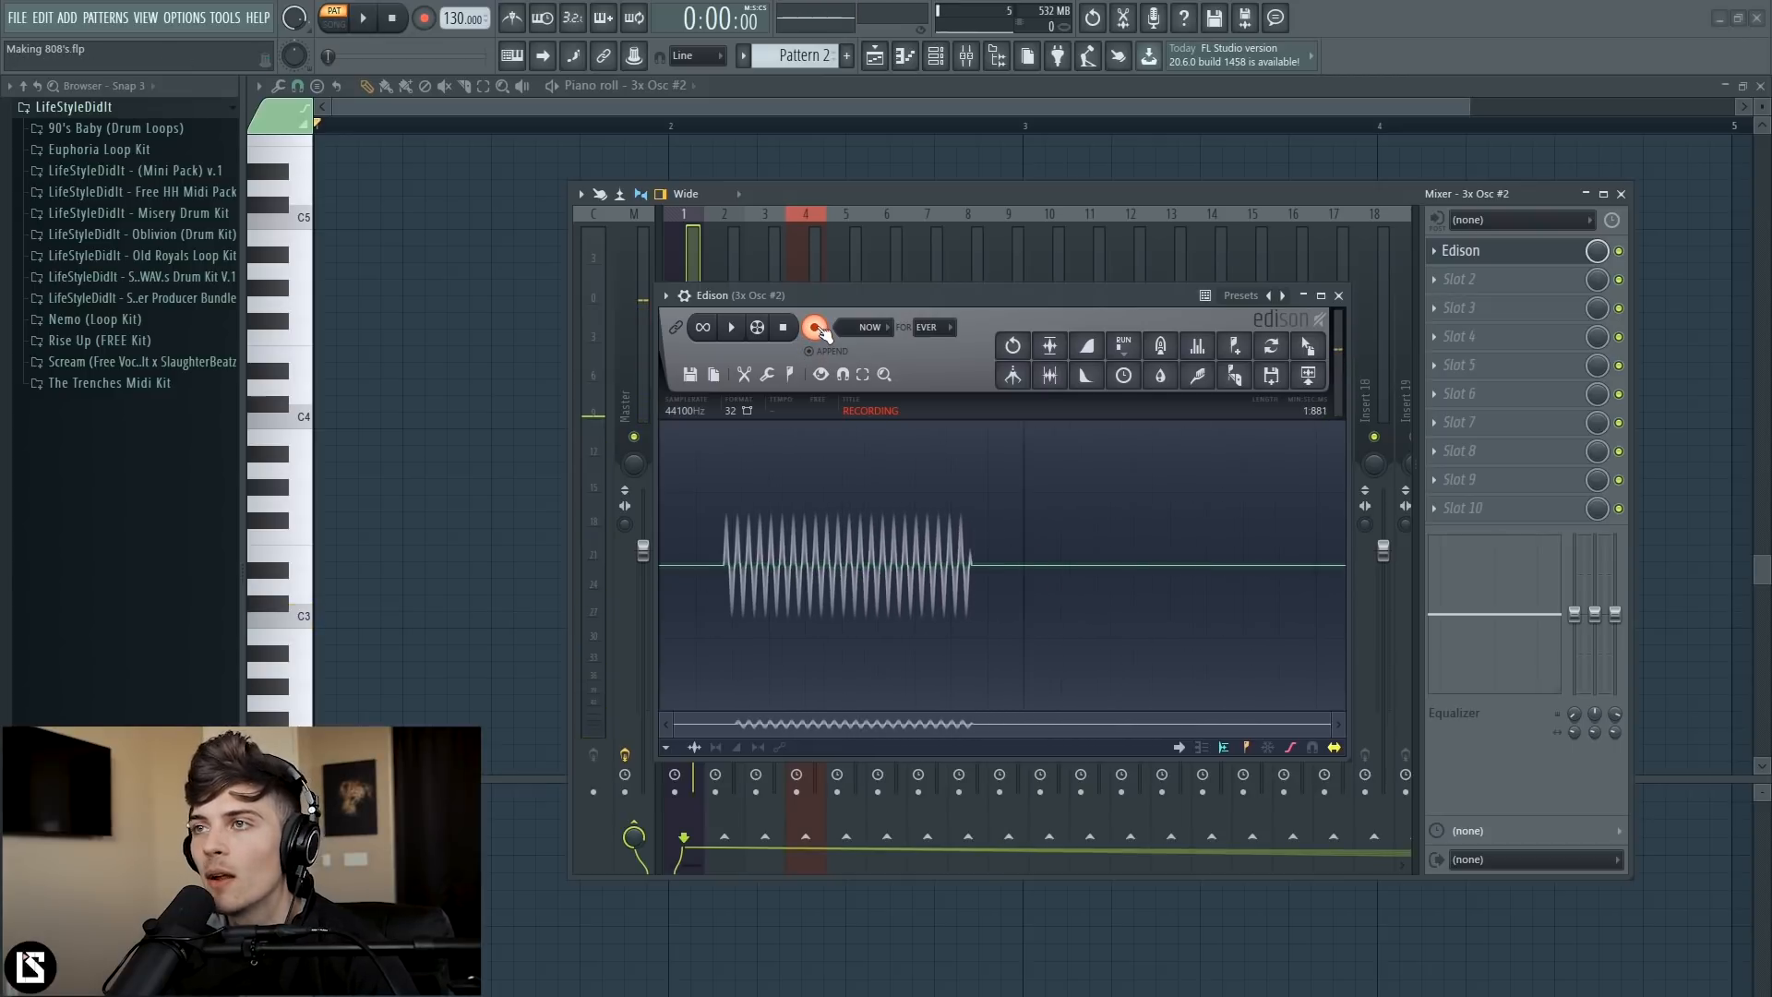
left_click(814, 329)
- Cut off the end of the recorded note with its trailing silence, and delete most of the lead-in before it
left_click_drag(910, 583, 1343, 636)
key("Delete")
left_click_drag(778, 582, 661, 595)
key("Delete")
- Trim the remaining silence at the beginning so the sample starts exactly where the first wave rises from the zero line
scroll(768, 616, "up", 6)
left_click_drag(961, 599, 663, 595)
key("Delete")
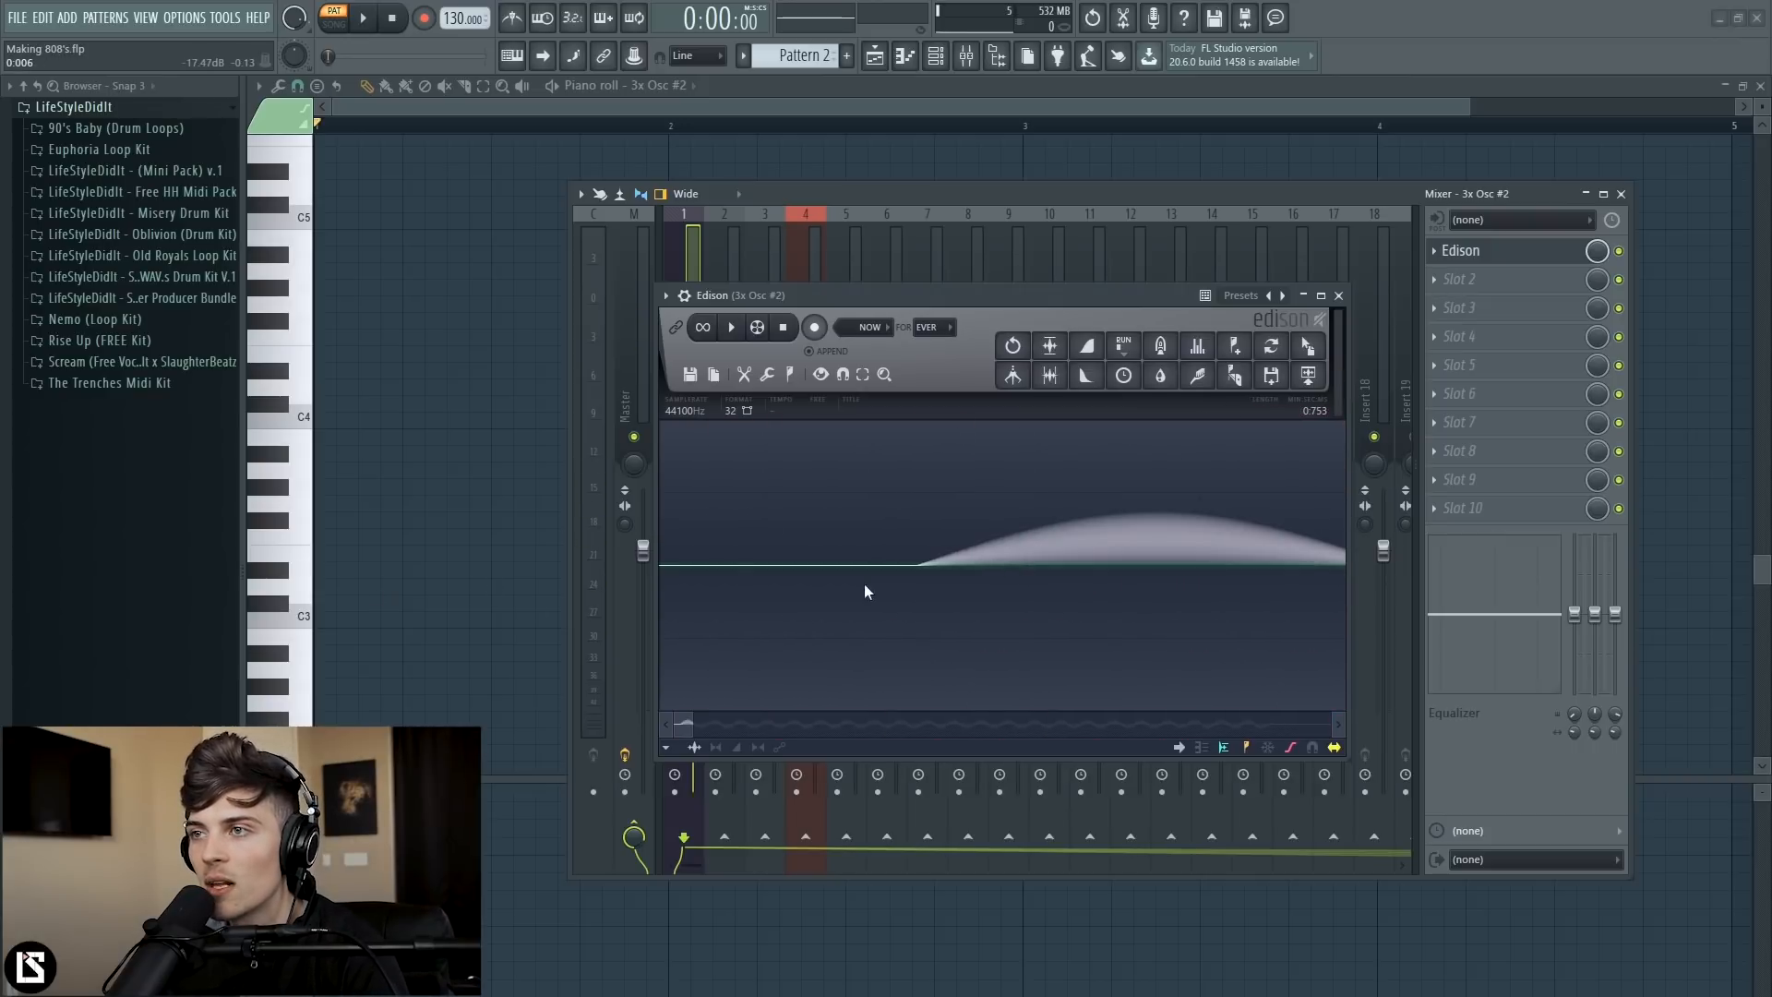
left_click_drag(921, 586, 542, 593)
key("Delete")
scroll(945, 566, "down", 6)
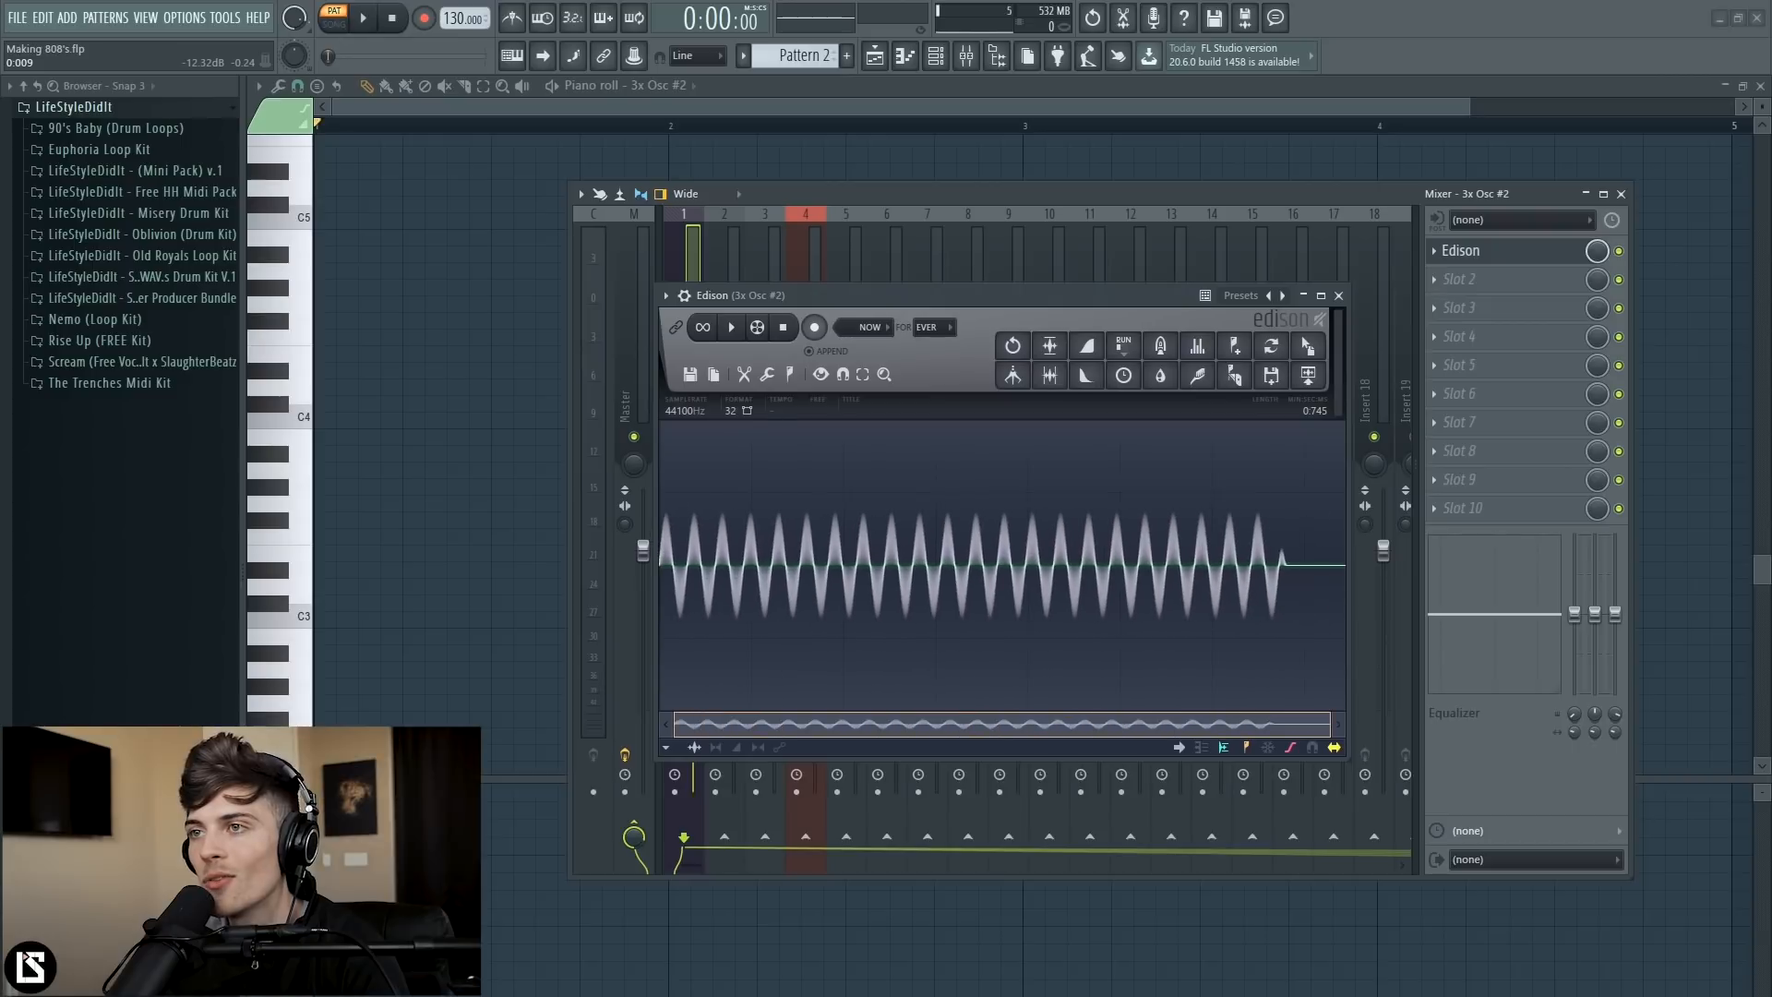
- Fade out the second half of the sample from about 0.359 s to its end, and play back the whole sample
left_click_drag(990, 571, 1361, 566)
left_click(1089, 379)
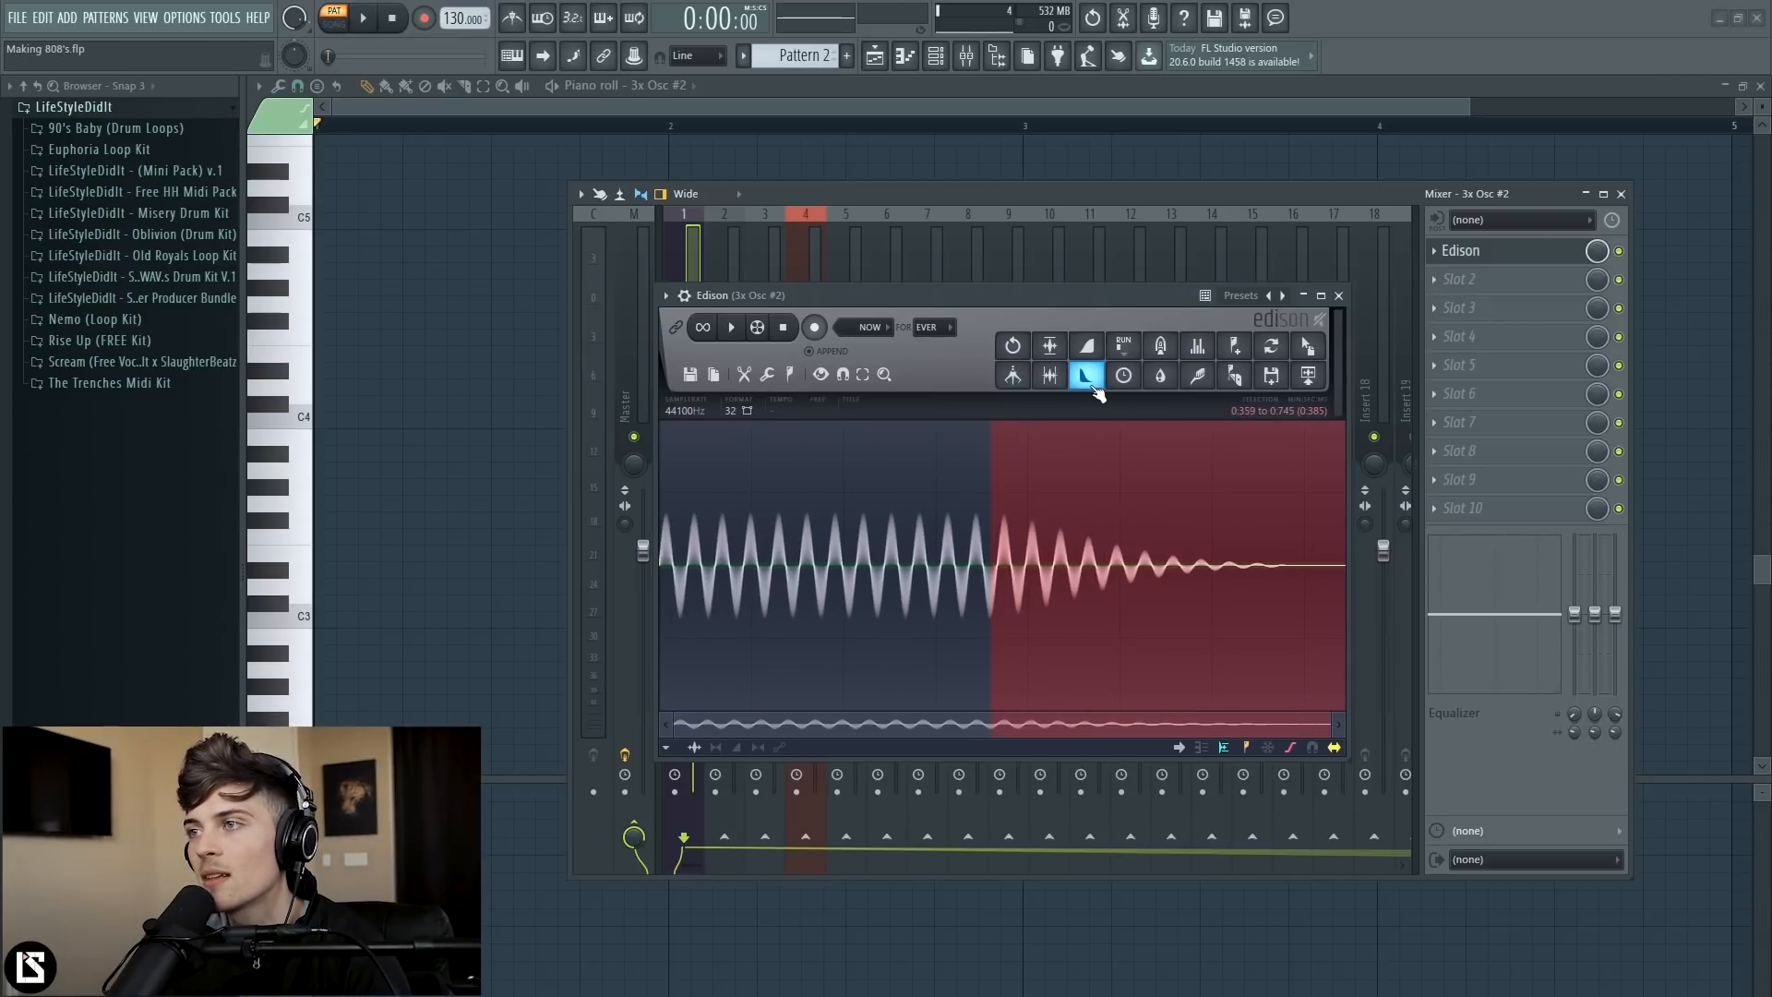
left_click_drag(985, 539, 580, 627)
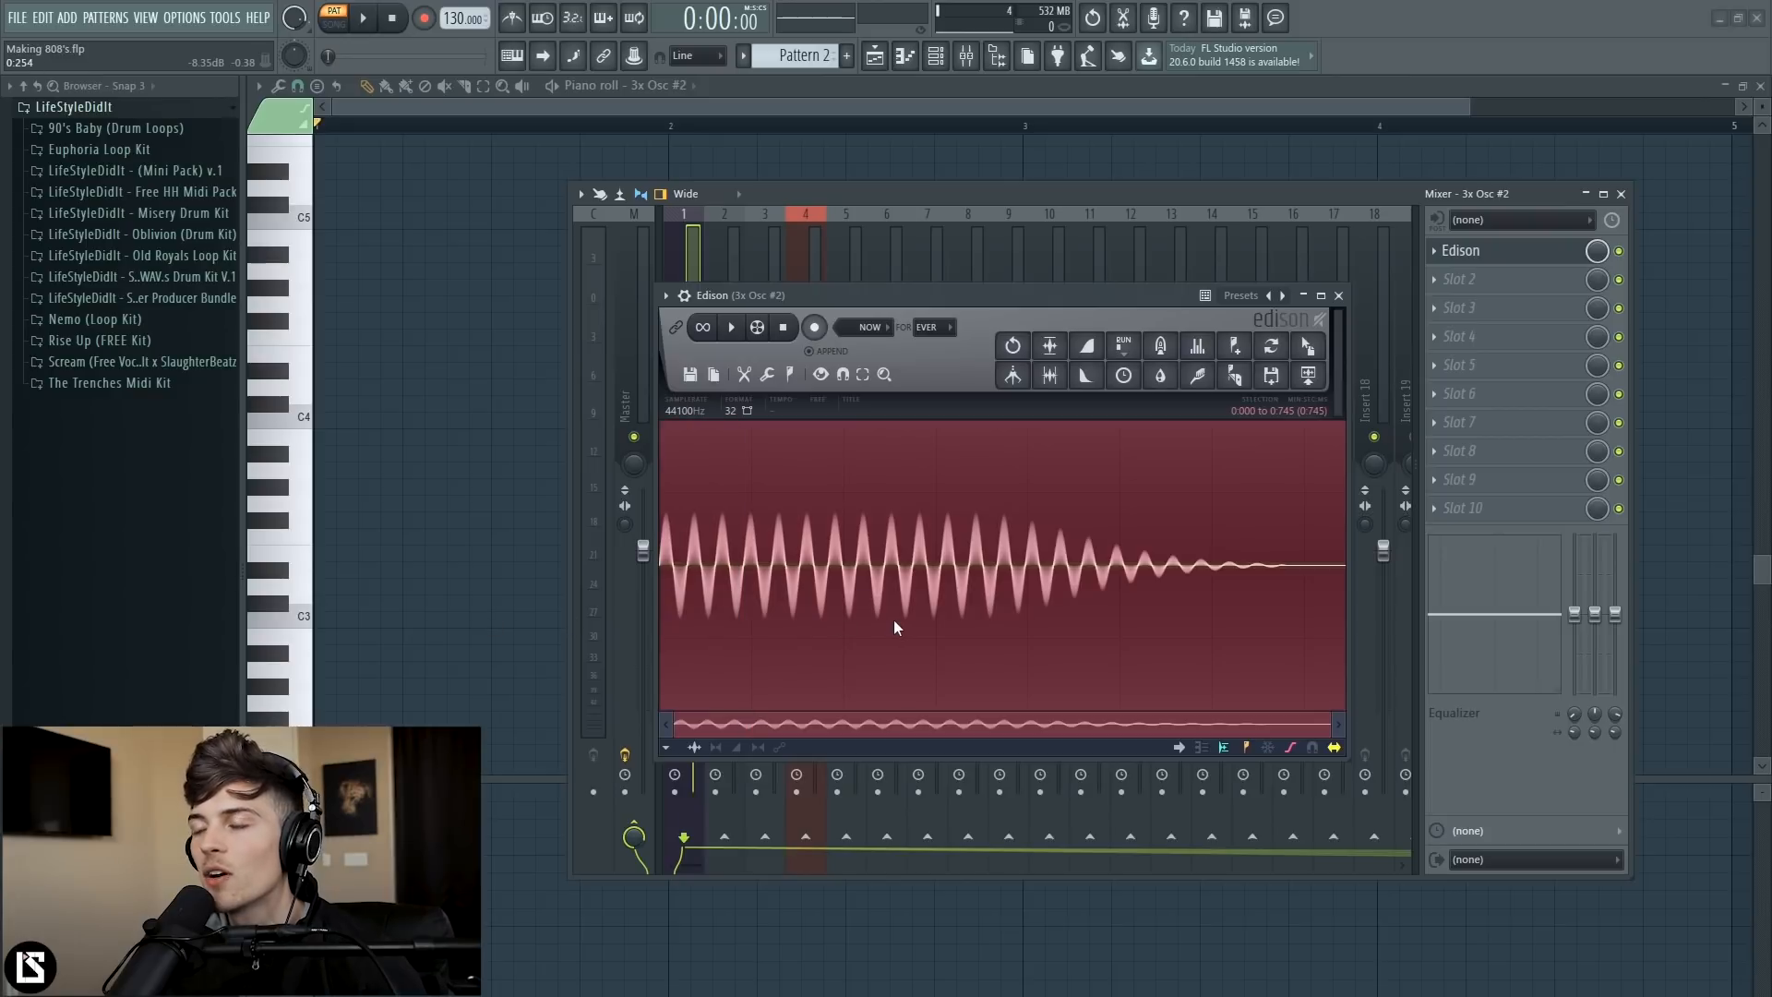
key("space")
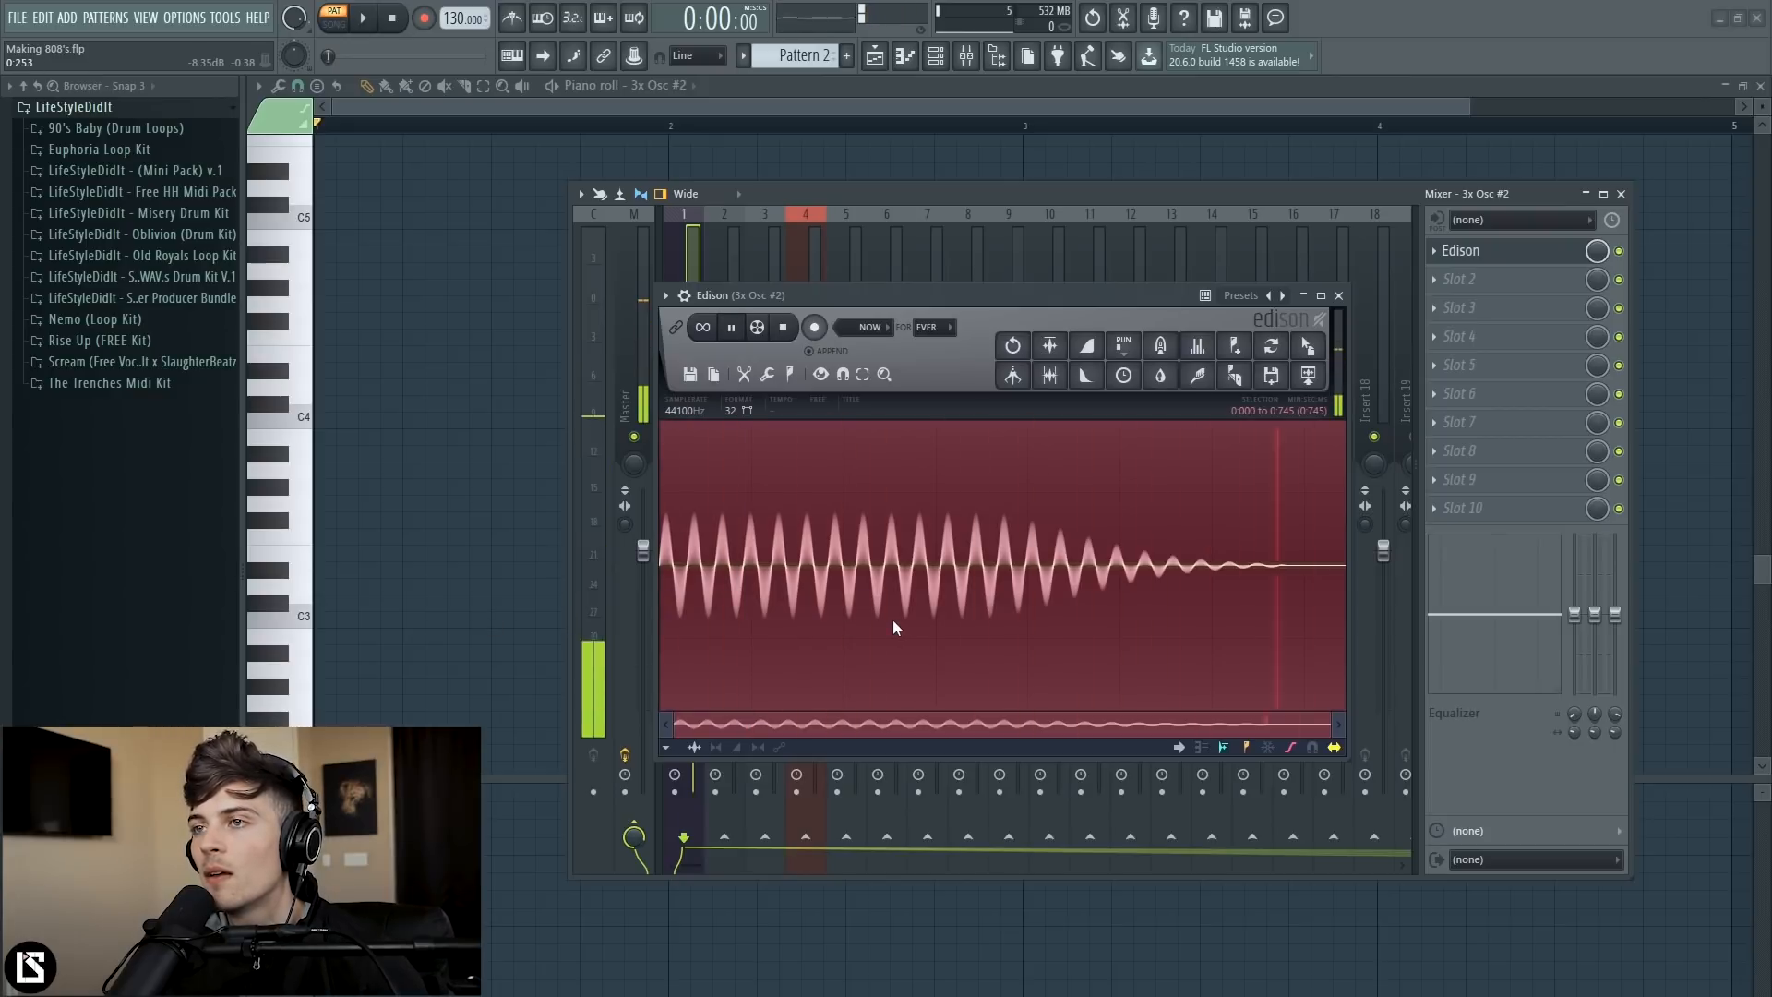
key("space")
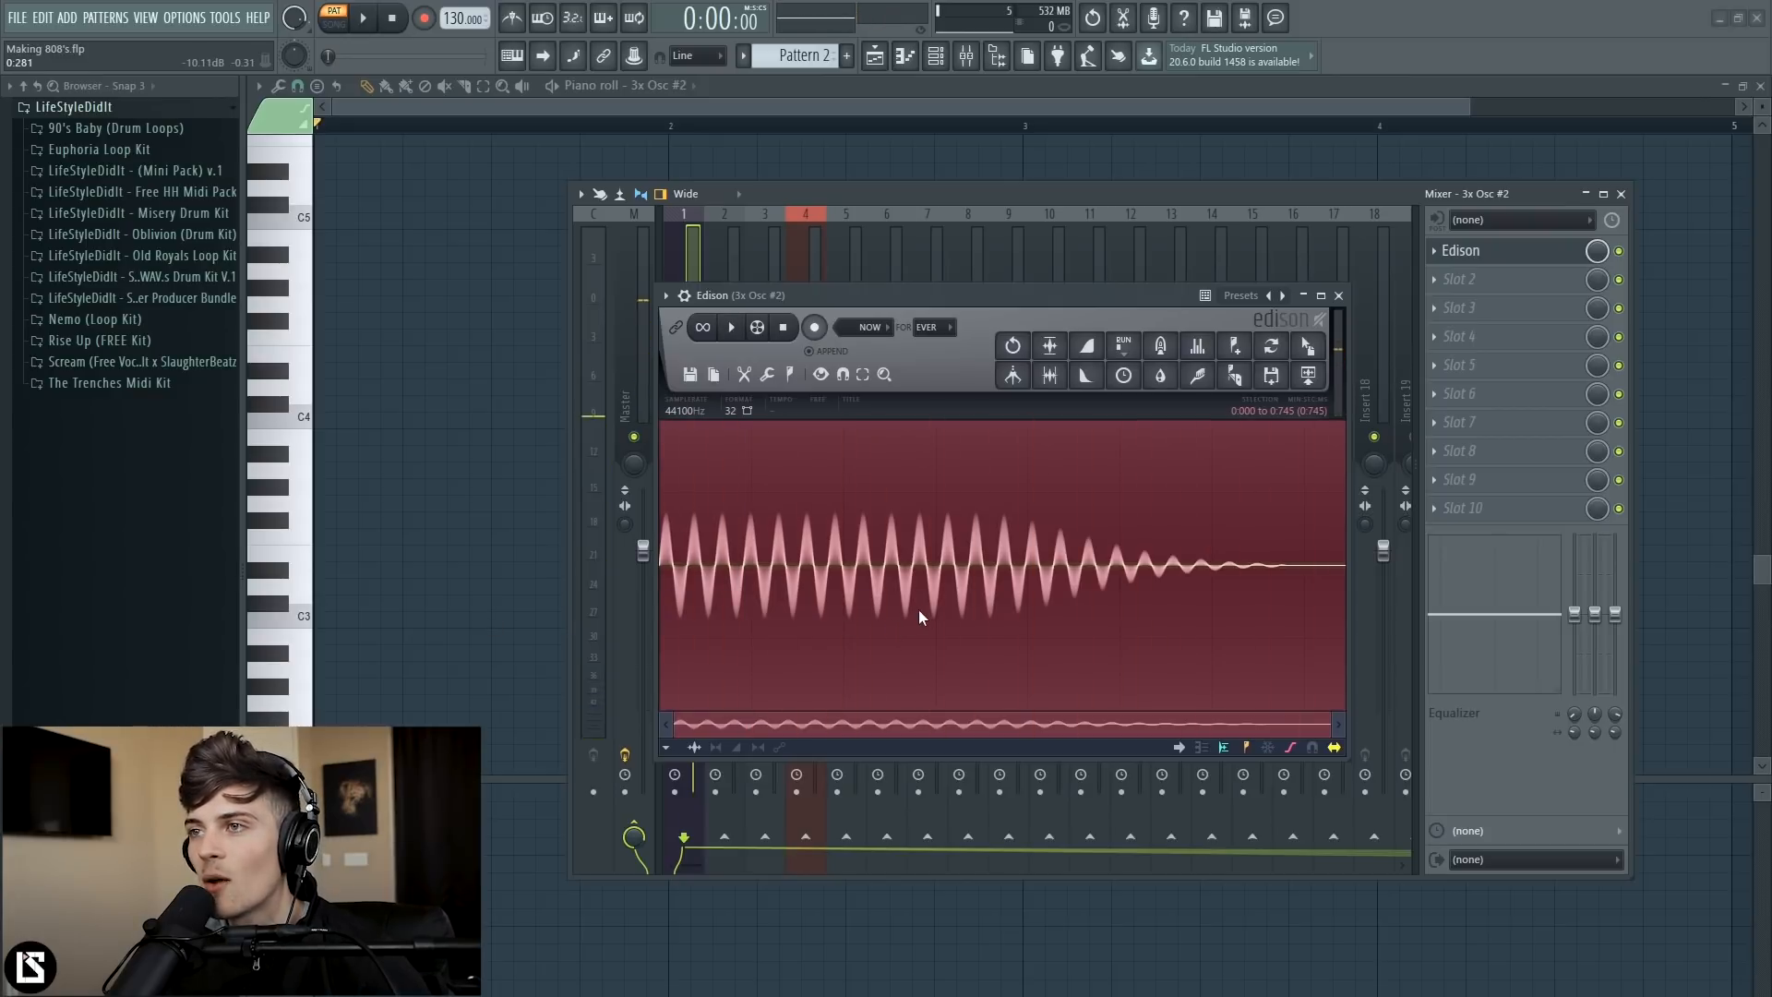
- Select the first four wave cycles of the sample, from 0.000 to 0.122 s
scroll(919, 611, "up", 6)
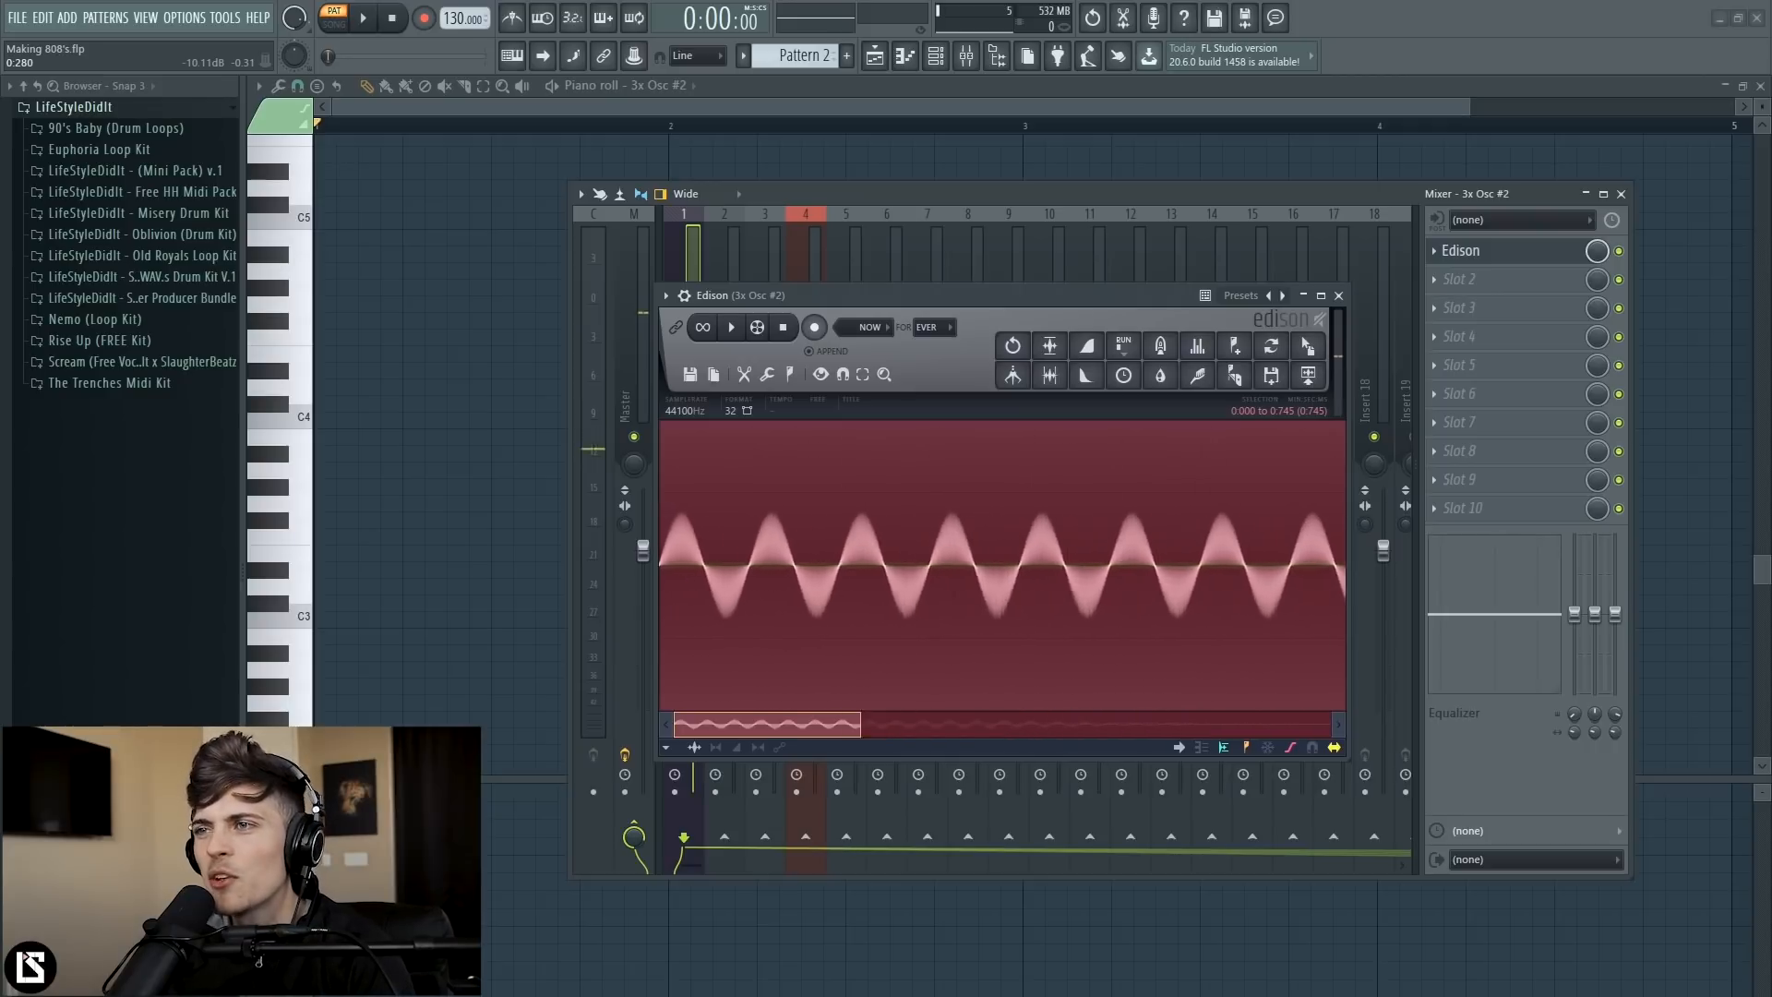
scroll(1002, 565, "down", 4)
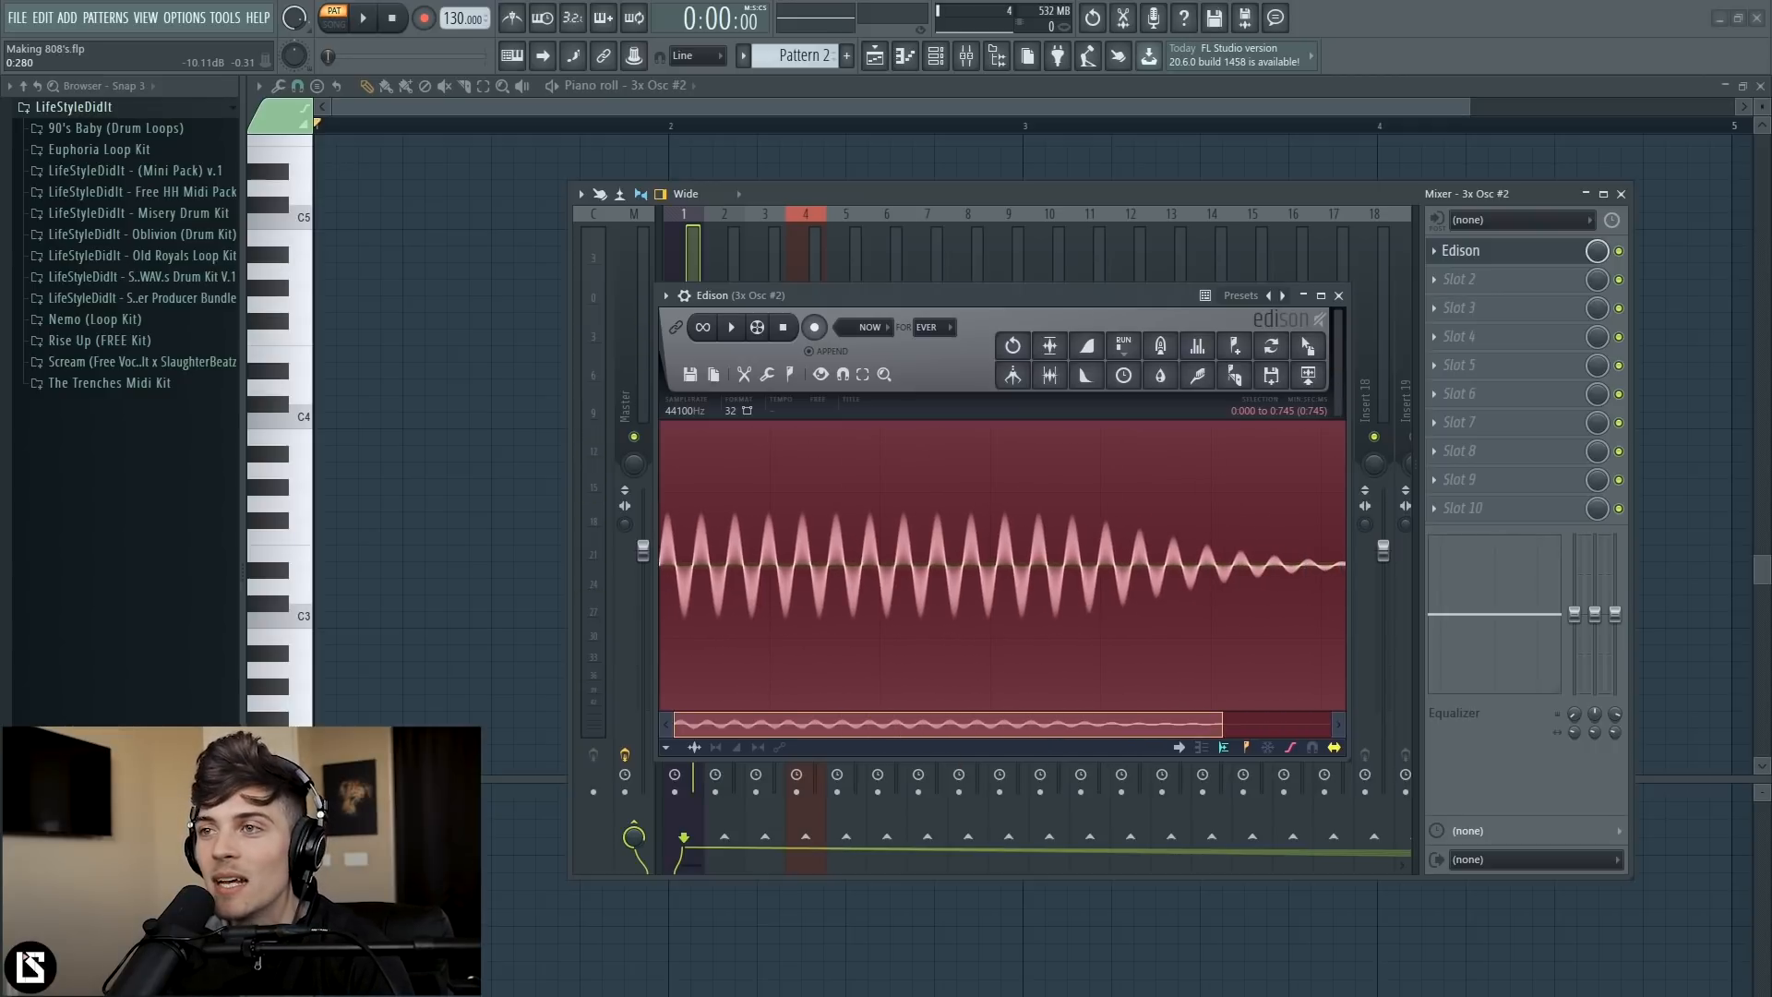
scroll(857, 610, "up", 2)
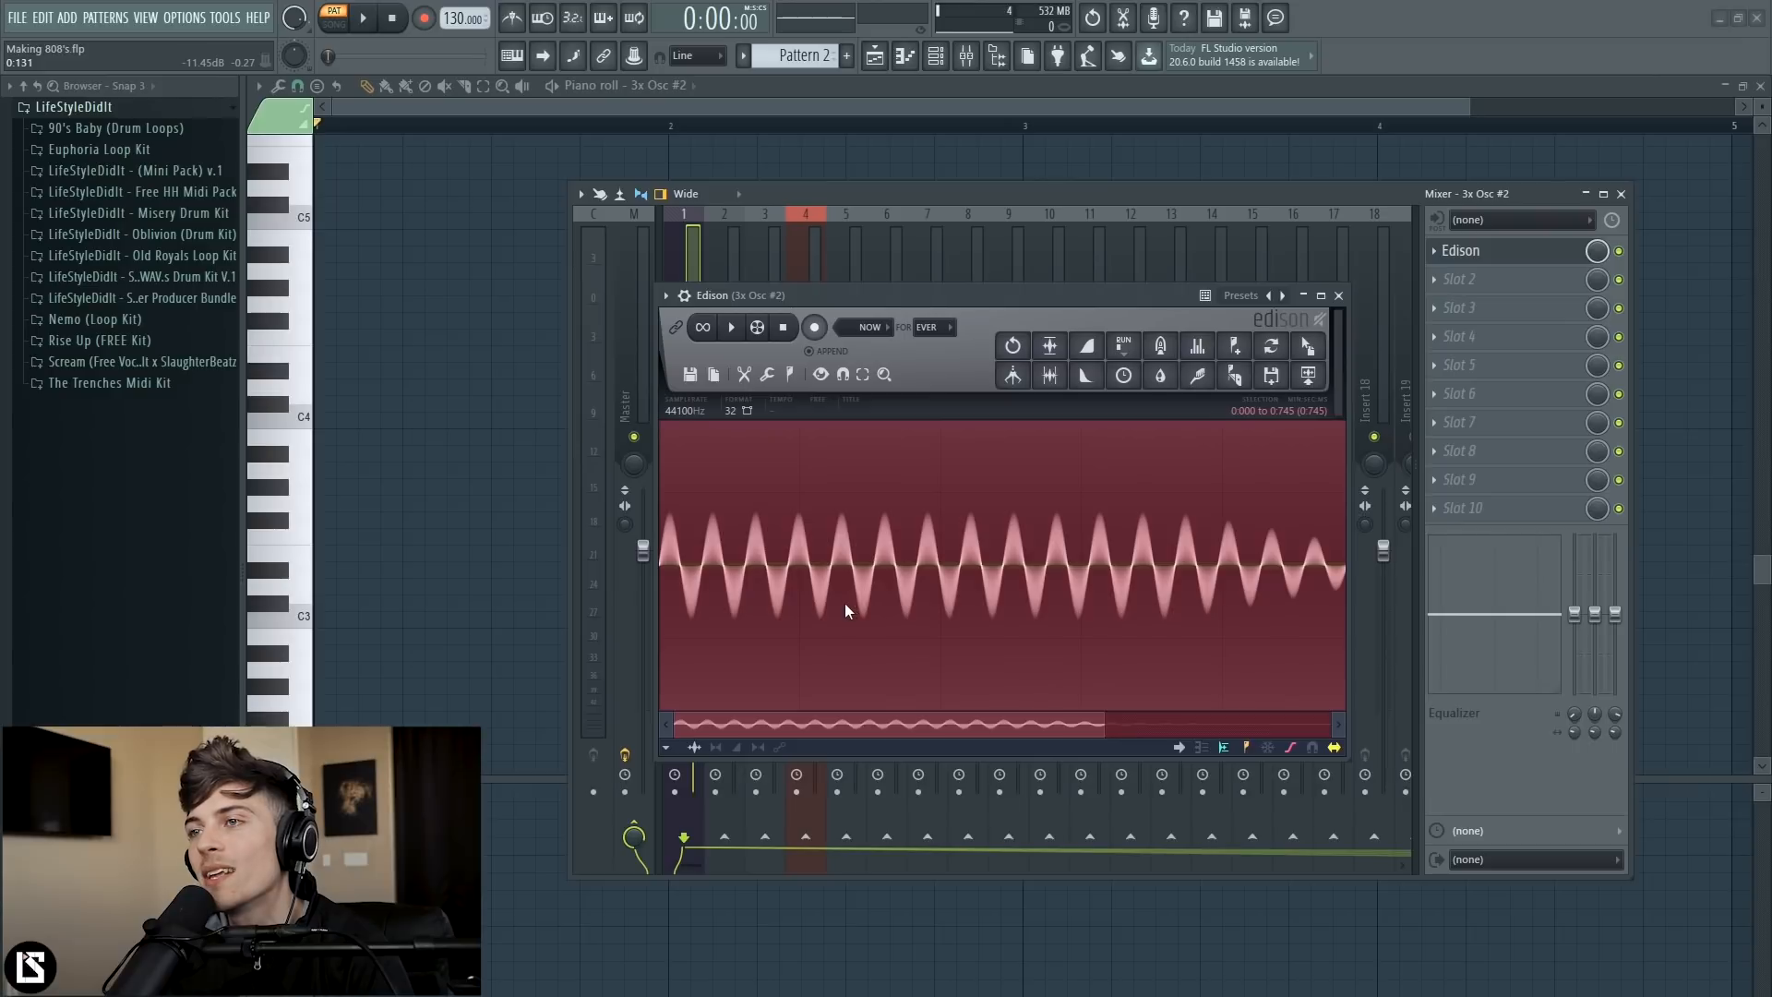
scroll(847, 610, "up", 3)
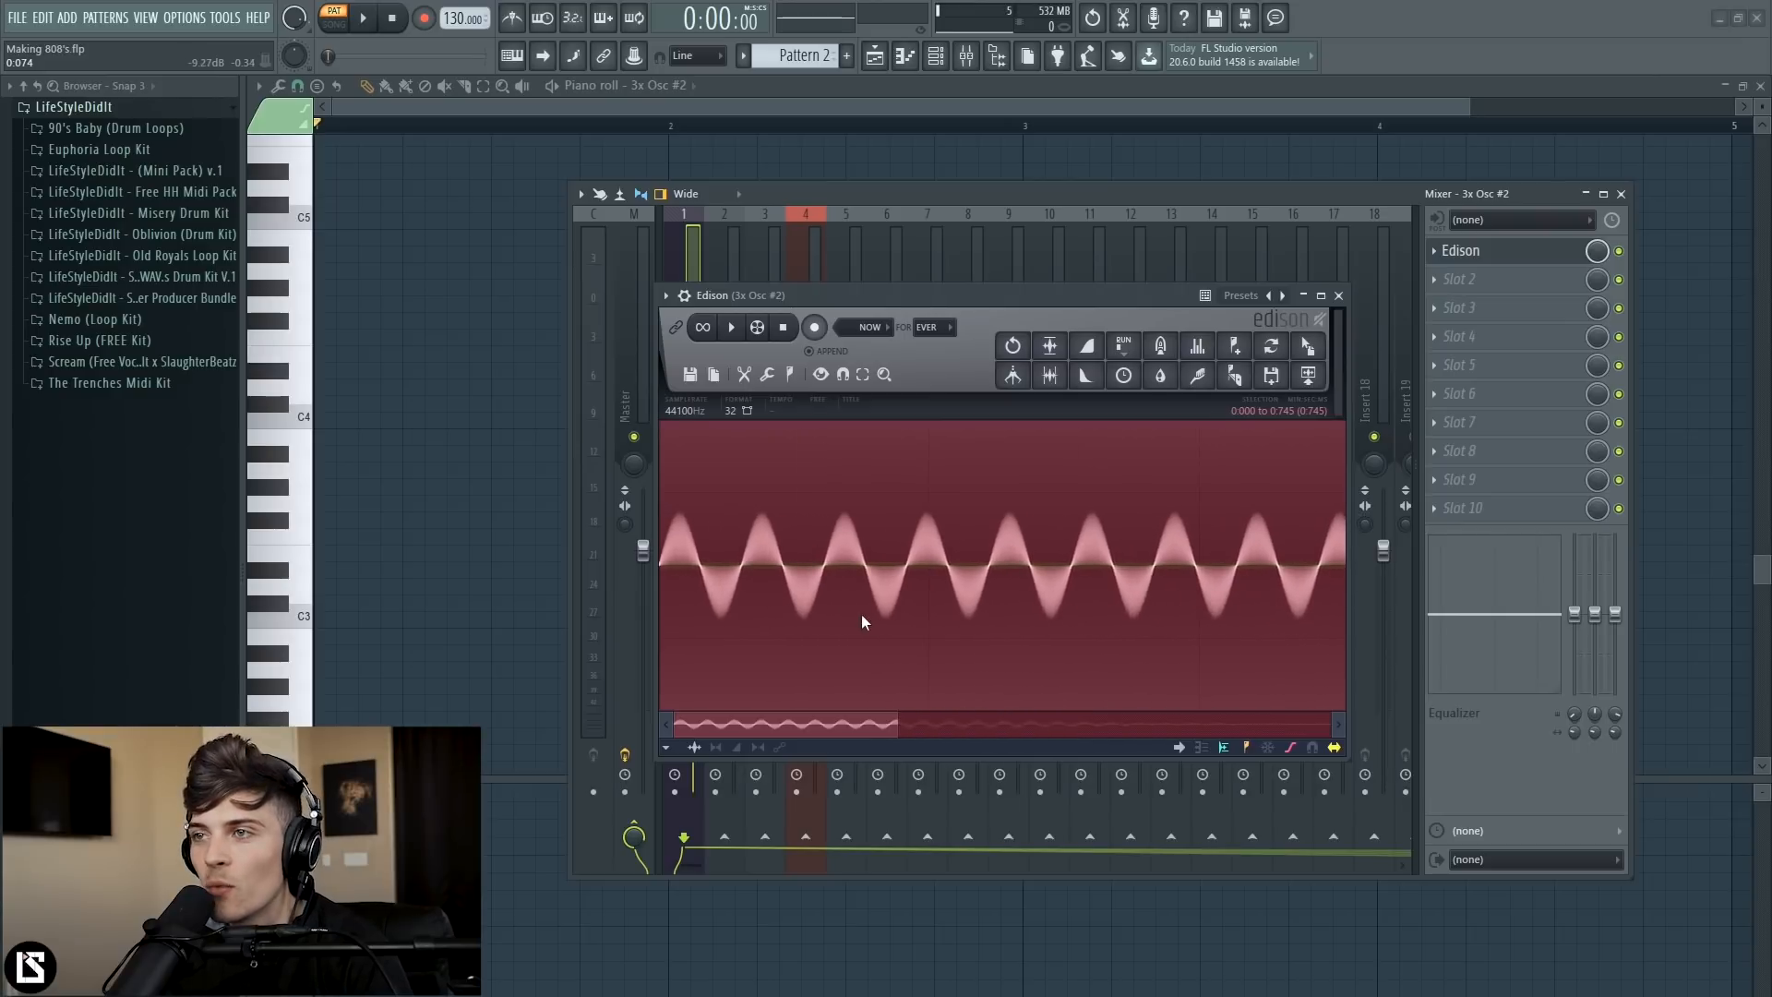
scroll(862, 617, "up", 1)
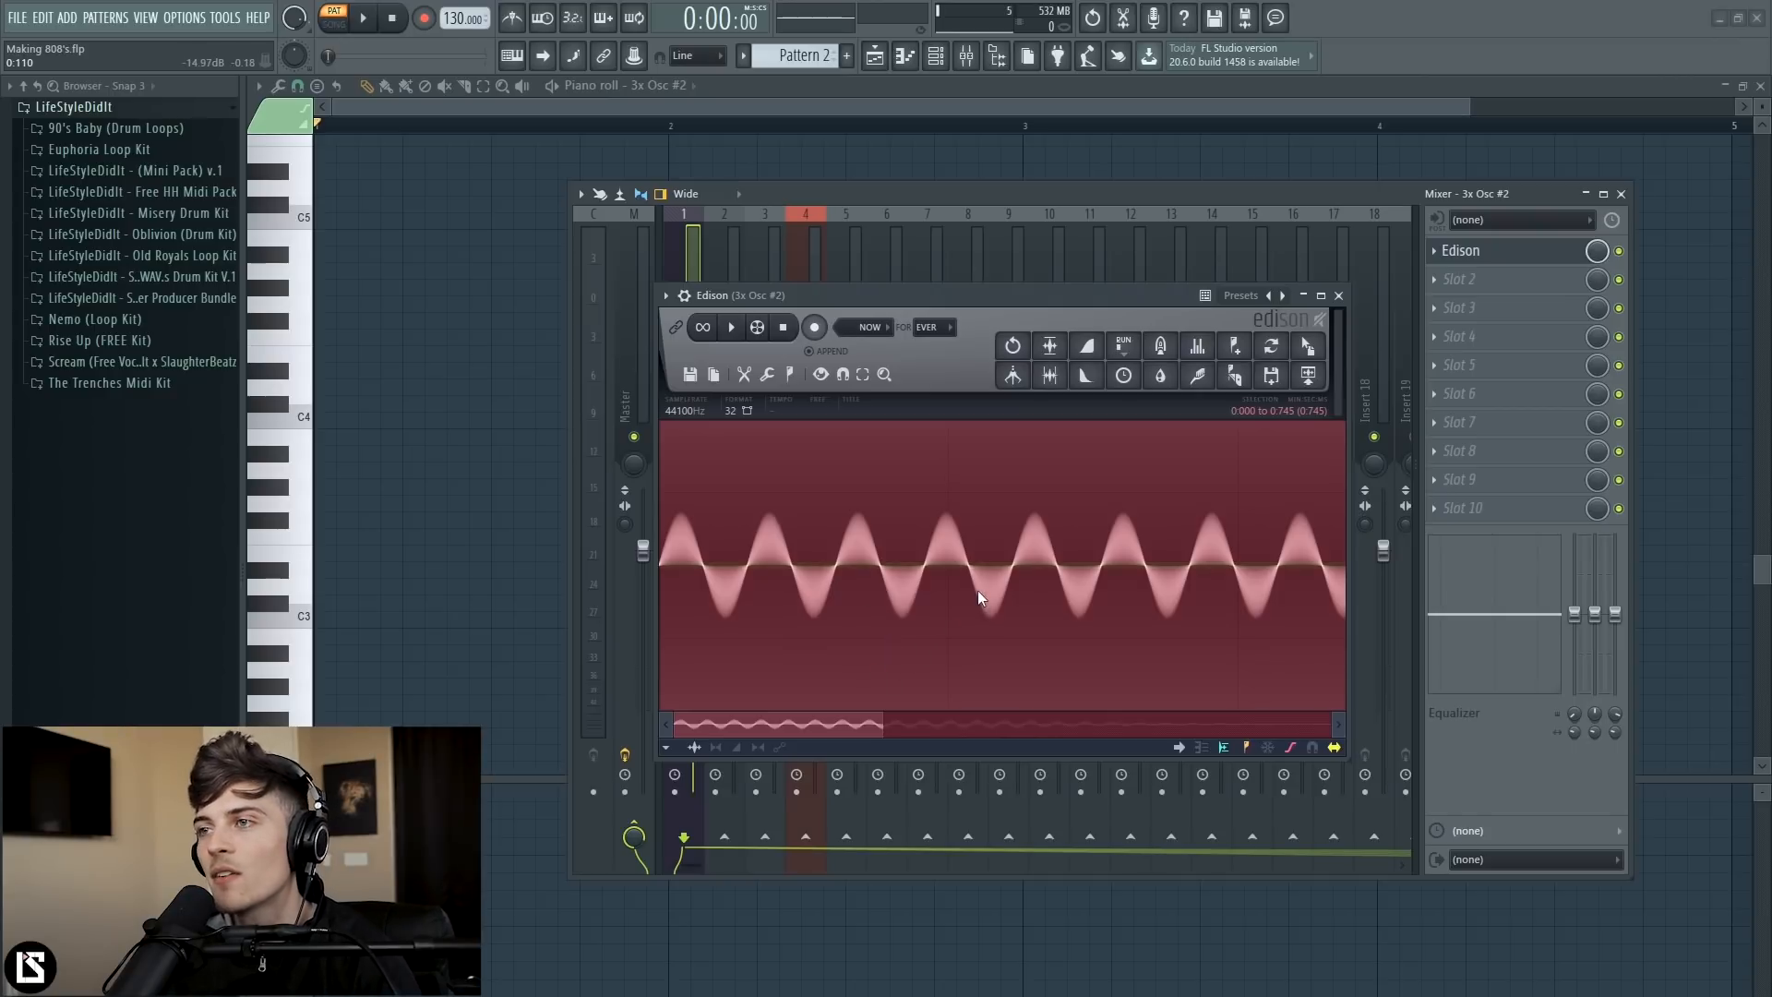
left_click_drag(1012, 567, 386, 546)
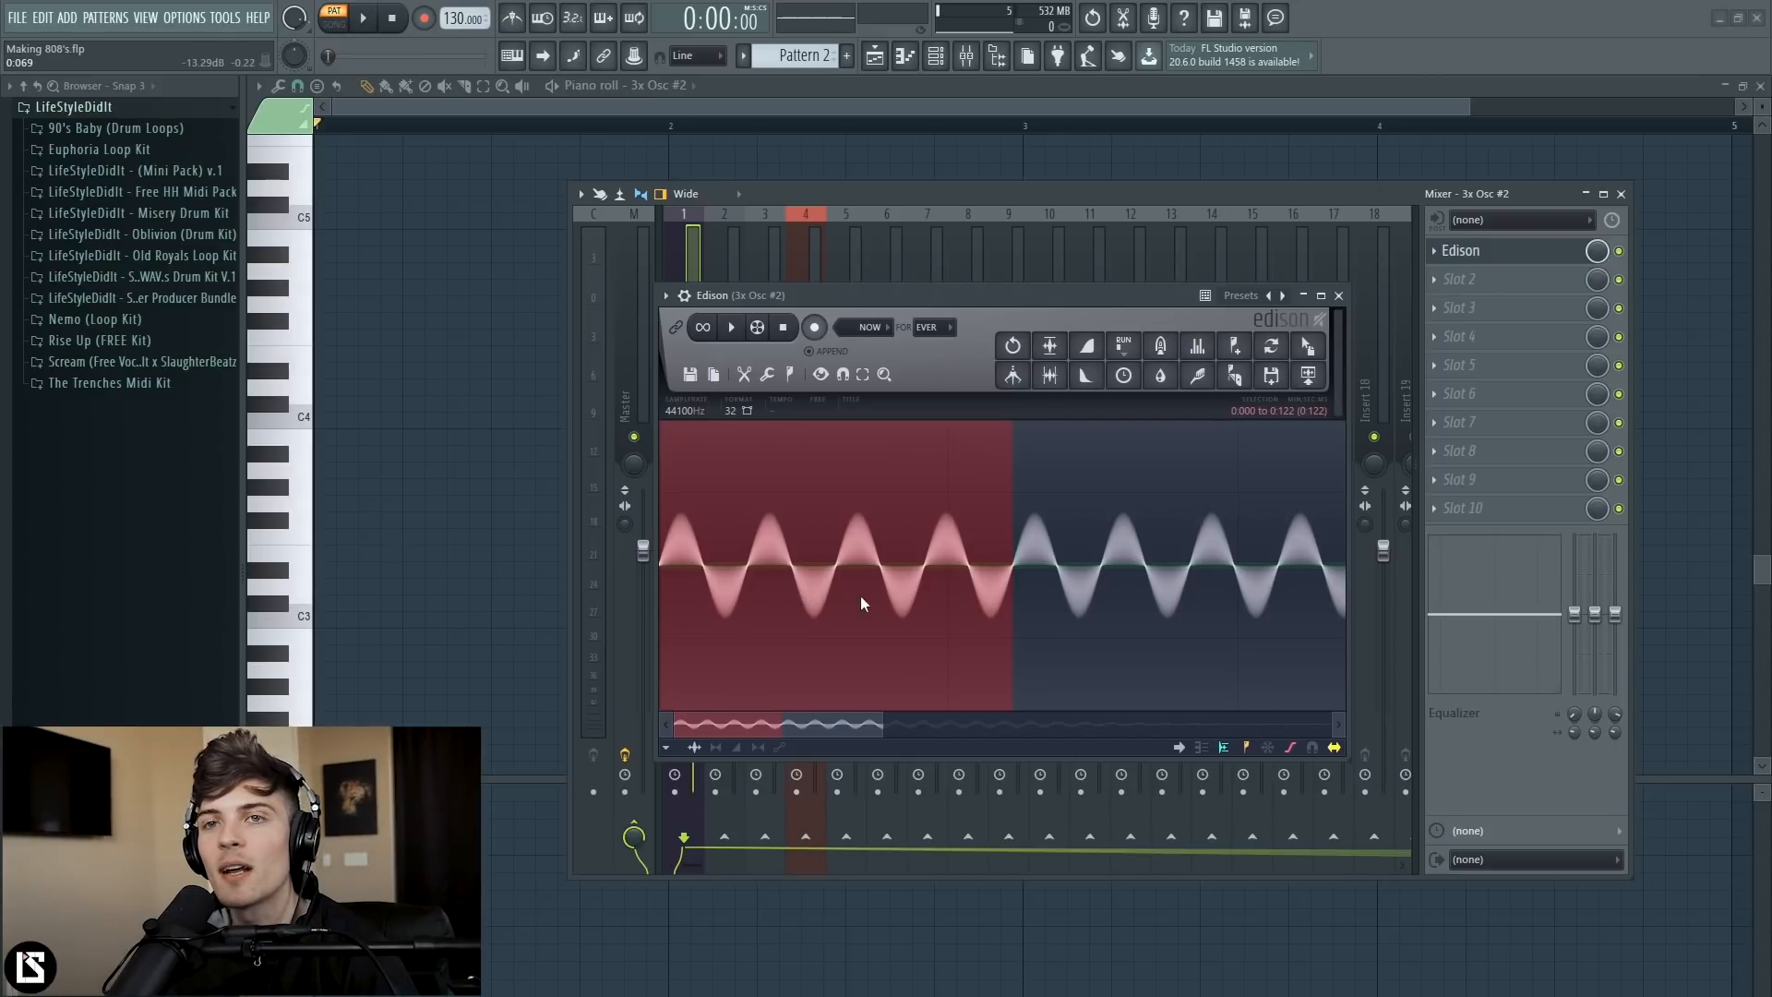
- Enlarge the Edison window and examine closely whether the four-cycle selection ends at the waveform's zero crossing
scroll(979, 609, "up", 3)
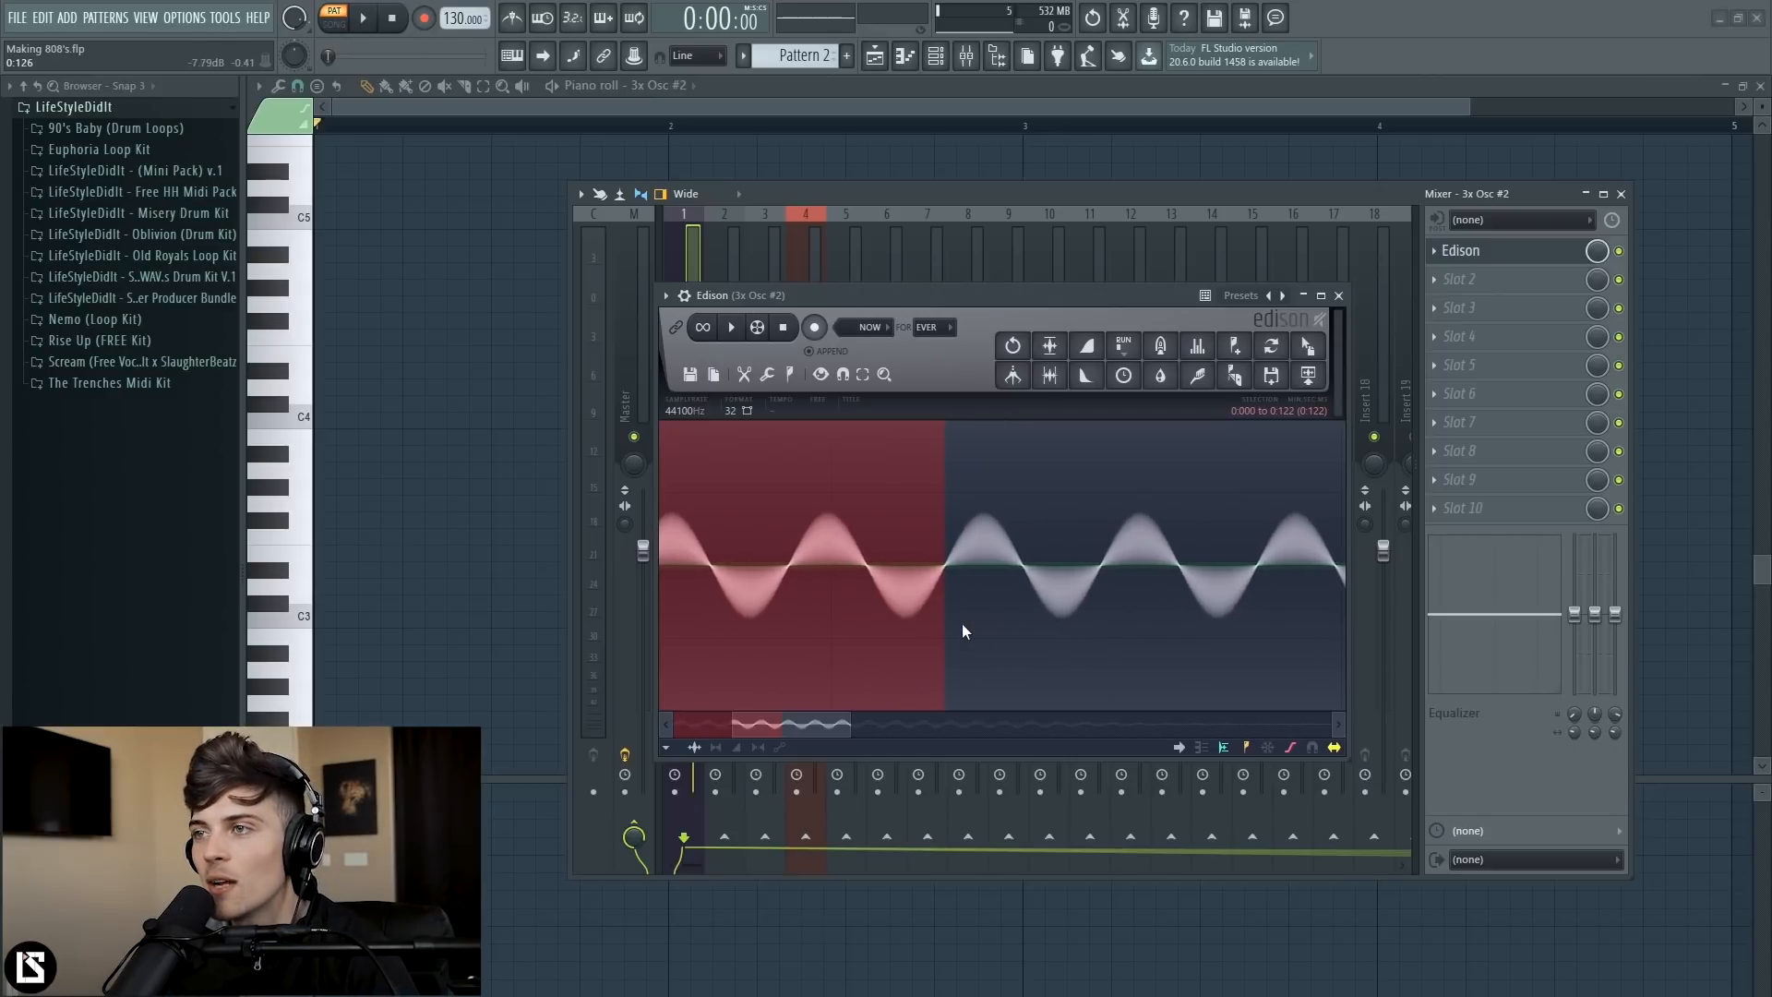
scroll(886, 590, "down", 3)
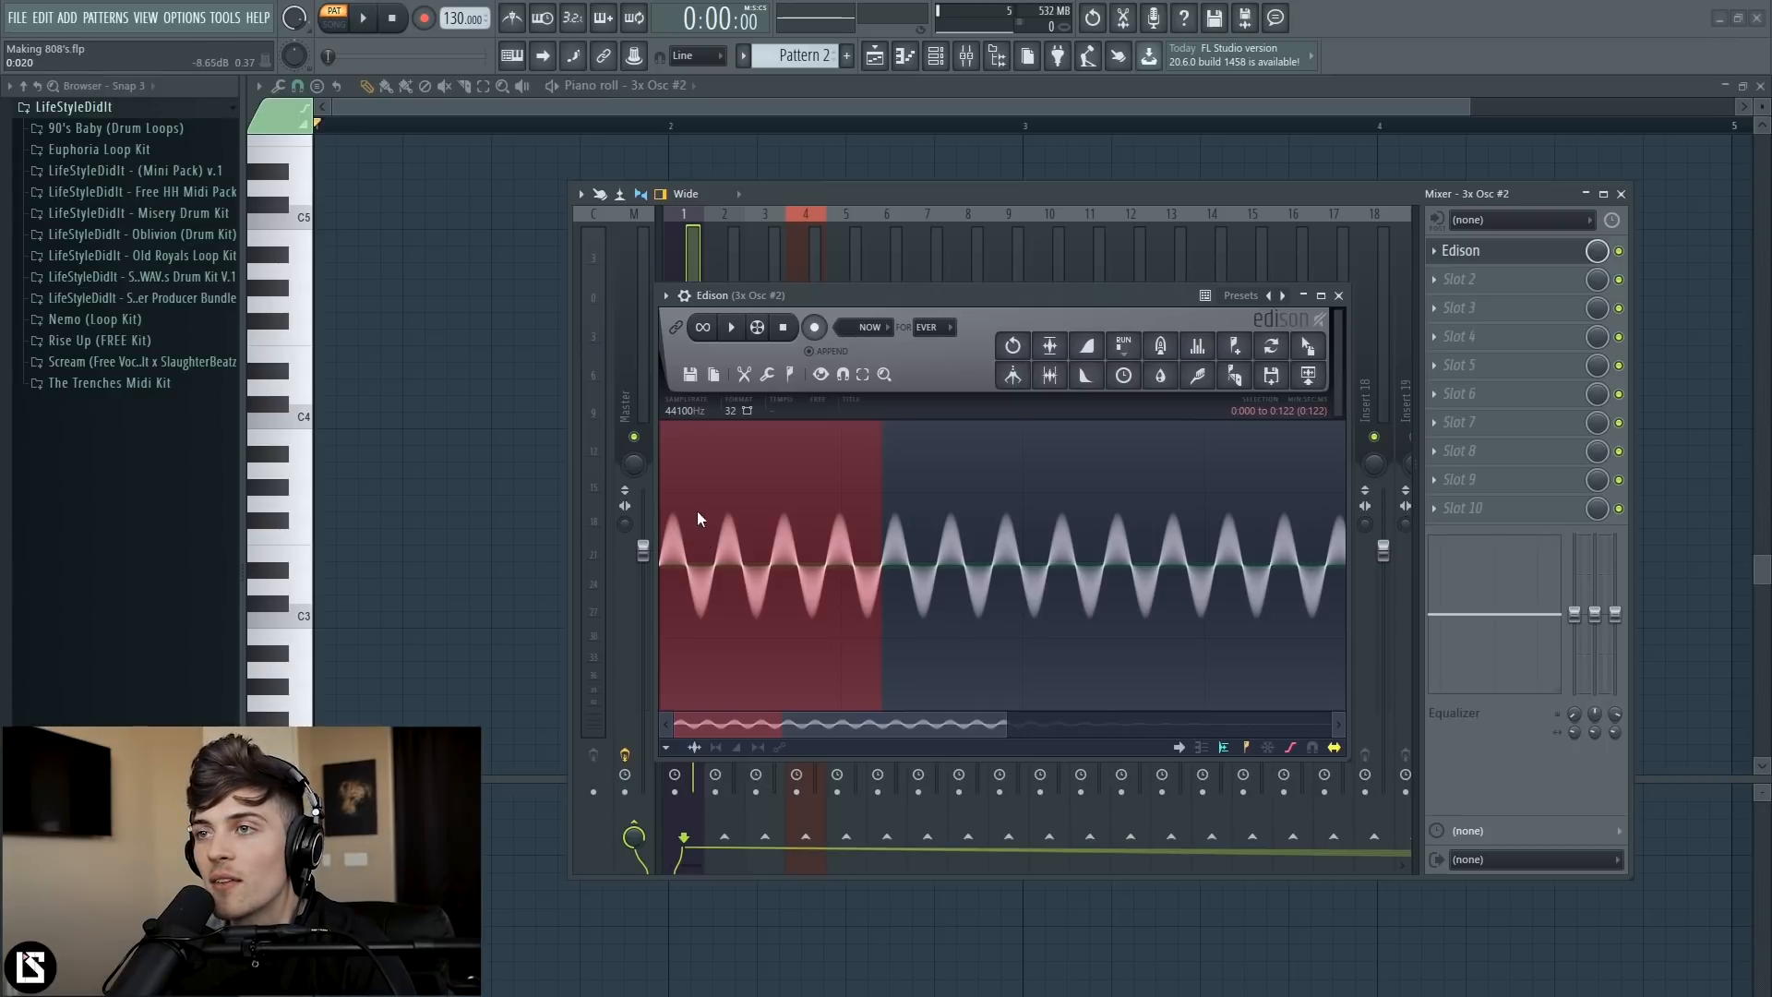
scroll(842, 550, "up", 8)
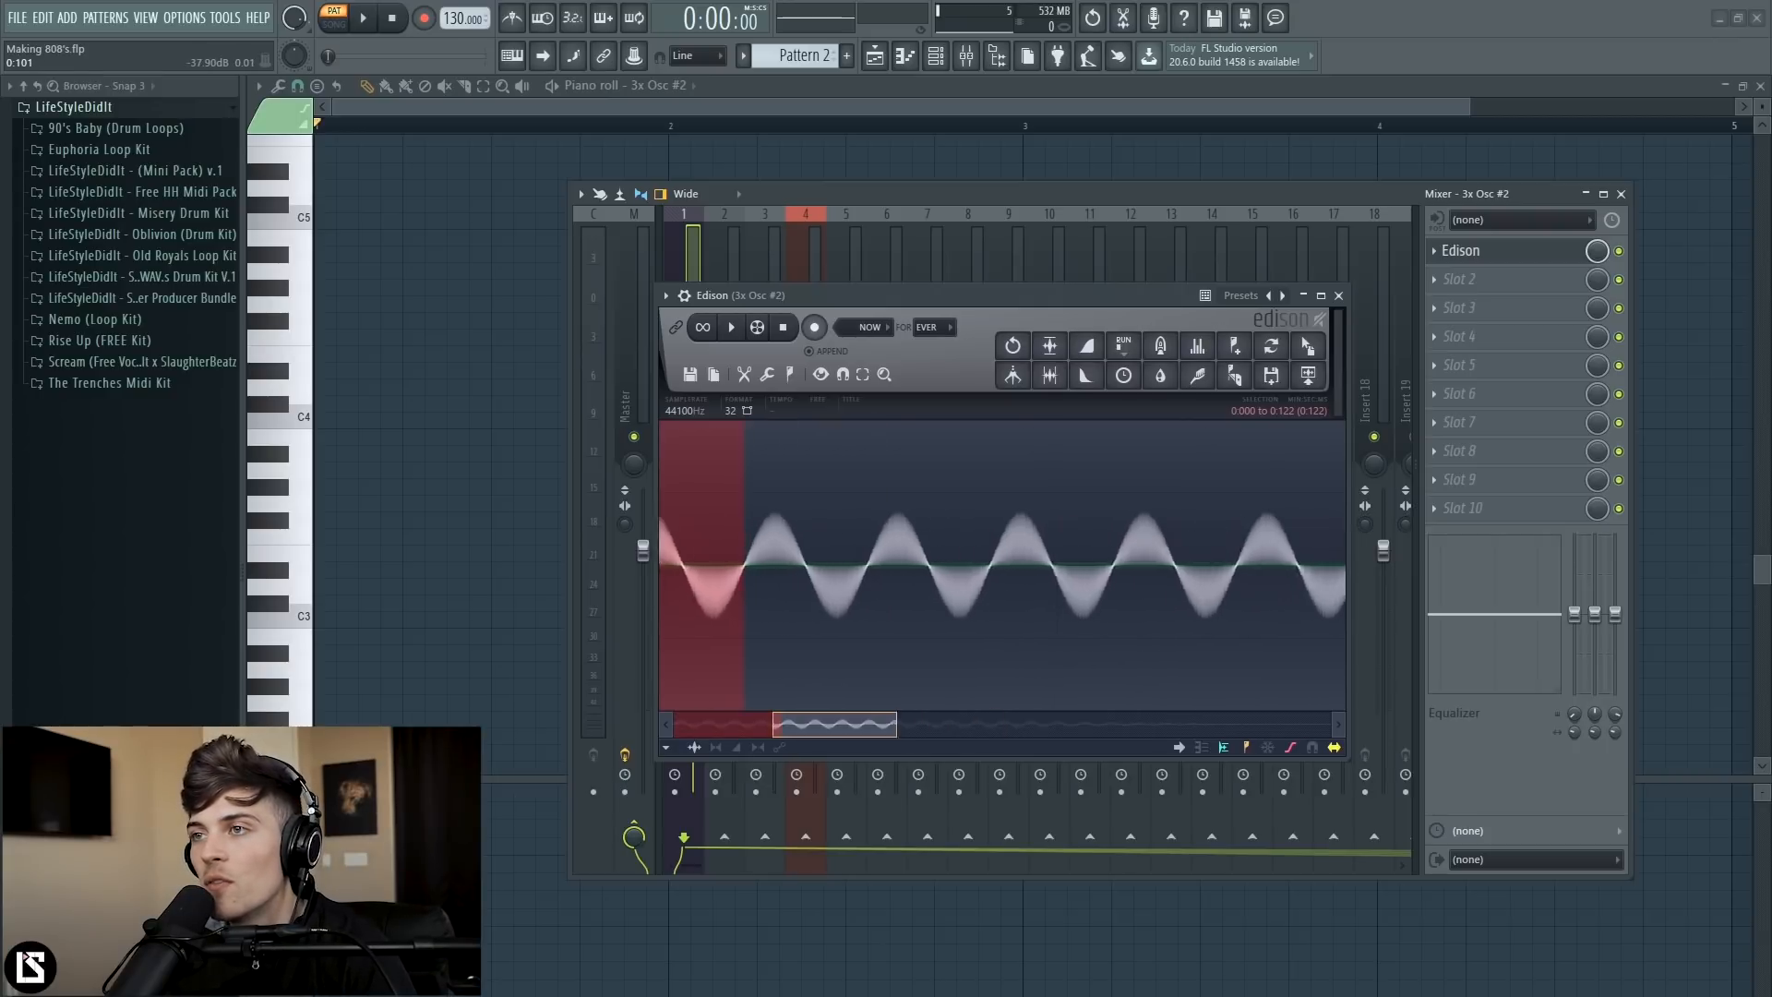
scroll(839, 631, "up", 8)
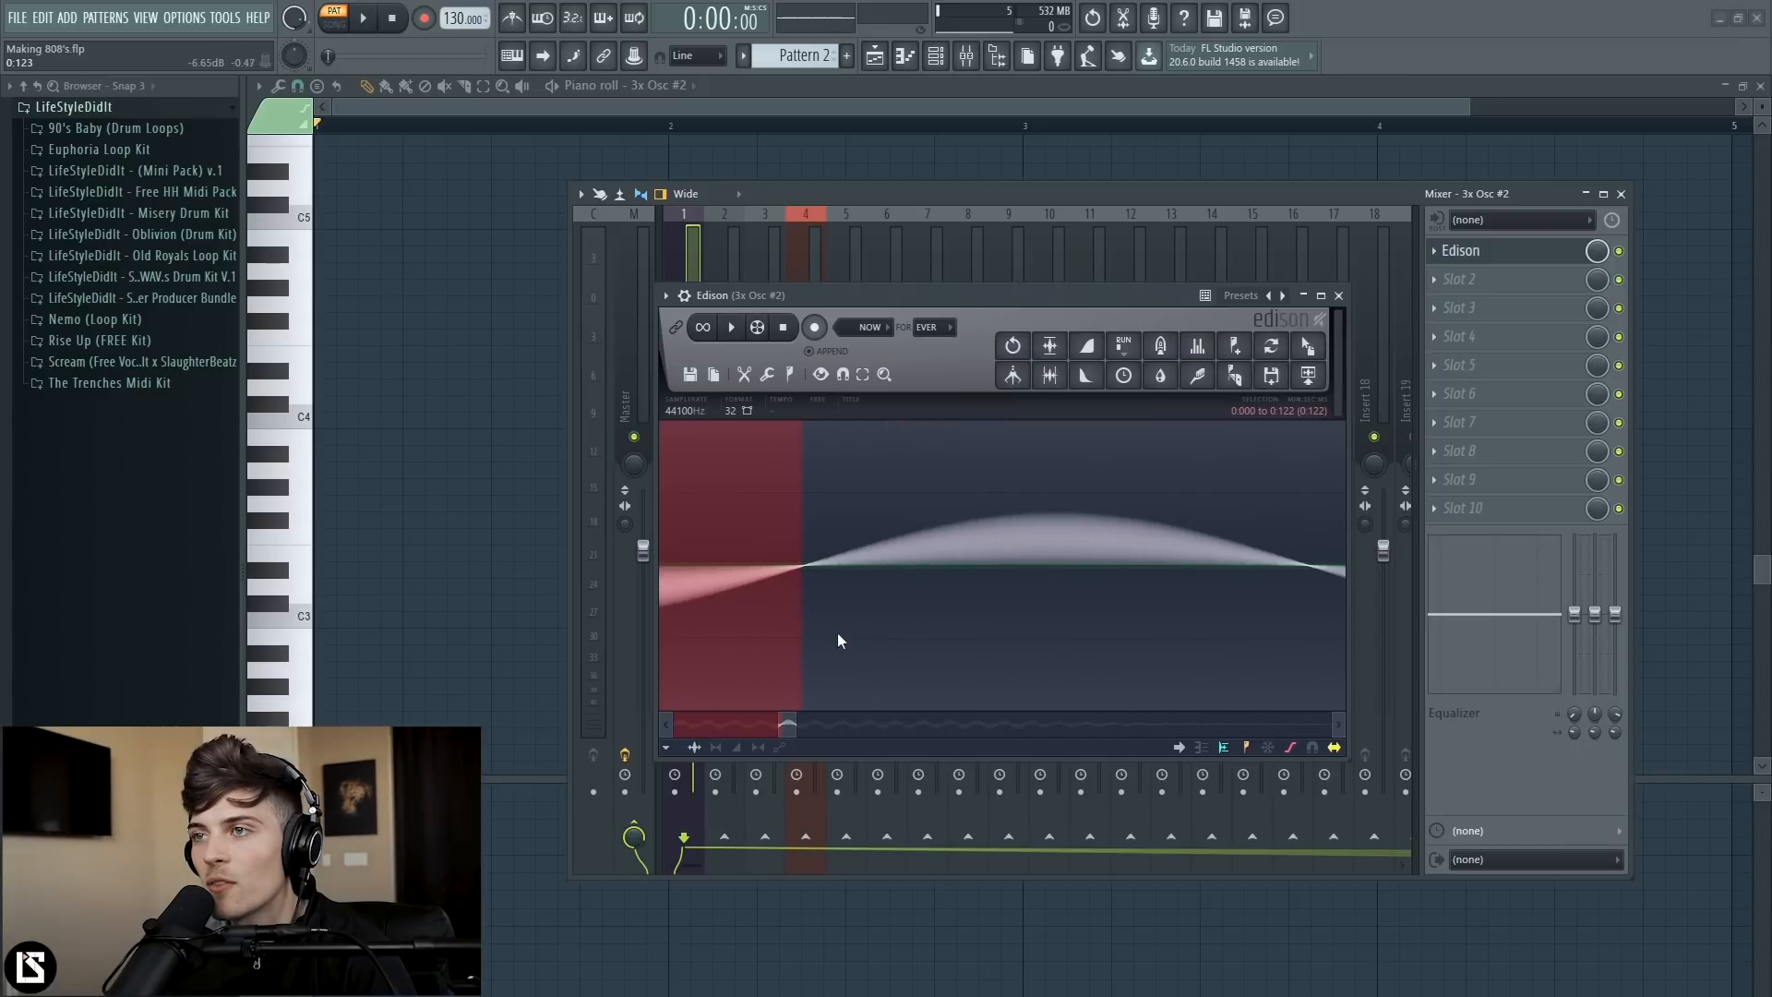
scroll(827, 624, "left", 3)
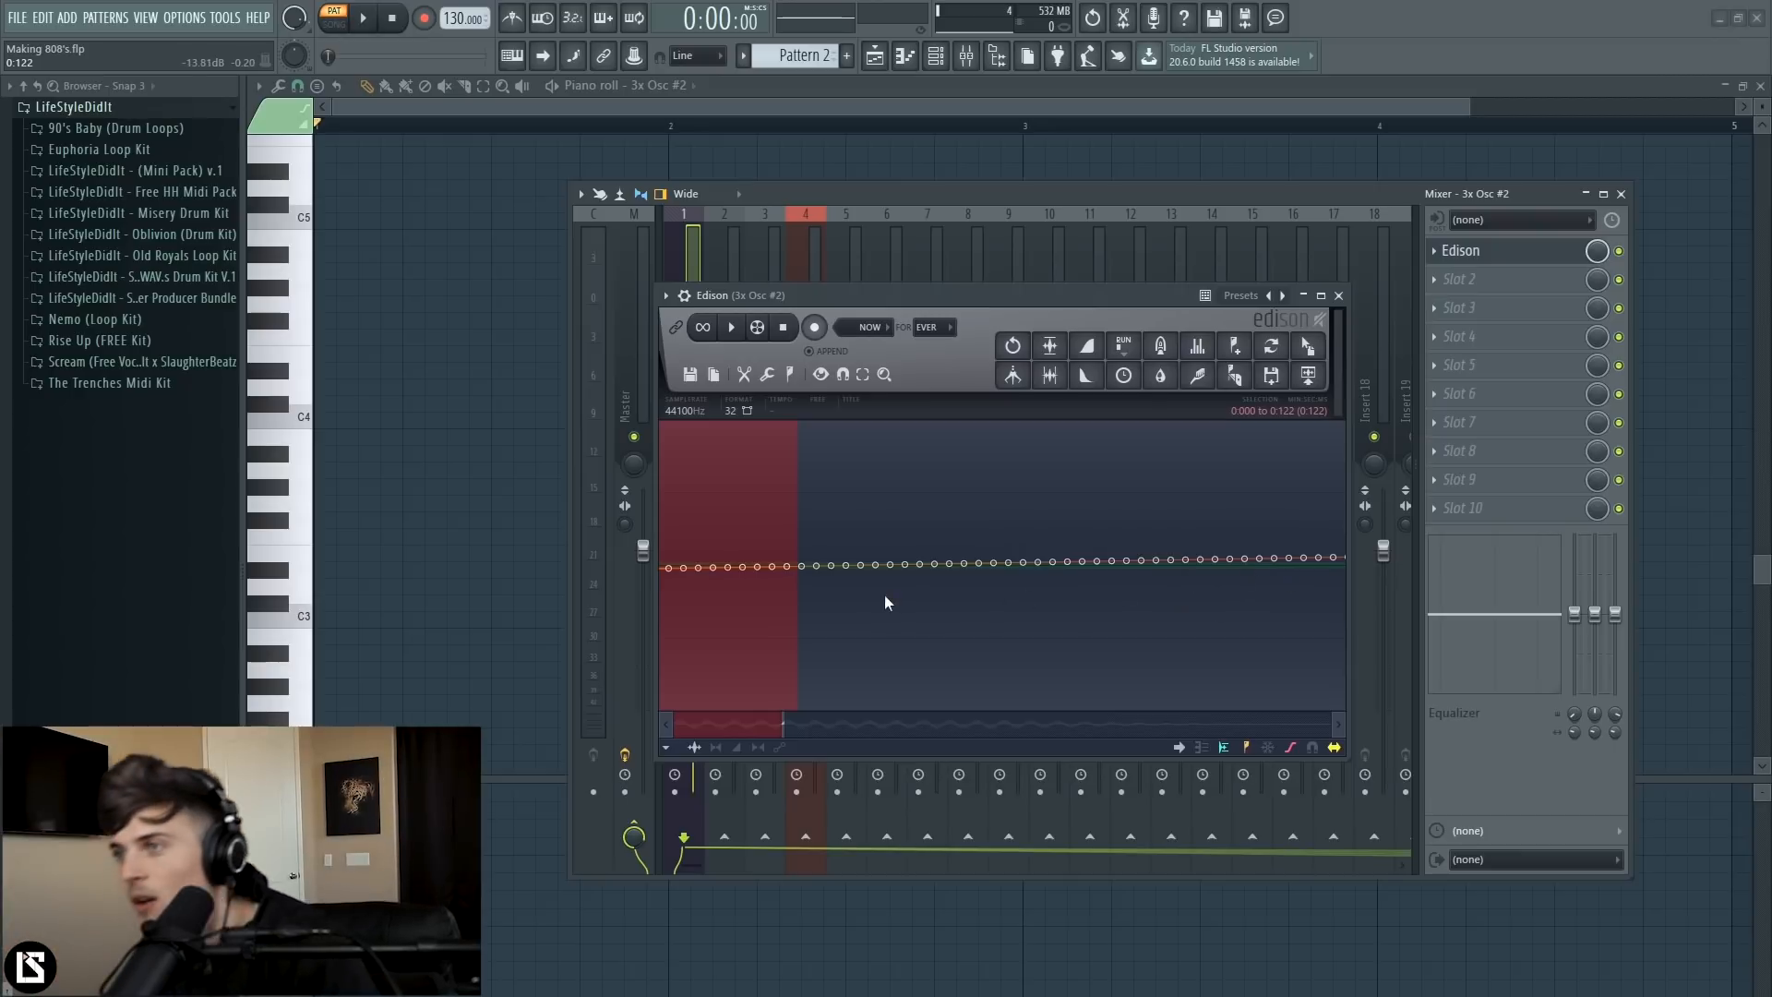
scroll(925, 592, "left", 3)
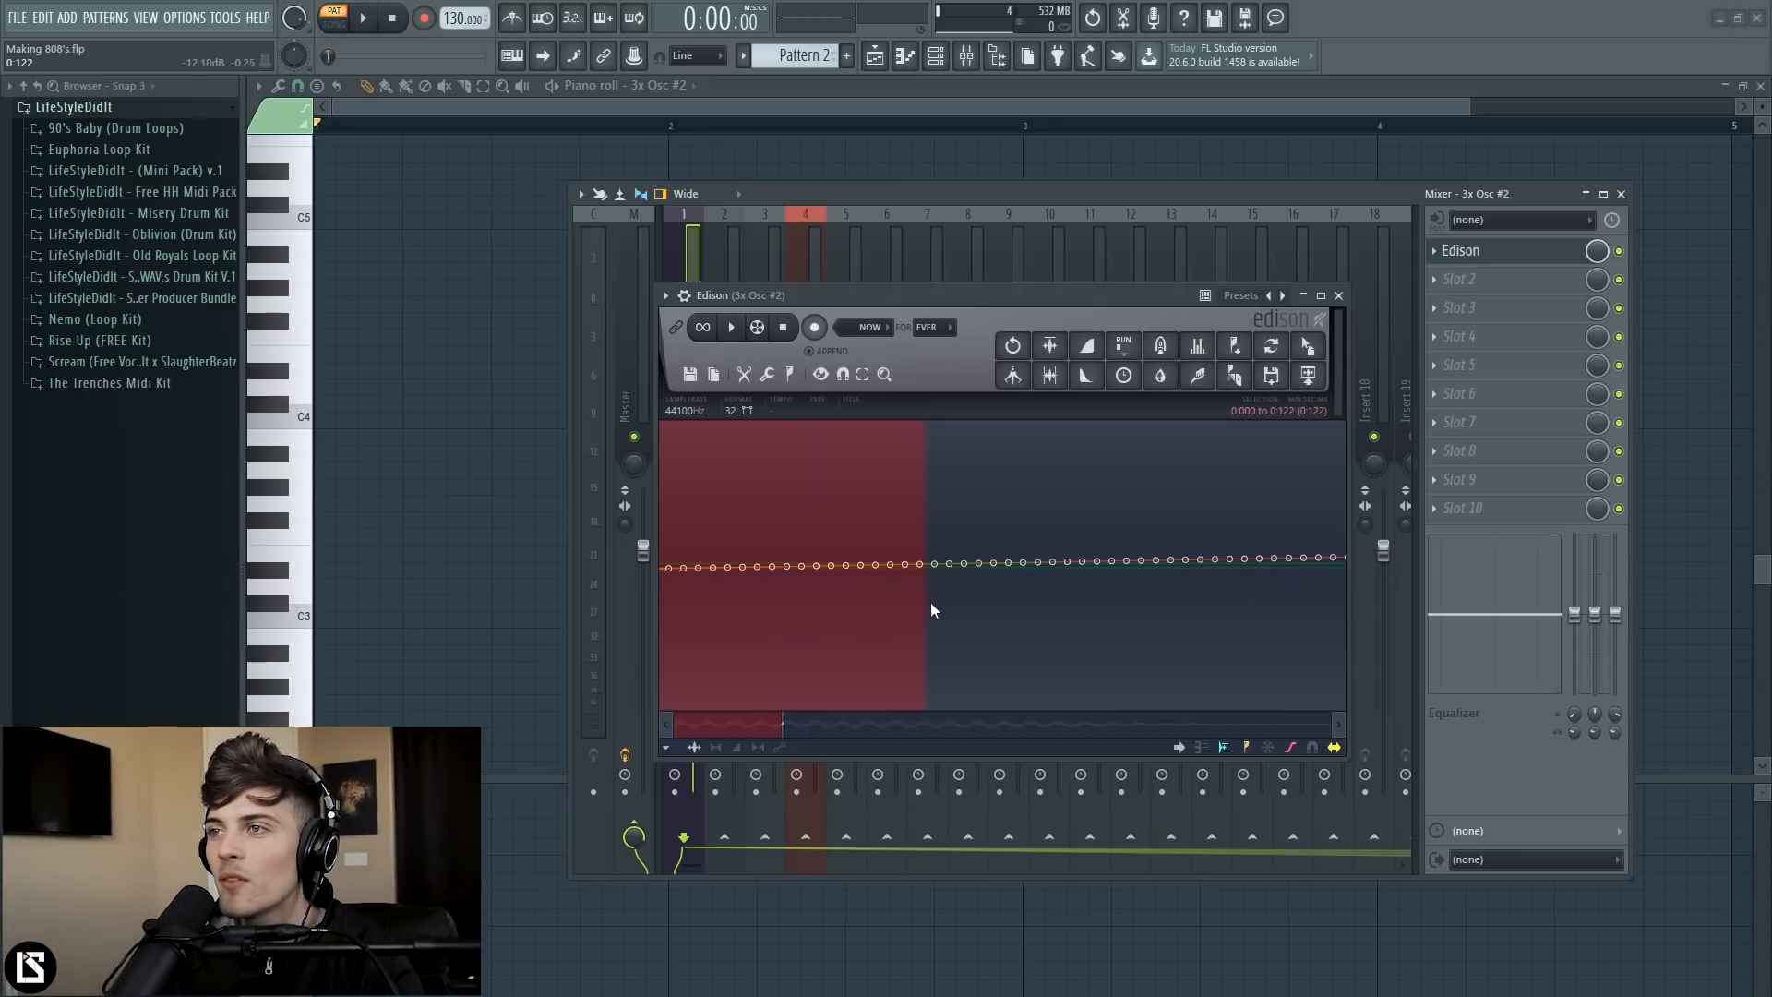
left_click_drag(1348, 759, 1480, 913)
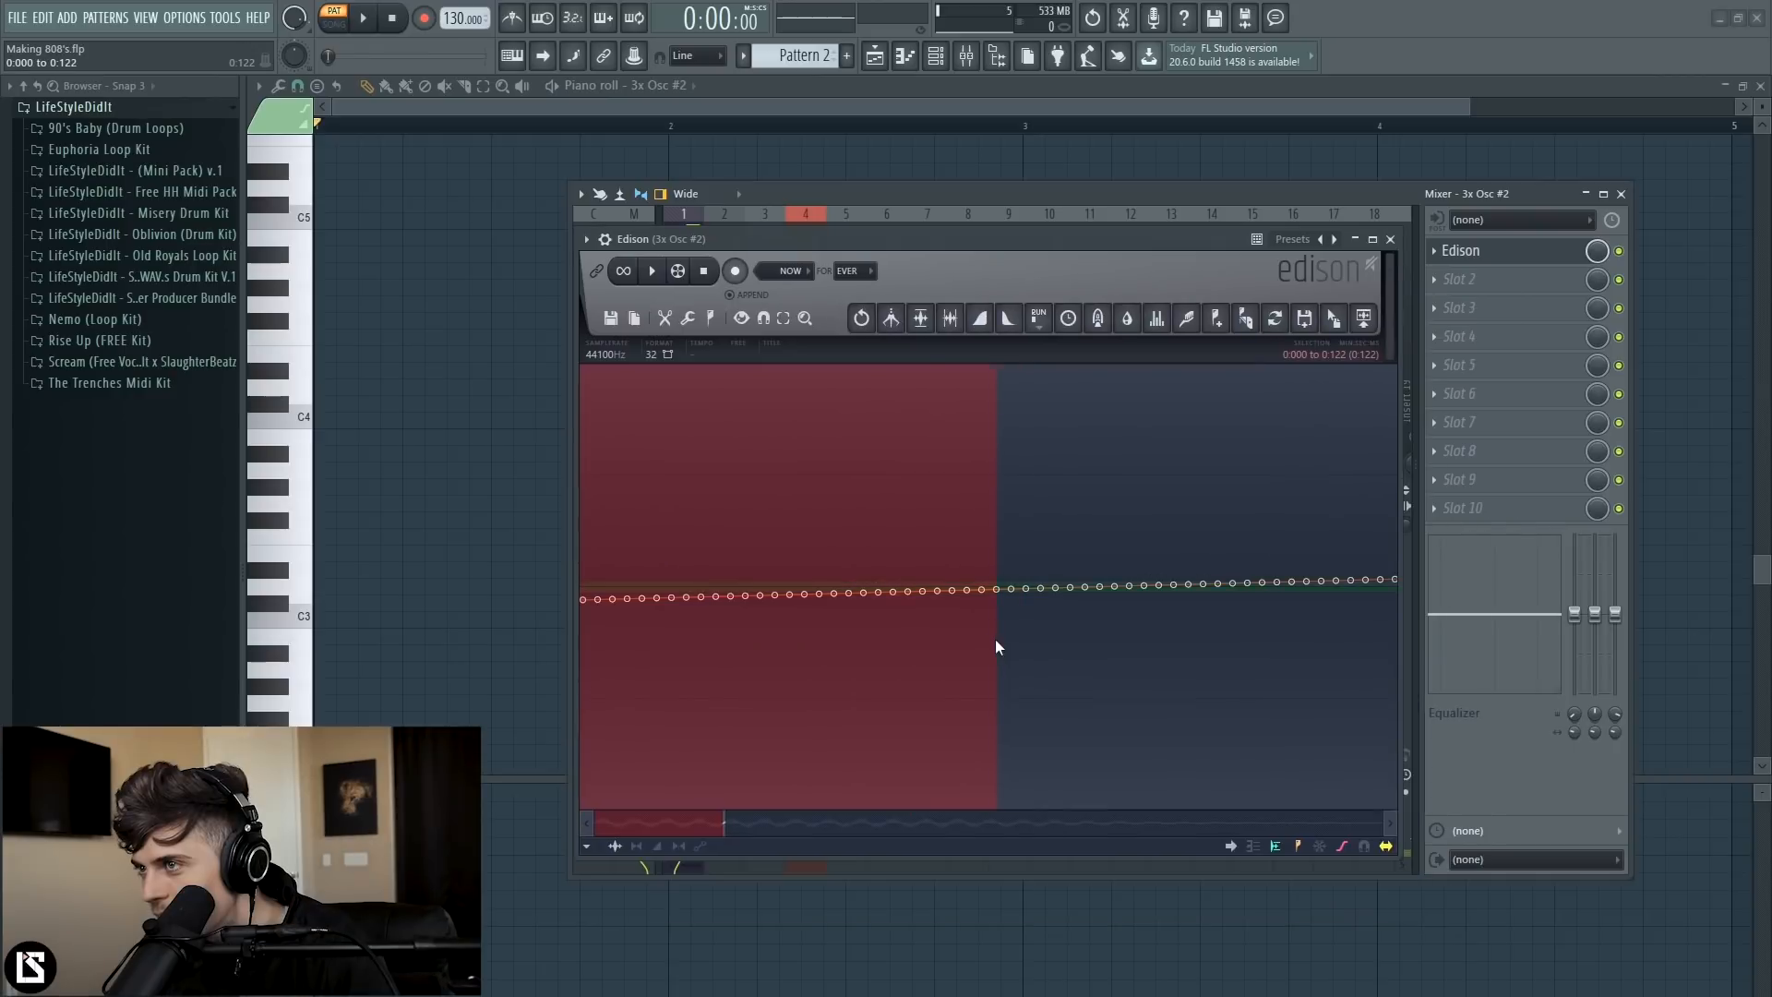
scroll(1105, 646, "down", 2)
scroll(987, 591, "down", 5)
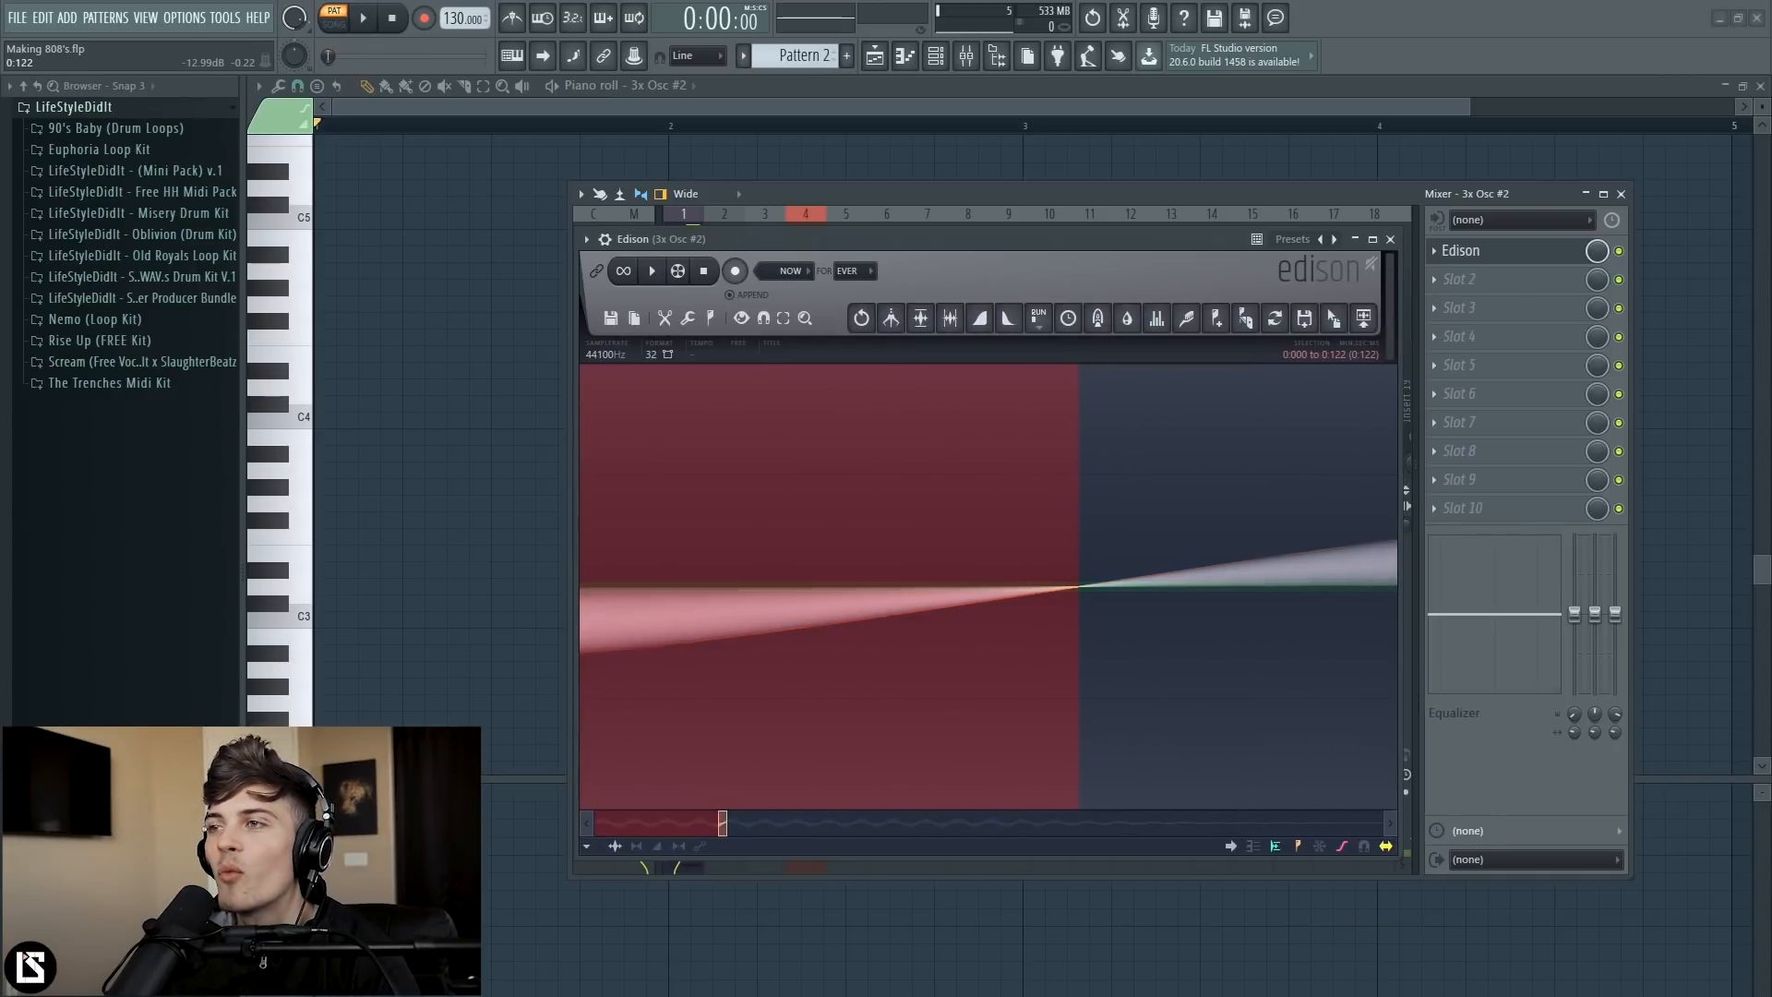
scroll(1020, 638, "down", 6)
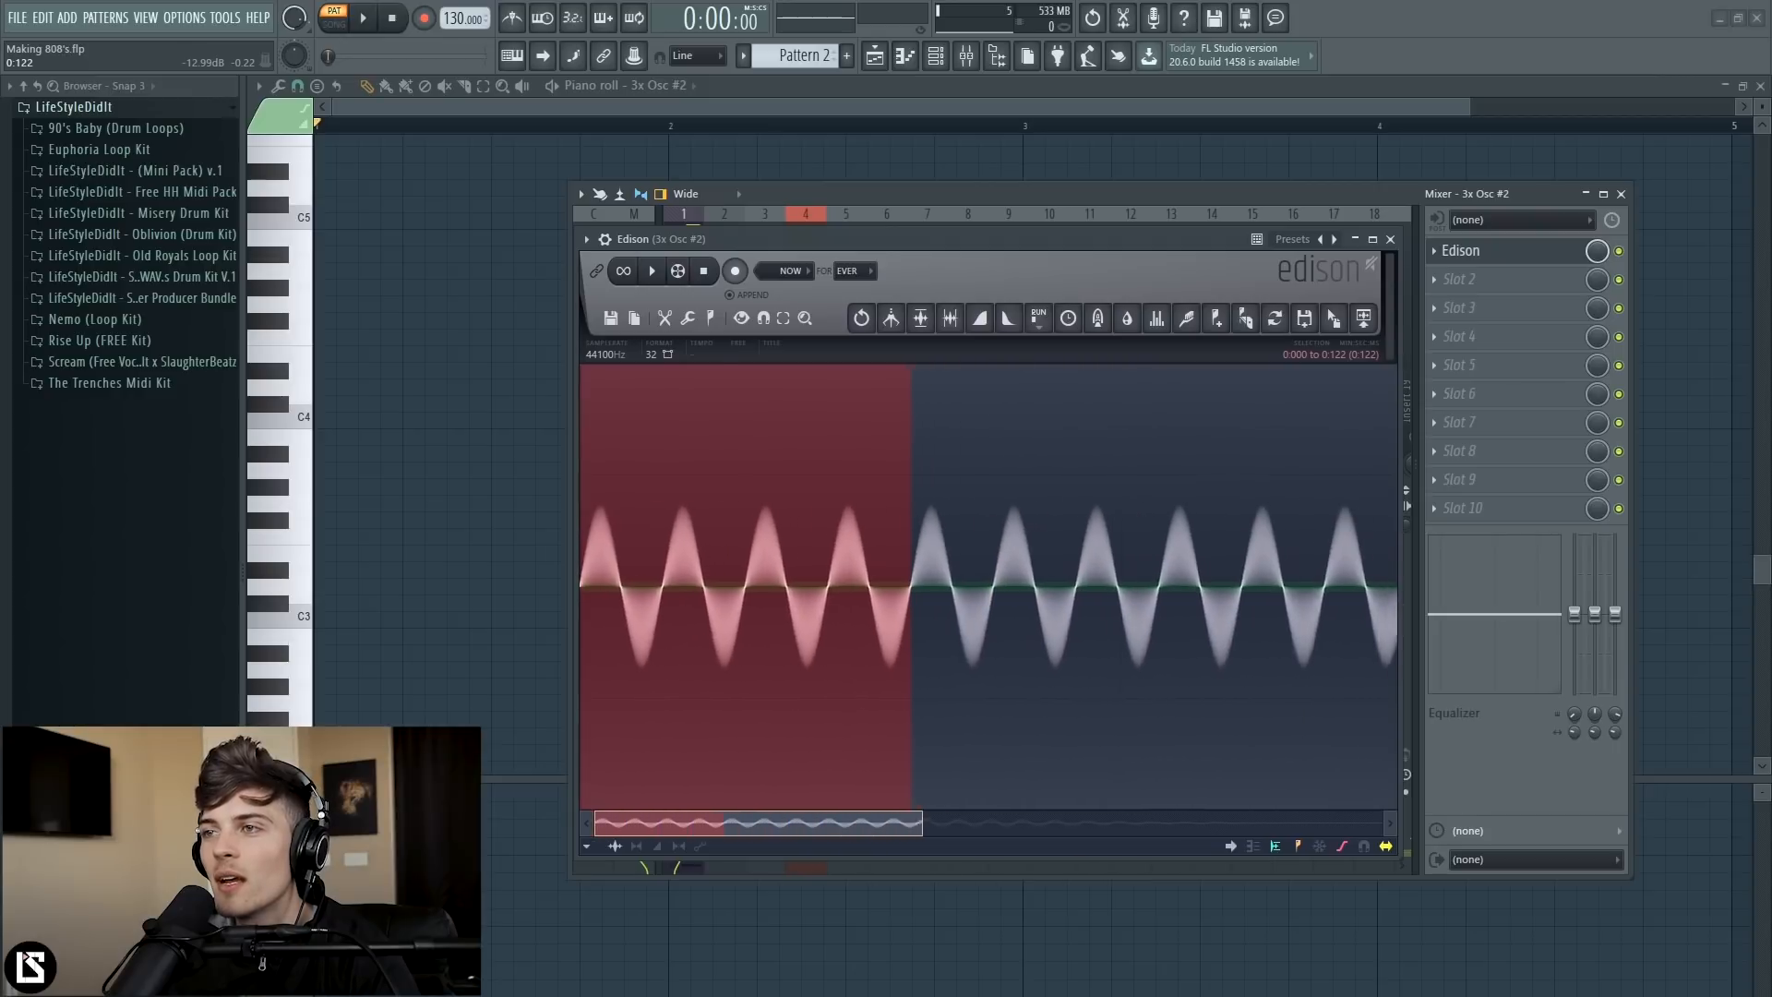
key("alt+a")
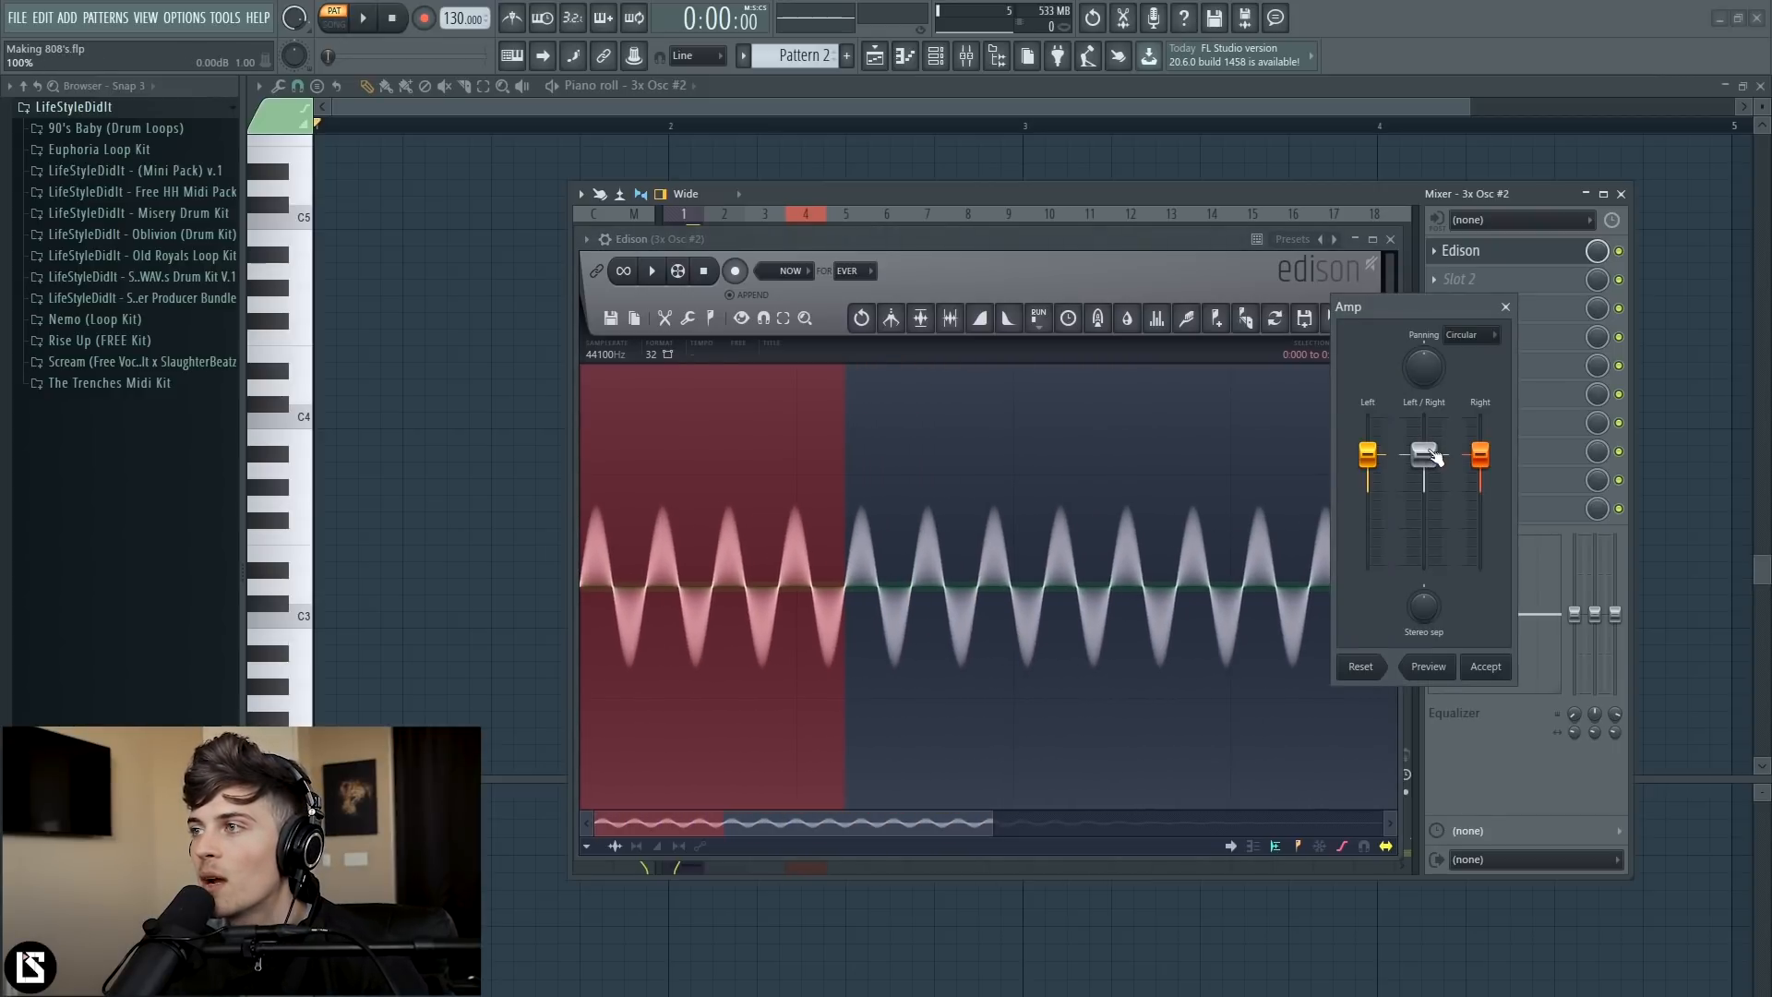
left_click(1486, 666)
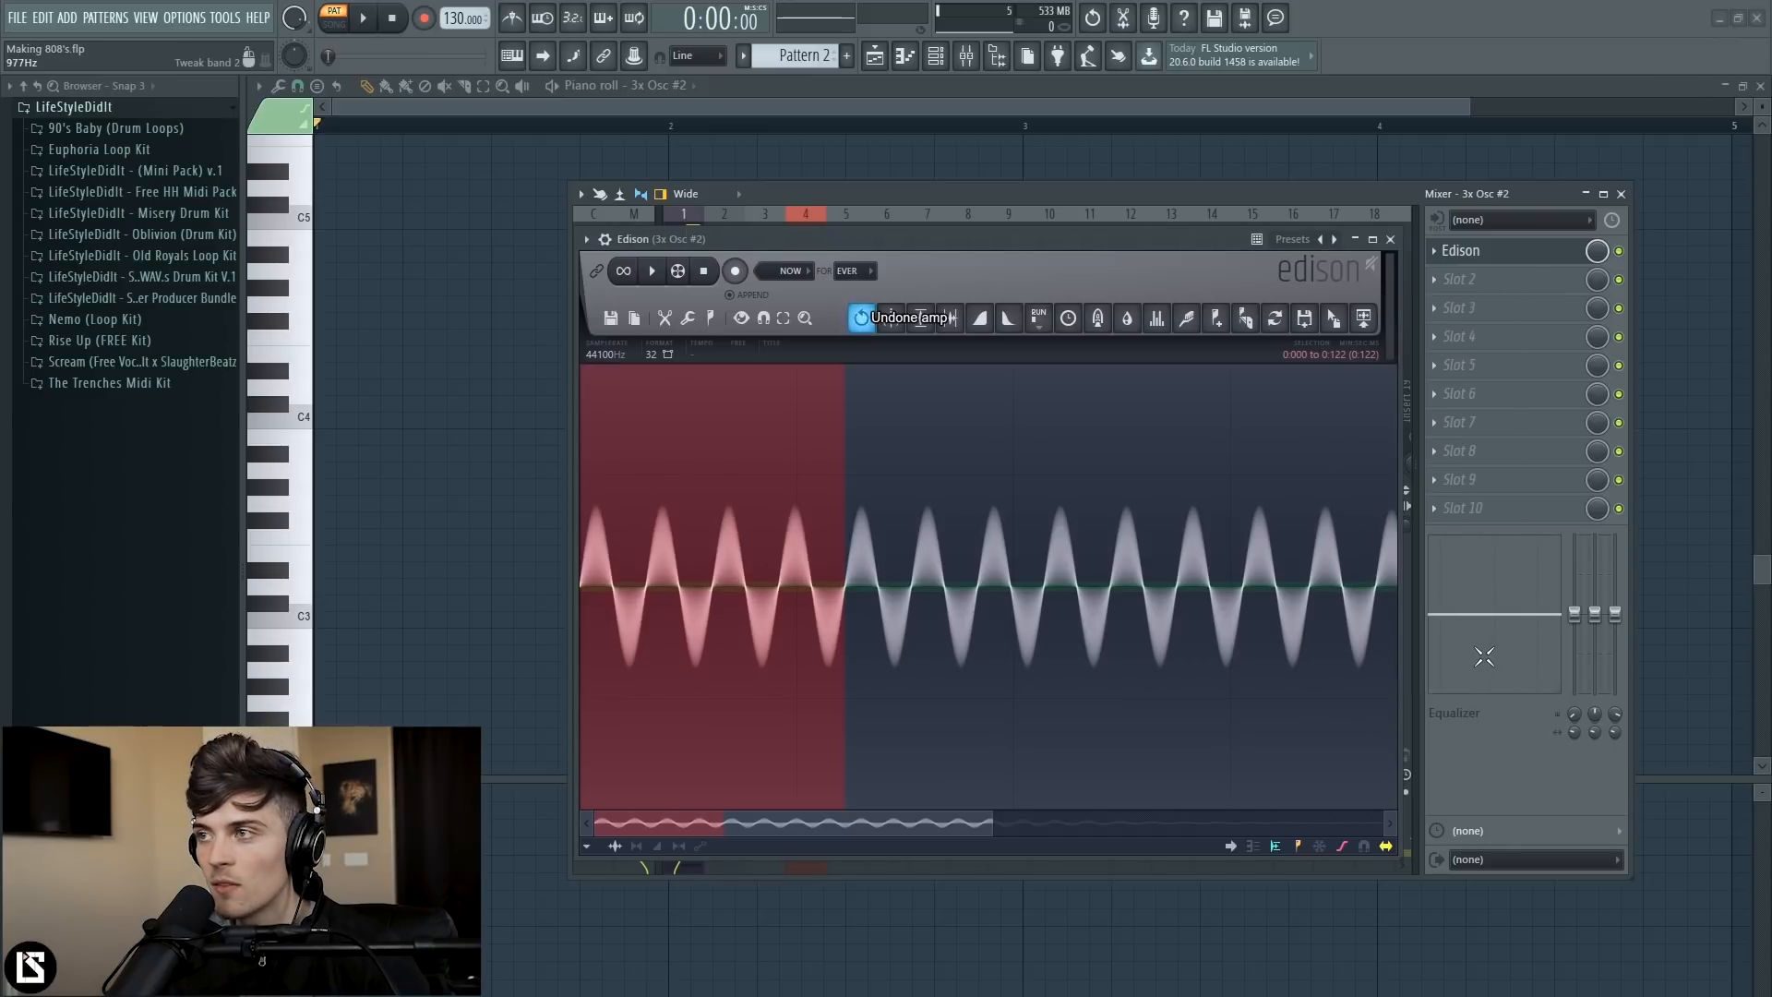
- Boost the volume of the selected first four wave cycles with the Amp tool, and play back the whole sample
key("alt+a")
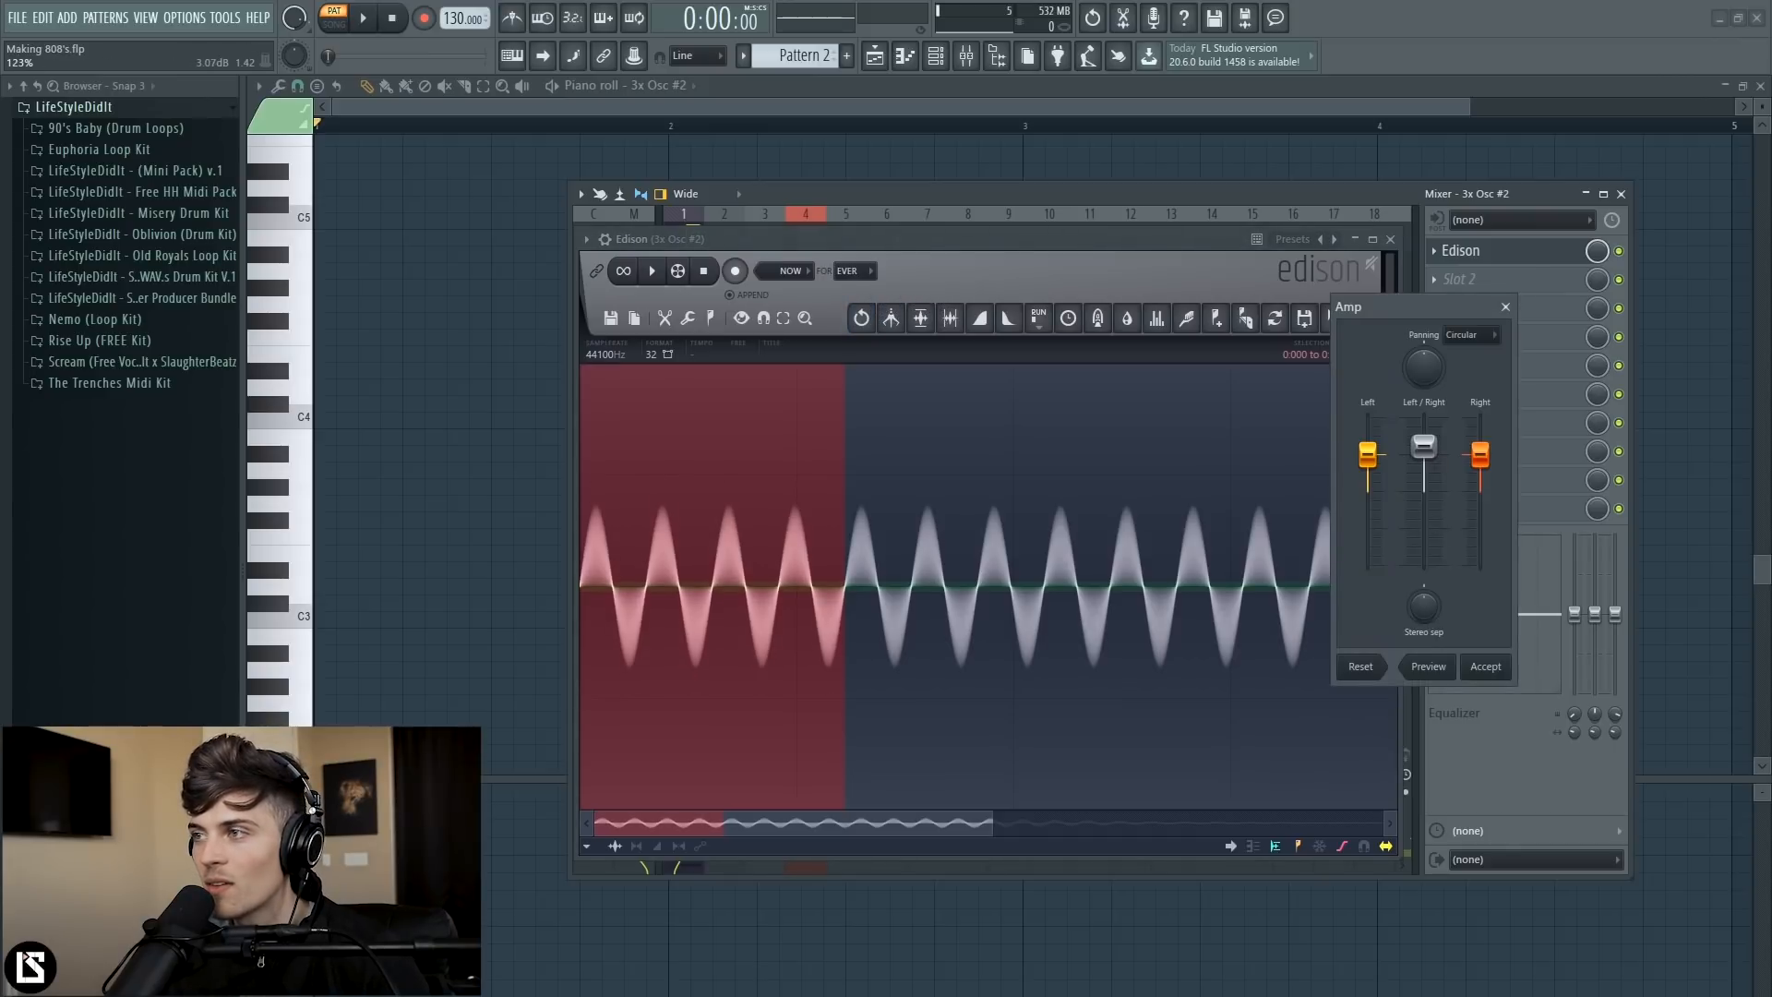
left_click(1485, 667)
scroll(748, 591, "down", 2)
left_click_drag(714, 595, 1500, 637)
key("space")
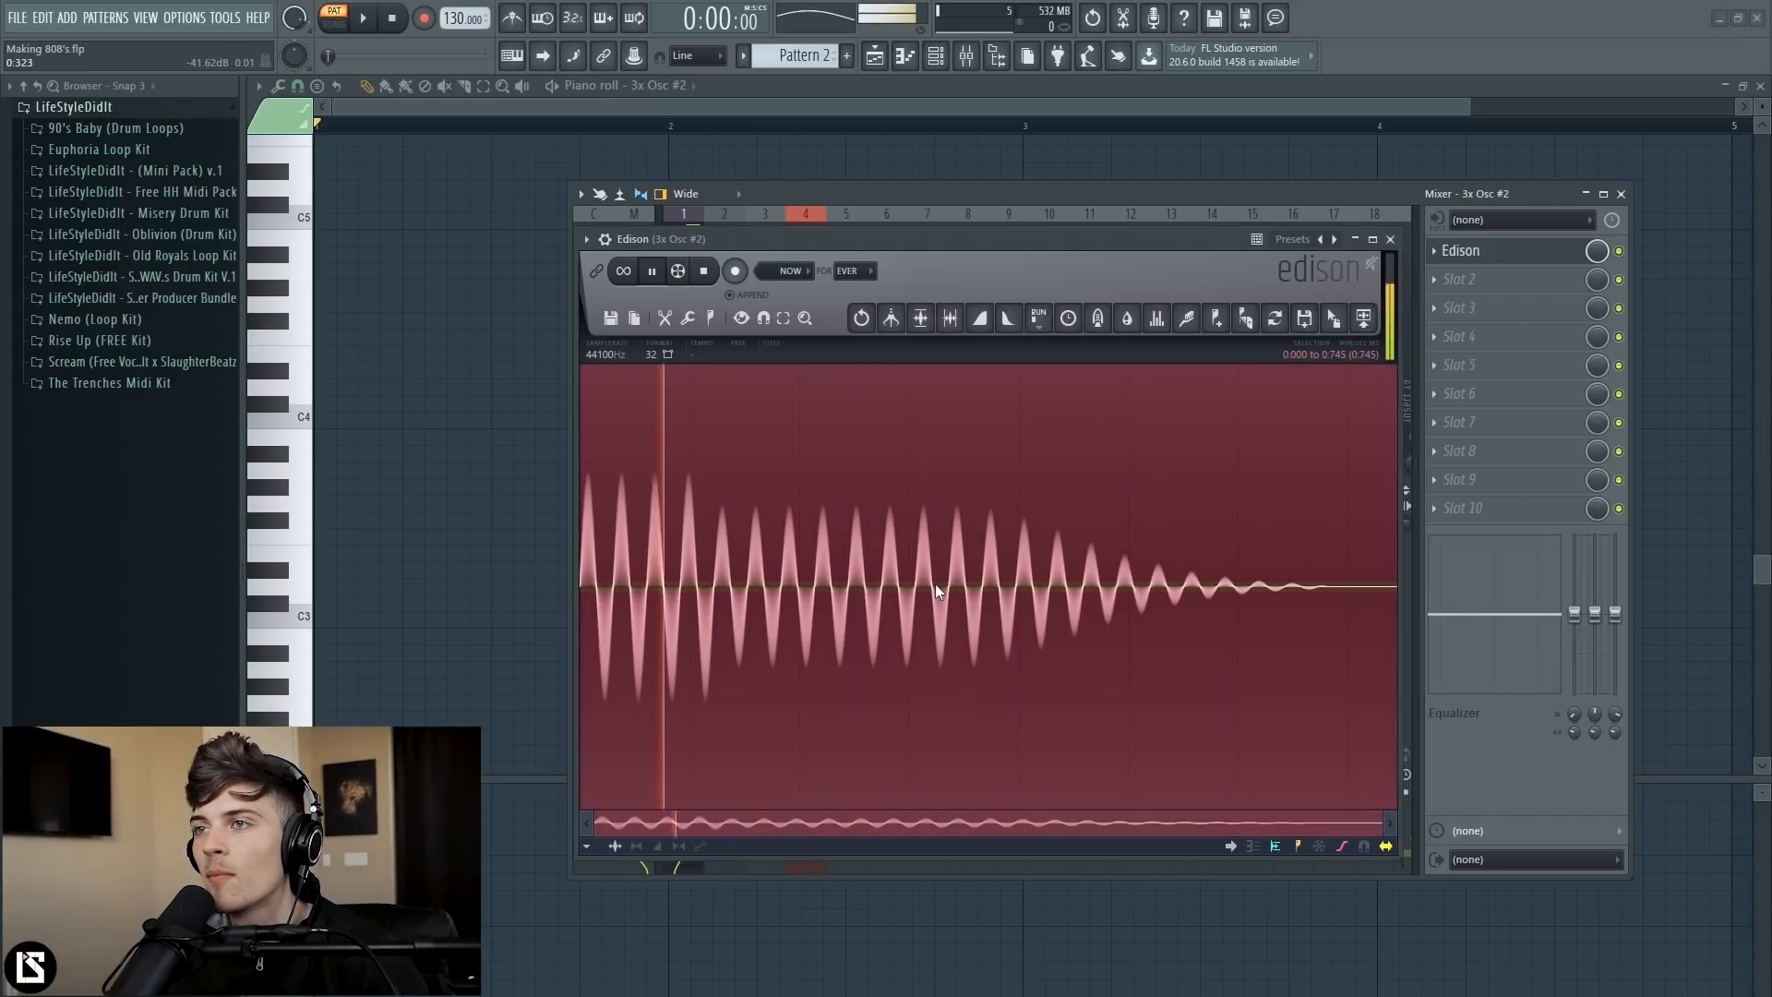
key("space")
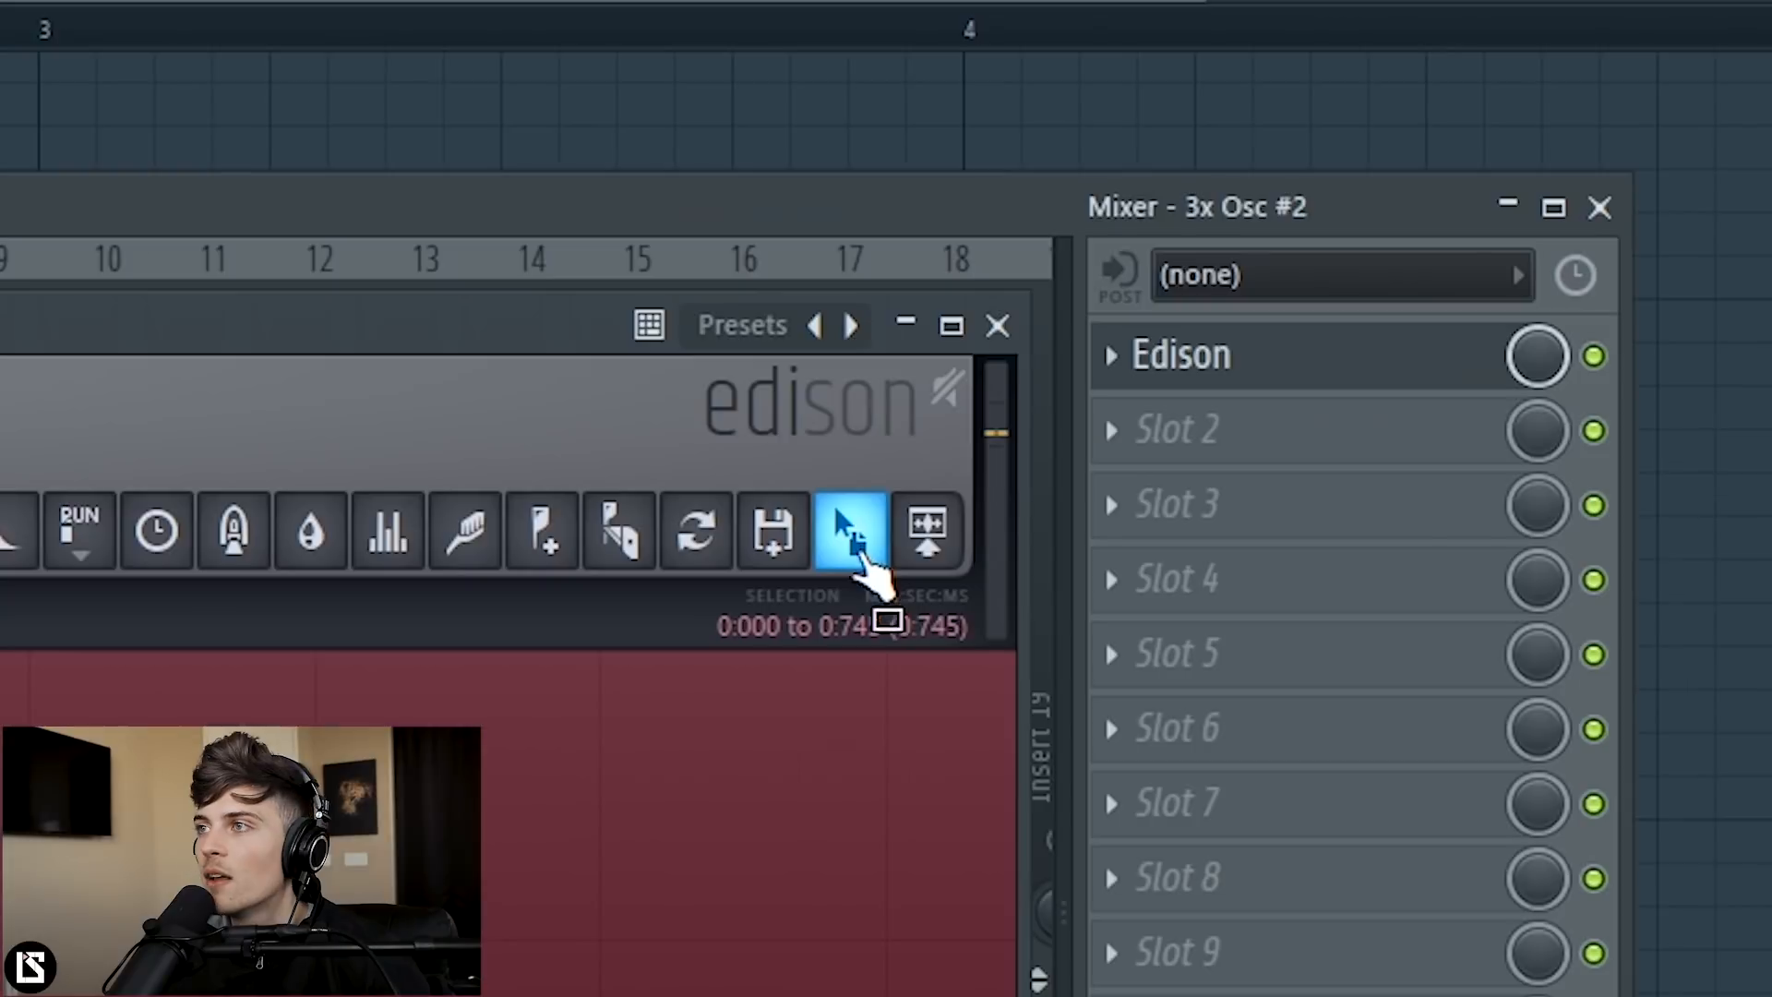
- Send the finished sample from Edison to the channel rack as a new channel and name it 808 tut1
left_click_drag(860, 554, 821, 687)
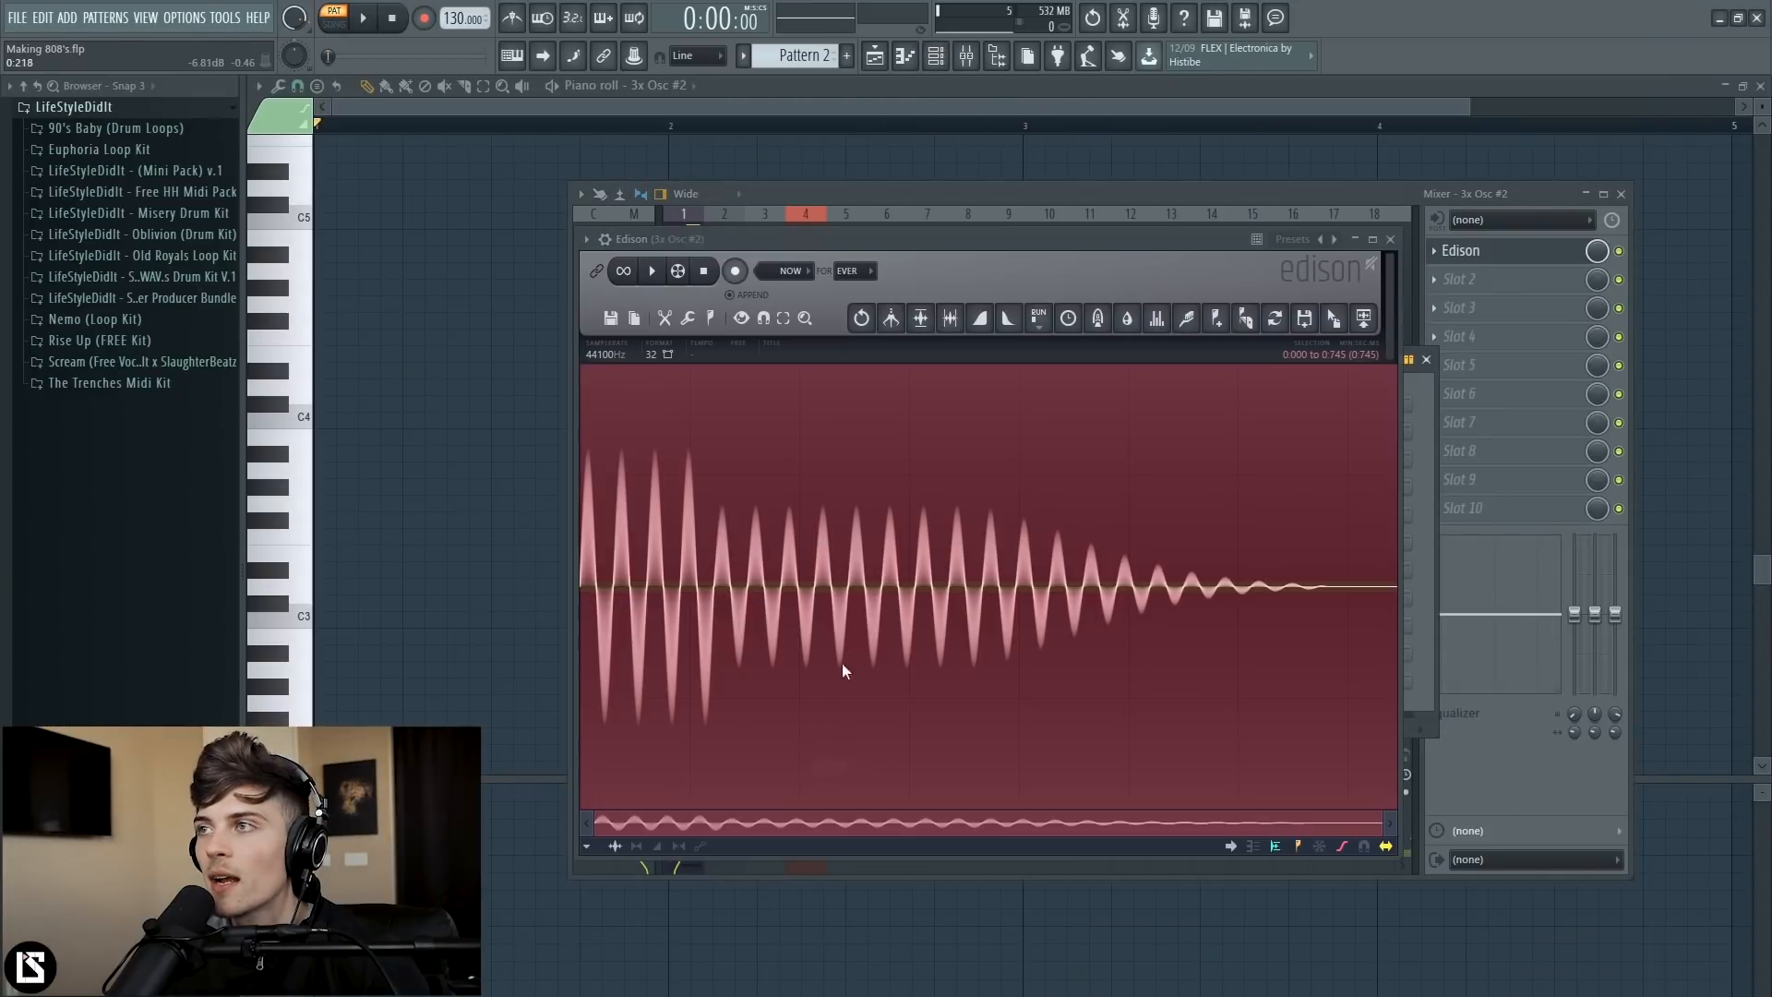
left_click(1399, 247)
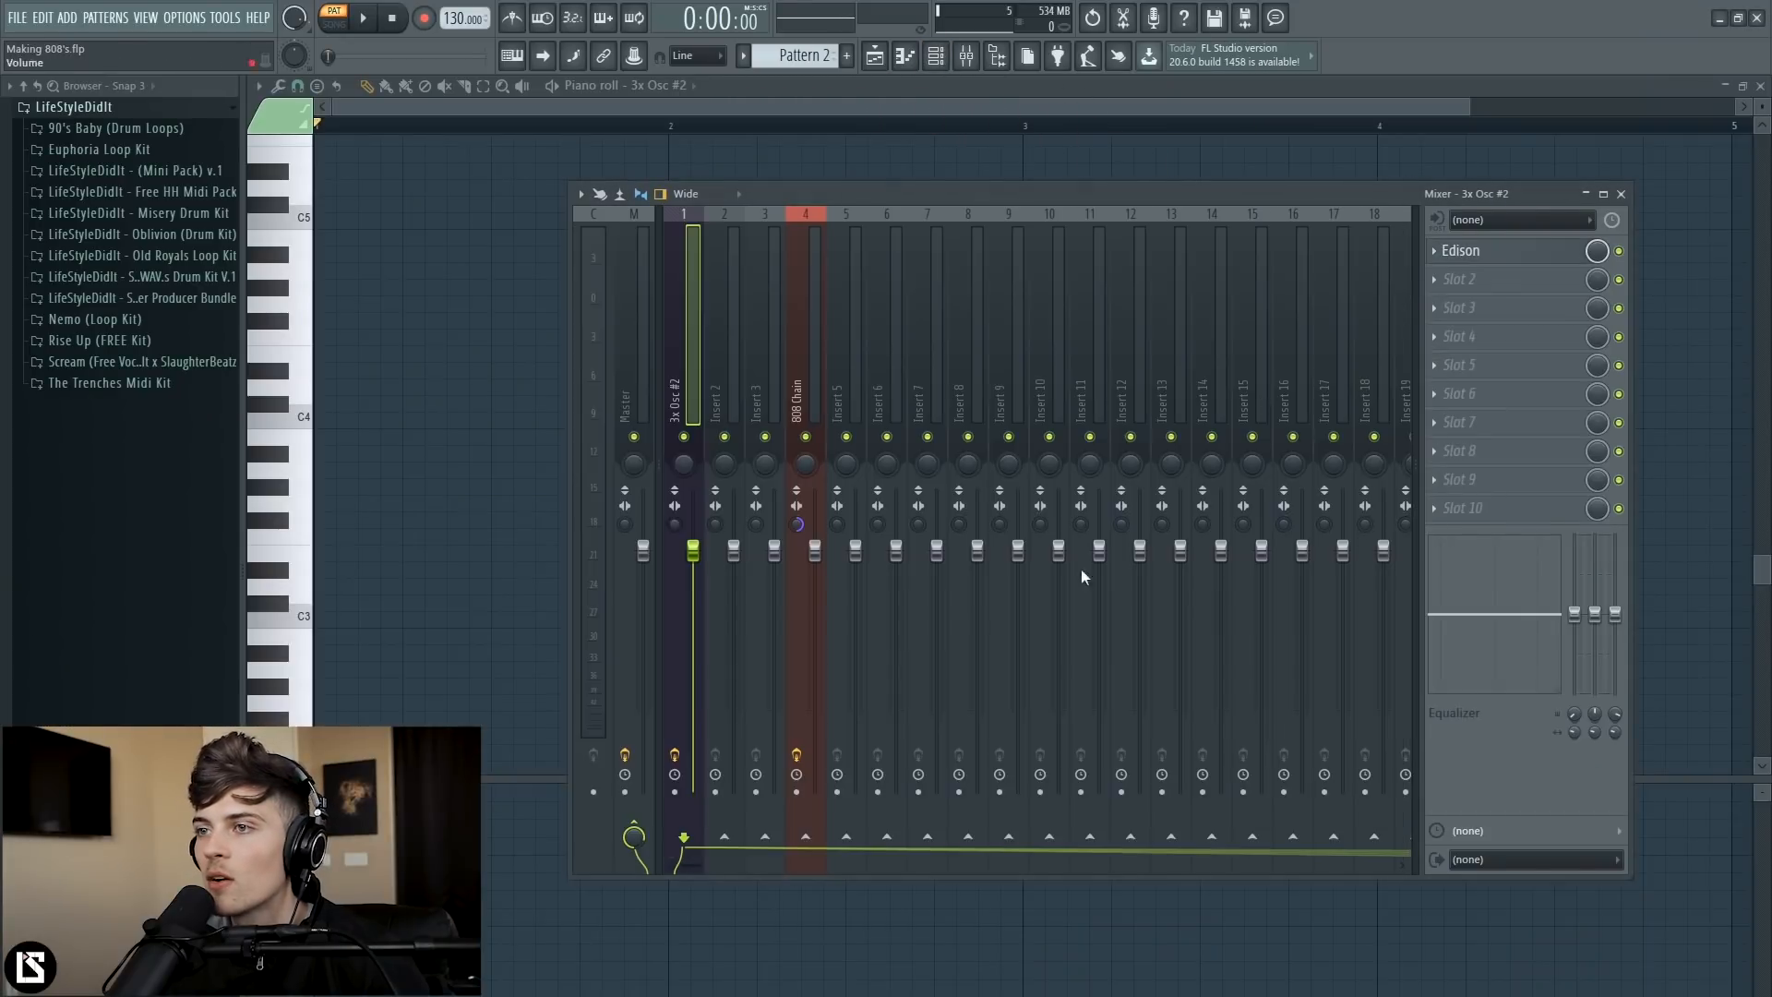
left_click(937, 57)
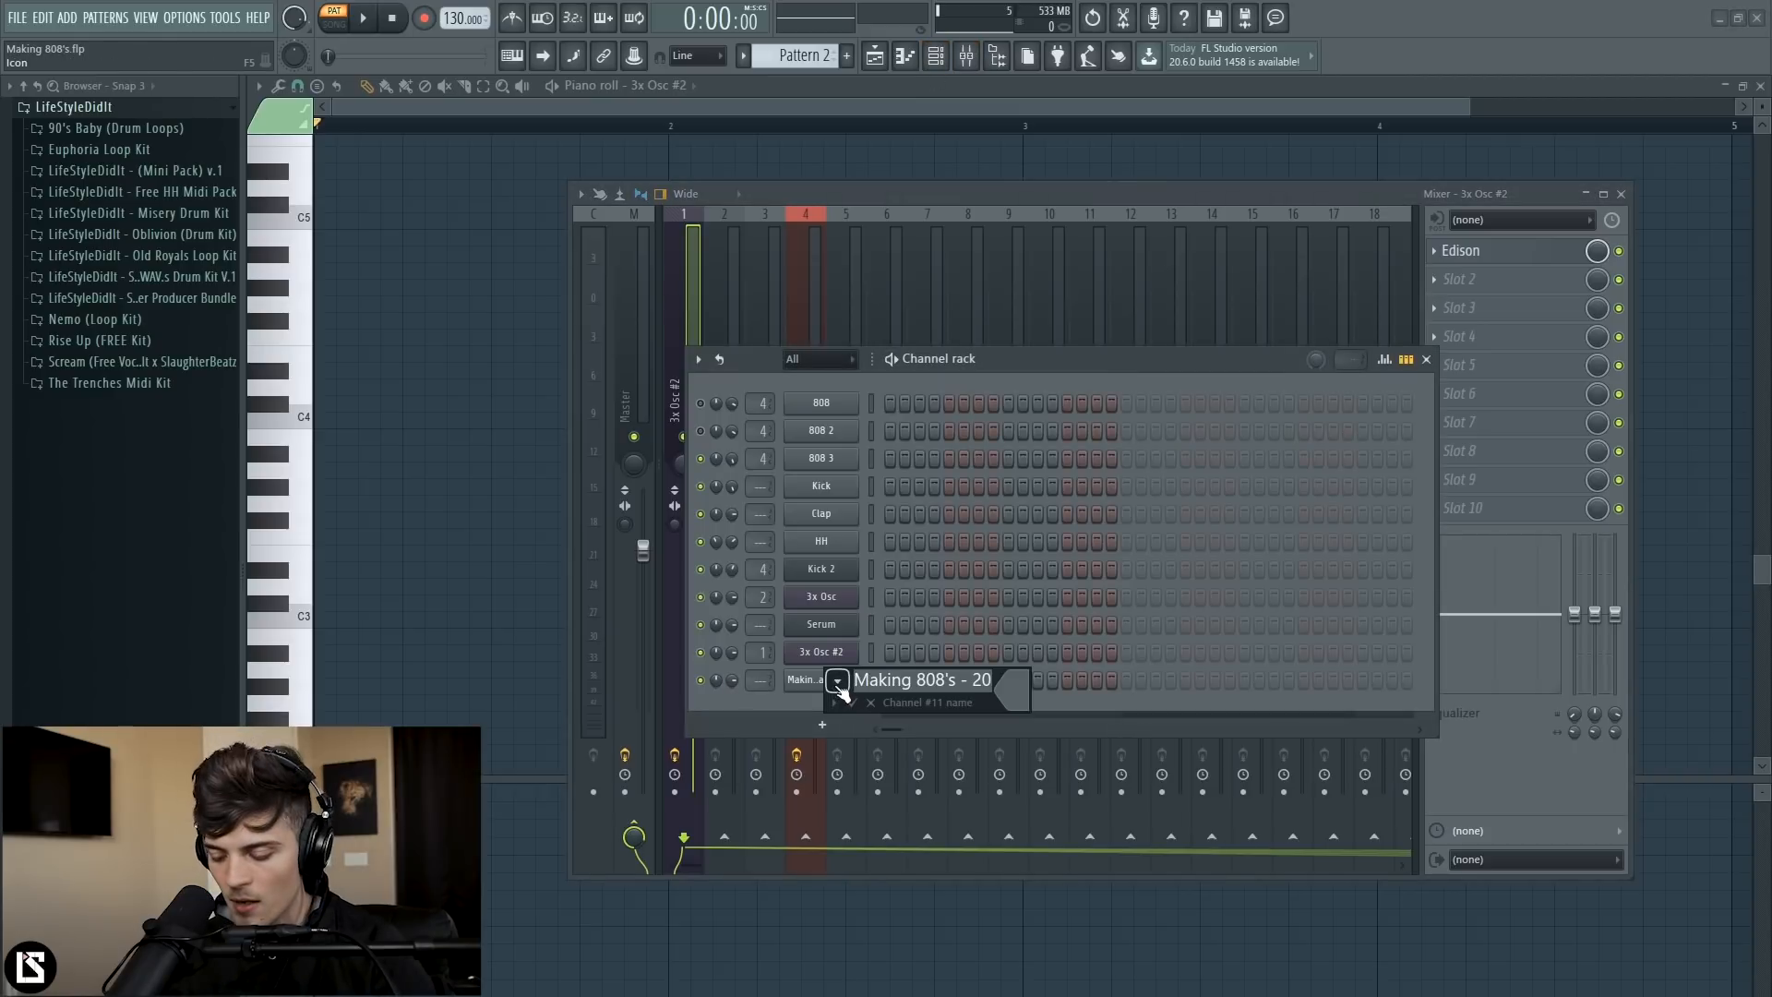
type("808 tut1")
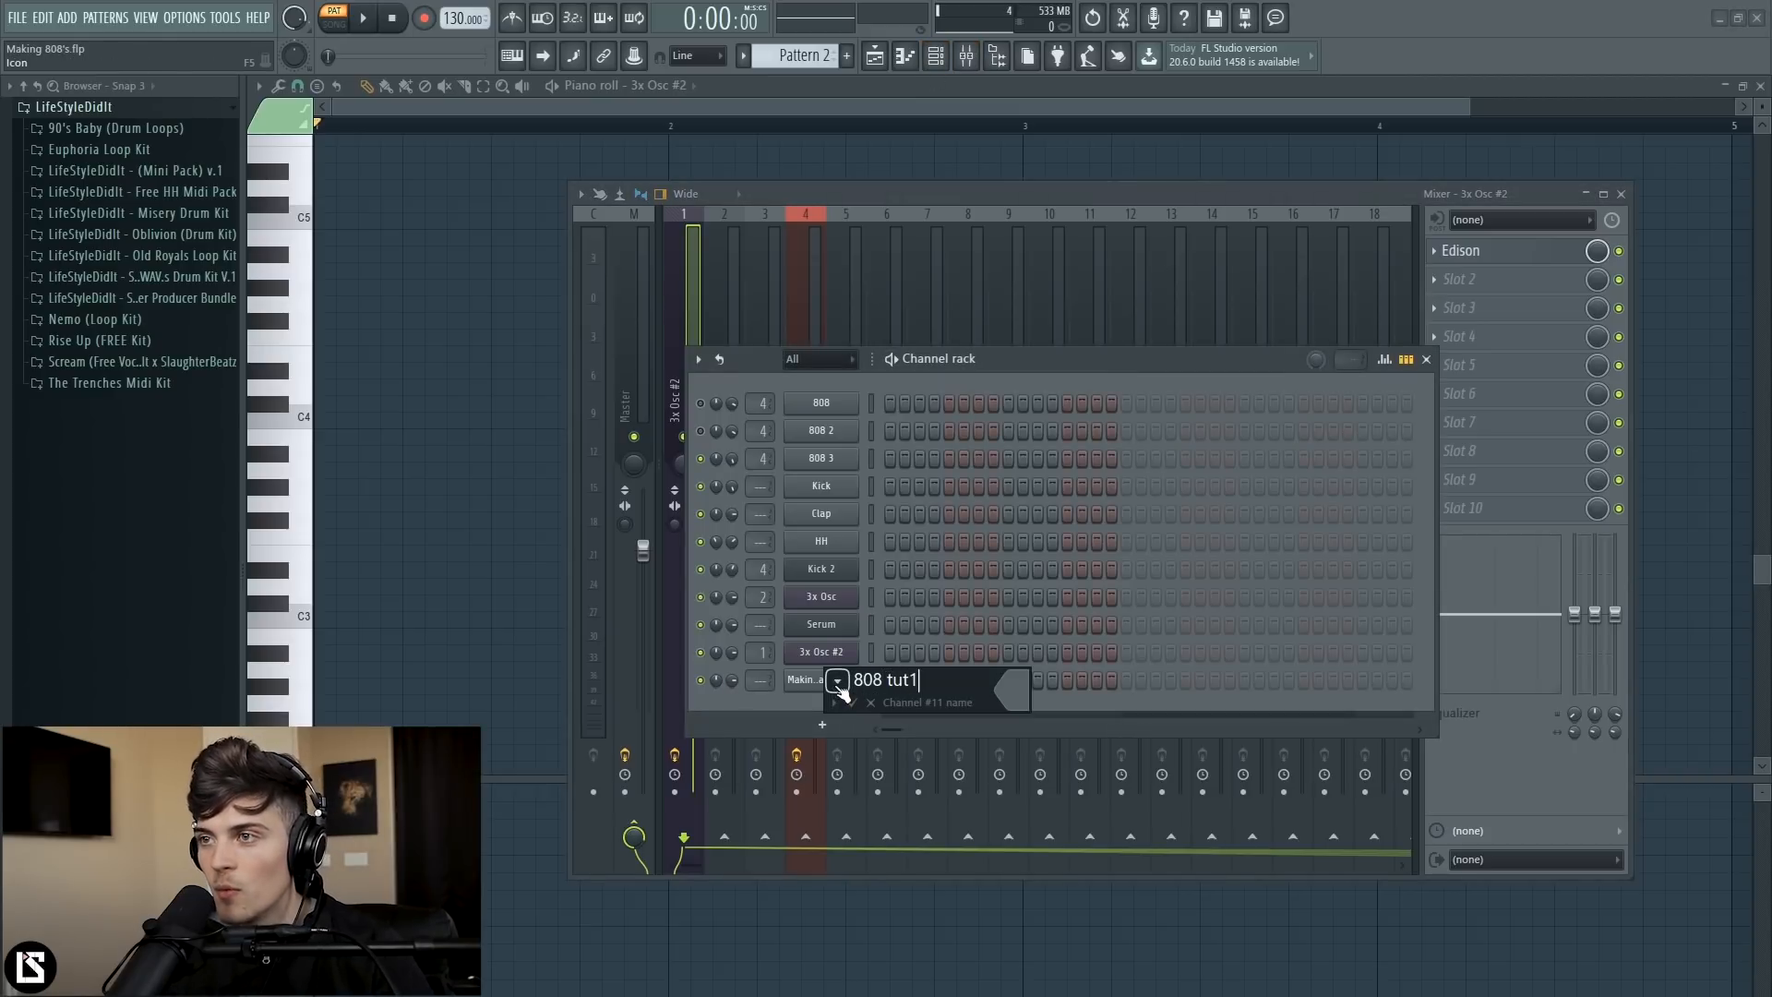
key("Return")
- Normalize the sample in the 808 tut1 channel's settings
left_click(838, 686)
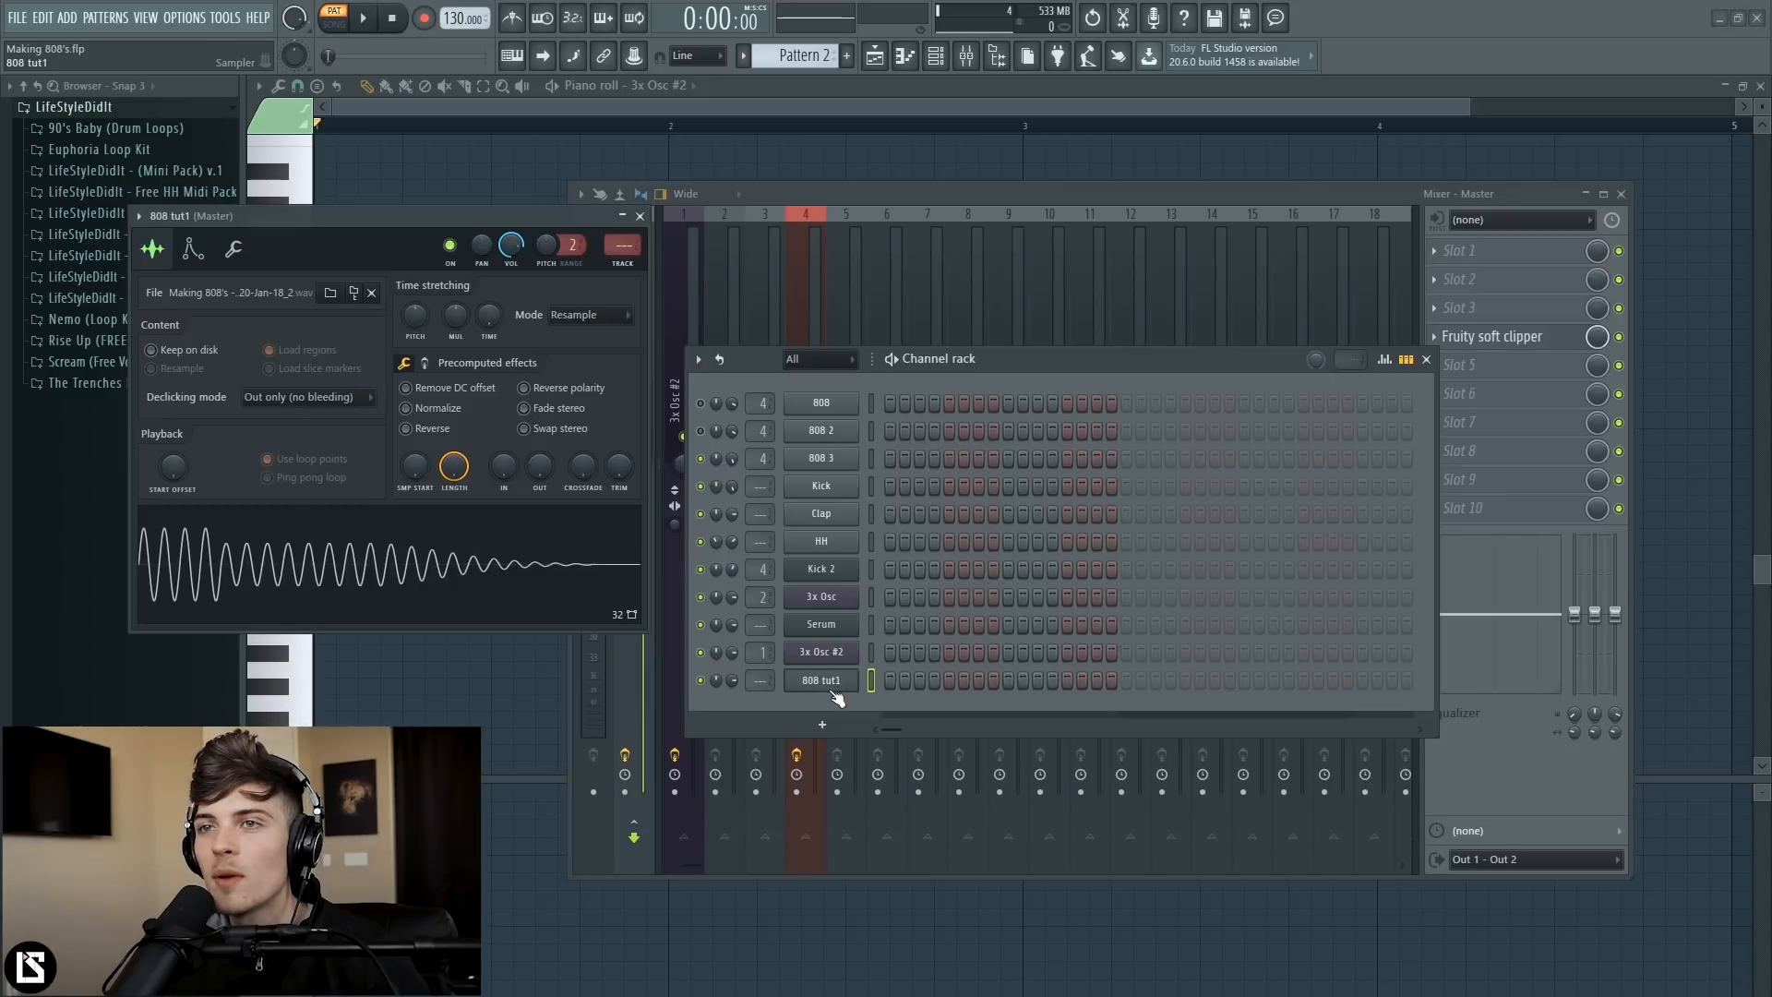
left_click_drag(340, 226, 580, 328)
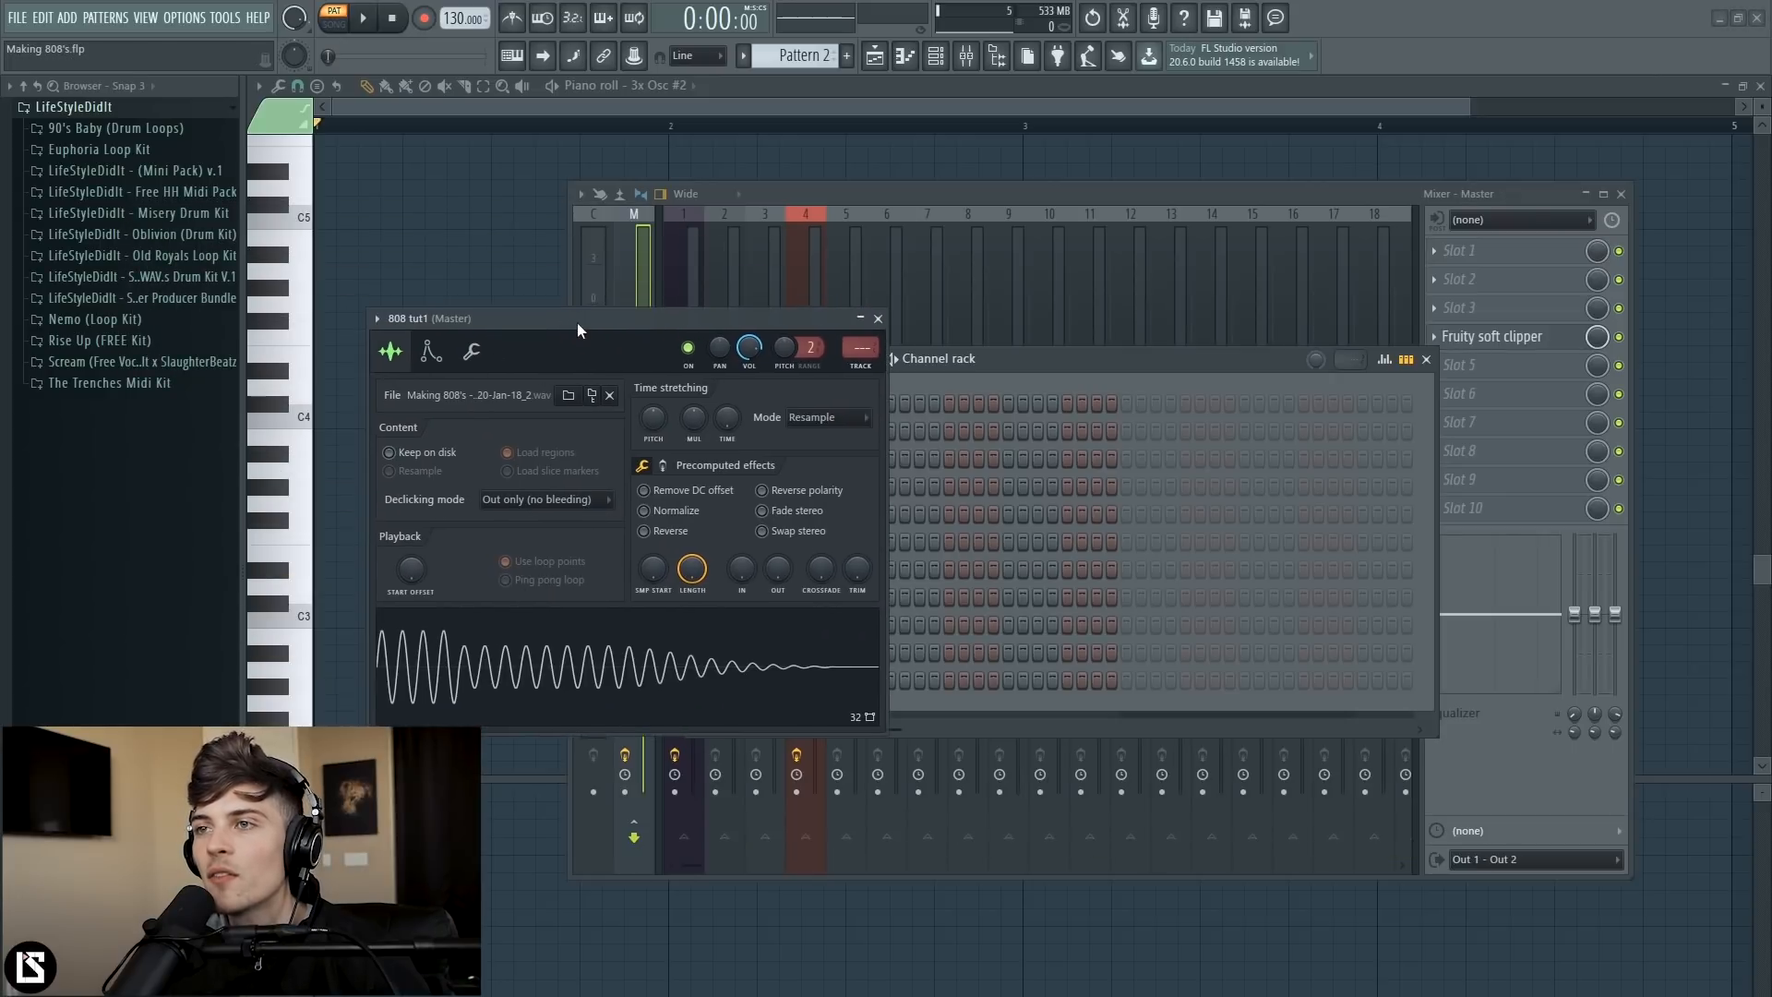
left_click(673, 513)
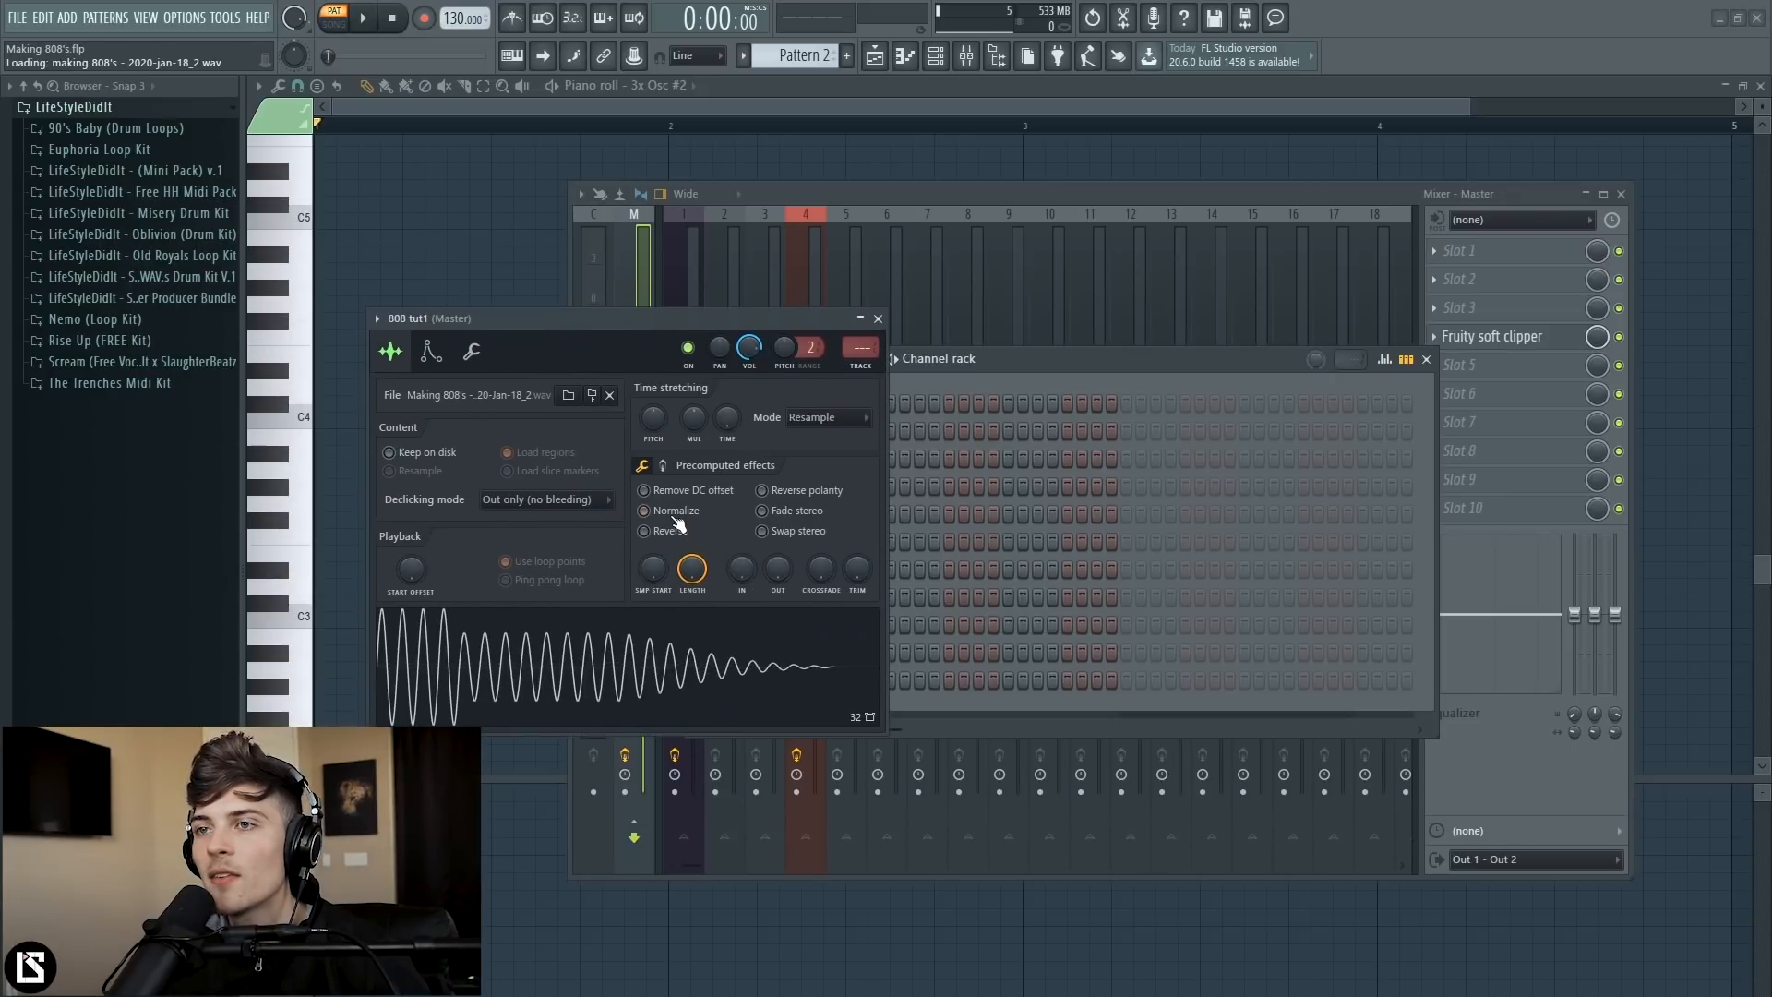
left_click(877, 319)
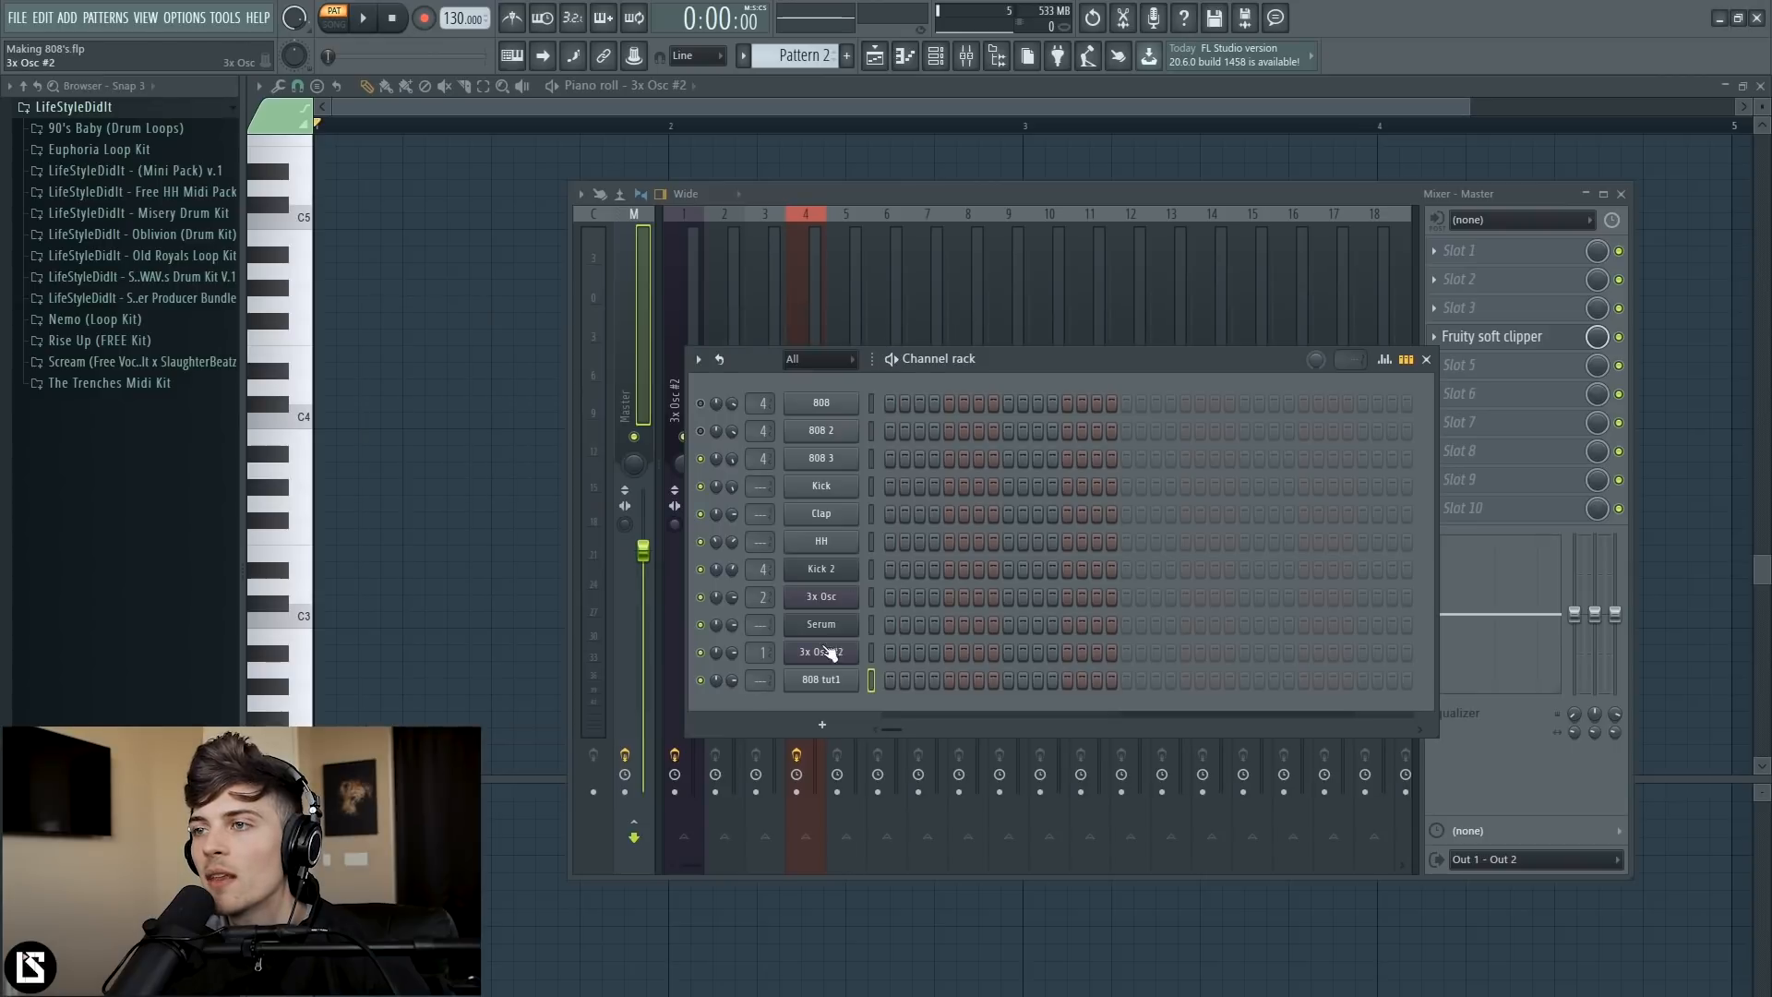
- Route the 808 tut1 channel to the 808 Chain track in the mixer
left_click_drag(862, 196, 809, 201)
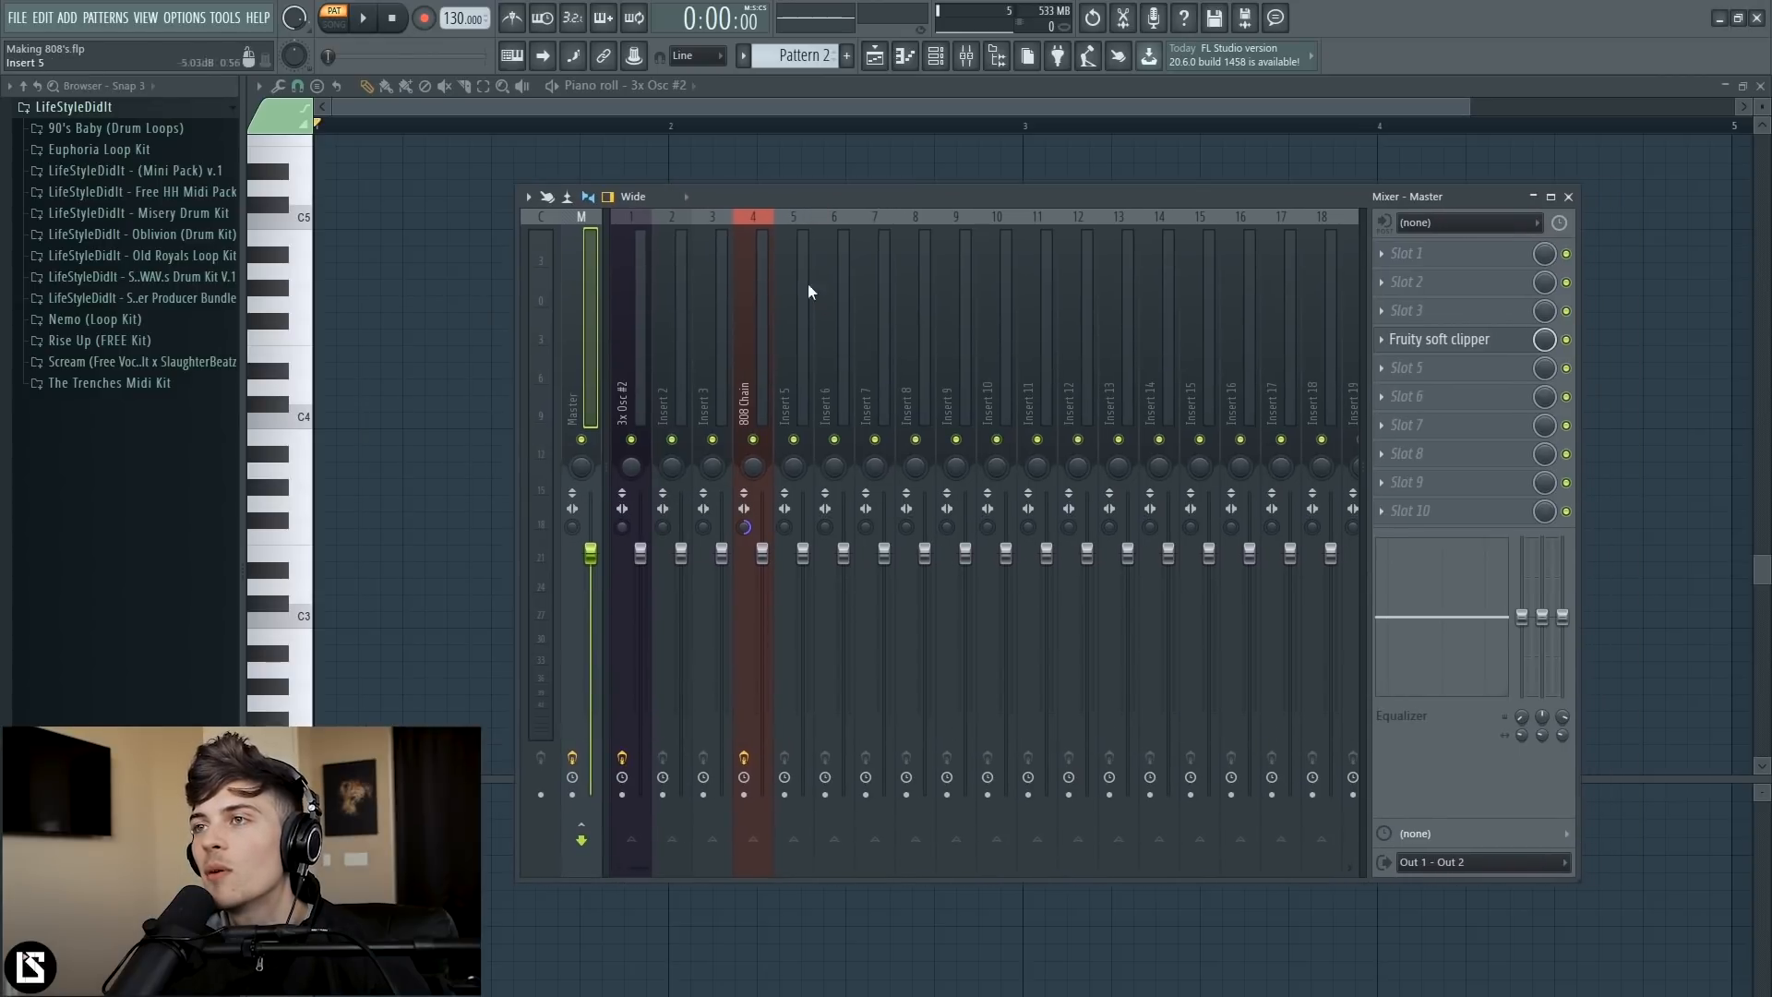
right_click(763, 375)
mouse_move(941, 381)
left_click(1071, 380)
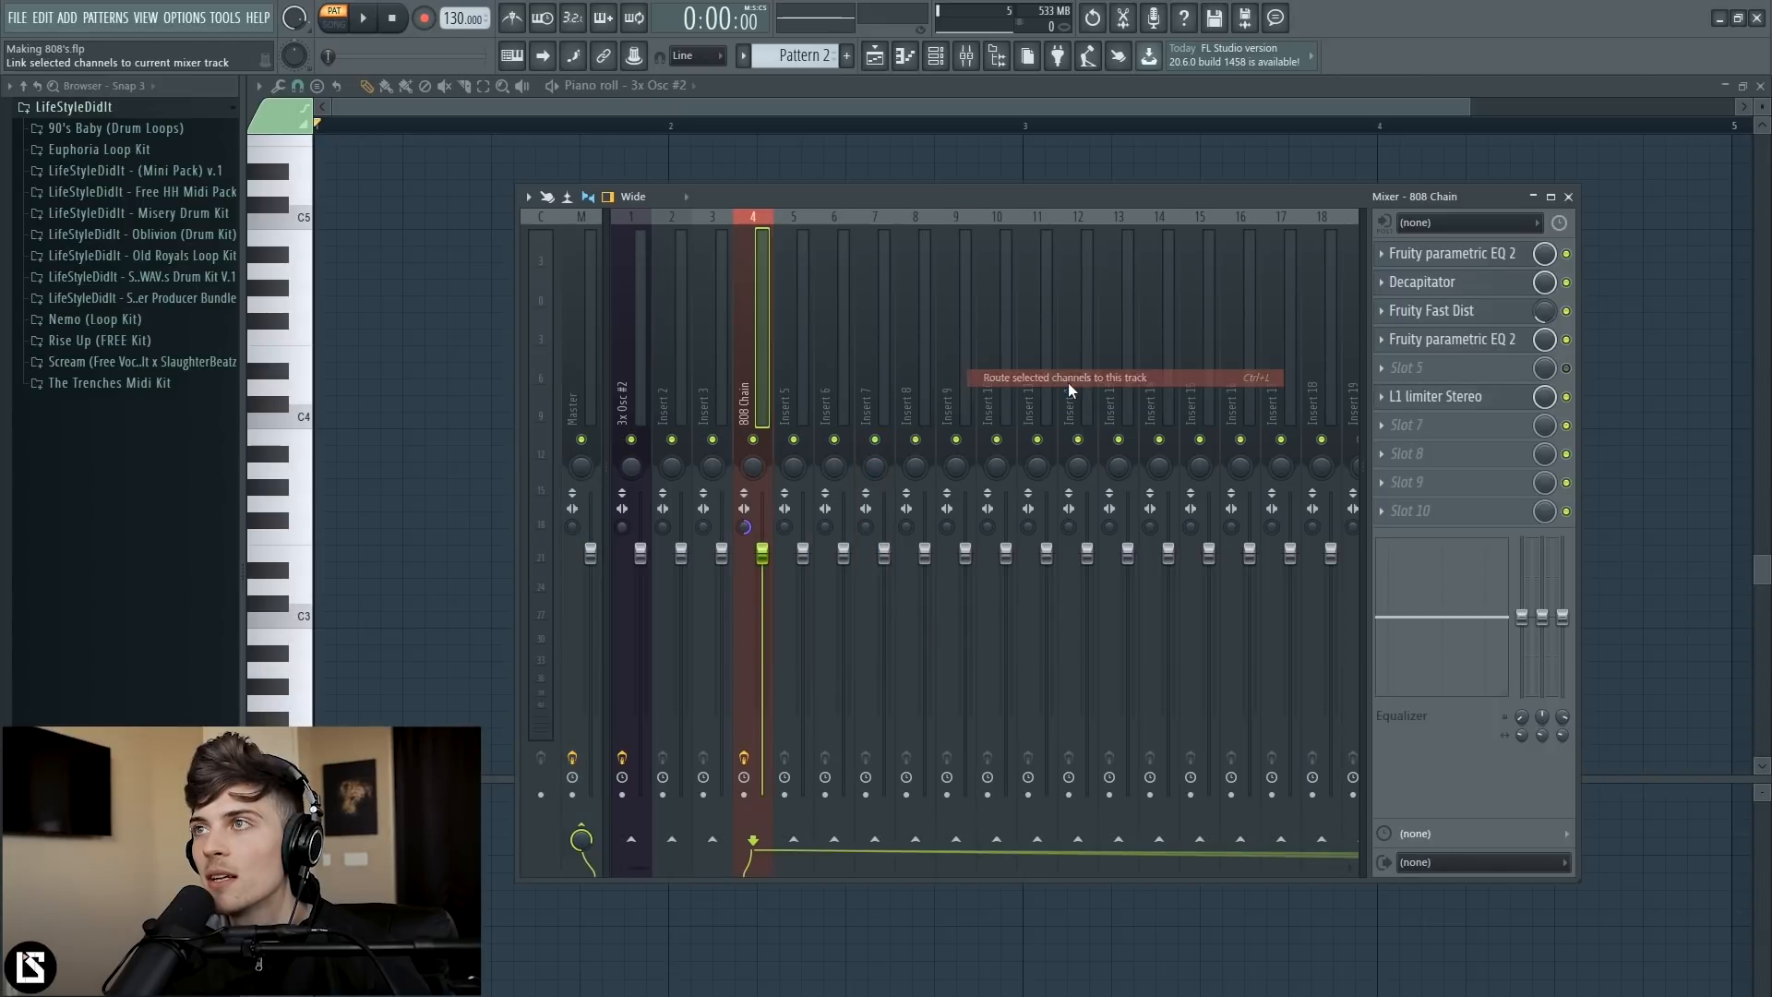
- Place a hit on the first step of the 808 tut1 channel and play the pattern through the 808 Chain track
key("F6")
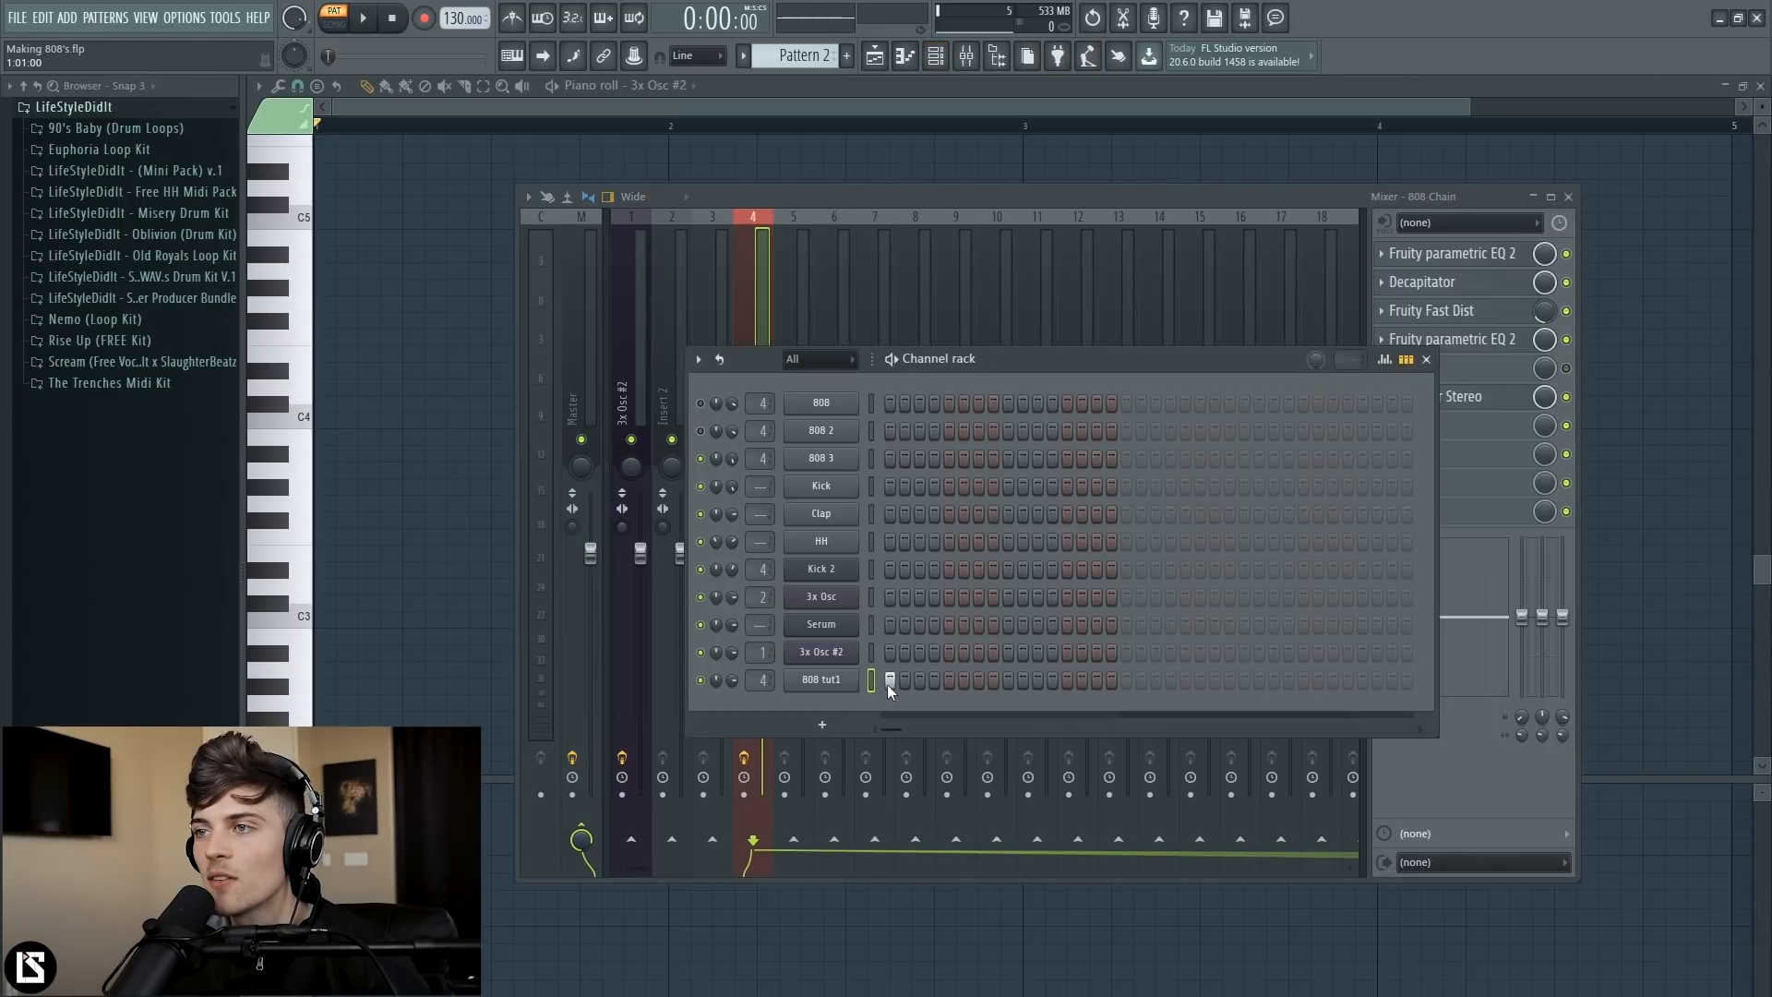
key("space")
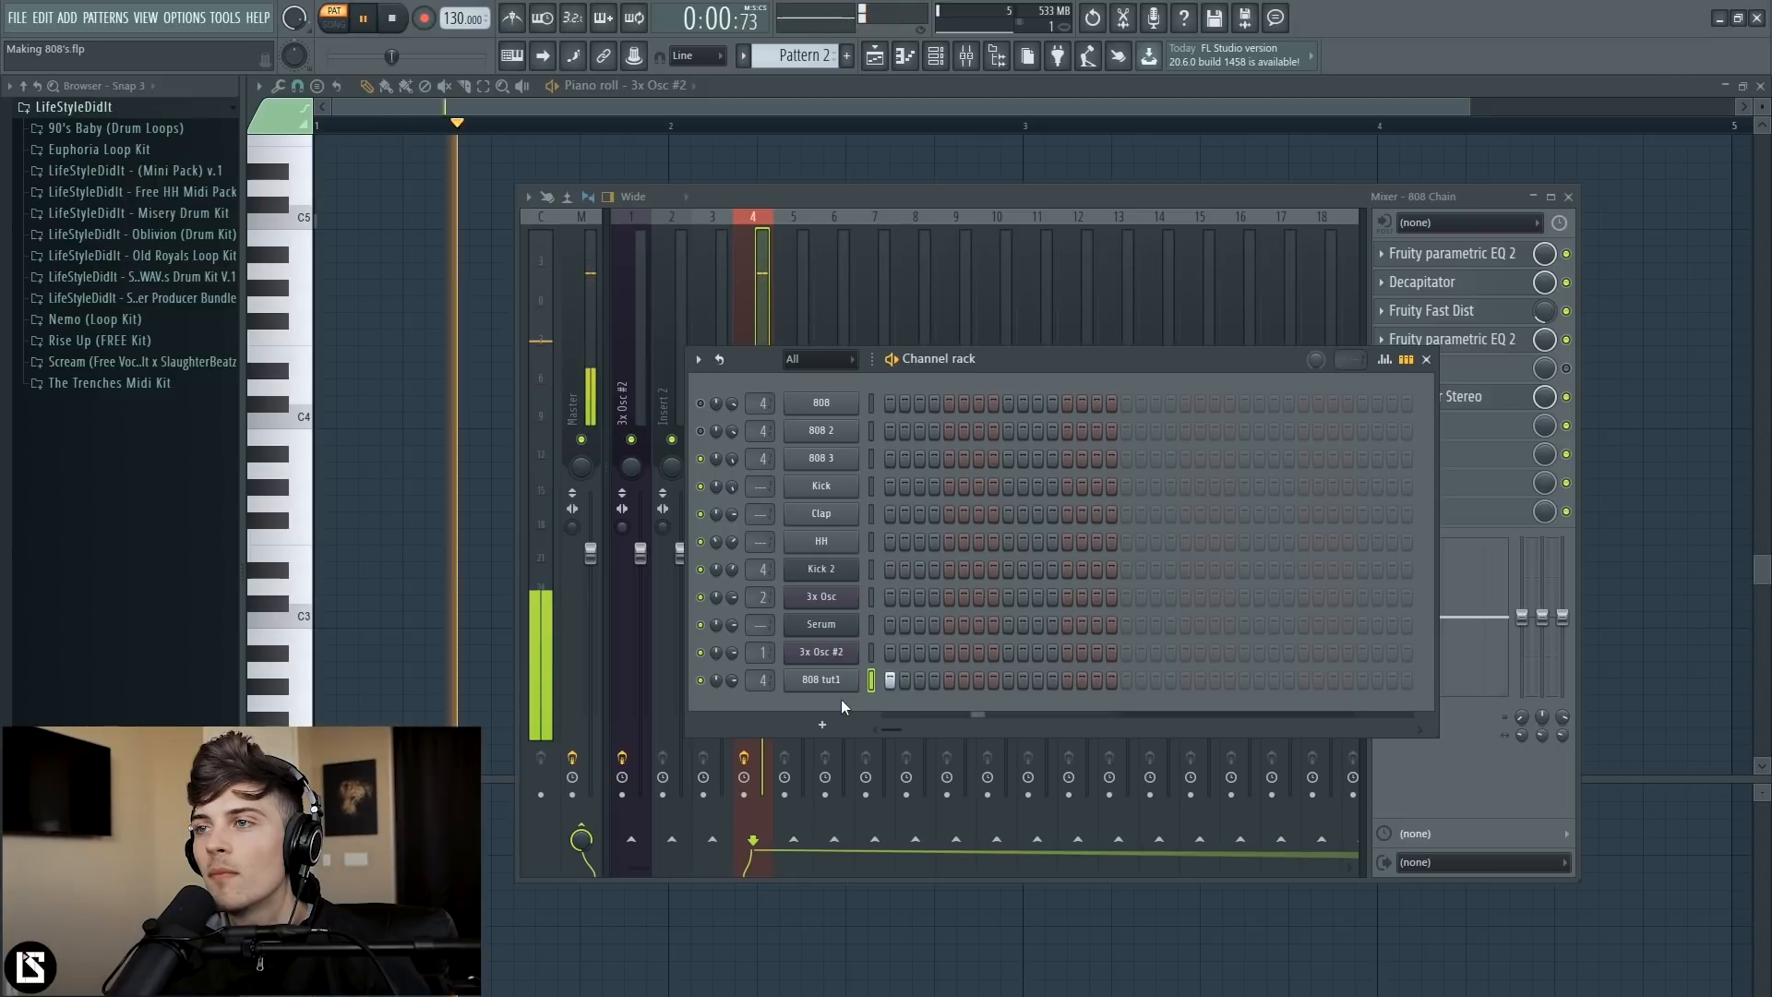
key("space")
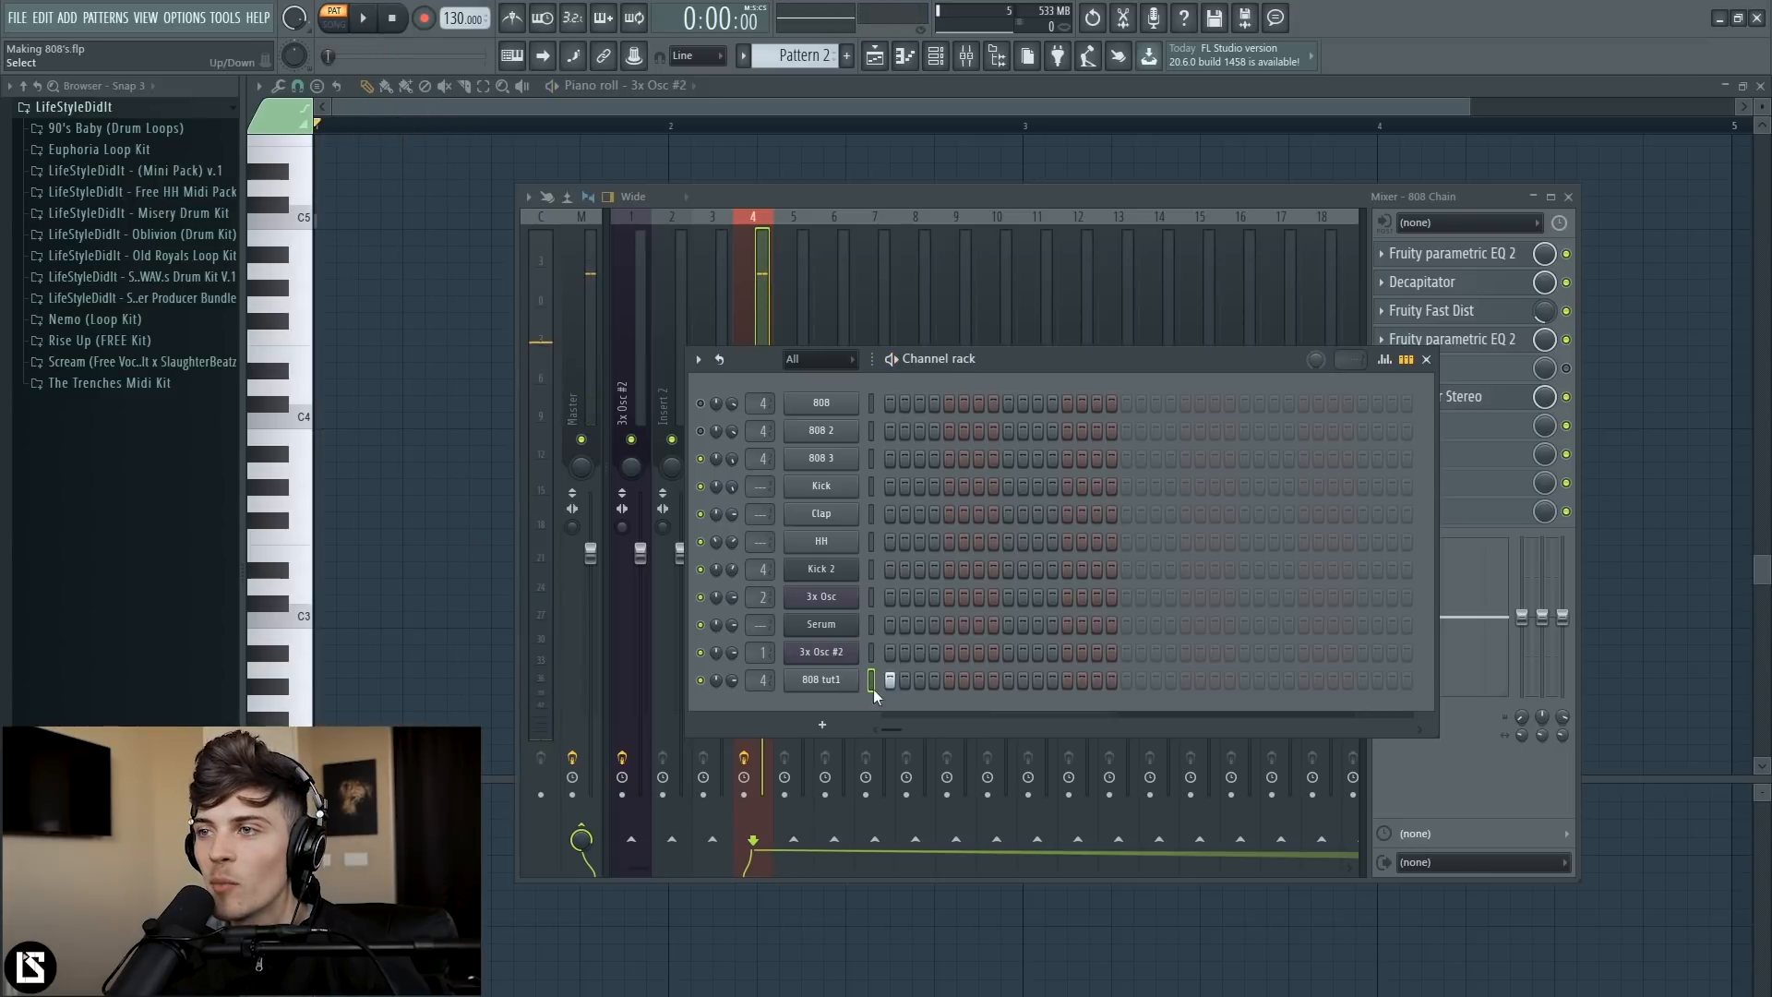
- Examine the settings of the first Fruity parametric EQ 2 and the Decapitator on the 808 Chain track
key("F6")
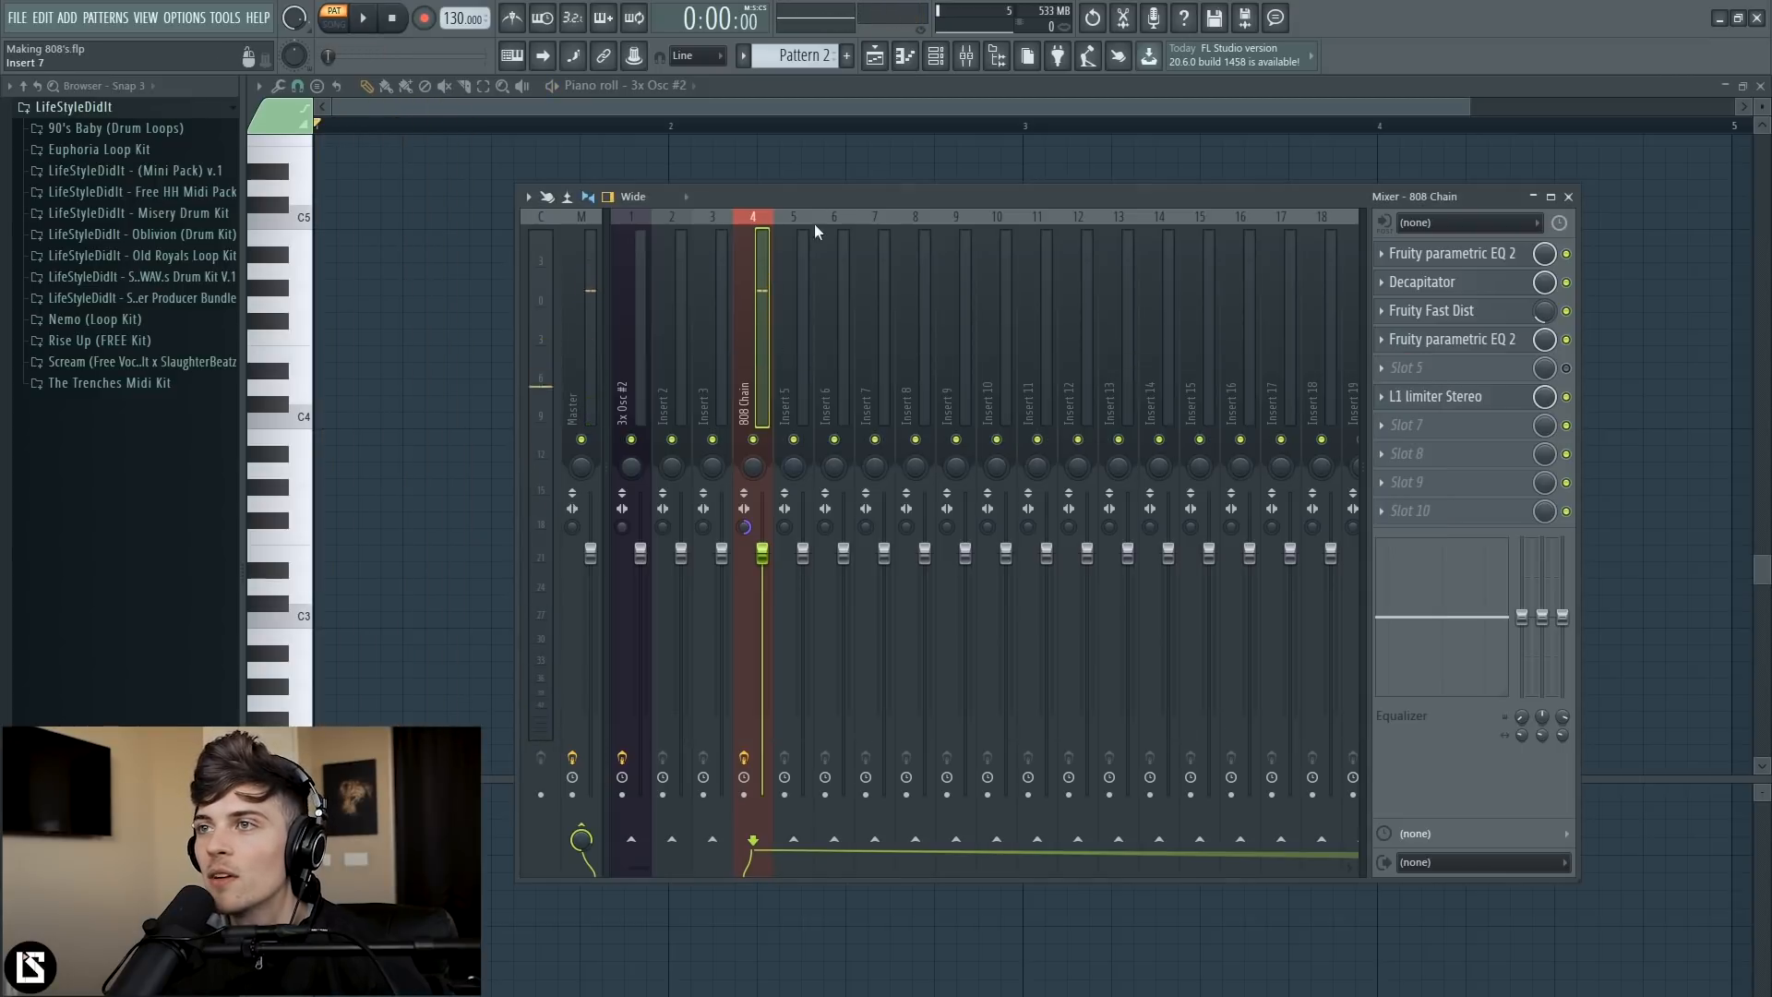
left_click(1442, 263)
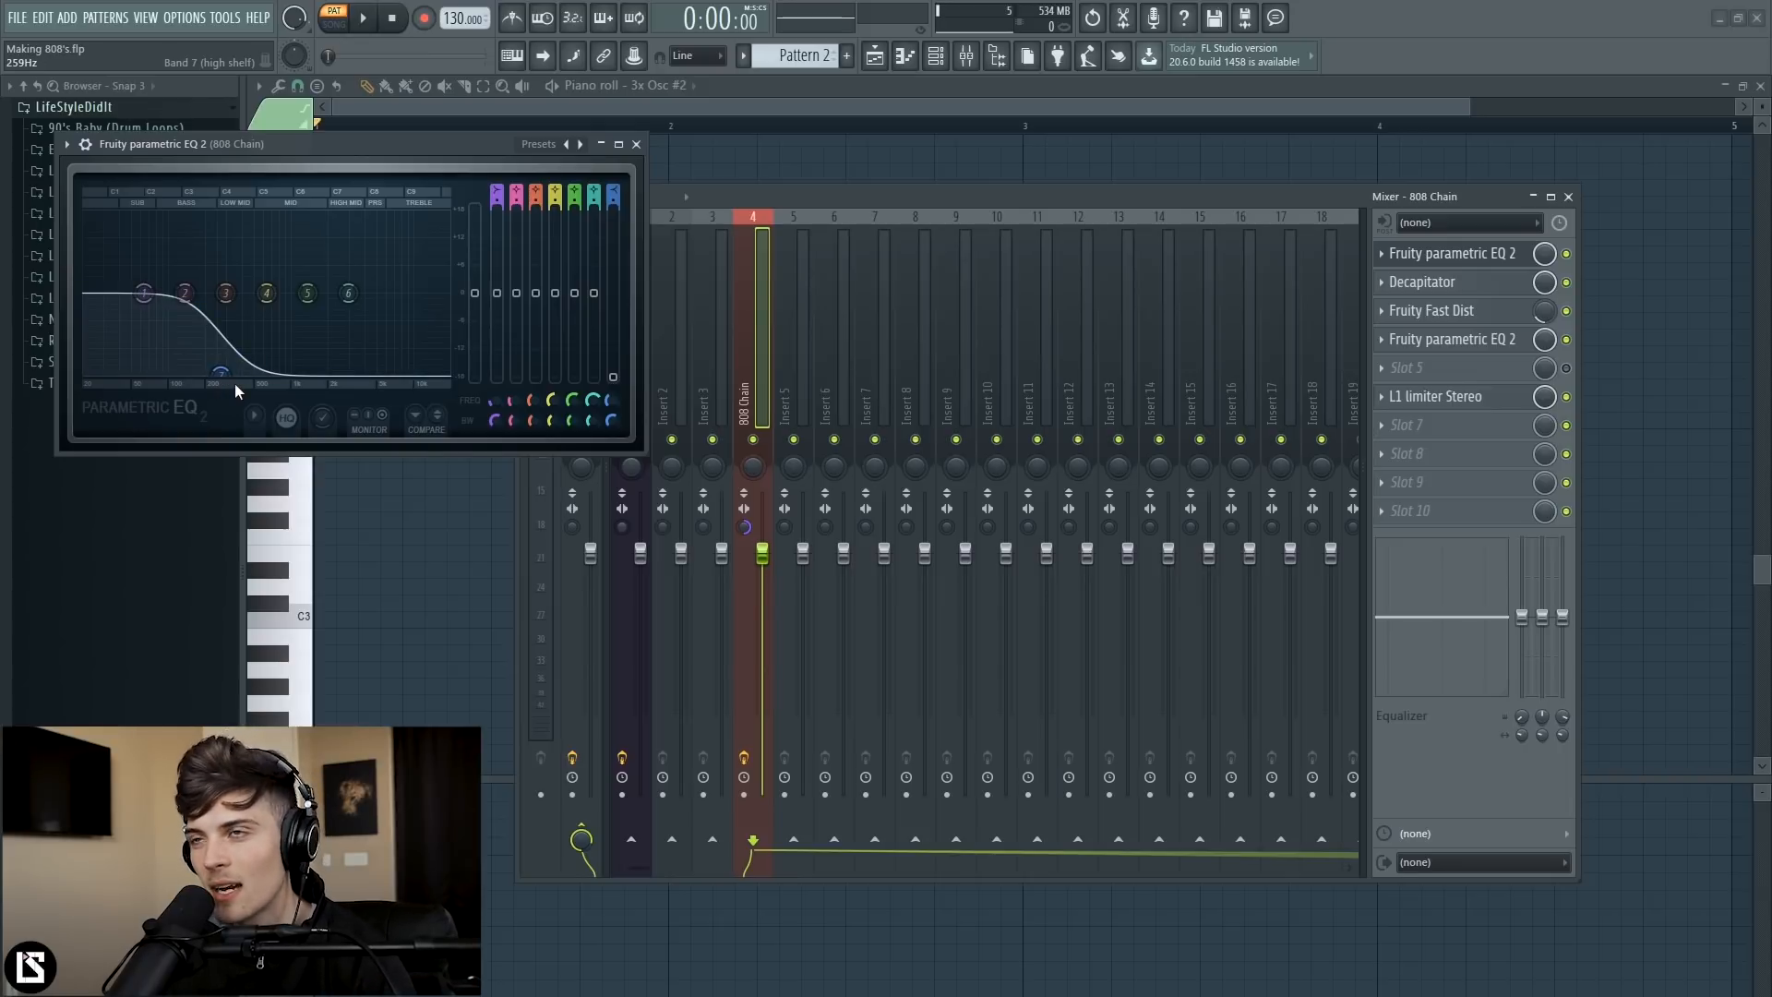
left_click(637, 144)
left_click(1452, 284)
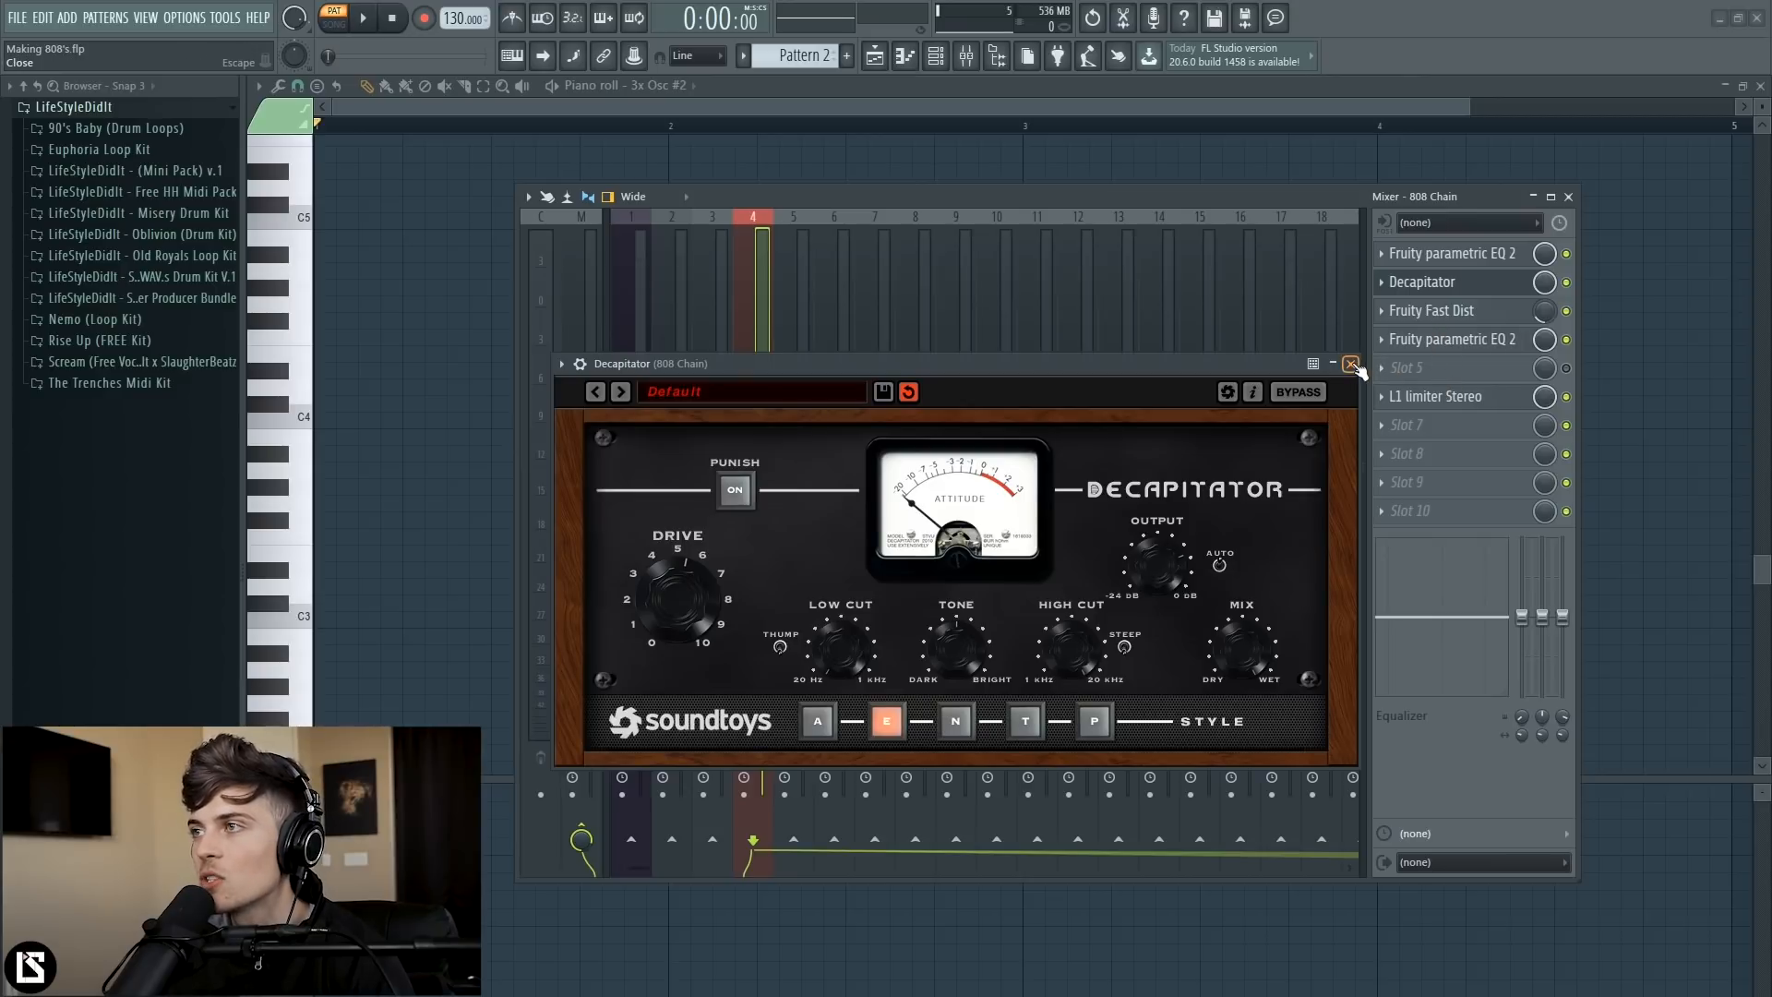
left_click(1351, 365)
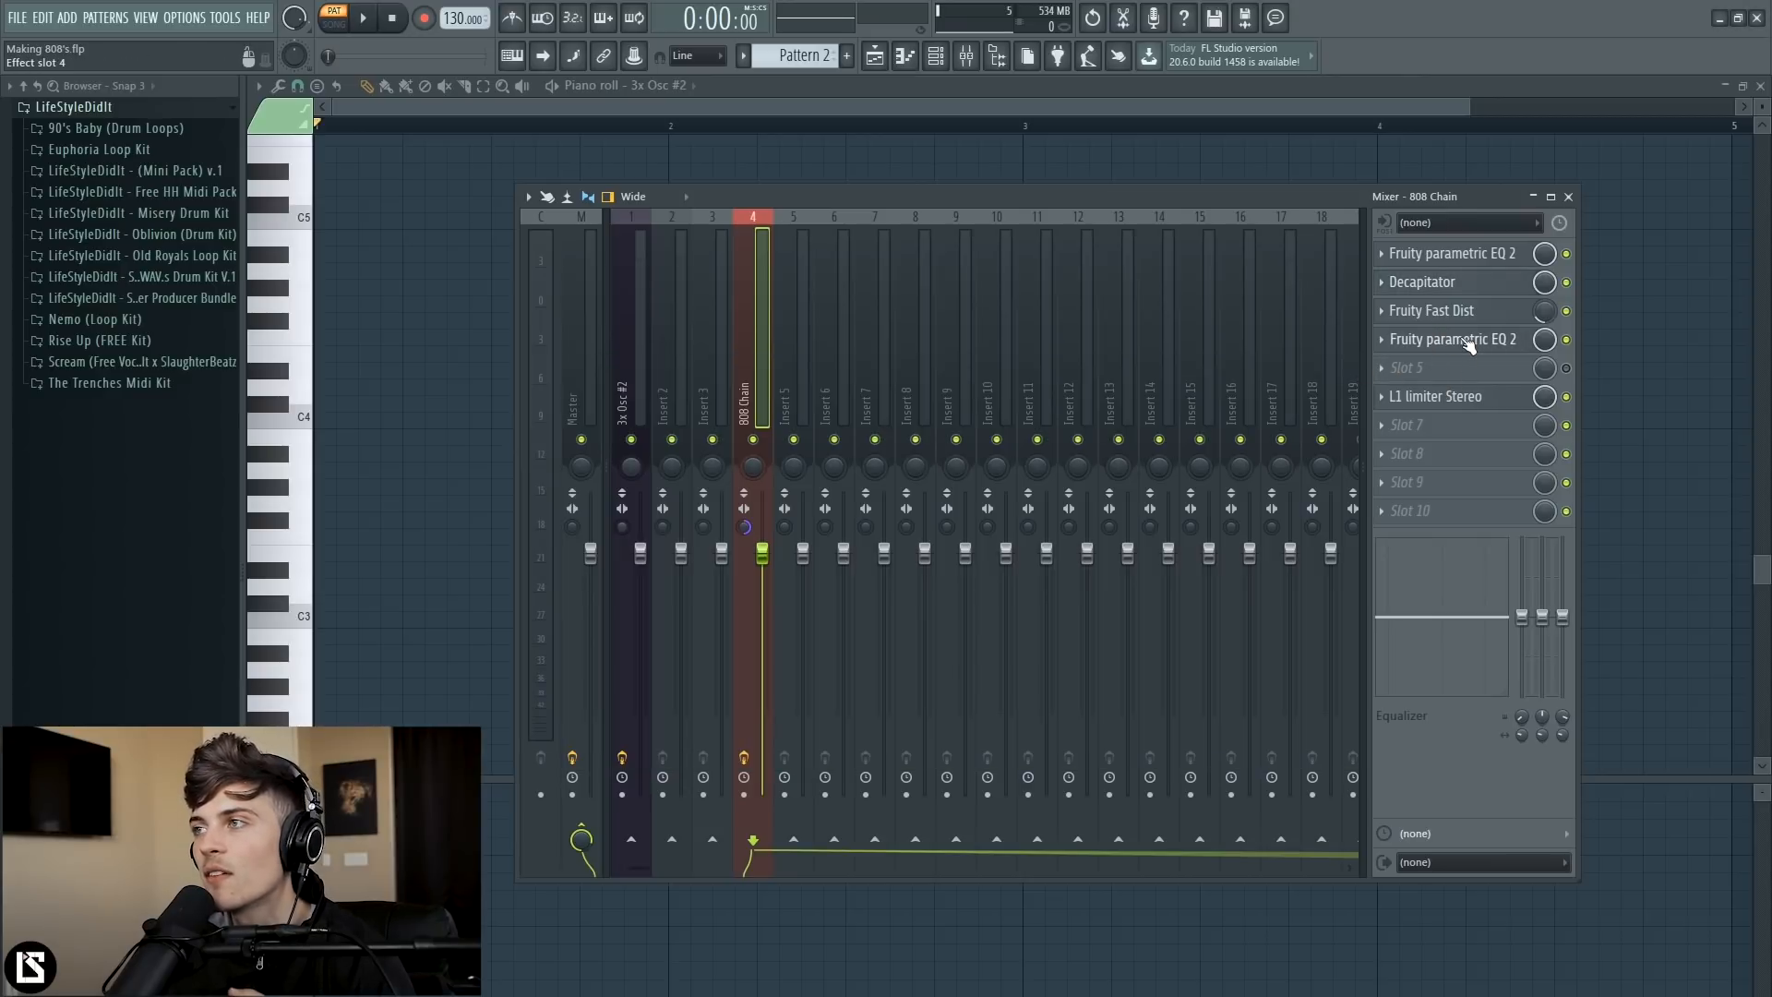
- Route the 808 tut1 channel to mixer insert 6 and adjust that track's stereo separation as on the 808 Chain track
left_click(824, 374)
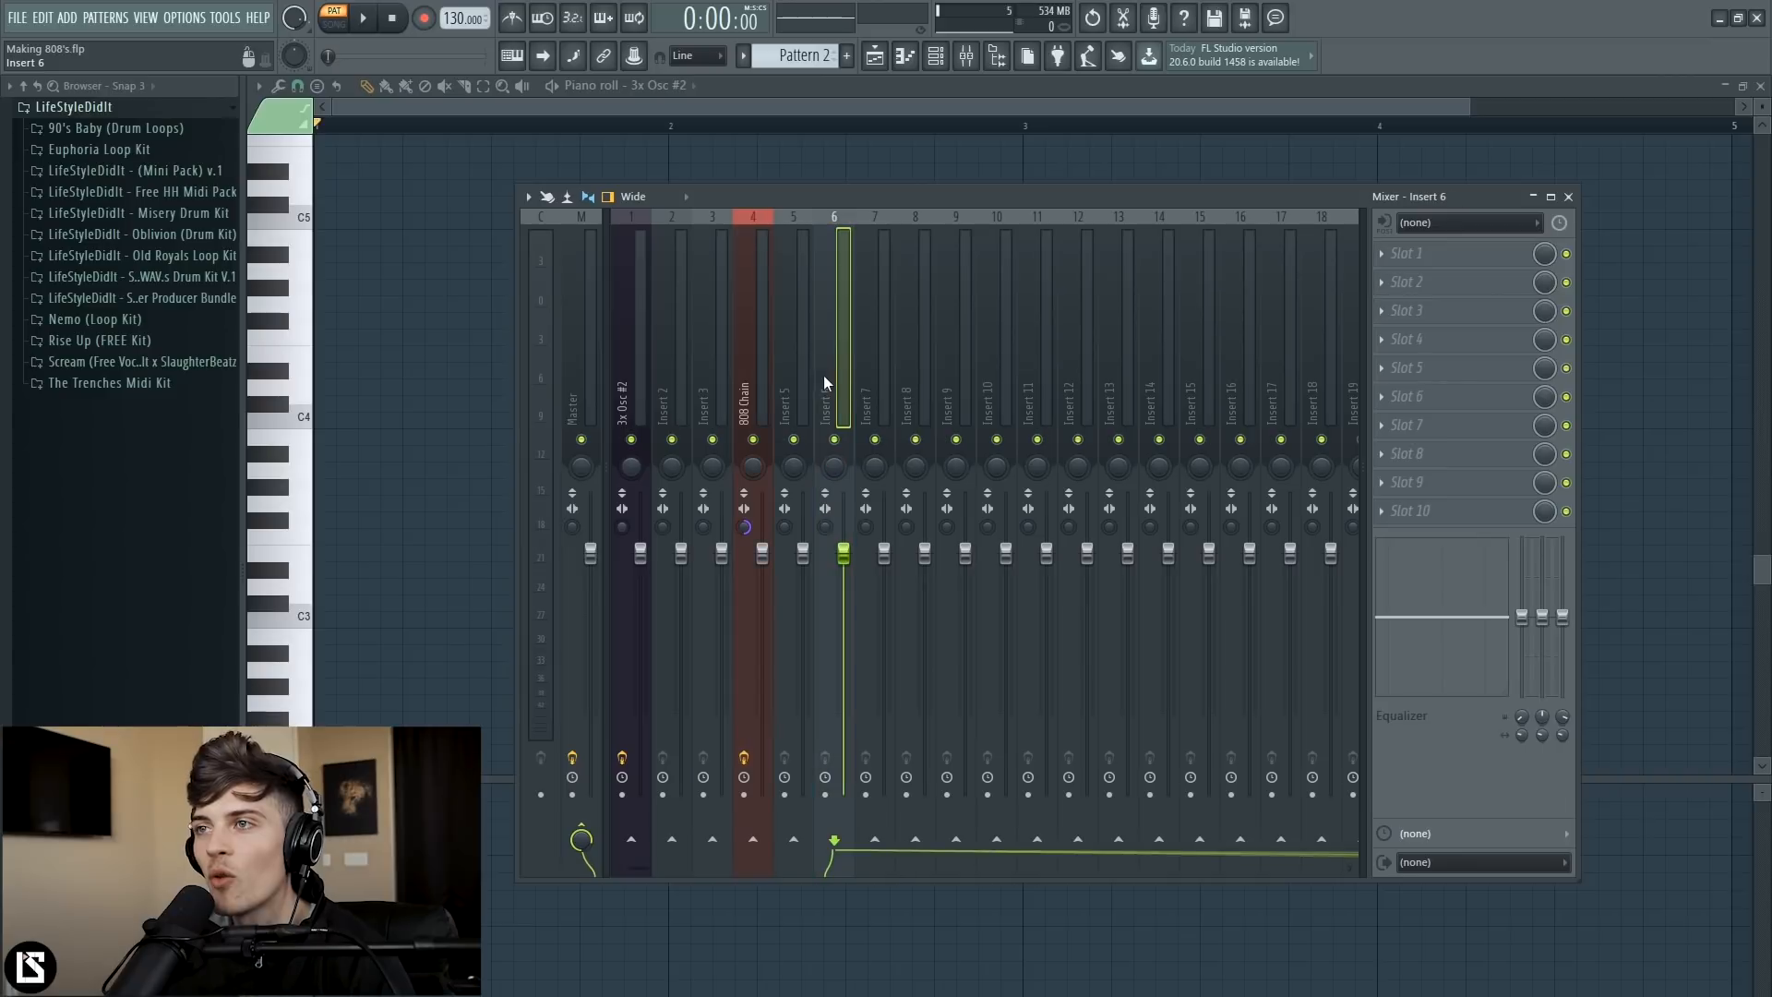
right_click(838, 372)
mouse_move(977, 369)
left_click(1061, 378)
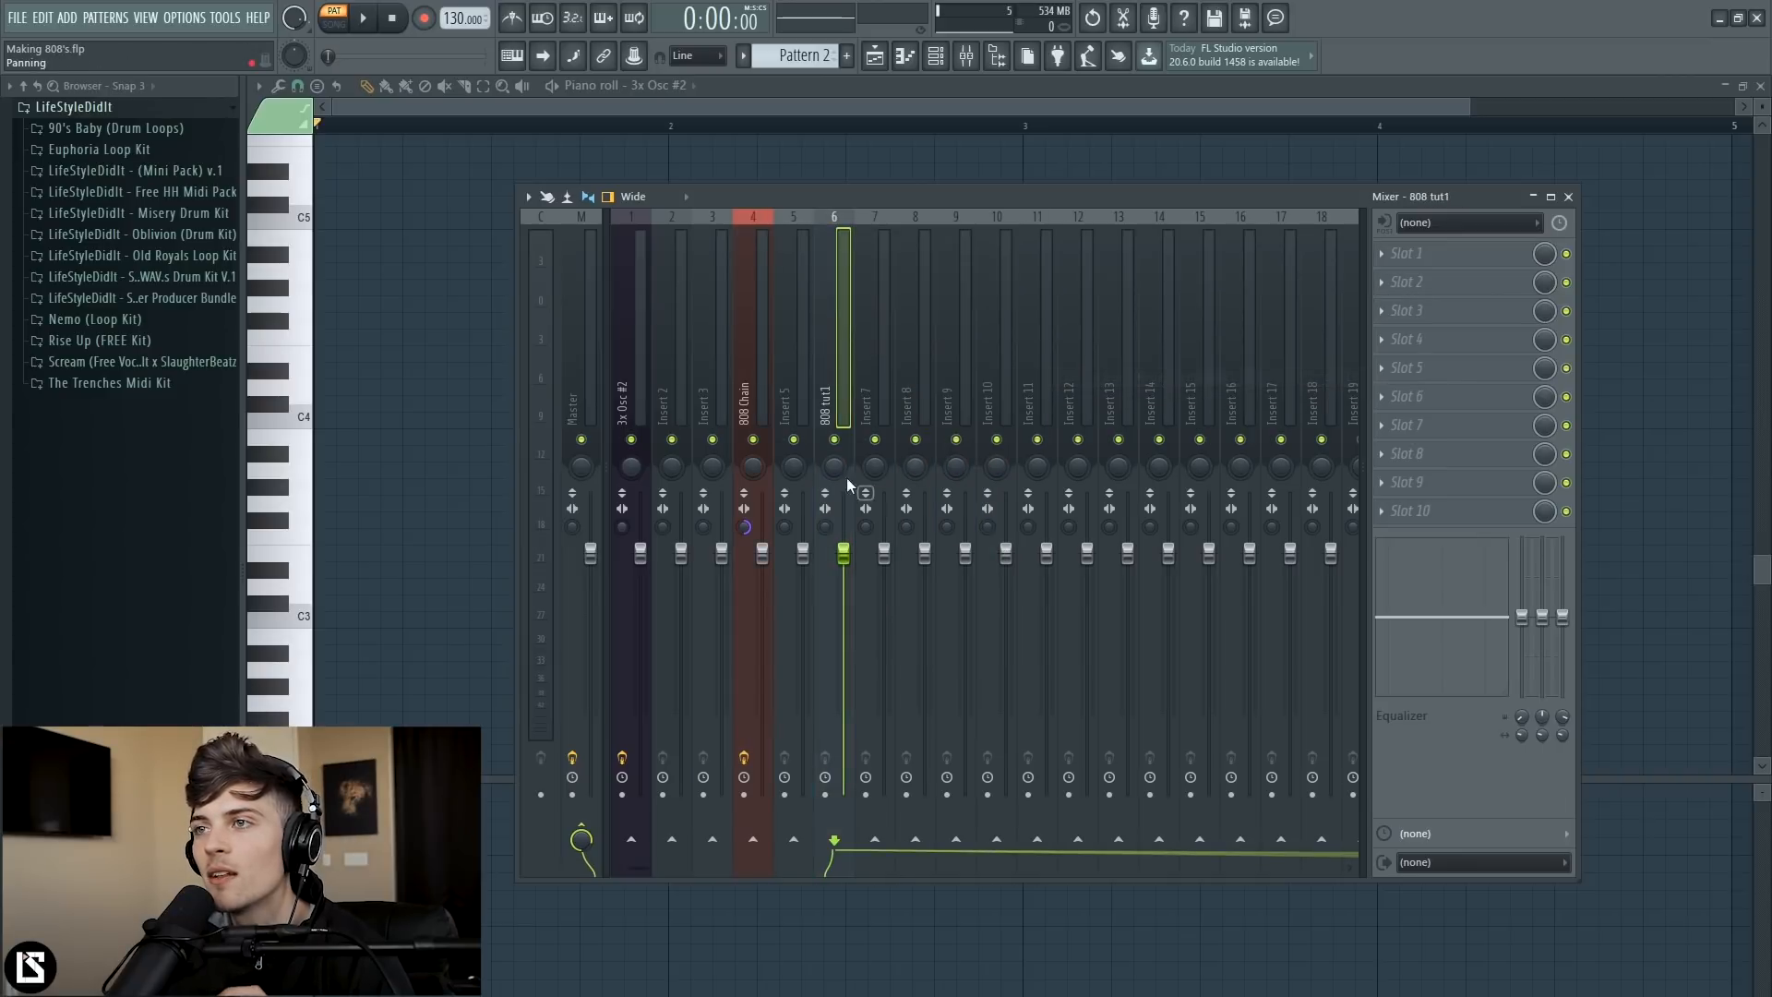
left_click_drag(826, 528, 826, 452)
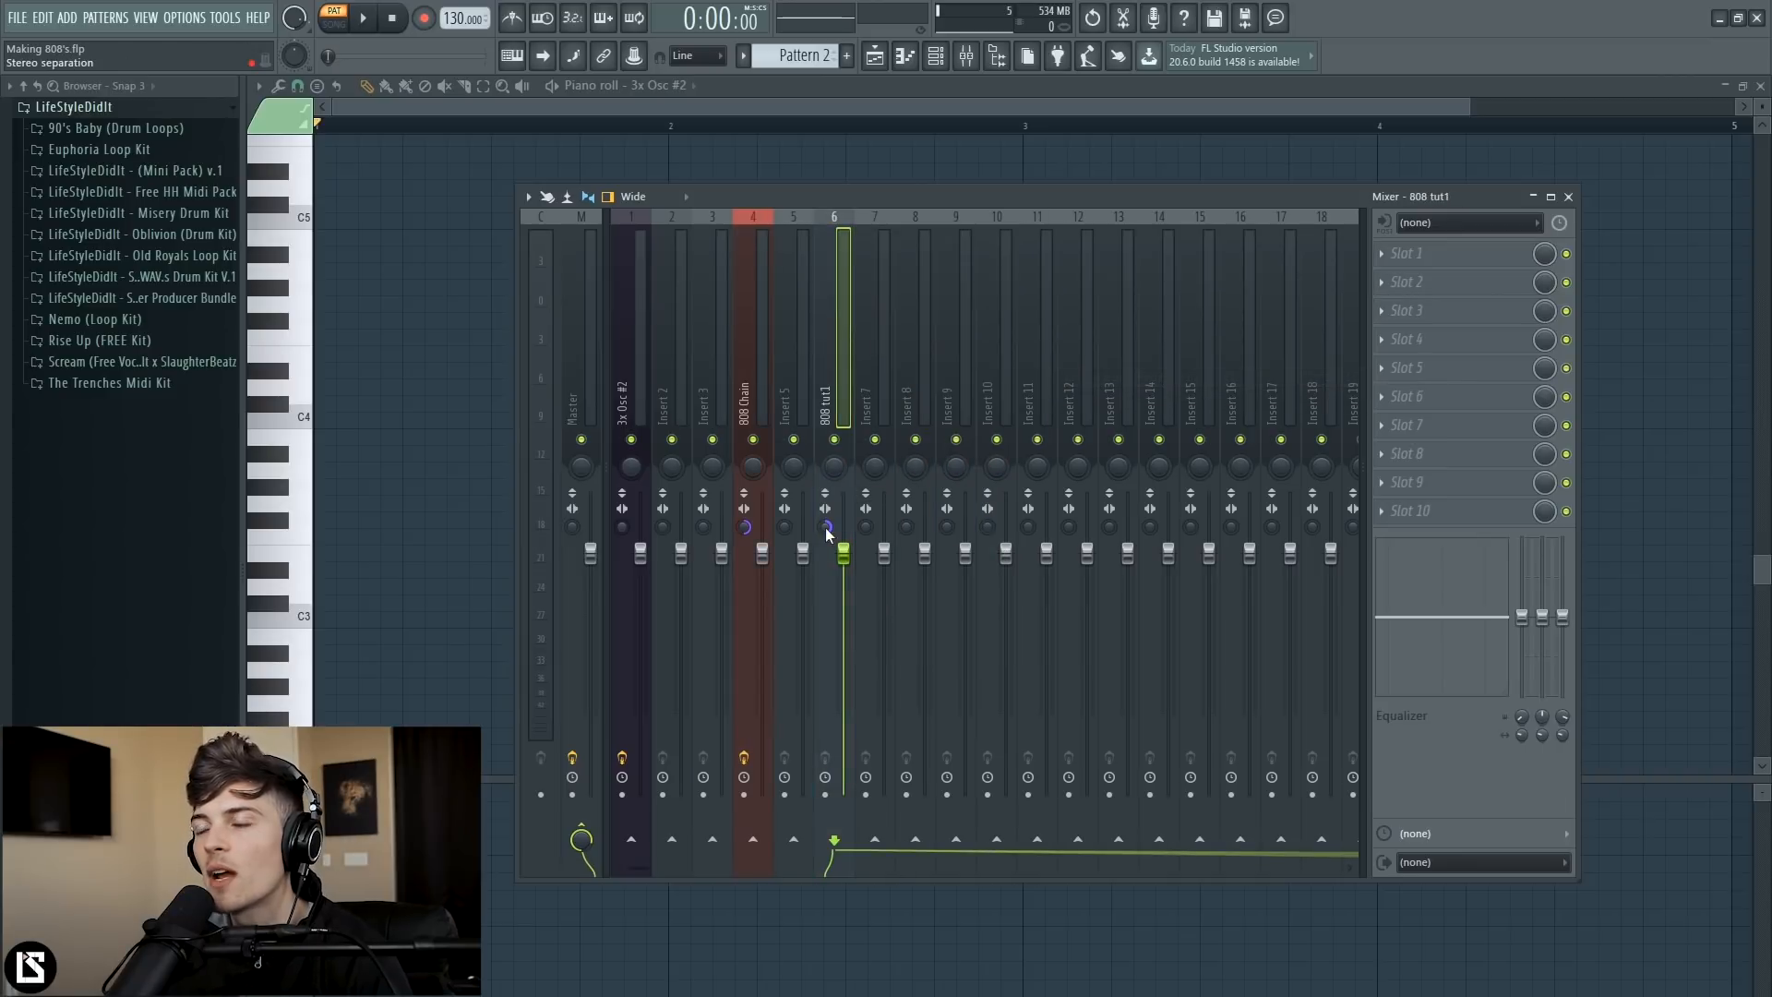
- Play the 808 tut1 pattern through its own unprocessed mixer track to hear the raw sound
left_click(947, 60)
left_click(890, 681)
key("space")
key("space")
left_click(936, 57)
key("space")
key("space")
- Add Fruity parametric EQ 2 to slot 2 of the 808 tut1 track and cut the highs with band 7 at about 730 Hz
left_click(1389, 293)
mouse_move(1421, 300)
left_click(1634, 435)
left_click_drag(508, 413, 434, 492)
left_click_drag(422, 261, 754, 289)
left_click_drag(769, 521, 726, 518)
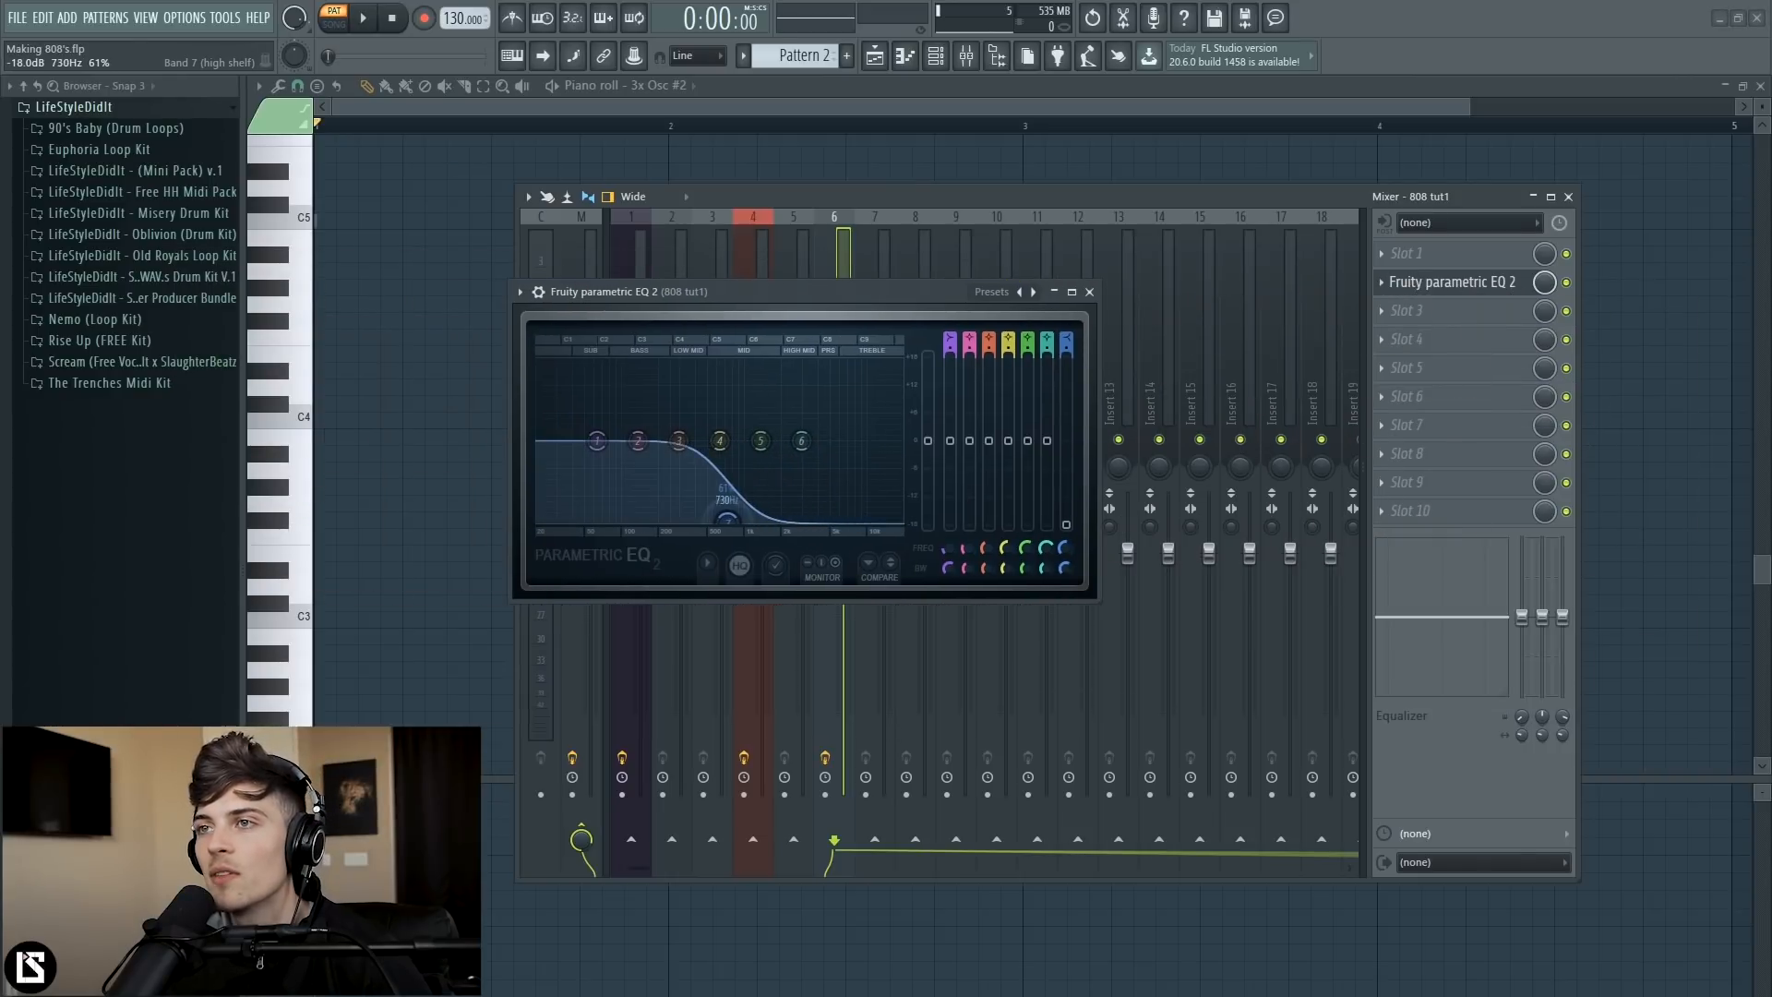
- Lower the EQ's band 7 high cut to about 360 Hz while the pattern plays, and close the EQ
key("space")
left_click_drag(727, 533, 696, 533)
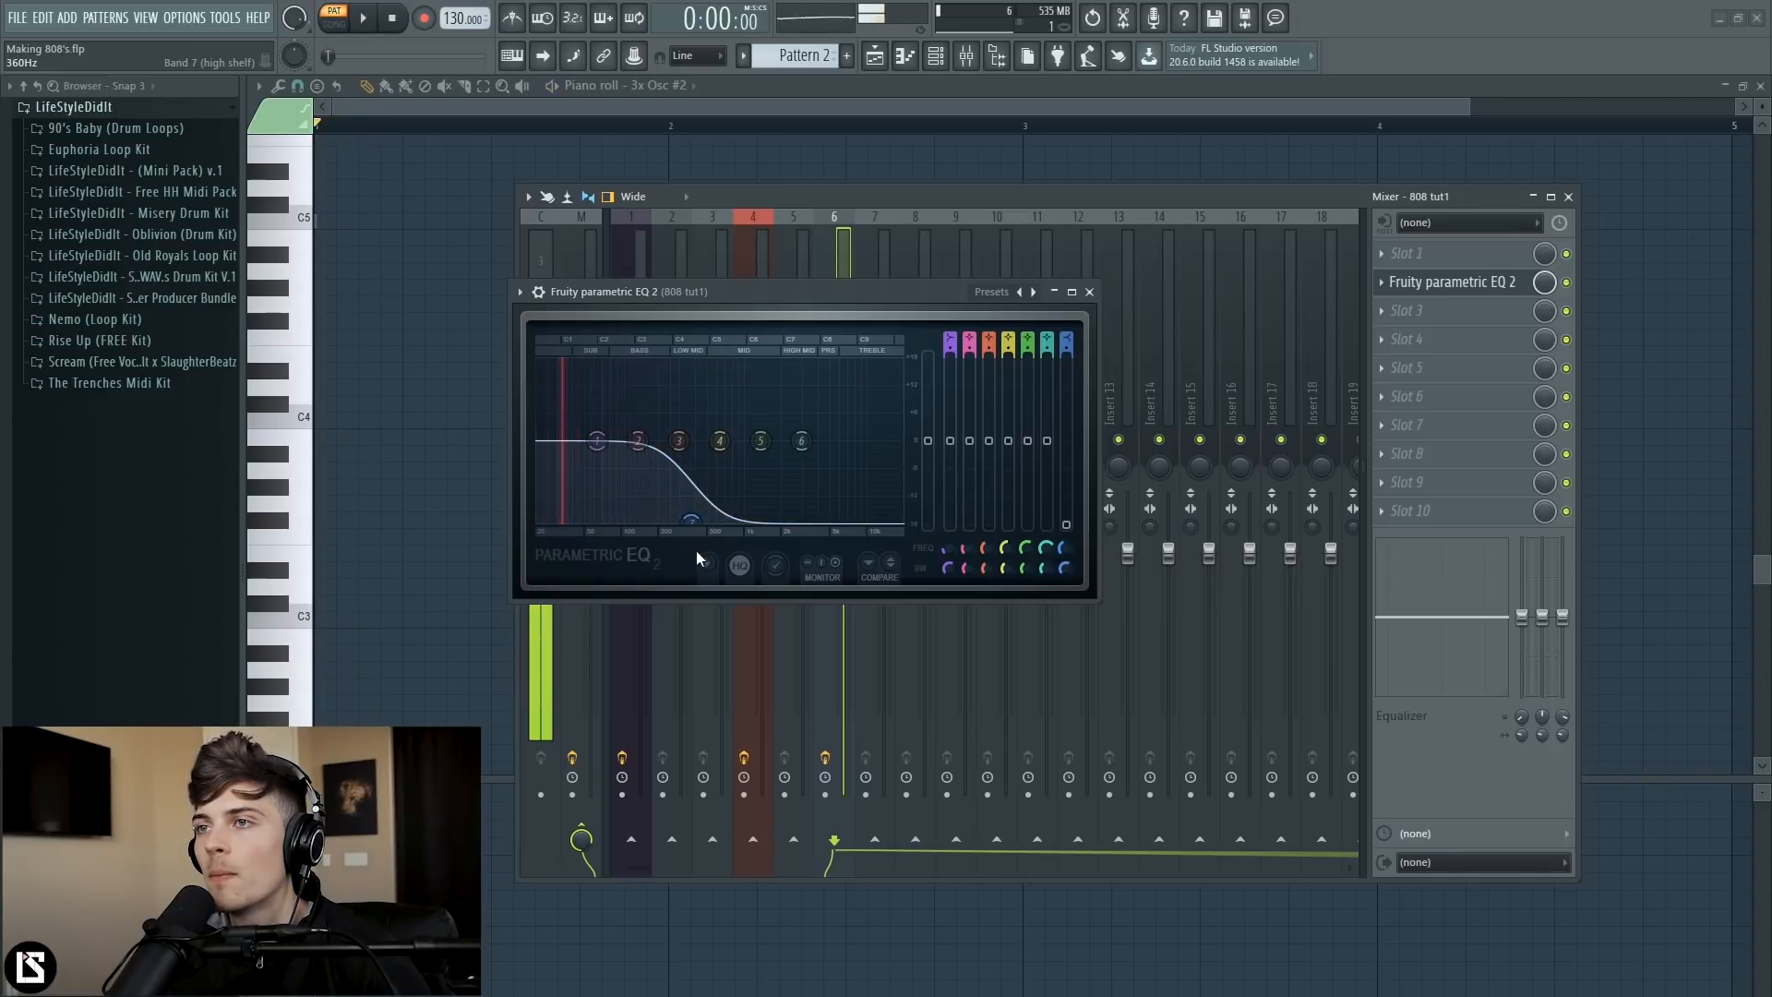
key("space")
left_click(1089, 292)
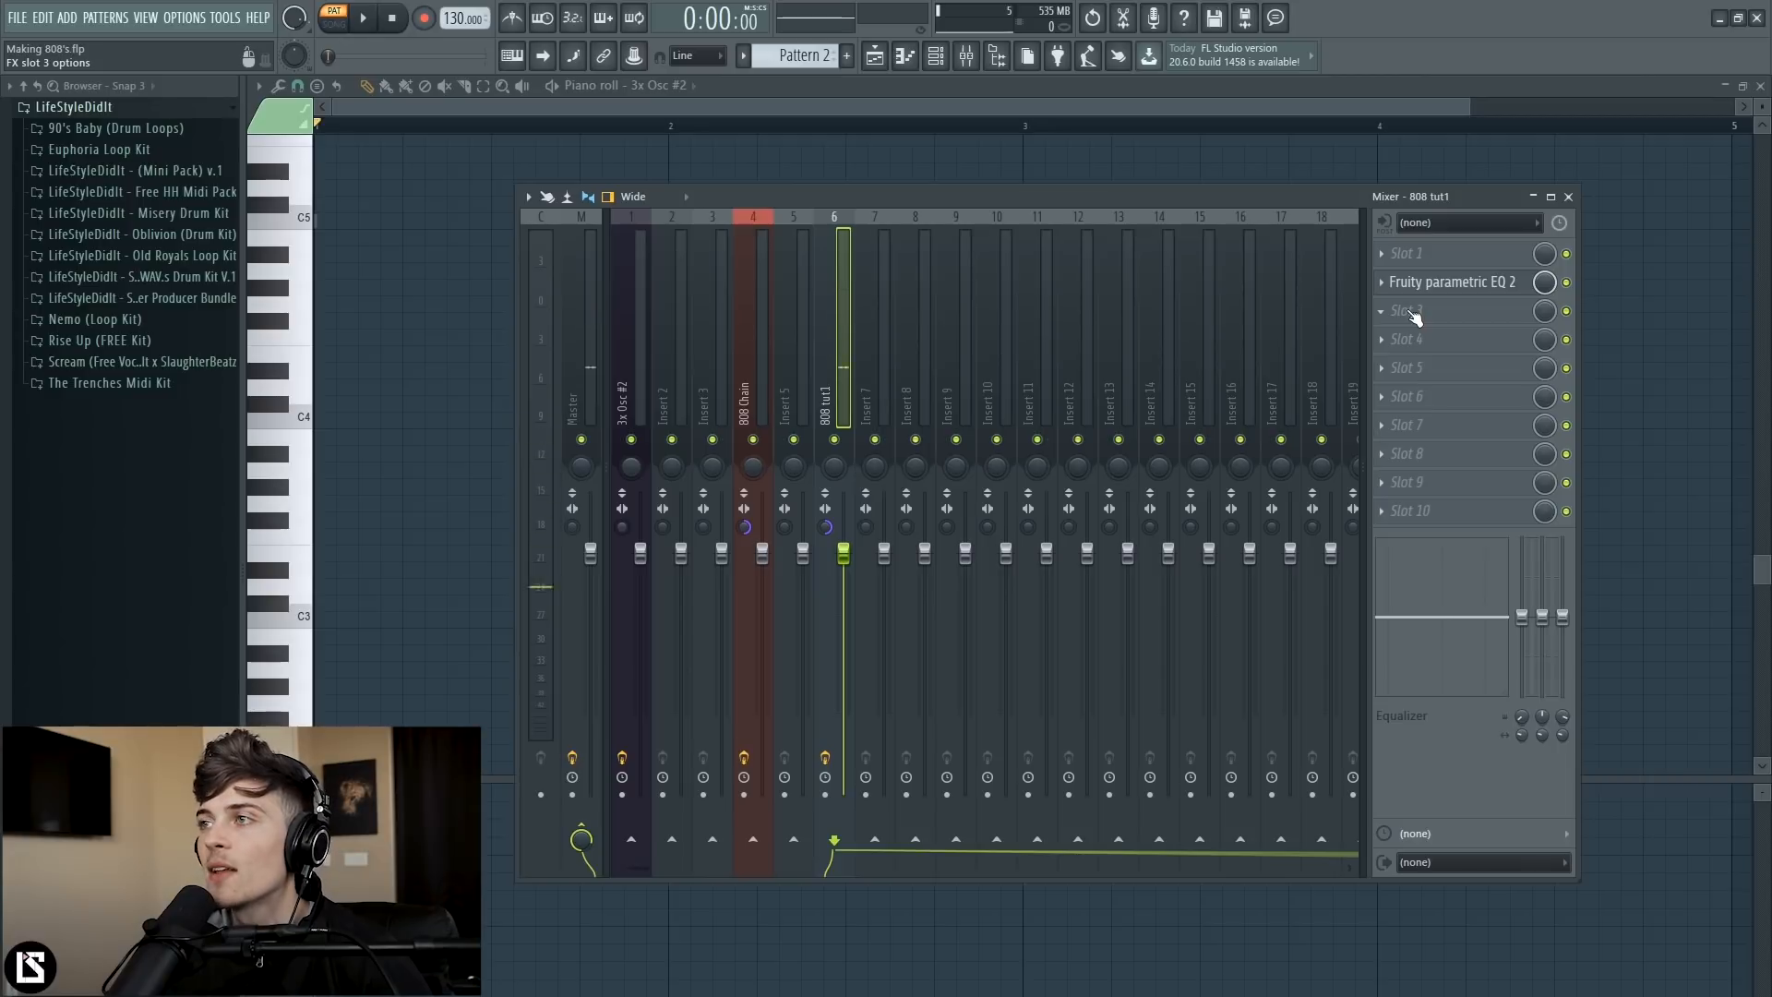
- Add Decapitator to slot 3 of the 808 tut1 track and set its style to E while the pattern plays
left_click(1408, 314)
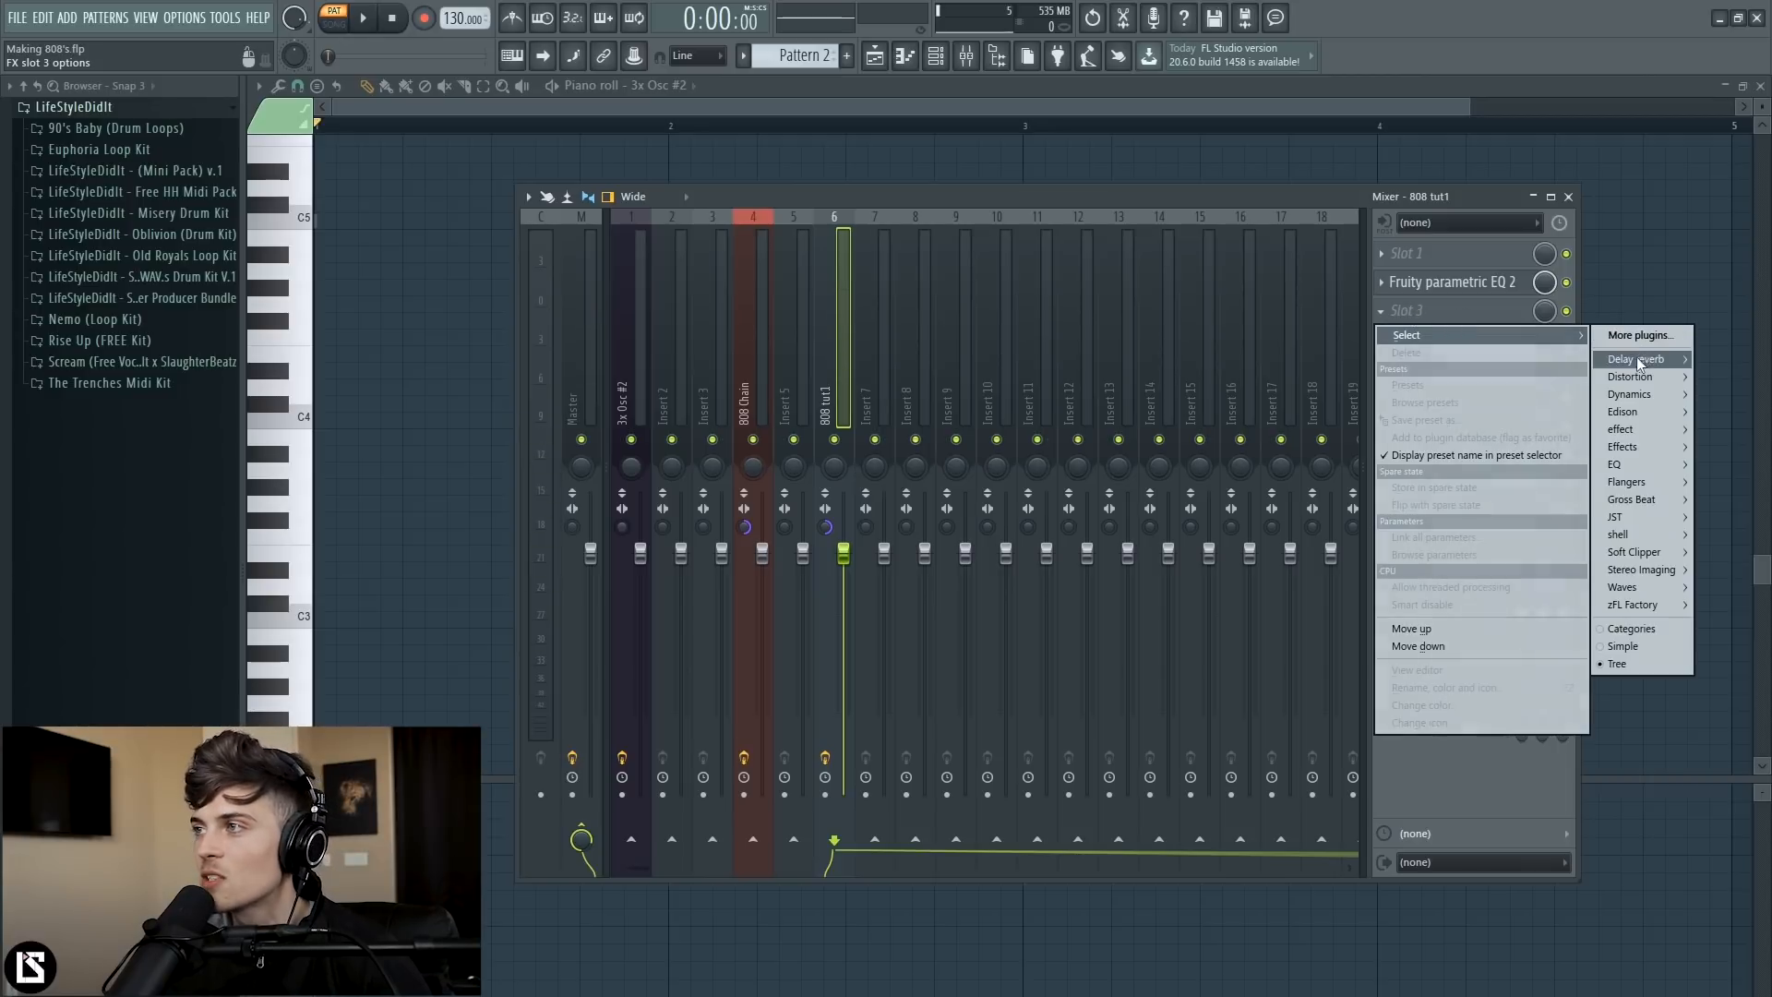
mouse_move(1640, 380)
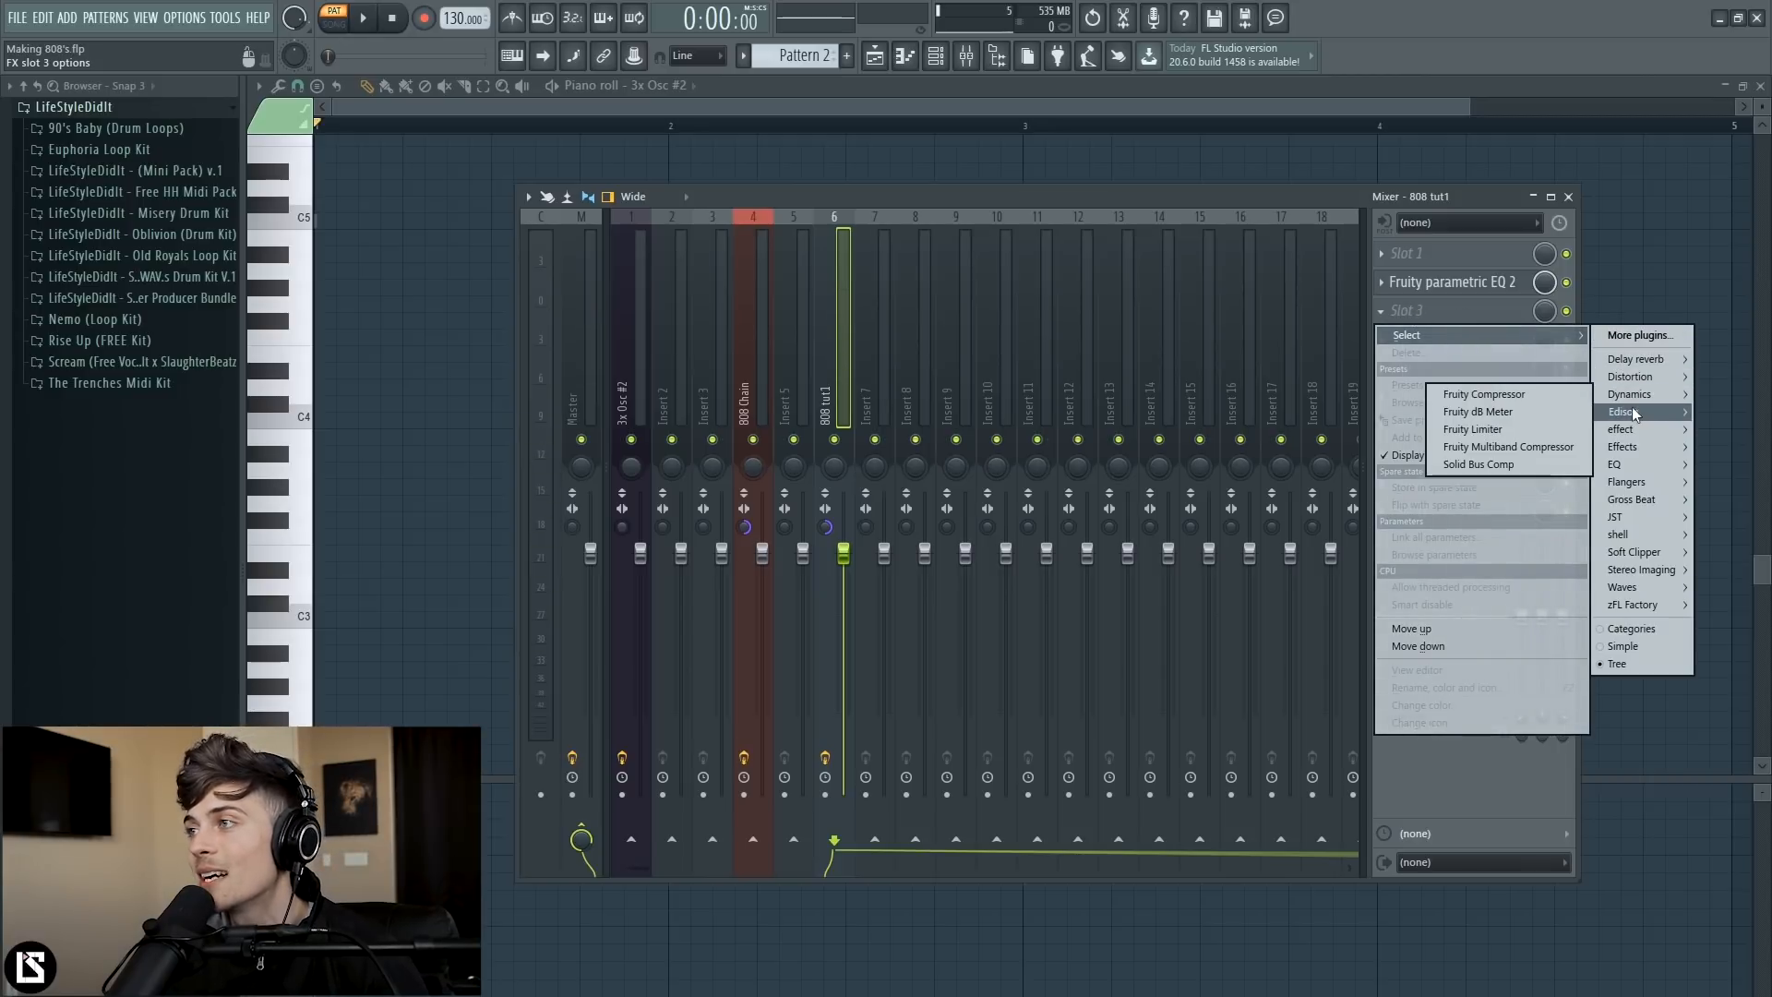
mouse_move(1634, 439)
left_click(1482, 447)
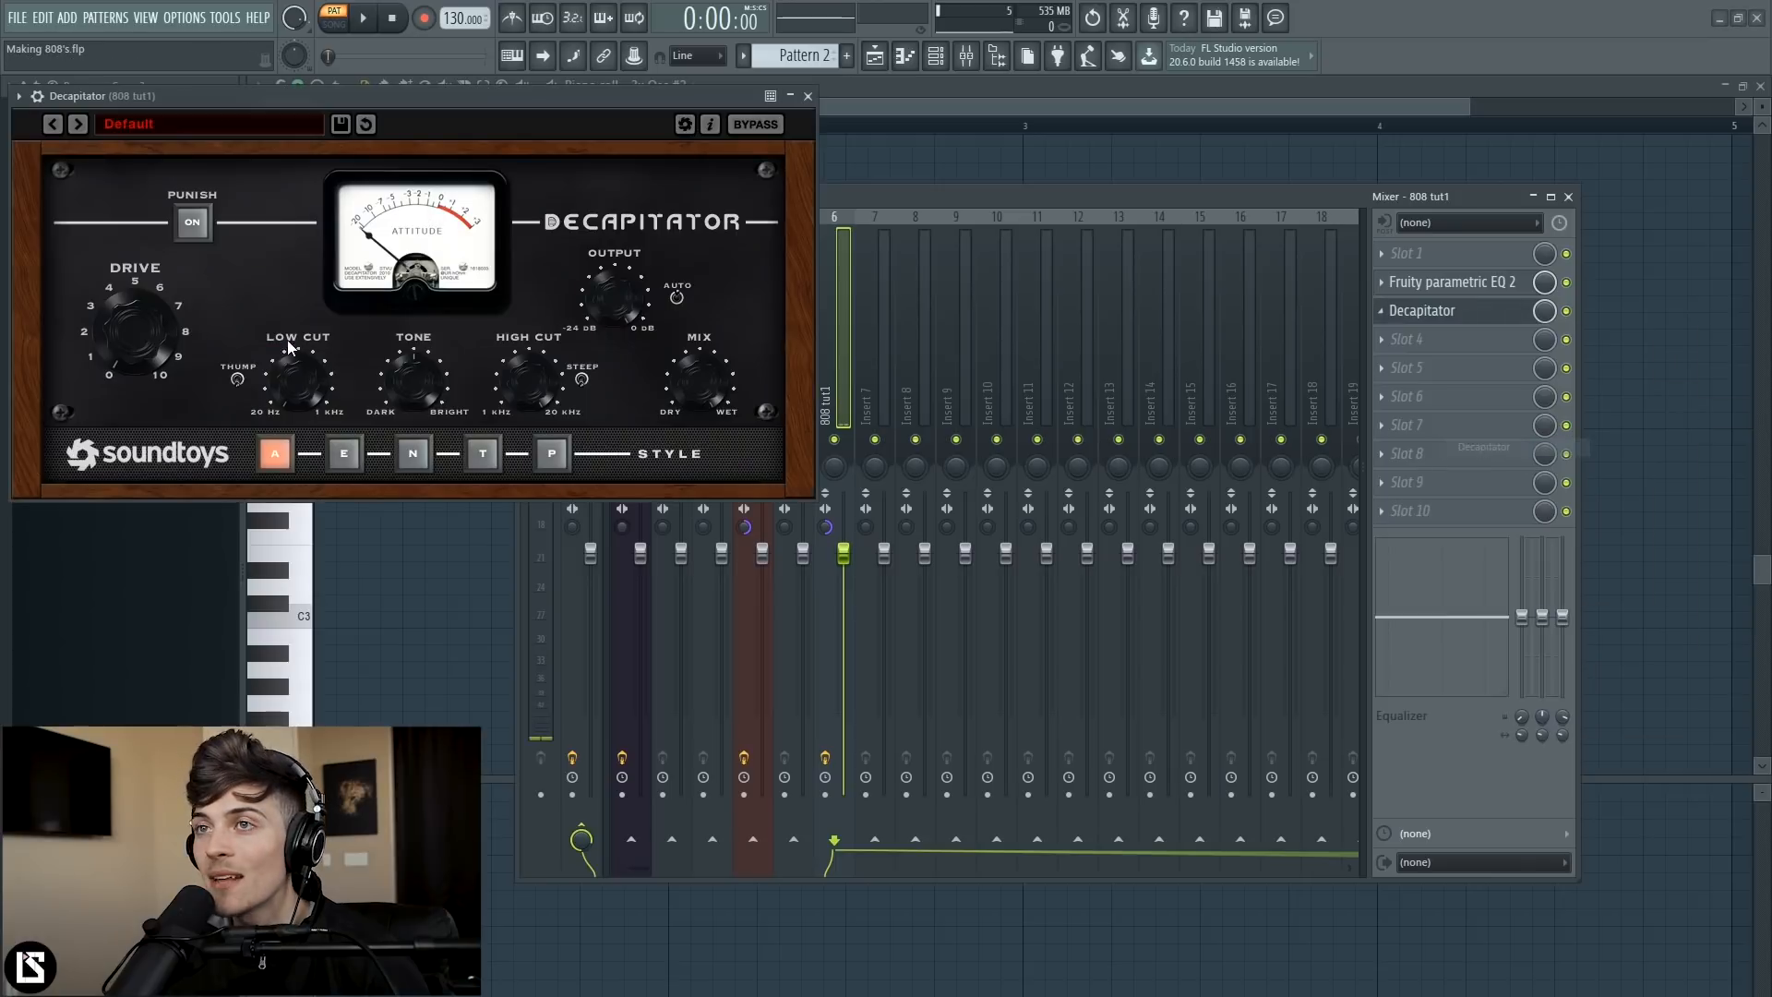
left_click_drag(304, 96, 805, 332)
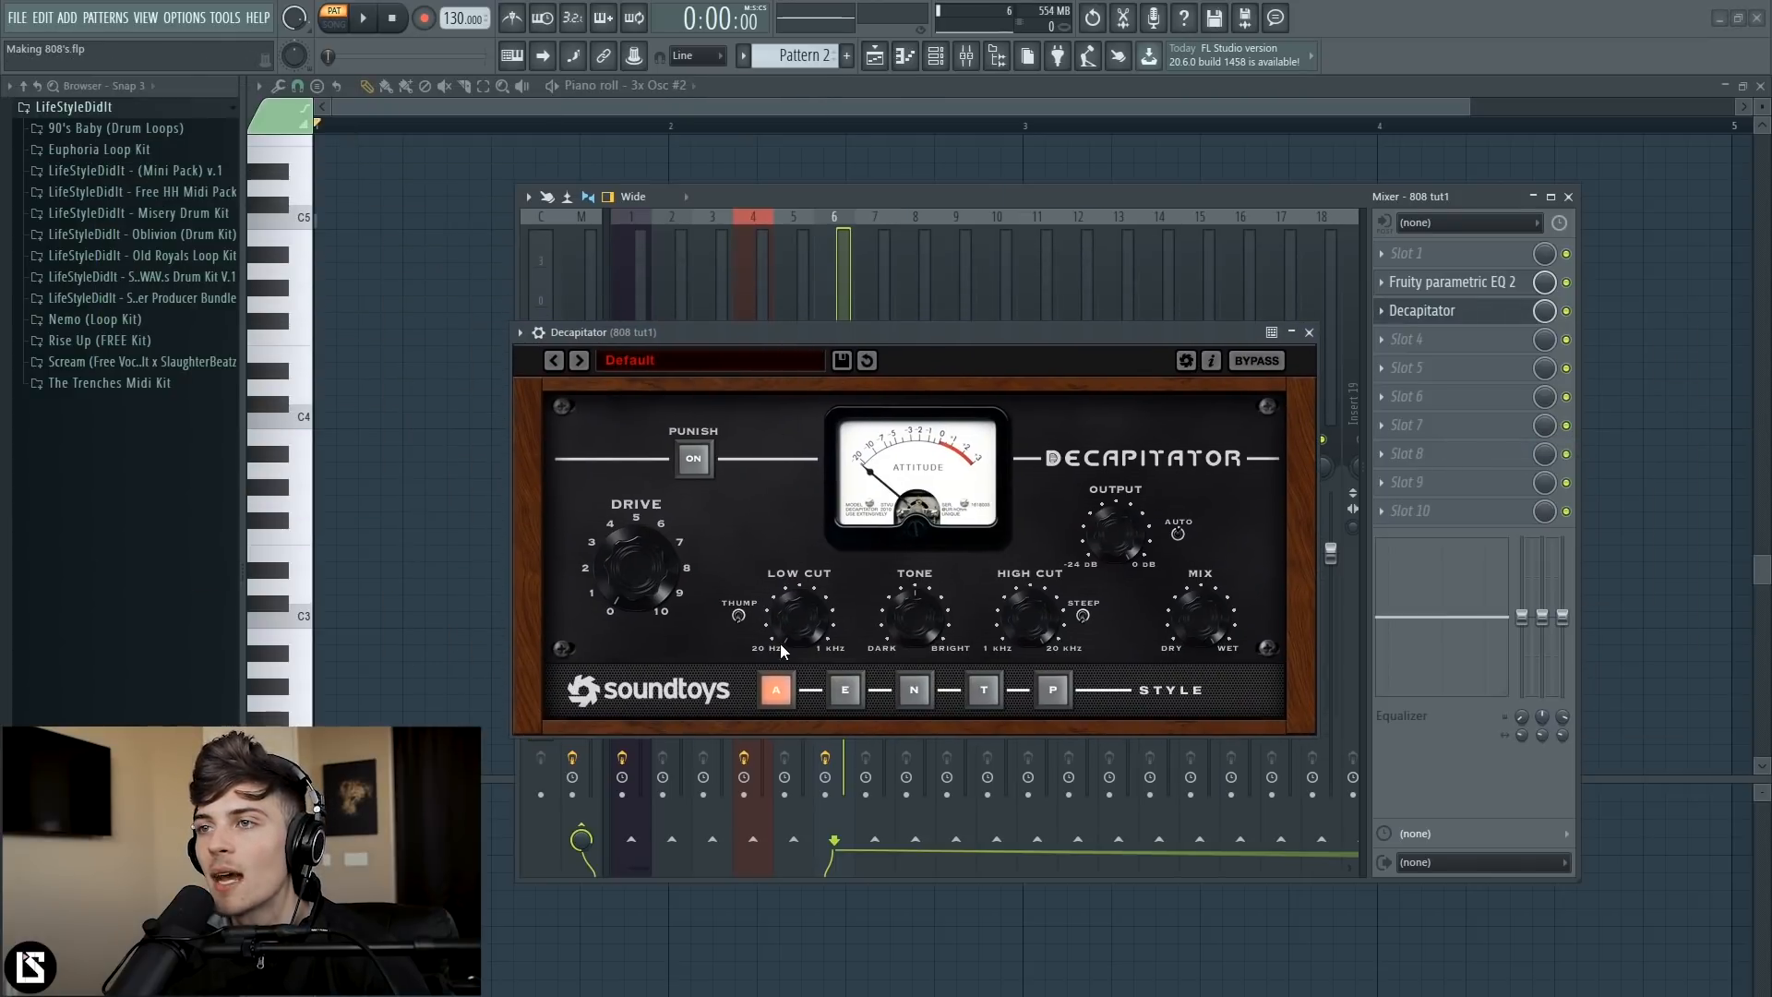
left_click(363, 22)
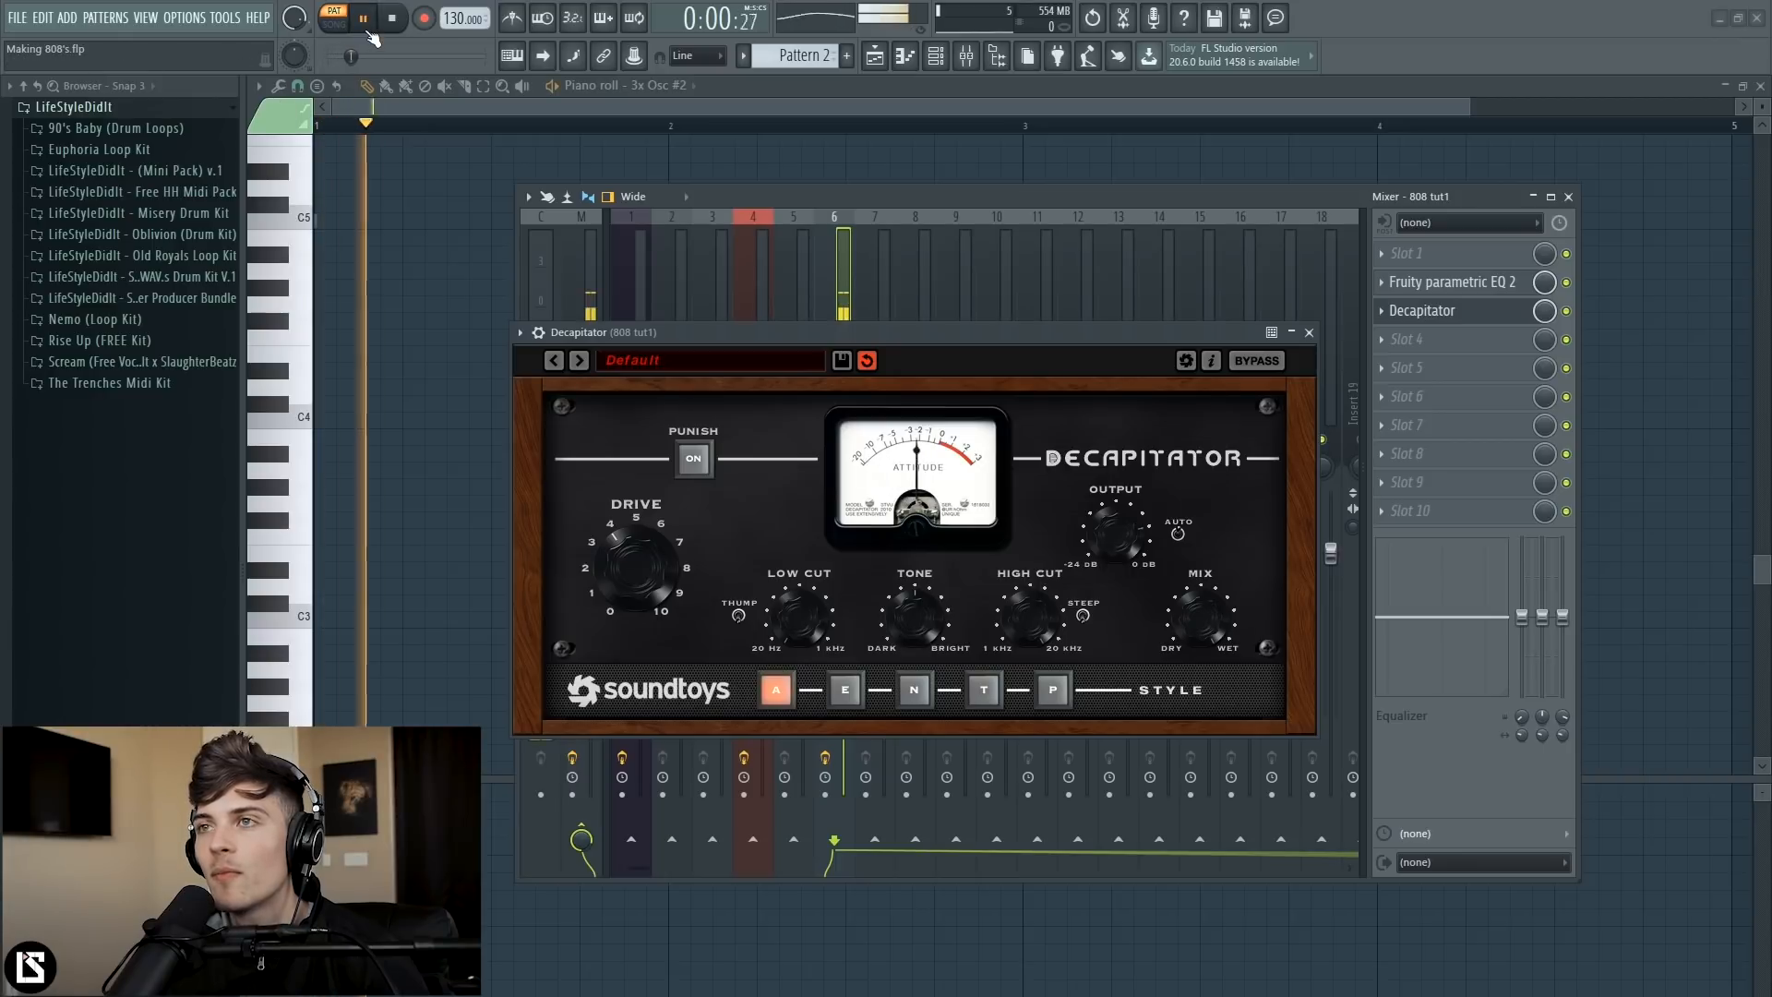
left_click(847, 687)
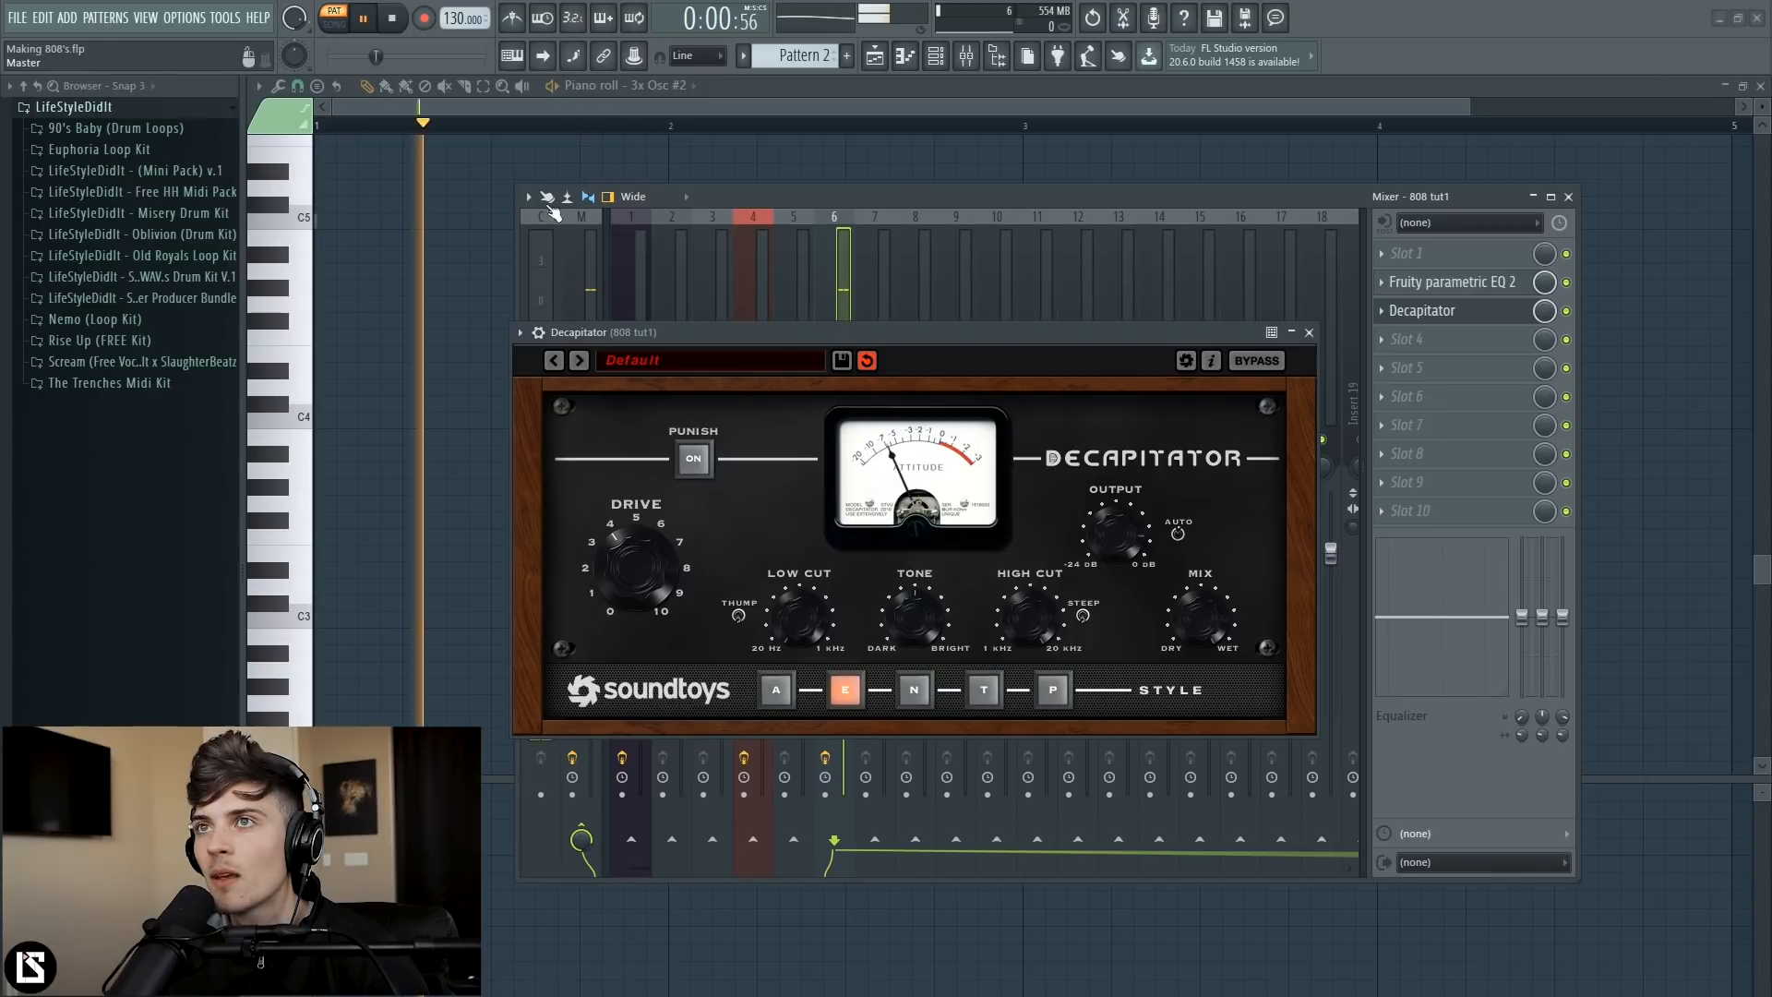
- Audition Decapitator's N, T, P and A styles against the looping pattern, return to style E, and close the plugin
key("space")
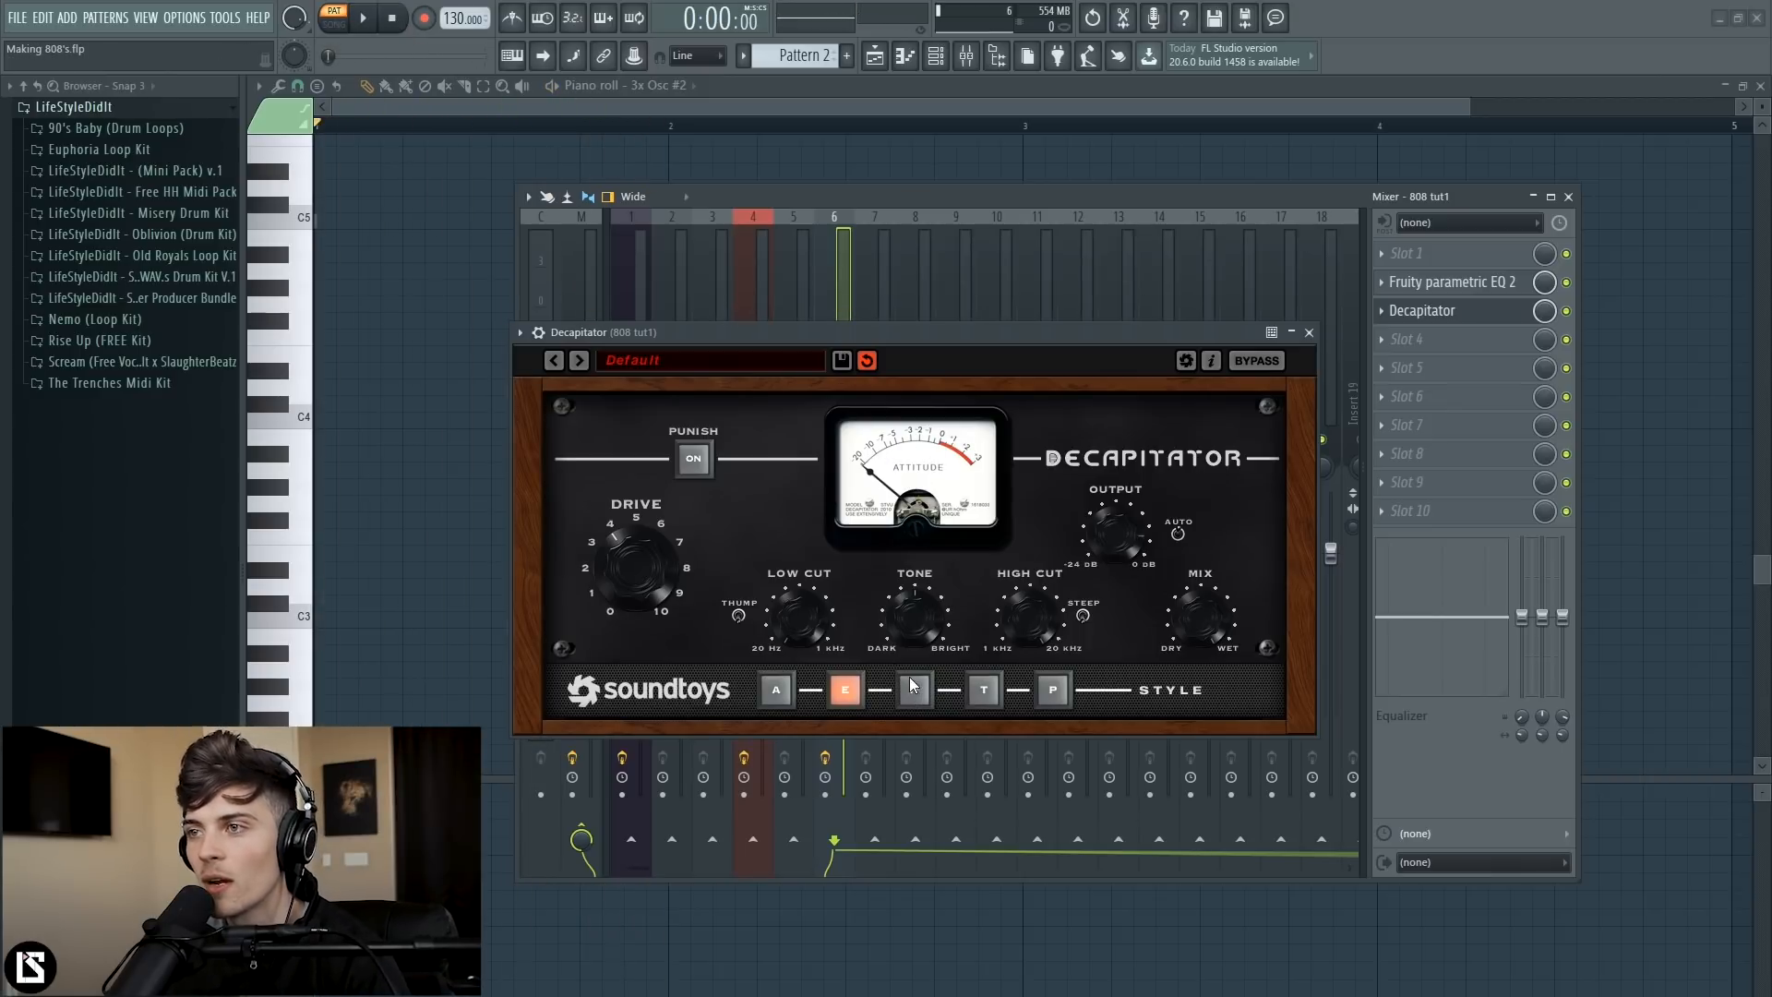
left_click(921, 686)
left_click(983, 690)
left_click(1052, 690)
left_click(844, 690)
left_click(775, 690)
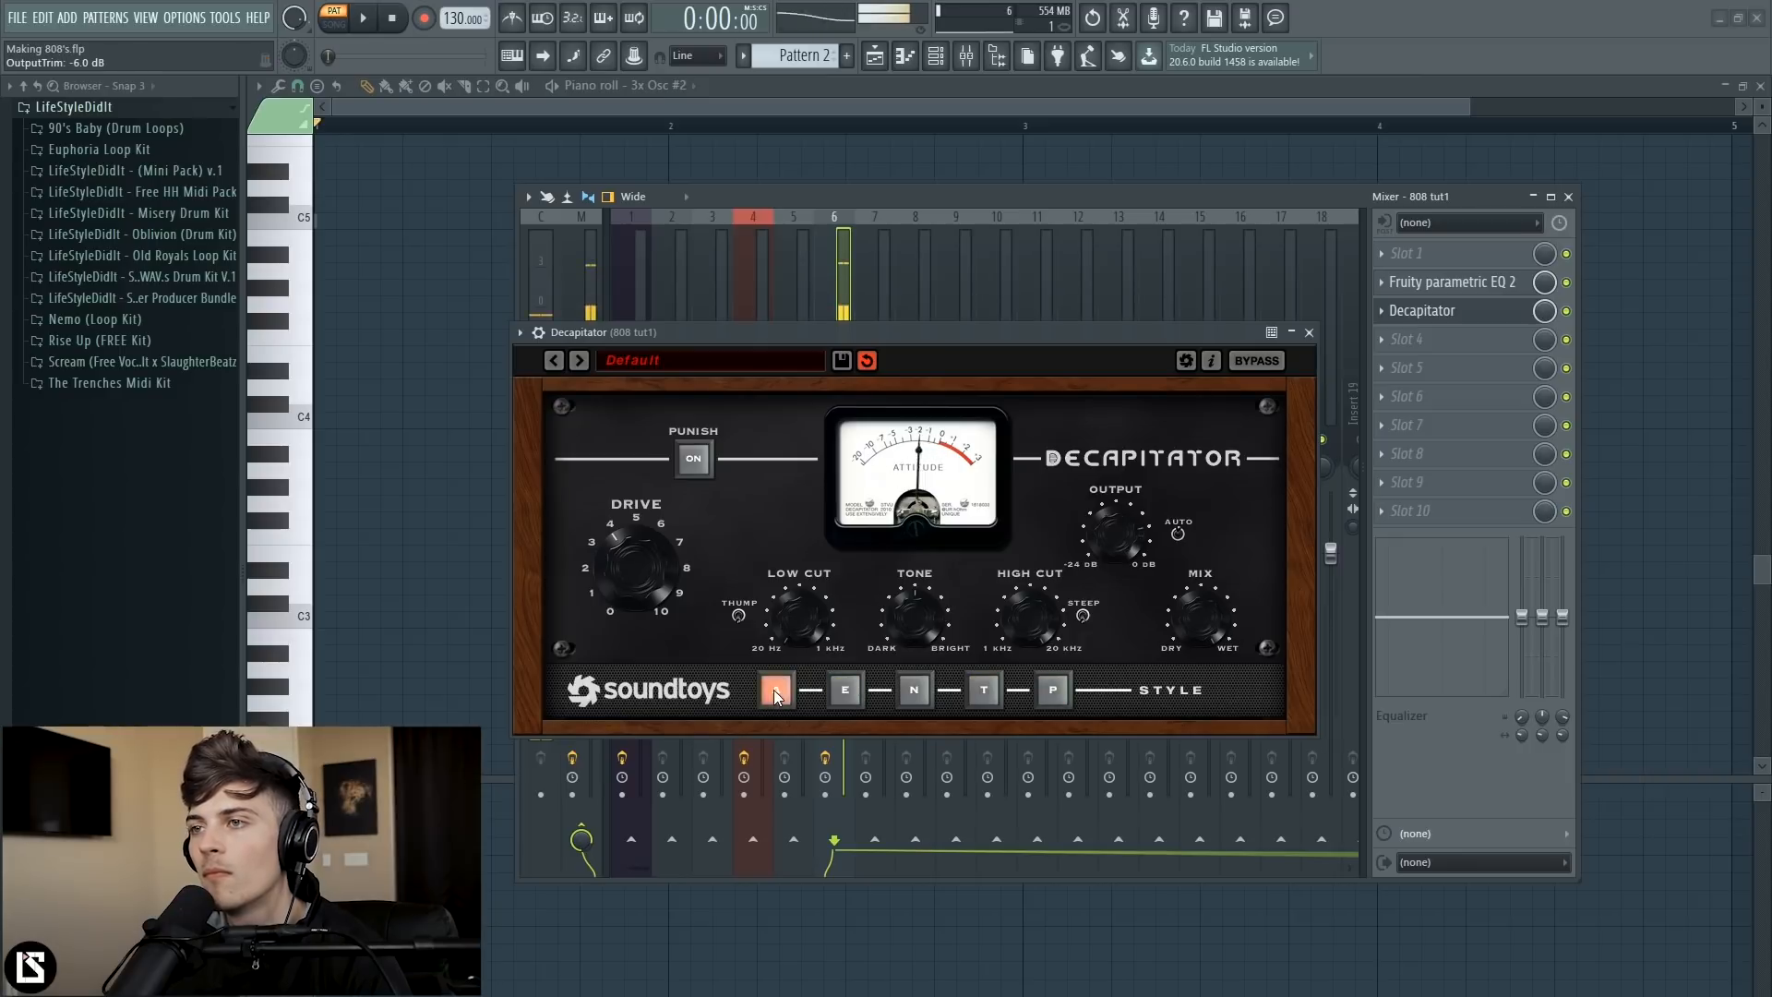
left_click(842, 691)
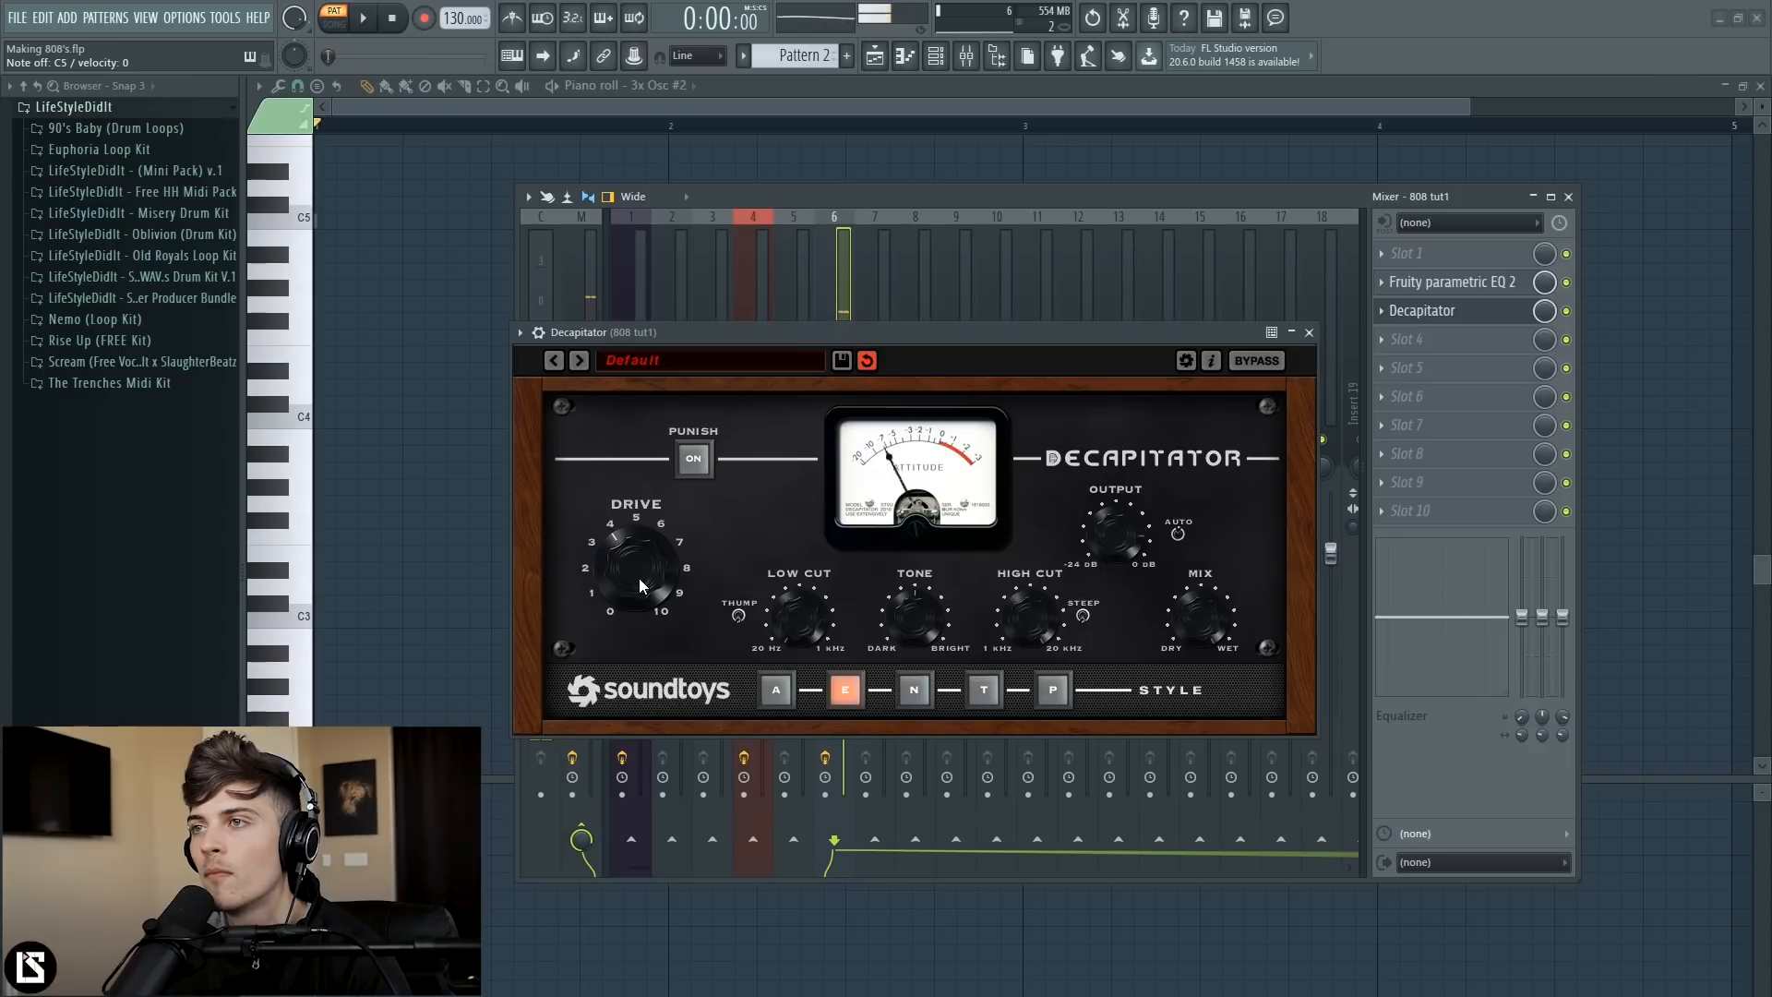
key("F9")
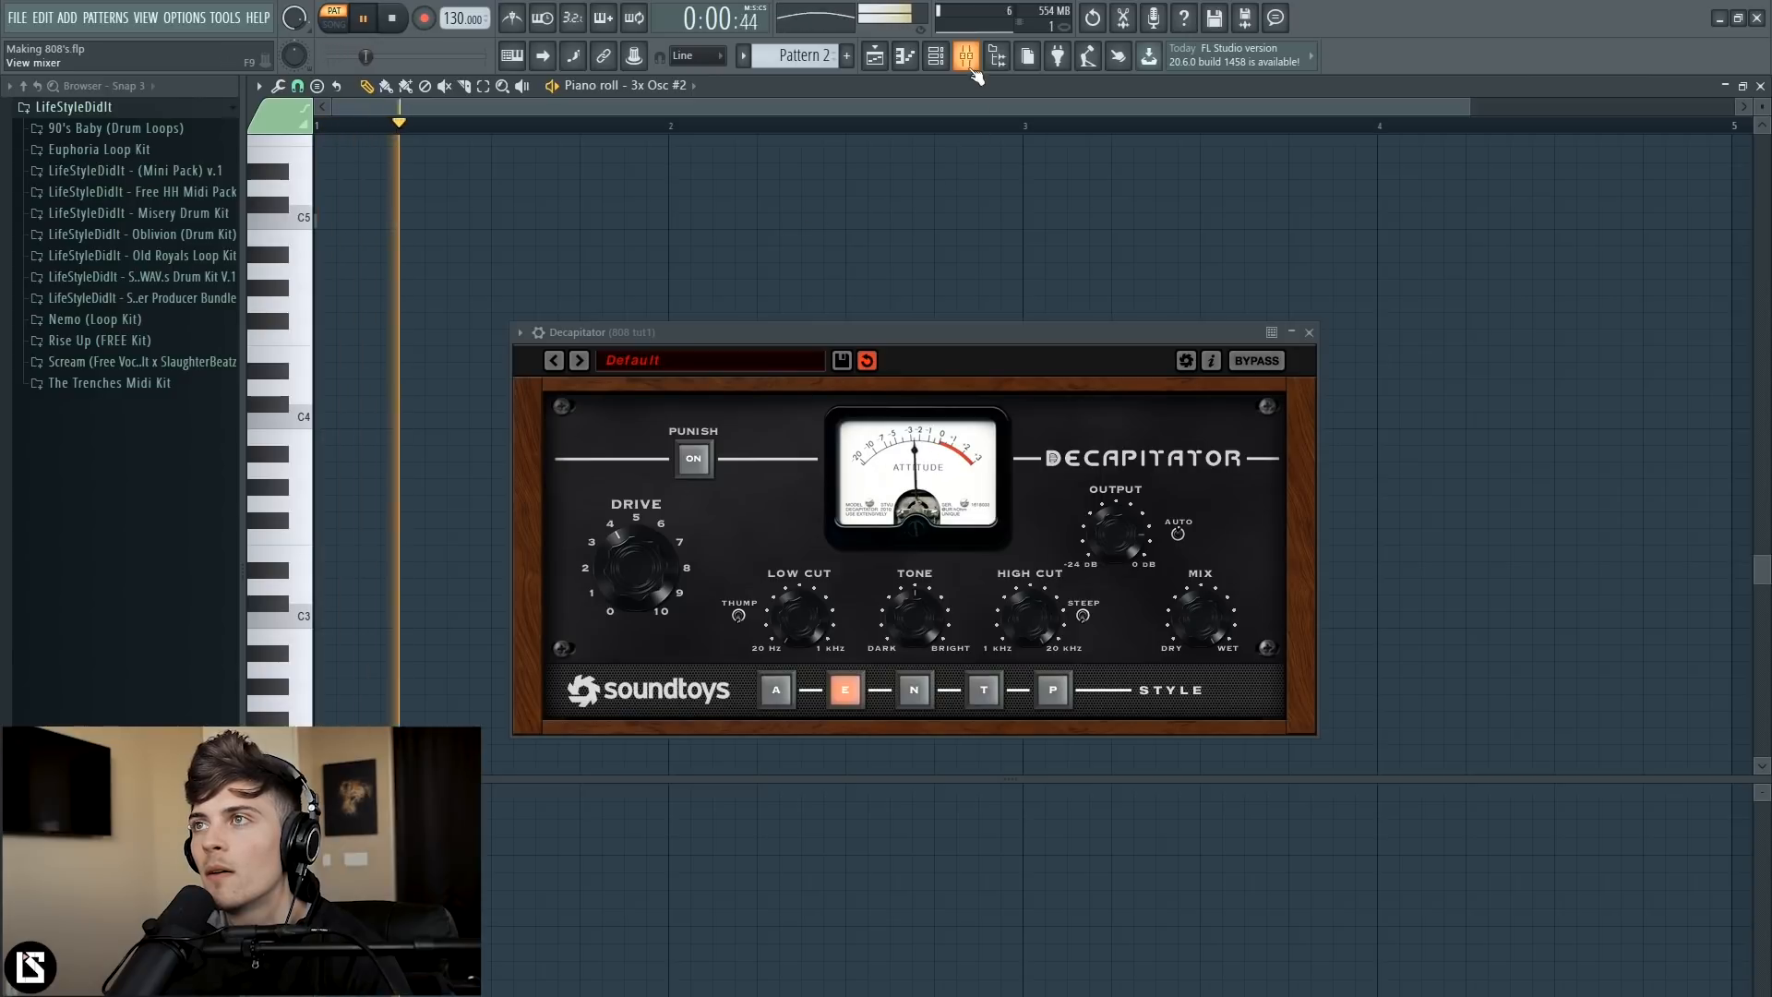
left_click(1312, 332)
key("F9")
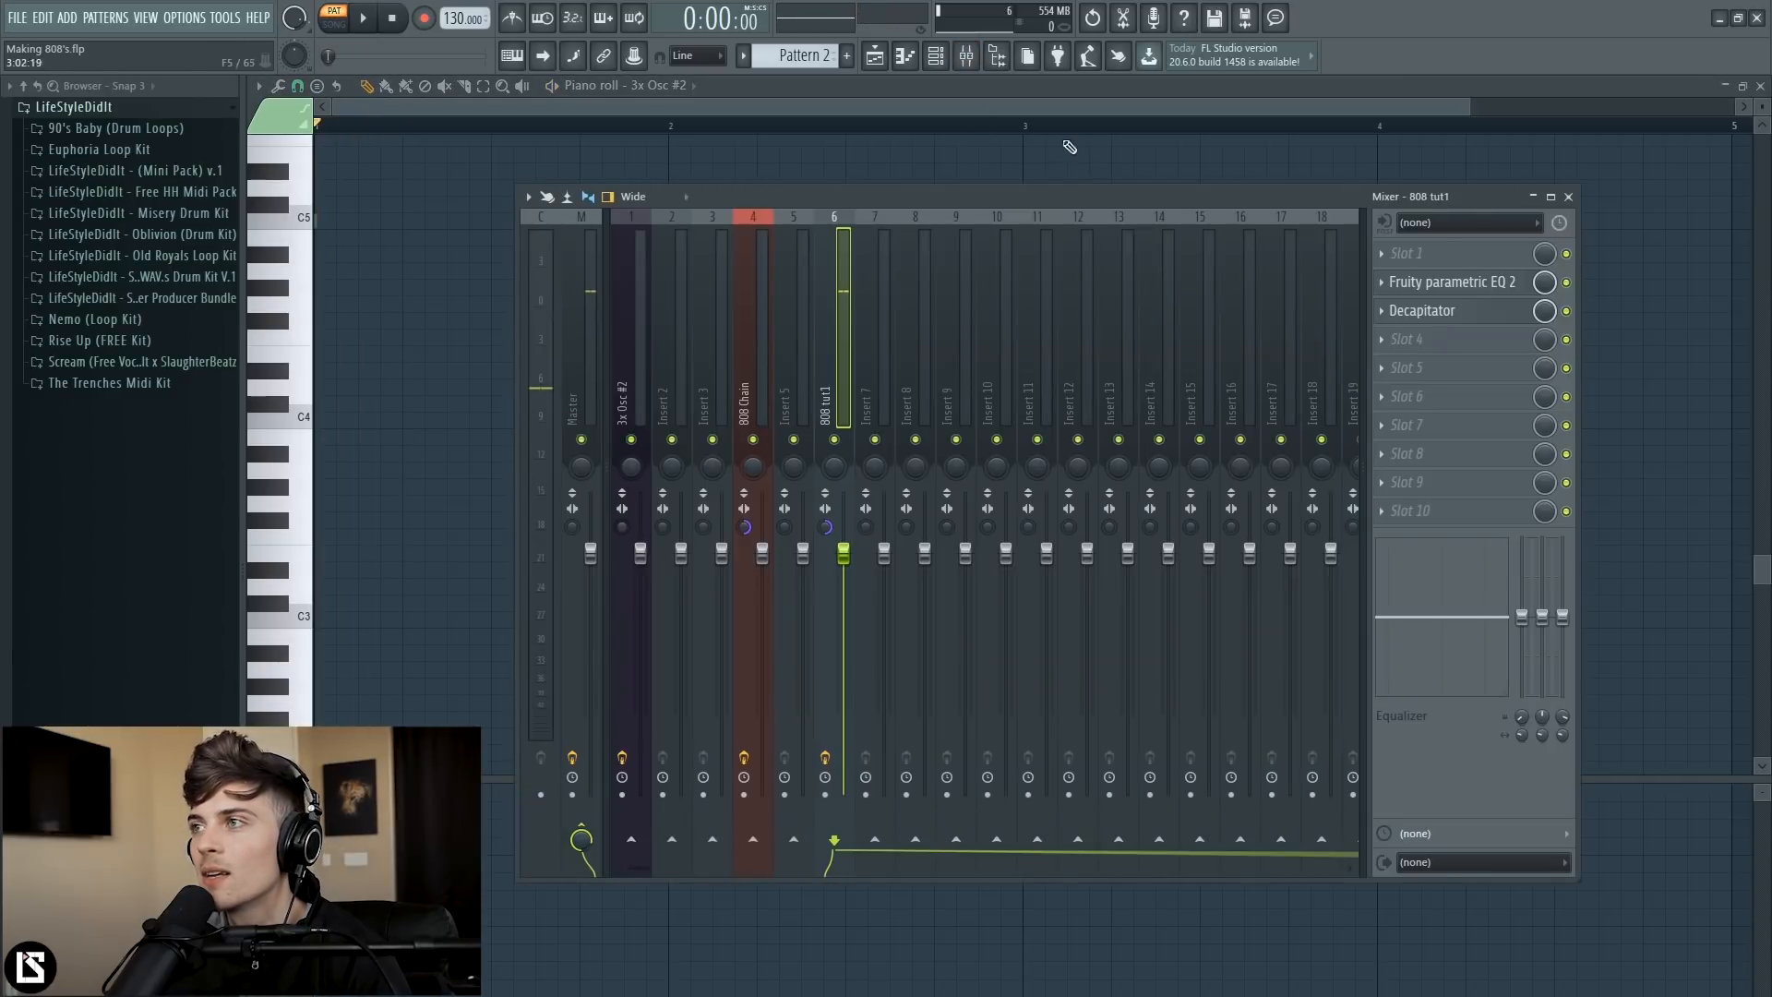
- Add Fruity parametric EQ 2 to slot 4 of the 808 tut1 track and boost band 6 by about 6.9 dB near 884 Hz
left_click(1401, 334)
left_click(1569, 483)
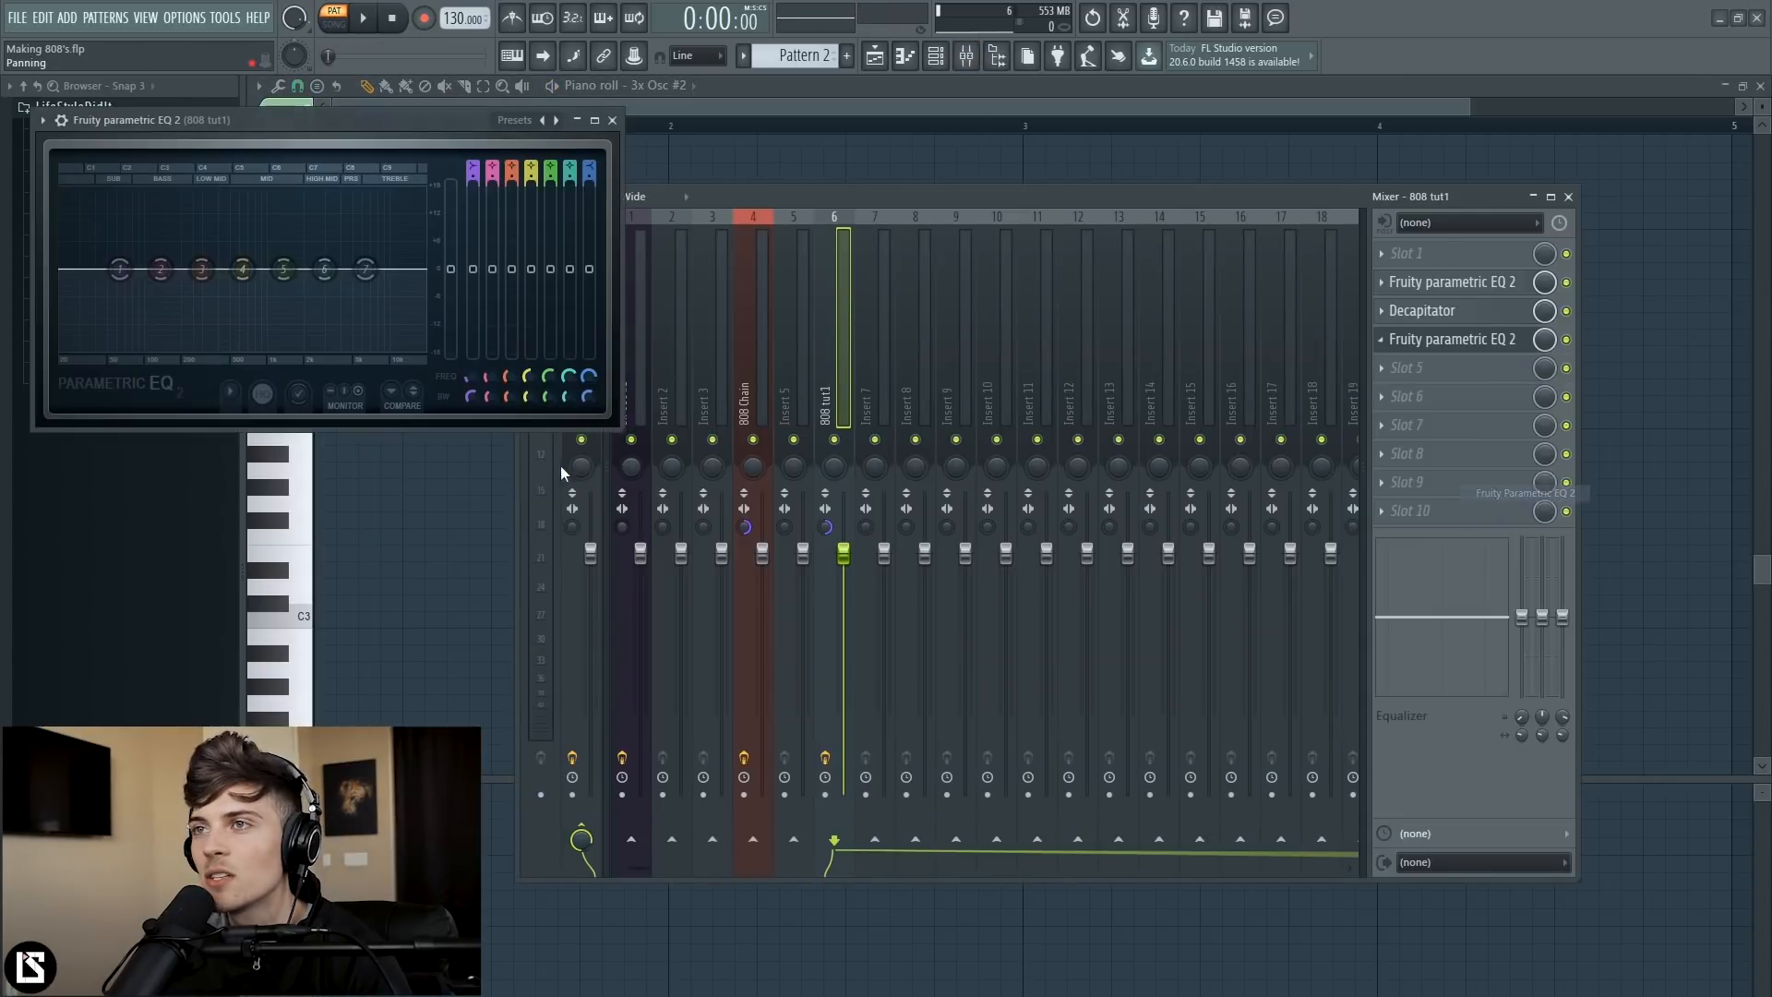
left_click_drag(365, 118, 941, 328)
key("space")
left_click_drag(898, 476, 832, 445)
- Play the pattern repeatedly to audition the band 6 boost, and close the EQ
key("space")
key("space")
key("space")
key("space")
key("space")
key("space")
key("space")
key("space")
key("space")
key("space")
key("space")
key("space")
key("space")
key("space")
key("space")
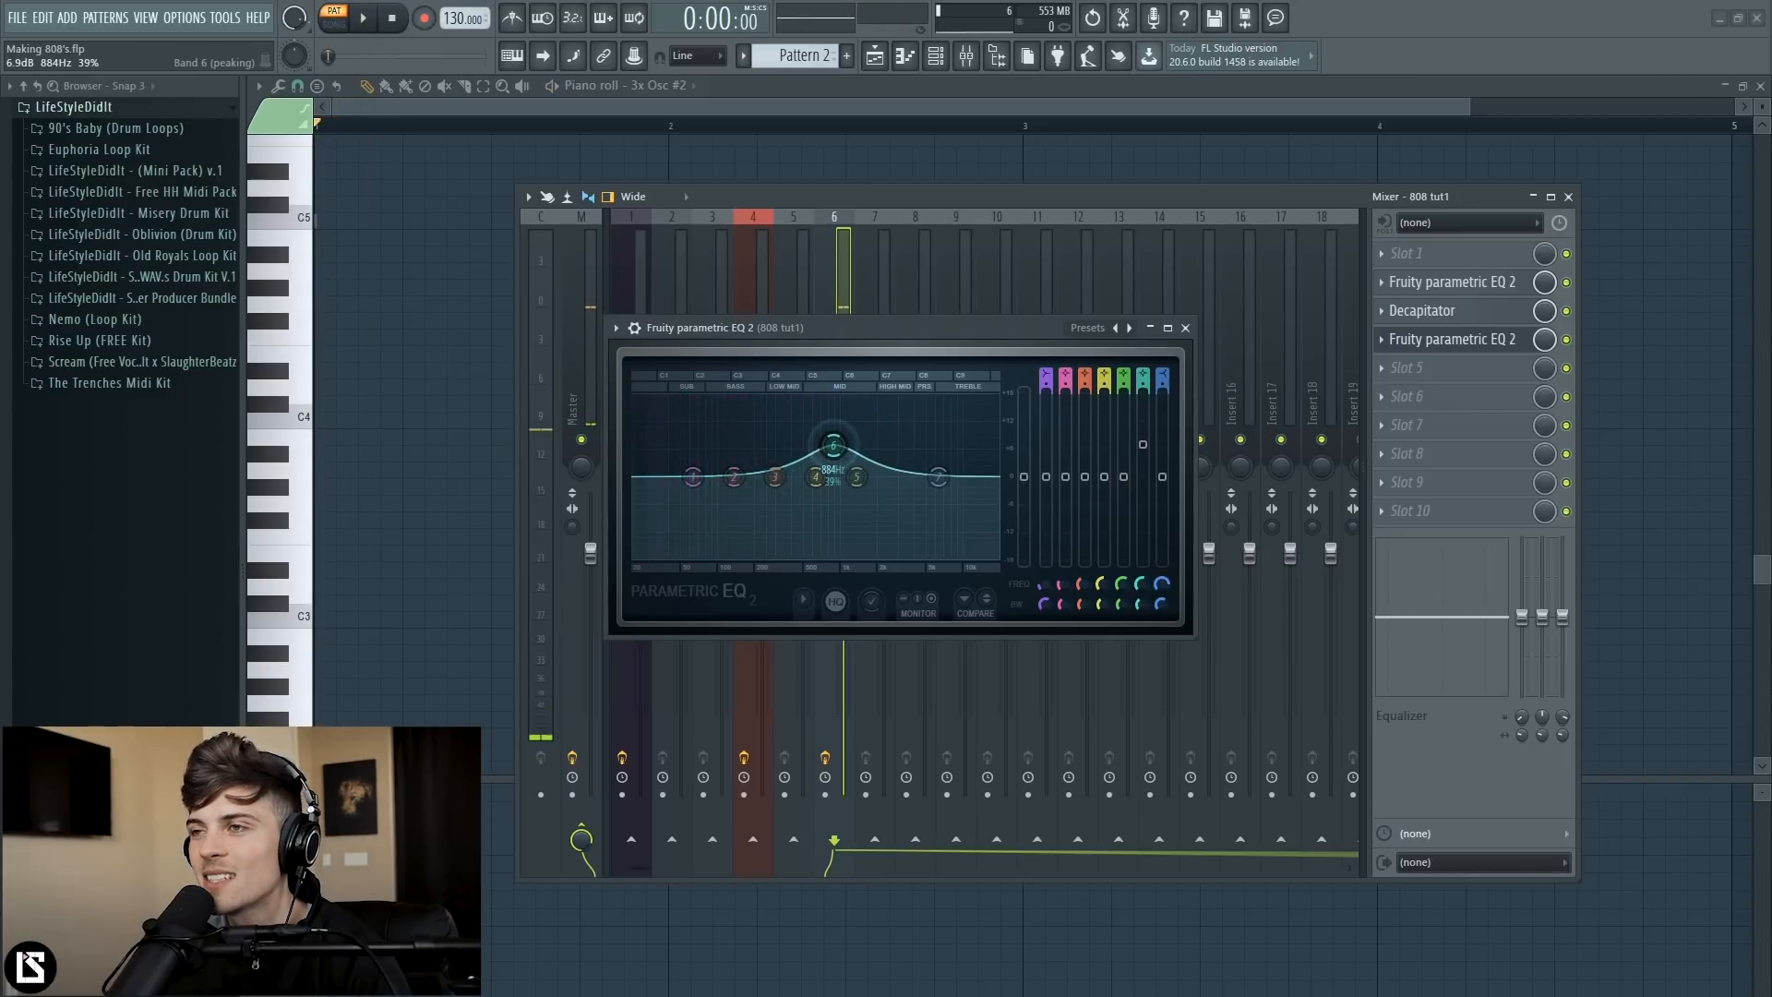
key("space")
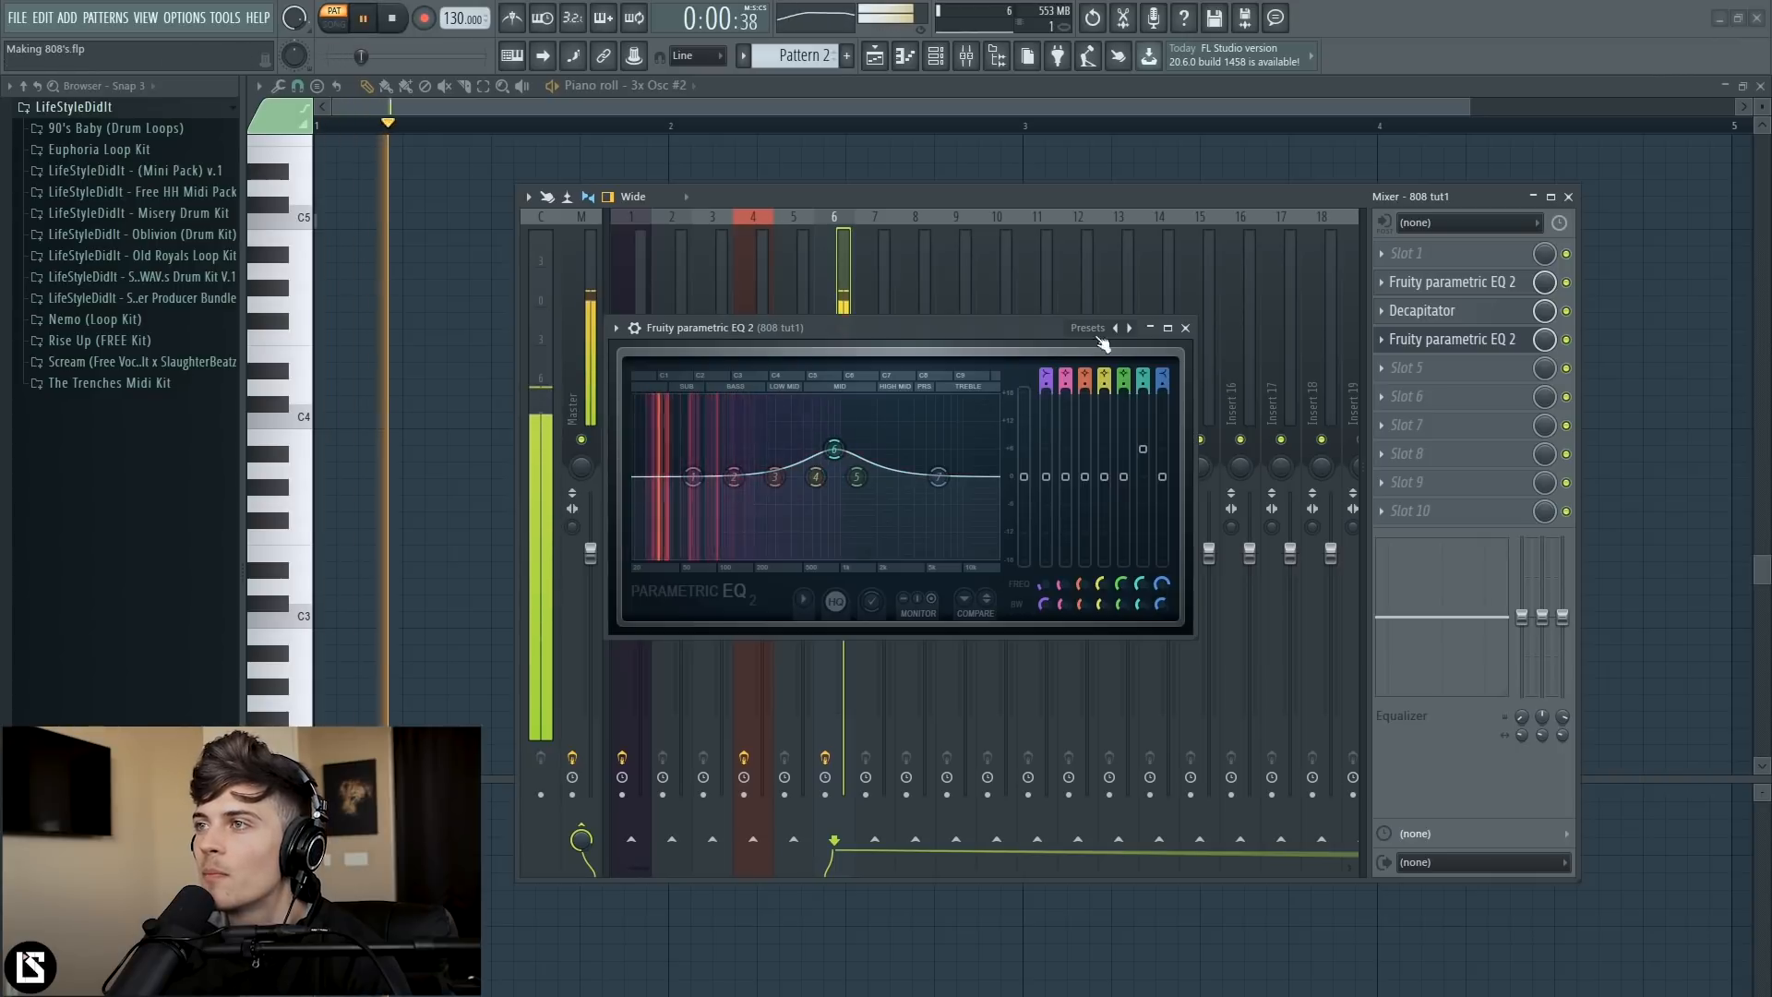
key("space")
left_click(1186, 328)
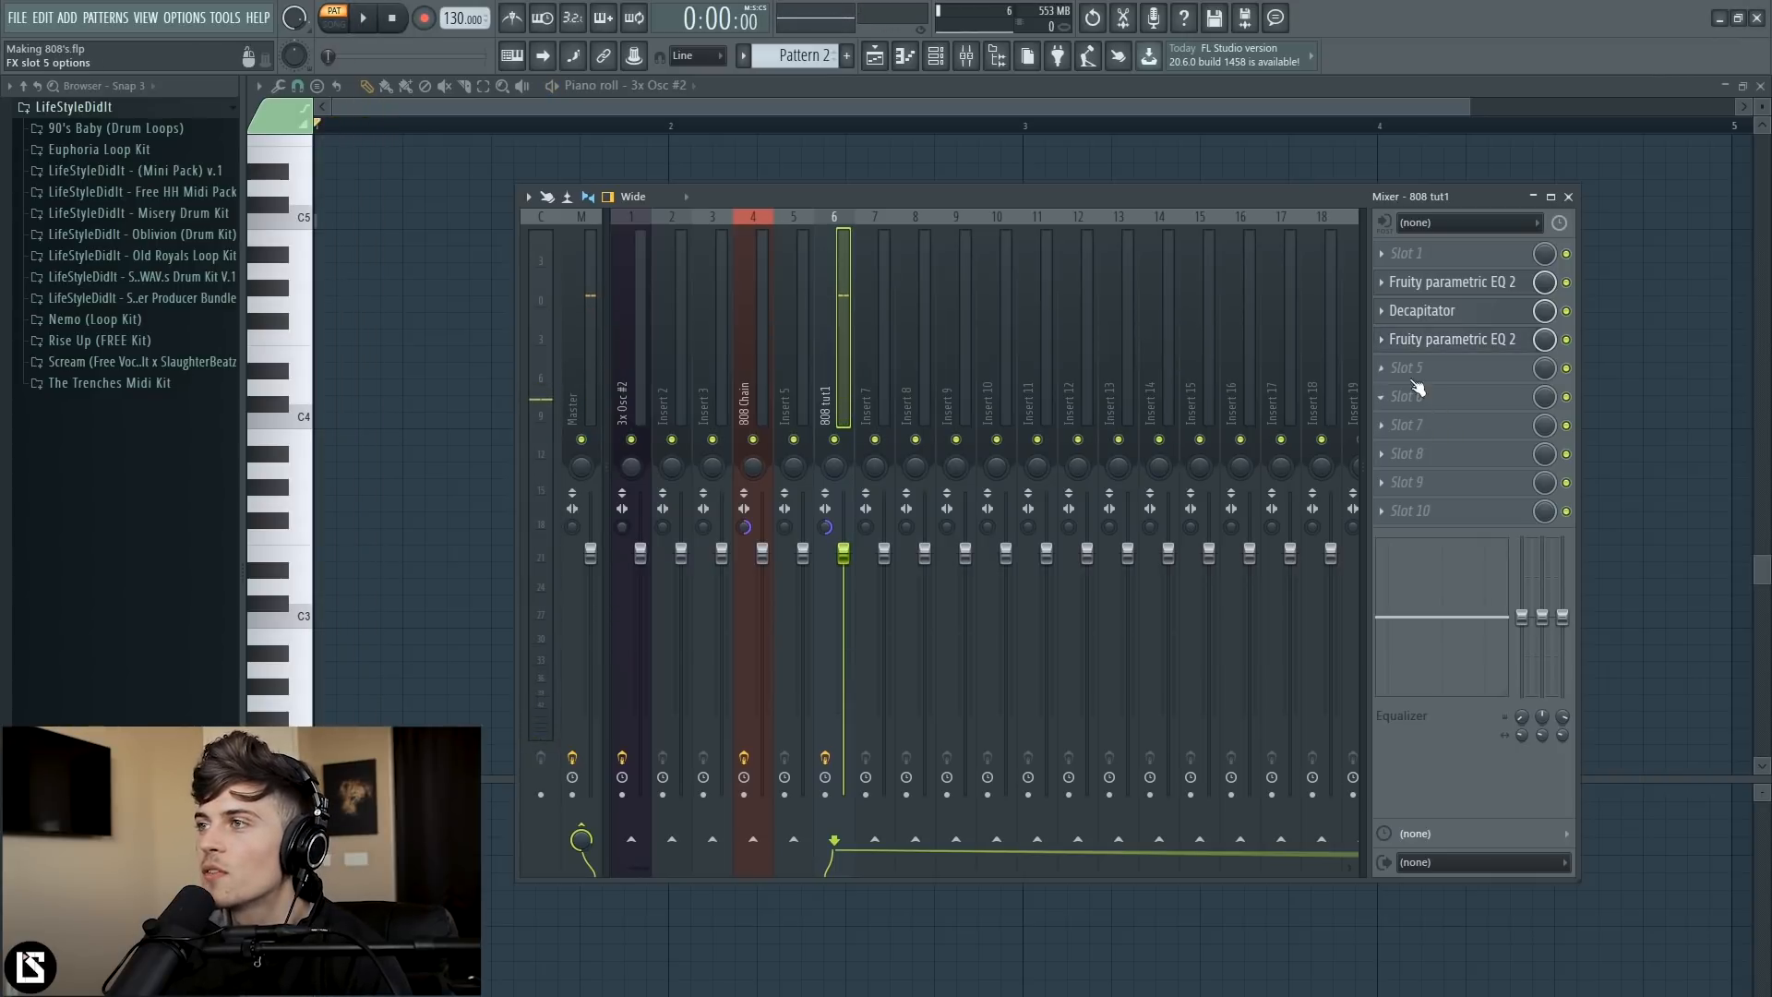
- Add Fruity Fast Dist to slot 5 of the 808 tut1 track and lower its mix between playbacks of the pattern
left_click(1412, 368)
mouse_move(1656, 444)
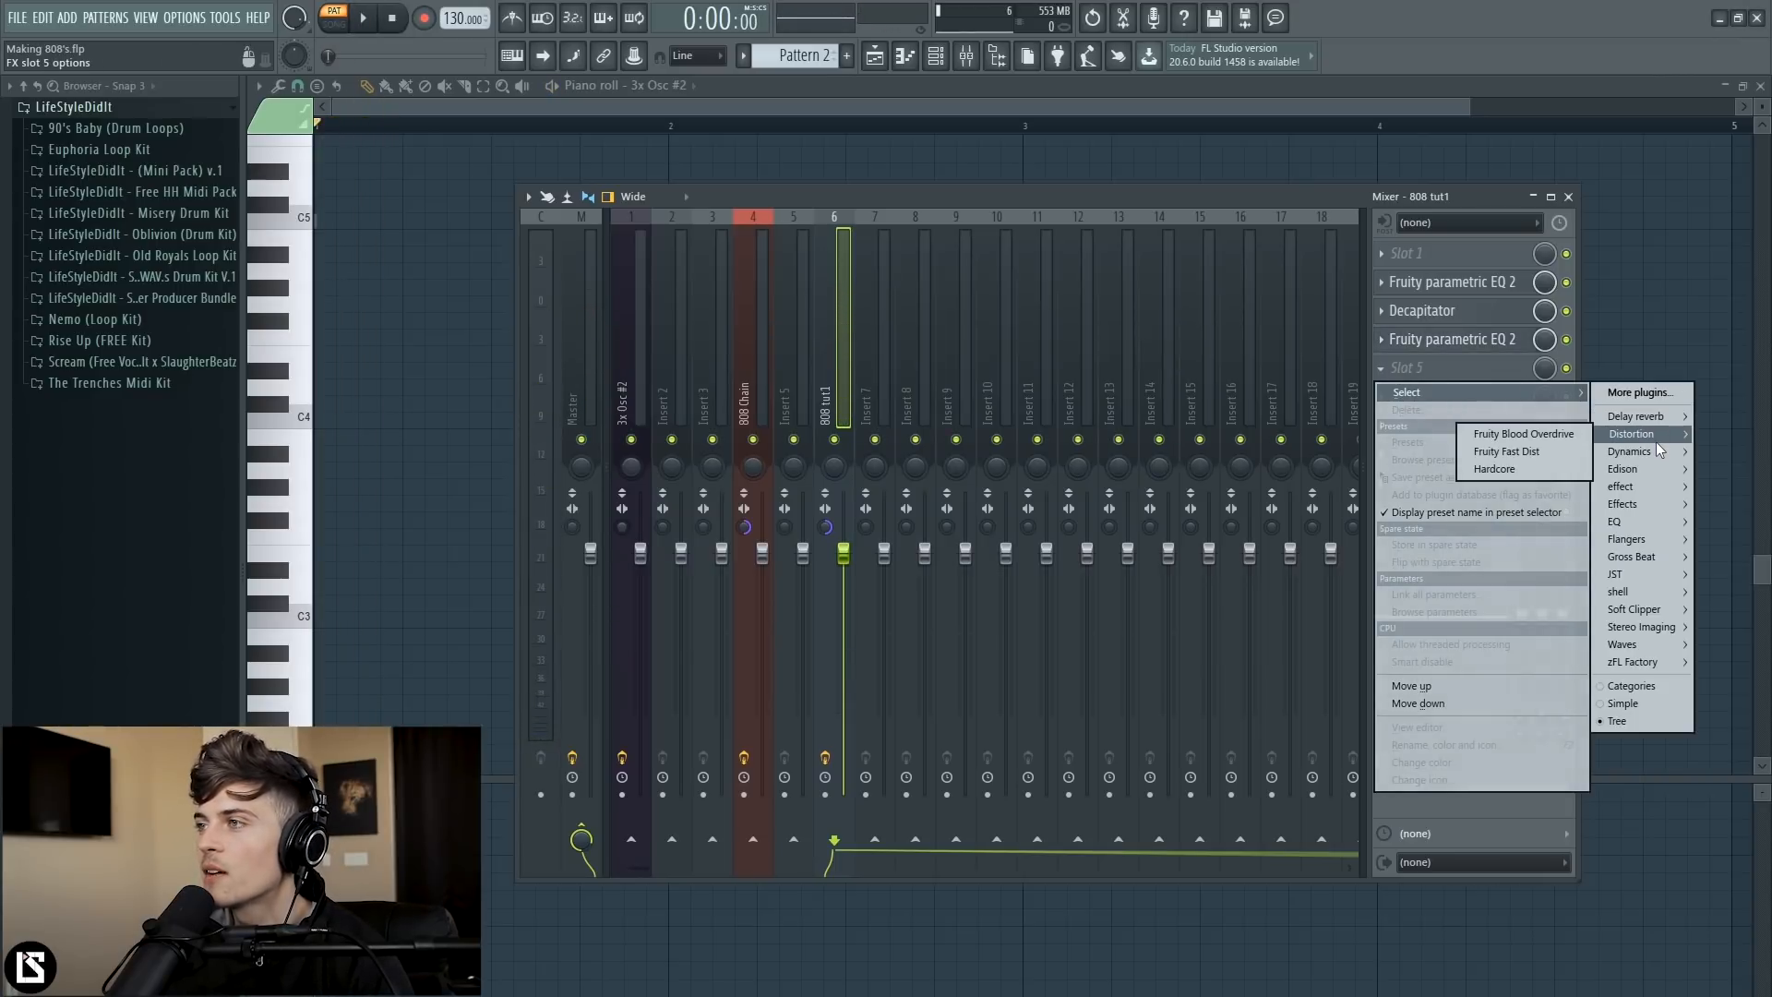
left_click(1539, 453)
left_click_drag(230, 147, 967, 432)
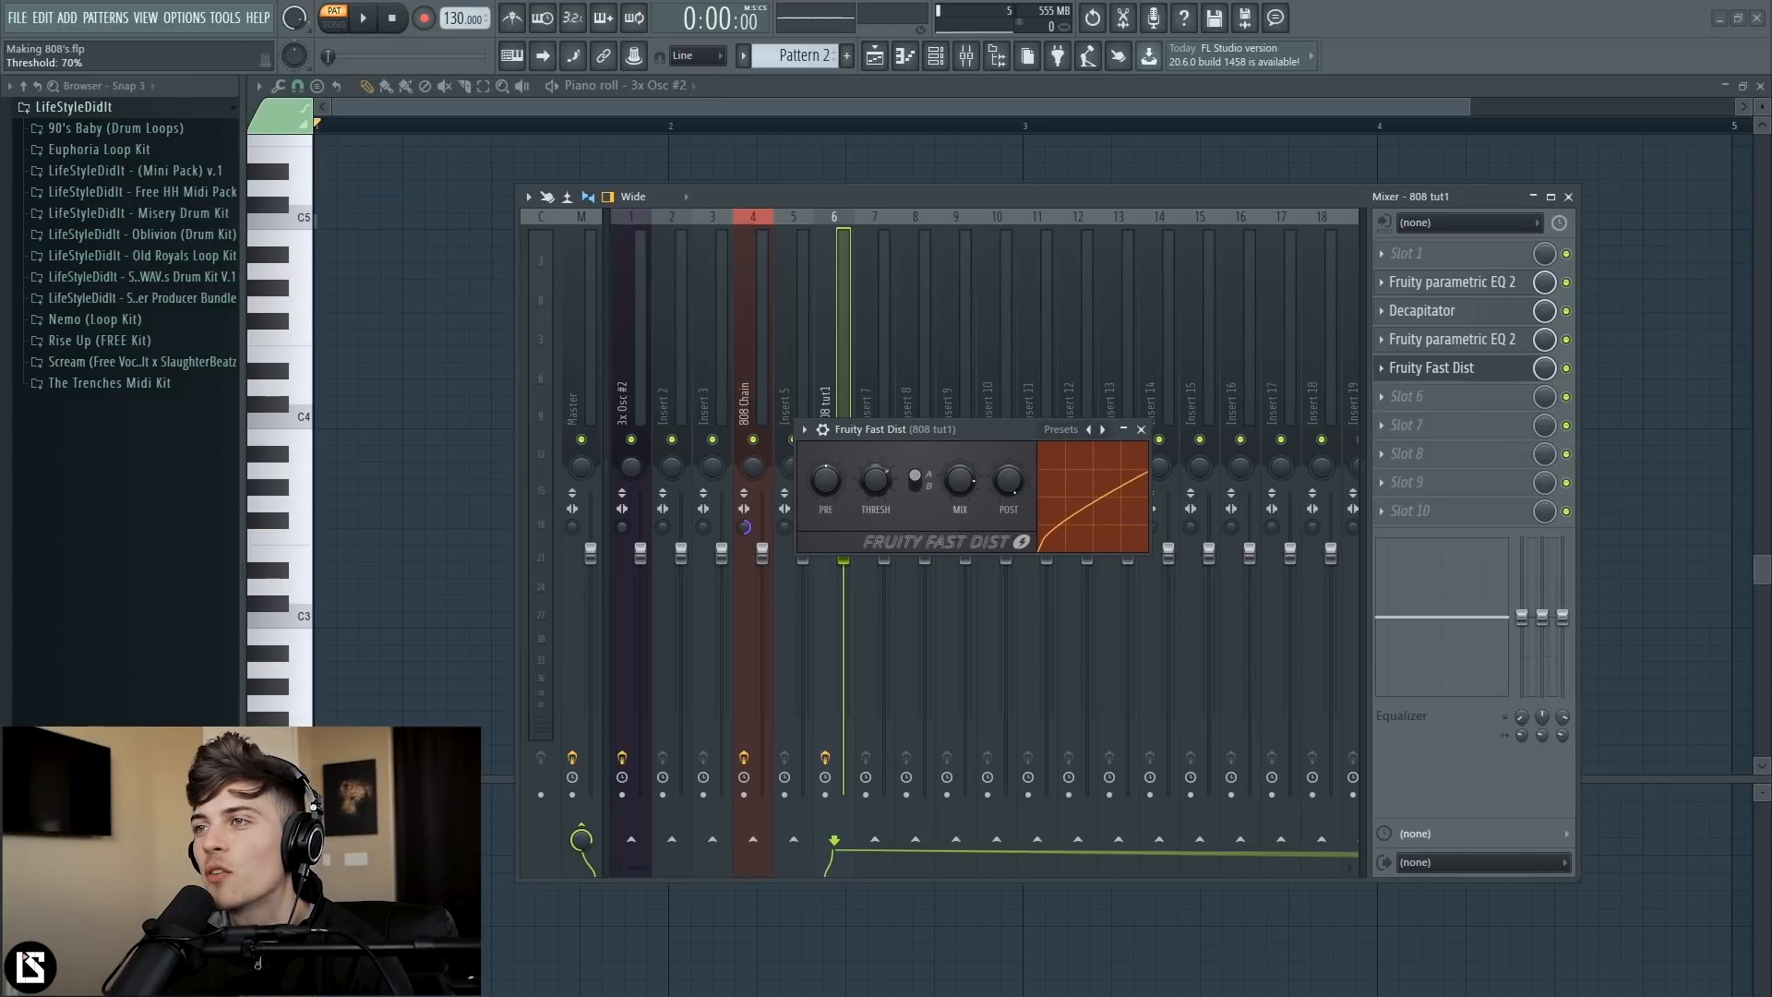
mouse_move(962, 480)
left_mouse_down()
mouse_move(961, 496)
mouse_move(970, 479)
left_mouse_up()
key("space")
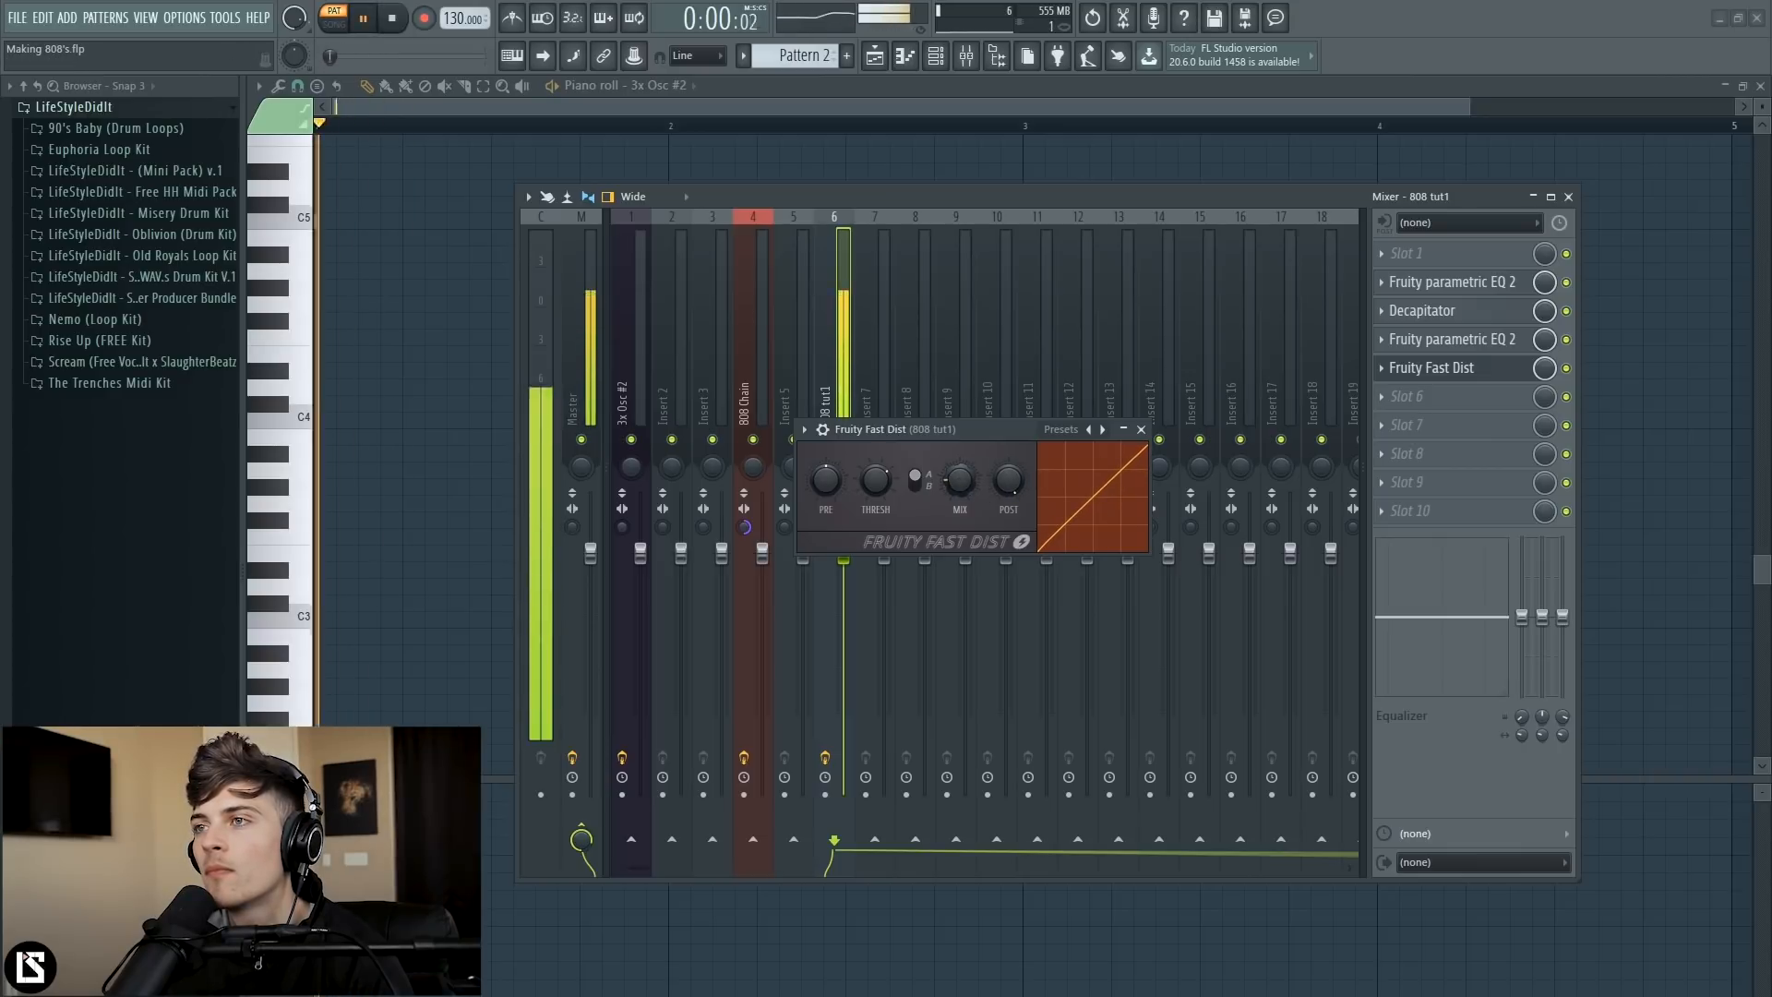
key("space")
key("space")
- Adjust Fruity Fast Dist's threshold, replay the pattern to hear it, and close the plugin
left_click_drag(876, 480, 960, 483)
key("space")
key("space")
key("space")
key("space")
left_click(1142, 431)
key("space")
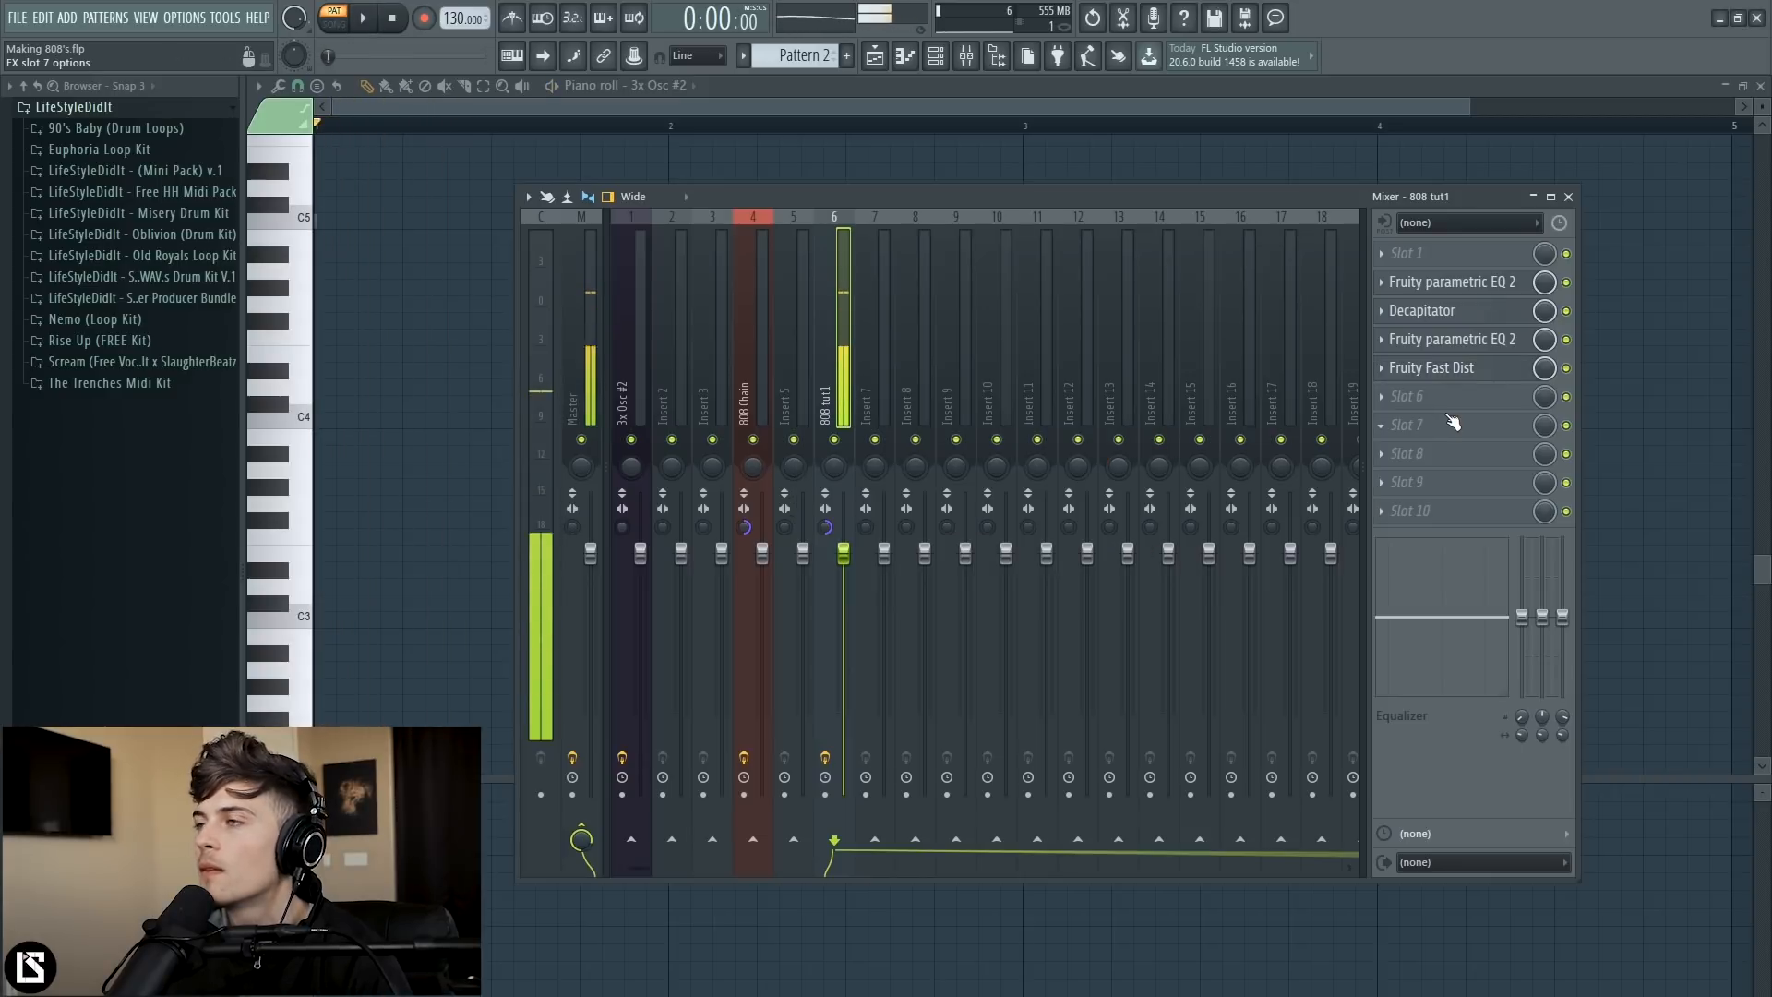
- Reopen Fruity Fast Dist on the 808 tut1 track, readjust its threshold between playbacks, and close it
left_click(1423, 402)
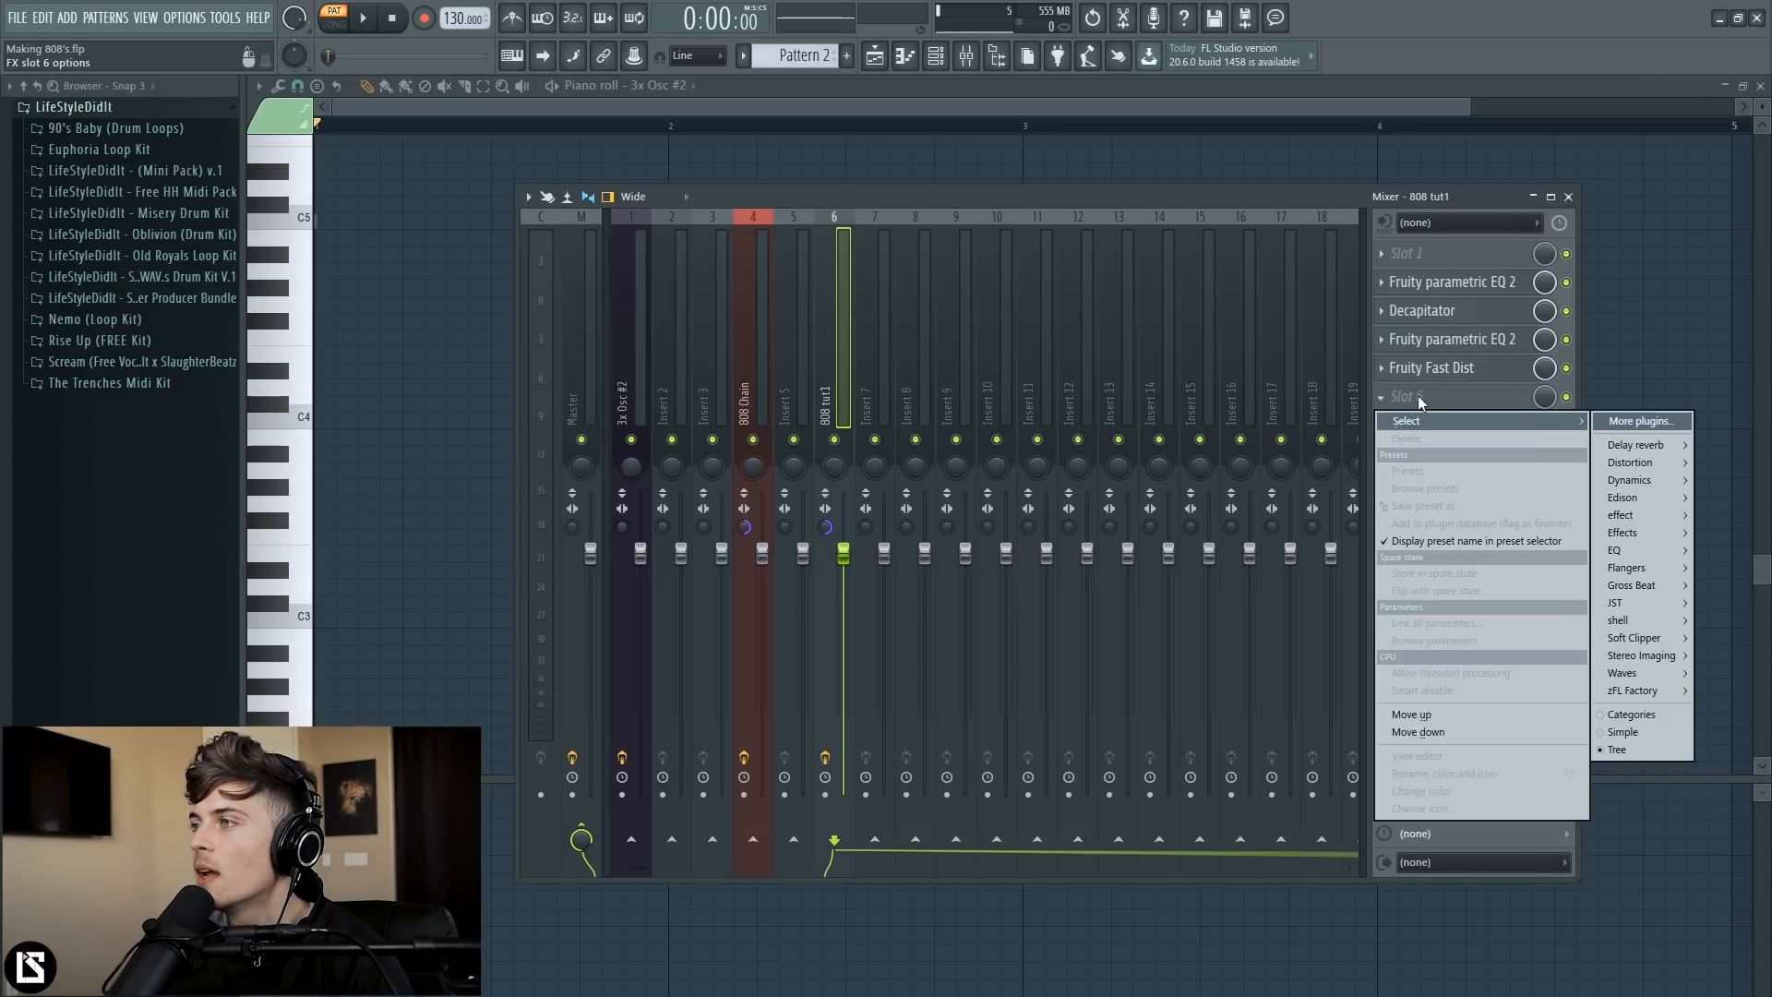
left_click(1425, 399)
left_click(1447, 373)
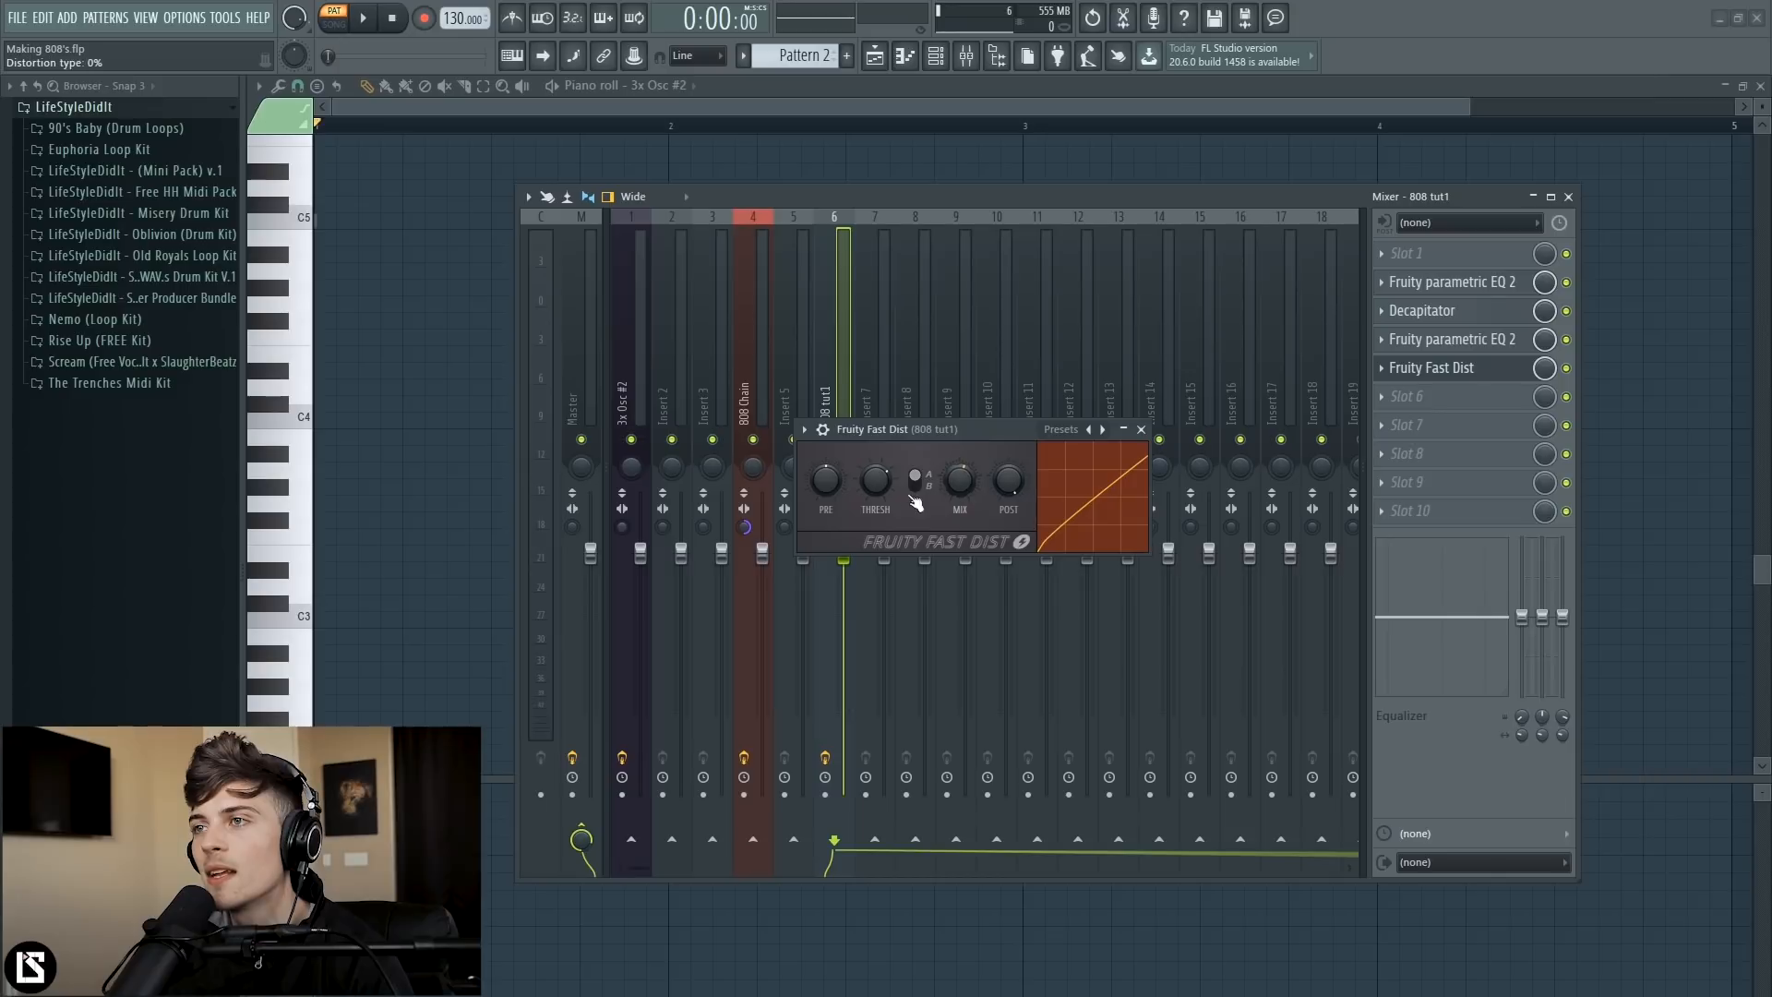
key("space")
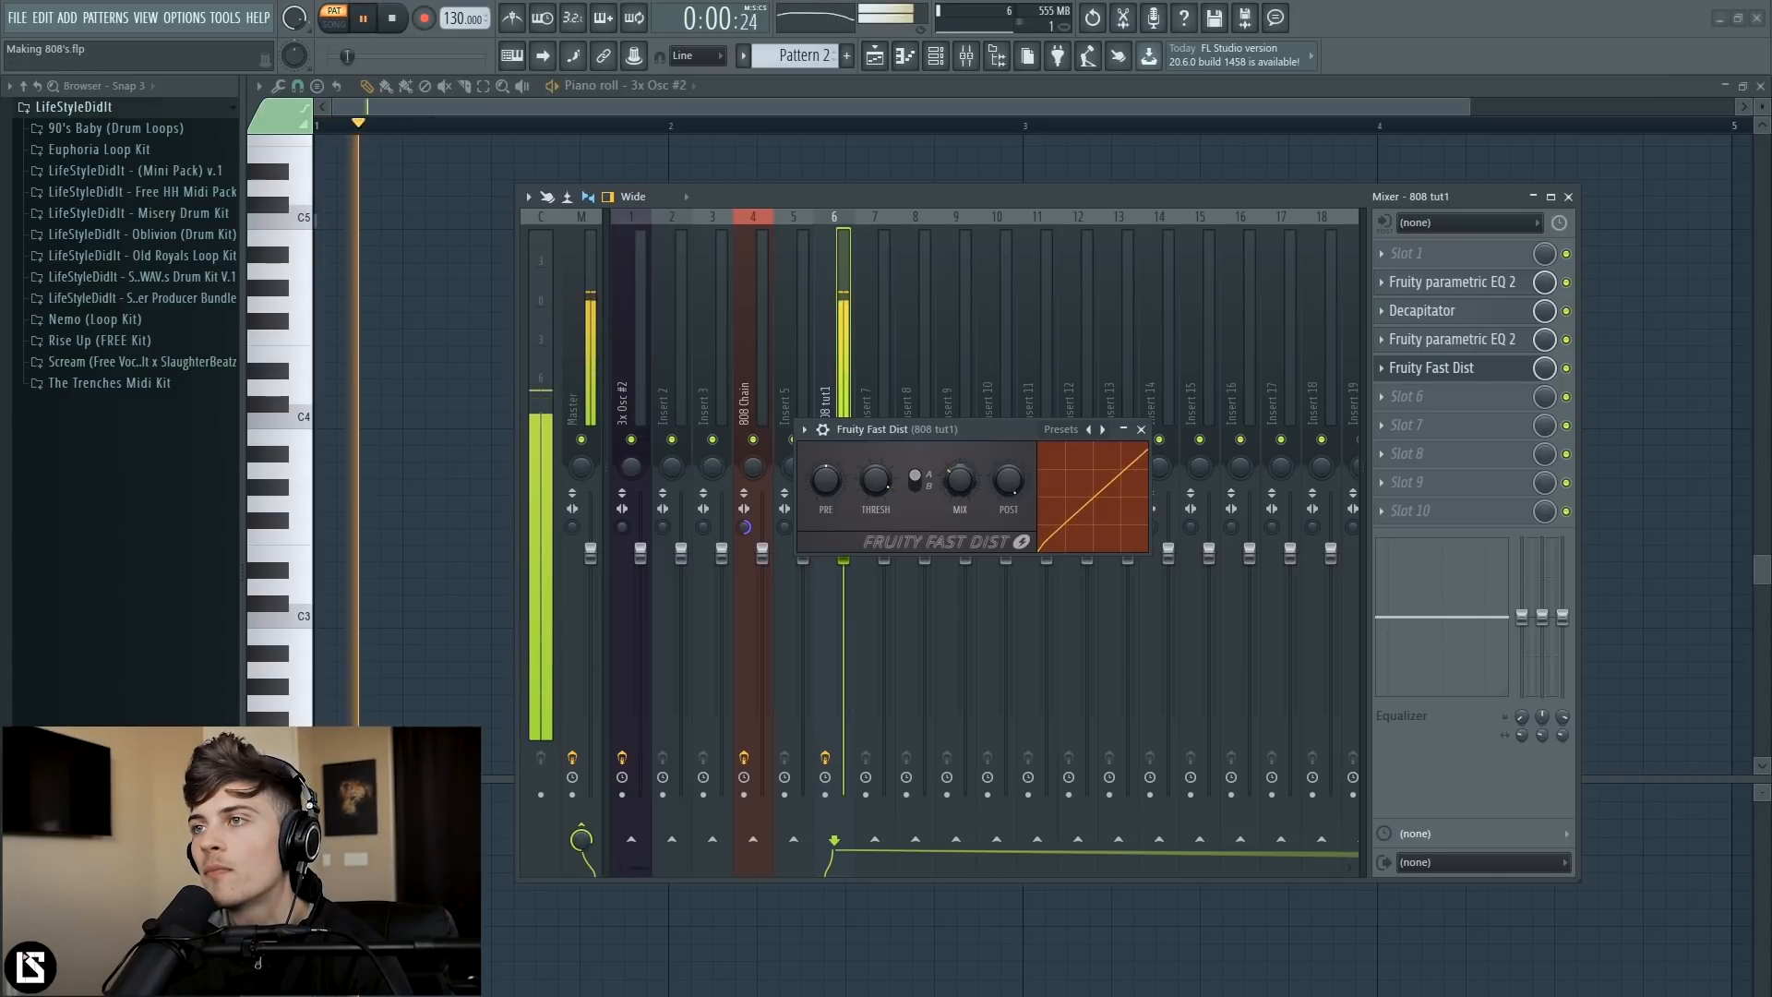
key("space")
key("space")
key("space")
key("space")
left_click_drag(875, 480, 875, 510)
key("space")
key("space")
key("space")
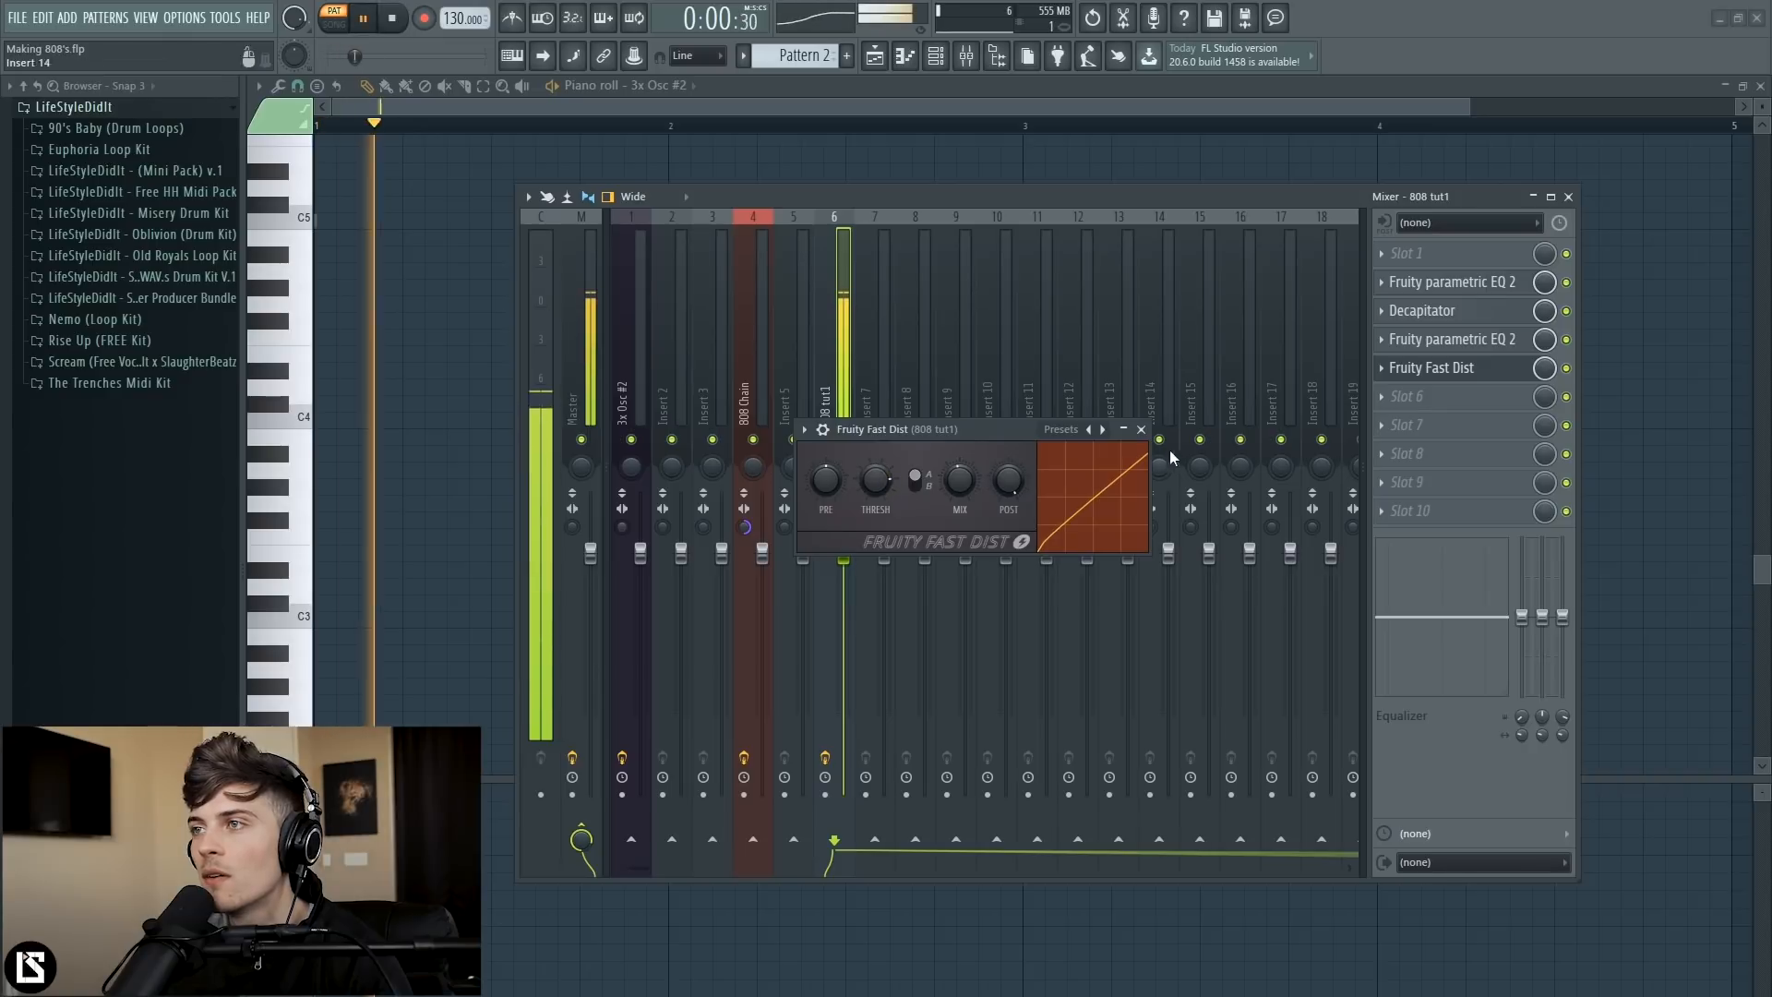
key("space")
left_click(1140, 429)
- Add Fruity parametric EQ 2 to slot 6 and pull band 7 fully down to cut the highs, checking it with playback
left_click(1443, 400)
mouse_move(1642, 553)
left_click(1539, 552)
left_click_drag(413, 317, 376, 351)
left_click_drag(345, 174, 878, 260)
left_click_drag(910, 438, 850, 482)
key("space")
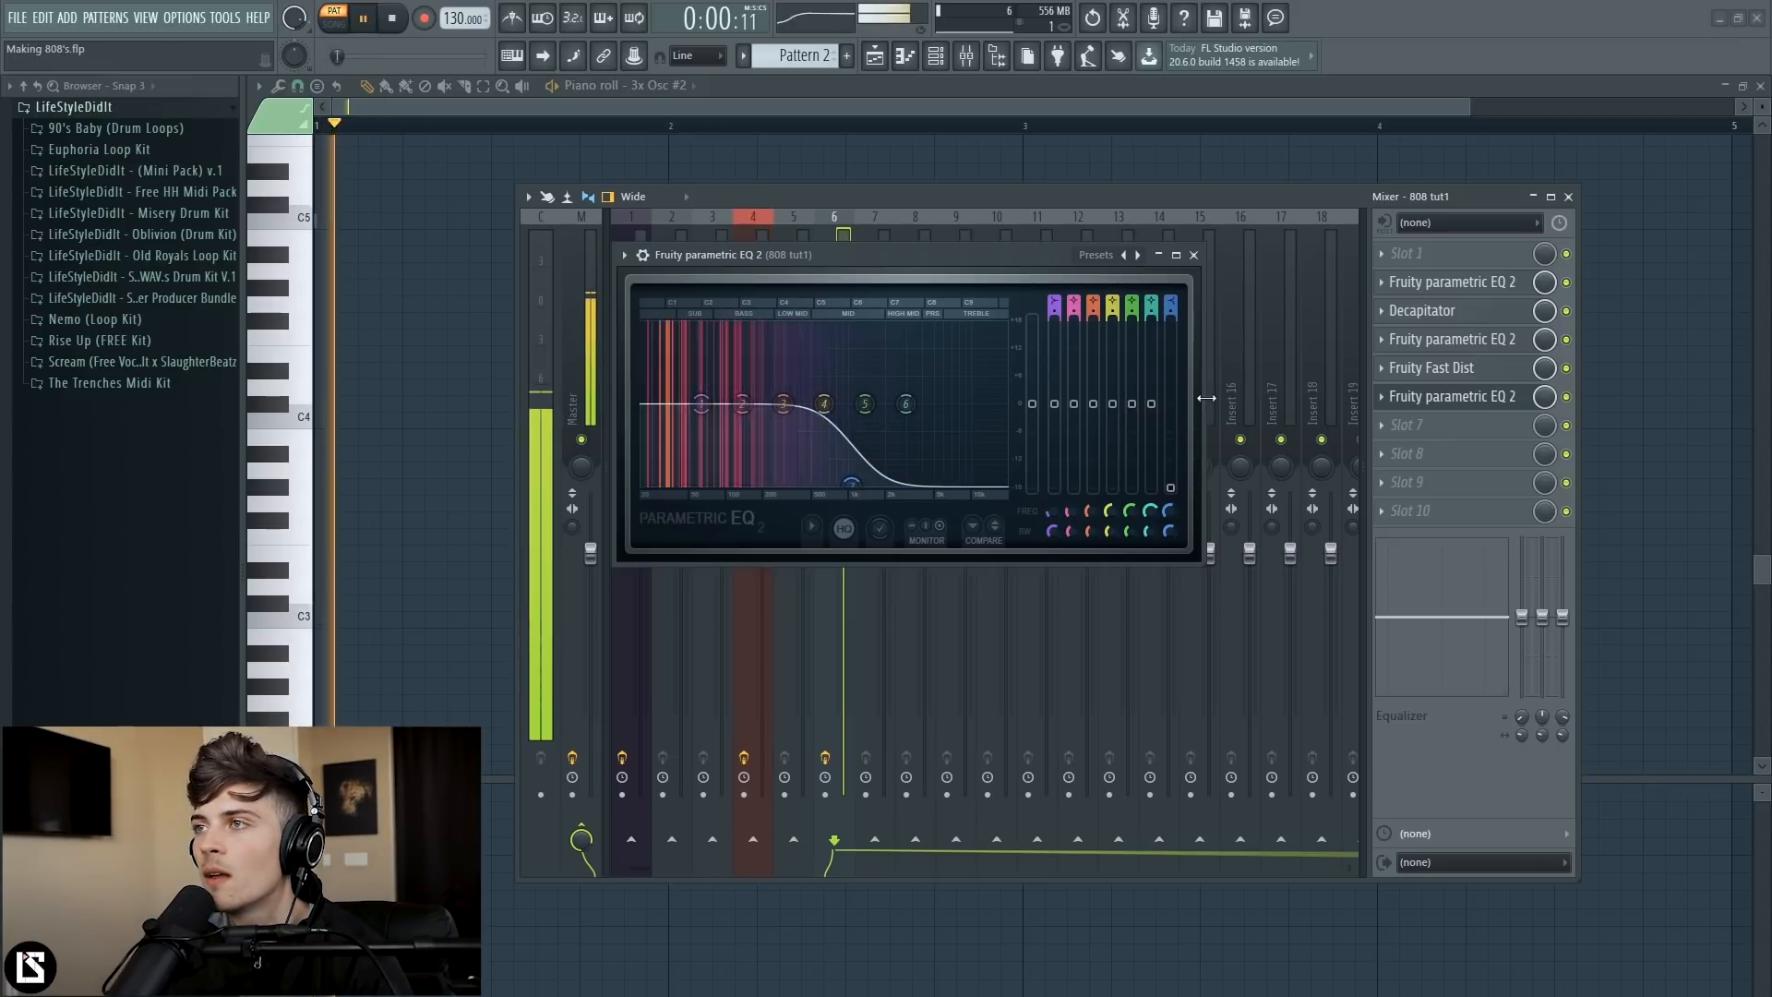
key("space")
- Change band 7 of the slot 6 EQ to a steeper low pass and set its cutoff to about 1800 Hz
left_click_drag(1168, 294, 1168, 306)
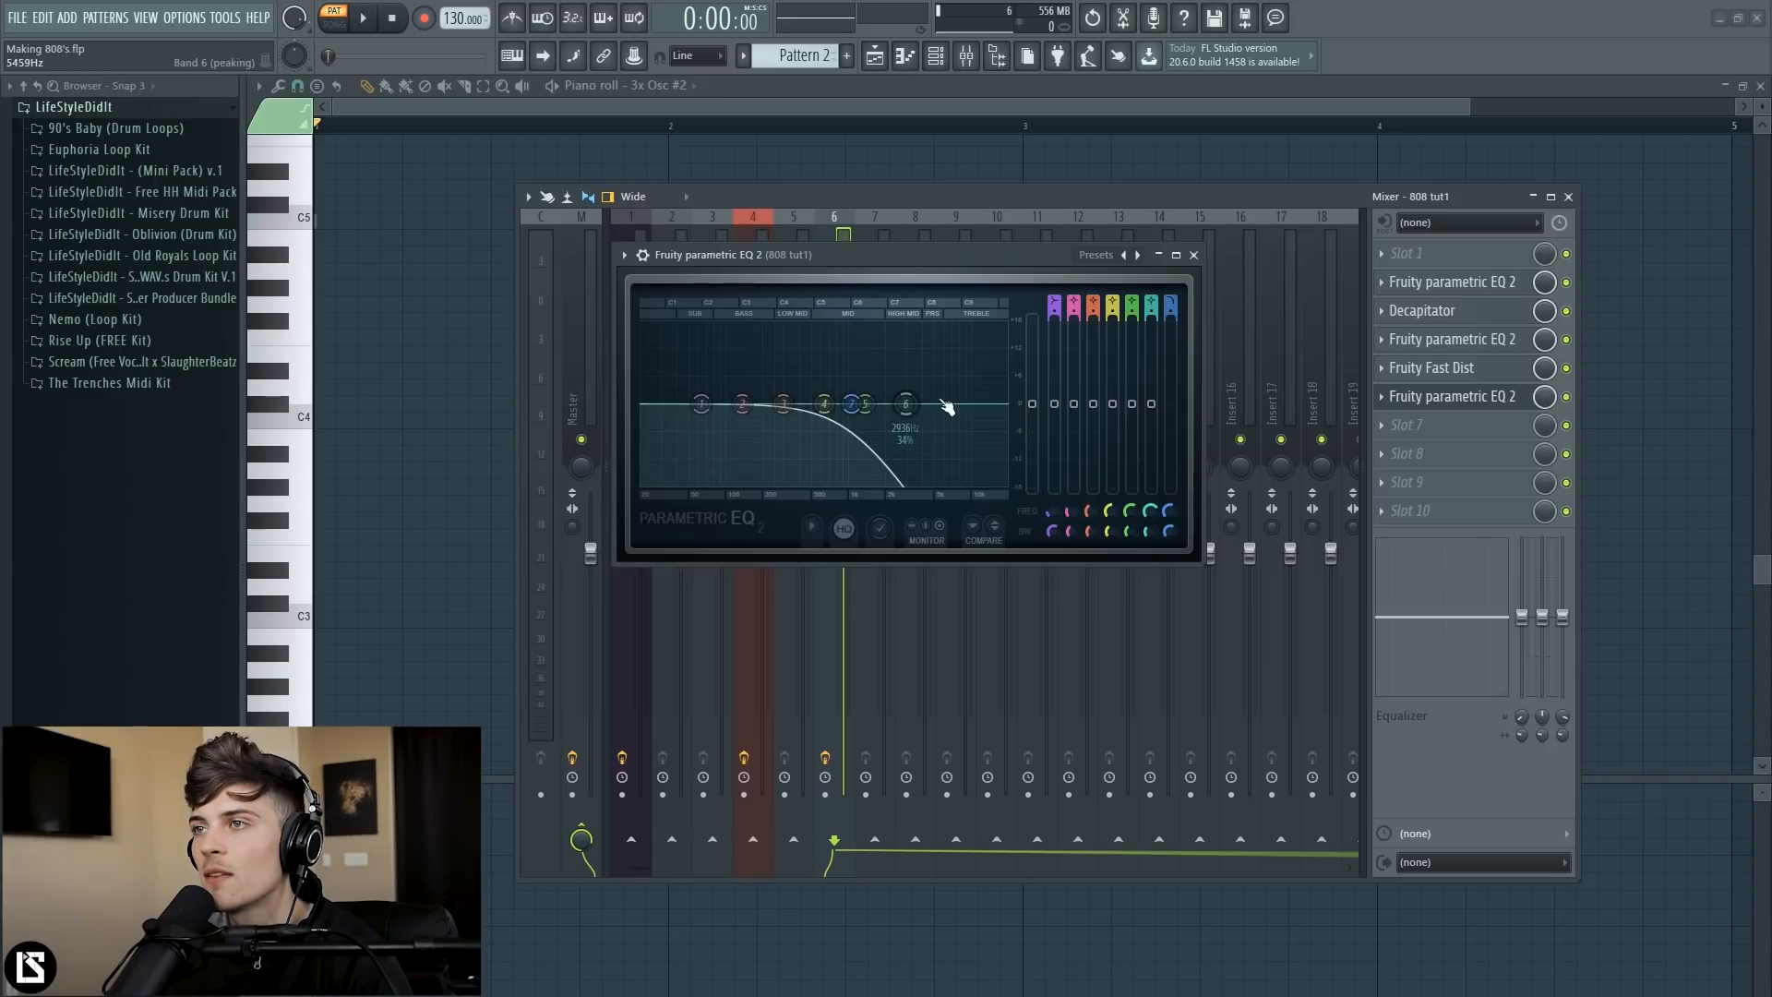
left_click_drag(905, 404, 951, 405)
key("space")
key("space")
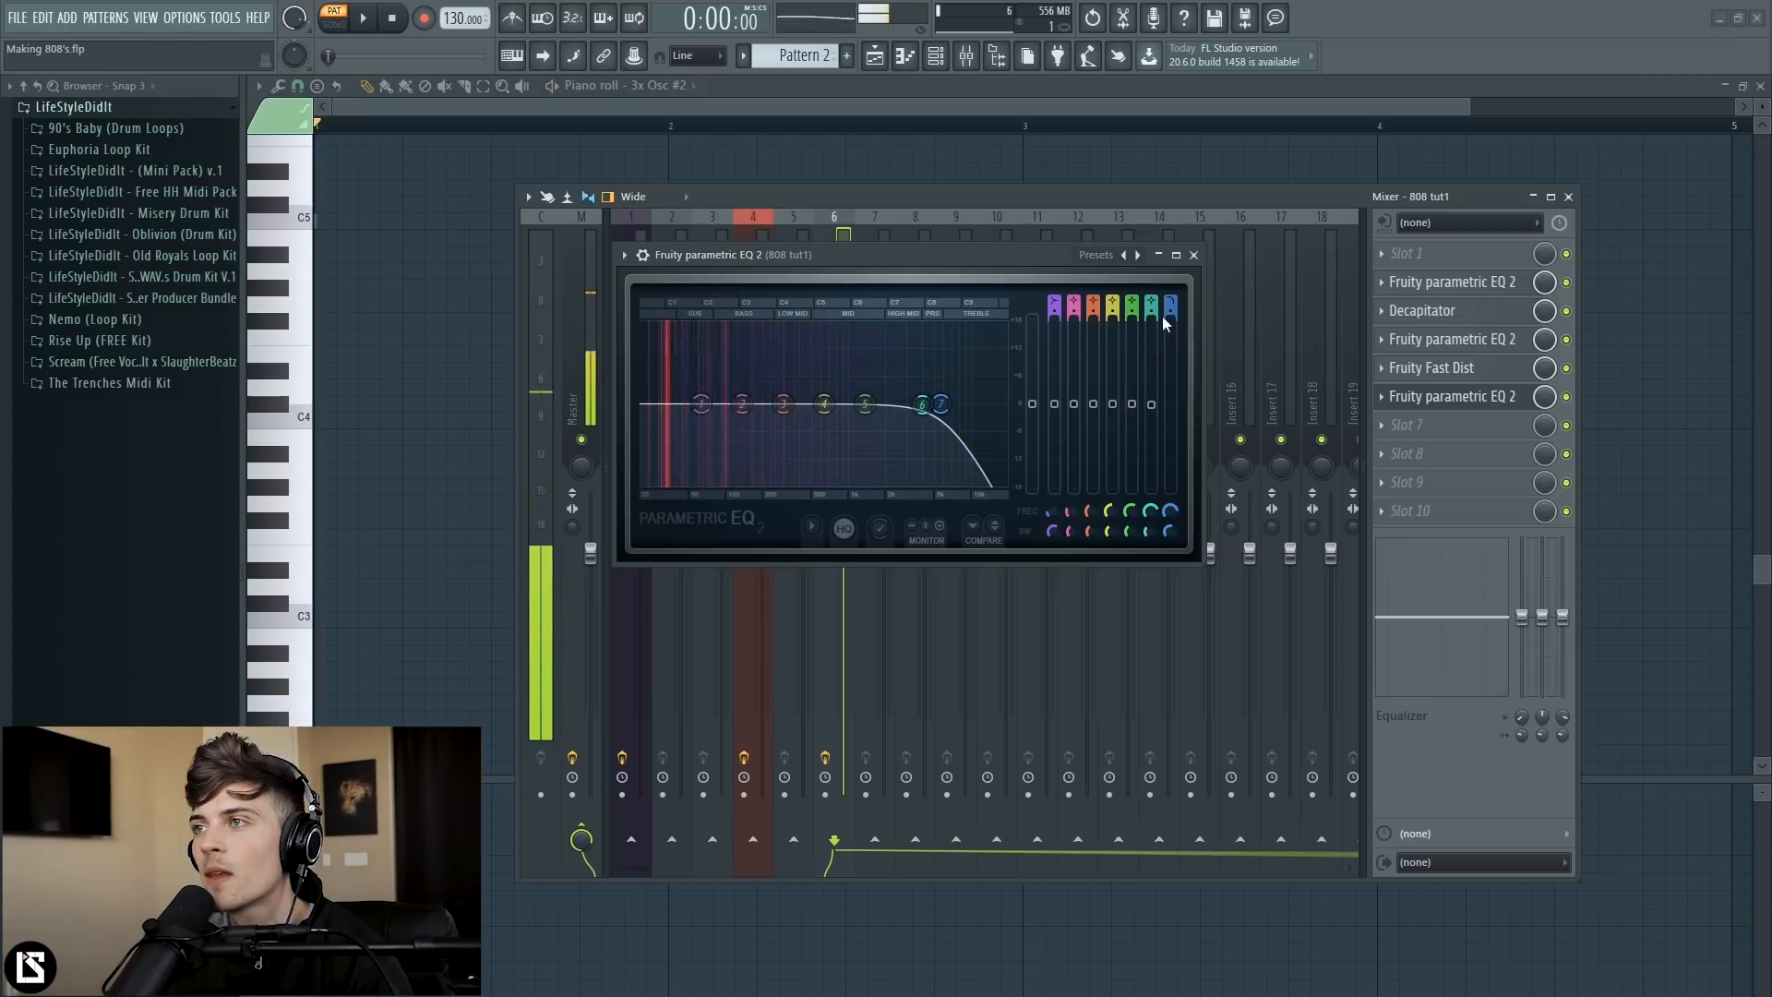
left_click_drag(1167, 315, 1167, 310)
left_click_drag(959, 404, 900, 404)
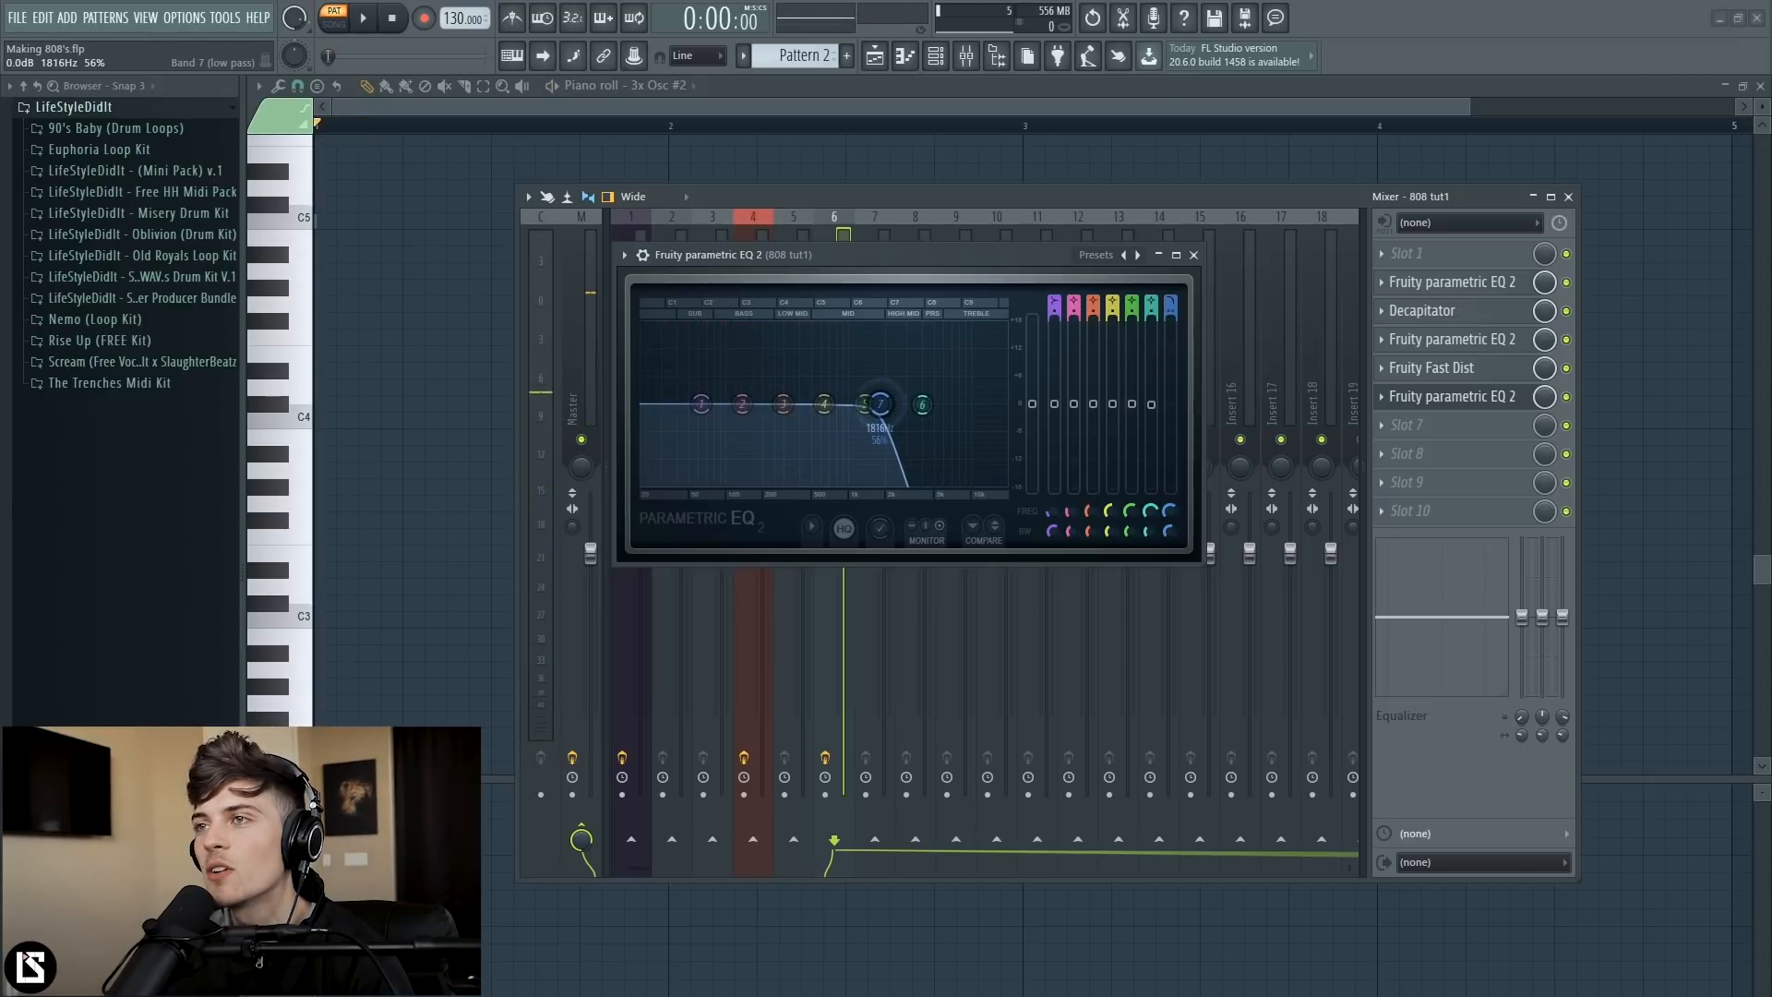
- Fine-tune band 7's low-pass slope and cutoff between playbacks of the pattern, and close the EQ
key("space")
mouse_move(856, 404)
left_mouse_down()
mouse_move(830, 404)
mouse_move(860, 404)
left_mouse_up()
key("space")
key("space")
key("space")
left_click_drag(1170, 303, 1168, 308)
left_click_drag(861, 406, 875, 404)
key("space")
key("space")
left_click(1193, 255)
- Add a slight fade-out to the 808 tut1 channel's sample and close its sampler settings
left_click(945, 62)
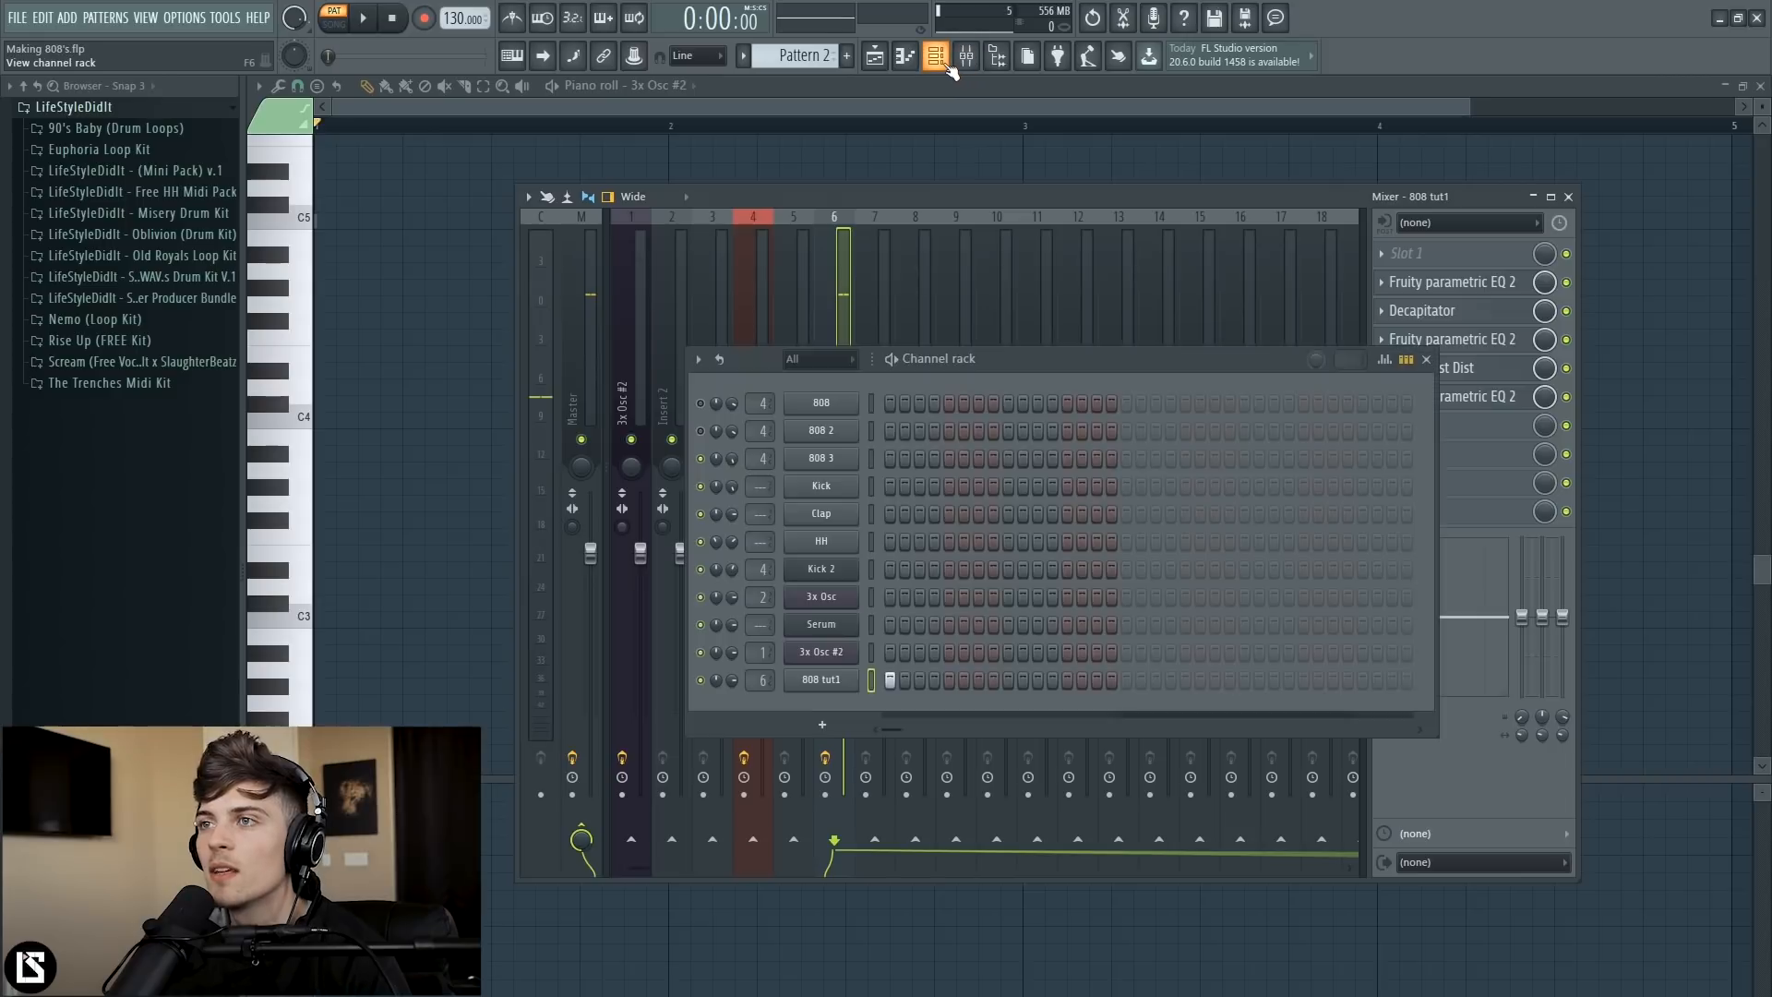
left_click(821, 679)
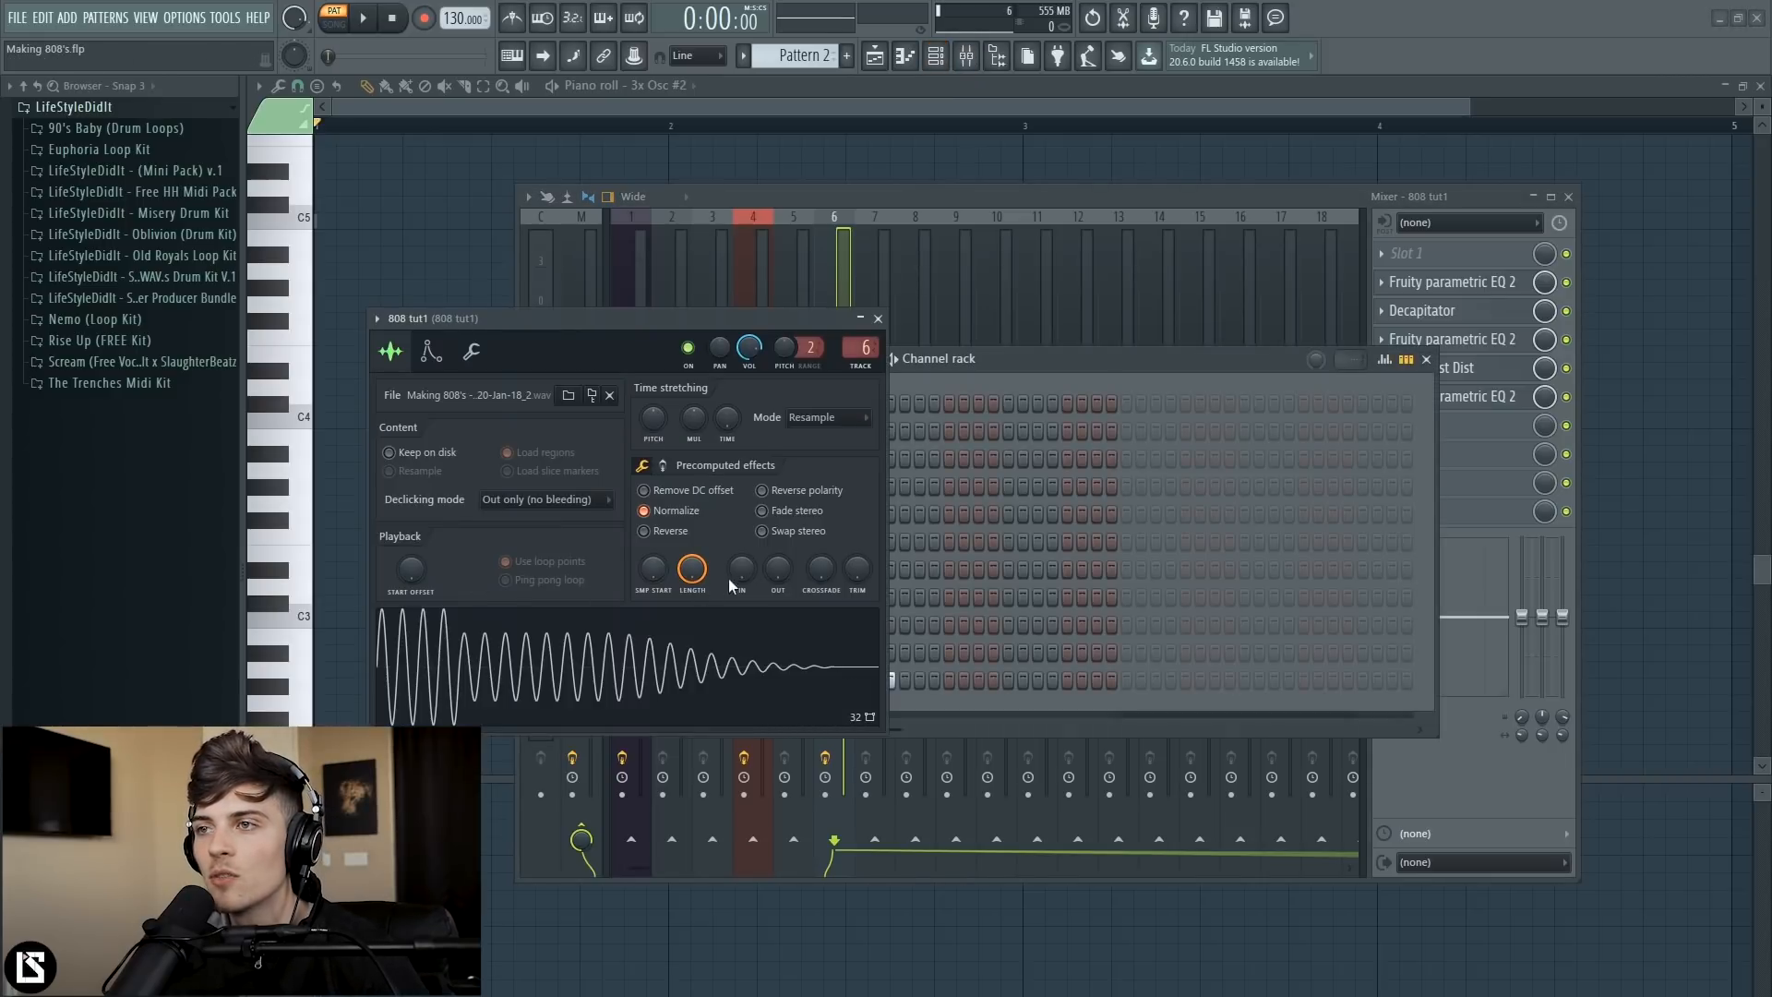
left_click_drag(778, 568, 778, 557)
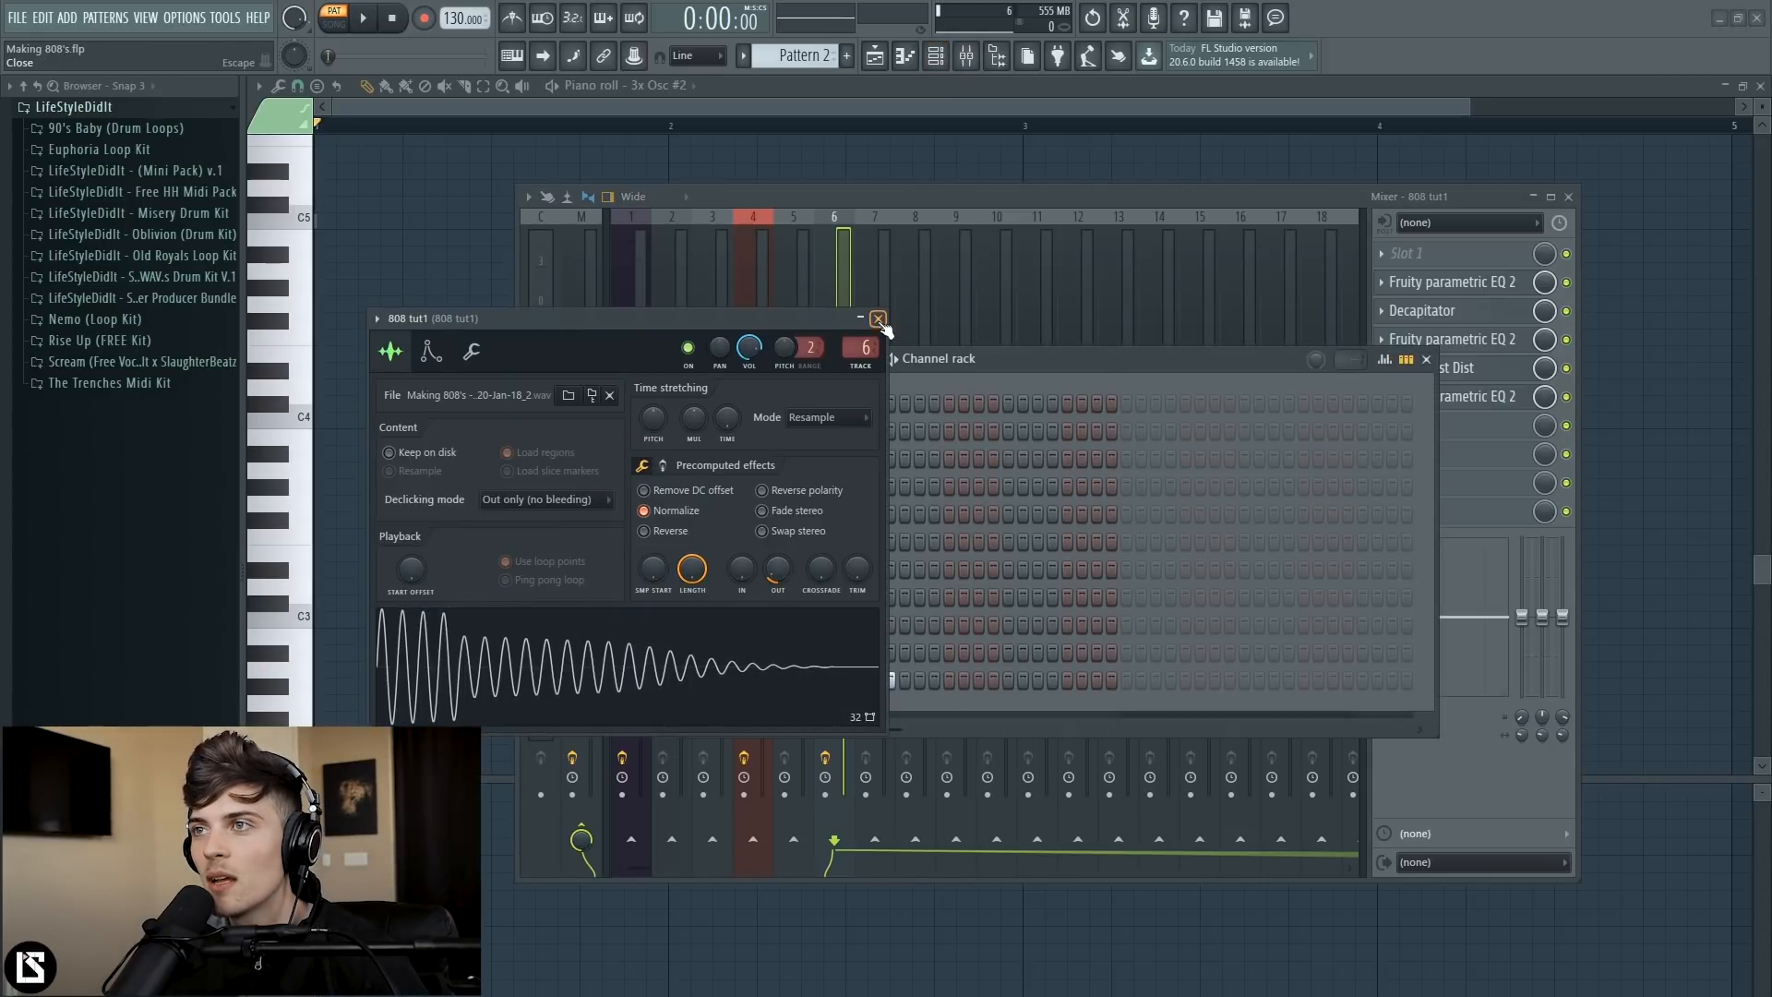
left_click(878, 319)
- In Pattern 1, set the 808 tut1 channel to cut itself and paste the 808 3 channel's notes into it
key("KP_Subtract")
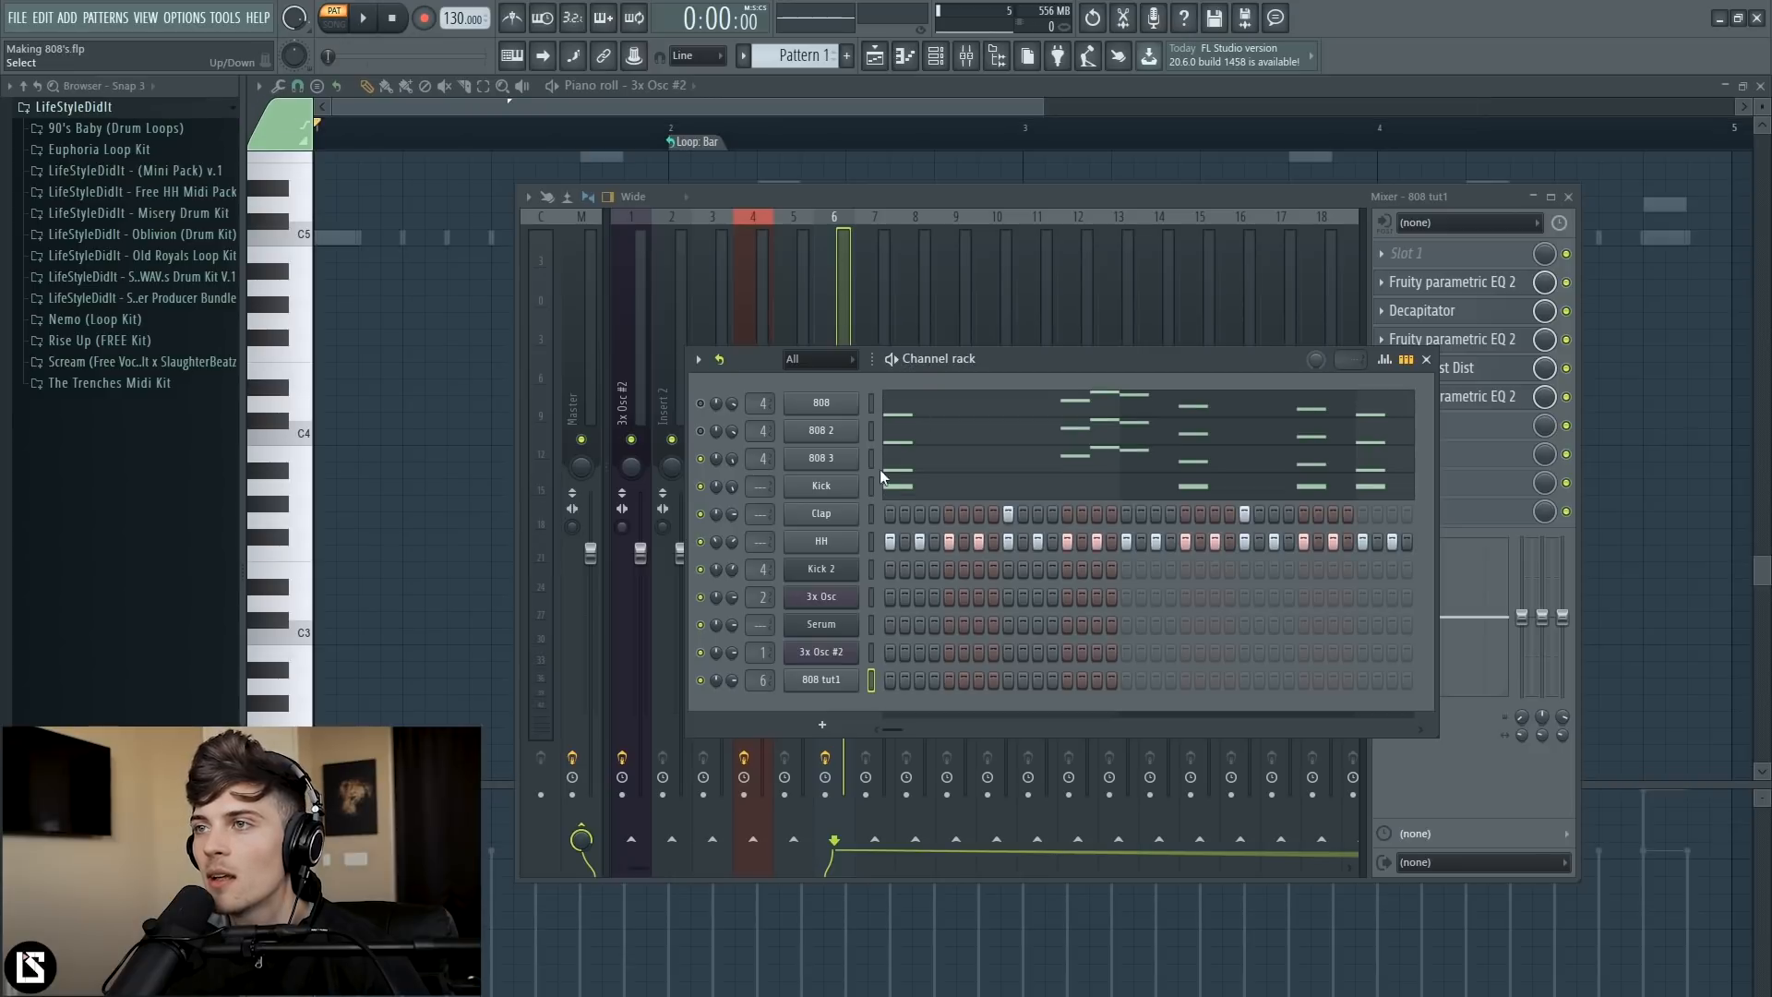
right_click(855, 674)
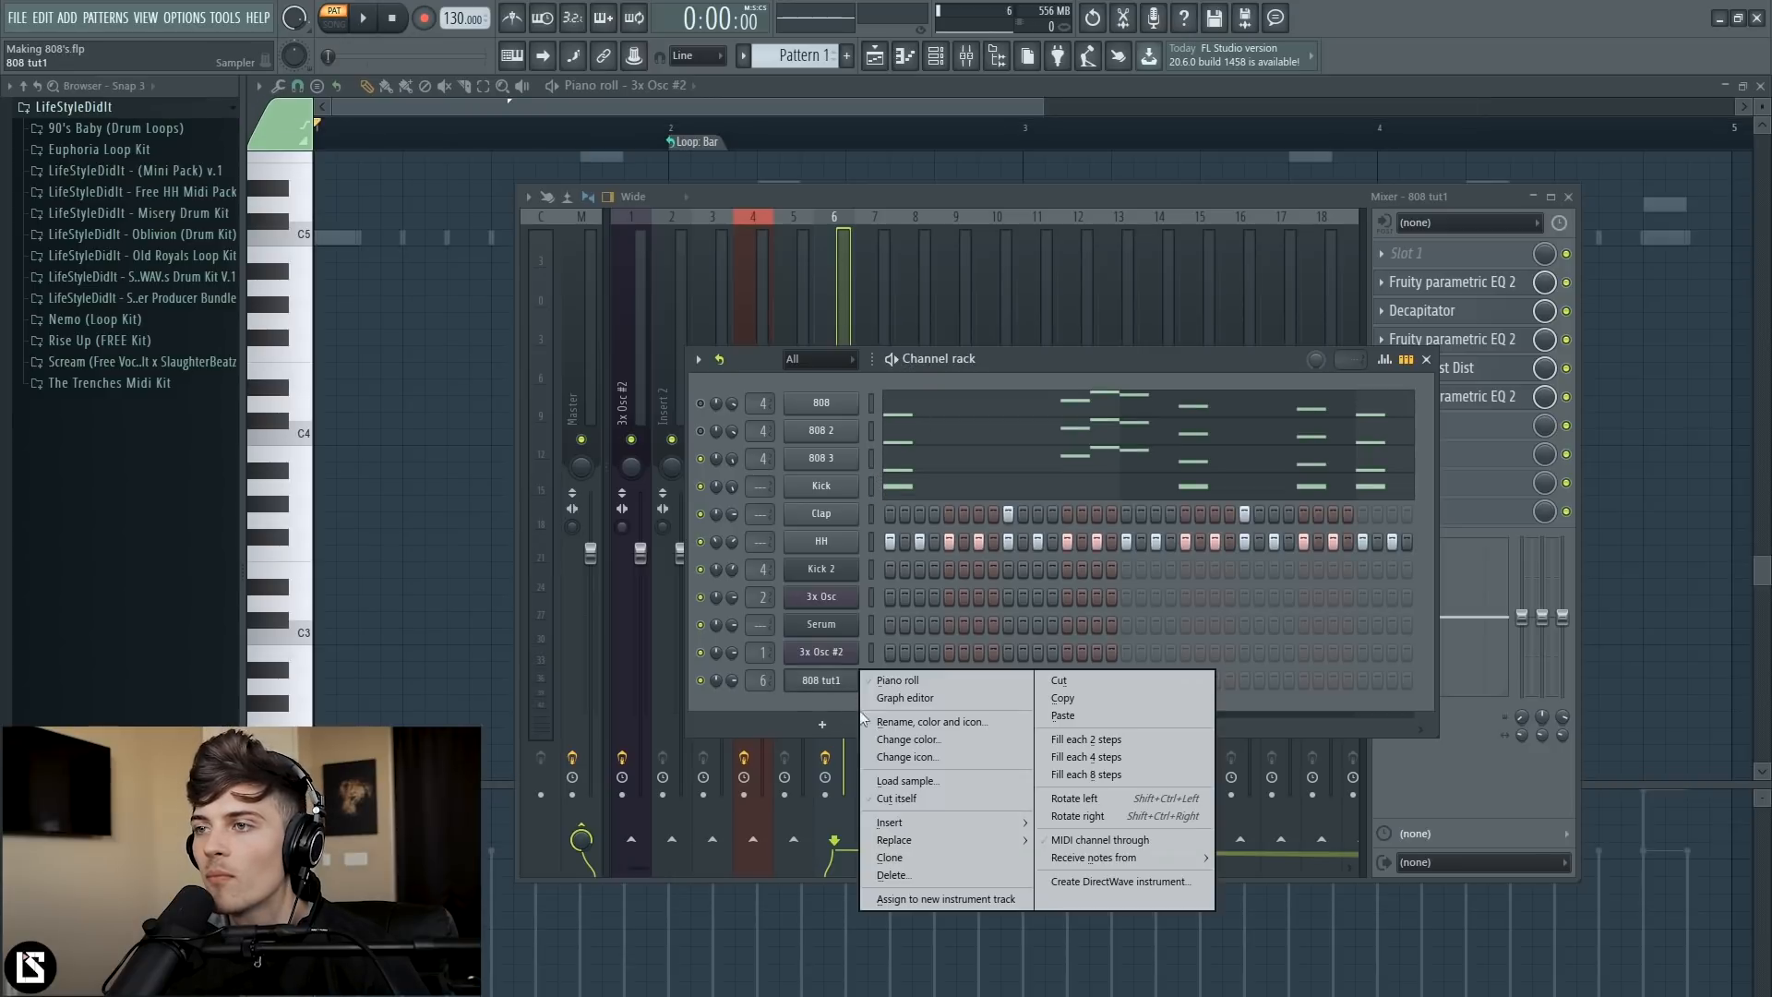
left_click(889, 804)
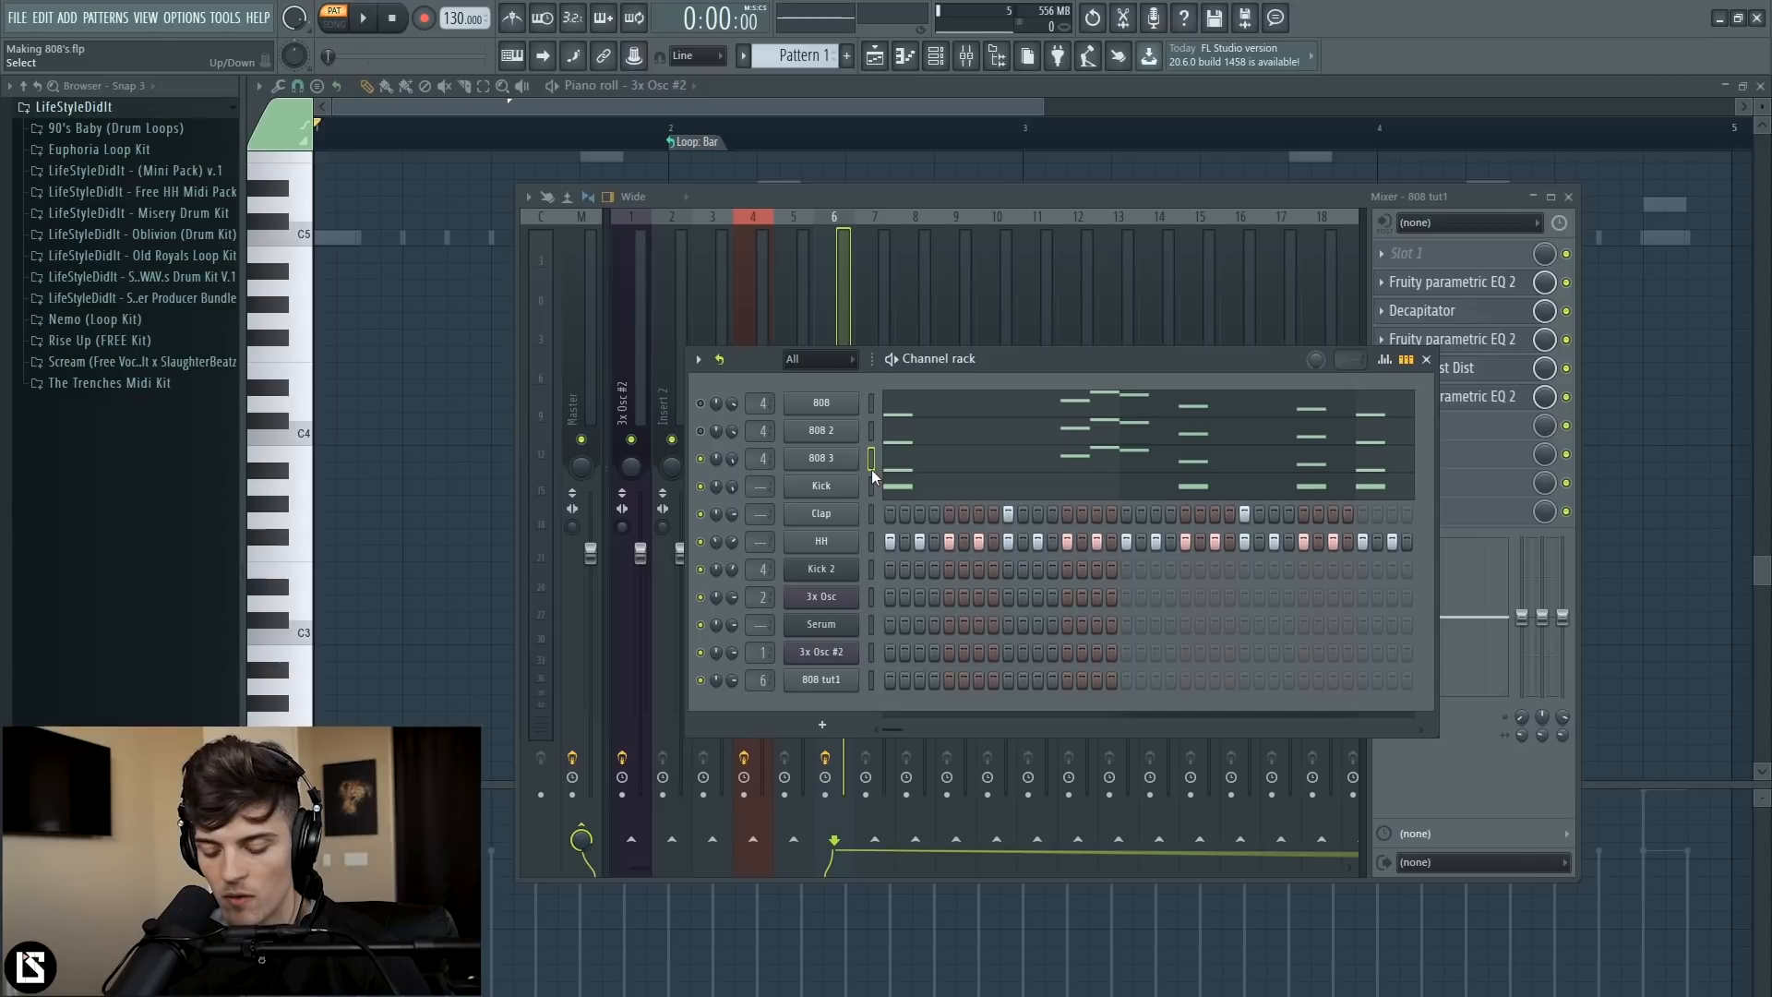
key("ctrl+v")
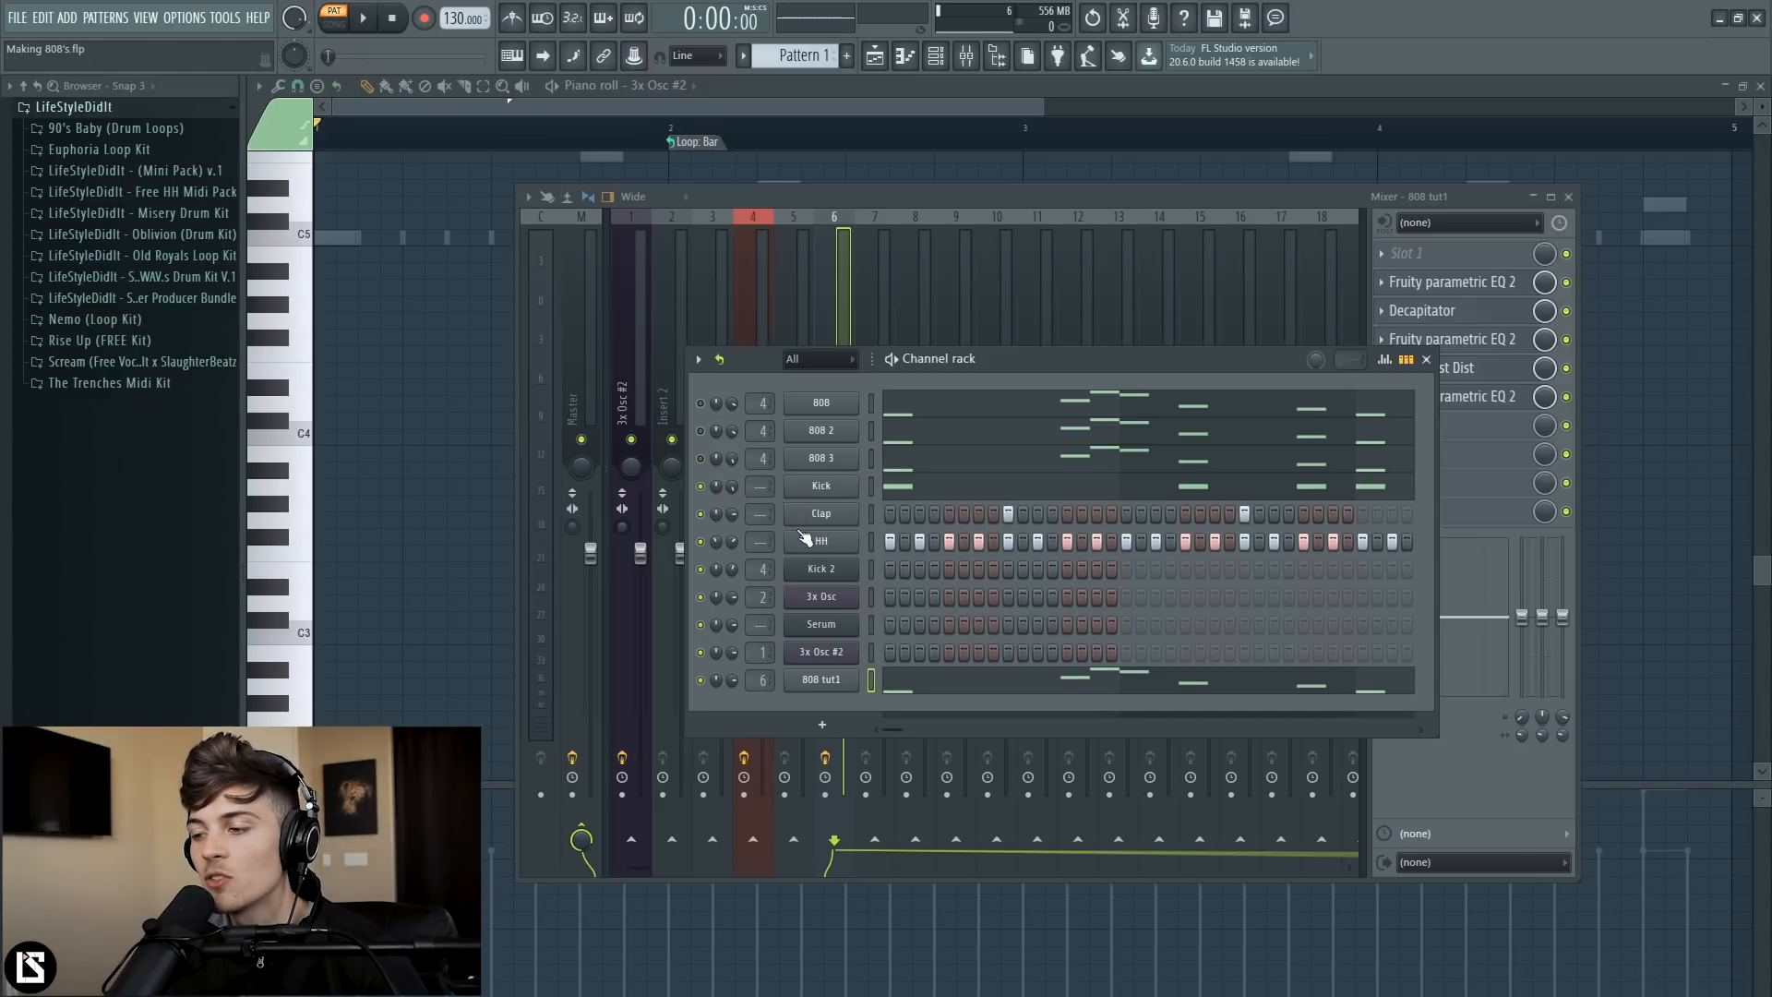
- Play Pattern 1 with the new 808 and lower the Fruity Fast Dist slot's mix level on the 808 tut1 track
key("F6")
key("space")
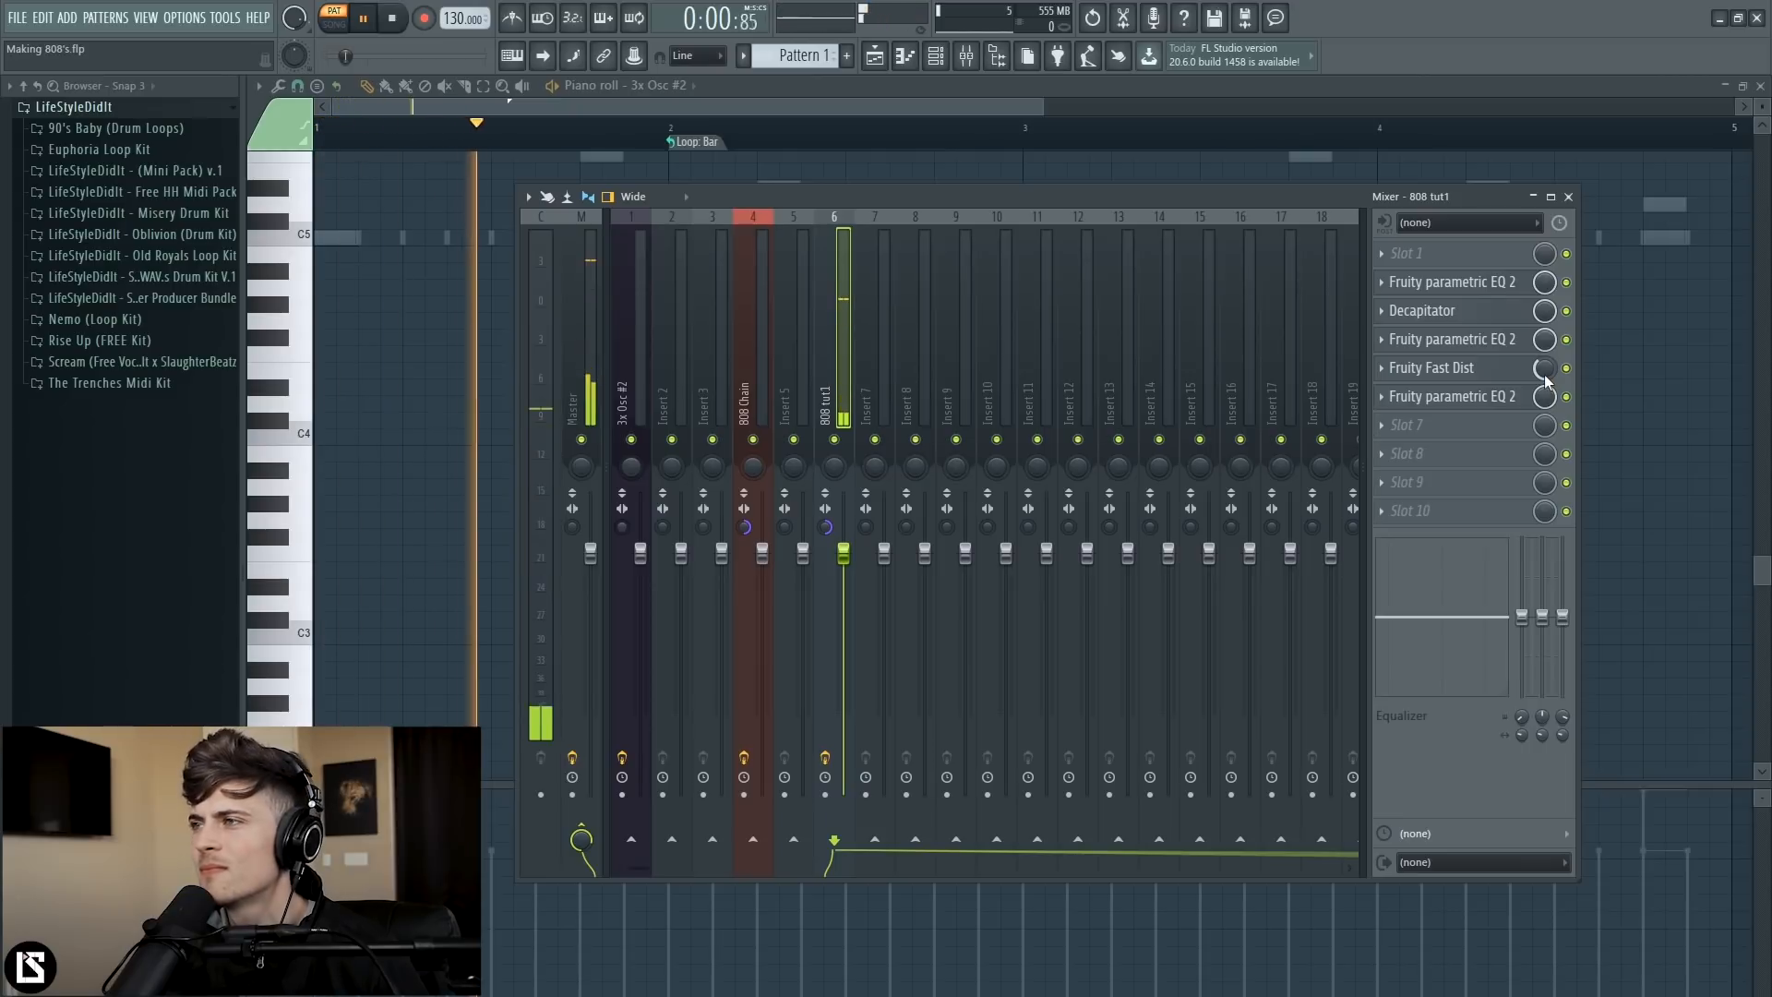
left_click(938, 63)
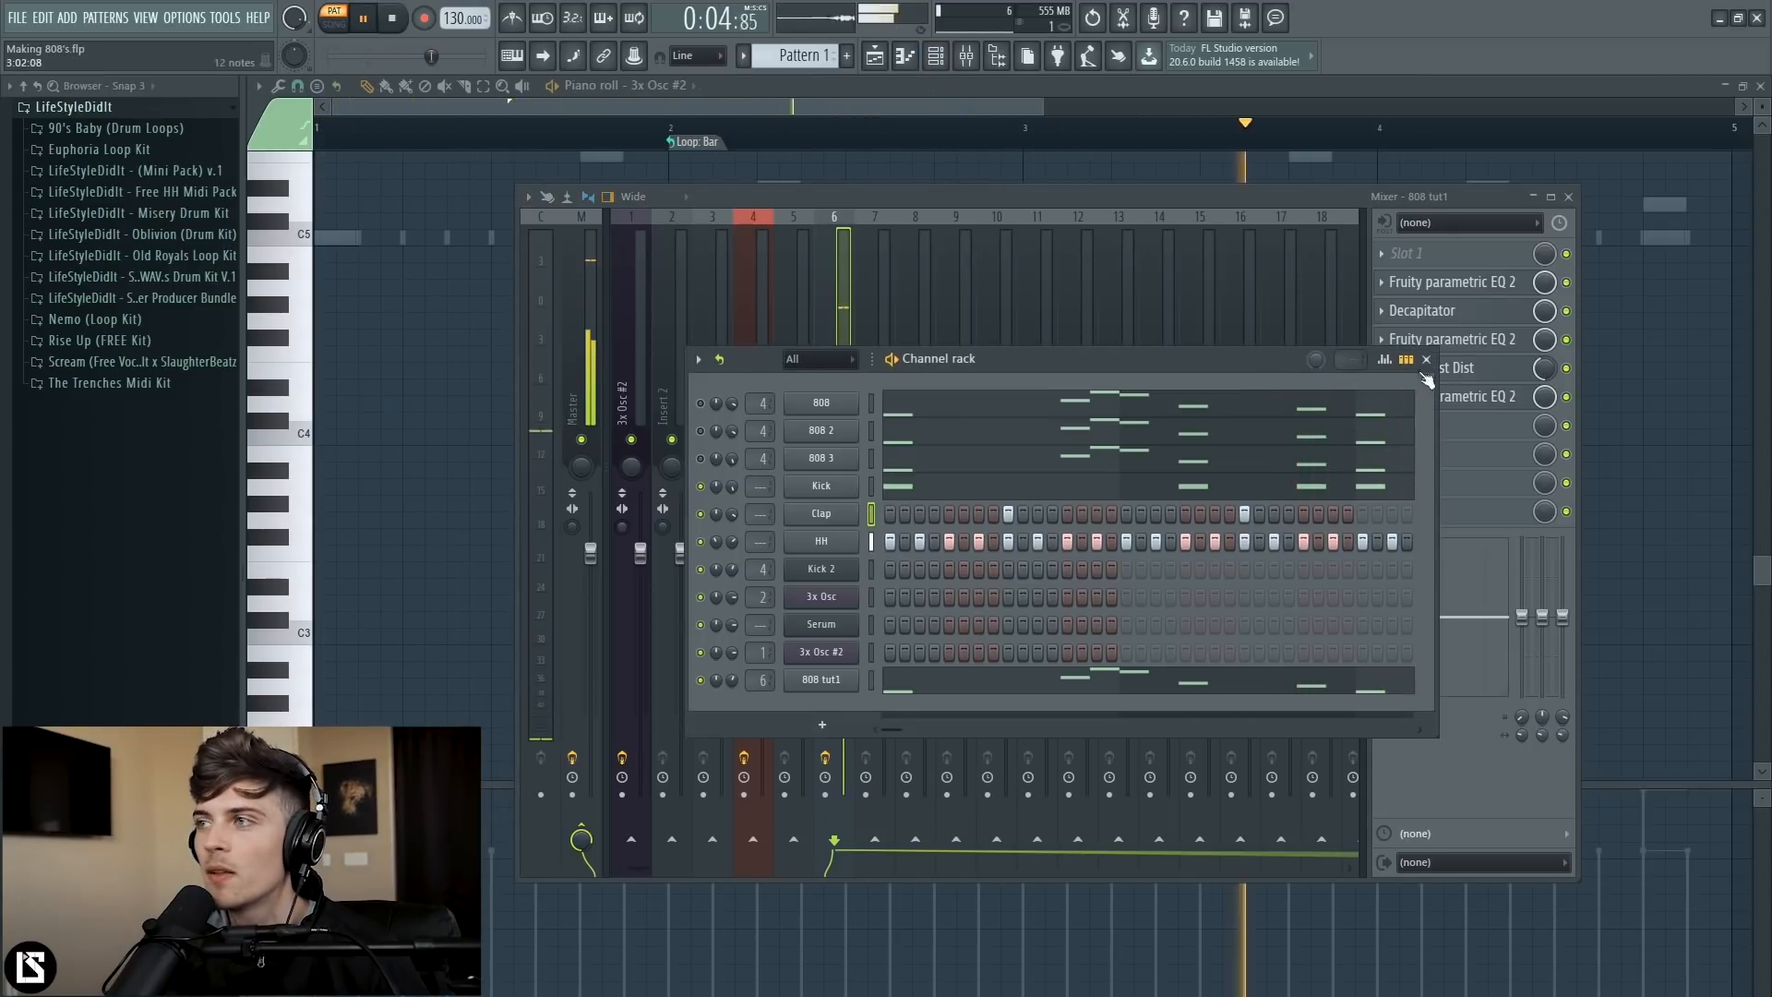
key("space")
left_click(1426, 360)
- Route the 808 tut1 channel to the 808 Chain mixer track and play Pattern 1 to compare the processing
left_click(940, 57)
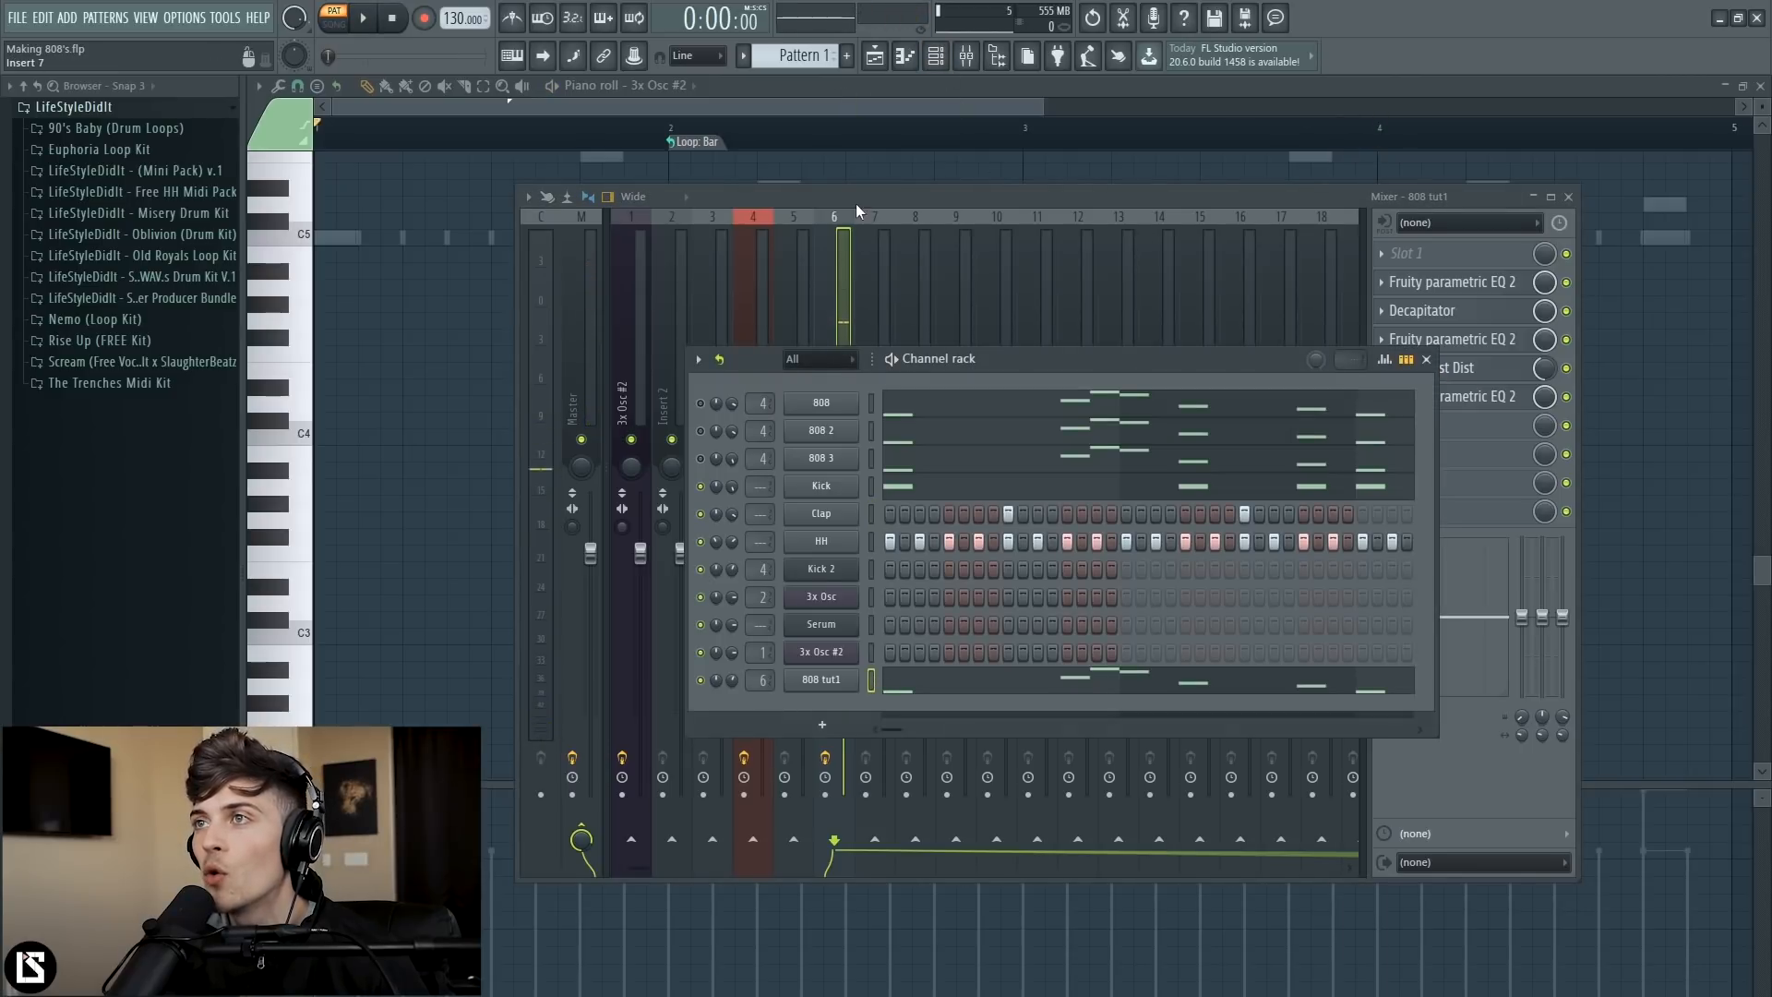
left_click(762, 296)
right_click(765, 361)
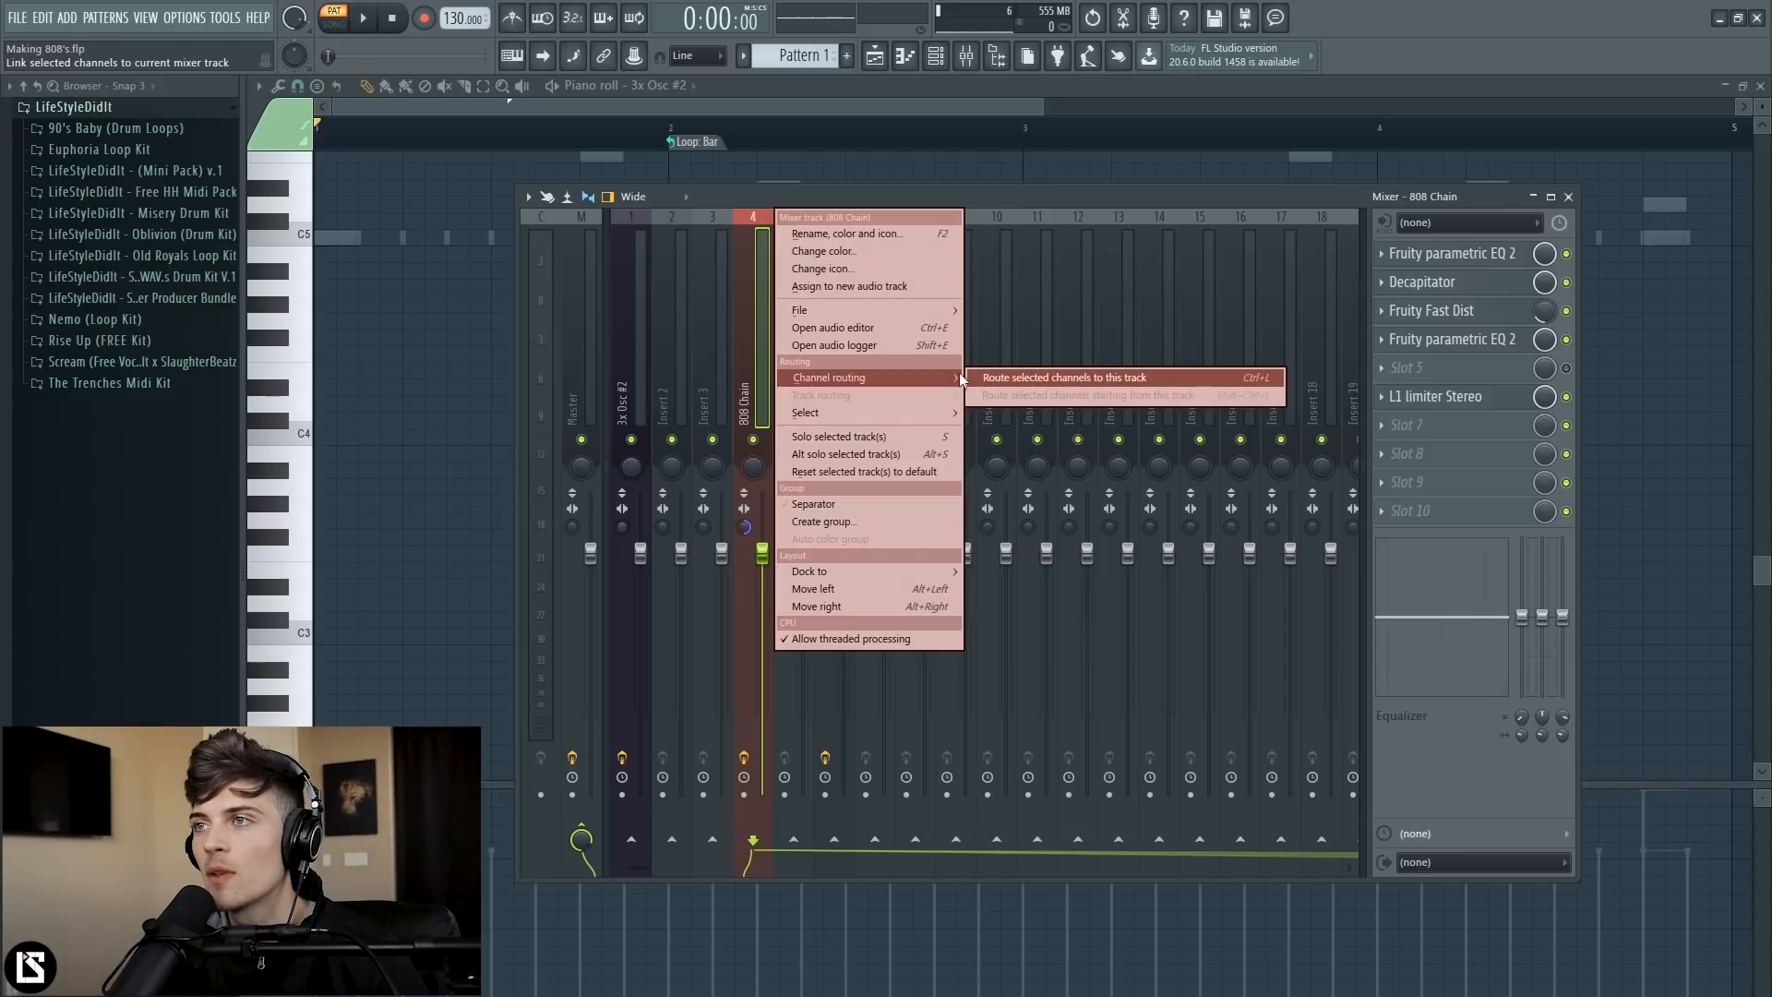
left_click(976, 373)
key("space")
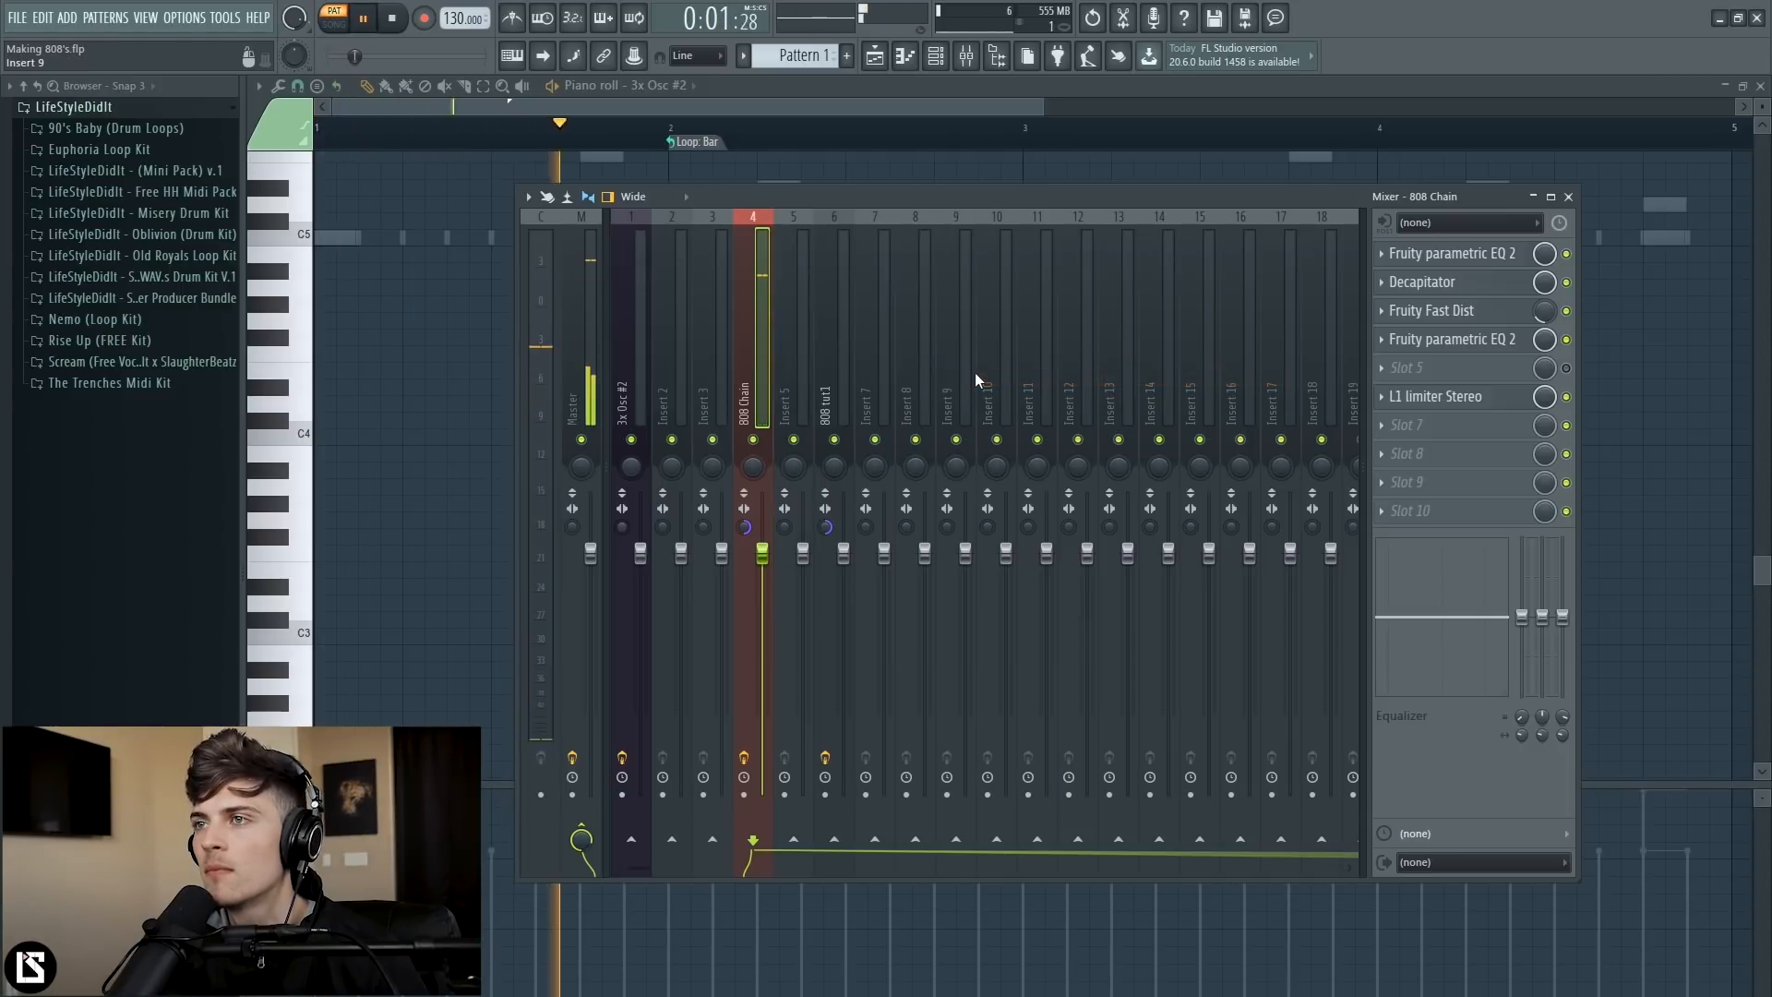
key("space")
- Route the 808 tut1 channel back to the 808 tut1 mixer track and play Pattern 1
left_click(833, 375)
right_click(833, 374)
mouse_move(978, 374)
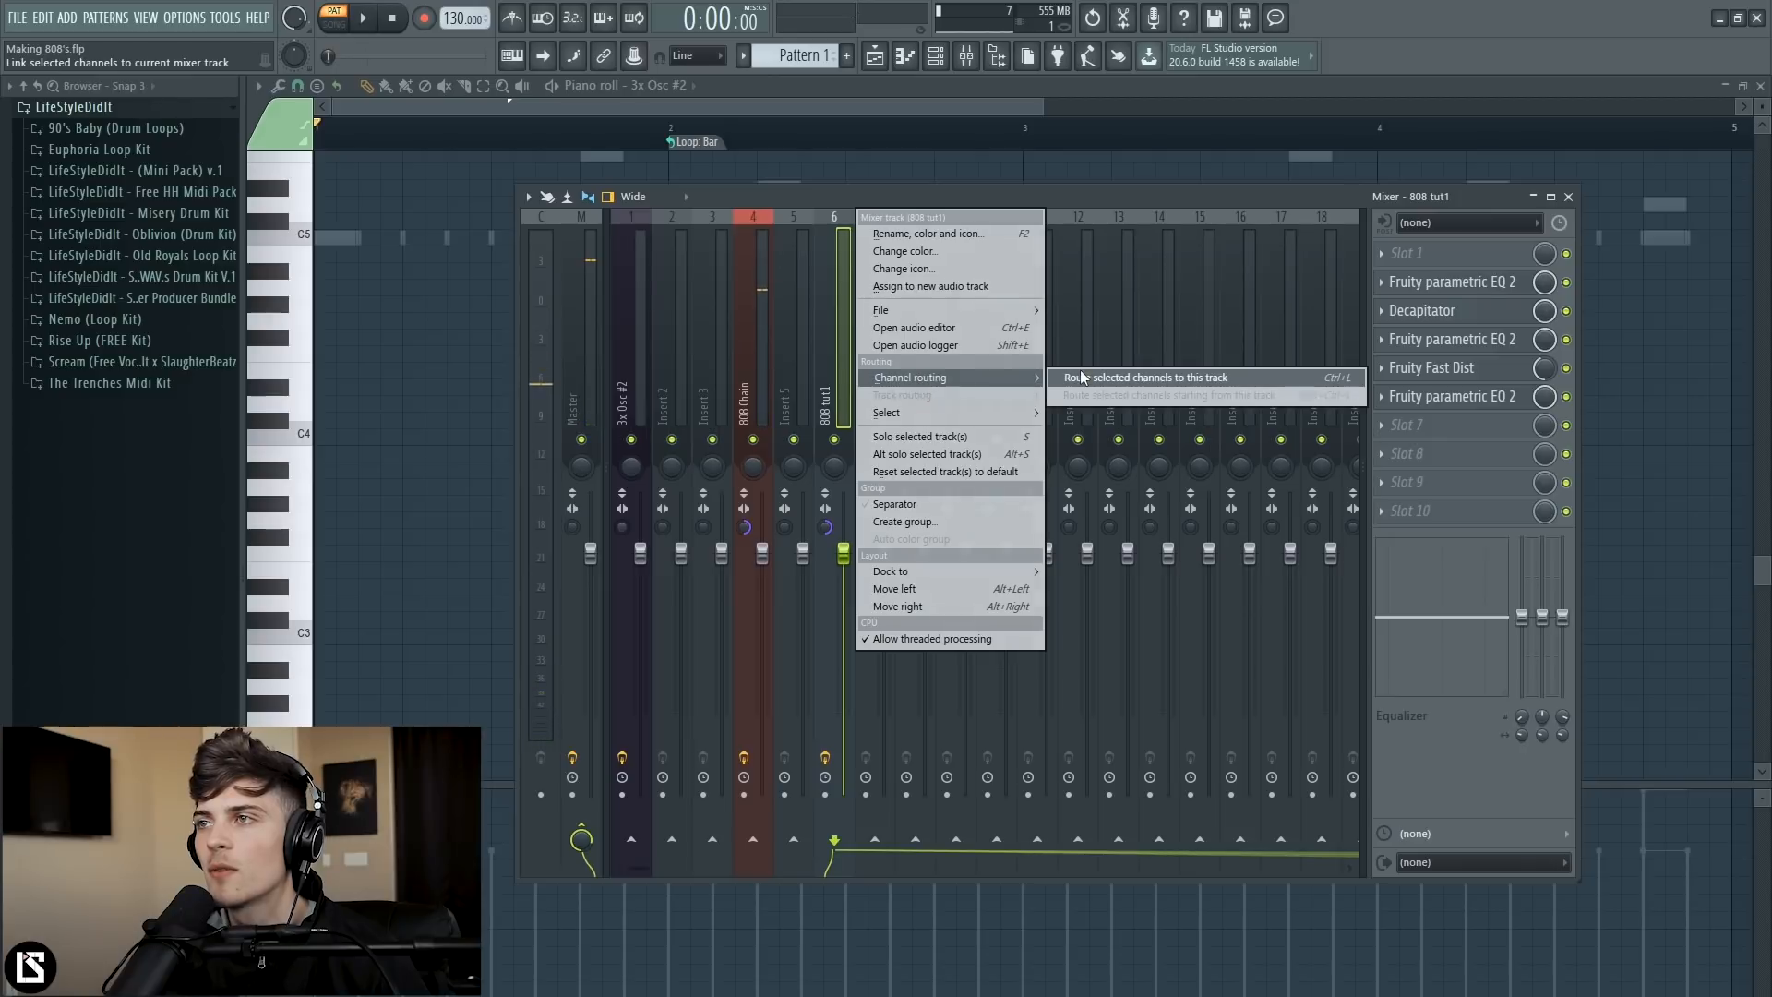
left_click(1080, 369)
key("space")
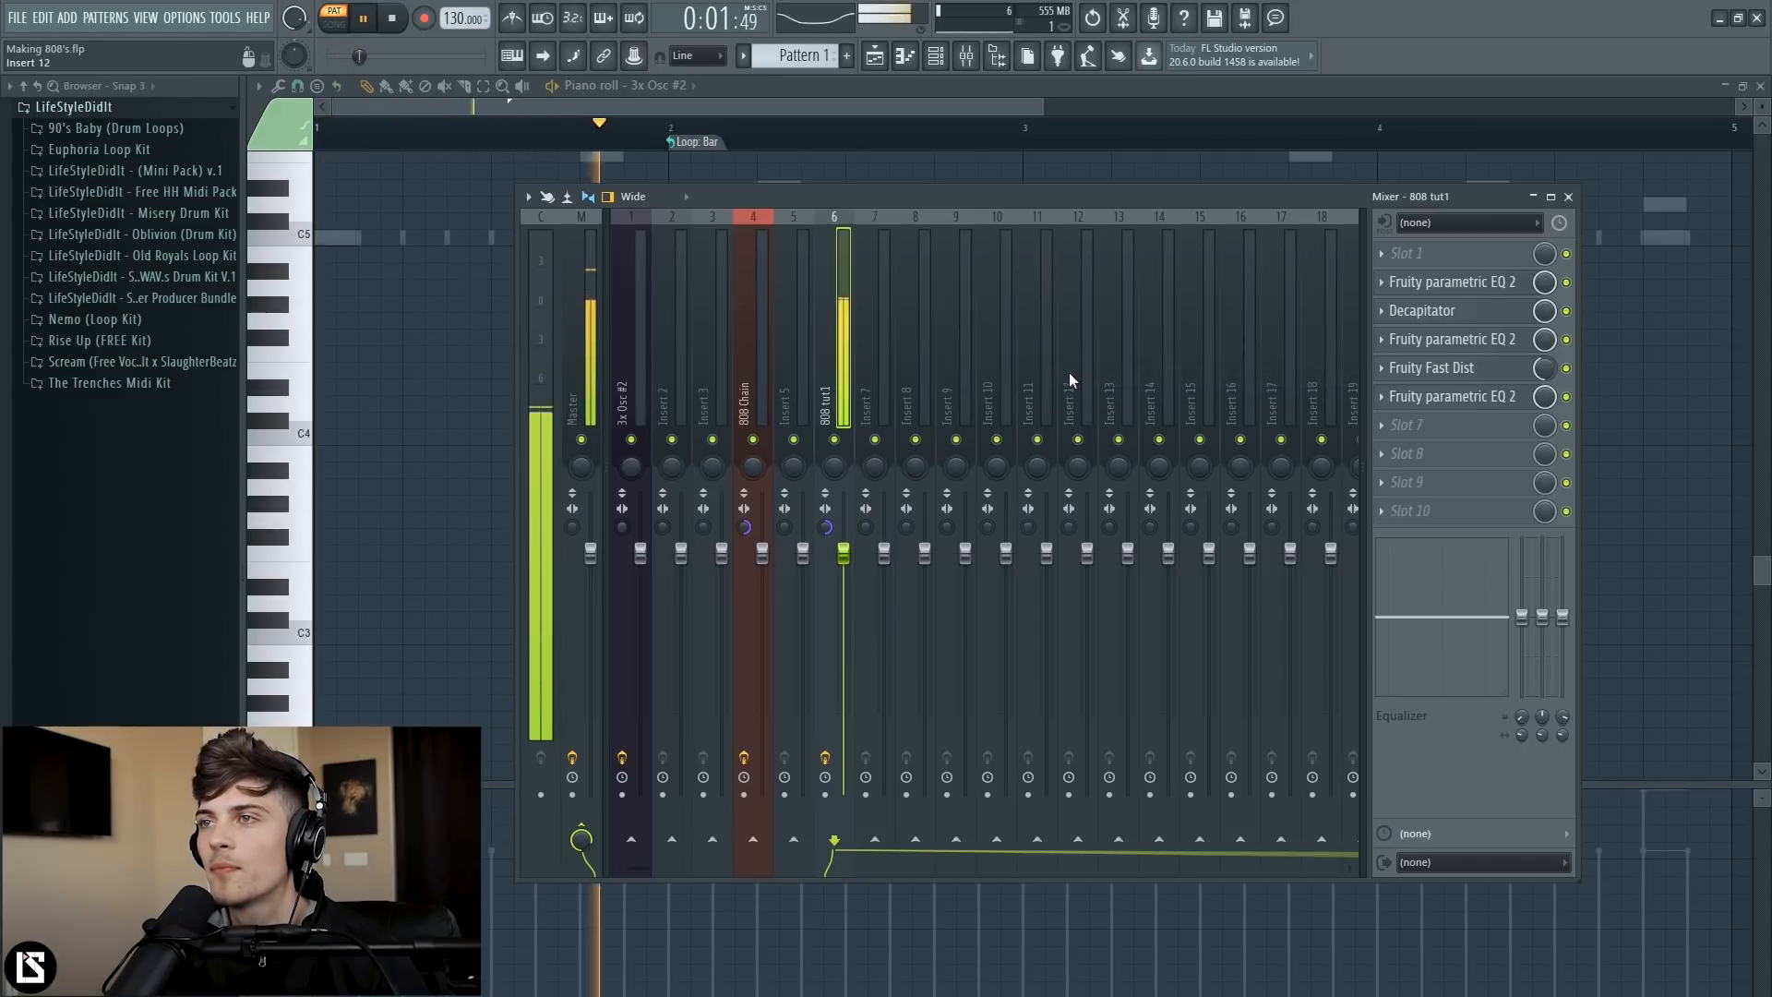
- Stop playback and add a Serum channel that uses only the sine sub oscillator at octave -3, with Osc A off
key("space")
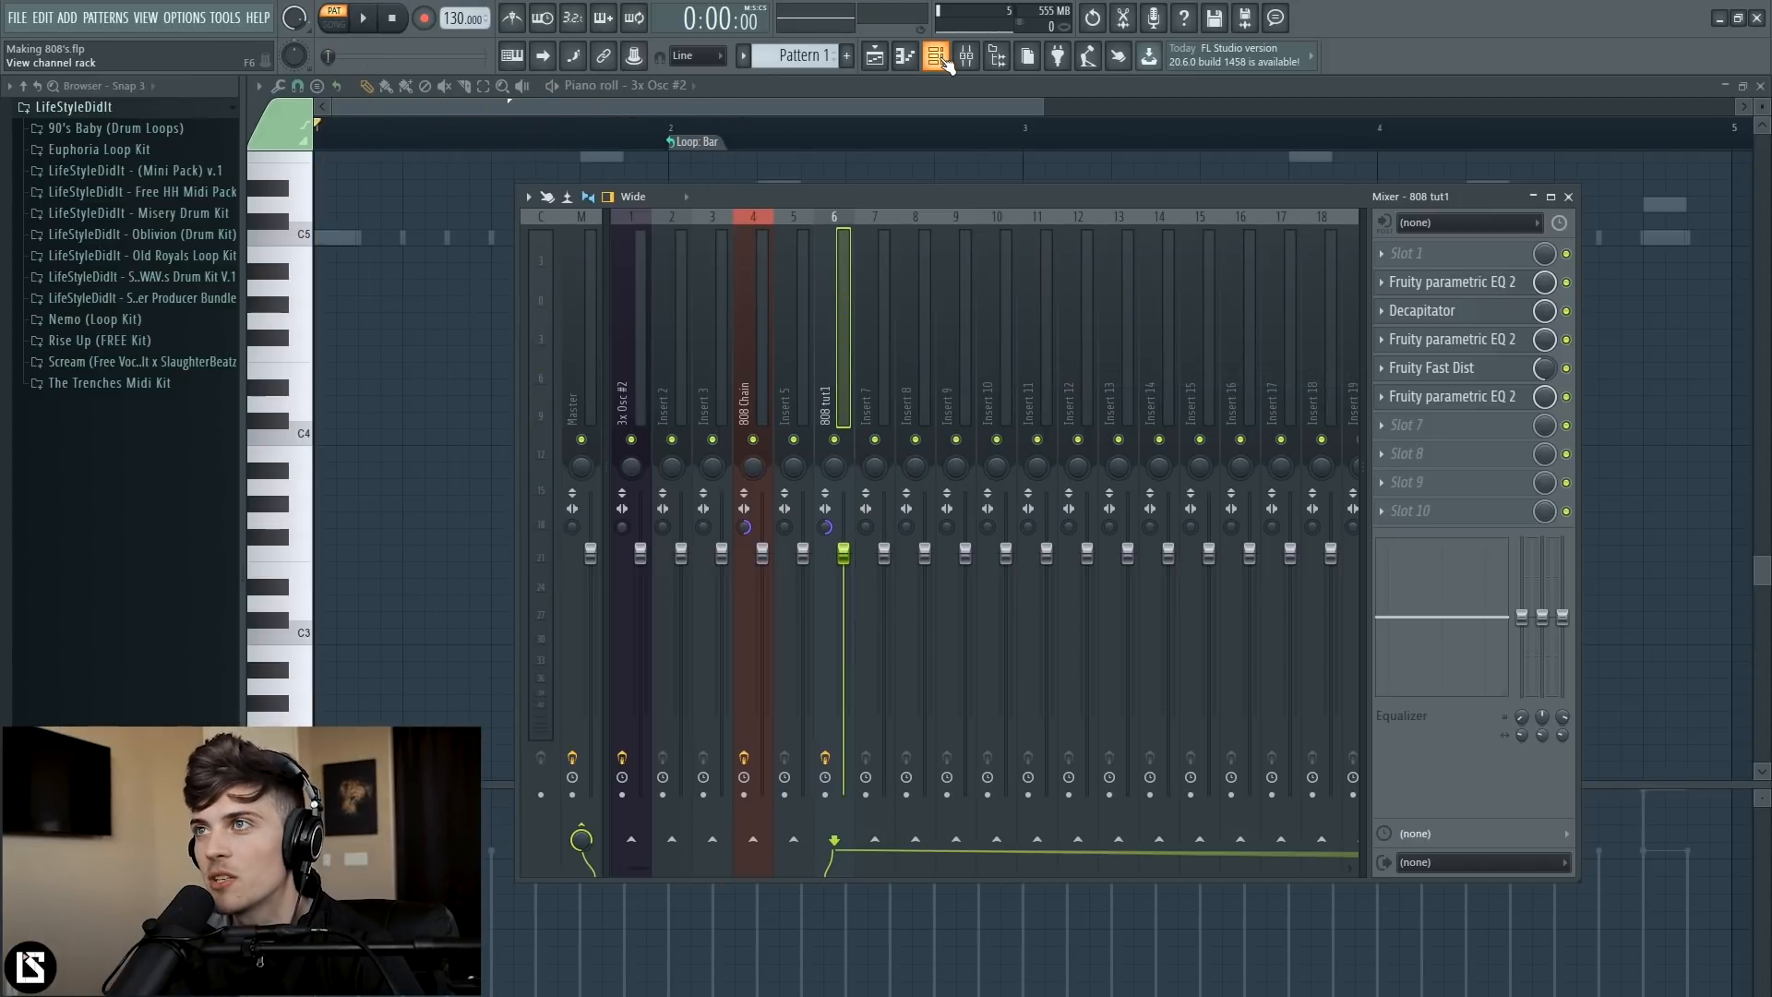
left_click(937, 57)
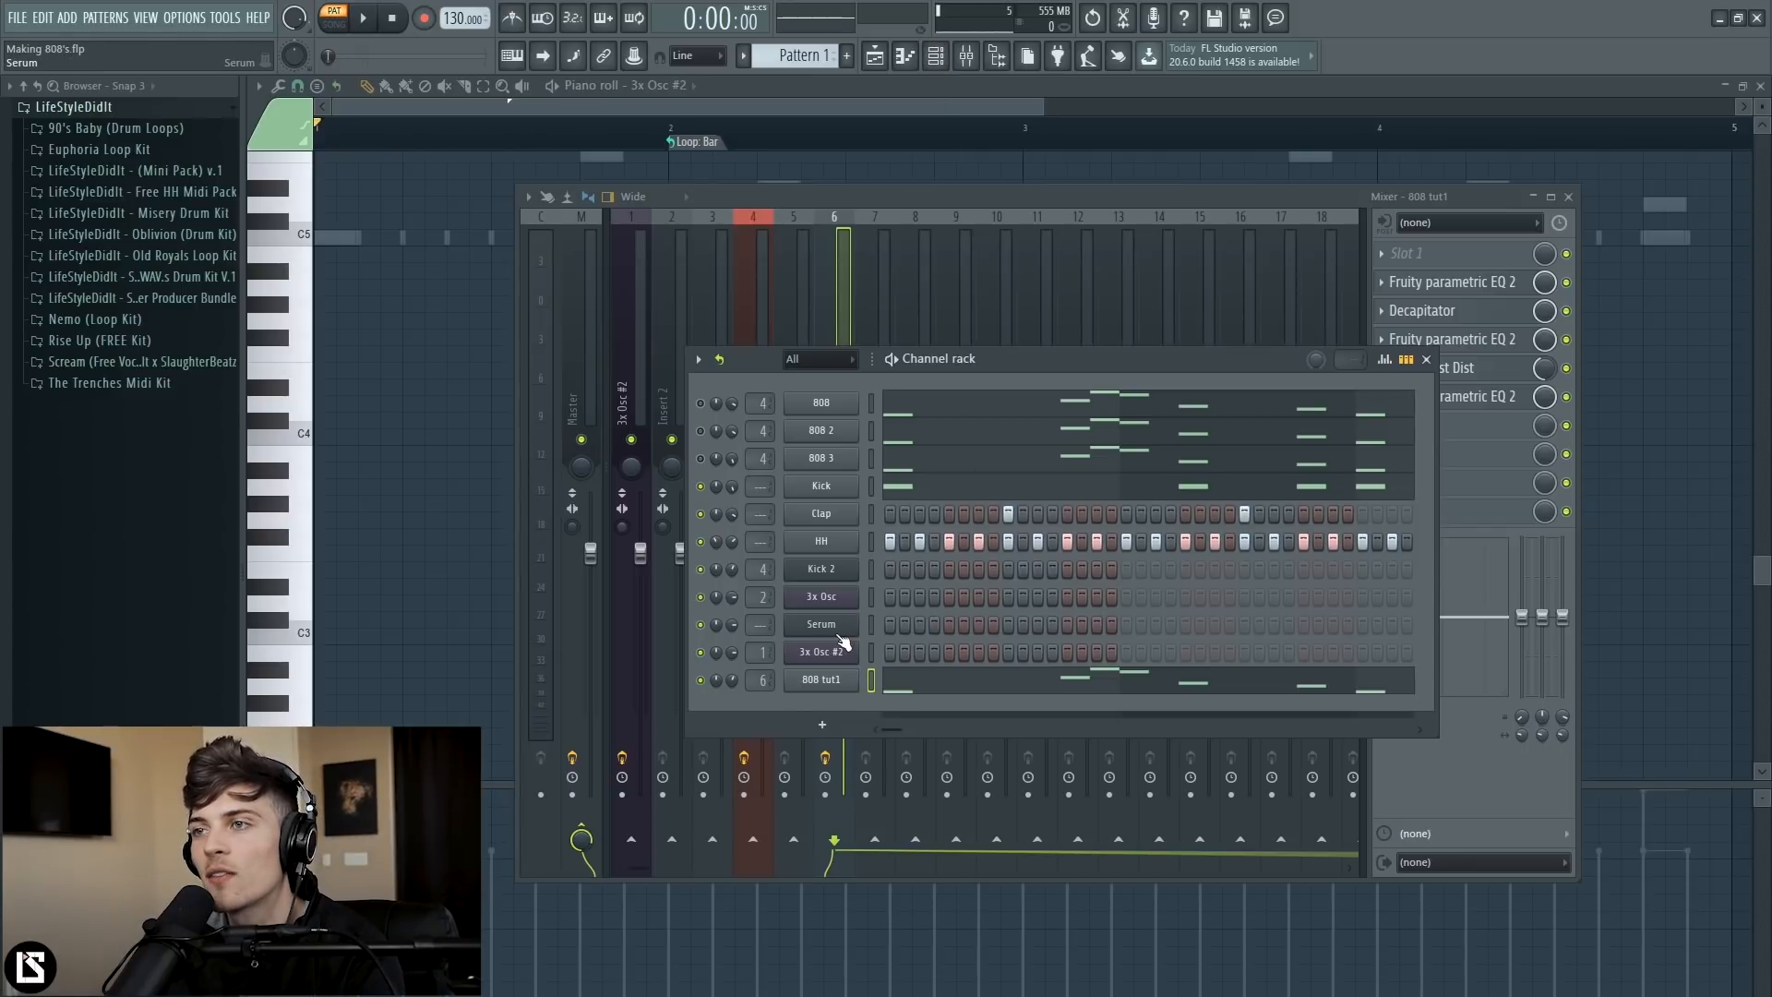
left_click(69, 18)
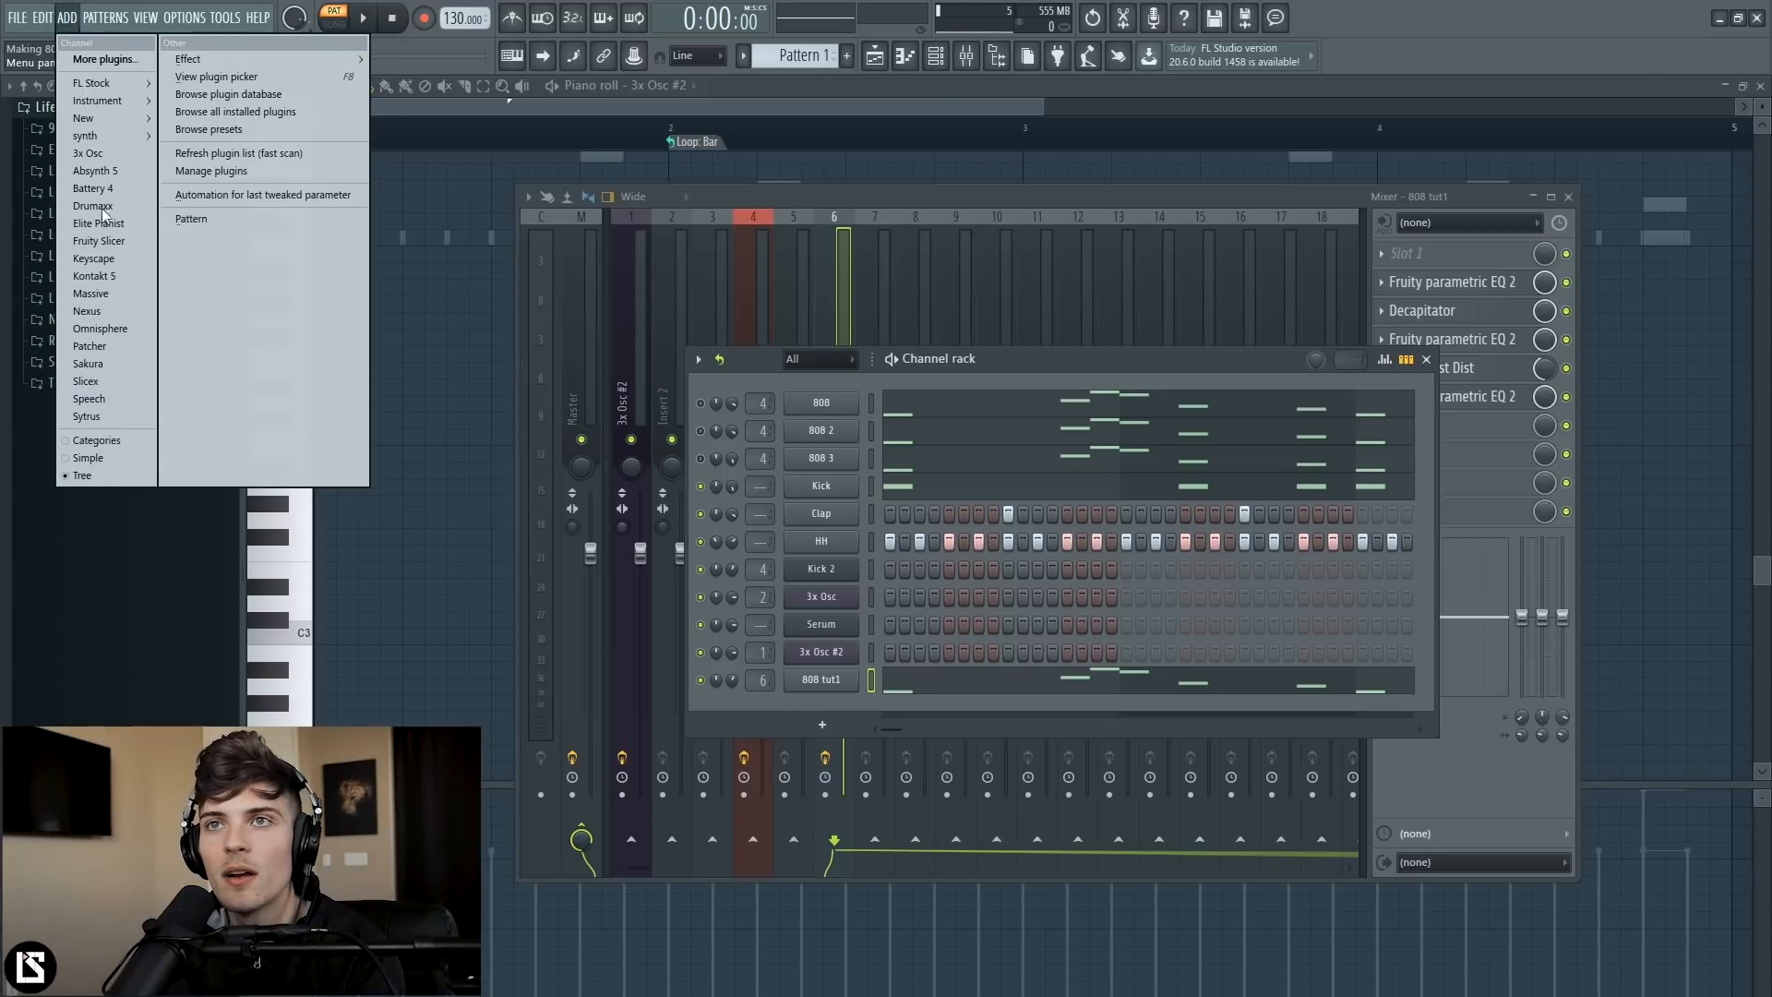
mouse_move(104, 136)
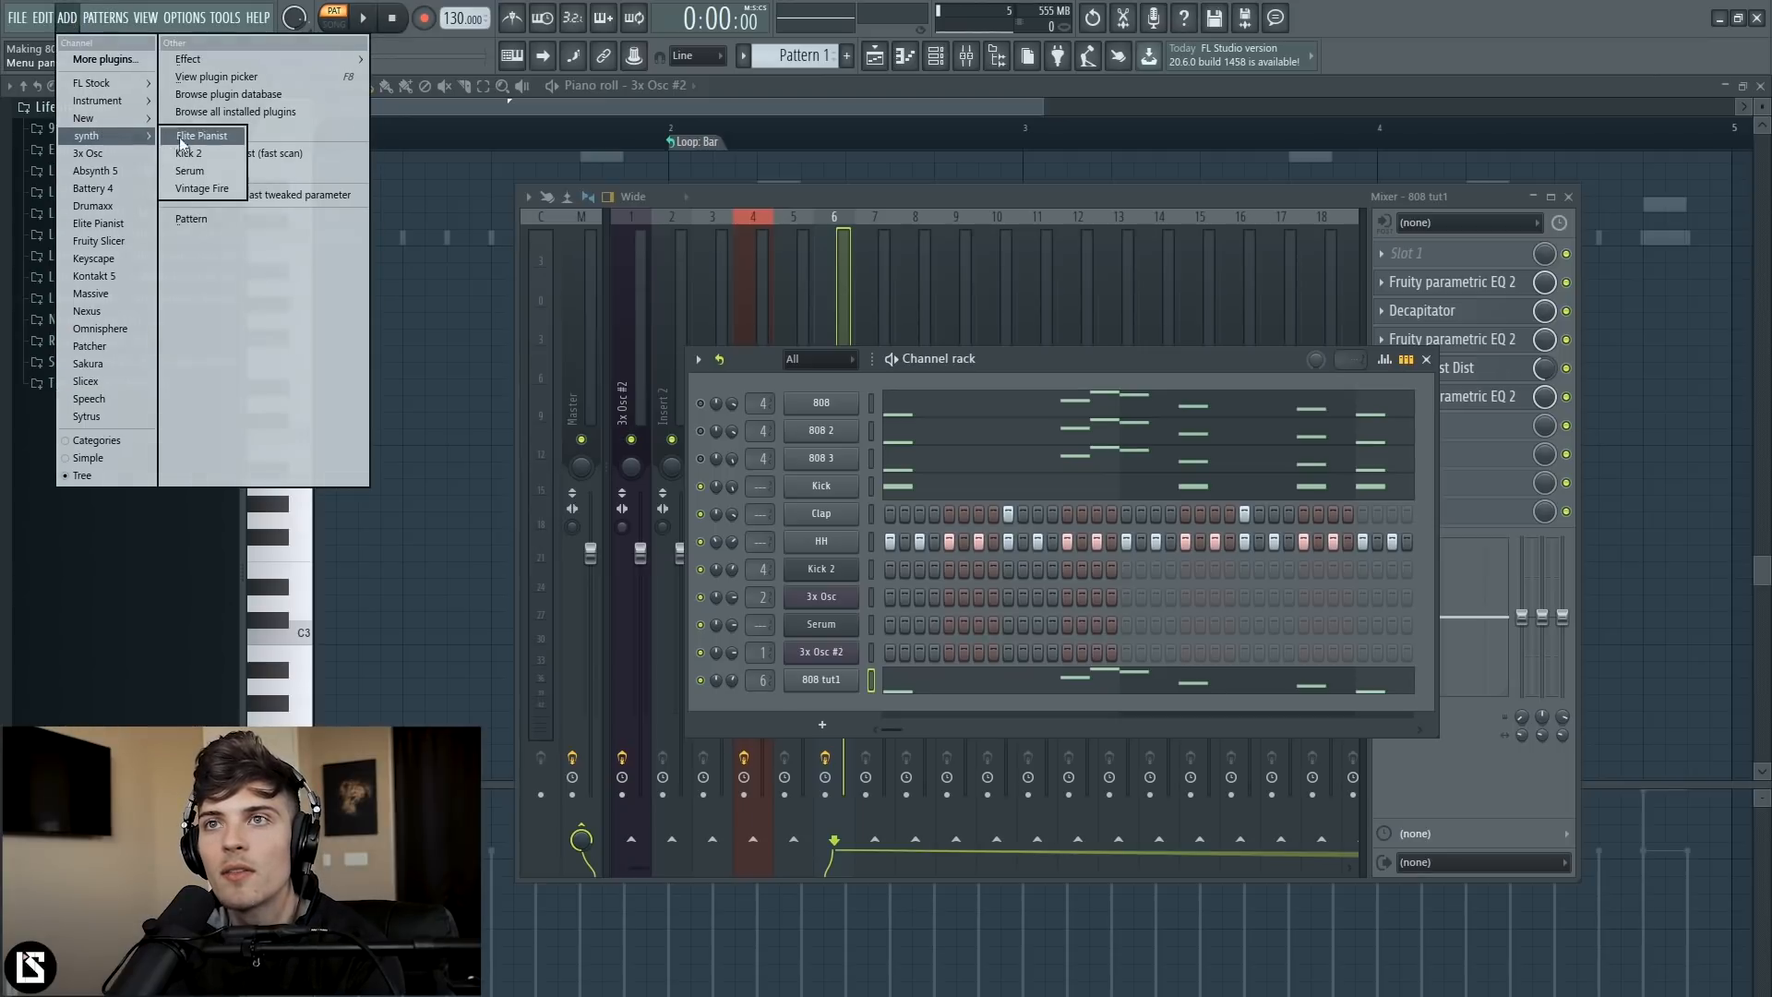
left_click(187, 171)
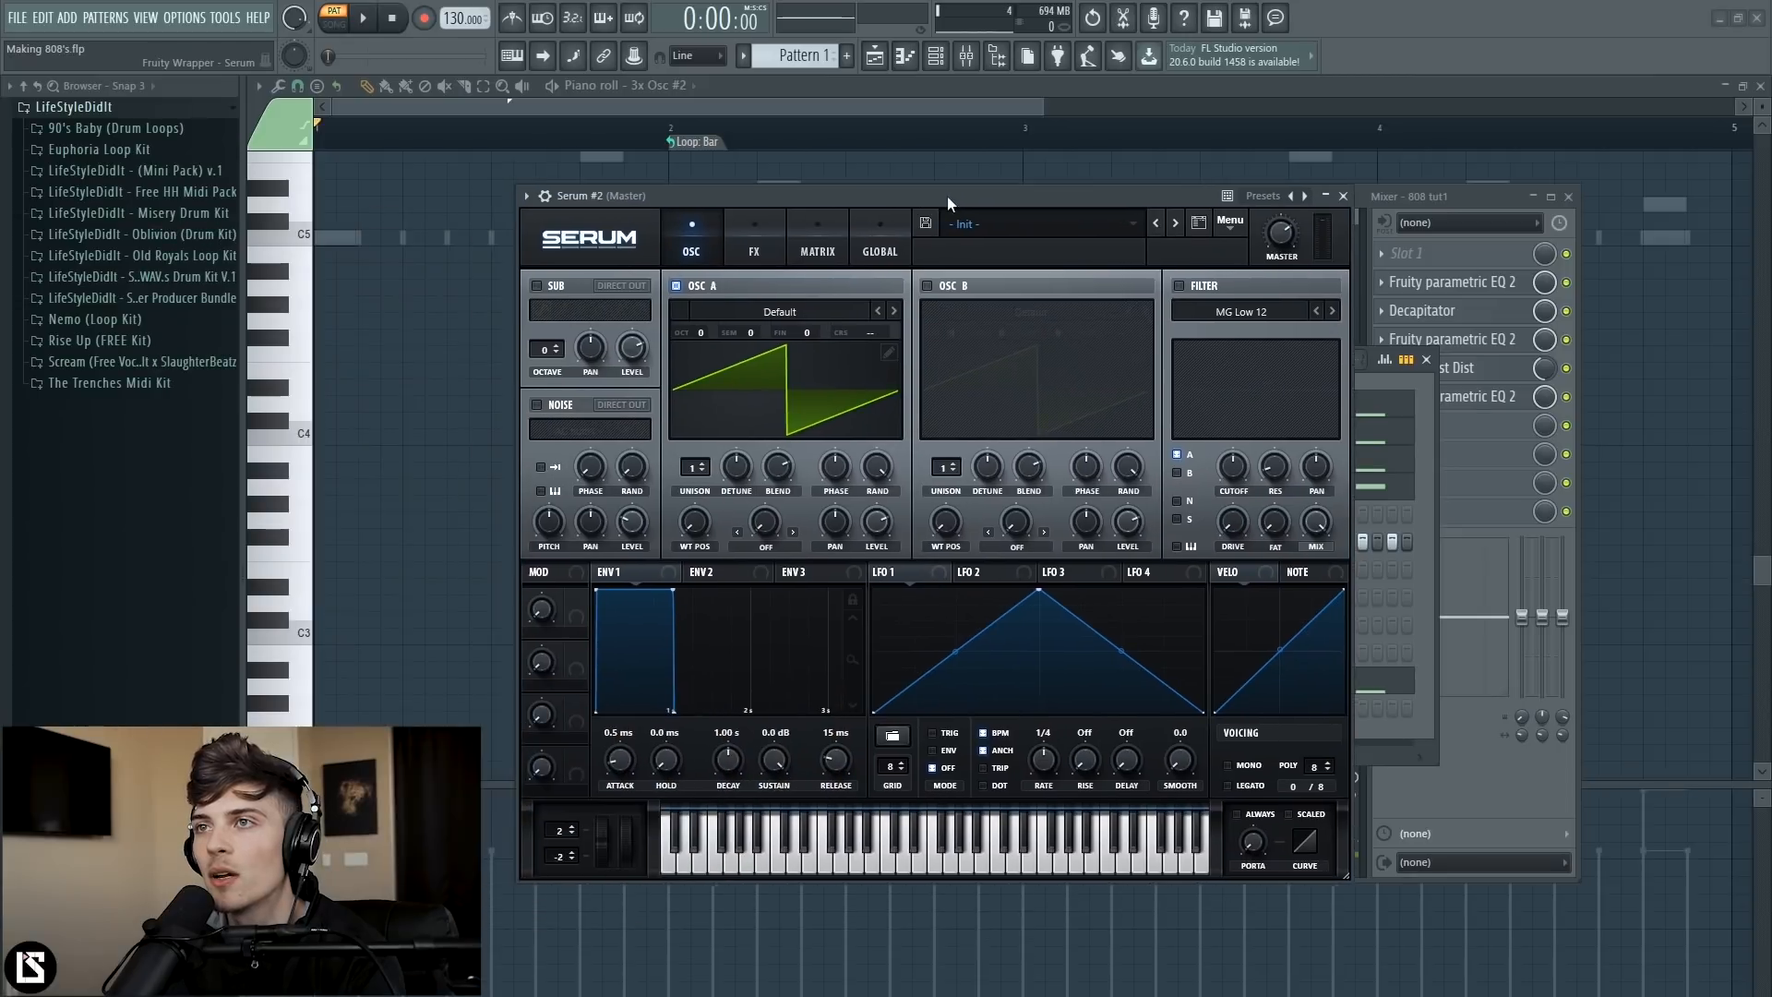
left_click(688, 292)
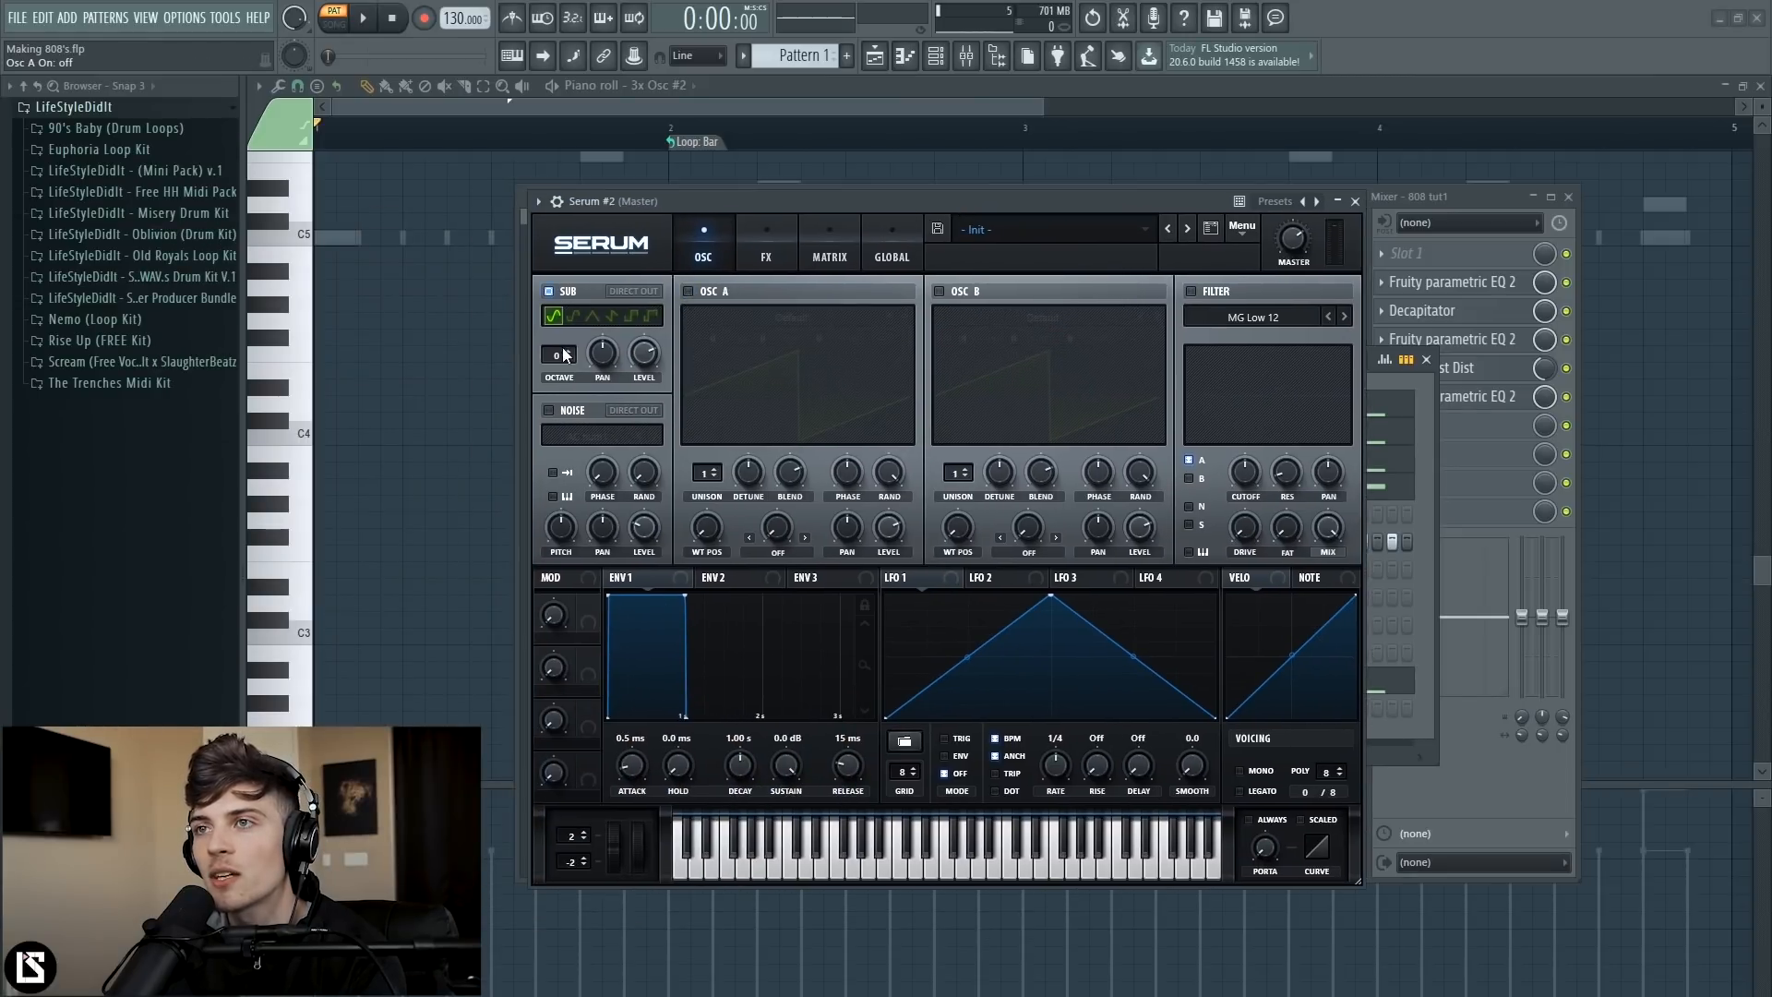
left_click_drag(566, 360, 569, 364)
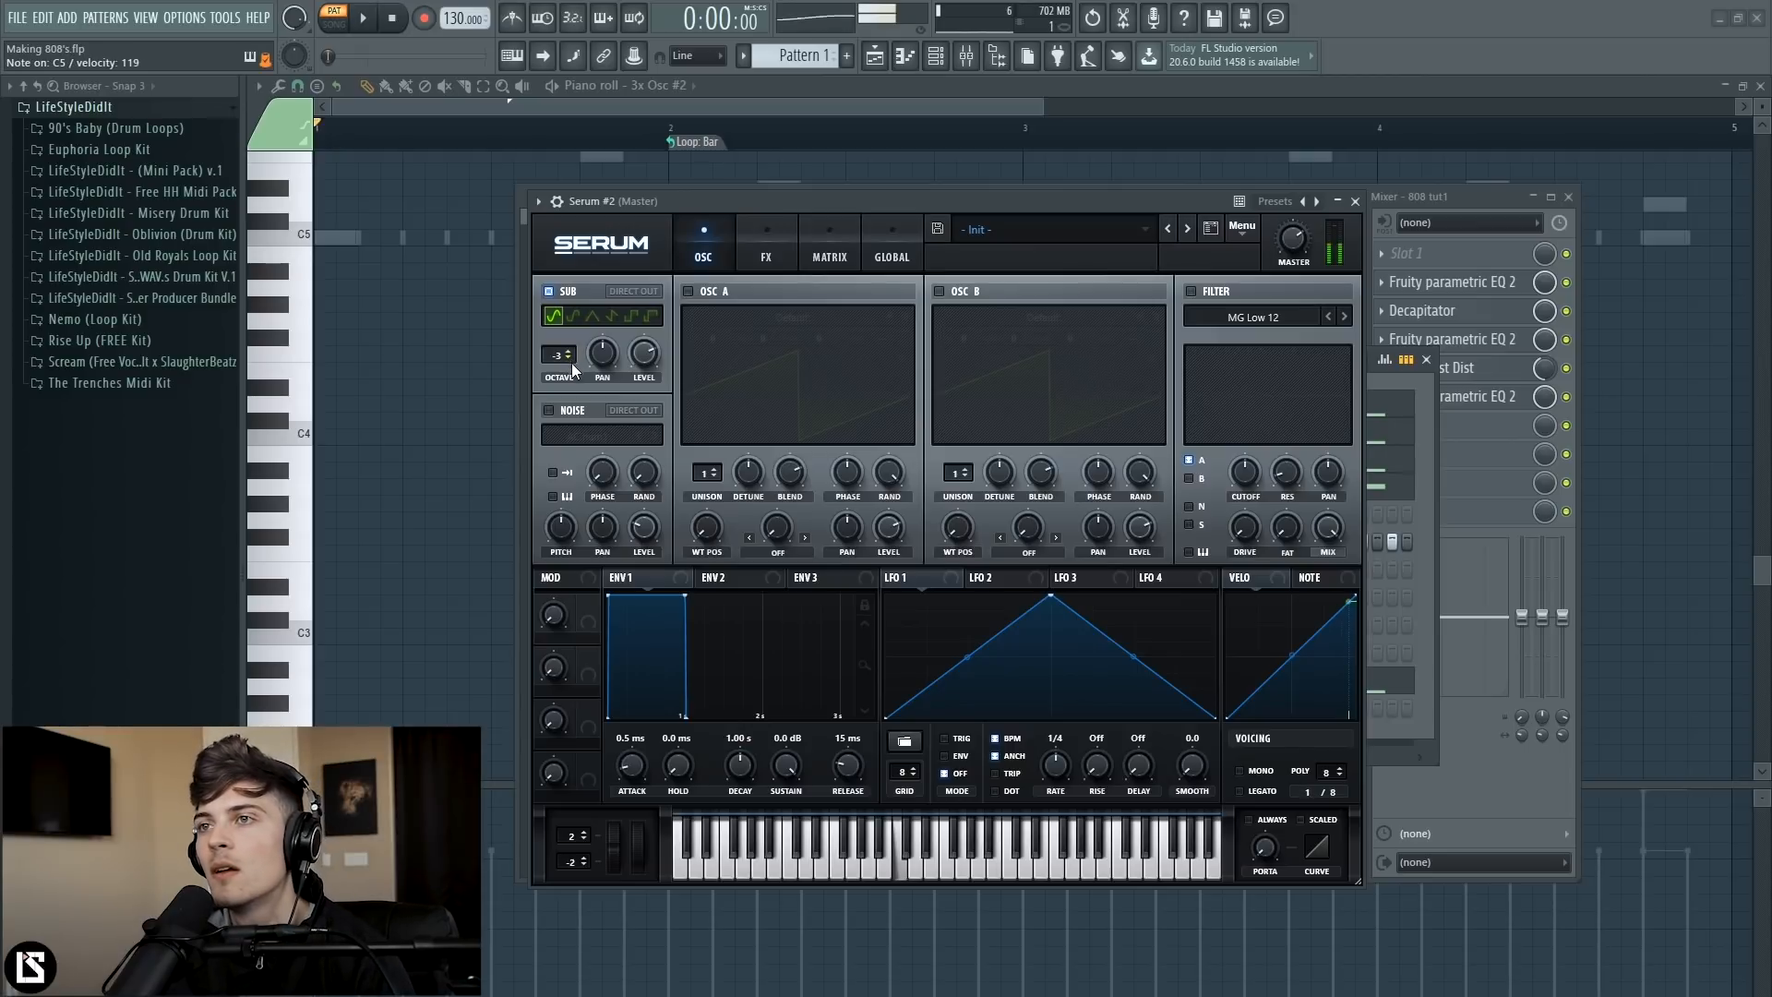
- Enable Serum's Distortion effect with the HardClip type, set its filter bandwidth to 0.5 and raise the drive to 87%
left_click(768, 251)
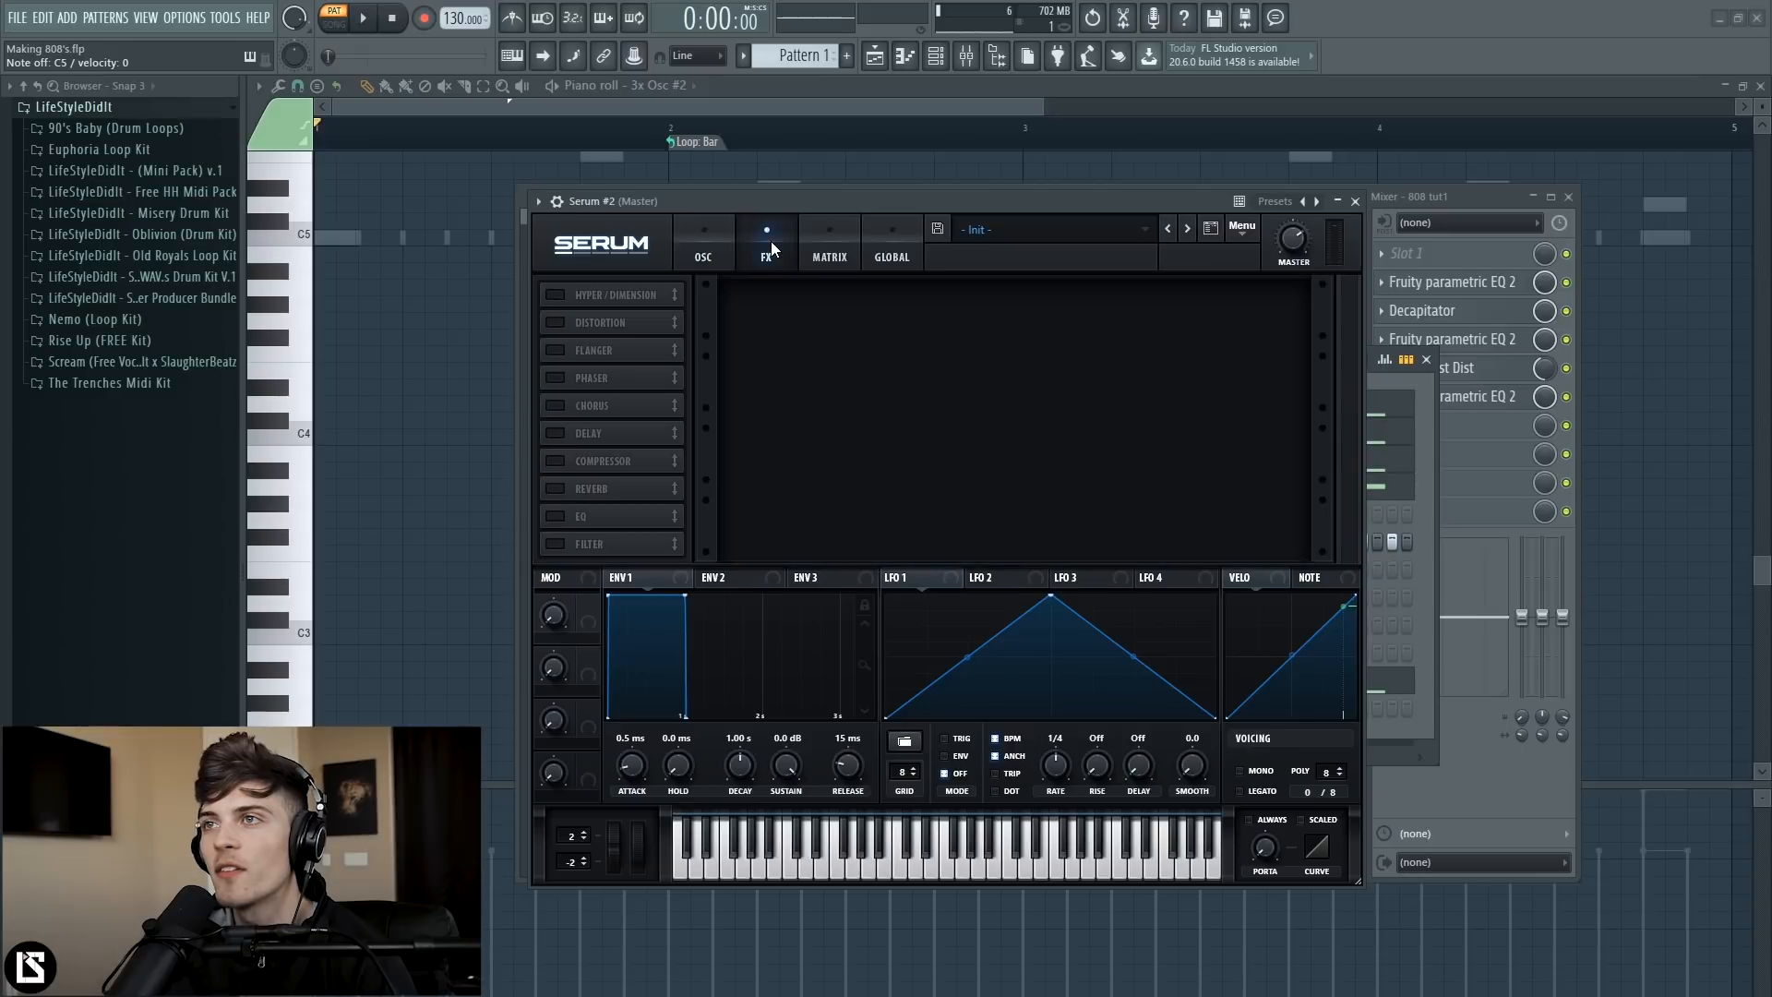
left_click(557, 322)
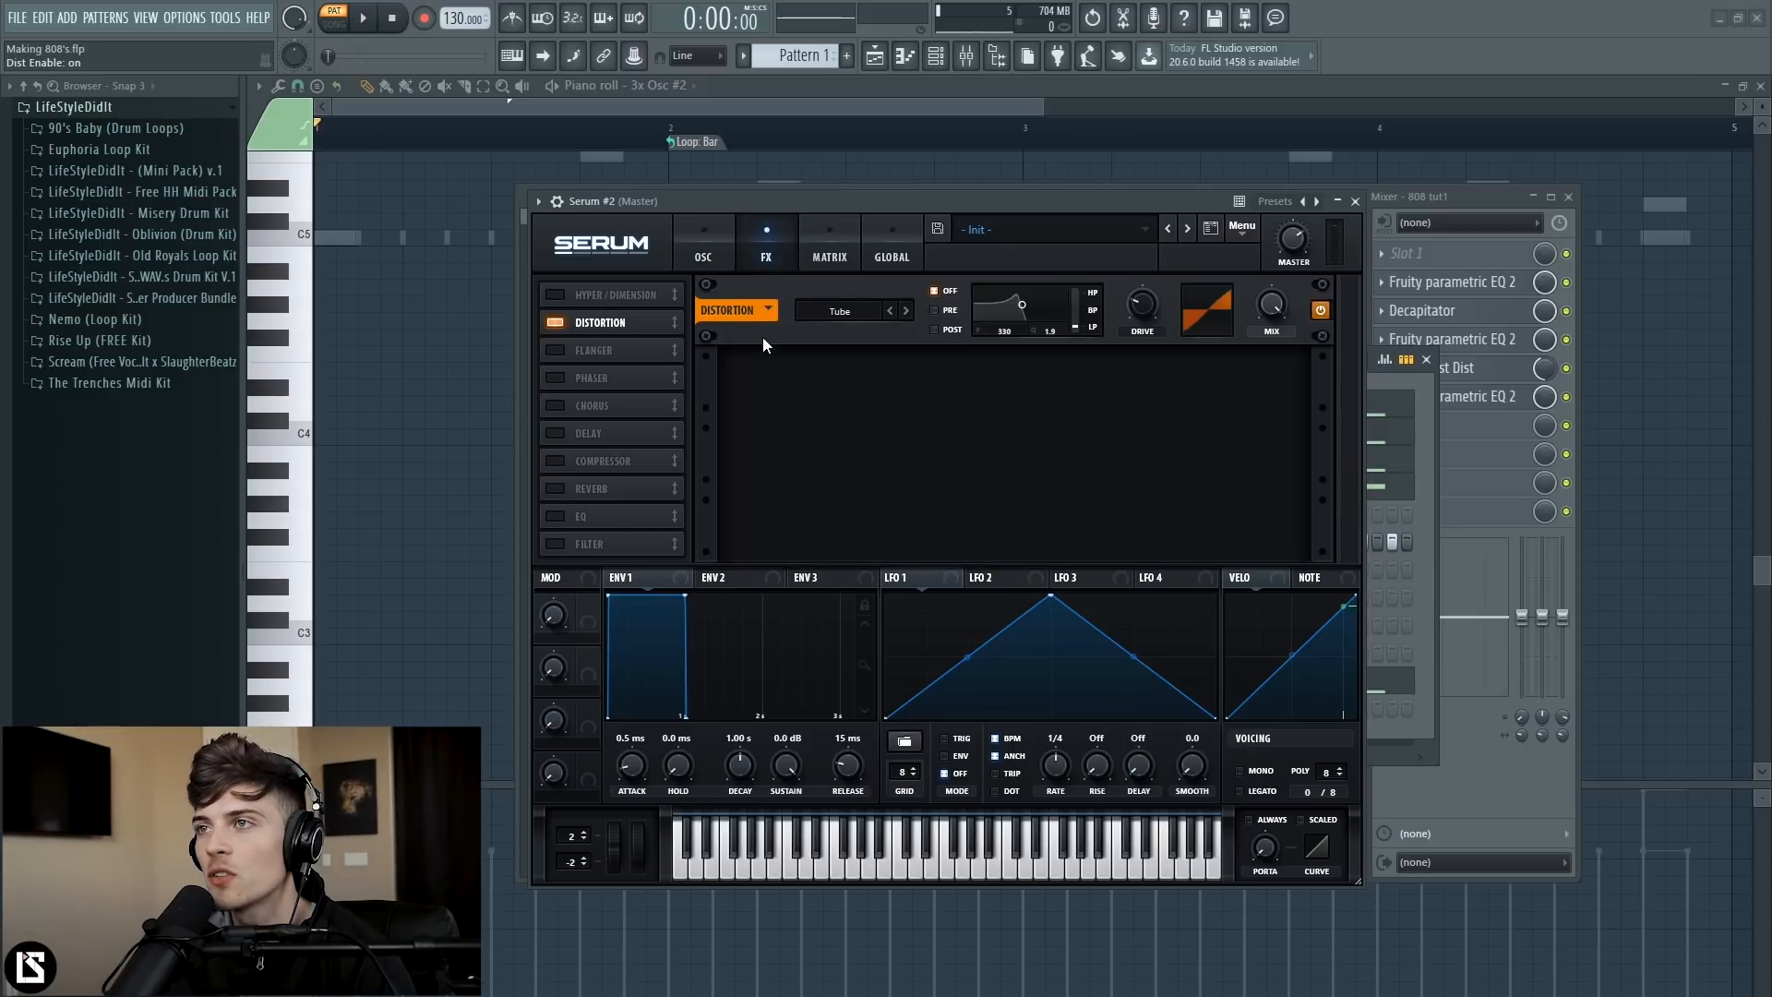
left_click(903, 311)
left_click(905, 311)
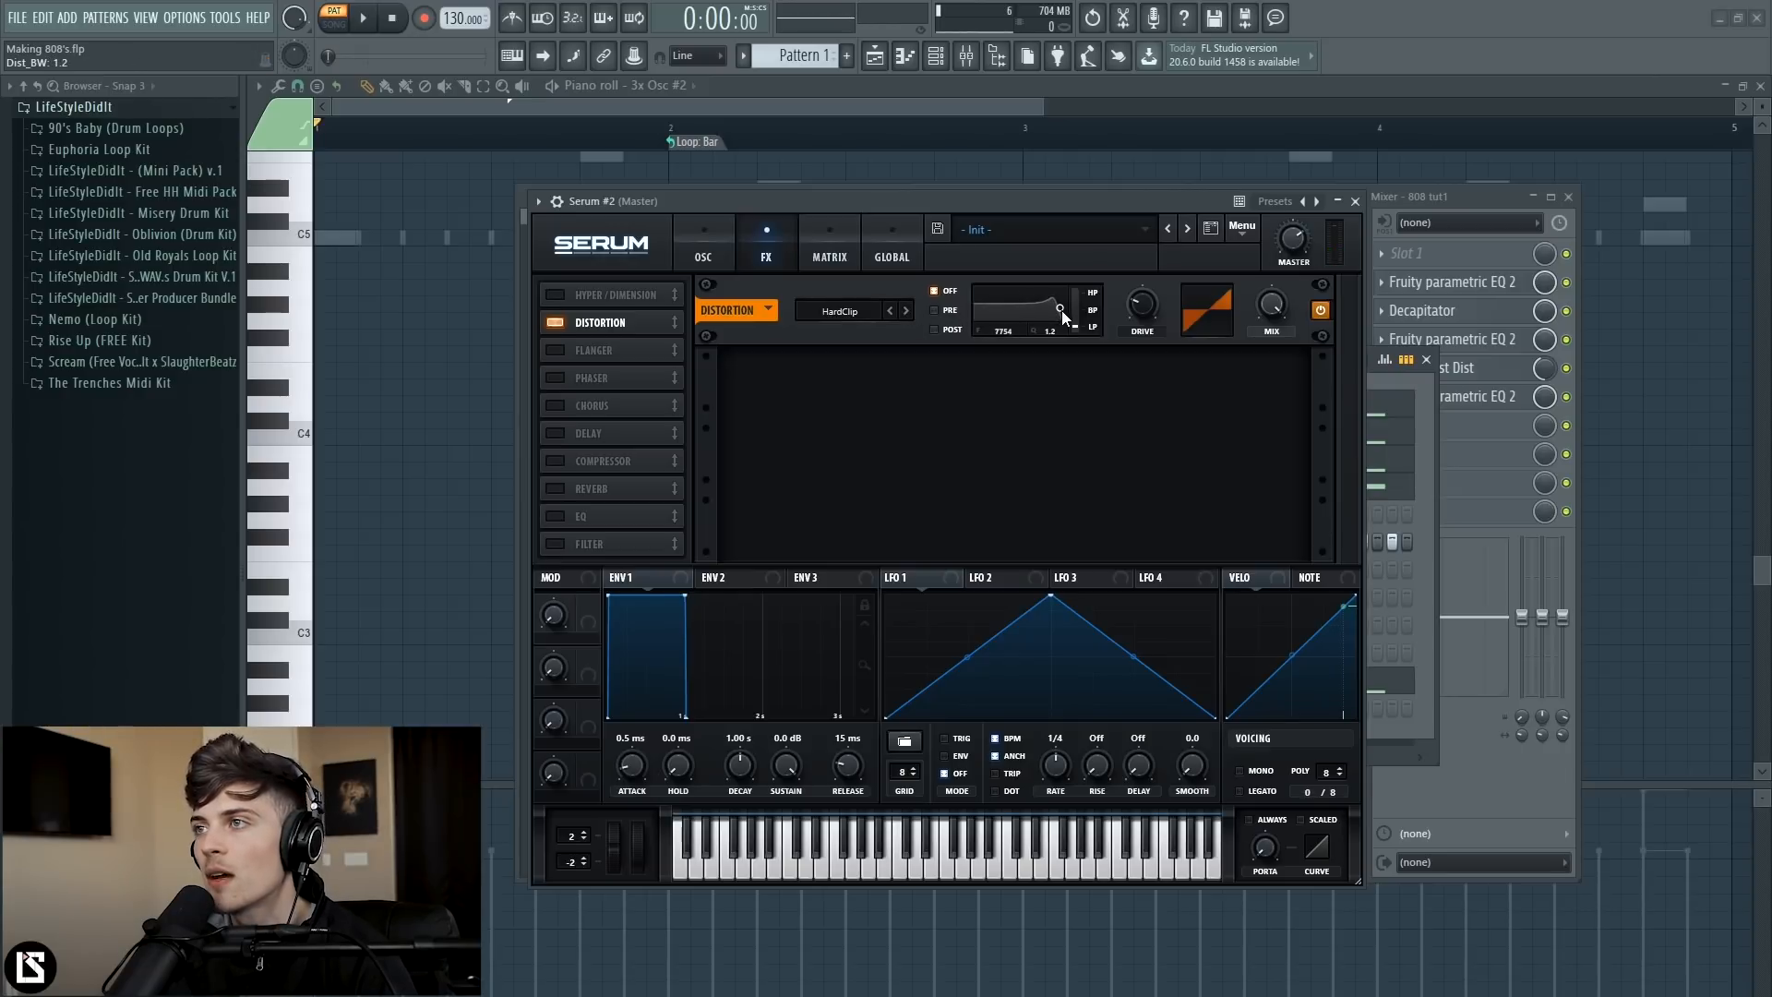
left_click_drag(1061, 311, 1060, 314)
left_click(1142, 304)
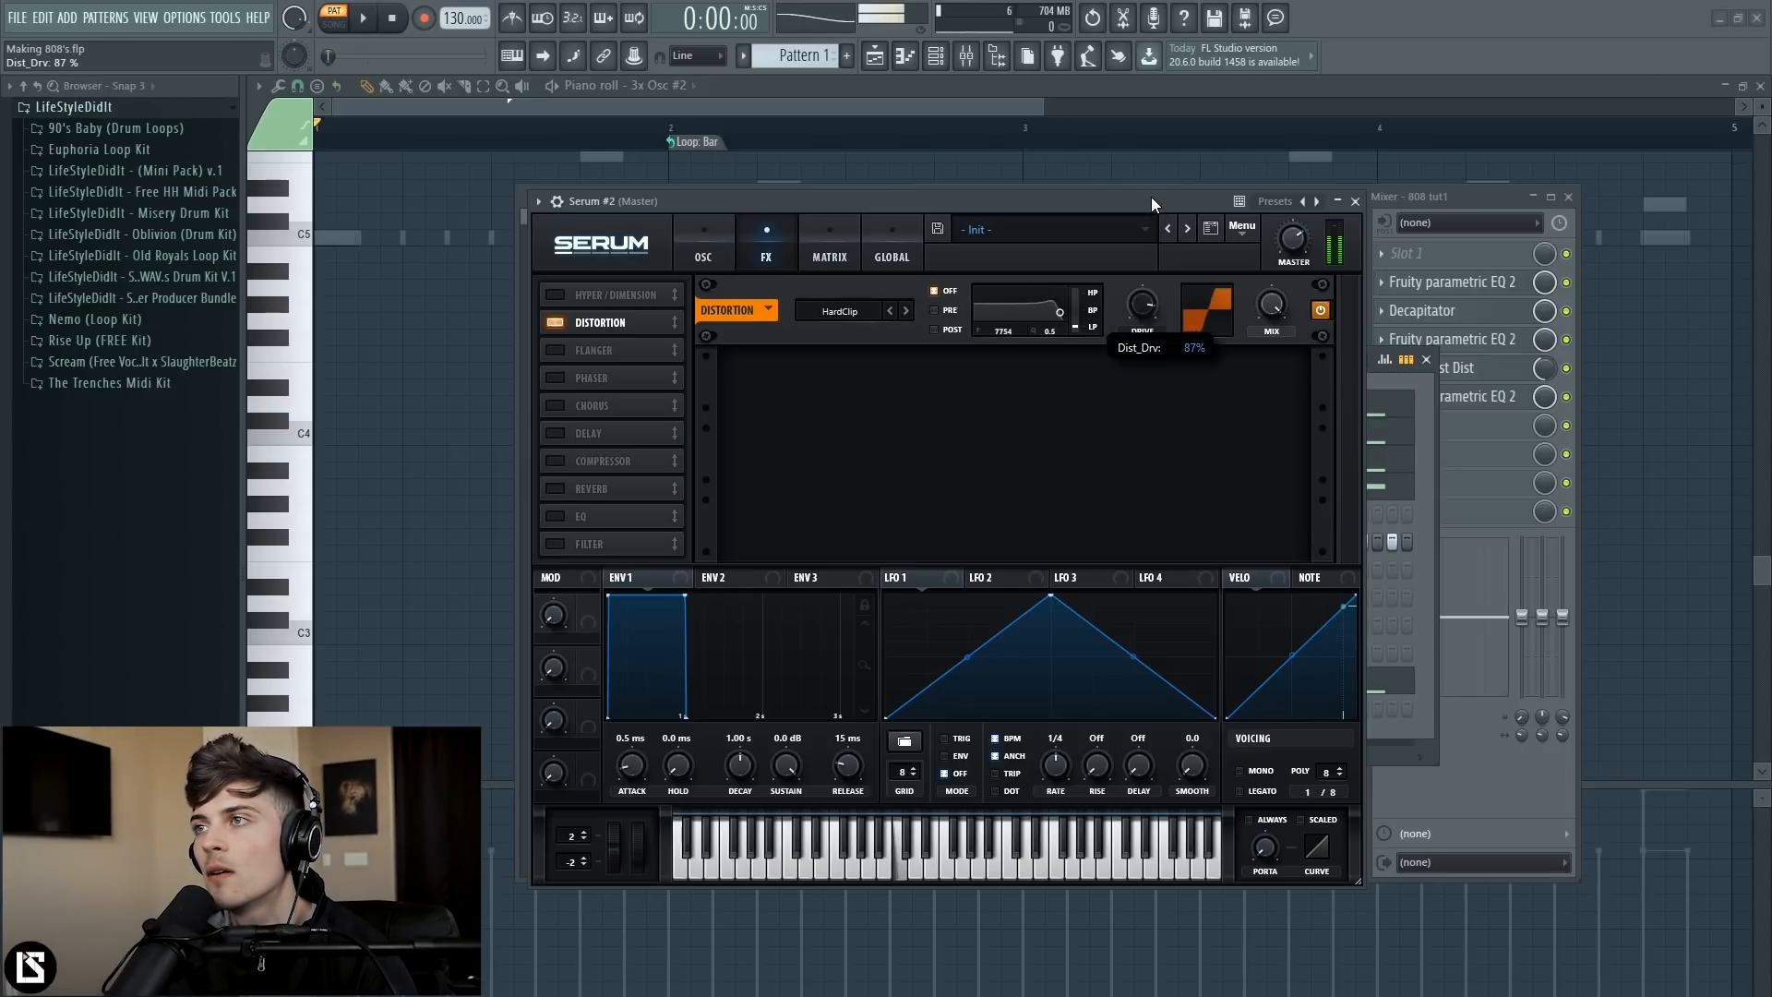
- Change Serum's distortion type to Diode 1 and adjust its drive and mix while auditioning notes
left_click(906, 311)
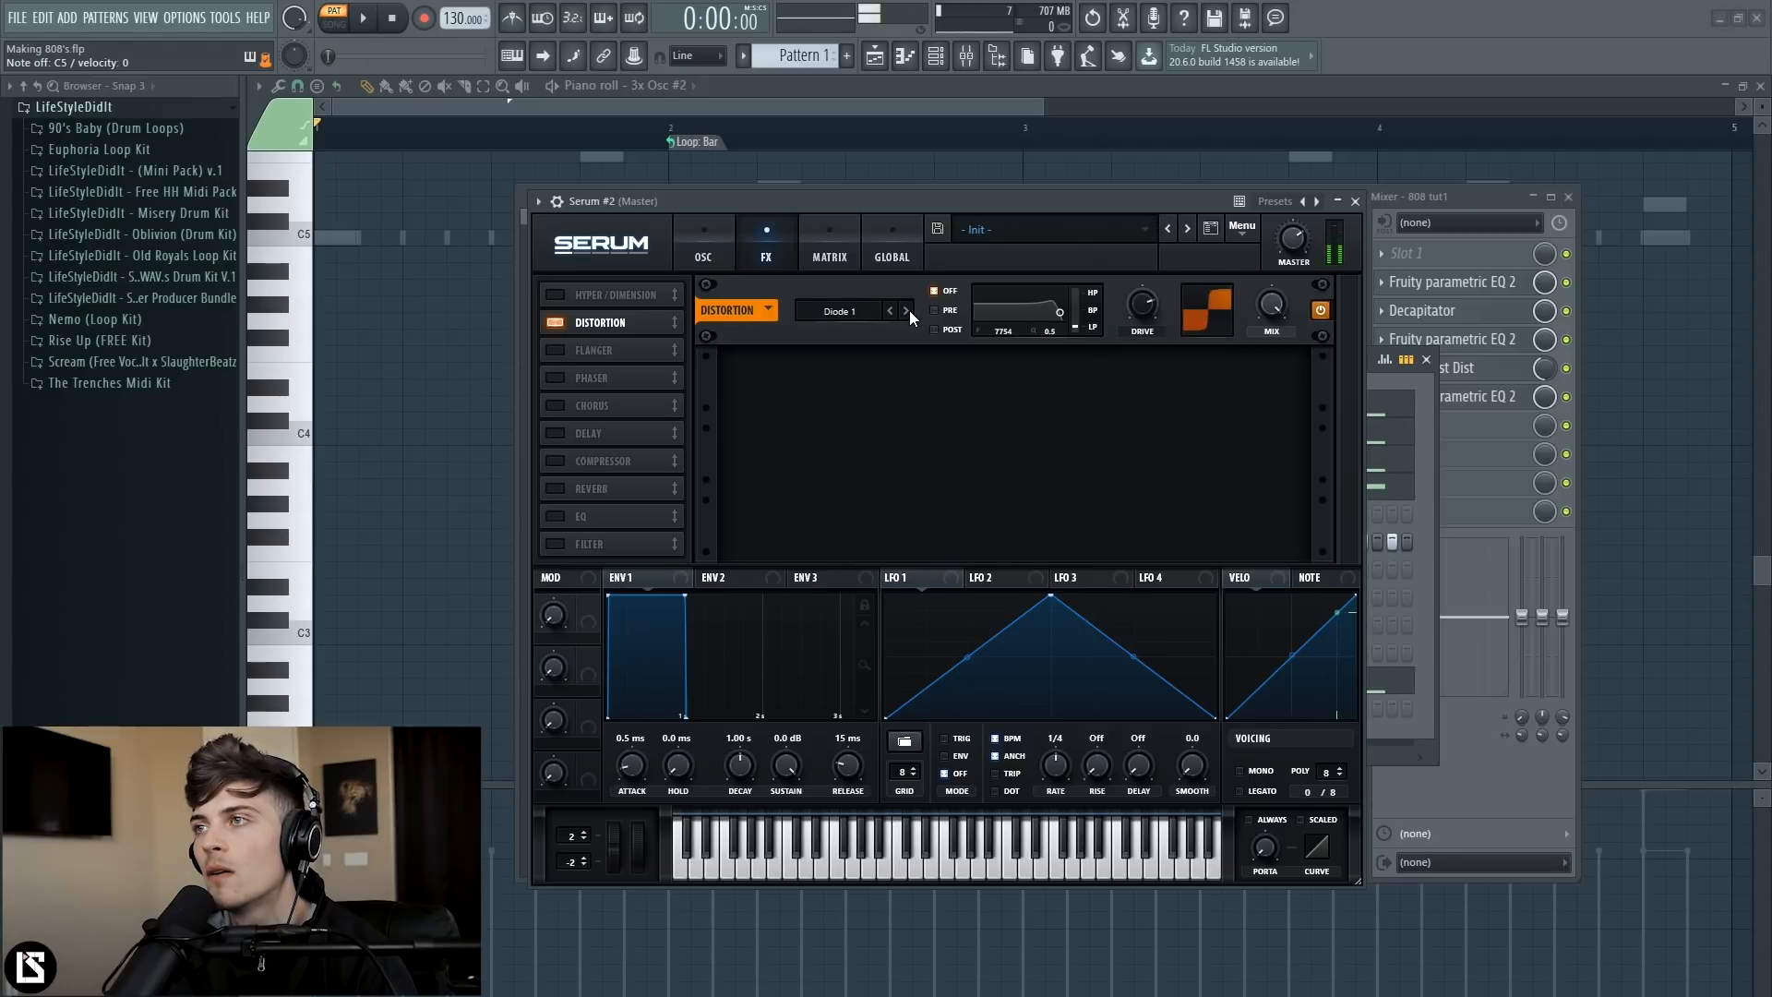
mouse_move(1141, 305)
left_mouse_down()
mouse_move(1144, 259)
mouse_move(1131, 317)
left_mouse_up()
left_click_drag(1272, 307, 1253, 469)
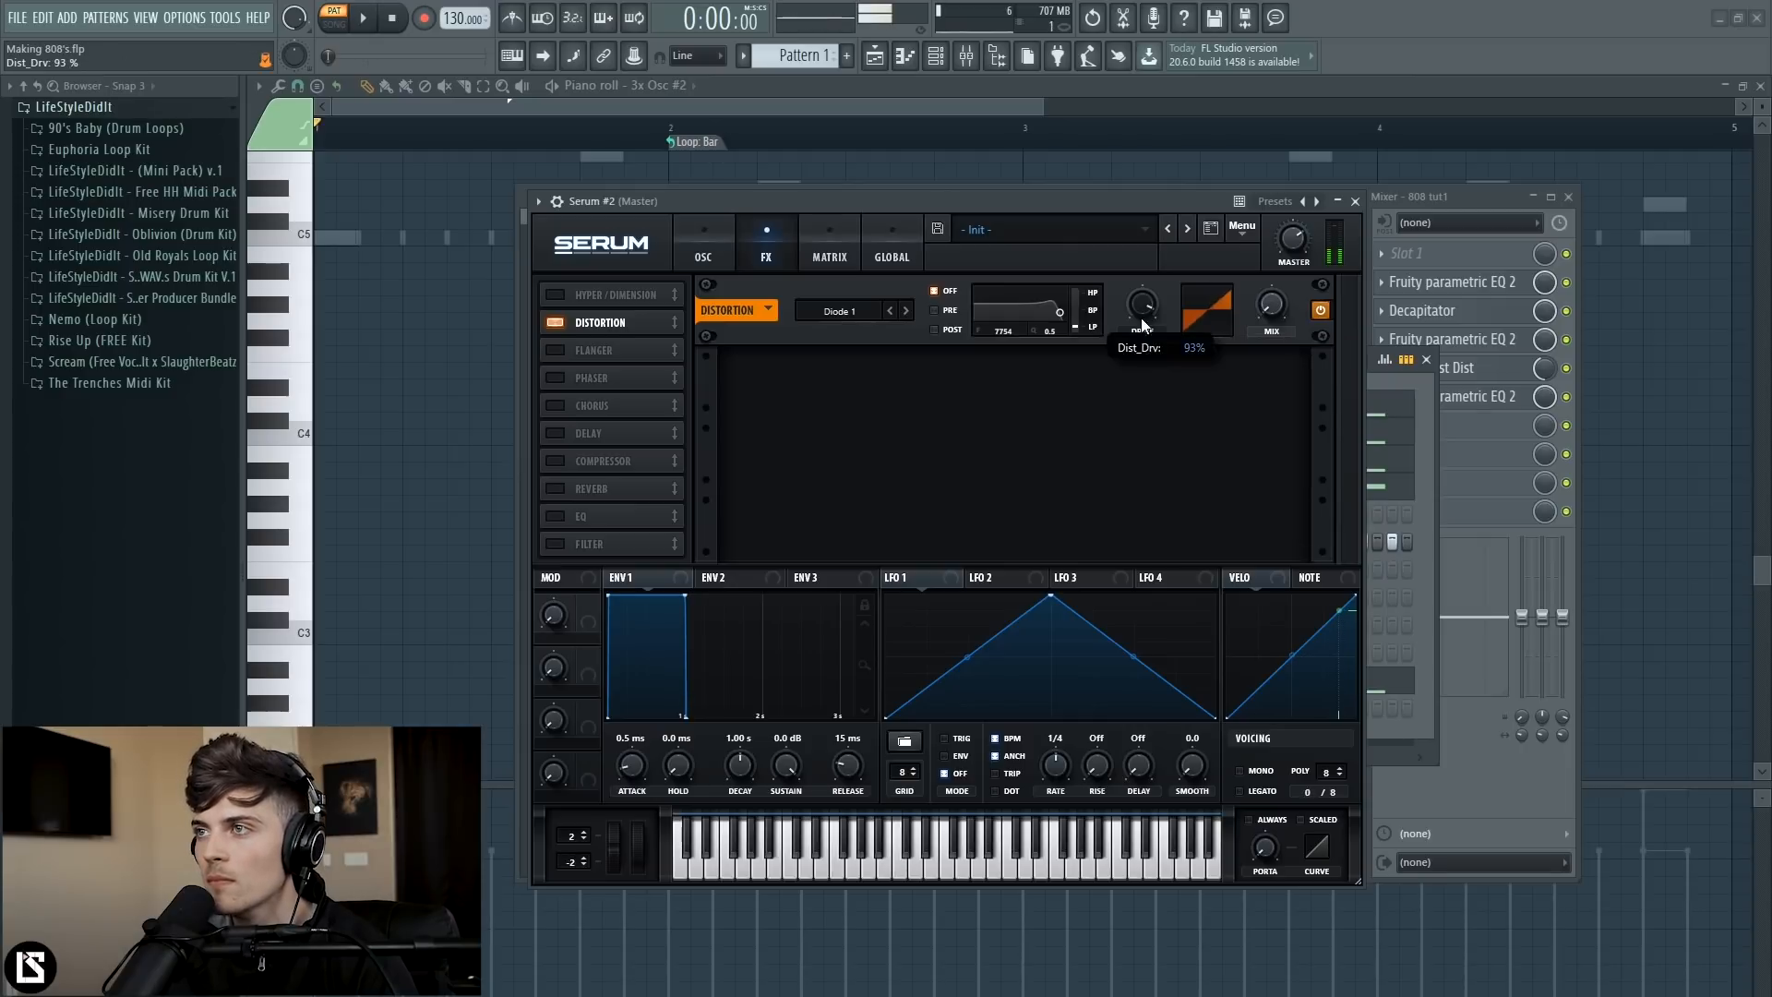
left_click_drag(1277, 291, 1276, 282)
left_click_drag(1141, 307, 1137, 447)
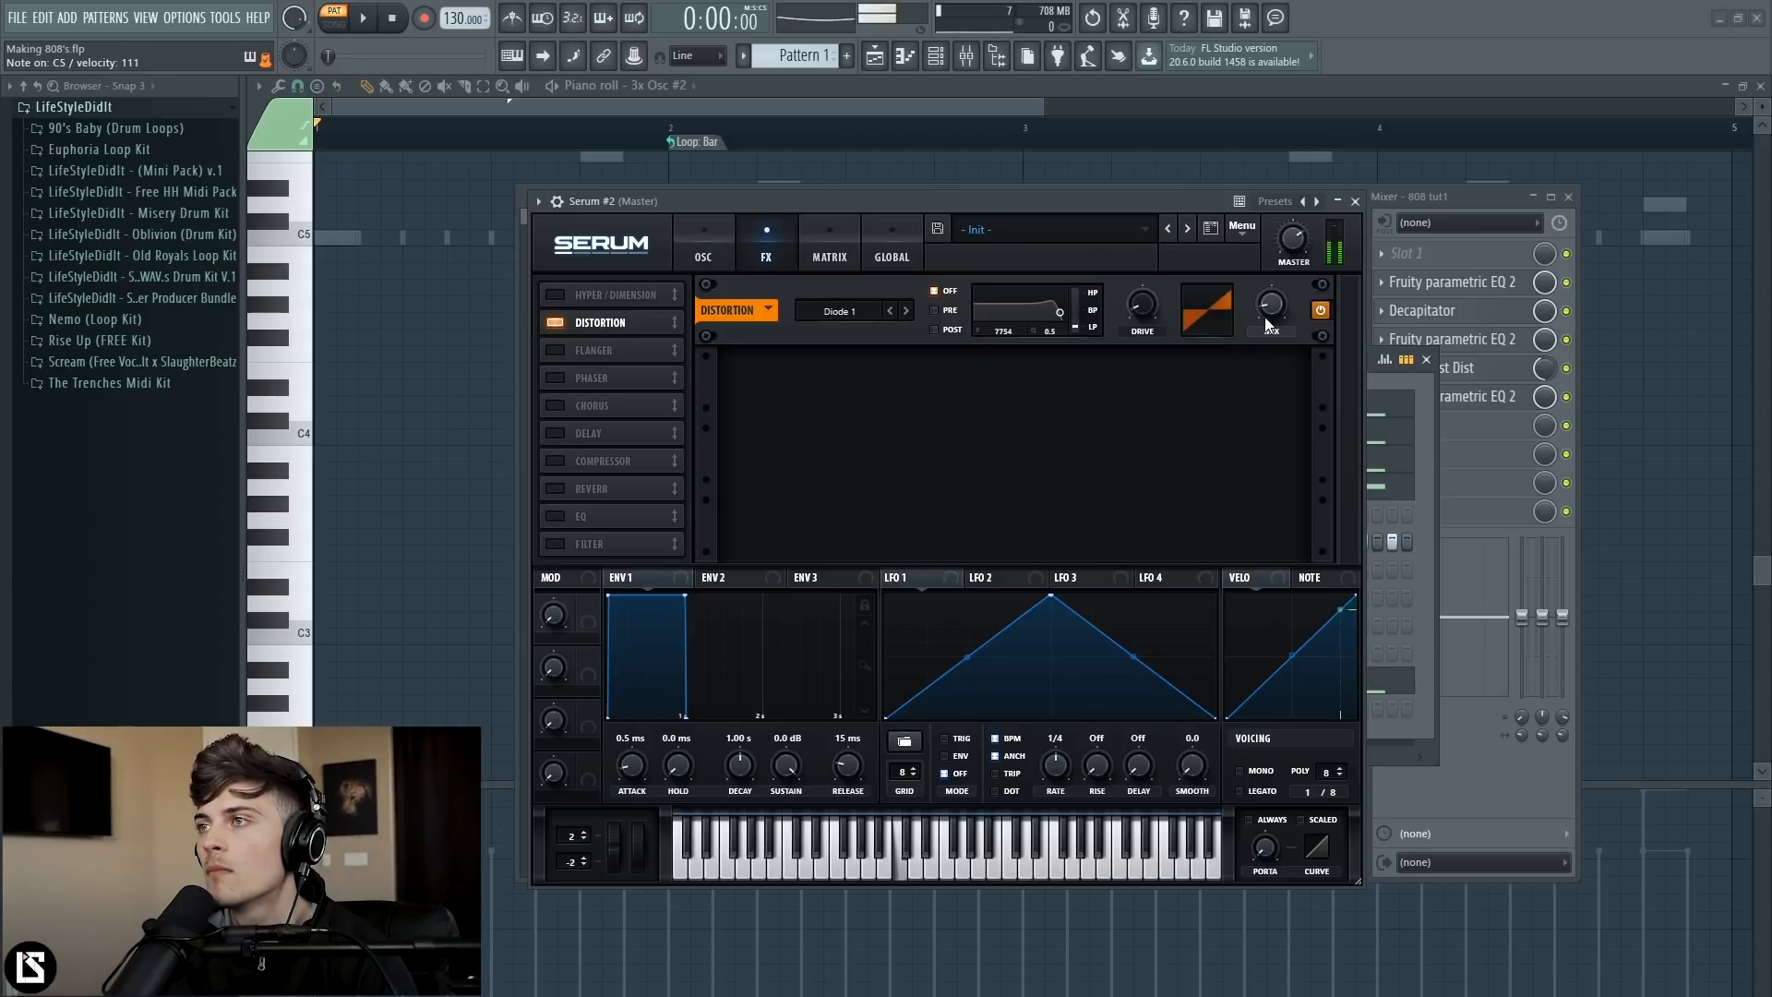
- Shape Serum's Env 1 with a 632 ms decay, -7.3 dB sustain and 1.40 s release
left_click(704, 248)
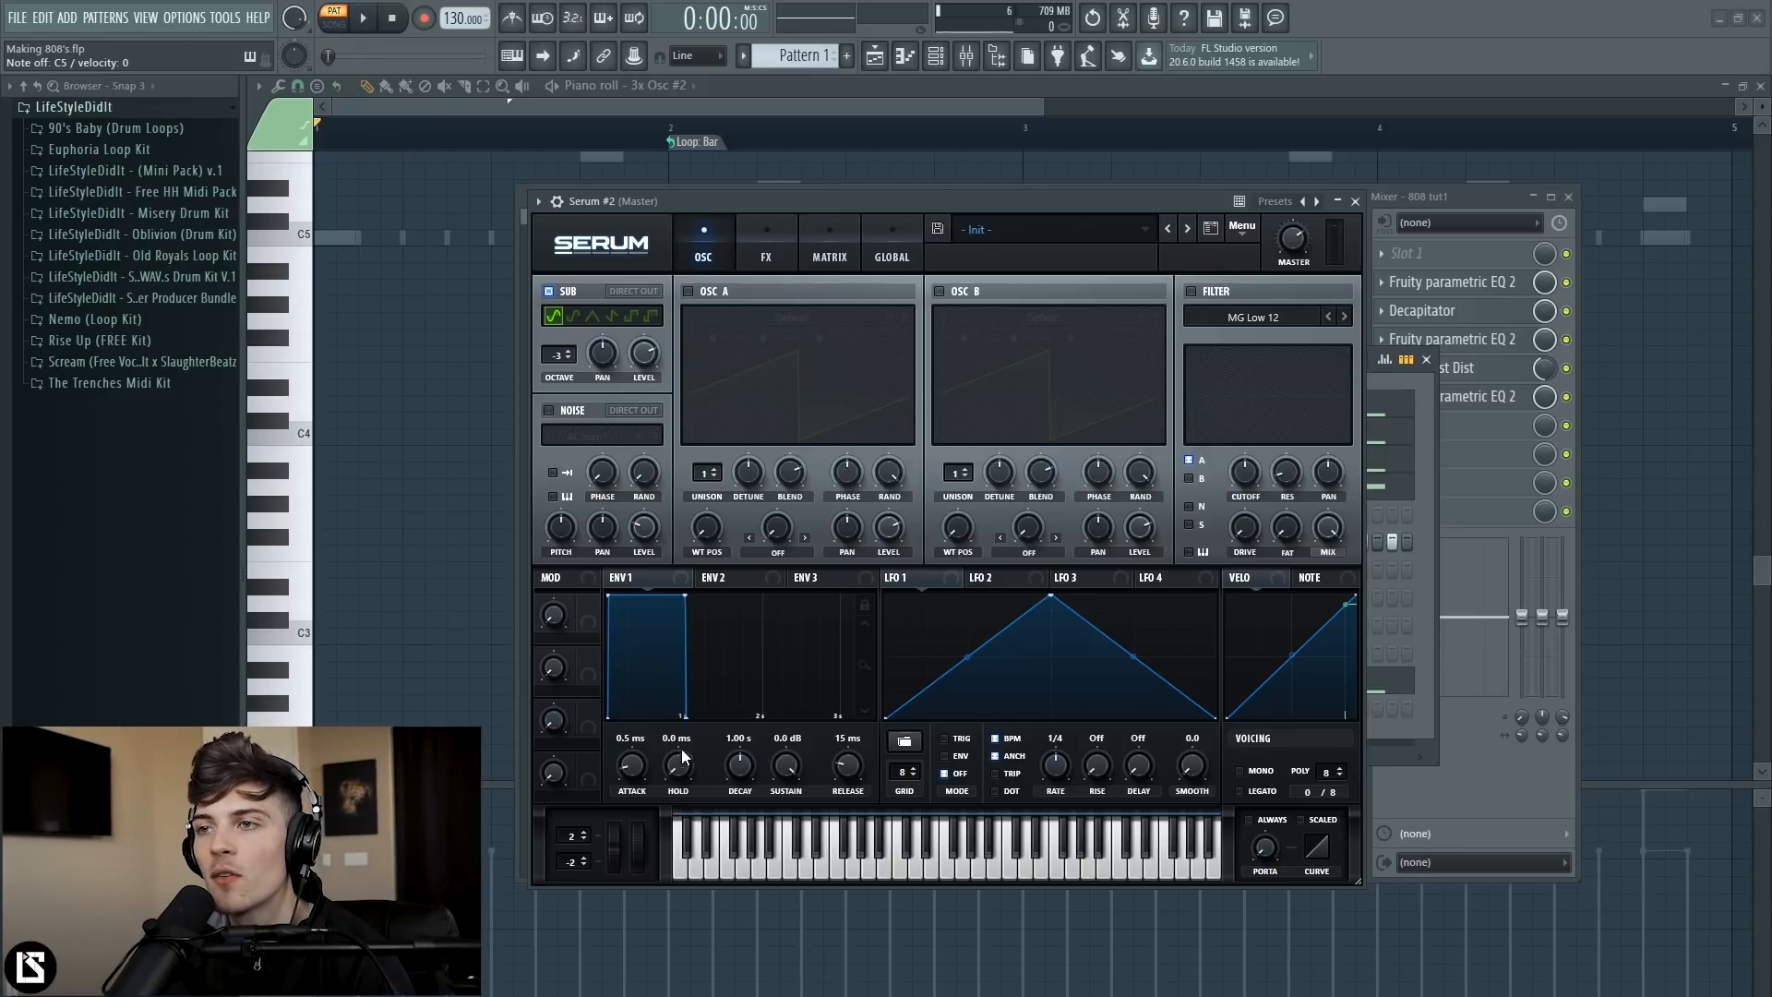
left_click_drag(853, 782, 856, 713)
left_click_drag(748, 768, 778, 833)
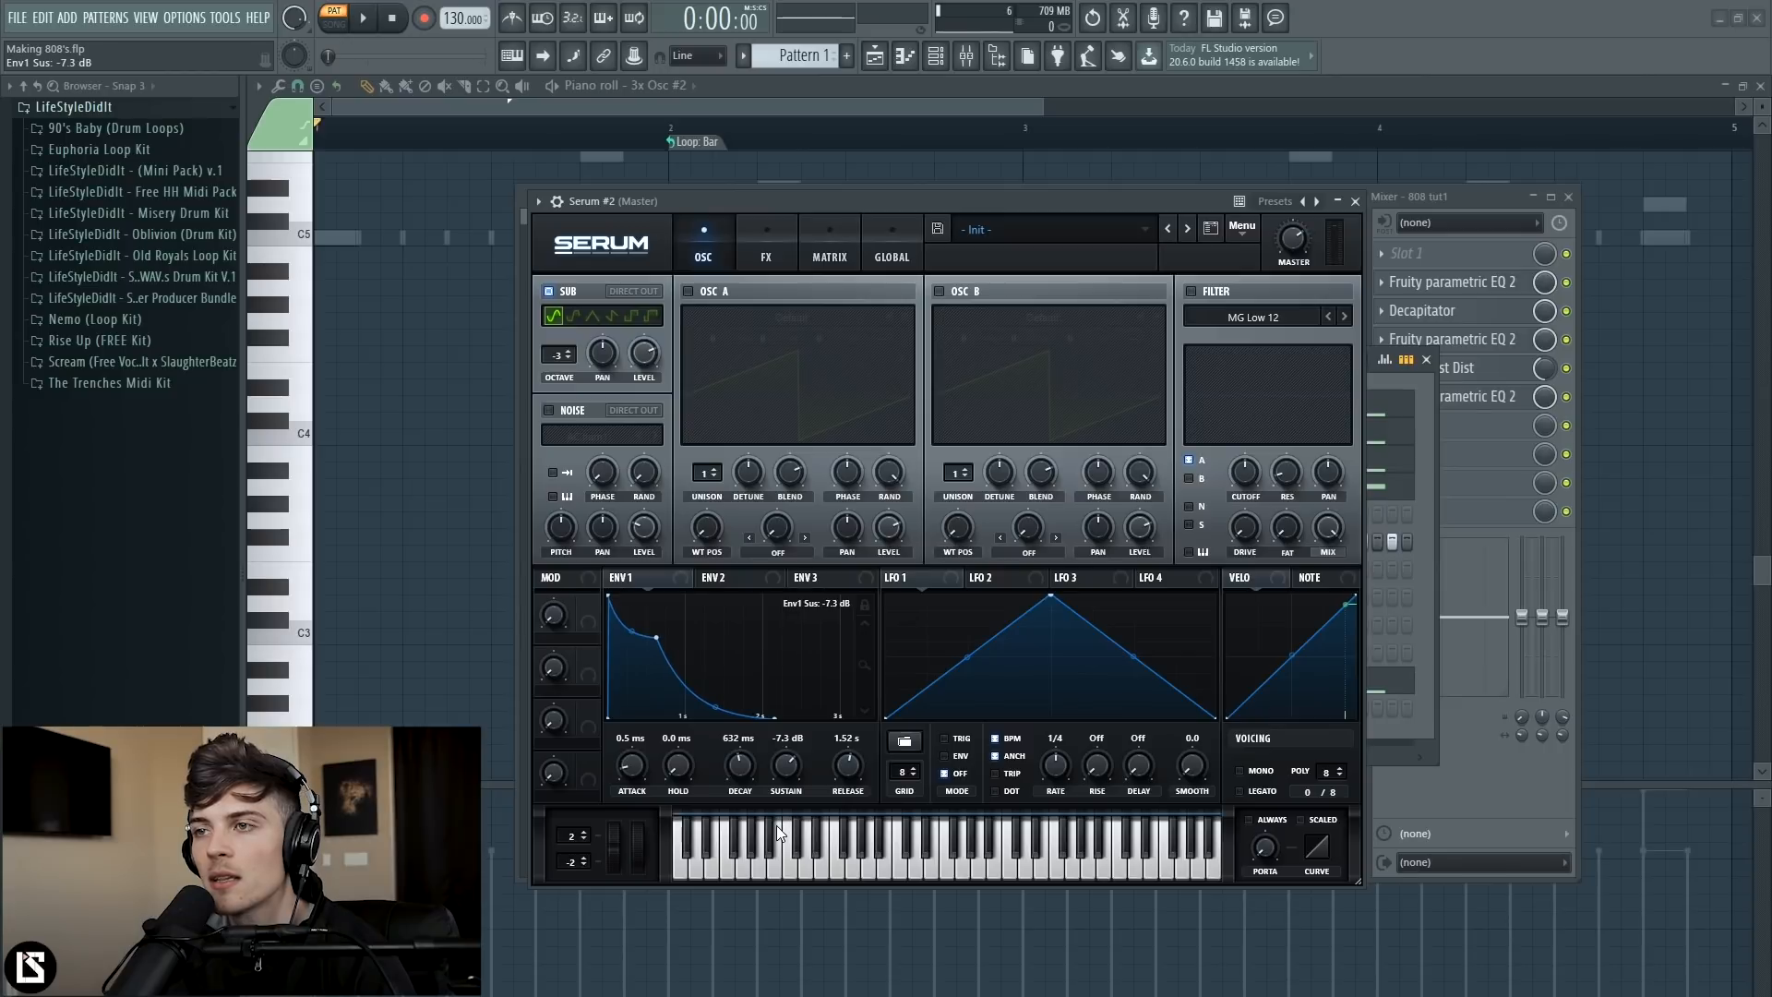
scroll(850, 771, "up", 3)
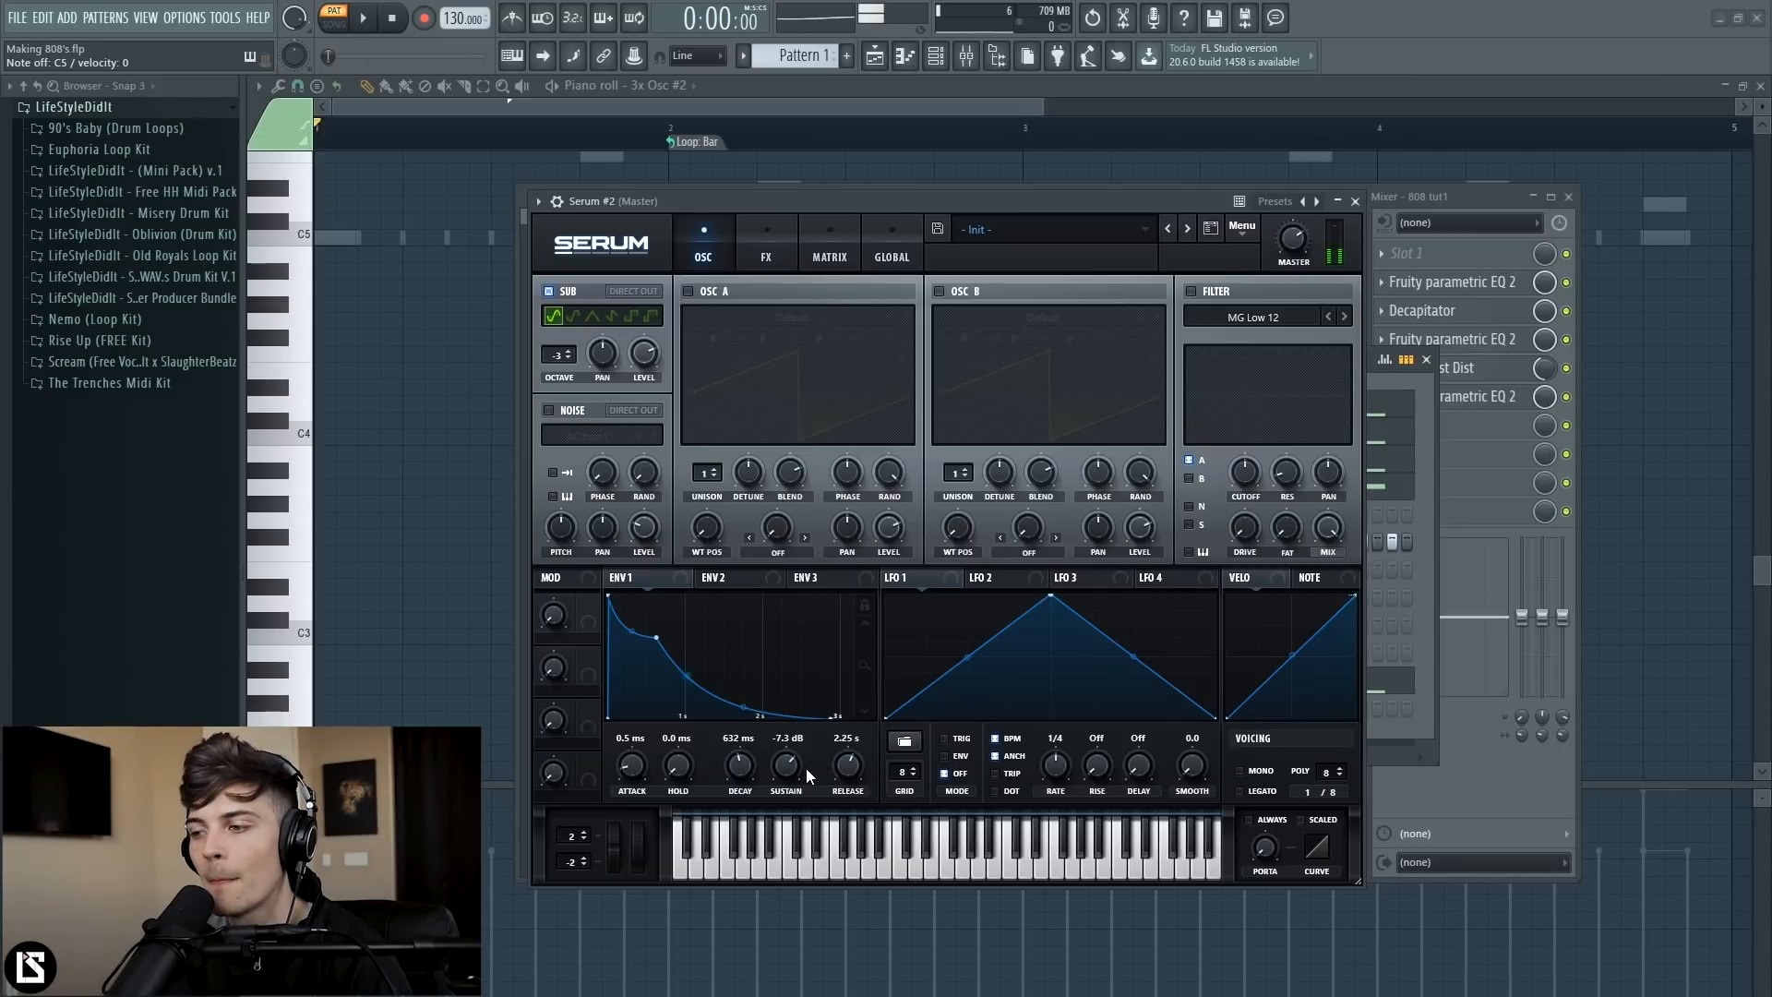
scroll(841, 778, "down", 3)
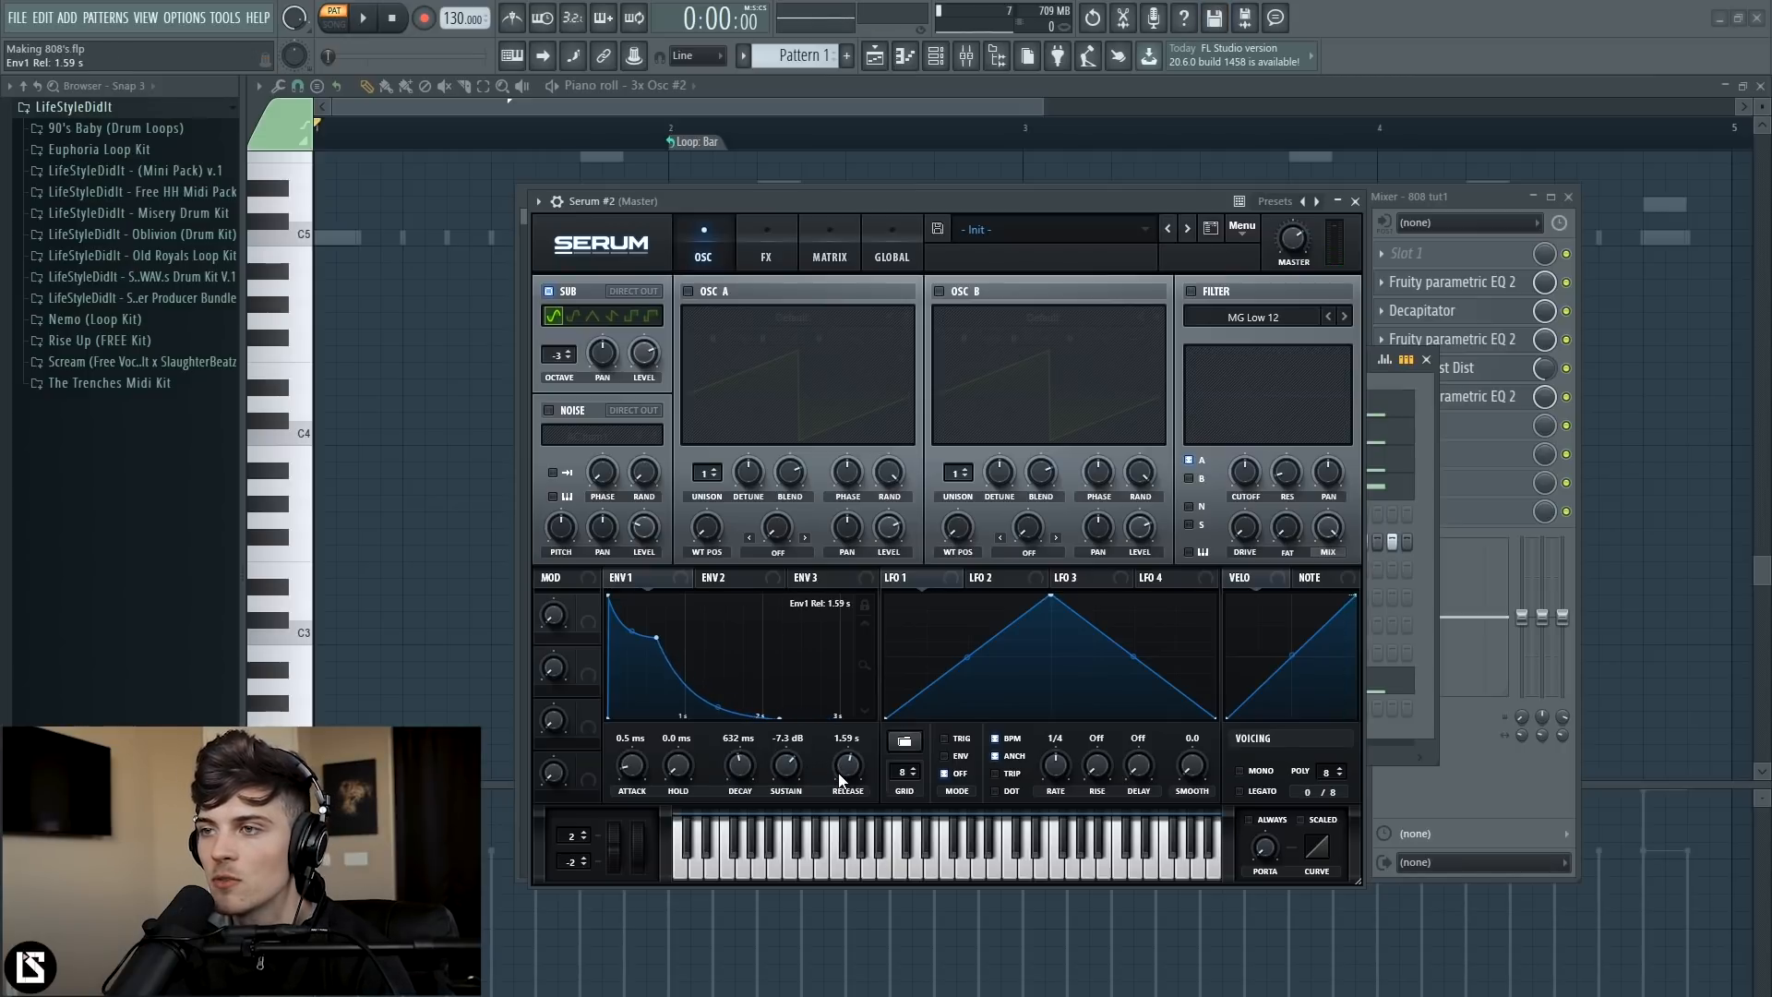
scroll(847, 775, "down", 2)
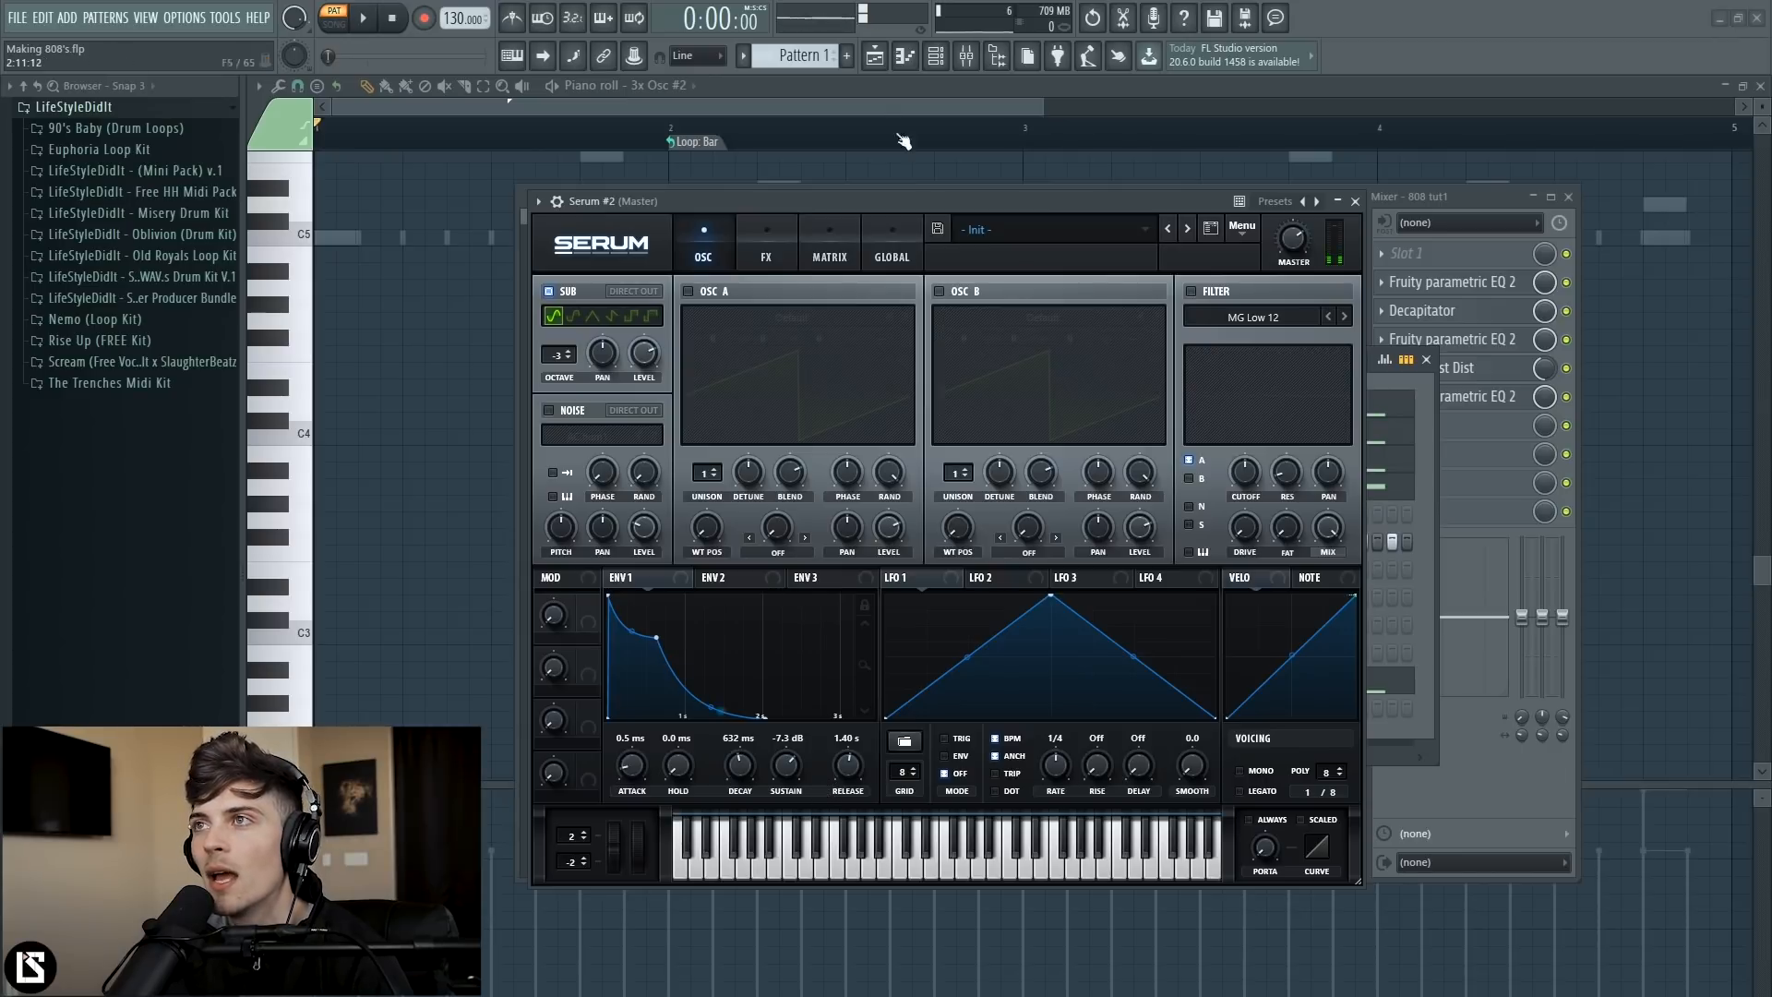
- Open the 3x Osc #2 channel and examine its volume envelope for reference
left_click(935, 56)
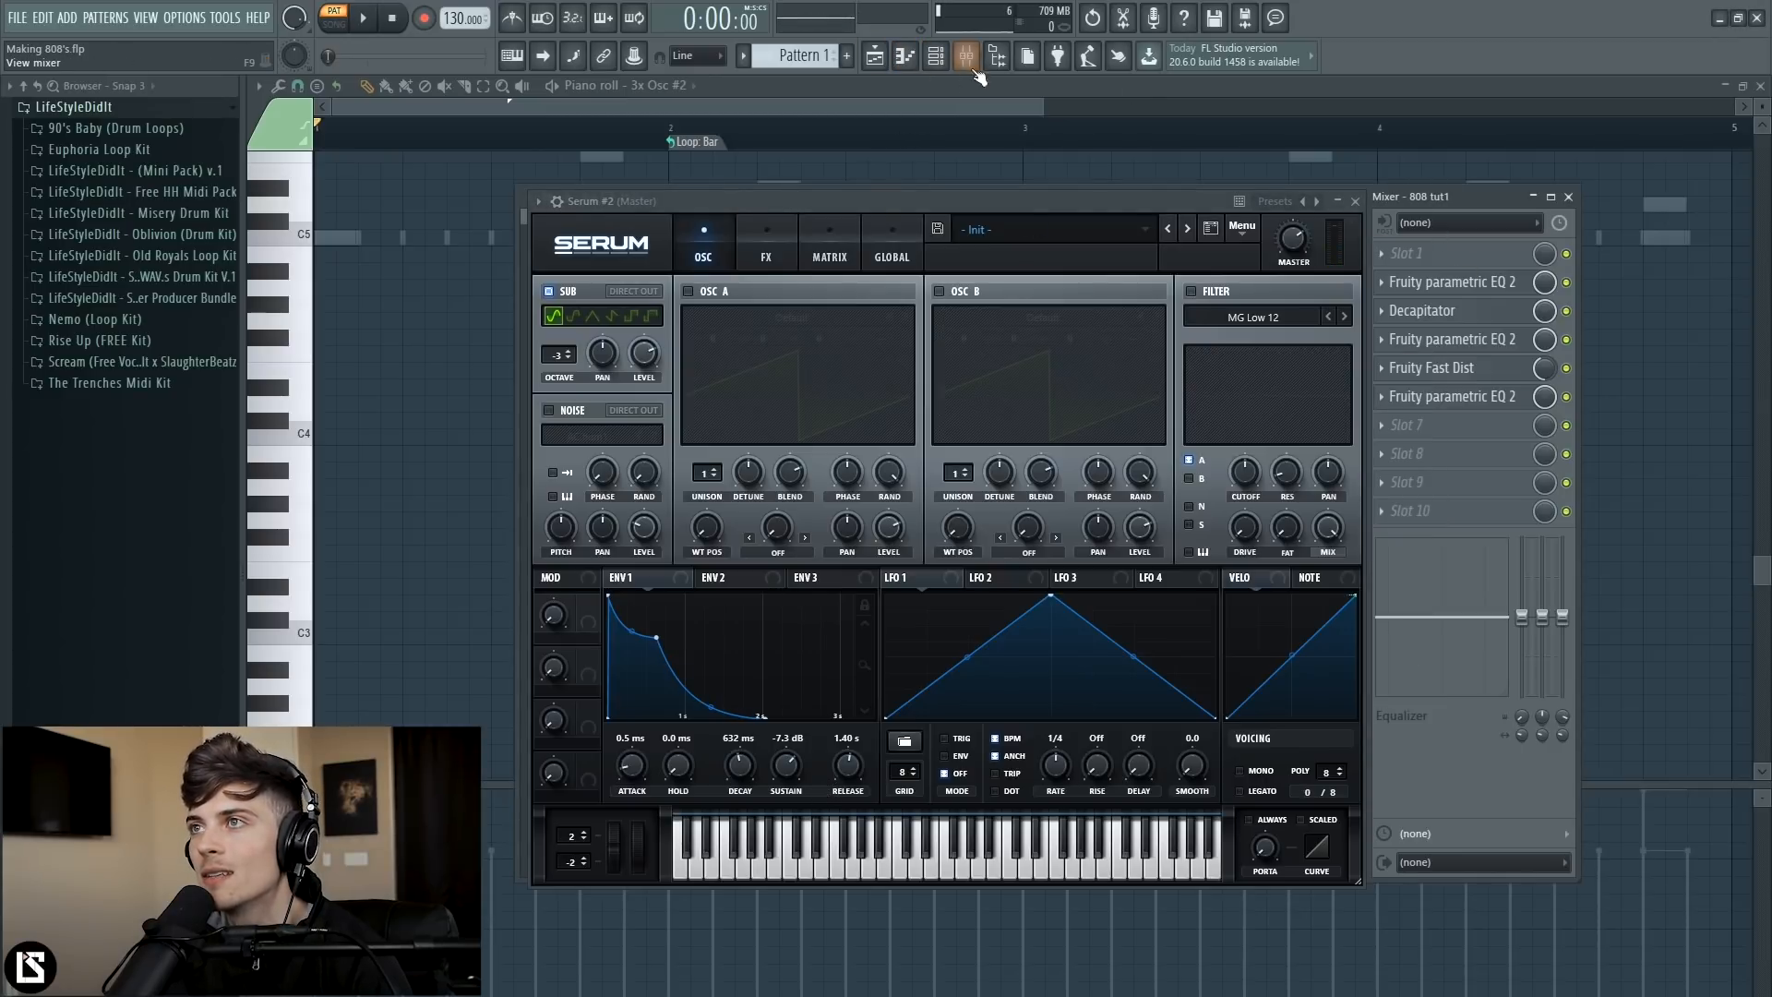
left_click(935, 55)
left_click(1356, 201)
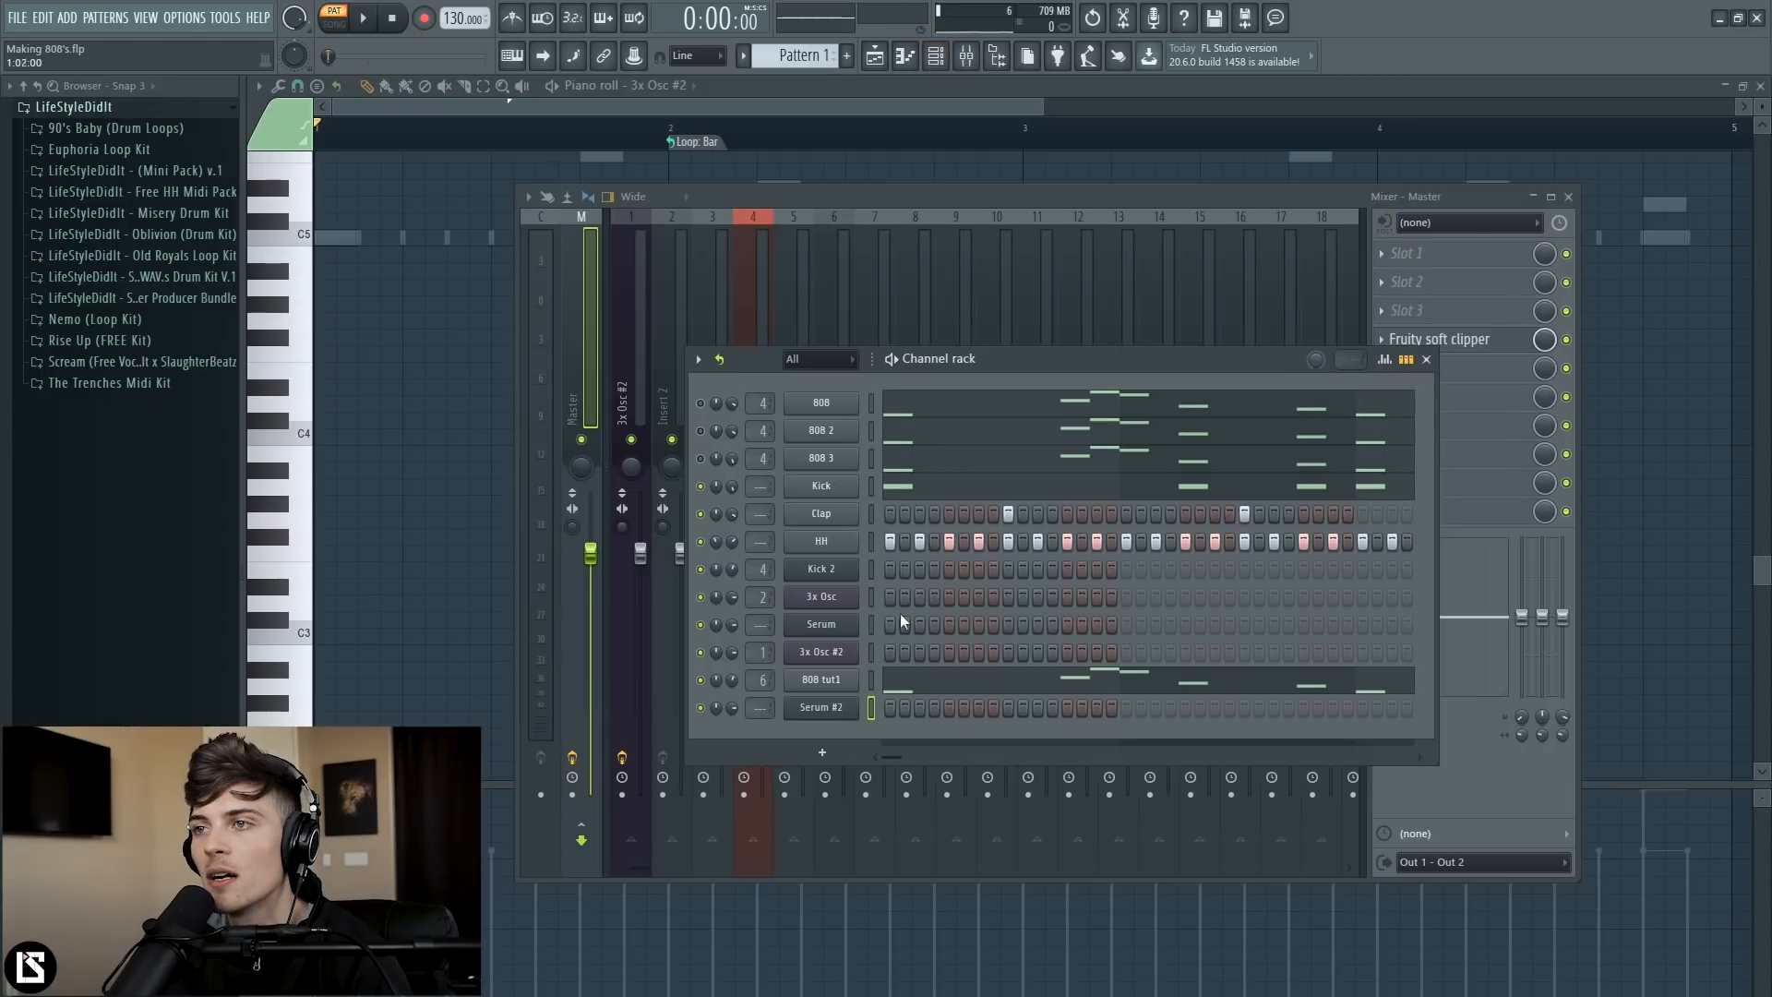
left_click(826, 653)
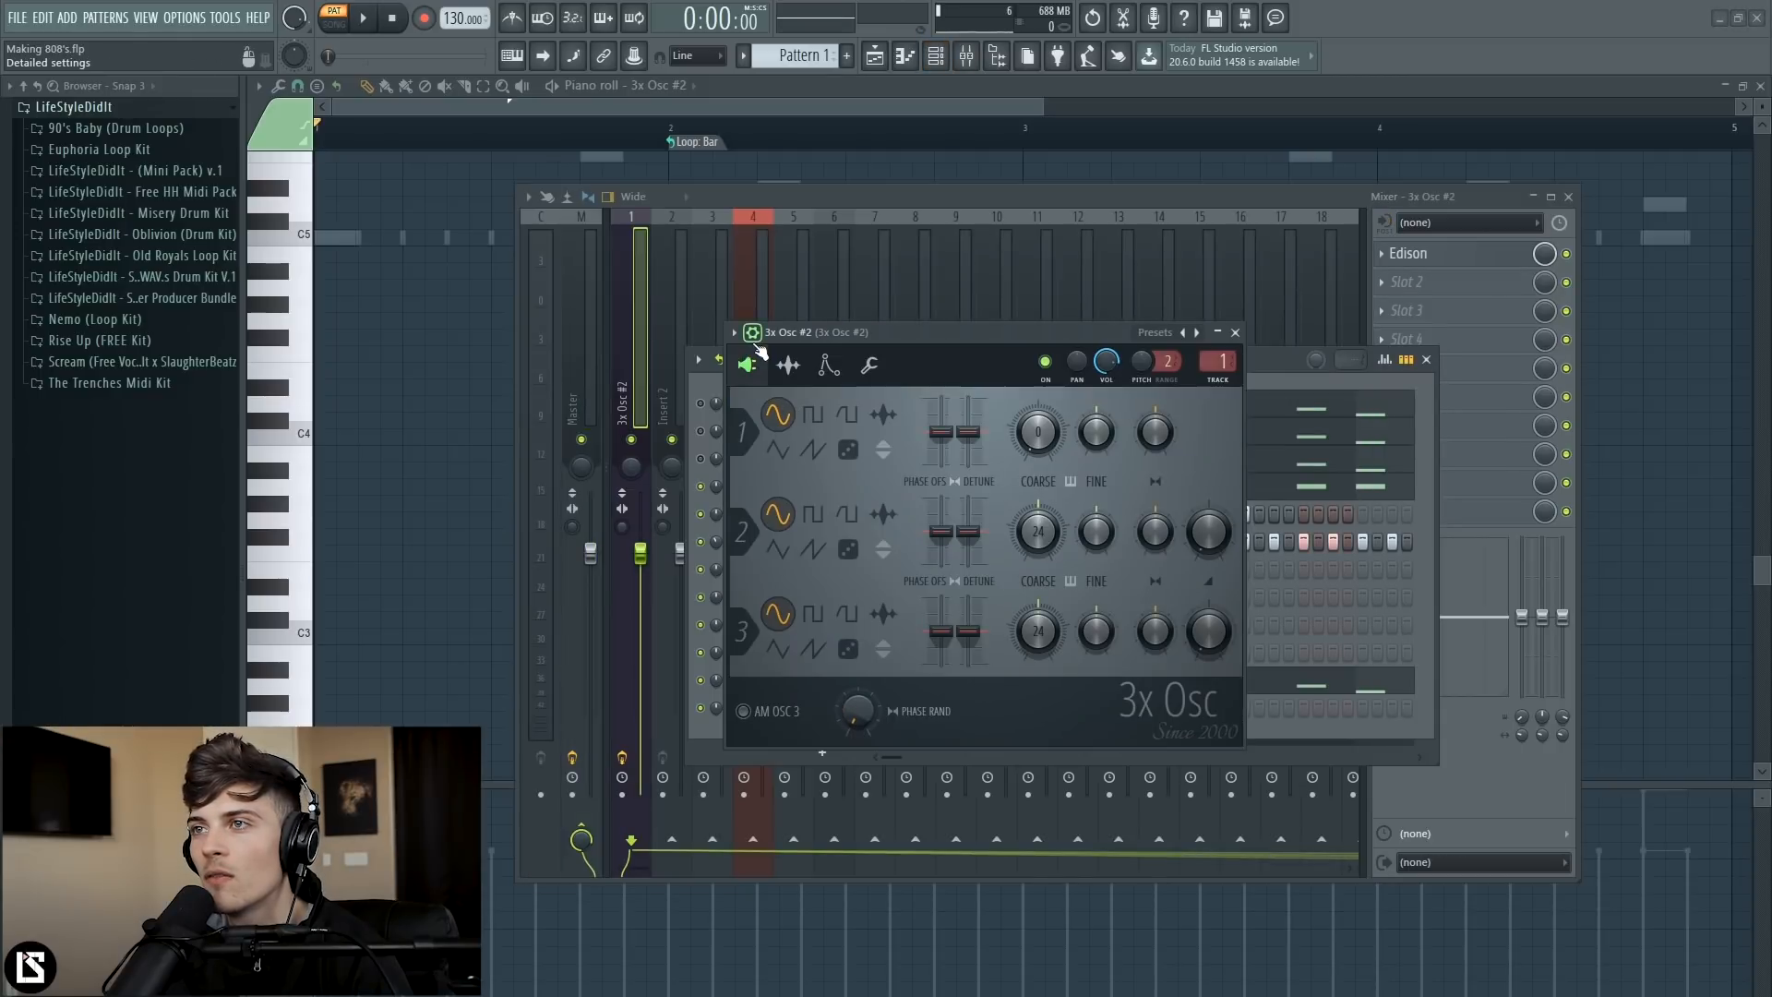
left_click(786, 369)
left_click(828, 365)
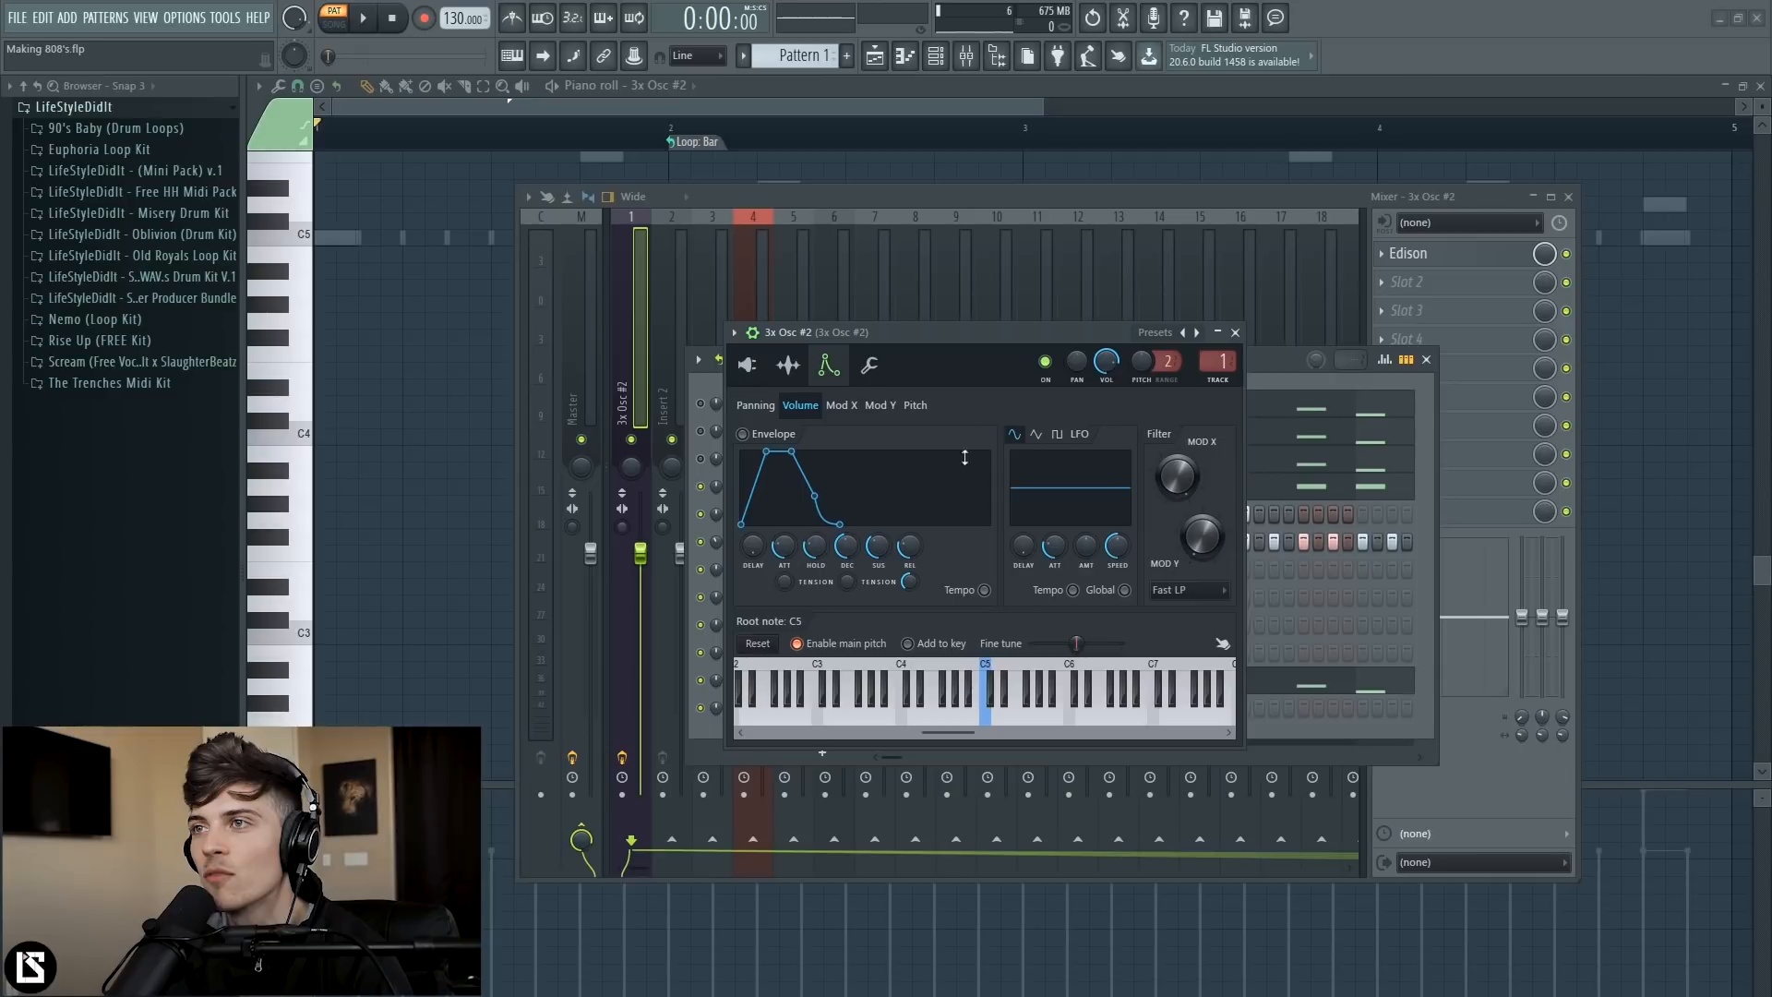
left_click(1234, 333)
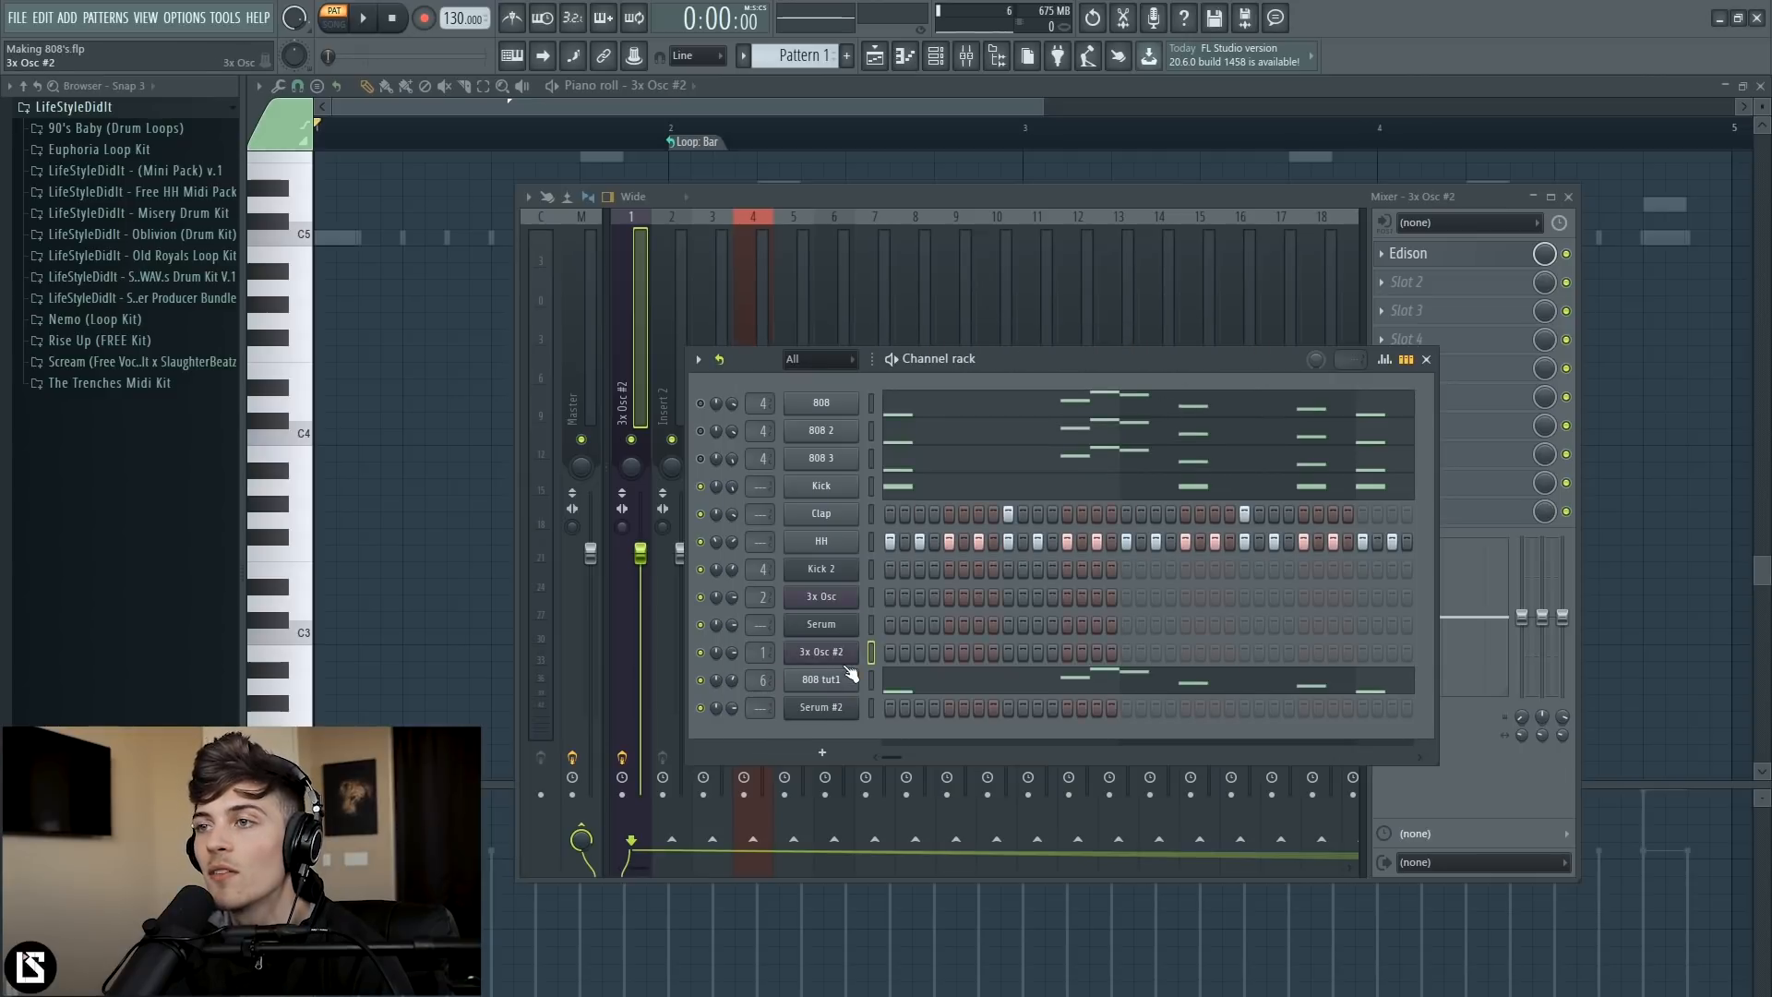
left_click(841, 657)
left_click(1234, 332)
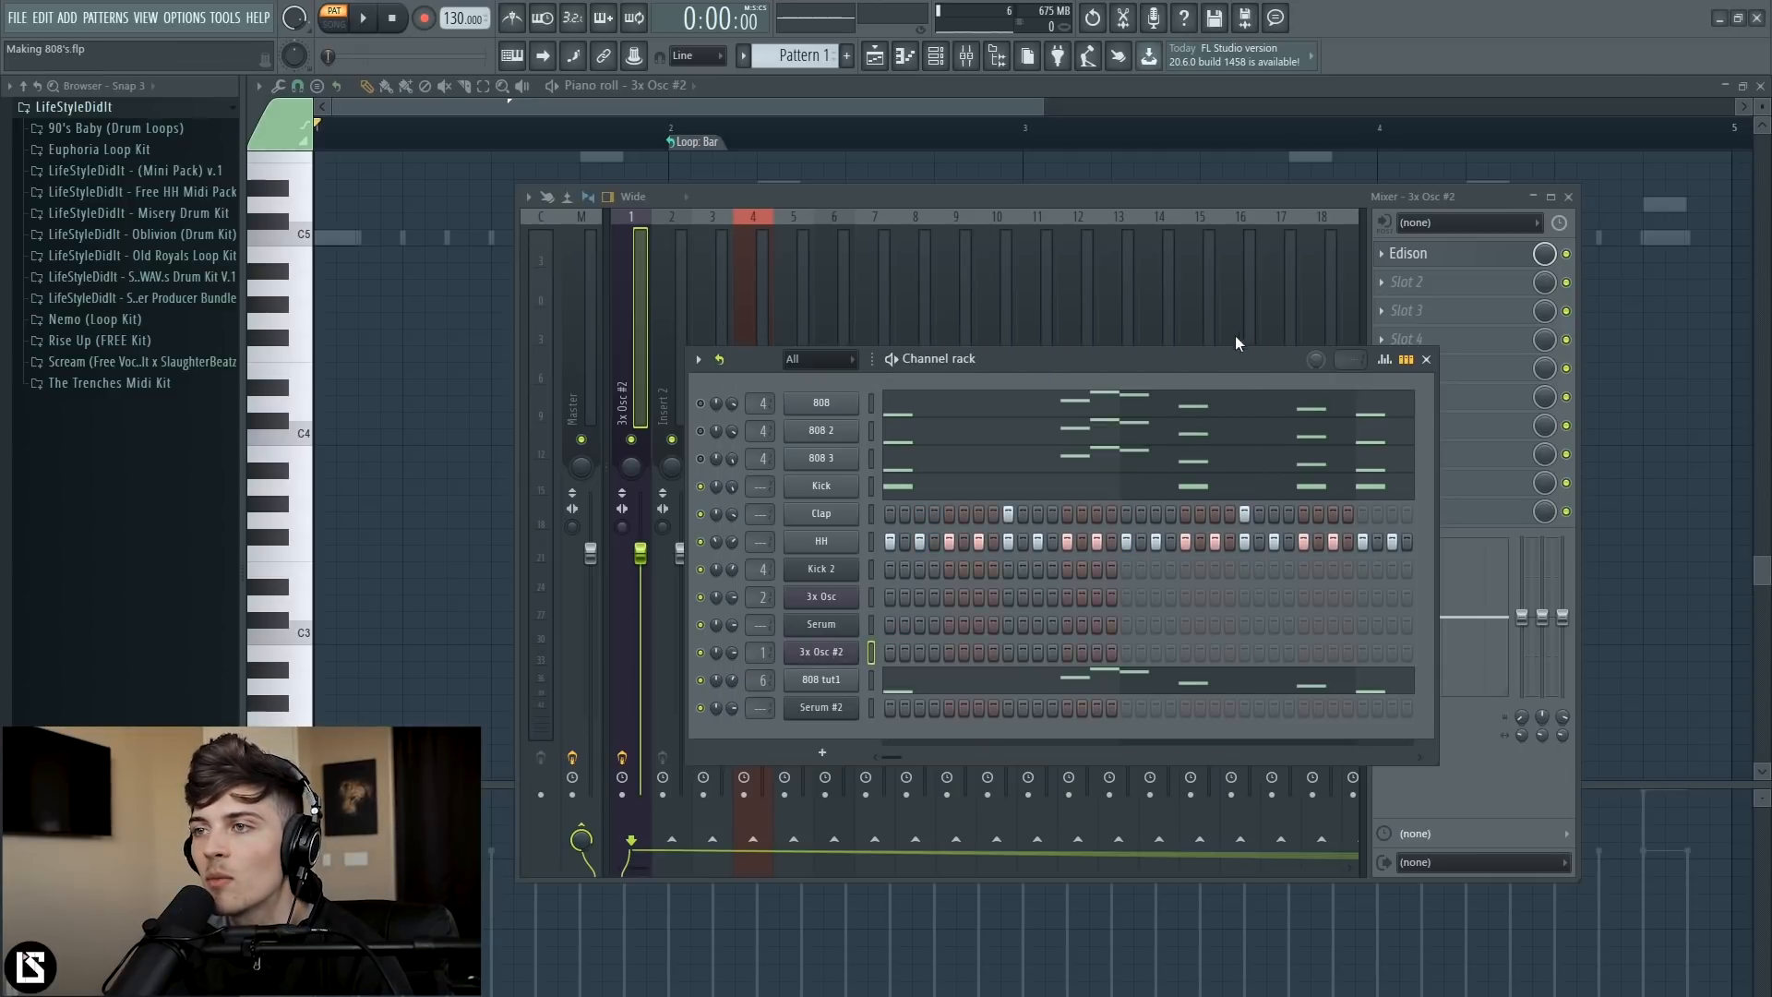
- Reopen Serum #2 and reshape Env 1 to a 750 ms decay, -3.5 dB sustain and 1.05 s release
left_click(826, 709)
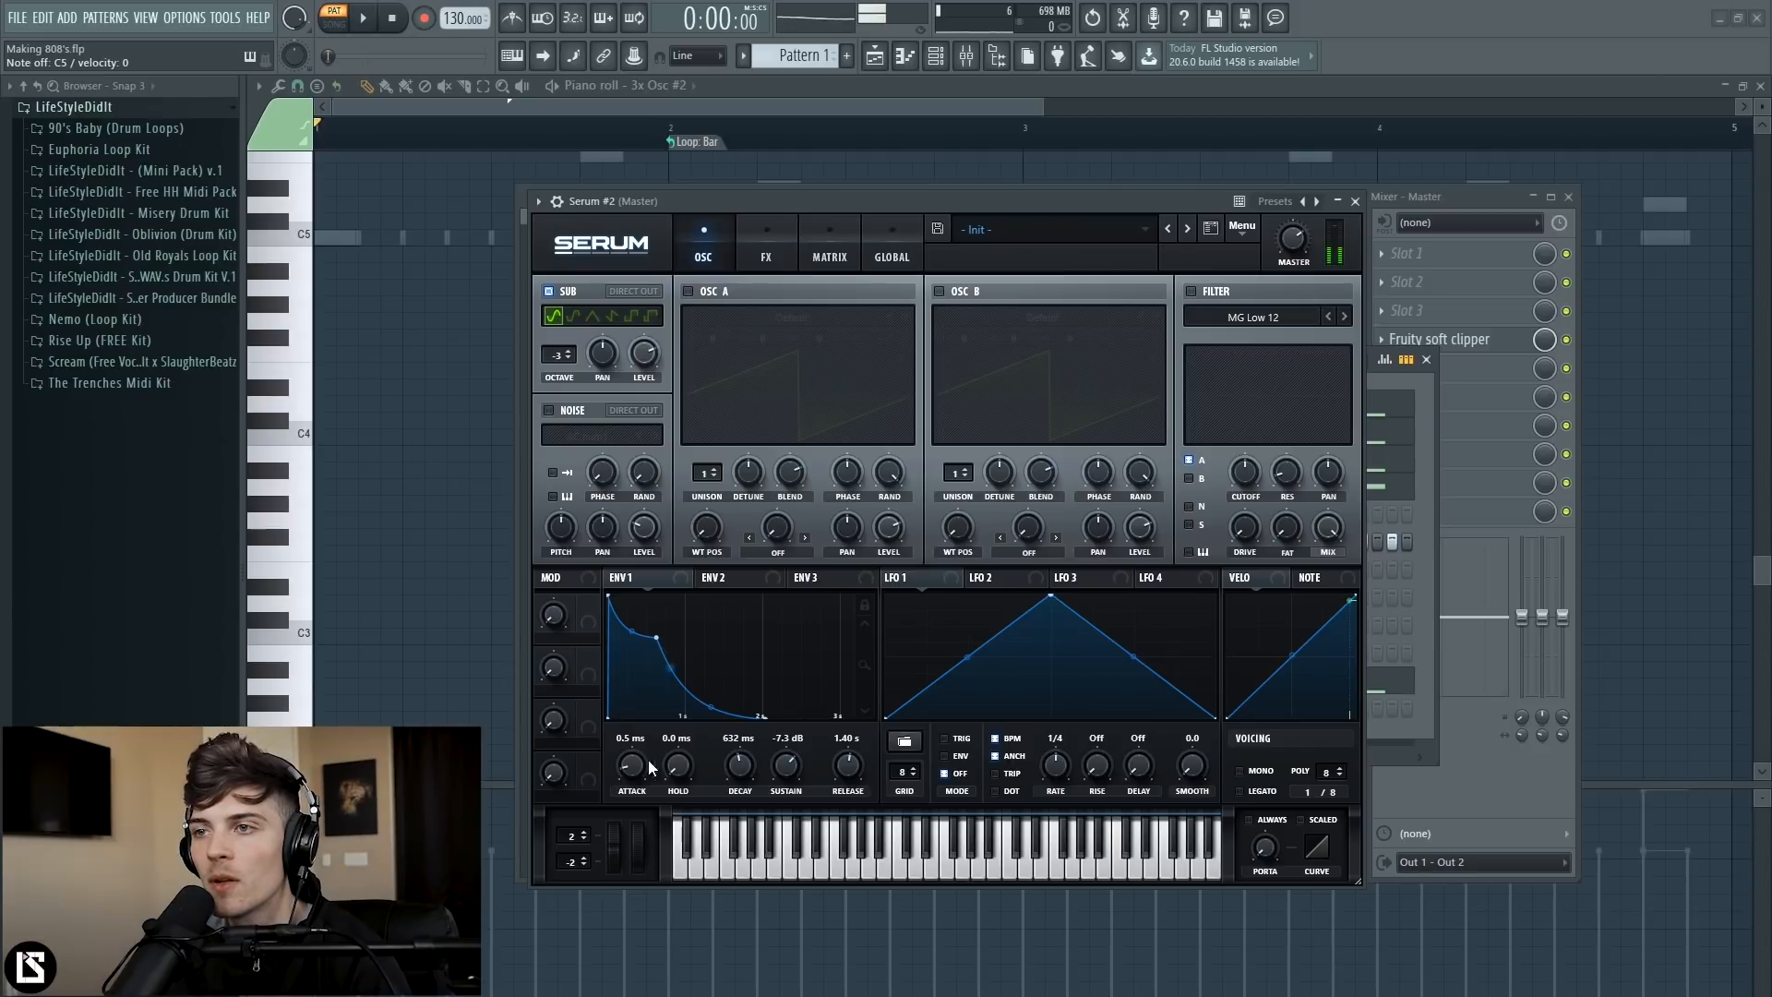
left_click_drag(658, 642, 672, 606)
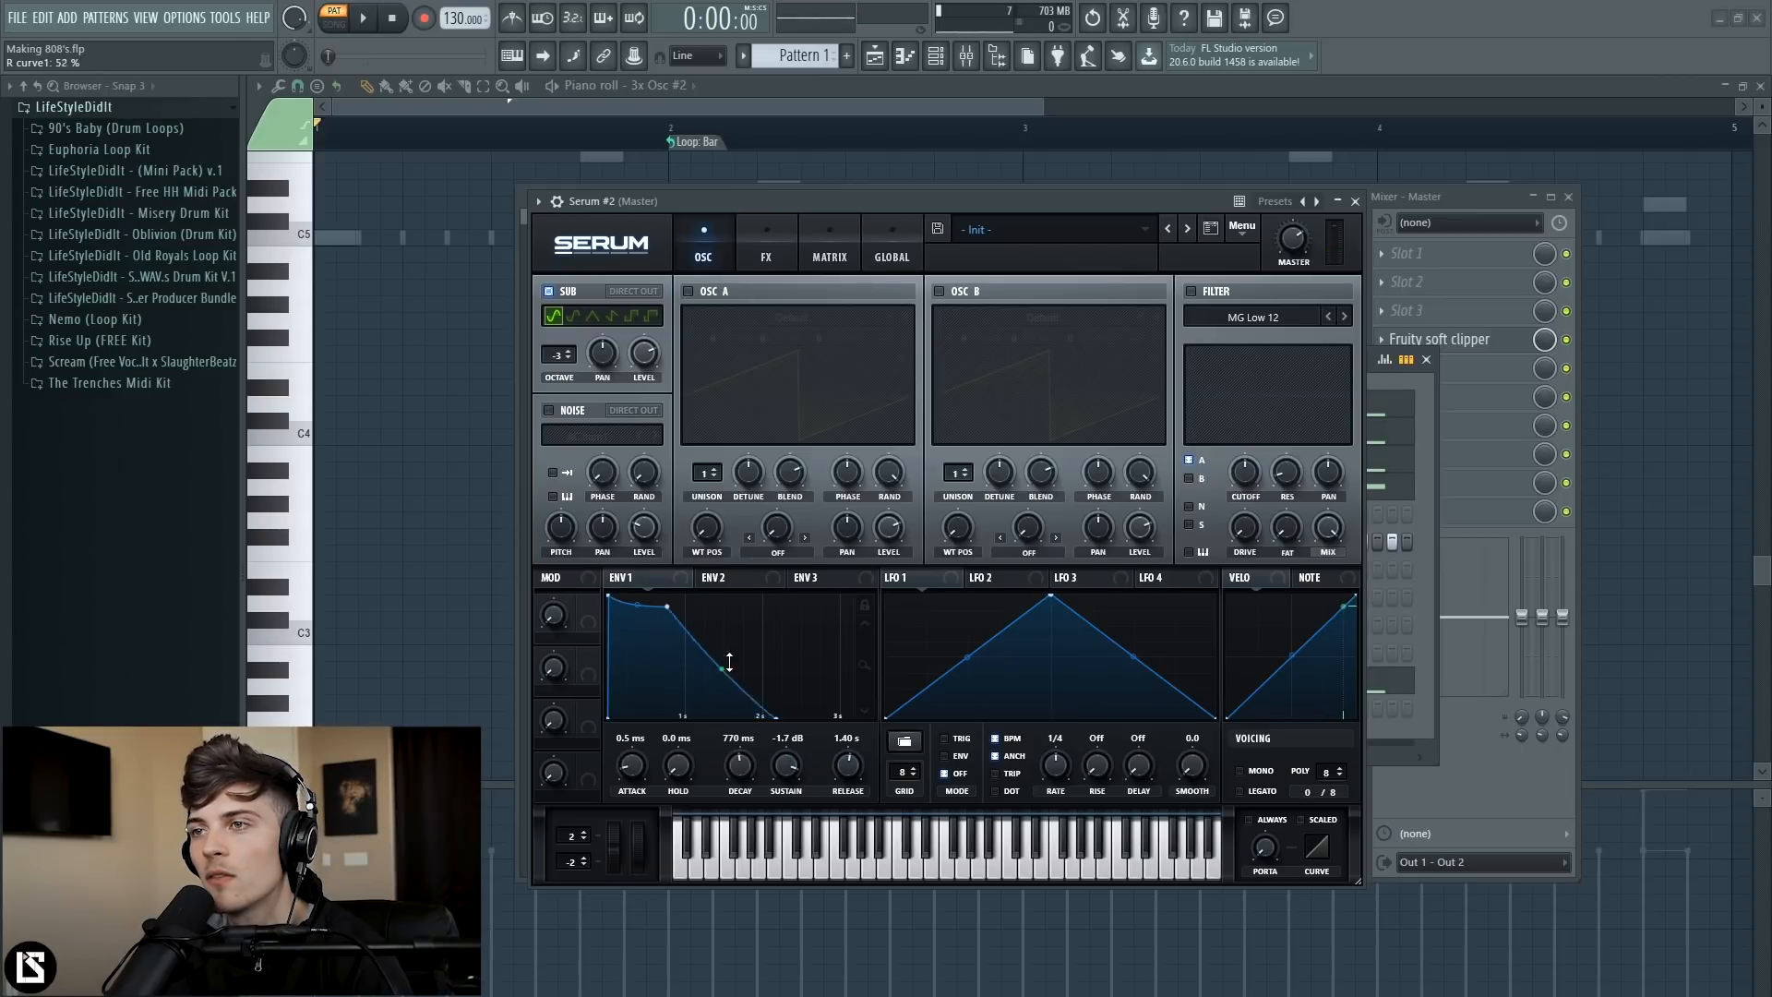
left_click_drag(722, 697, 736, 623)
left_click_drag(844, 778, 847, 775)
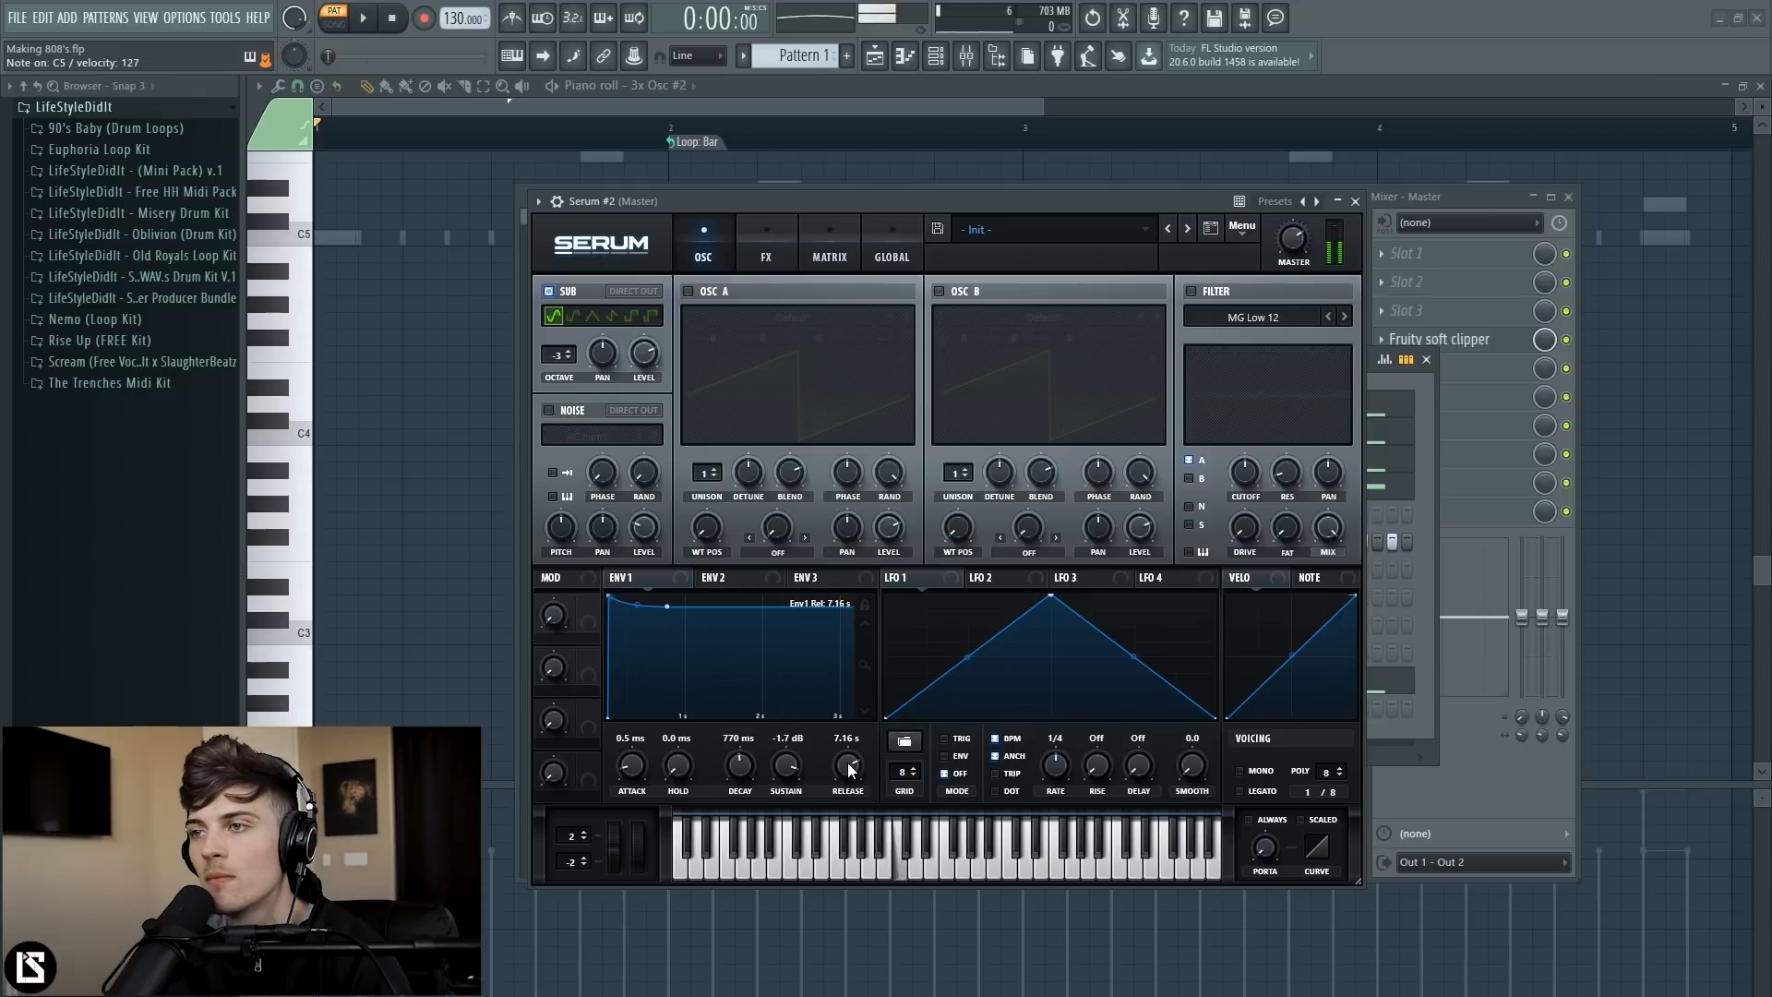
left_click_drag(847, 773, 781, 778)
left_click_drag(707, 614, 701, 672)
left_click_drag(666, 613, 667, 616)
- Switch Serum's distortion type to Diode 2 and readjust its drive and mix
left_click(762, 249)
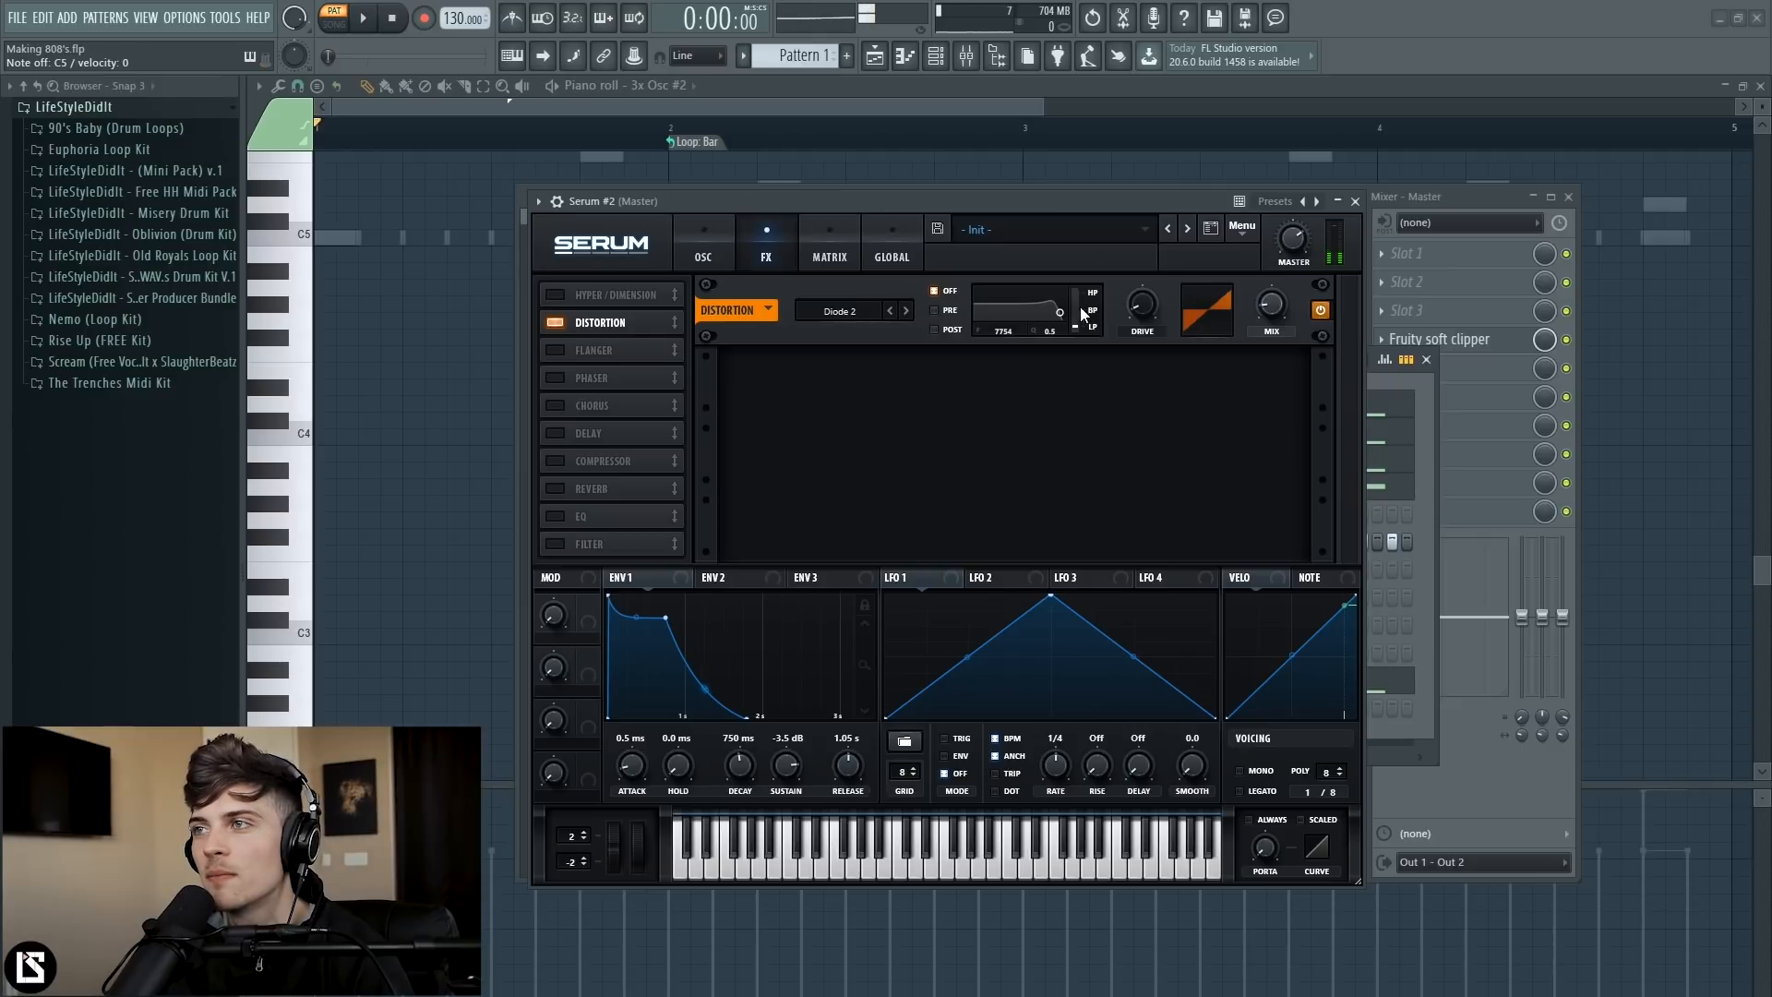
mouse_move(1142, 306)
left_click_drag(1279, 235, 1275, 168)
mouse_move(1145, 306)
left_mouse_down()
mouse_move(1159, 146)
mouse_move(1151, 308)
left_mouse_up()
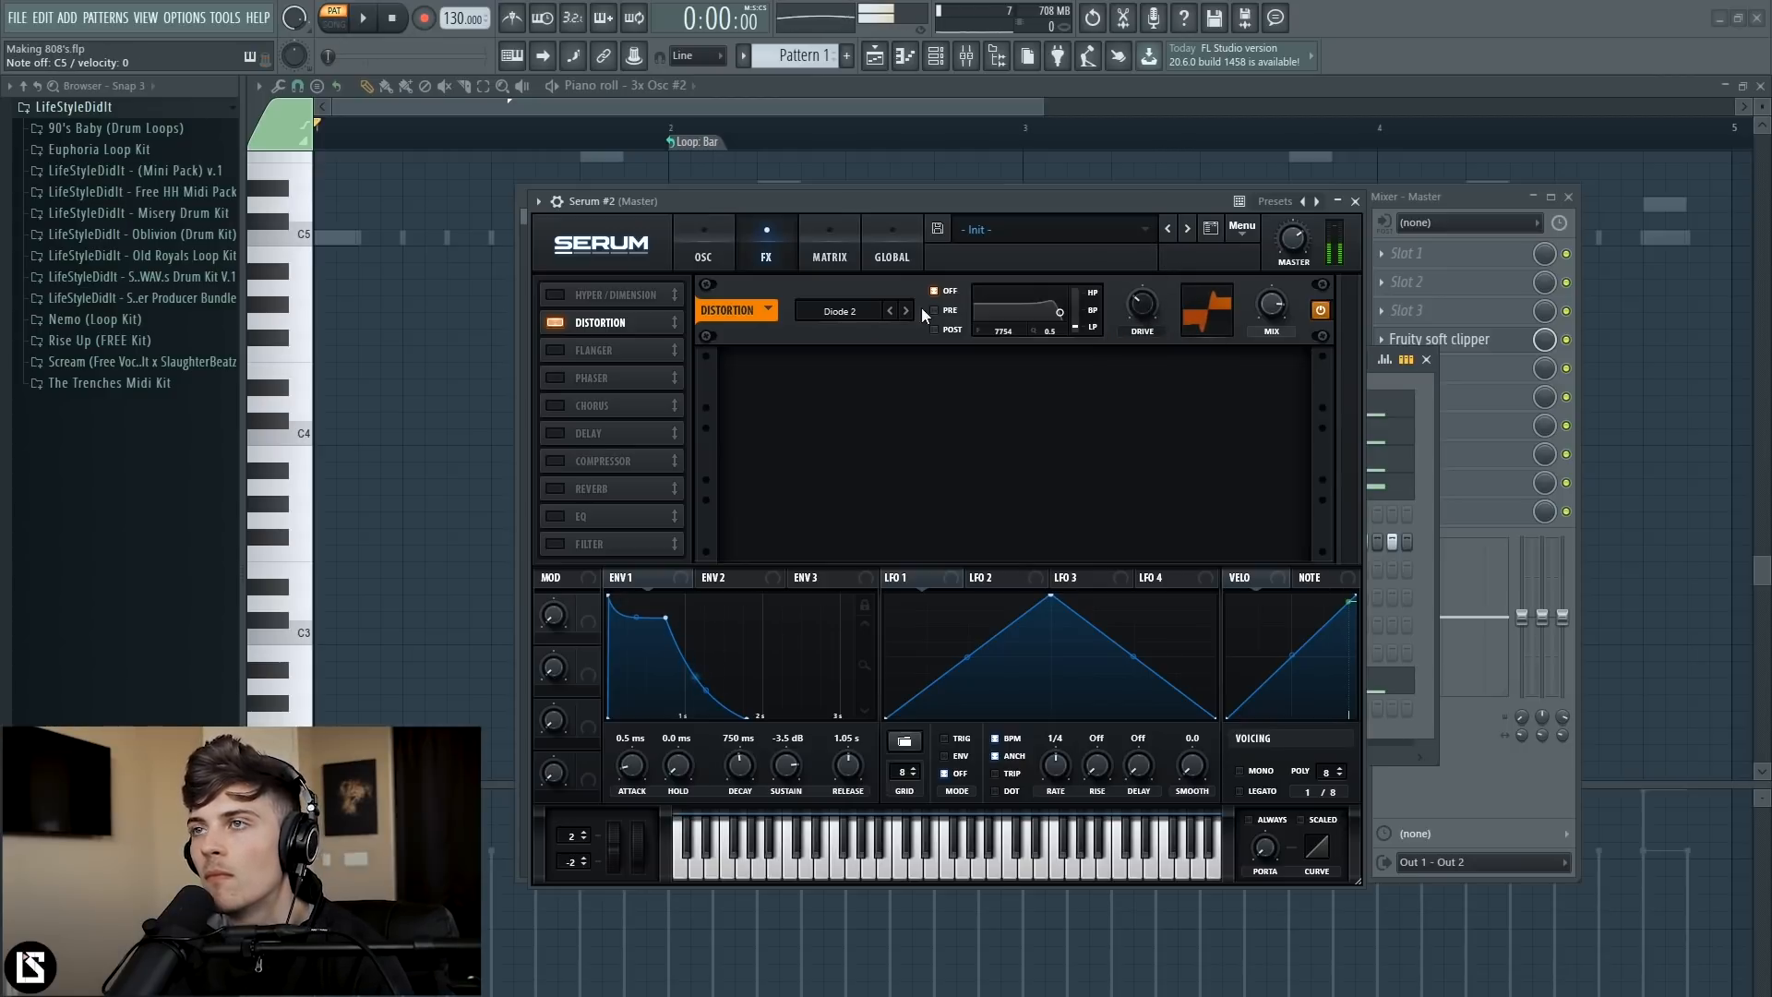
- Set Env 1's decay to 716 ms and its sustain to -5.6 dB
left_click(720, 251)
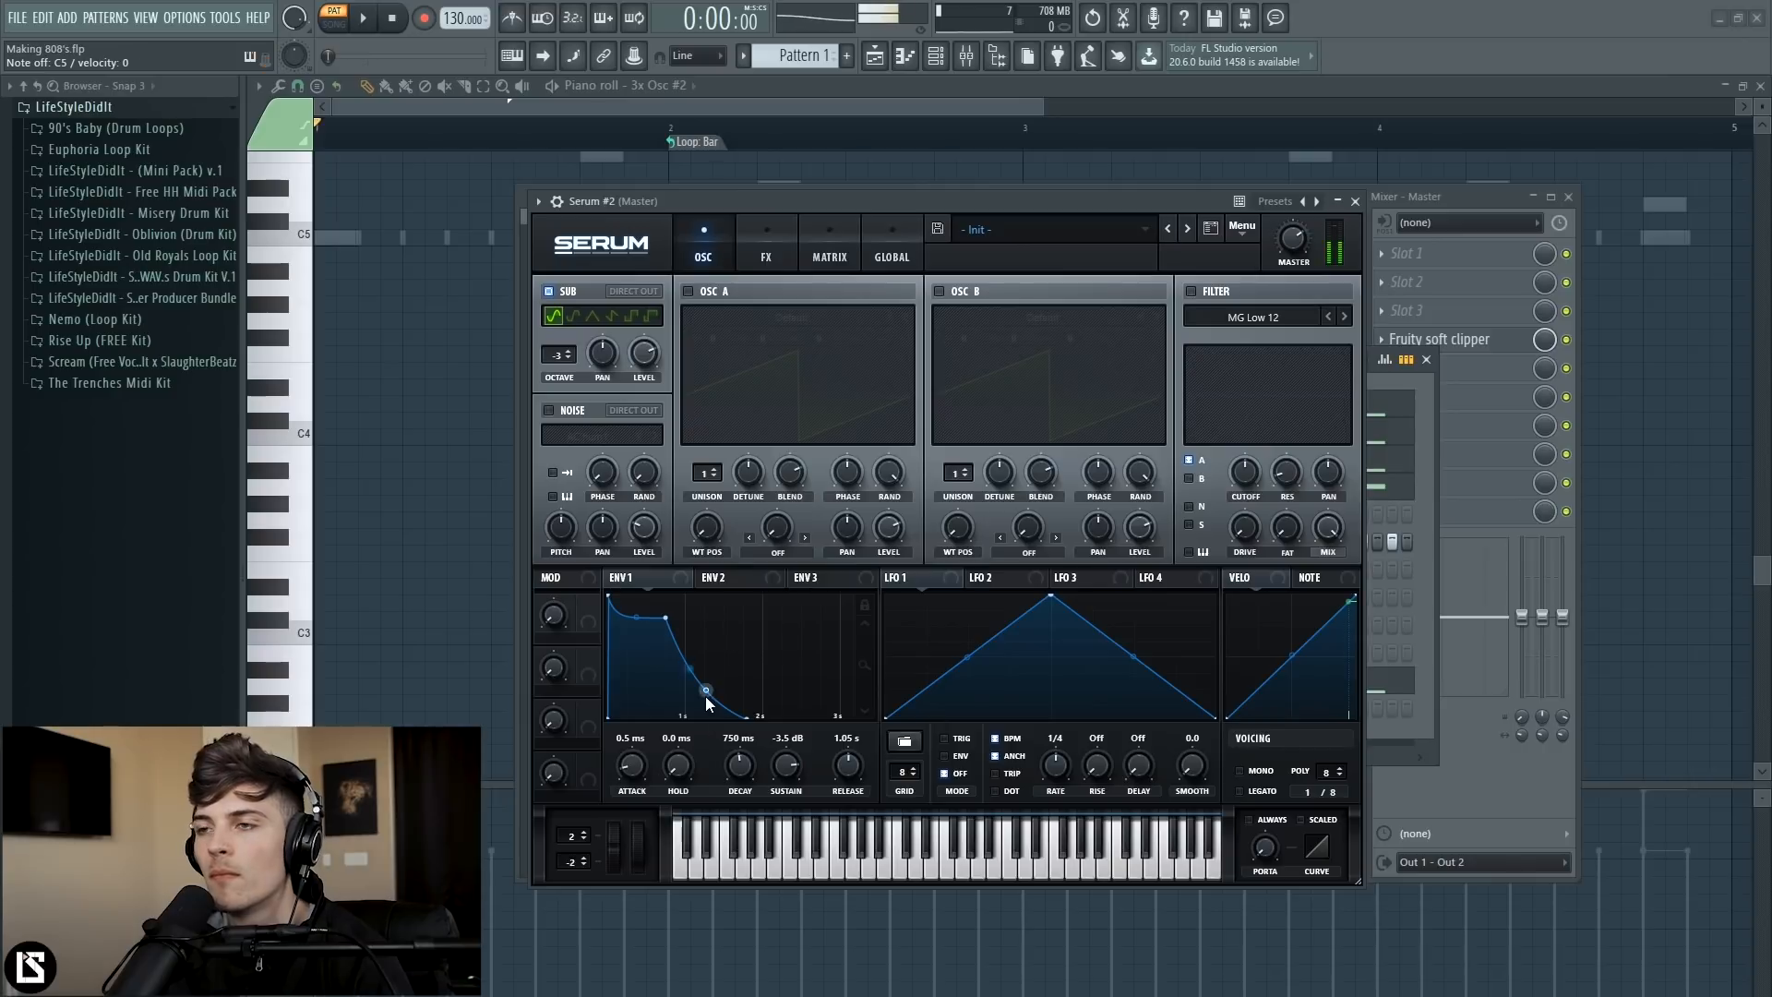
left_click_drag(736, 714, 739, 729)
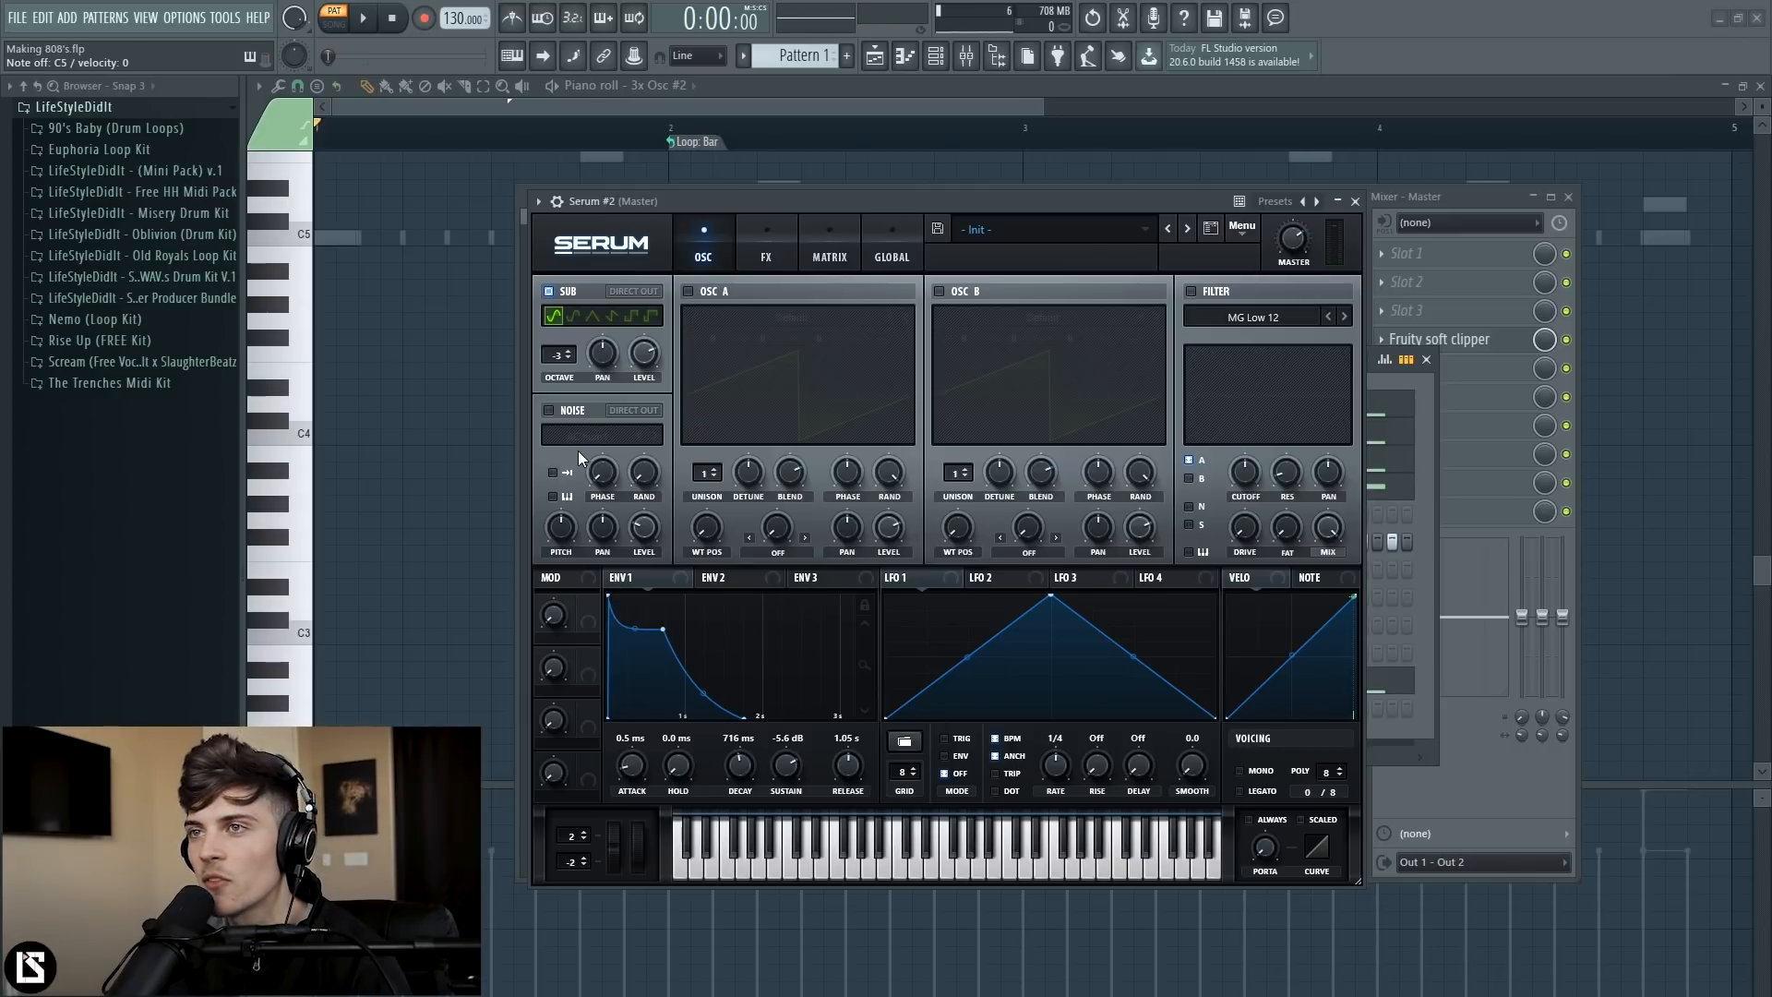
- Turn on Serum's noise oscillator with the Air Can 2 sample at a level of about 4%
left_click(550, 412)
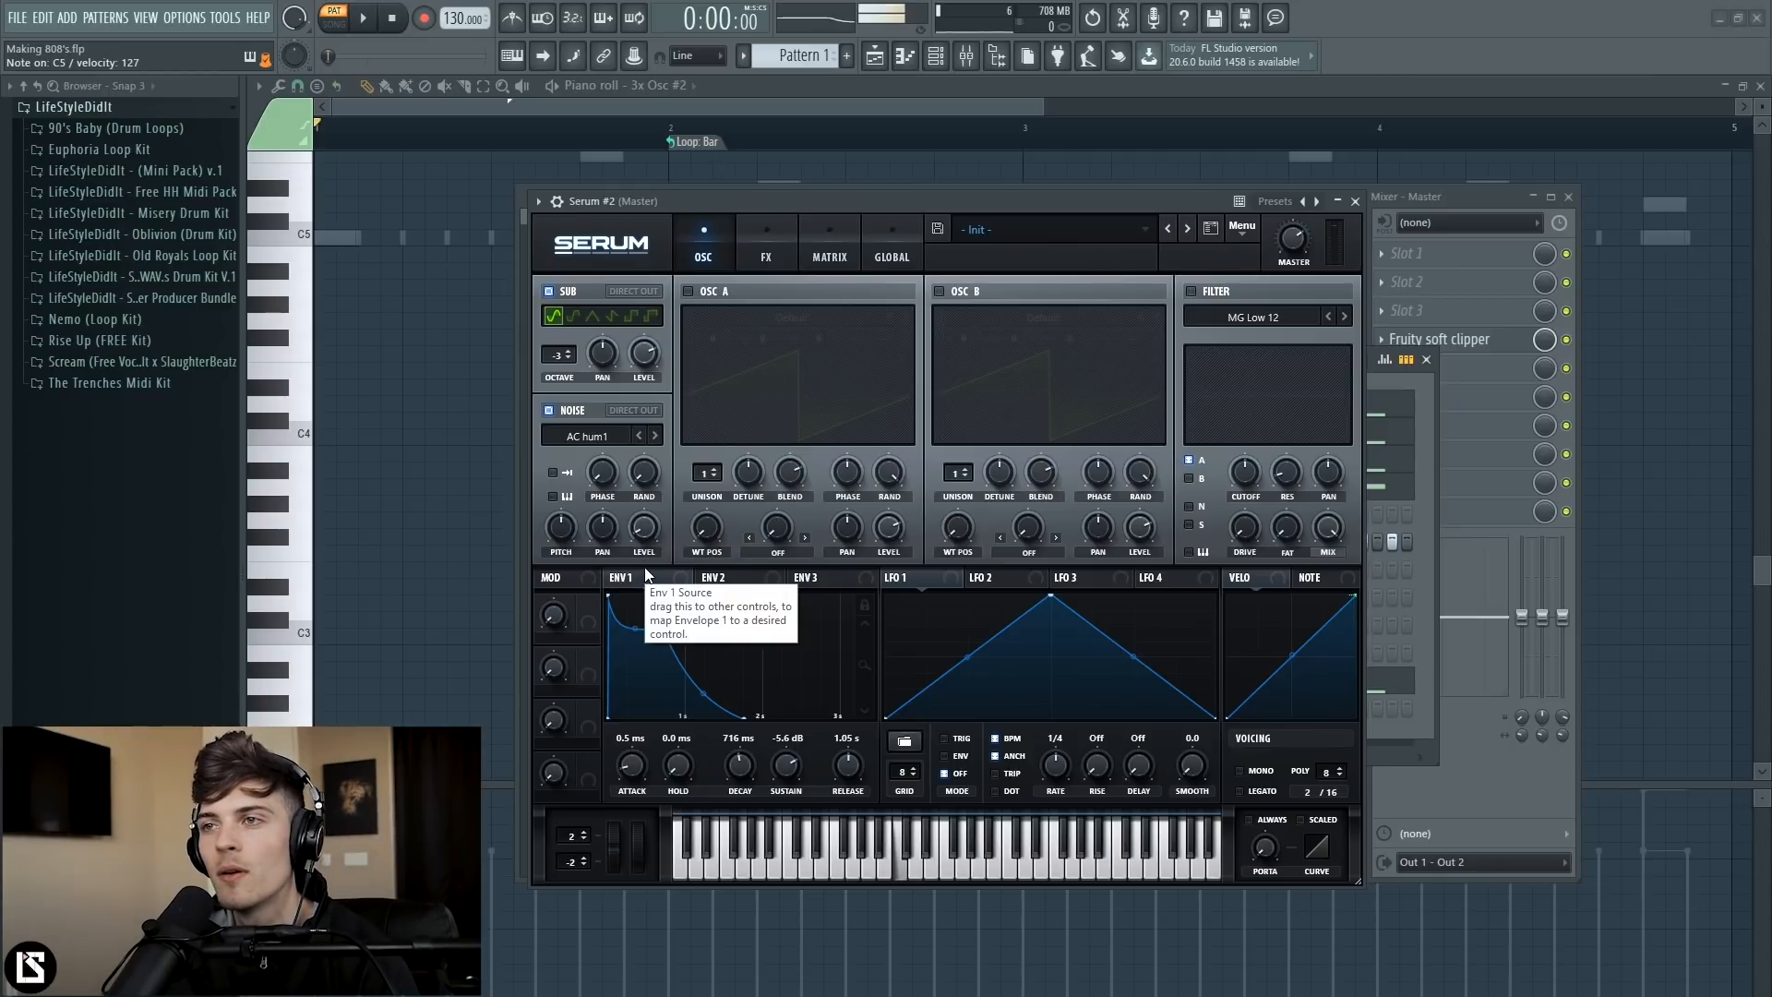
left_click_drag(644, 525, 644, 527)
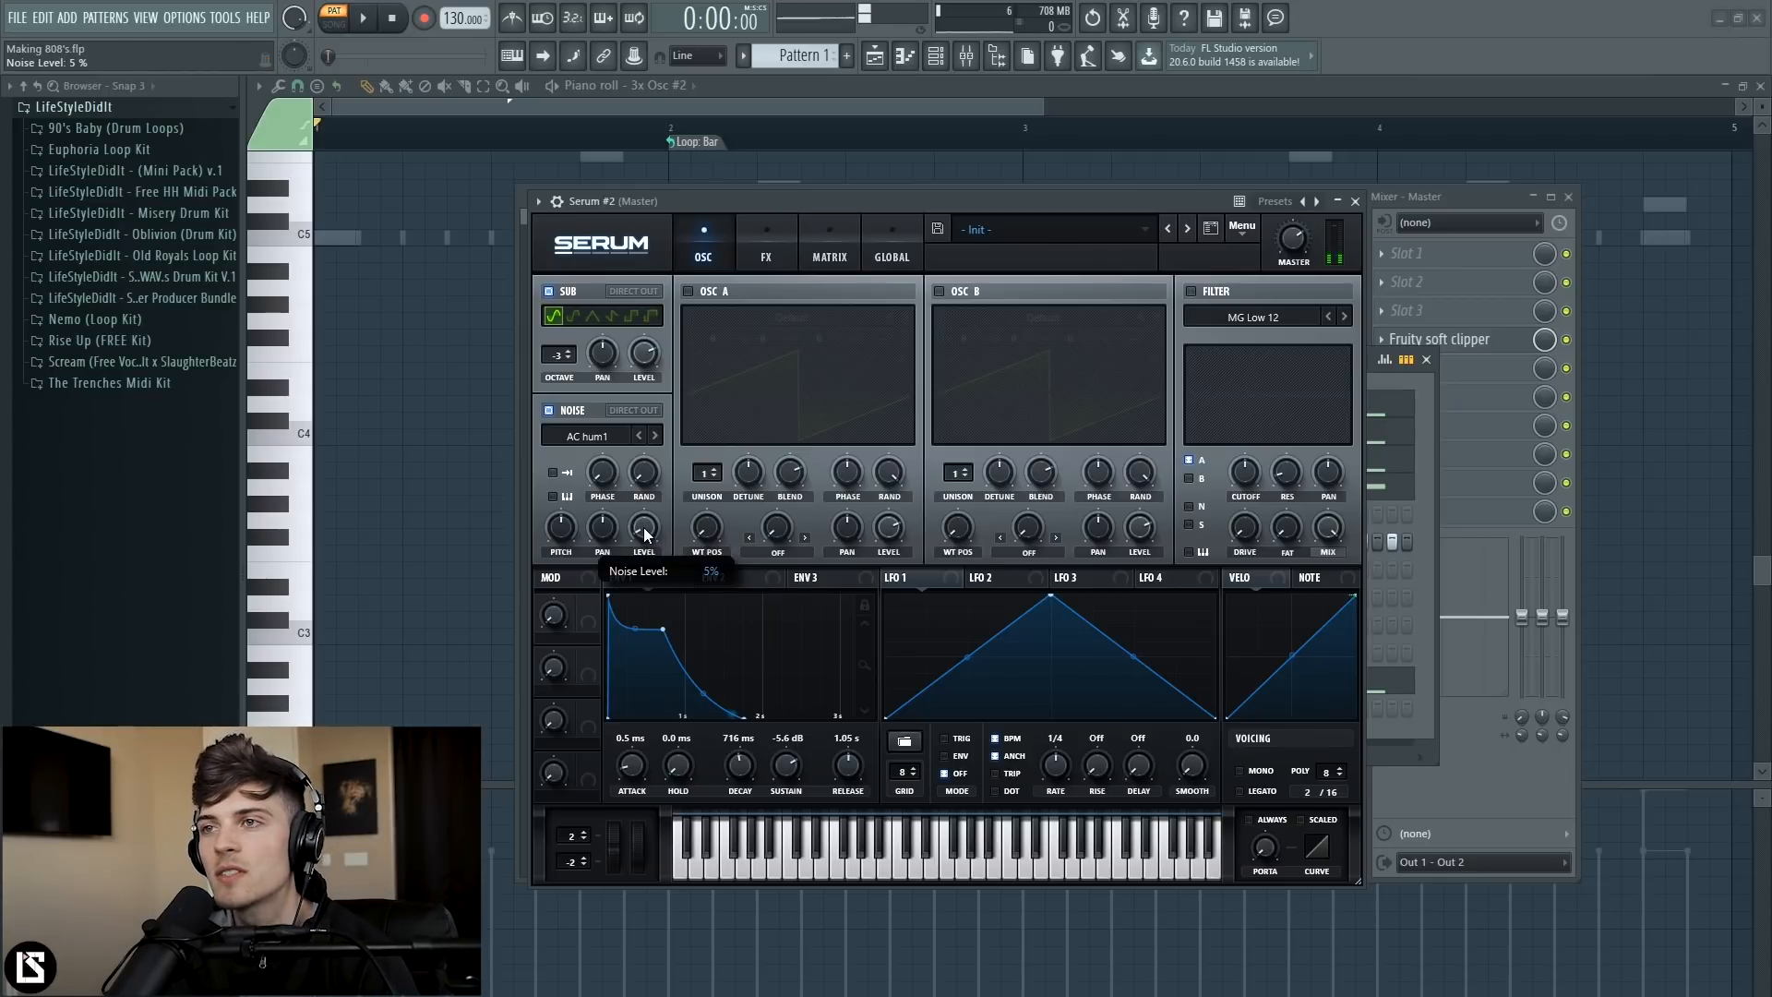
left_click_drag(647, 527, 645, 517)
left_click(659, 435)
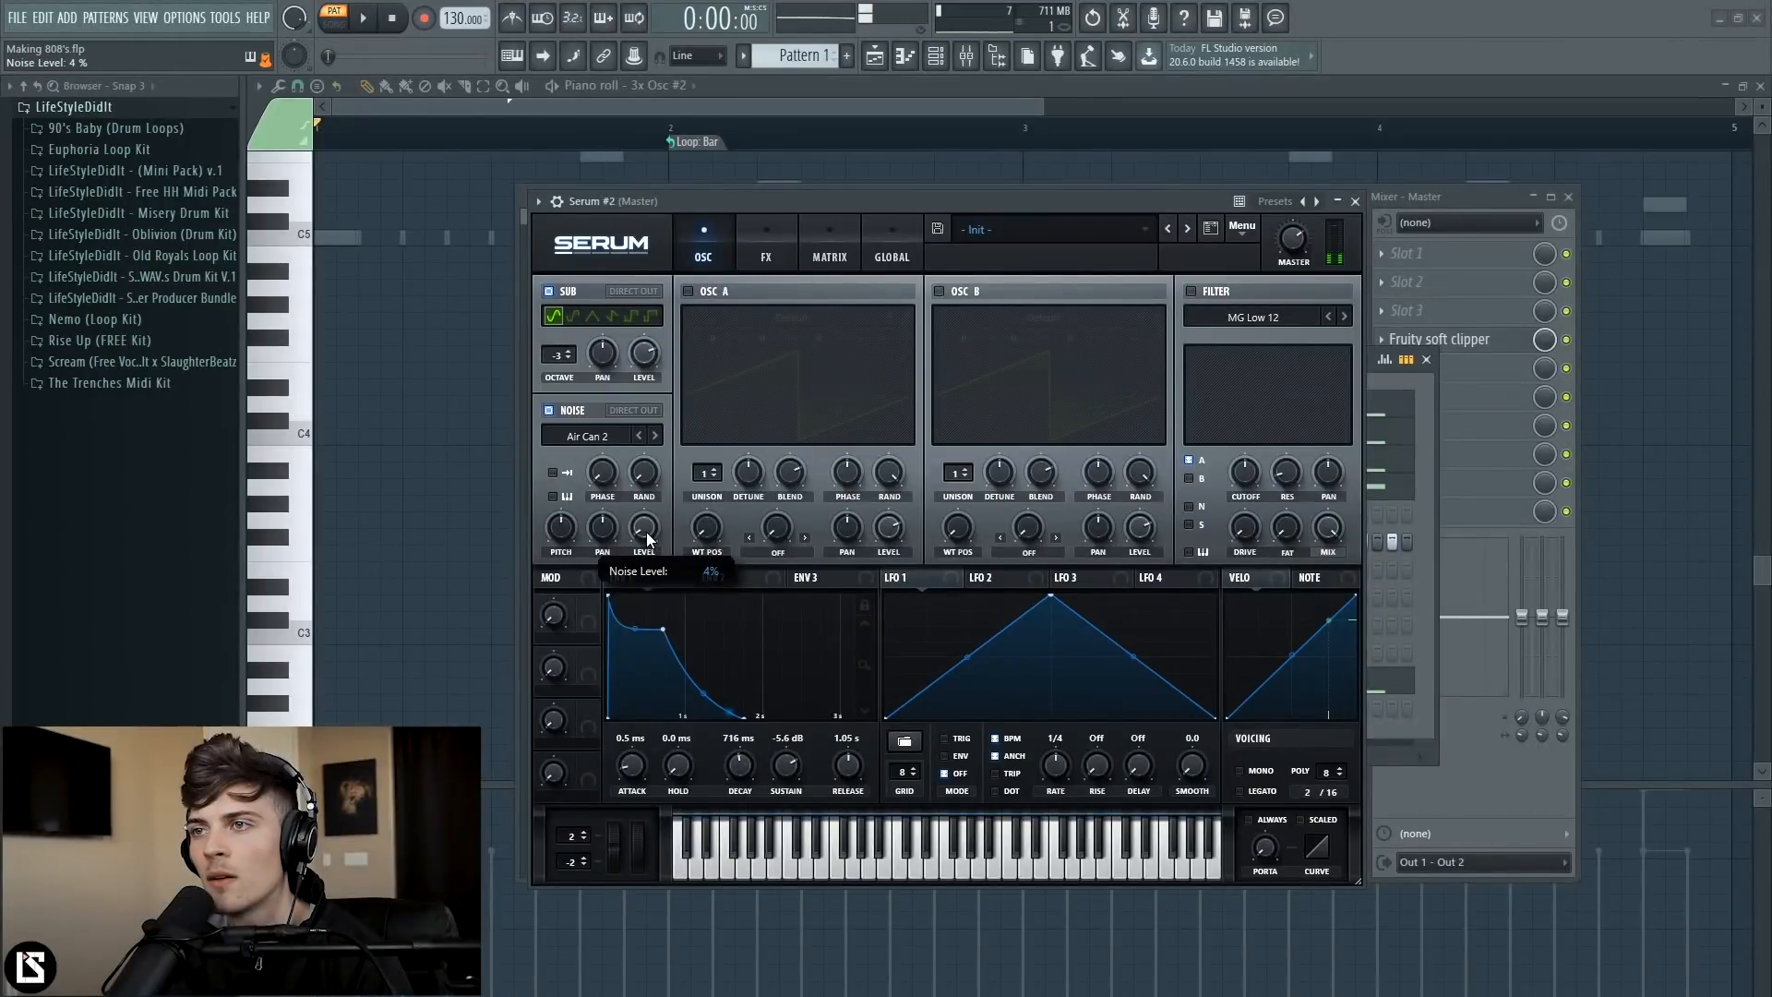
- Close Serum #2 and route its channel to mixer track 2
scroll(648, 538, "up", 1)
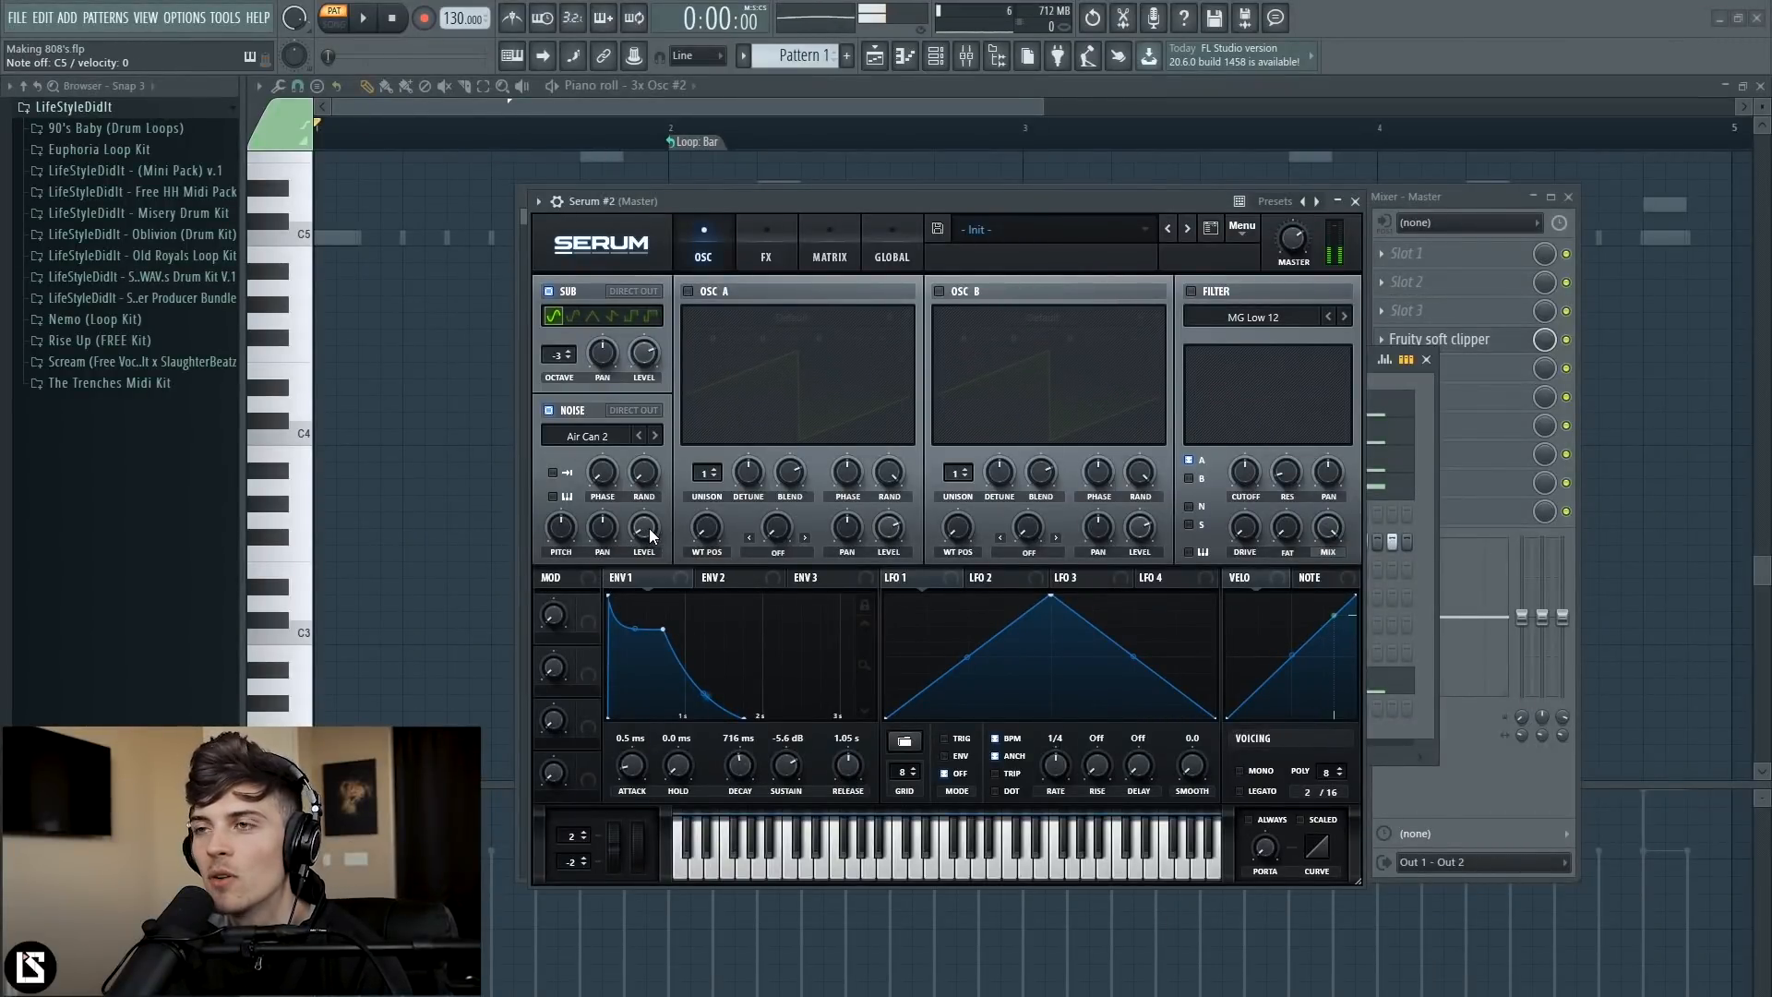
left_click(1355, 202)
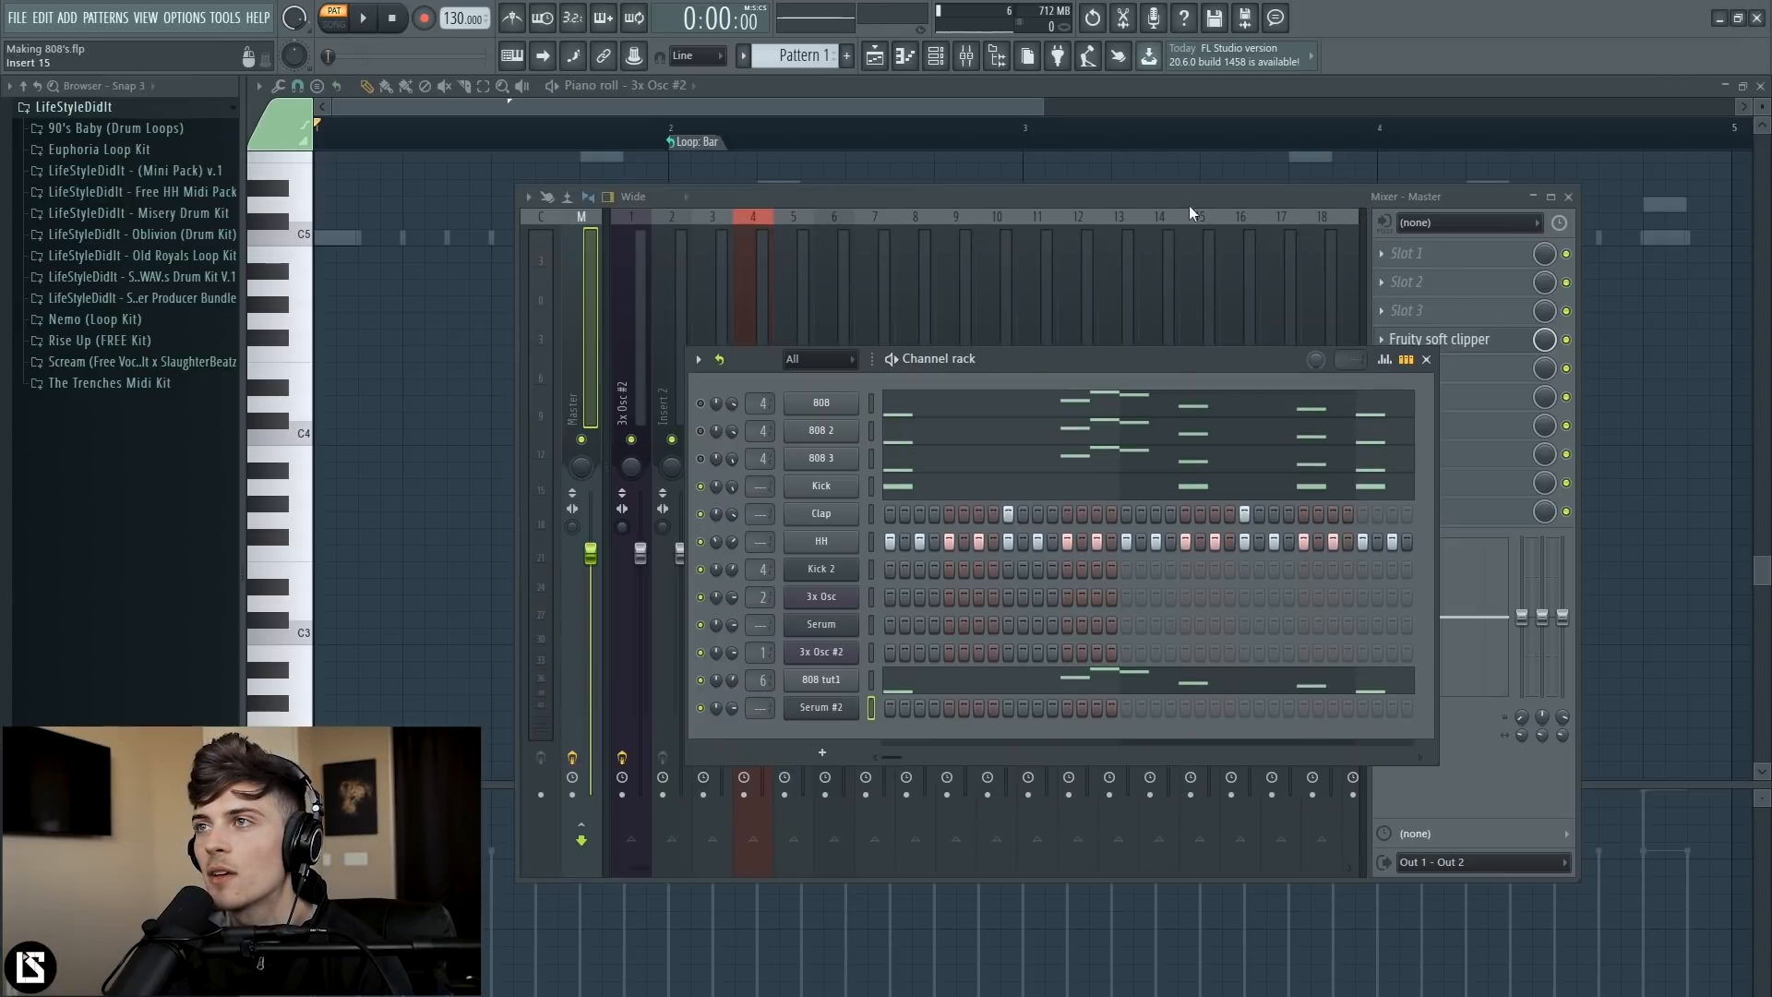
left_click(991, 305)
right_click(674, 384)
mouse_move(849, 374)
left_click(904, 379)
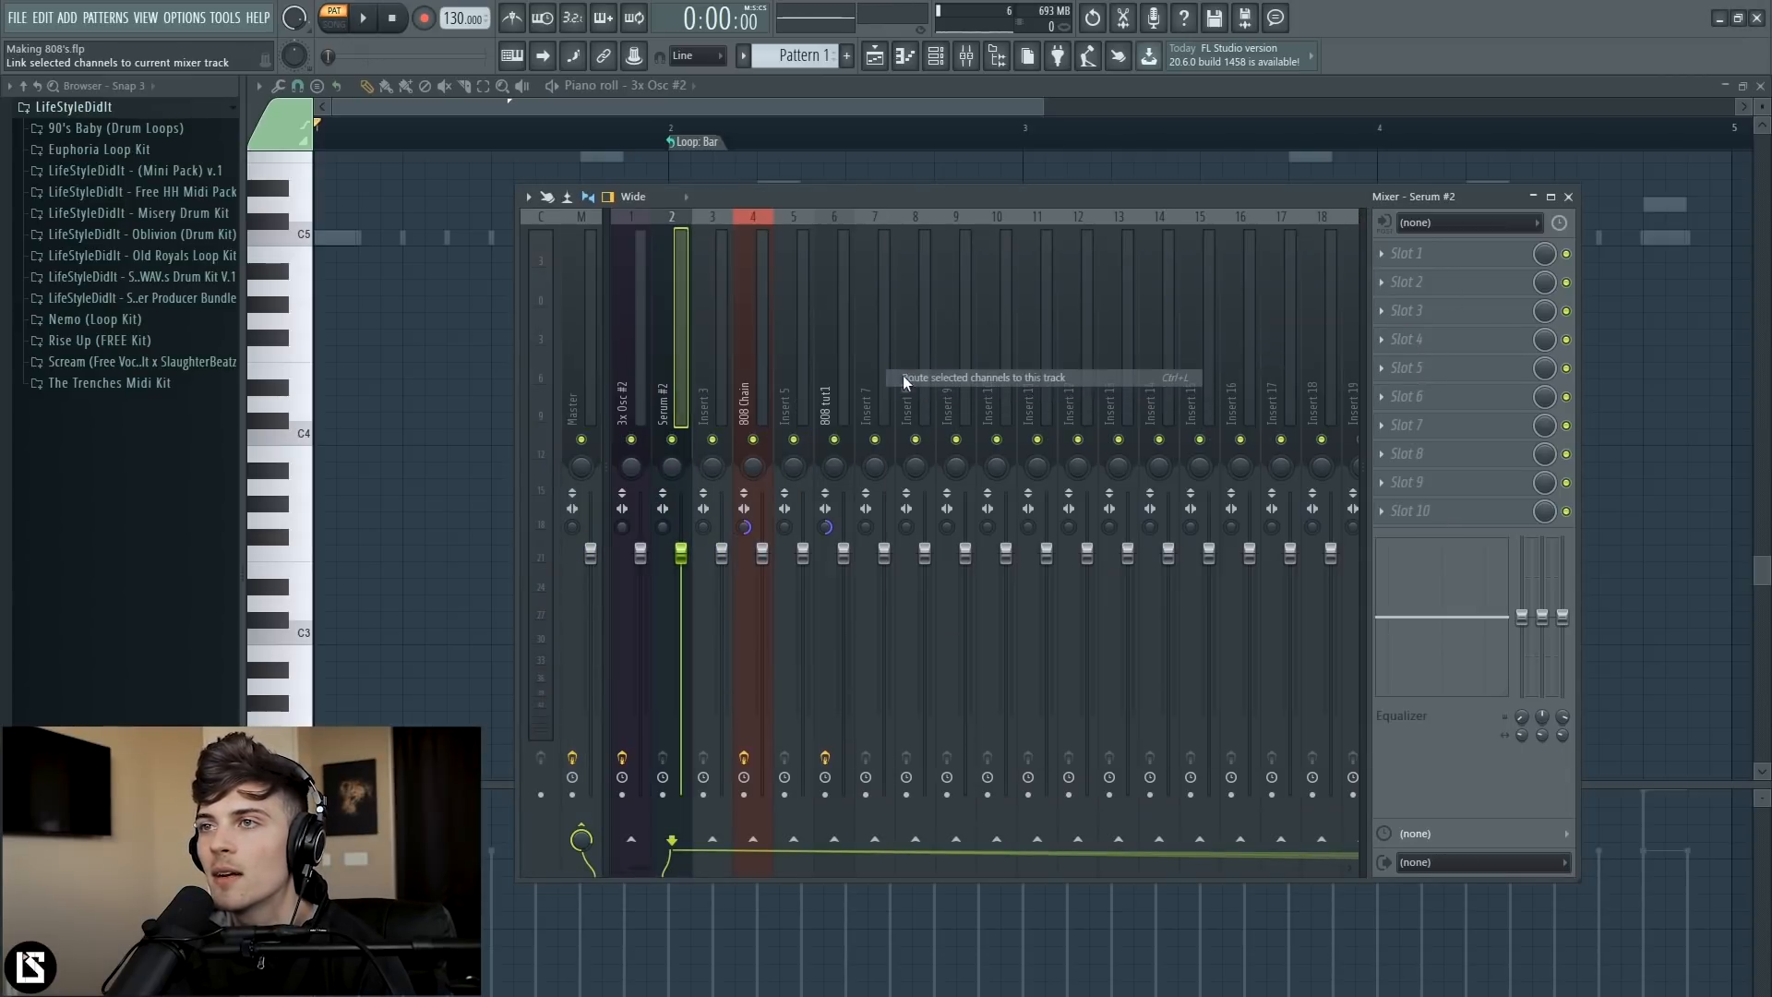
- Add Fruity Parametric EQ 2 to slot 2 of the Serum #2 track and pull its band 7 high shelf fully down
left_click(1381, 290)
mouse_move(1437, 293)
left_click(1642, 440)
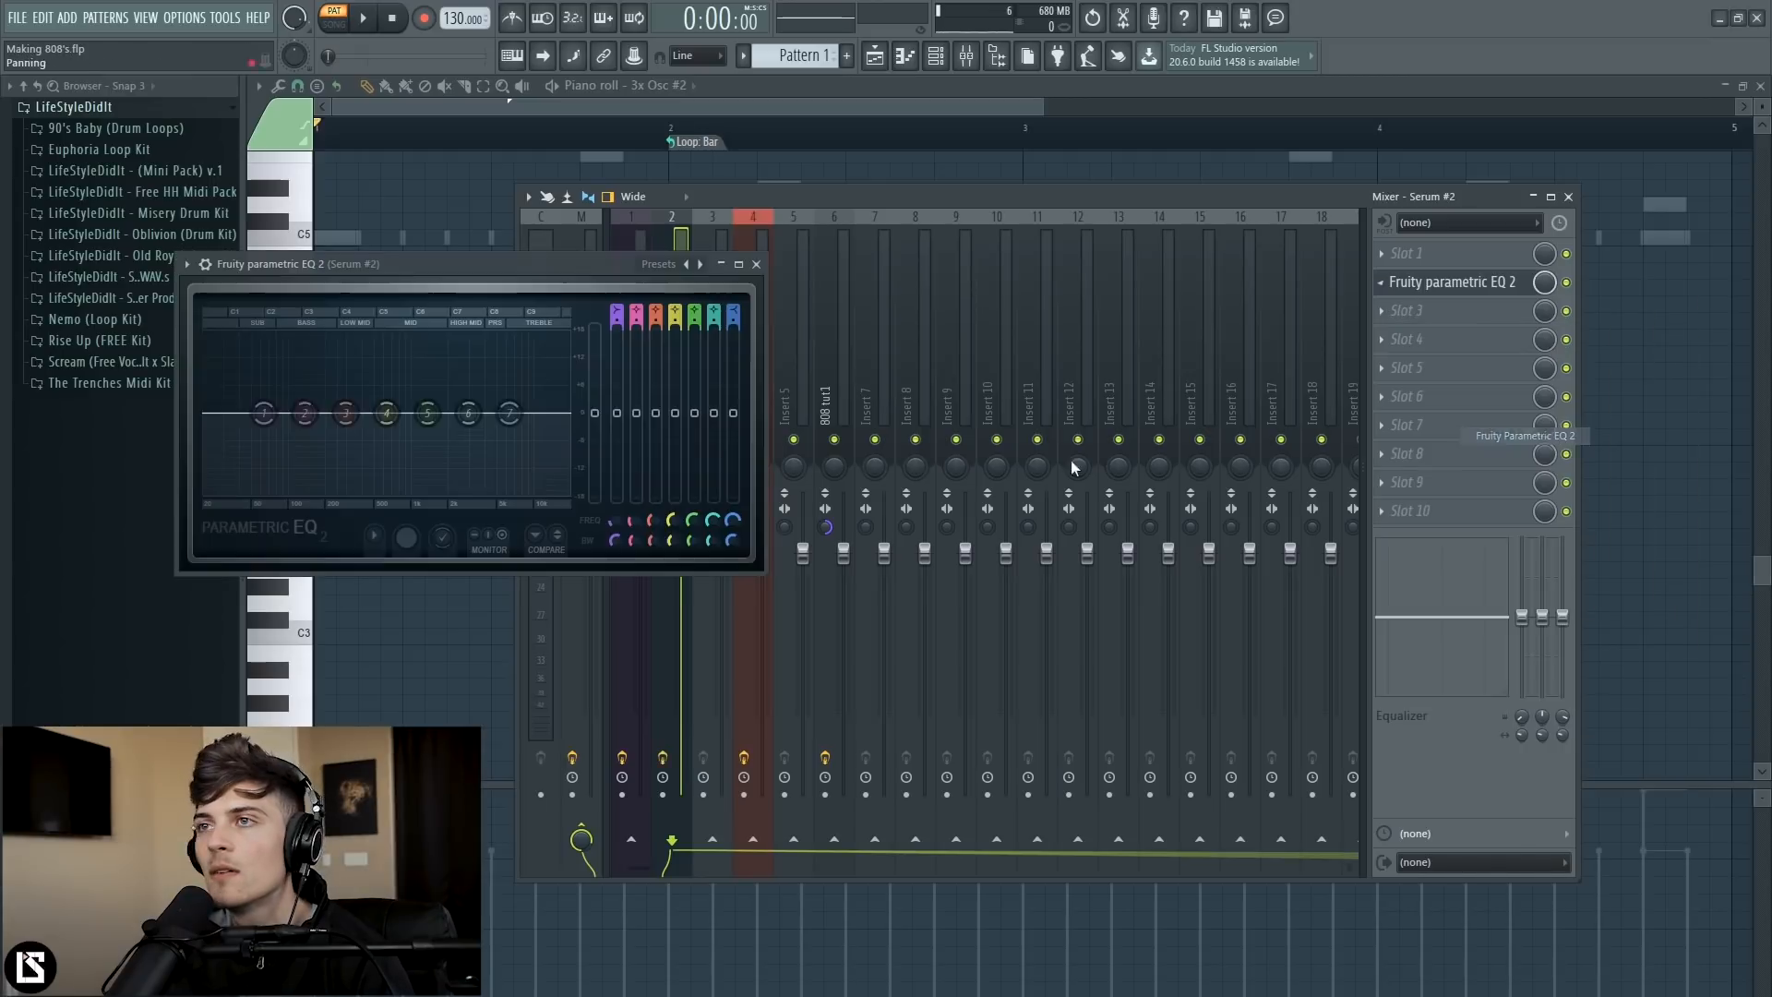
left_click_drag(509, 414, 453, 496)
left_click_drag(403, 256, 919, 368)
left_click_drag(969, 603, 960, 611)
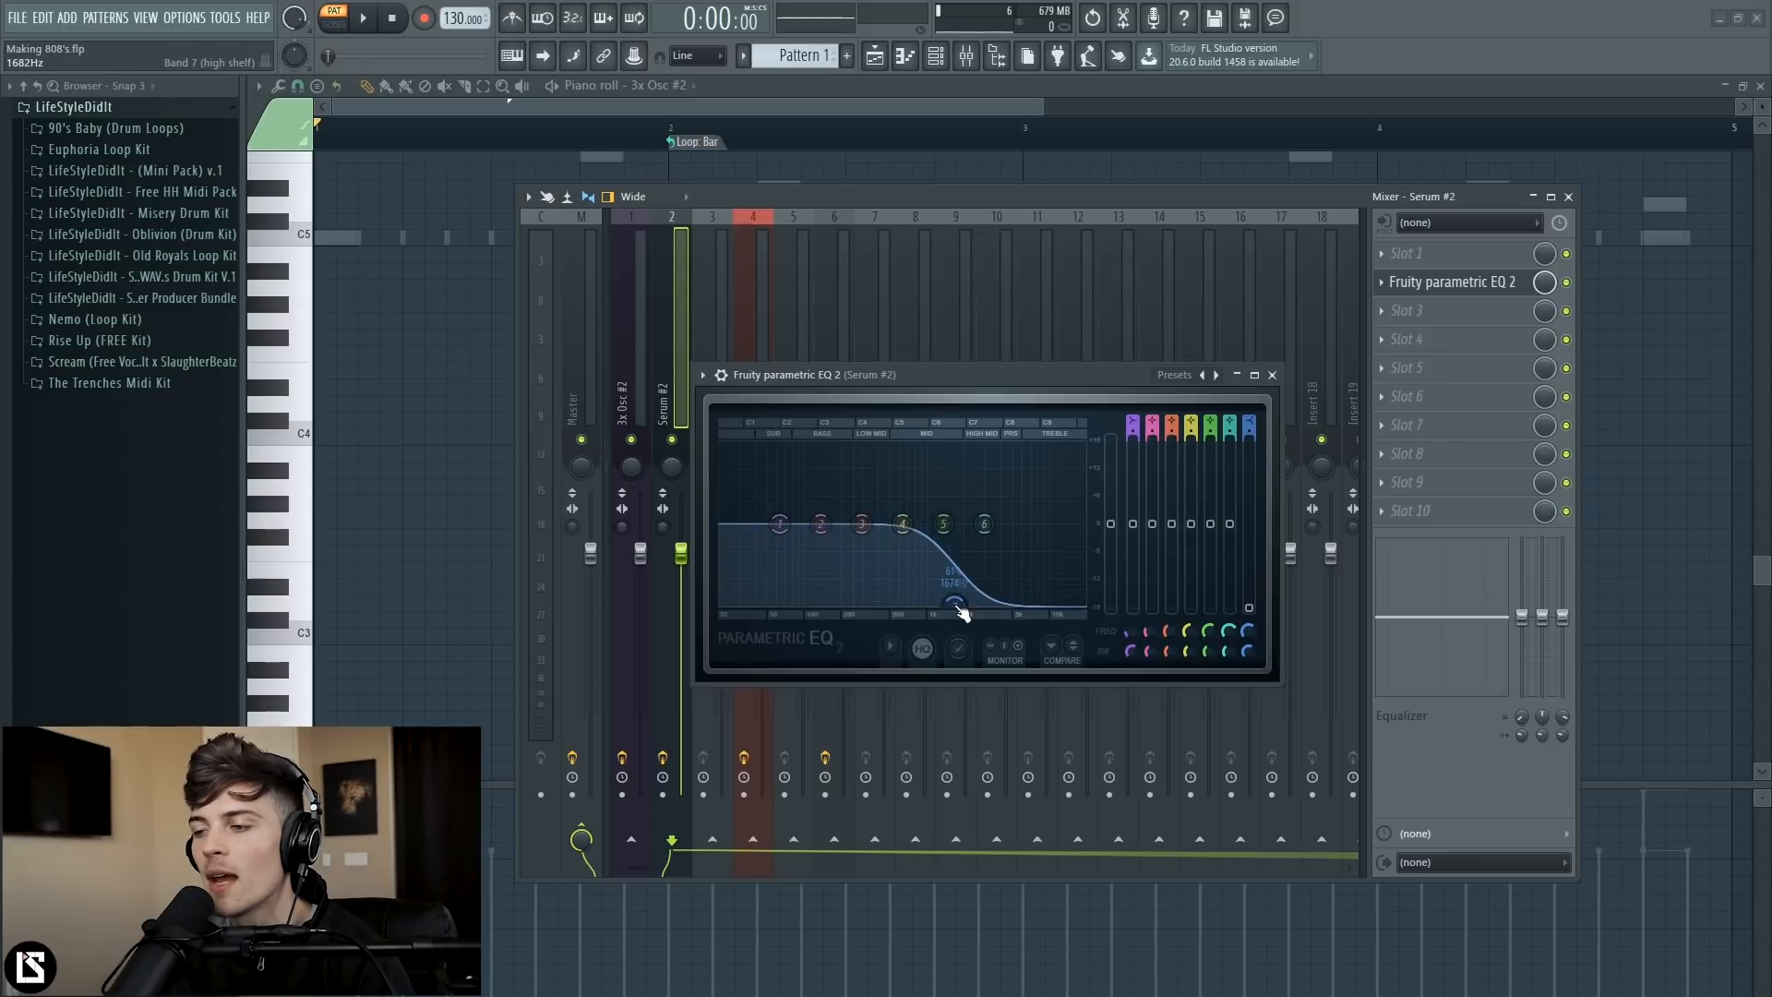
mouse_move(950, 616)
left_mouse_down()
mouse_move(1002, 609)
mouse_move(959, 595)
mouse_move(980, 601)
left_mouse_up()
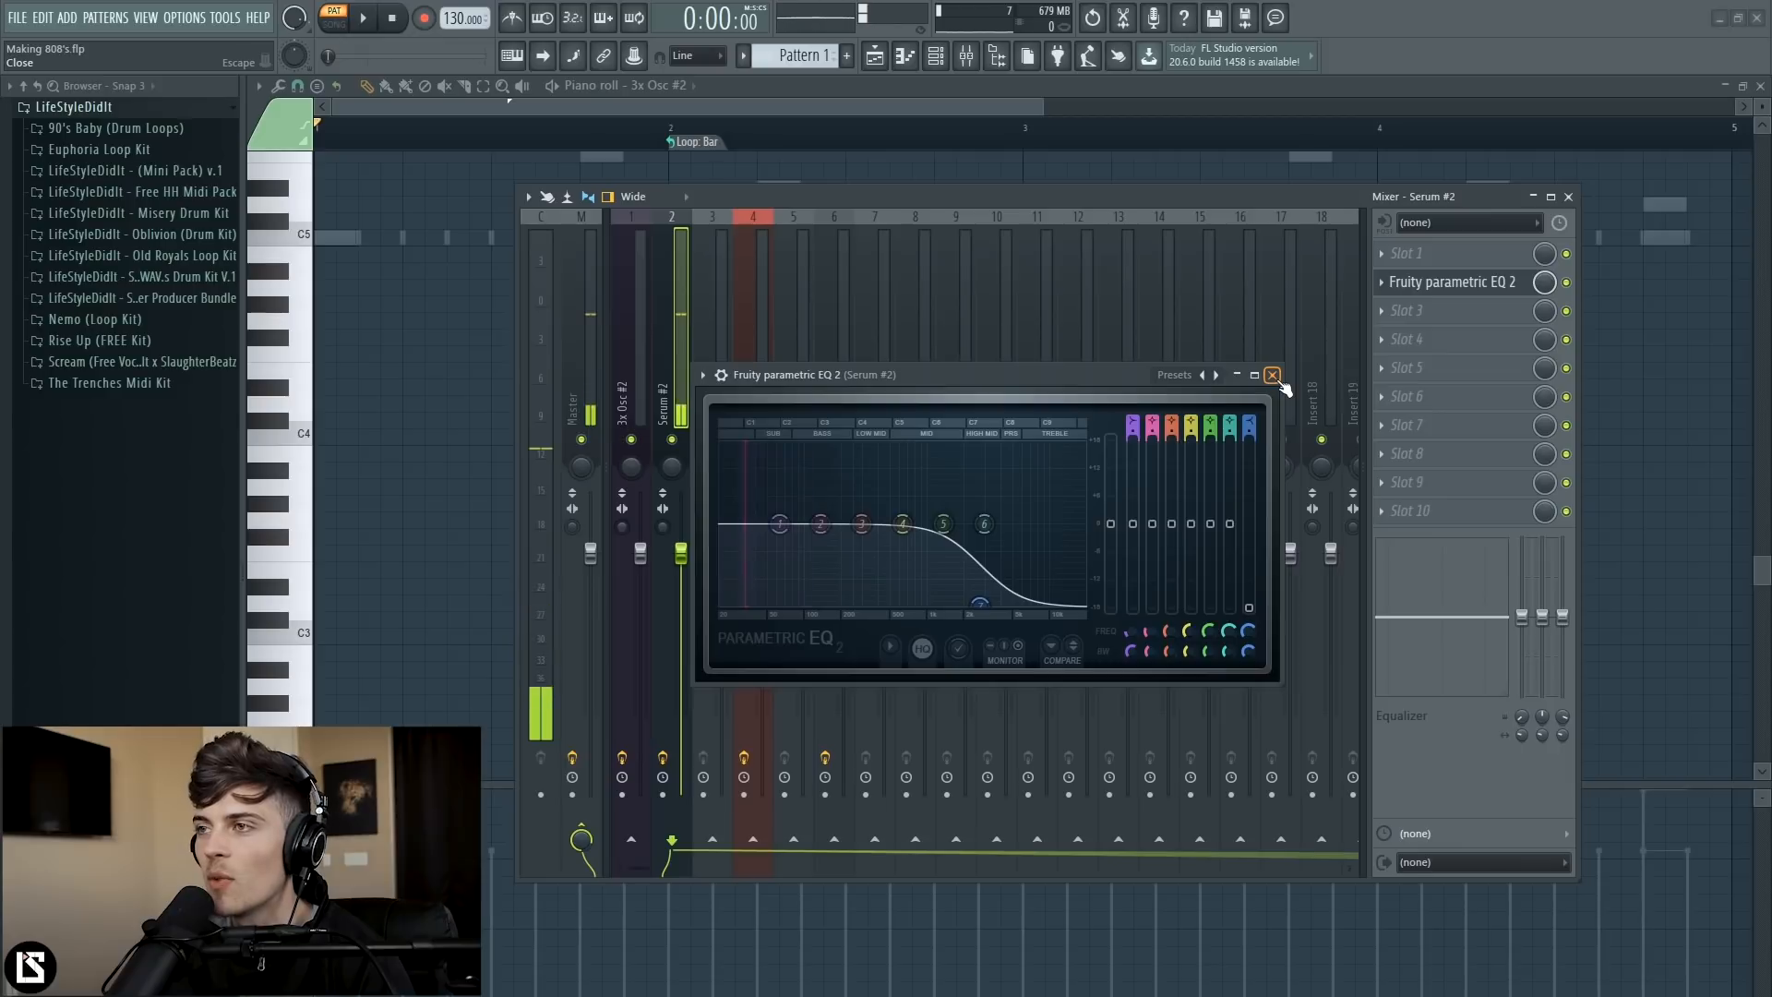
left_click_drag(983, 605, 988, 606)
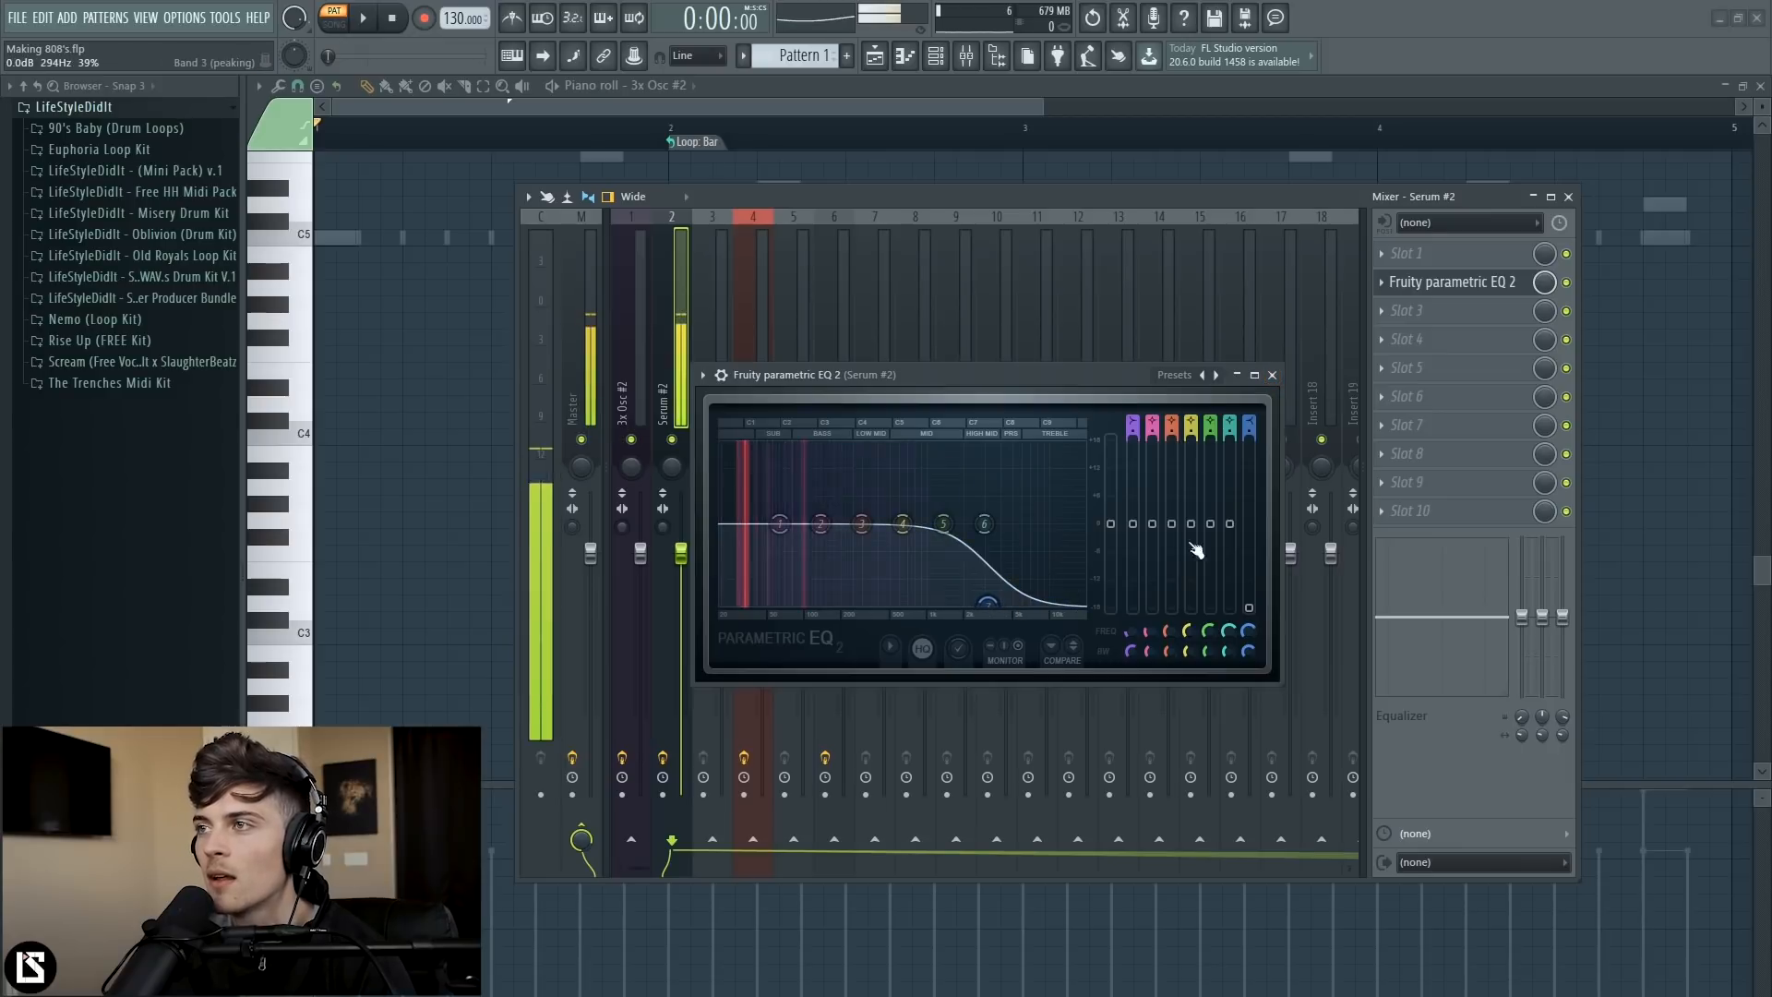
- Change EQ band 7 to a steep low-pass, adjust its cutoff to remove the highs, and close the EQ
left_click_drag(1251, 426, 1253, 412)
scroll(988, 538, "down", 3)
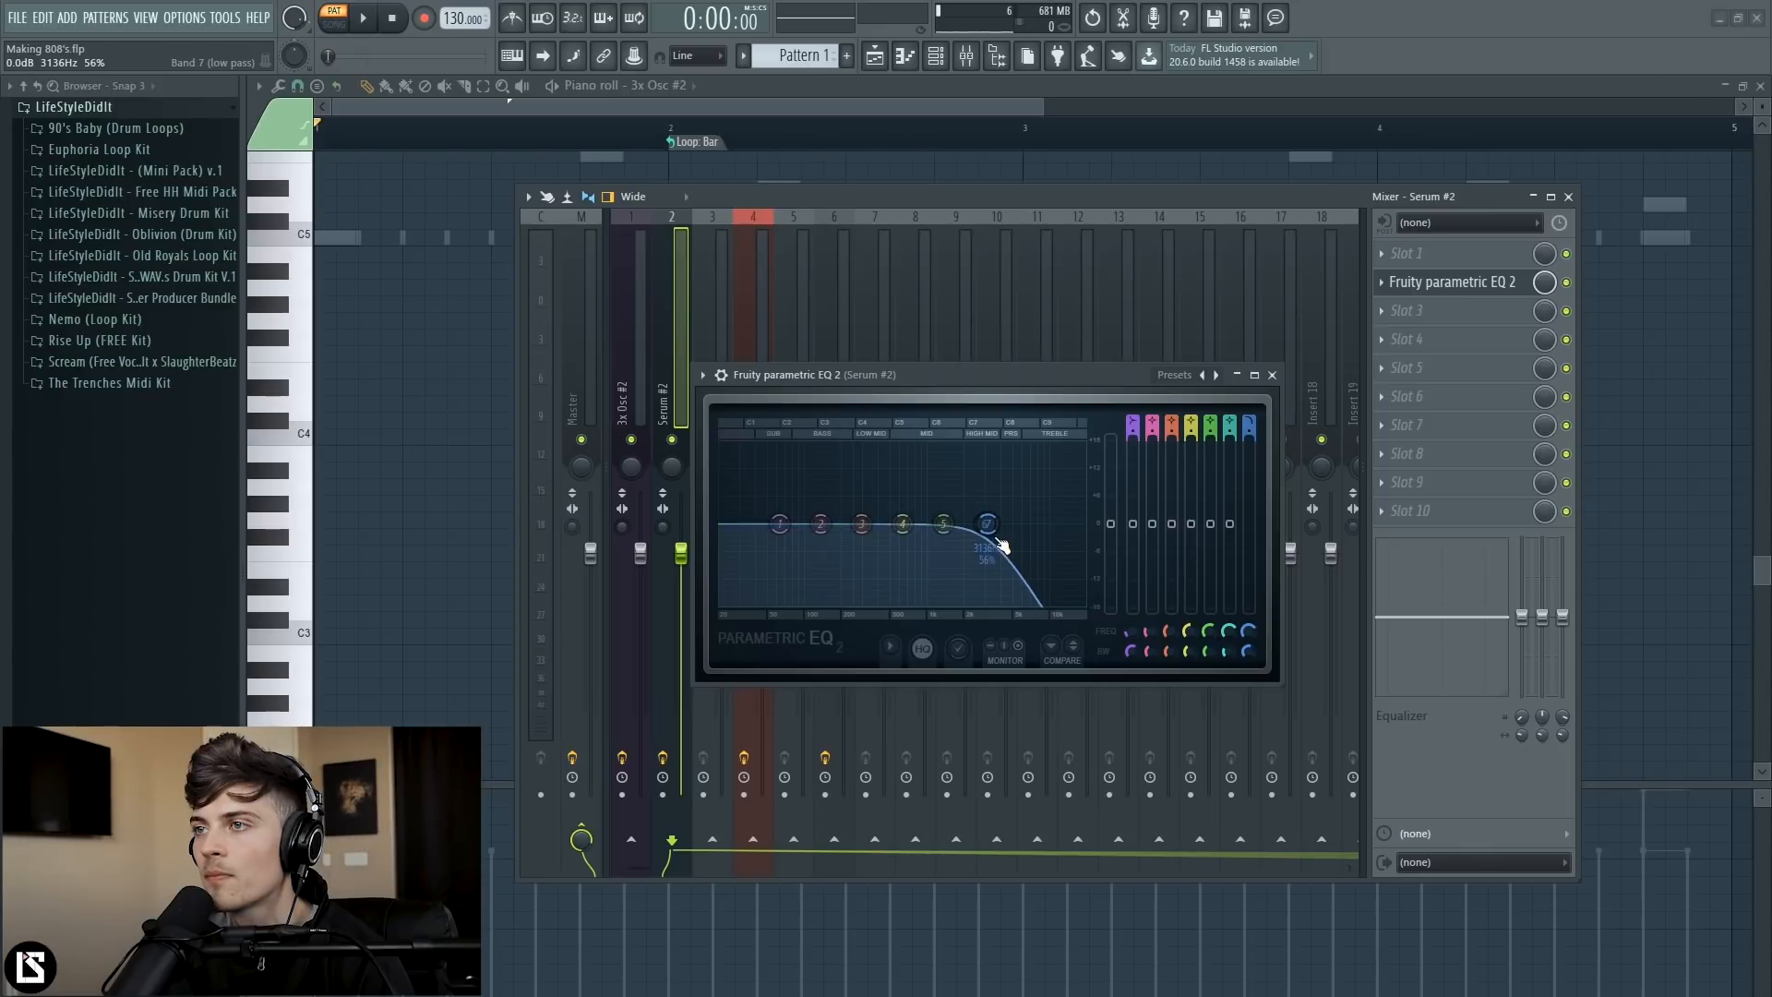
left_click_drag(1249, 438, 1249, 429)
mouse_move(988, 526)
left_mouse_down()
mouse_move(969, 526)
mouse_move(995, 524)
left_mouse_up()
left_click_drag(1250, 438, 1250, 446)
left_click_drag(995, 525, 979, 525)
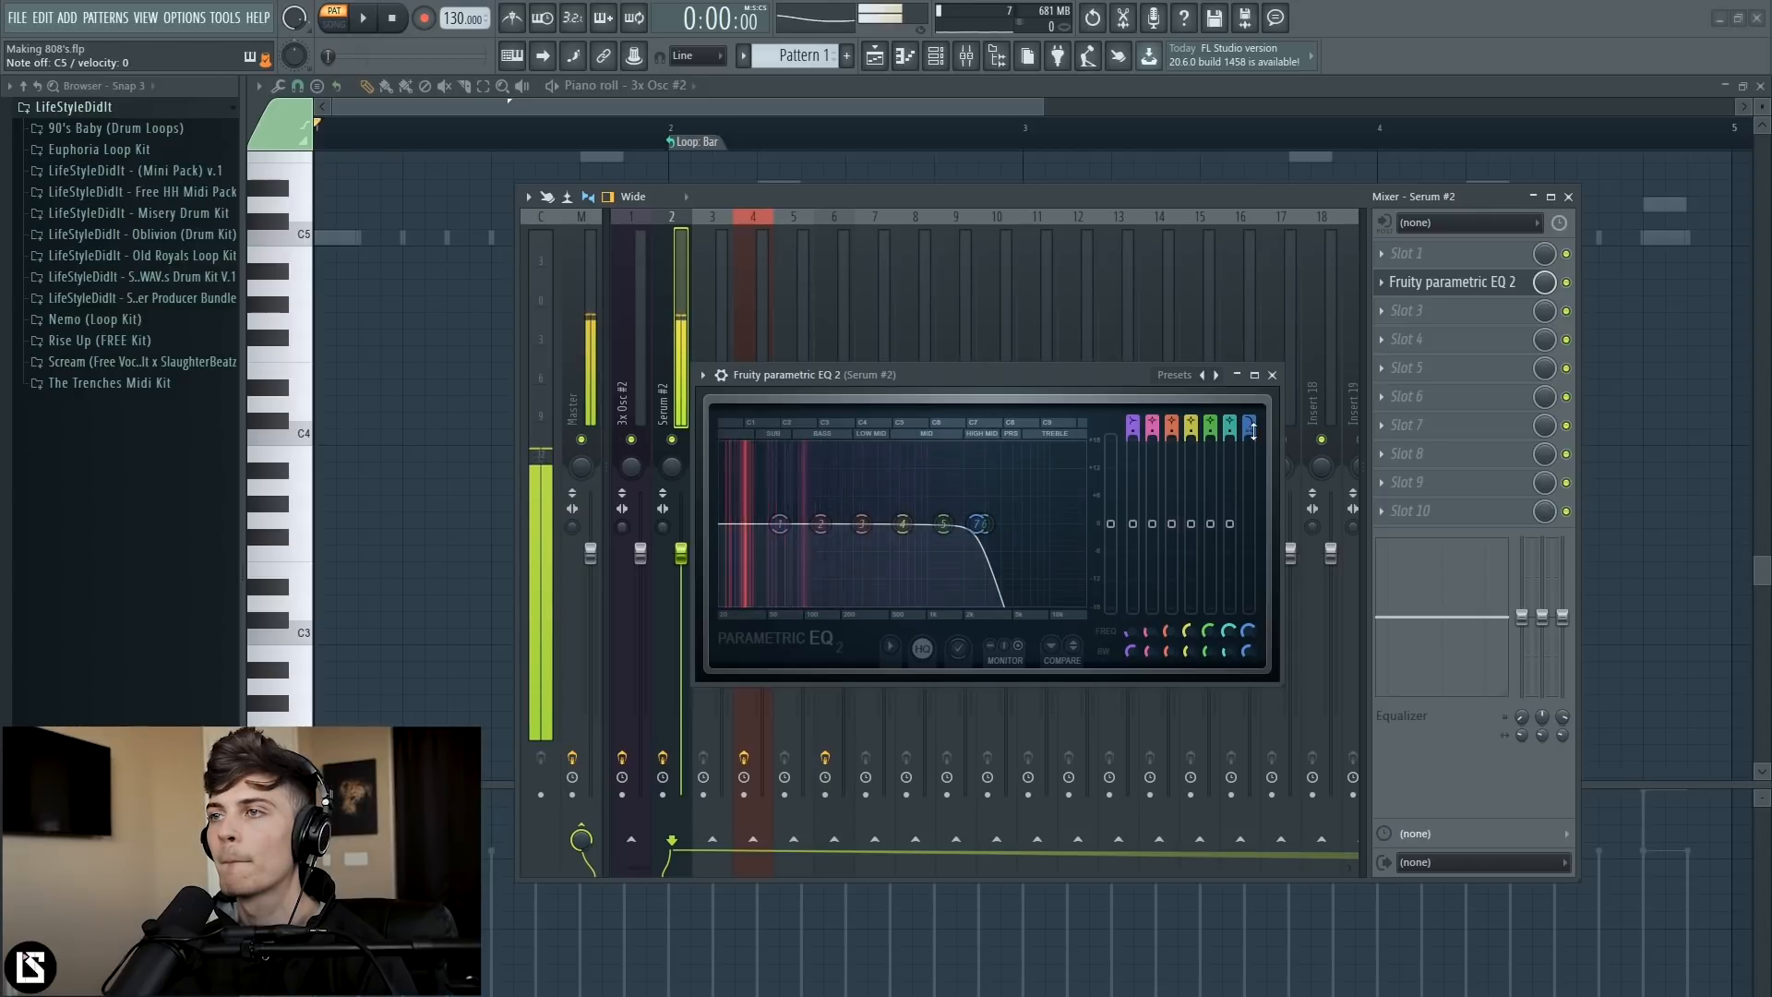
left_click(1272, 375)
- Load Edison in slot 3 of the Serum #2 track and record one 808 note
left_click(1428, 311)
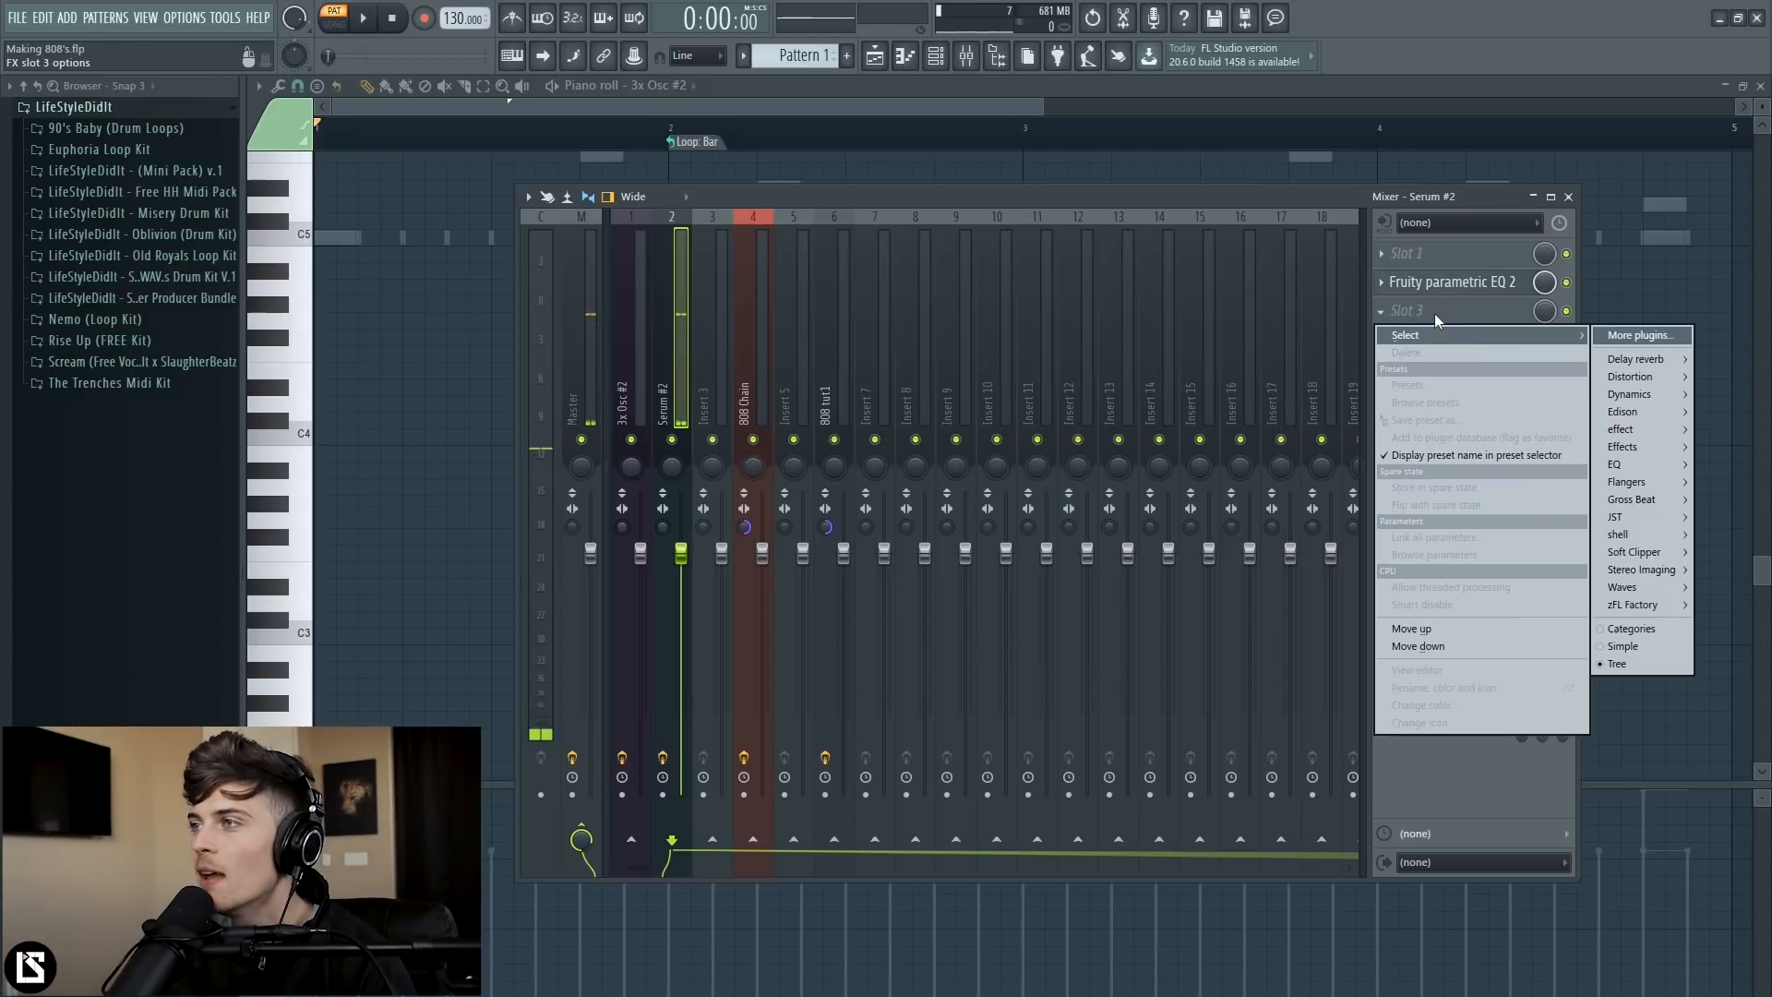
mouse_move(1621, 412)
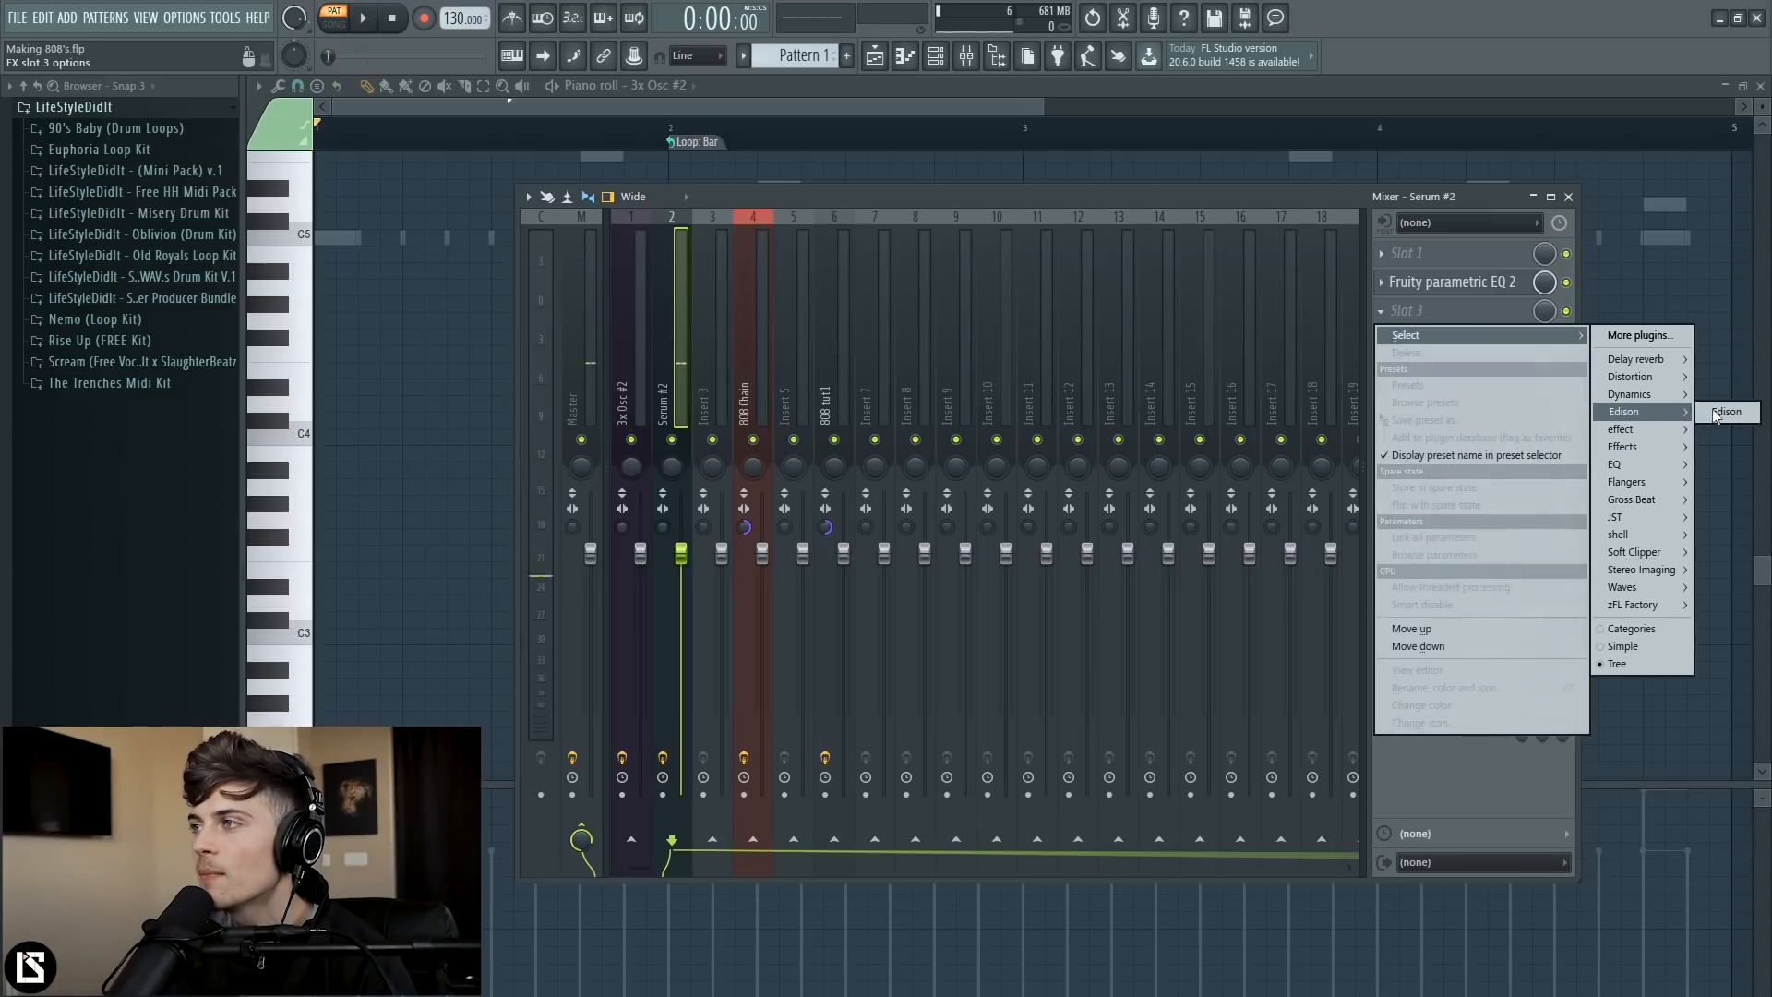
left_click(1476, 336)
left_click(542, 259)
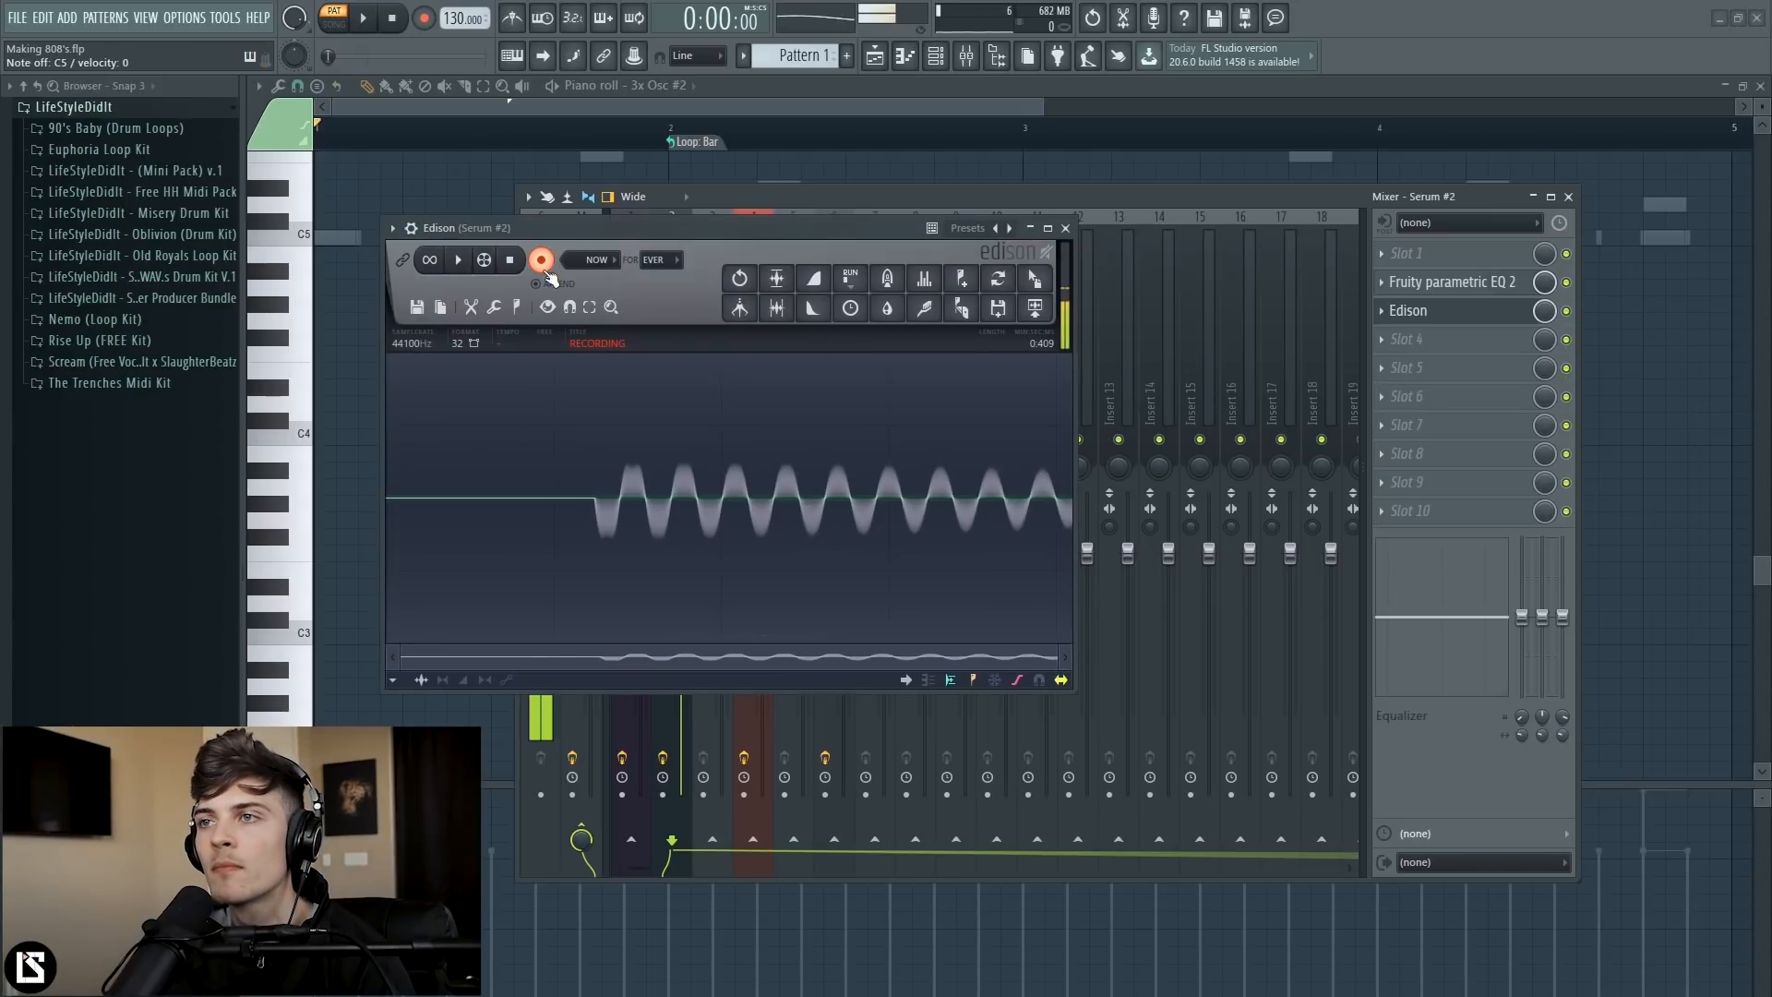
left_click(545, 268)
- Trim the start of the Edison recording so it begins exactly where the waveform starts at the zero line
left_click(912, 523)
key("Delete")
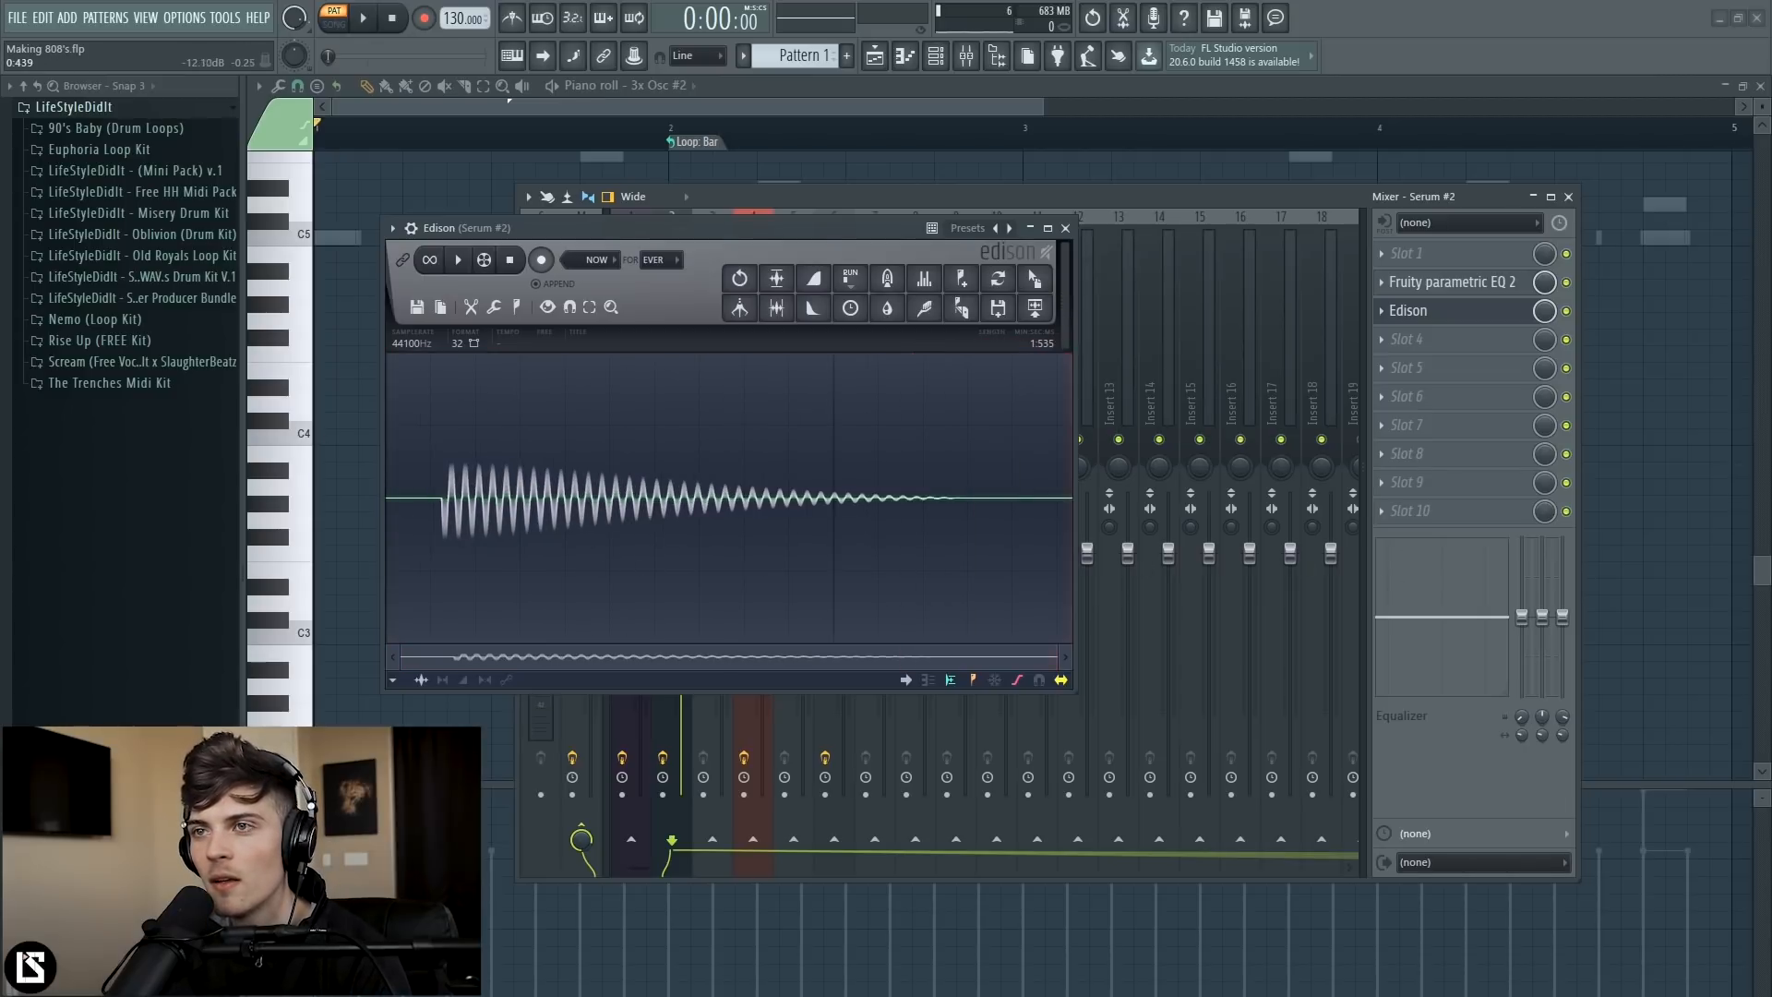
scroll(587, 535, "up", 5)
left_click_drag(690, 543, 388, 553)
key("Delete")
scroll(664, 565, "up", 6)
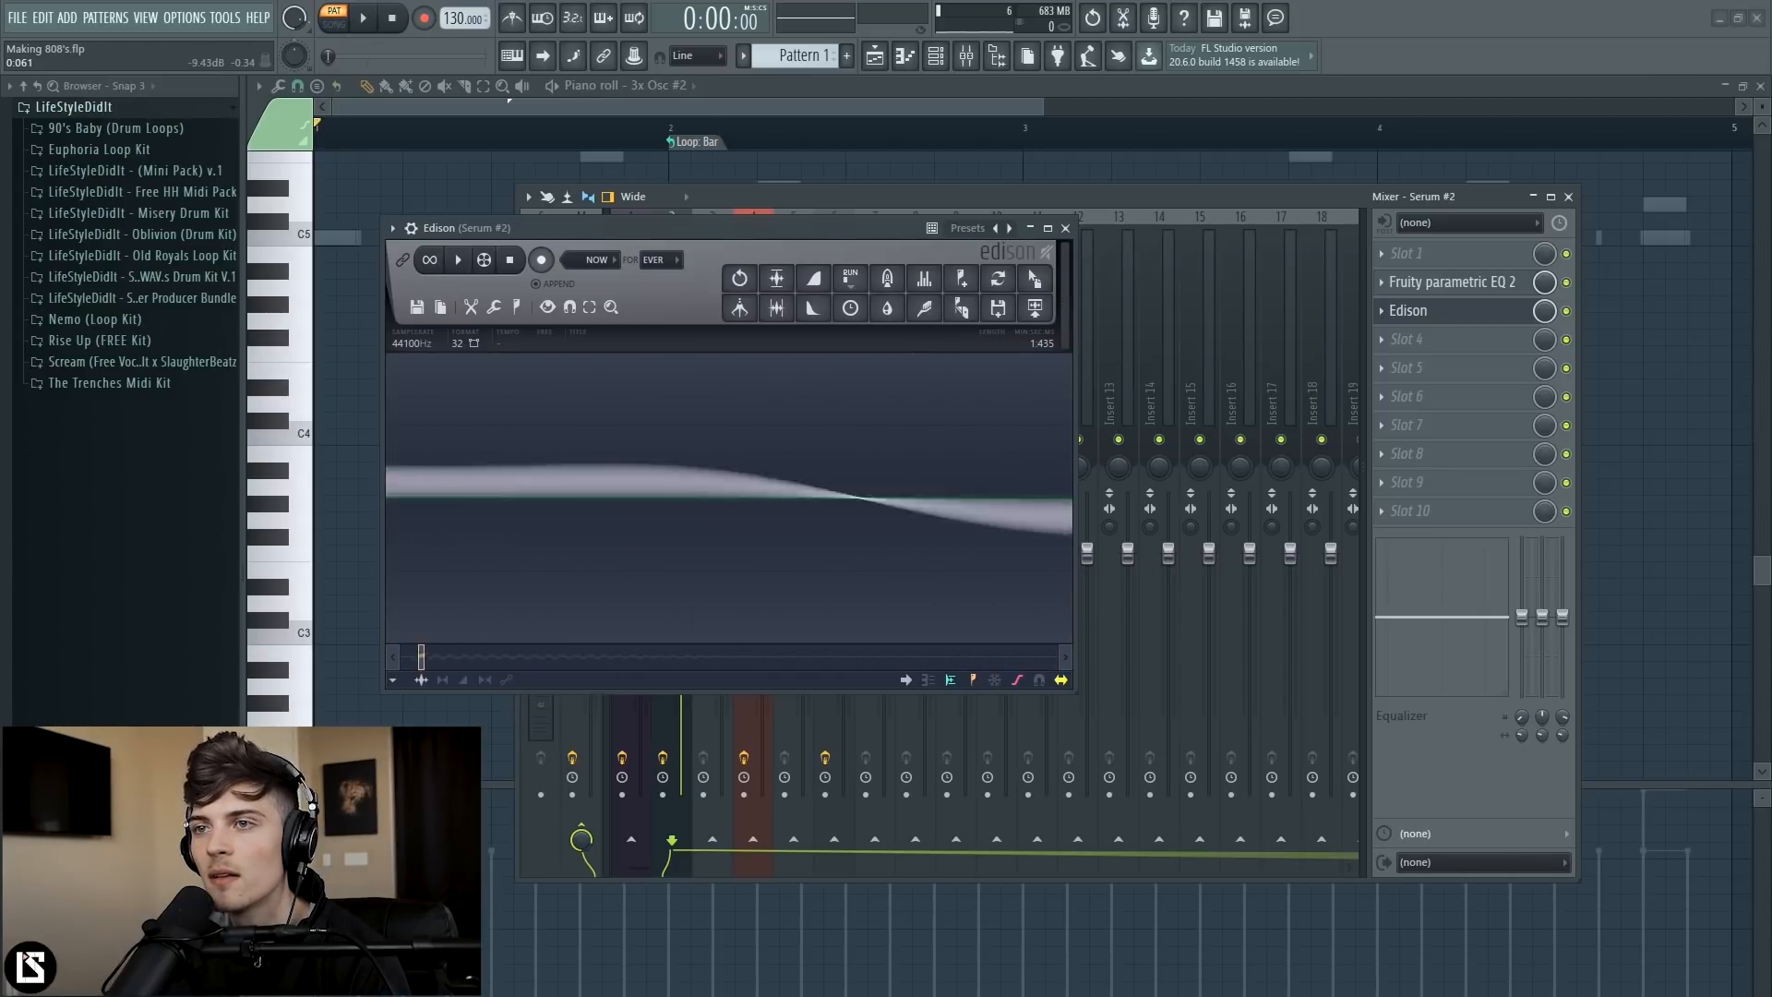
scroll(665, 517, "up", 4)
left_click_drag(711, 545, 387, 554)
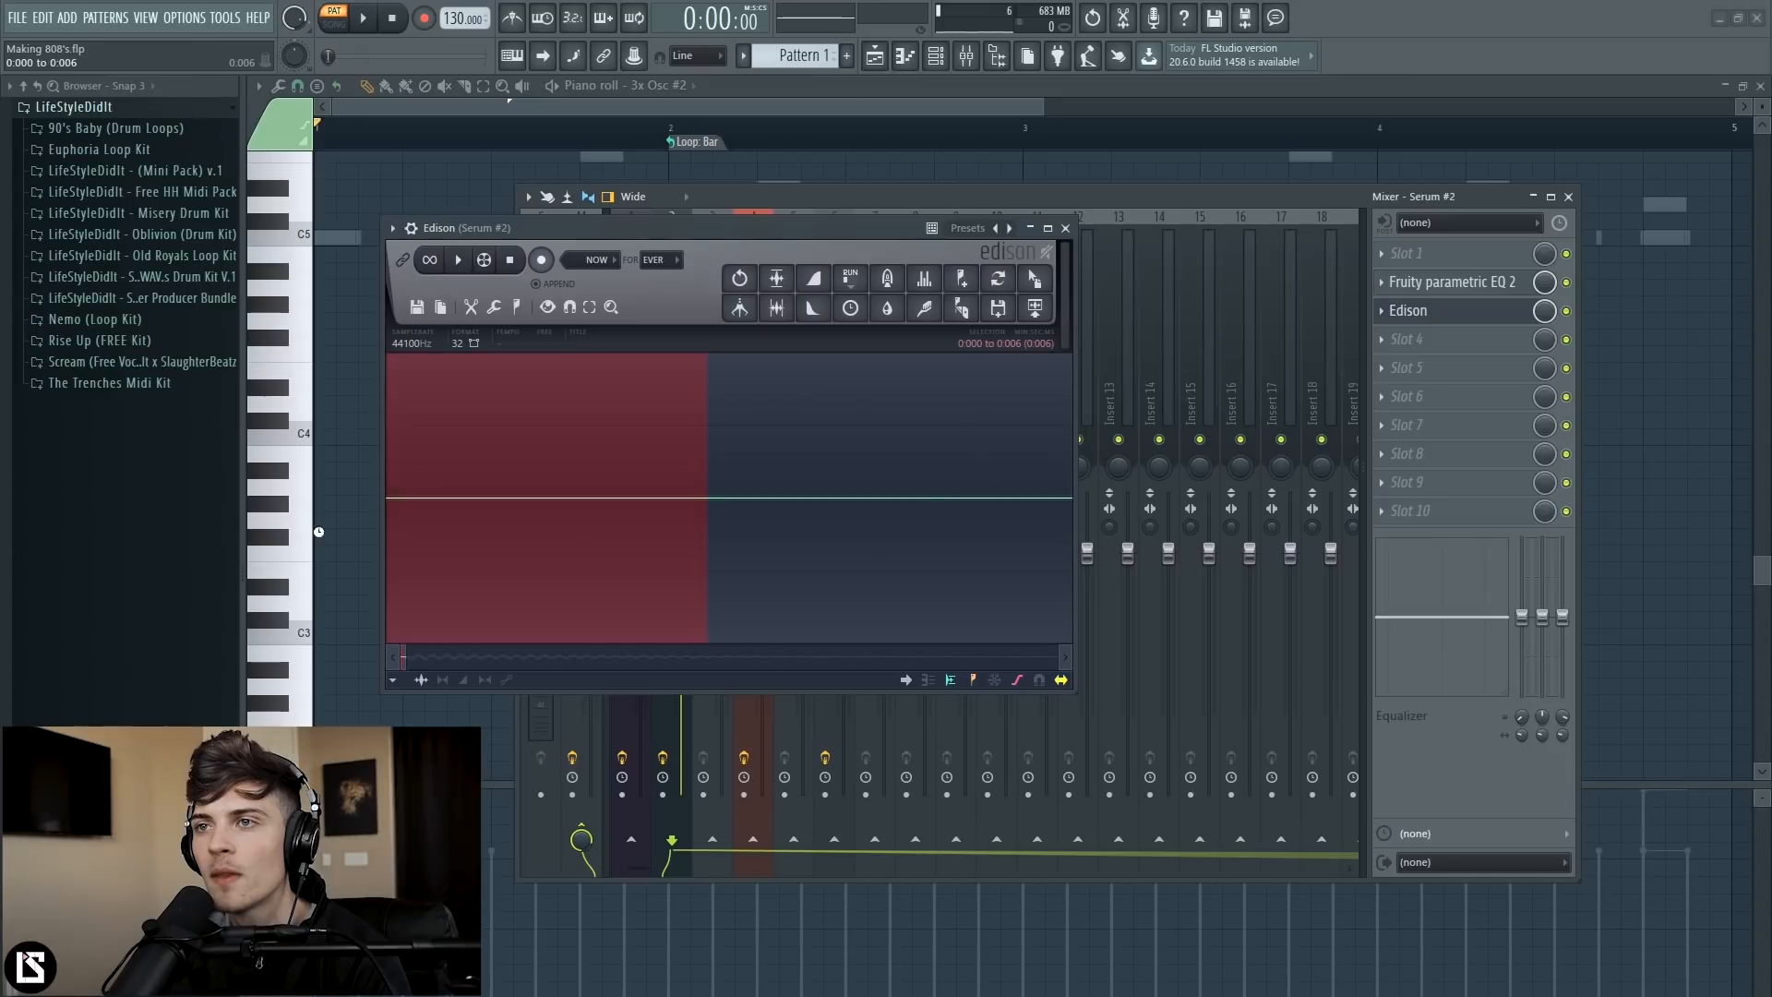
key("Delete")
left_click_drag(911, 508, 388, 535)
key("Delete")
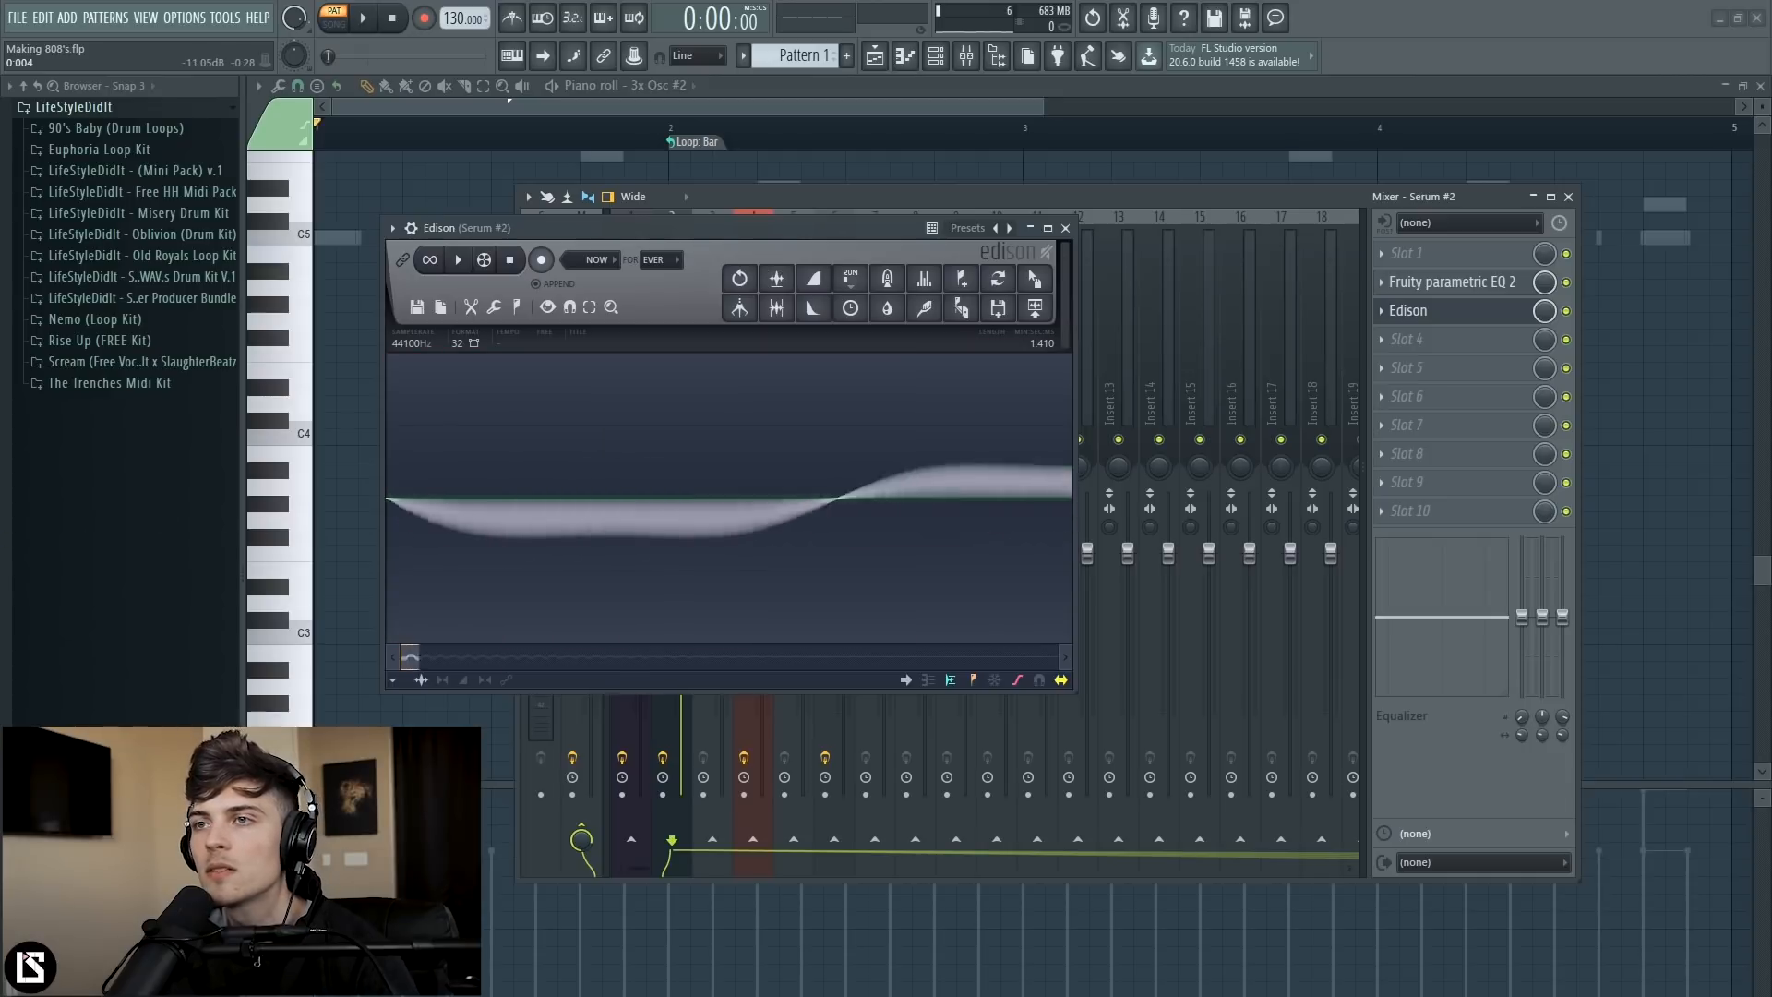
scroll(632, 532, "down", 5)
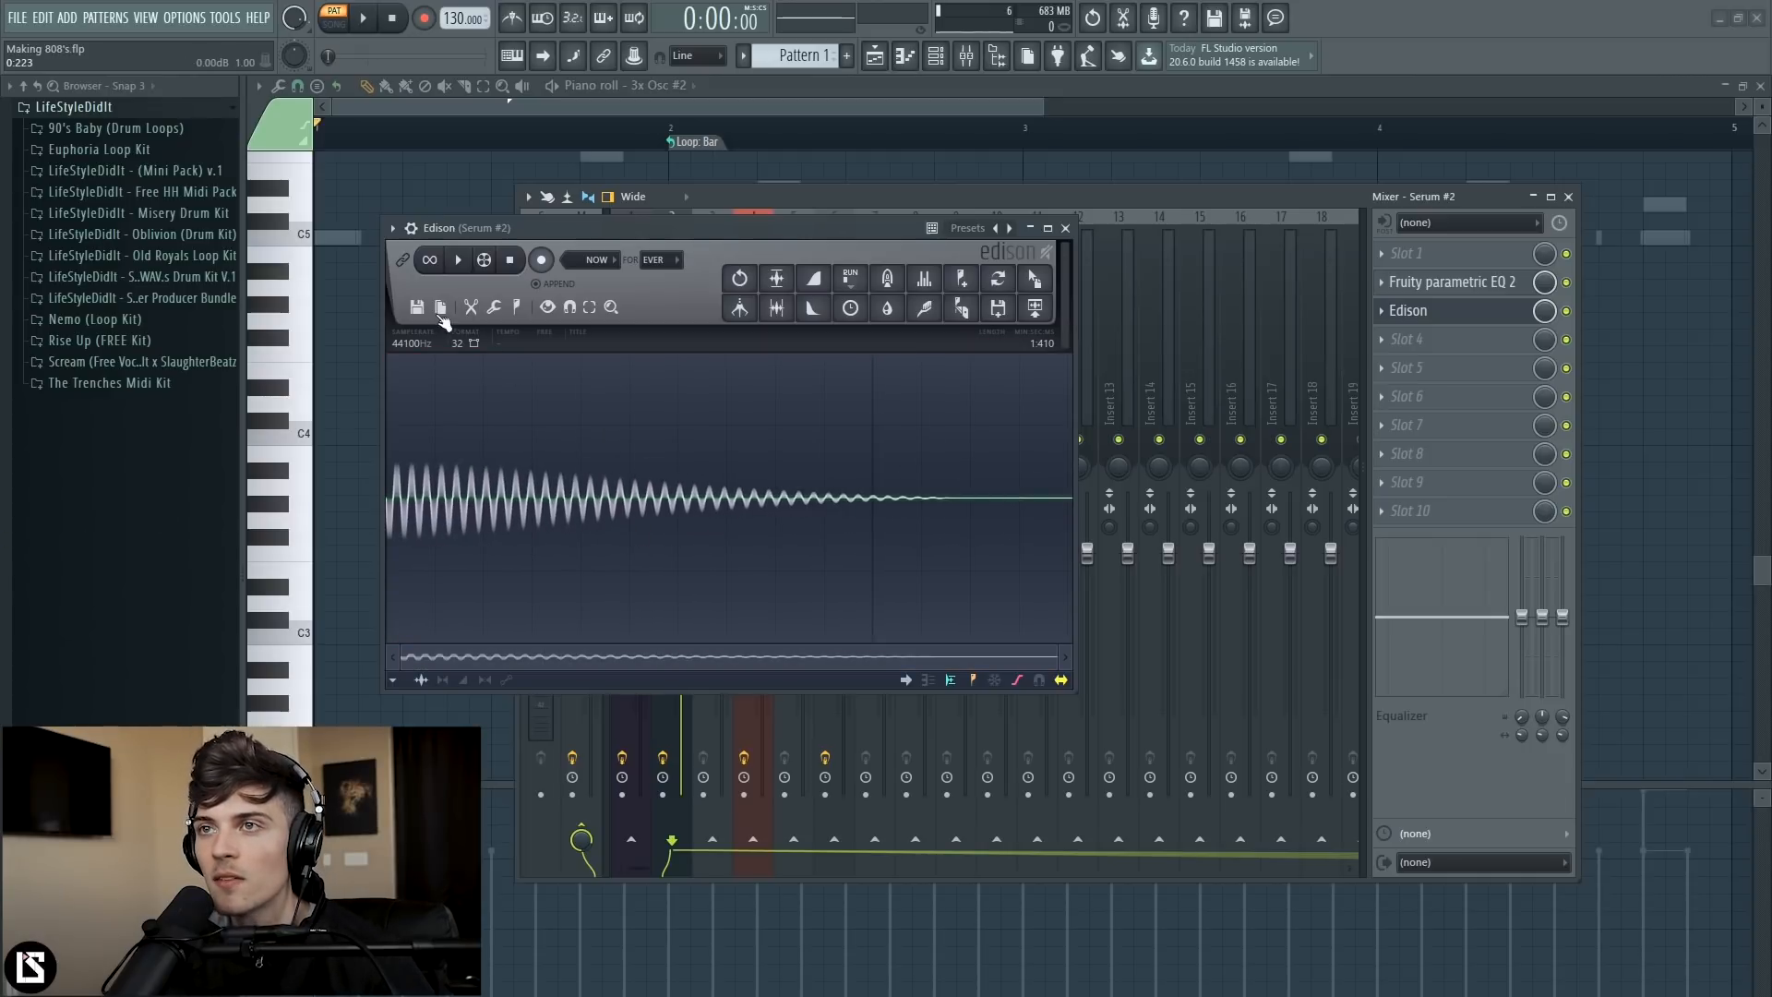
- Amplify the trimmed recording in two passes with Edison's Amp tool, setting the Left/Right gain to 146% for the second
left_click(494, 307)
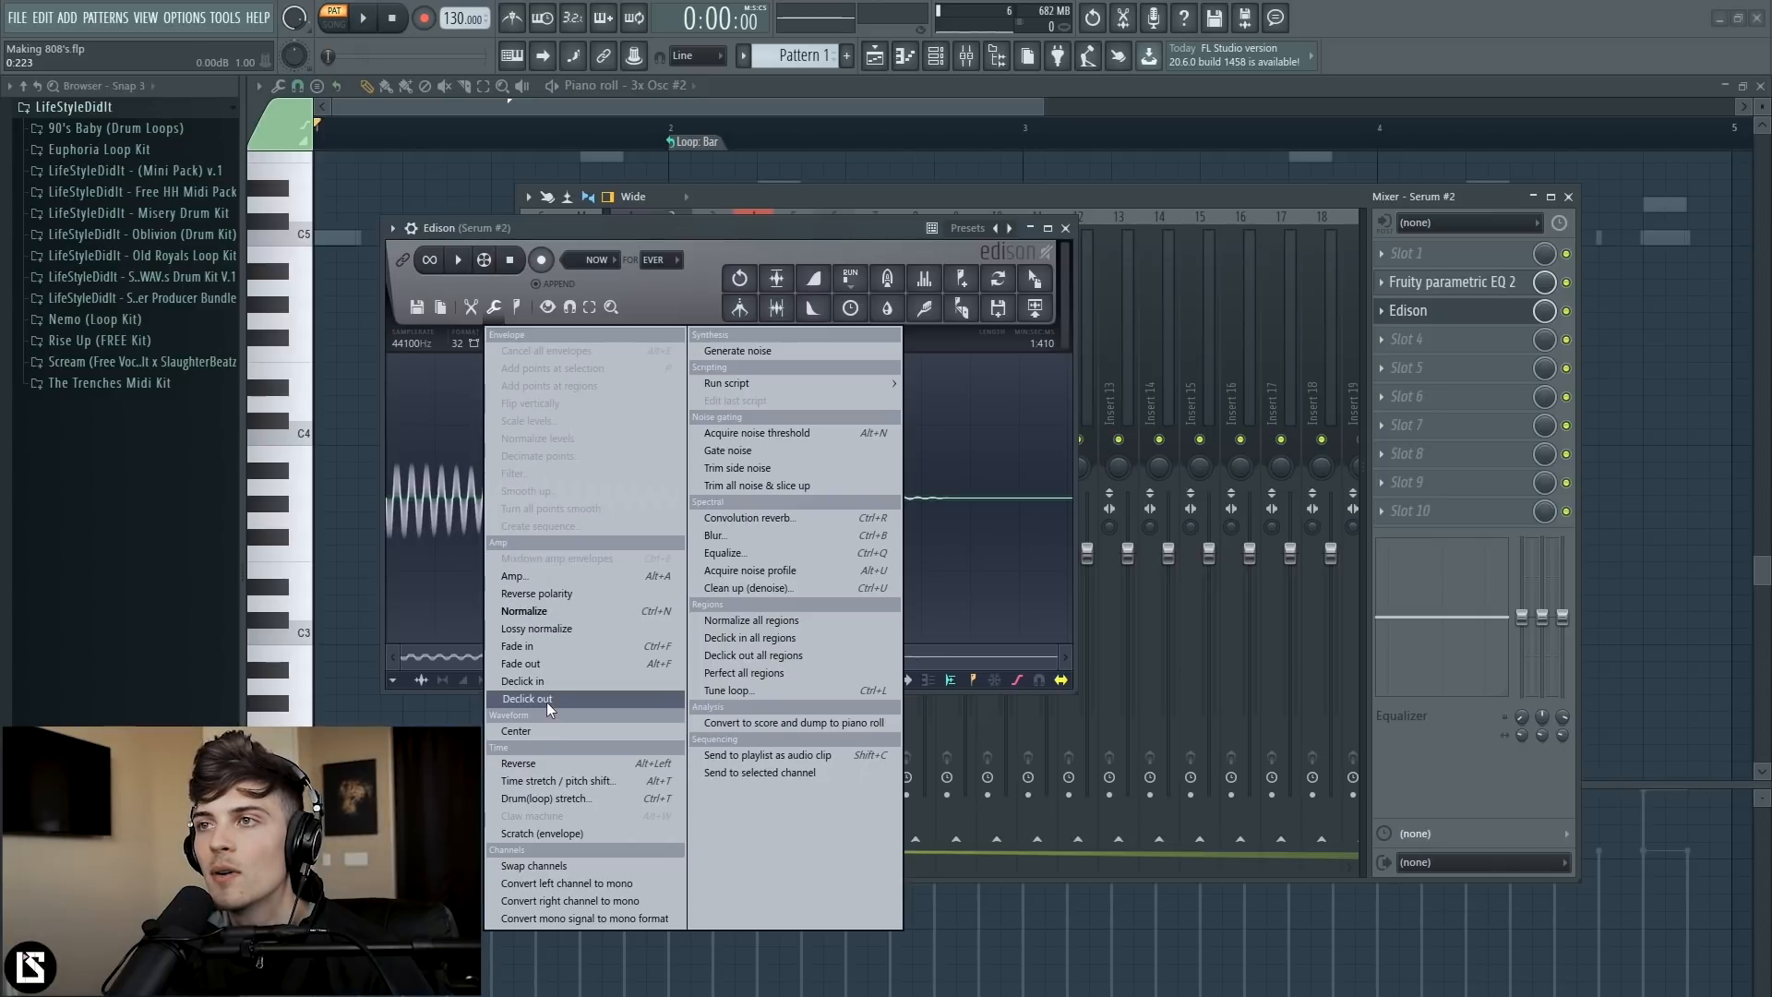
left_click(550, 597)
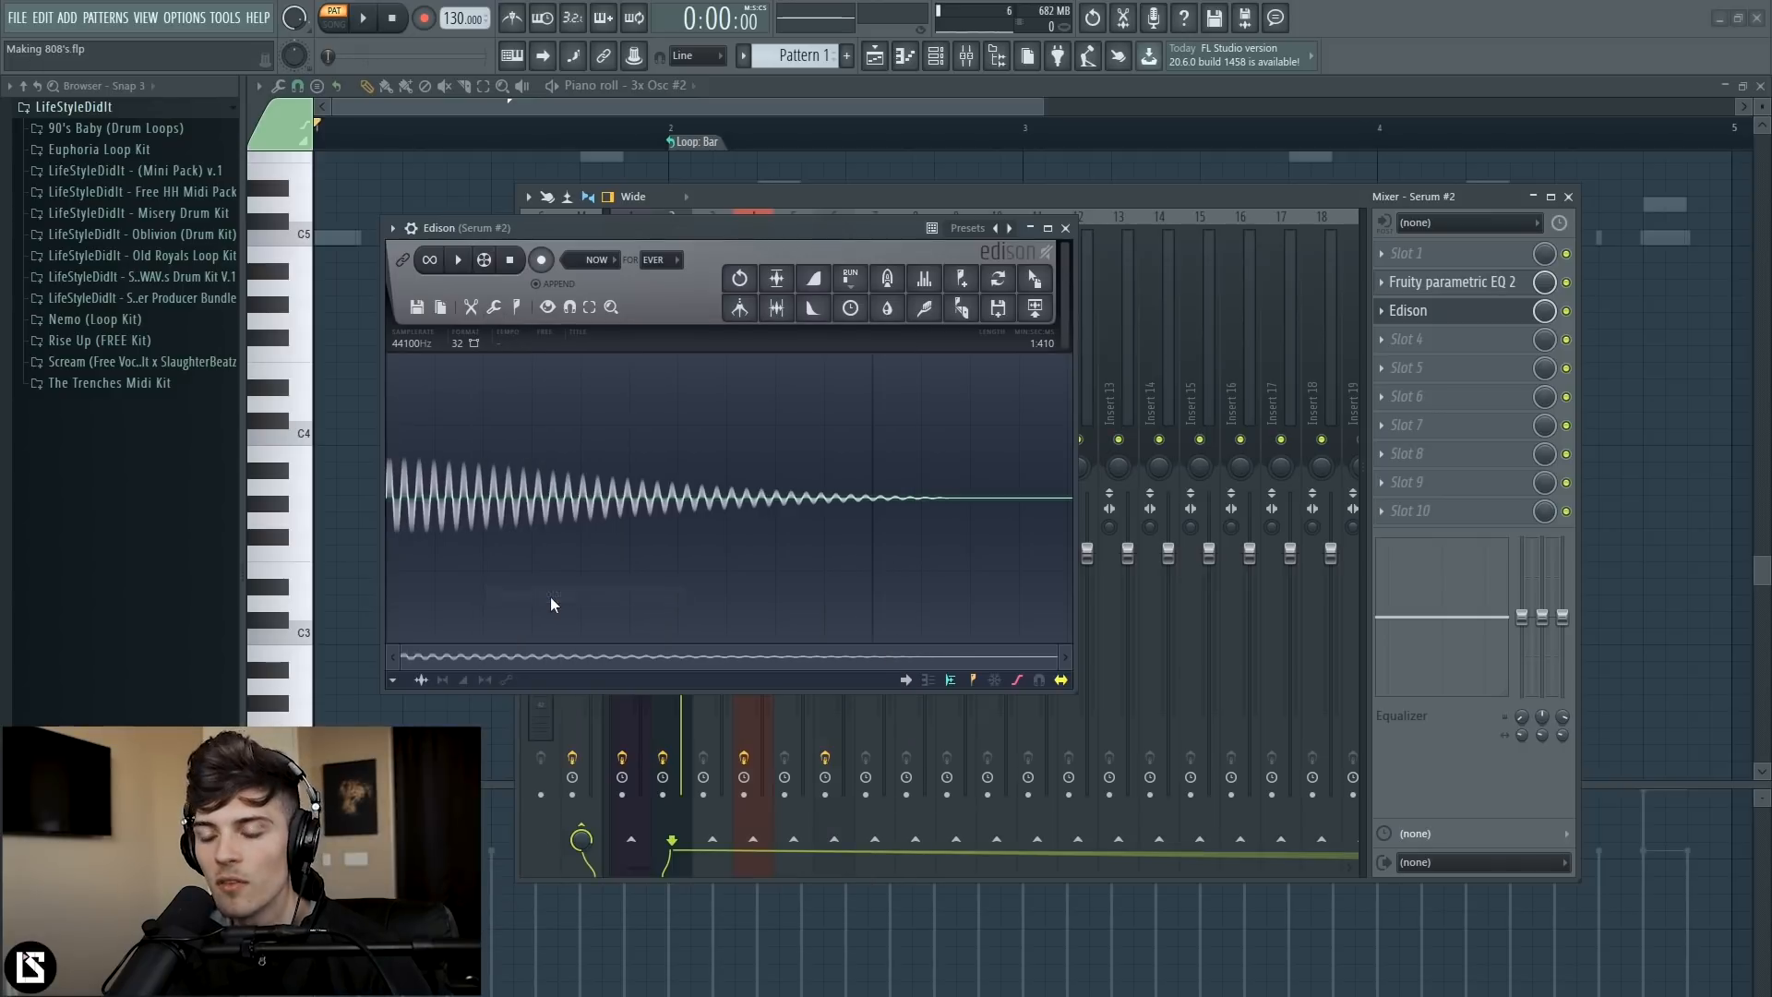
left_click_drag(1424, 442, 1424, 440)
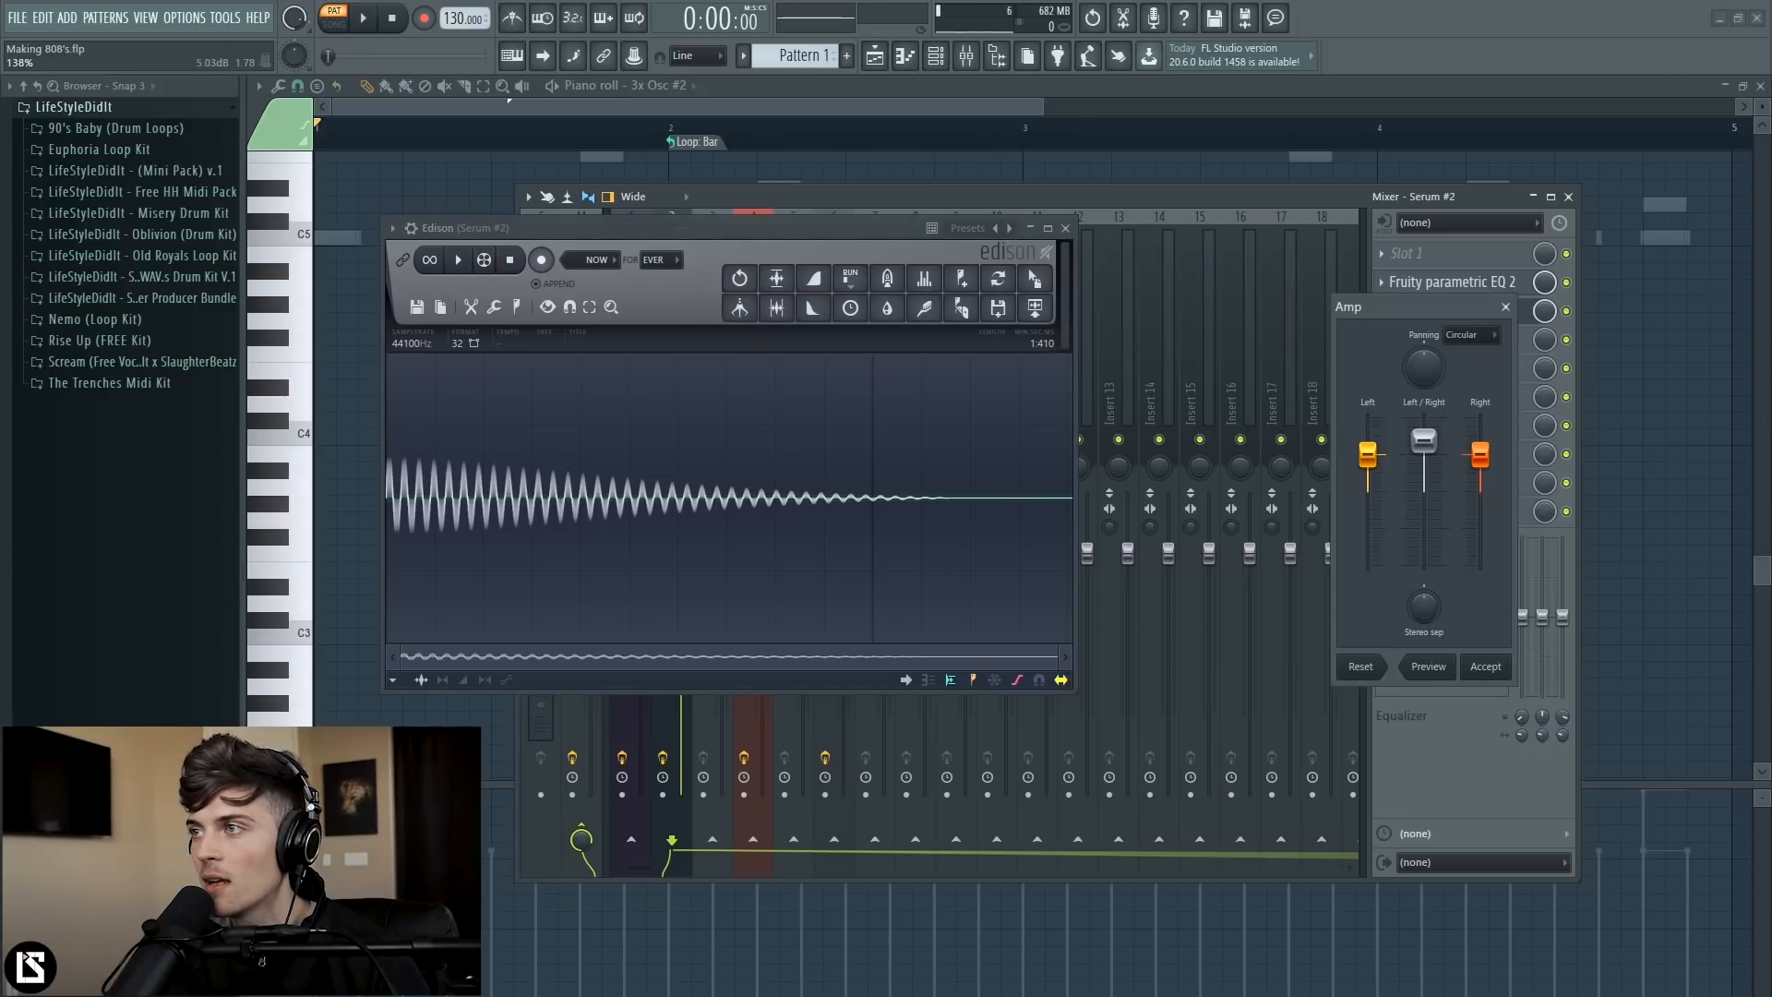
left_click(1488, 662)
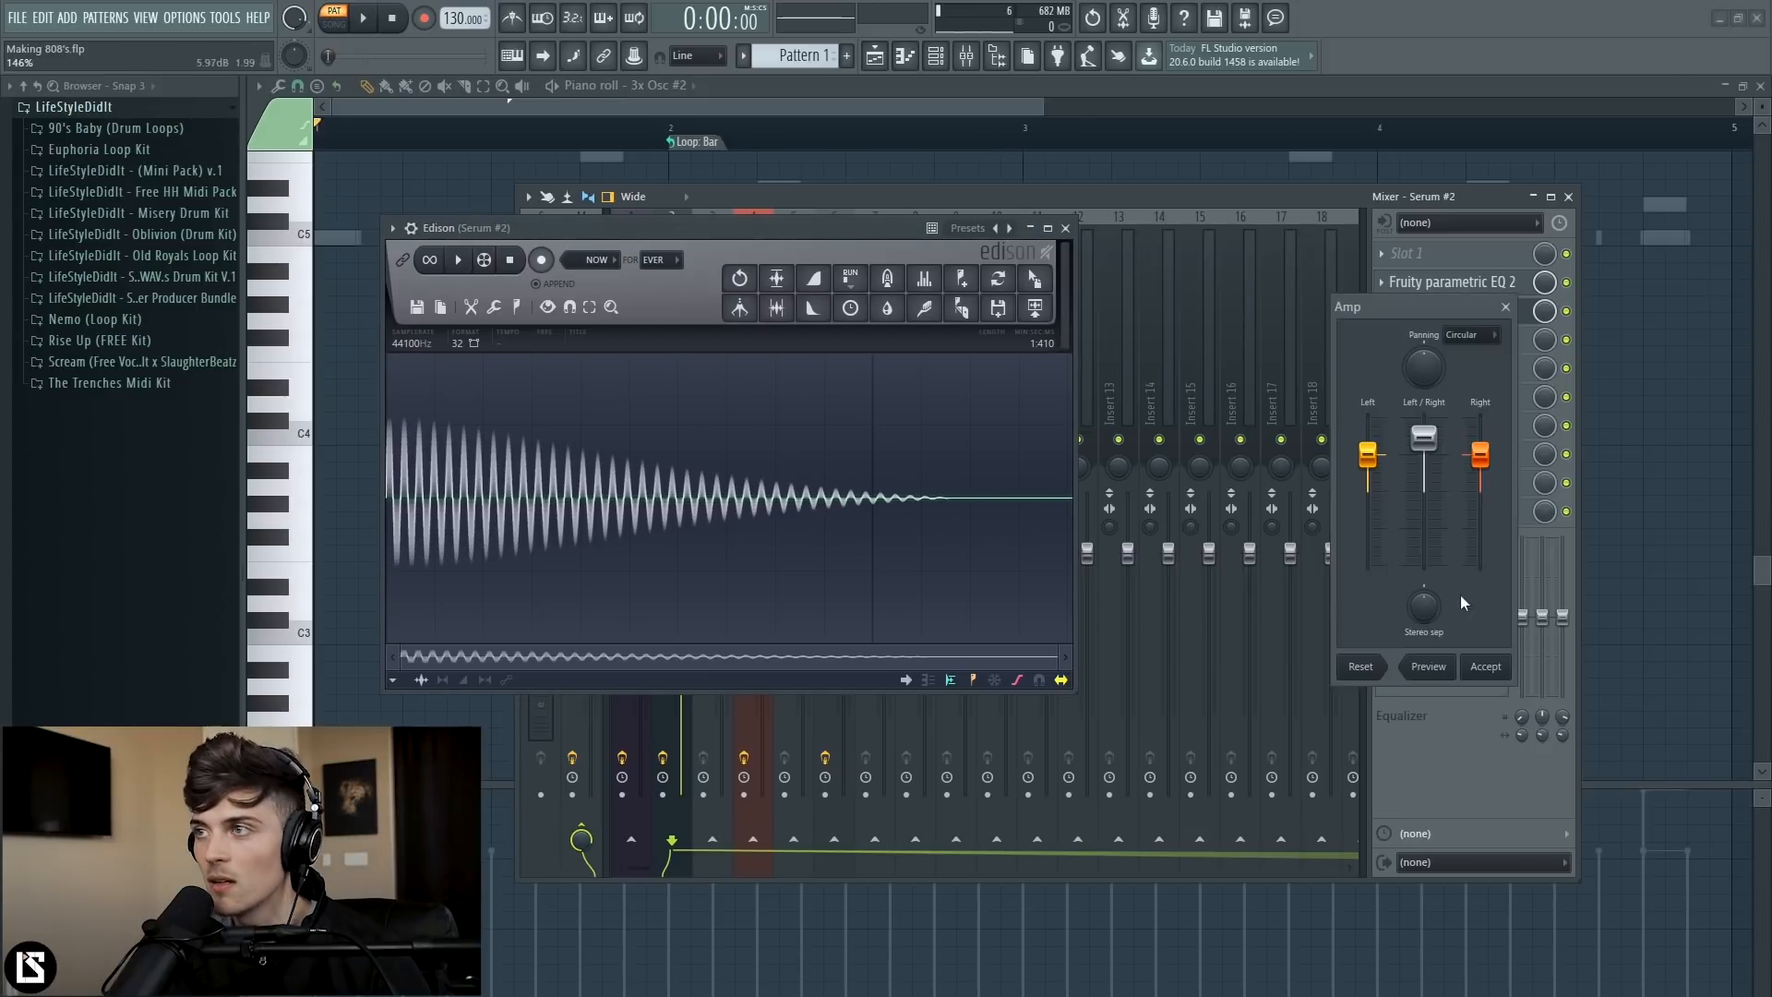
left_click(1479, 661)
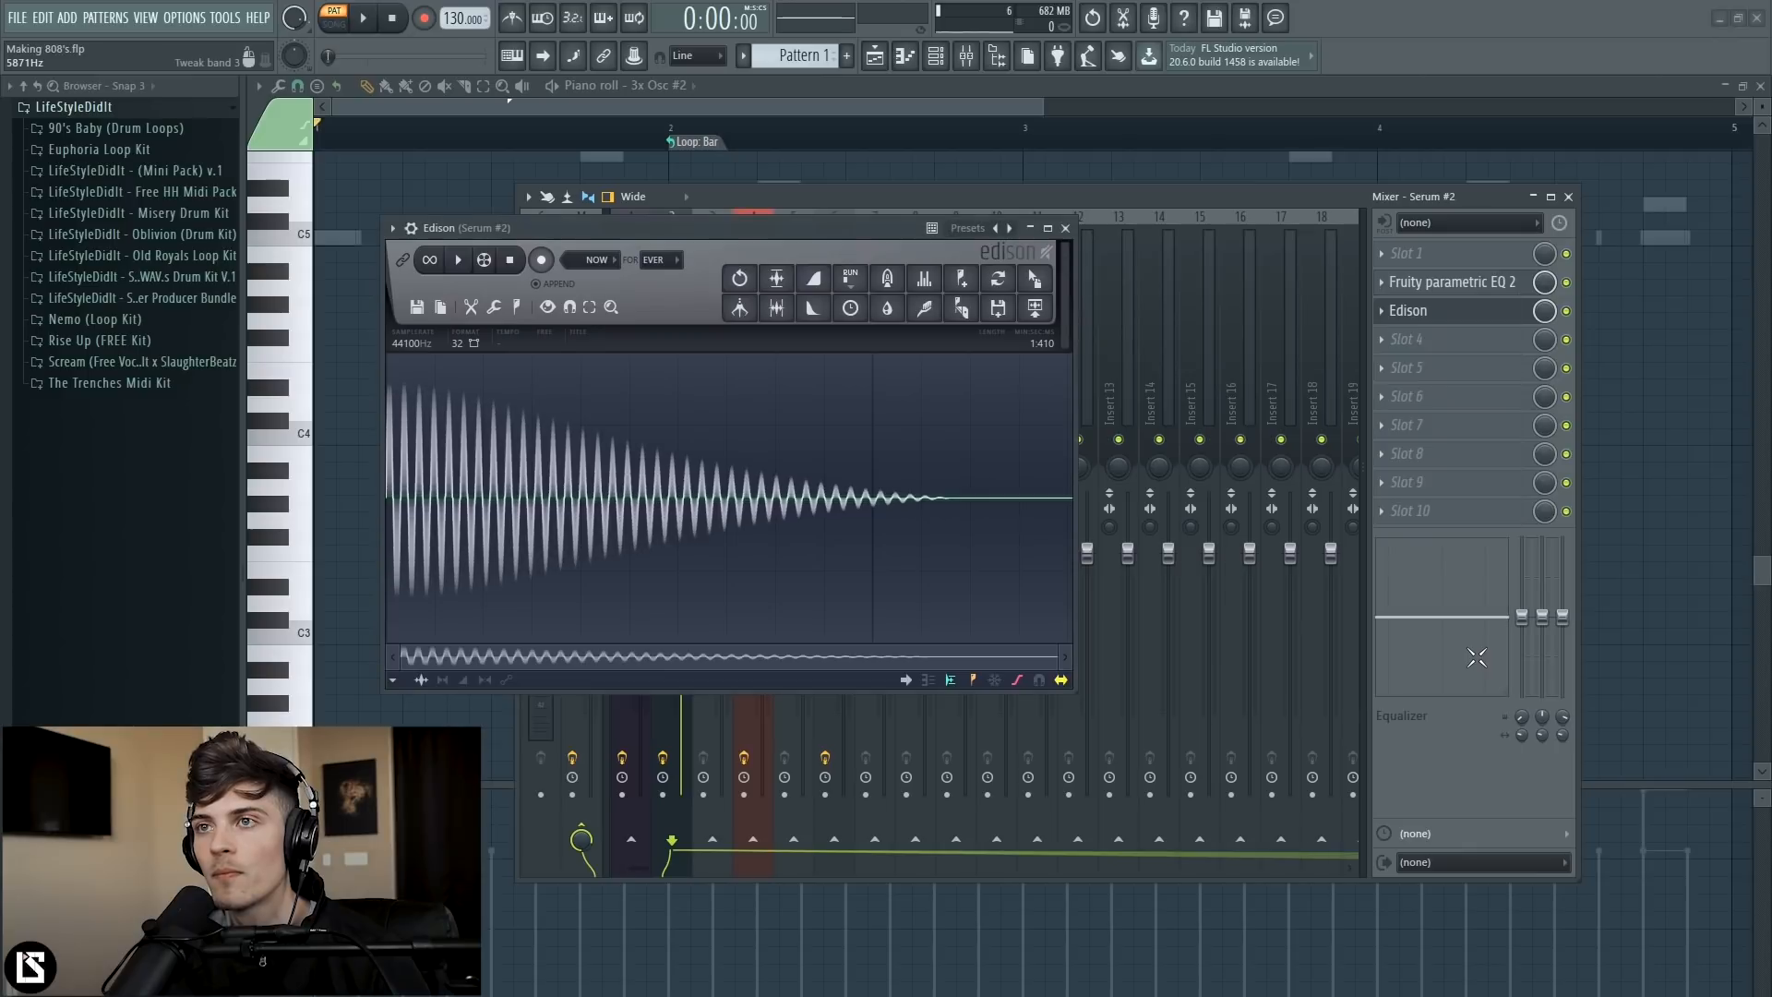
- Undo the full-length fade-out, fade out only the tail from 0:946 to 1:410, and play the recording back
key("space")
double_click(673, 522)
key("space")
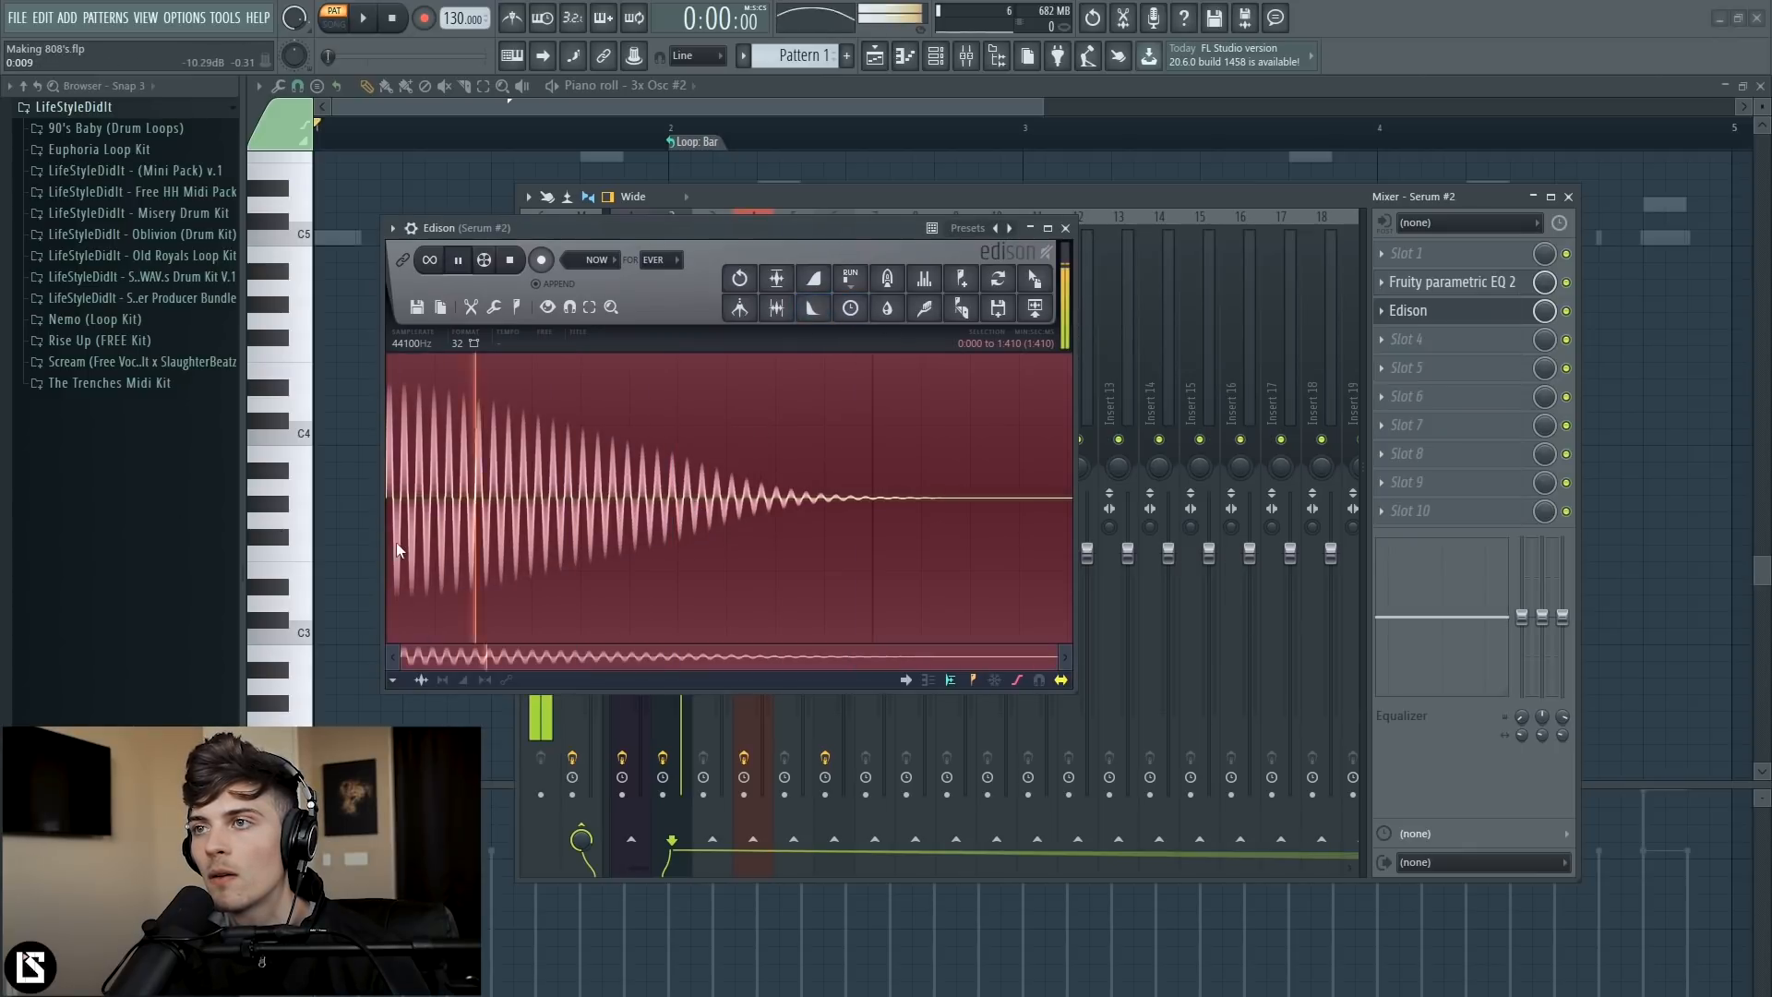
key("ctrl+z")
key("ctrl+z")
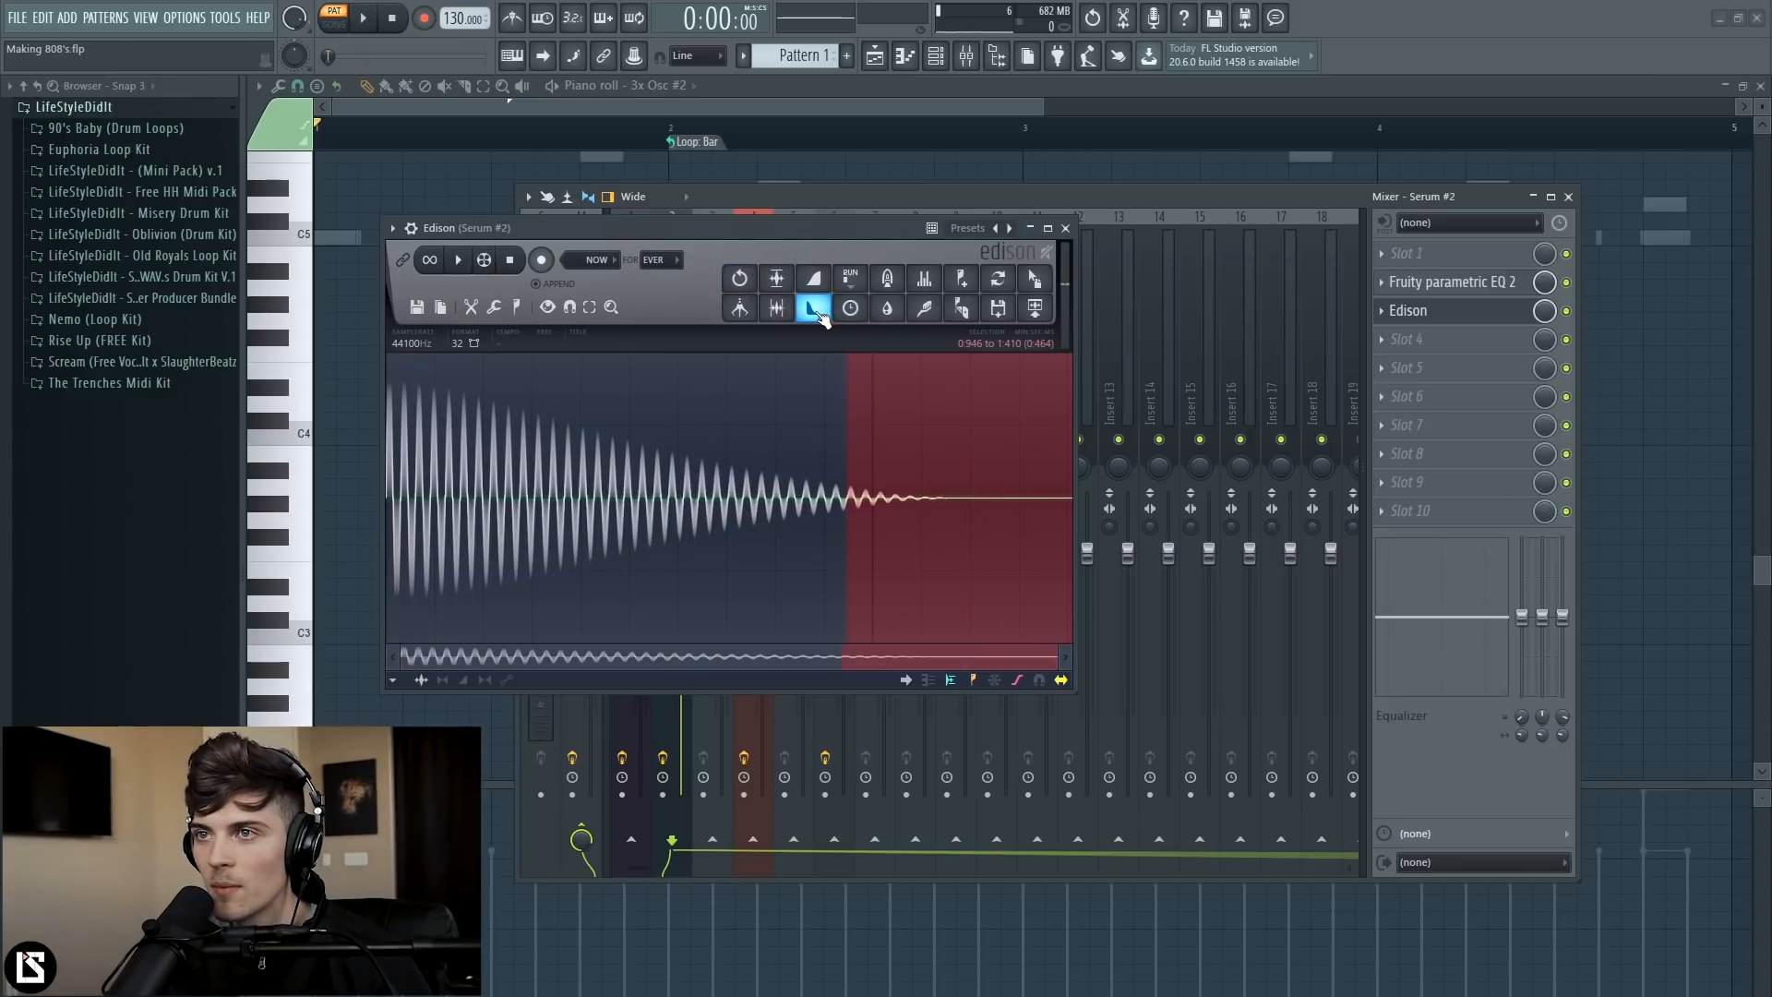
key("space")
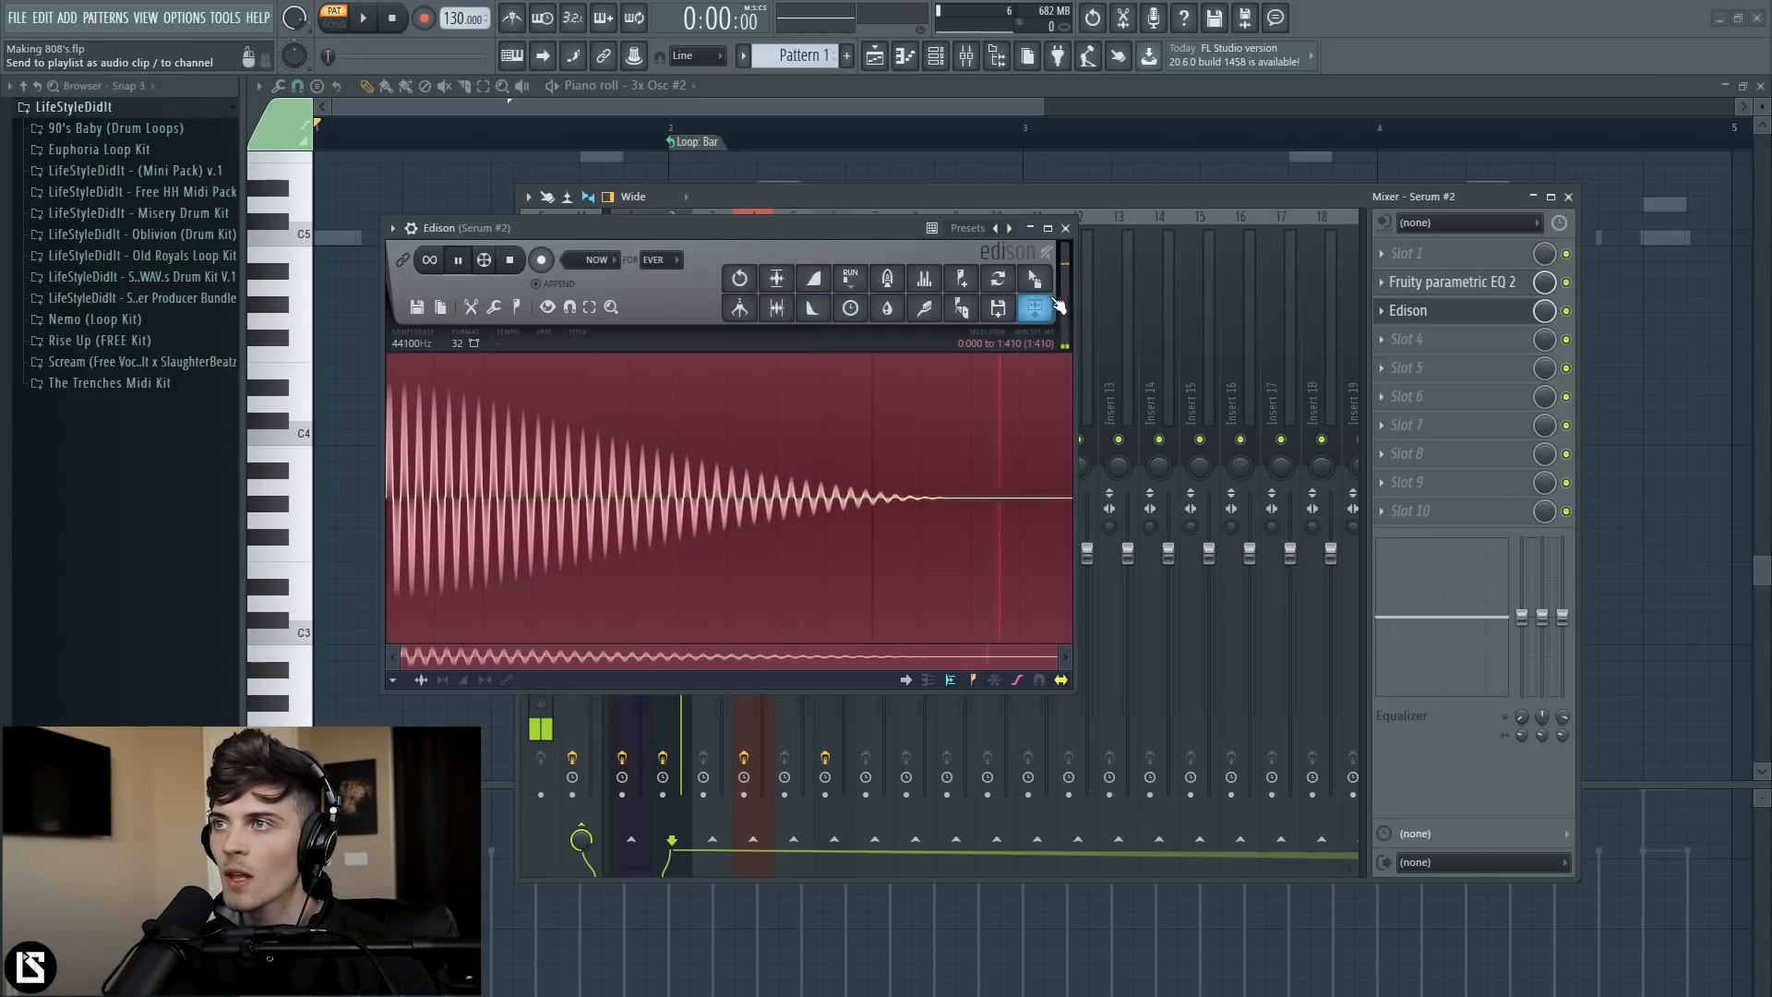
- Send the Edison recording to the channel rack as a new channel, close Edison, and move the channel above Serum #2
left_click_drag(1043, 291, 838, 731)
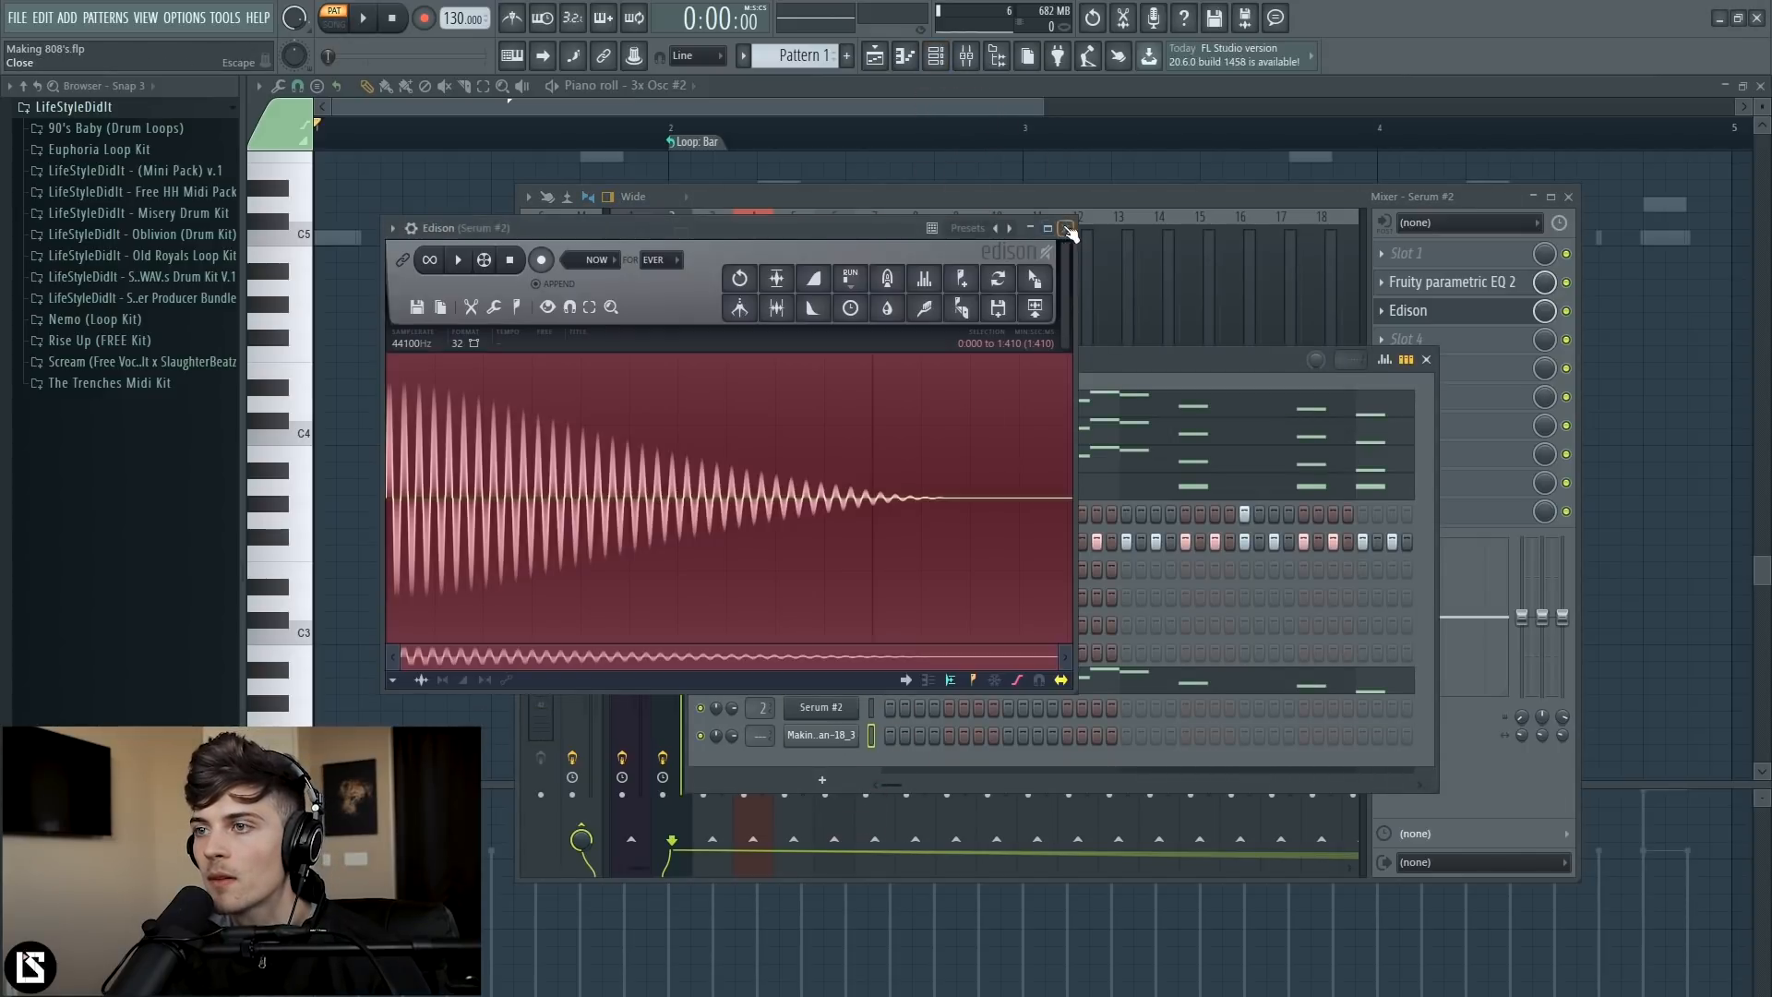
left_click(1067, 230)
left_click(933, 59)
left_click_drag(828, 744, 847, 709)
- Rename the new sample channel to "808 tut 2"
middle_click(835, 711)
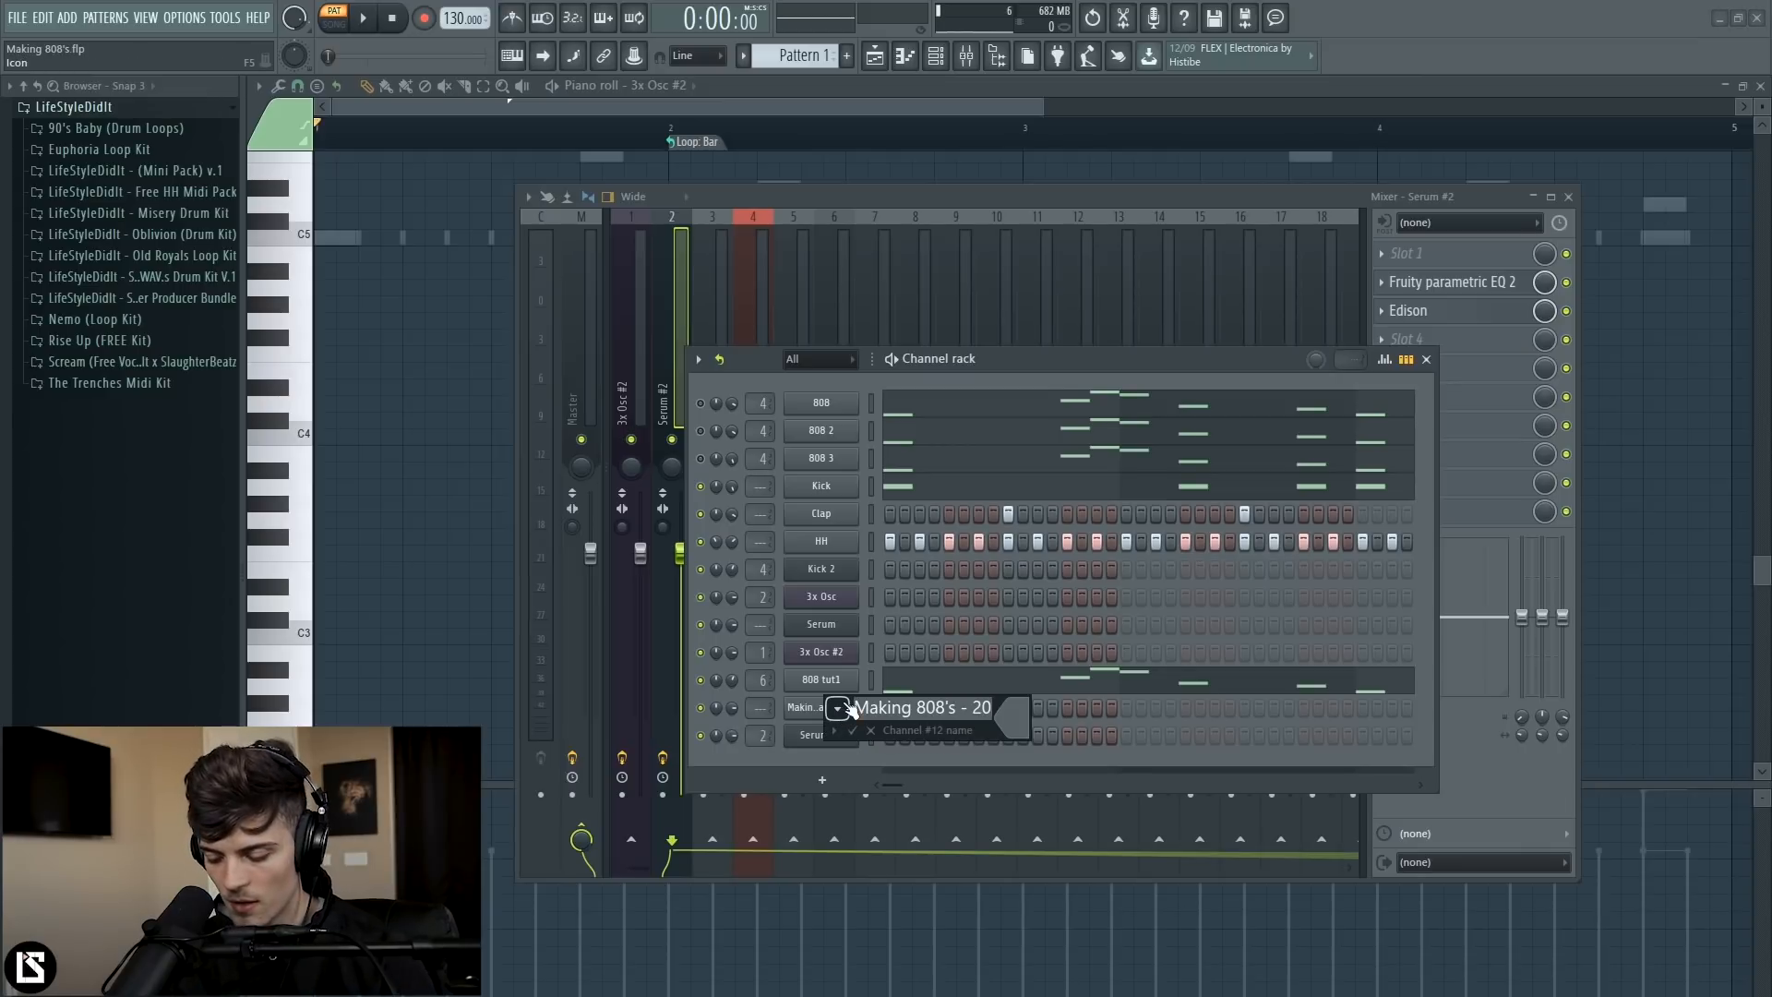
type("808 tut 2")
key("Return")
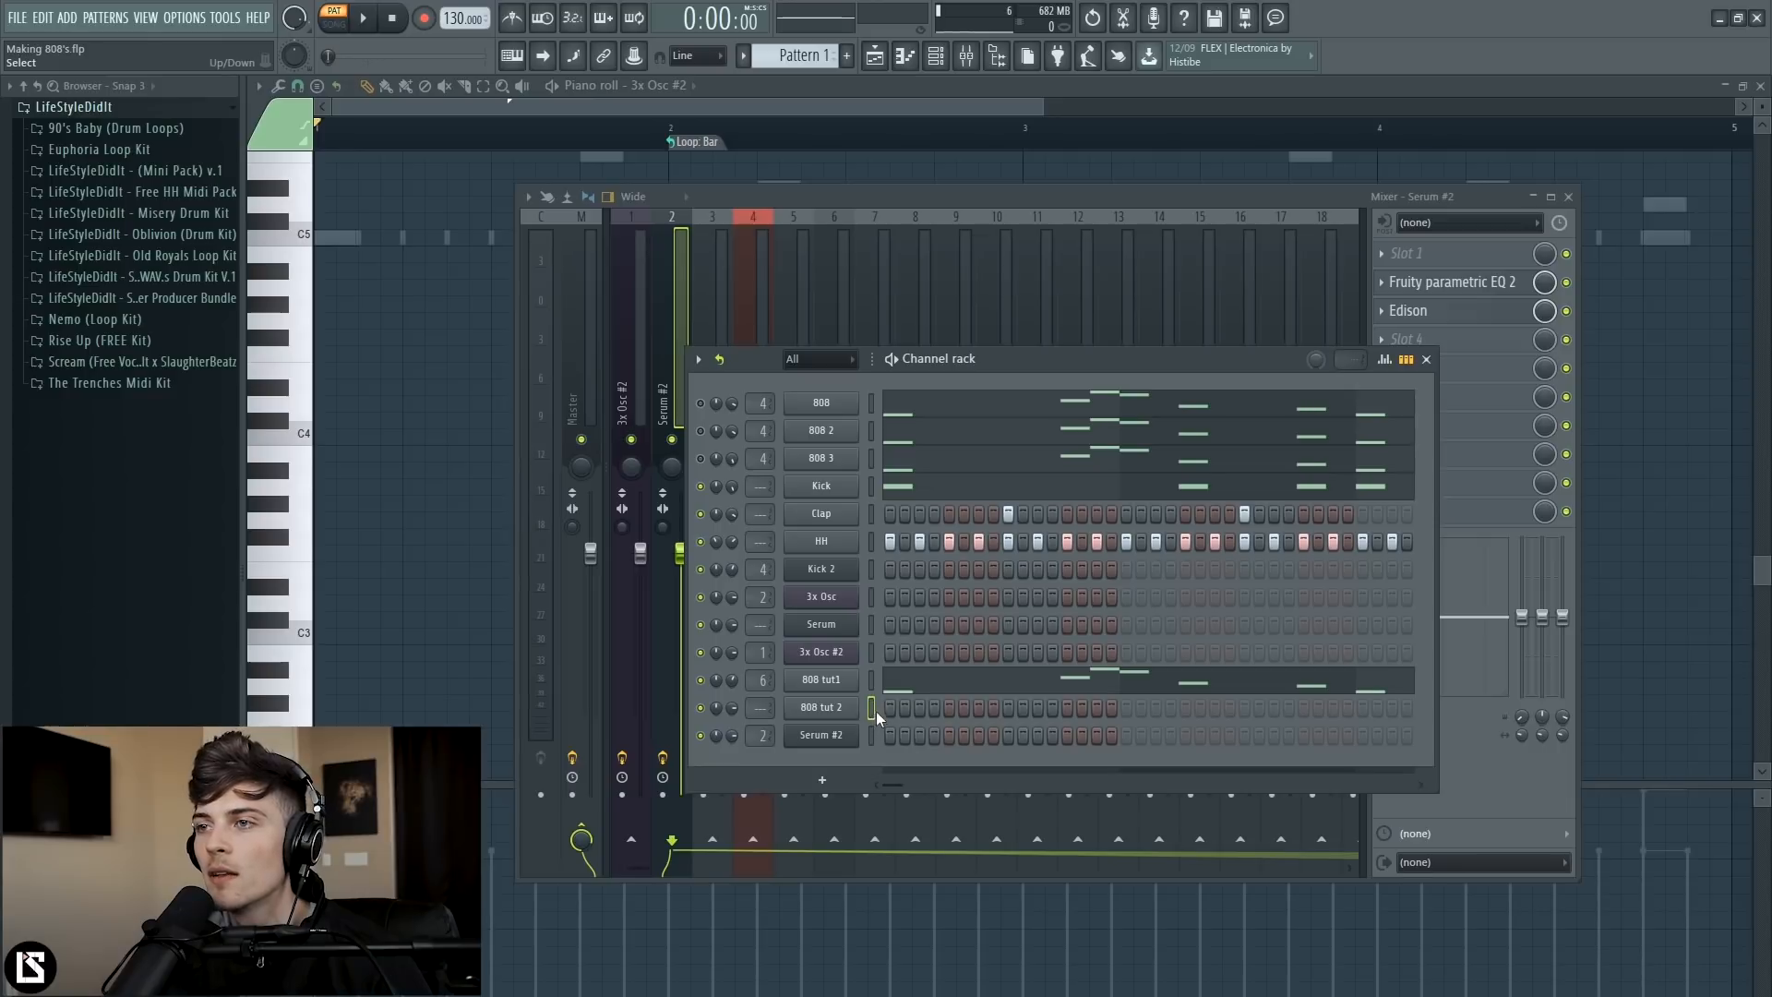
- In Pattern 2, replace the 808 tut1 hit with an 808 tut 2 hit on the first step and play it
key("F4")
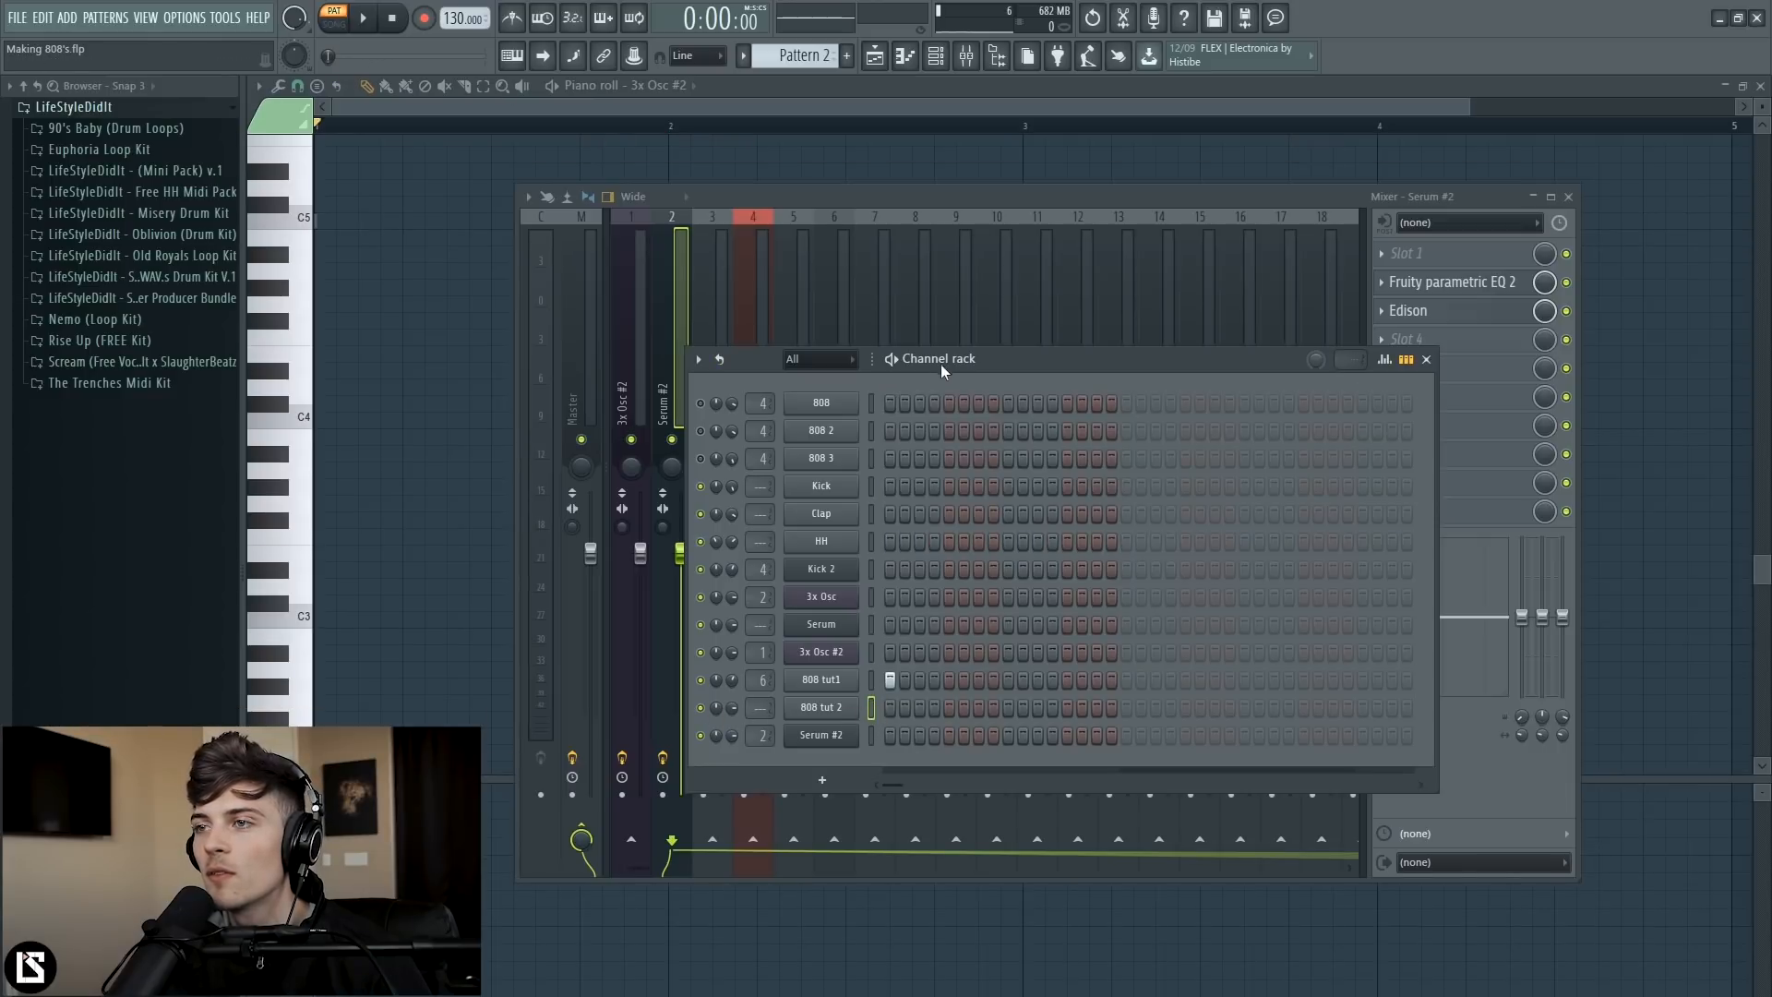
left_click(890, 707)
key("space")
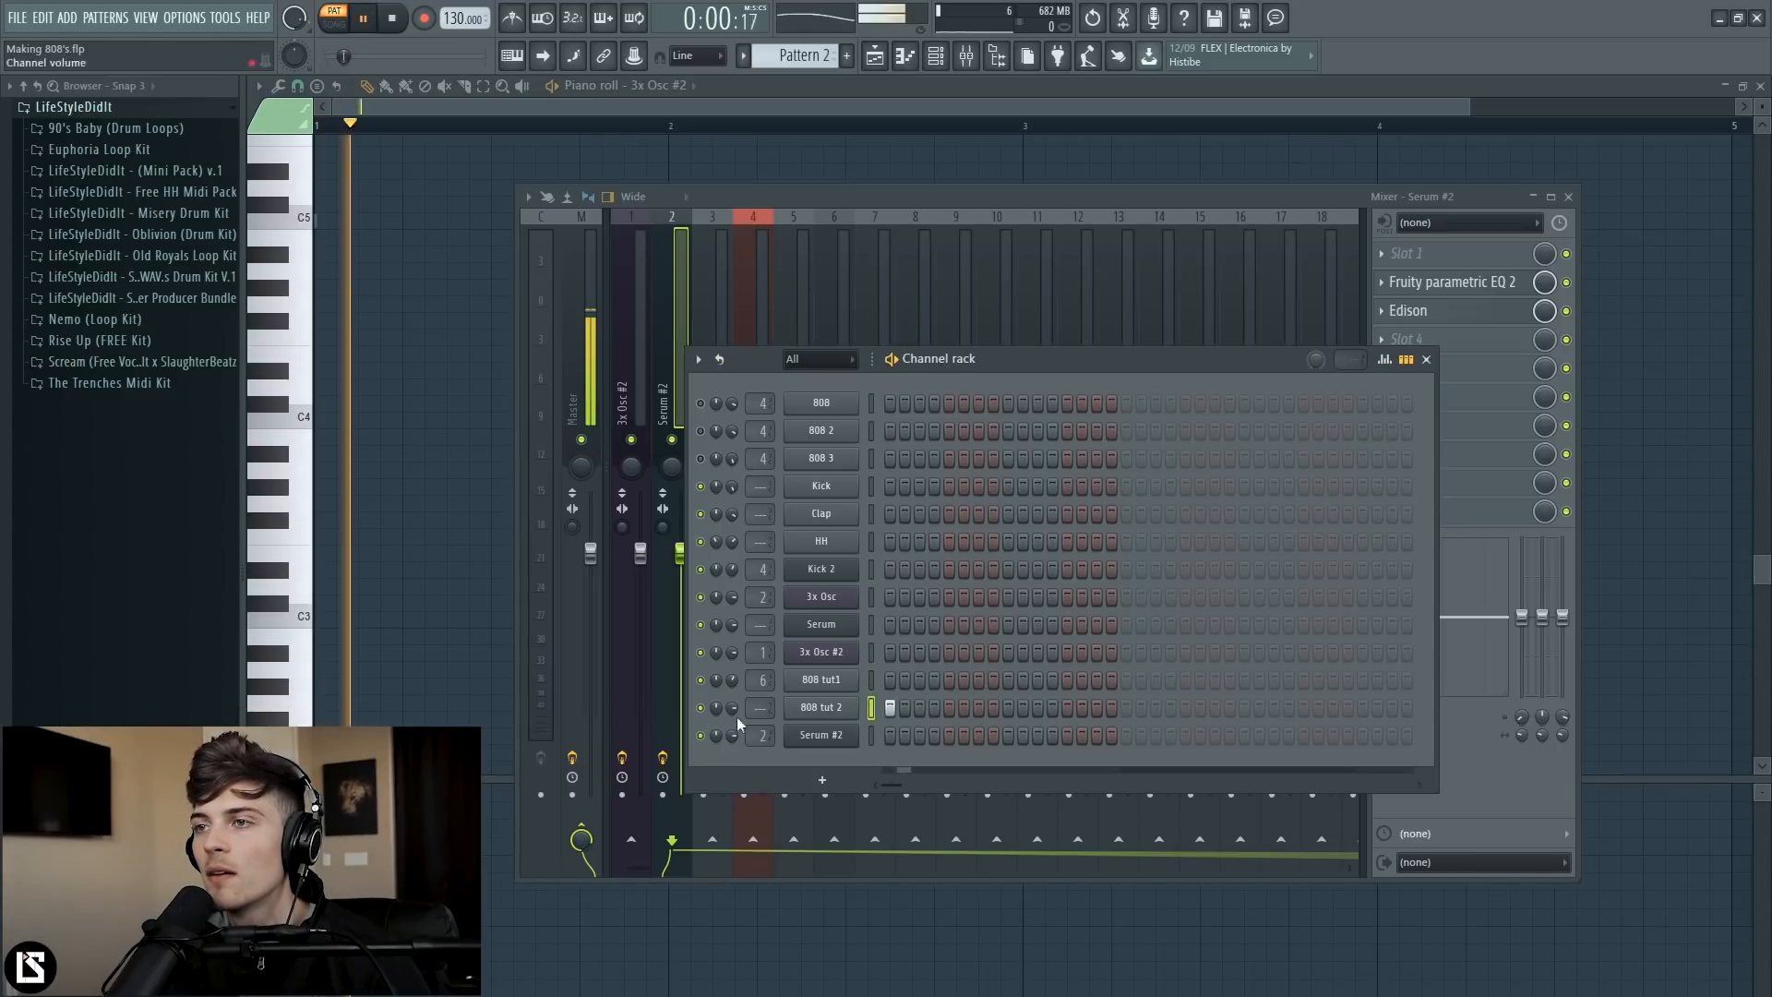
- Stop playback and route the 808 tut 2 channel to the 808 Chain mixer track to try its effects
key("F6")
key("space")
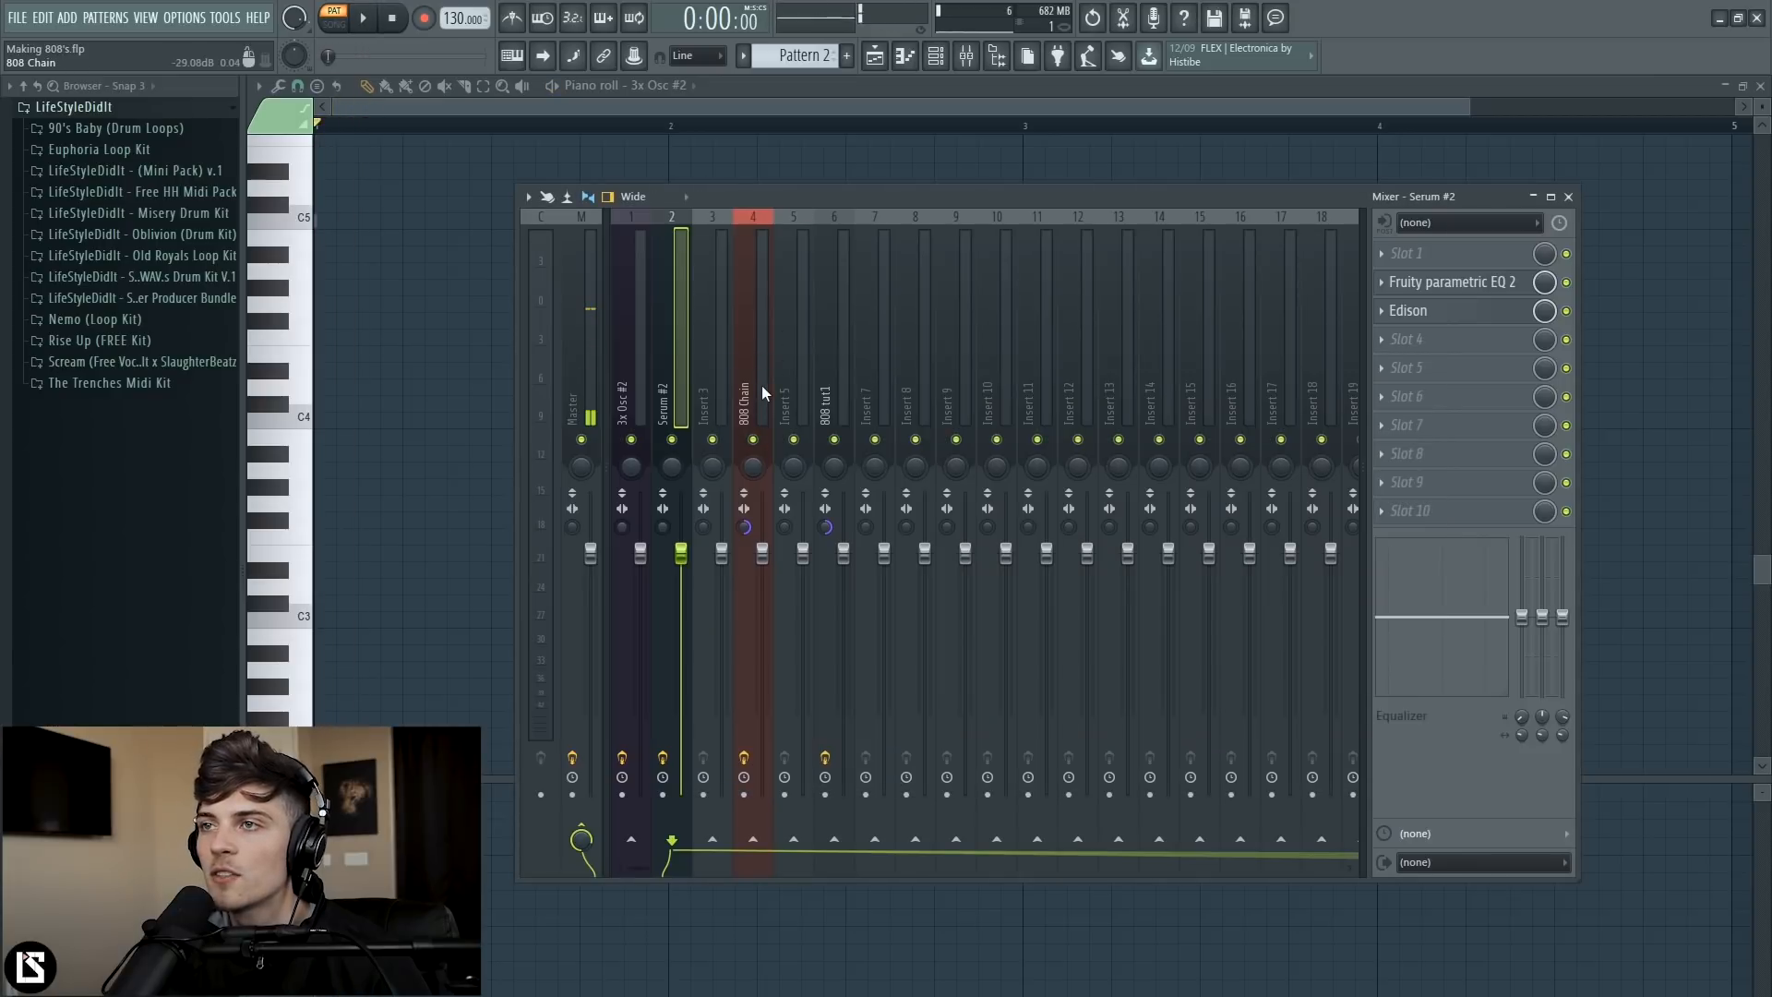
left_click(763, 392)
right_click(762, 399)
mouse_move(823, 369)
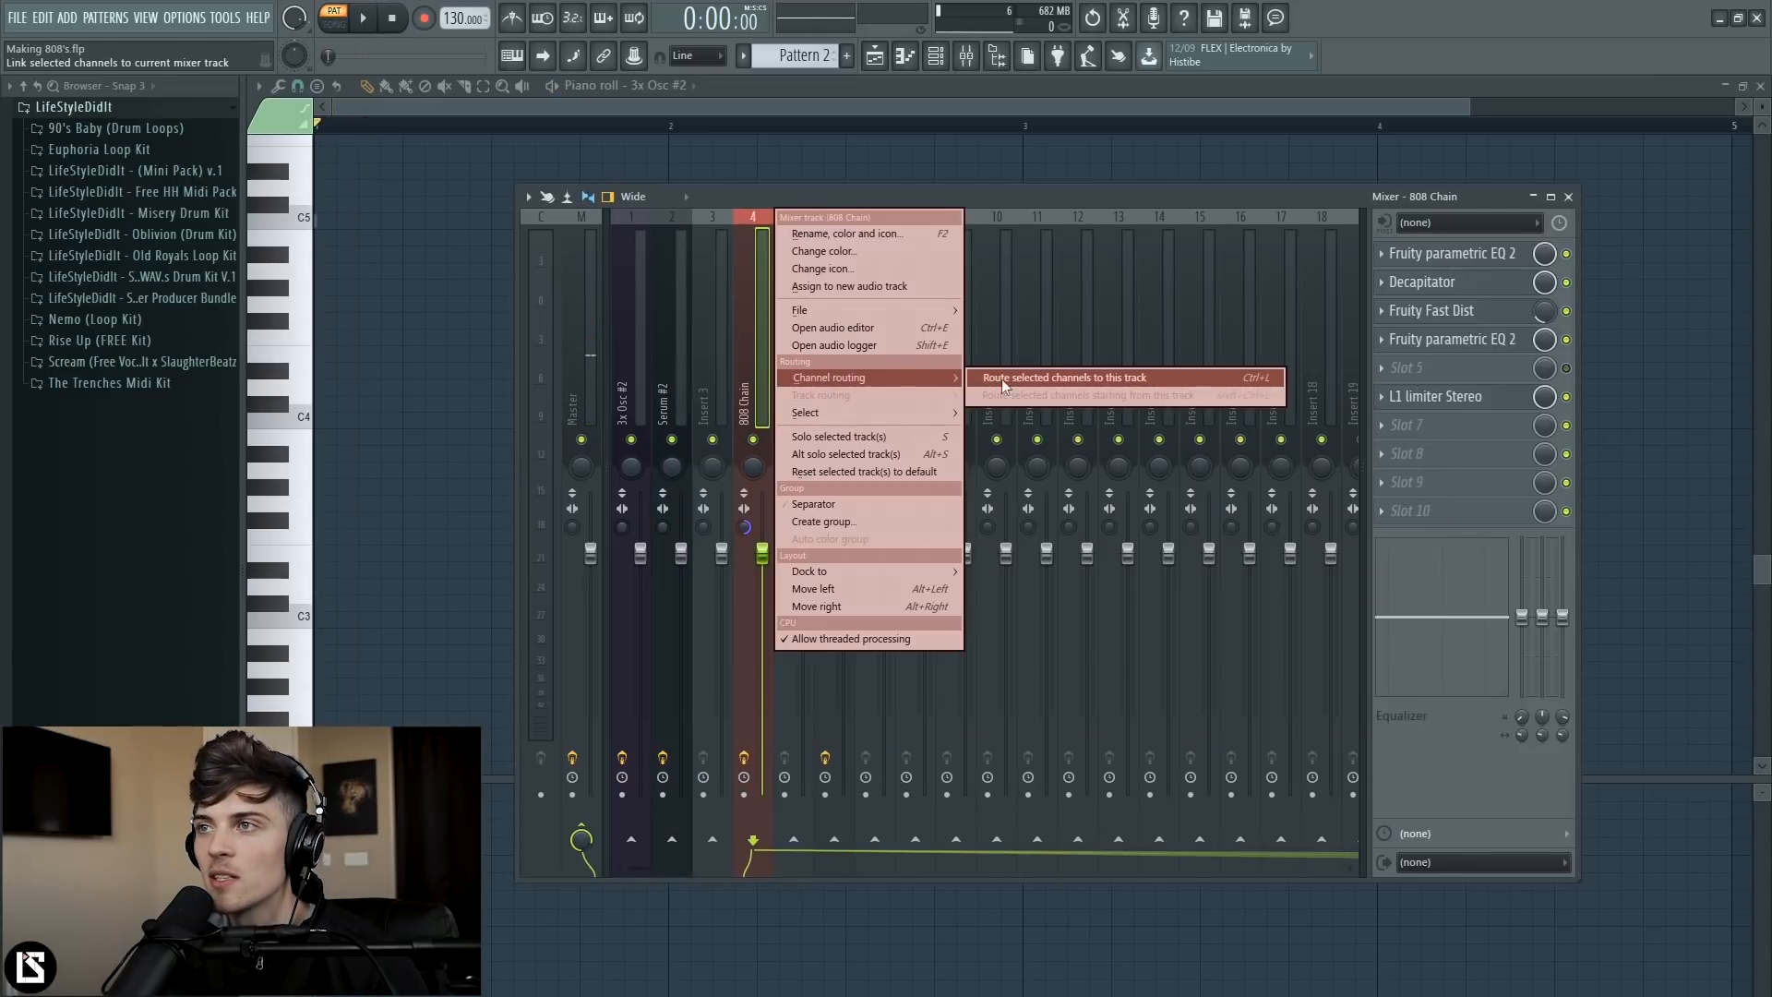
left_click(1000, 378)
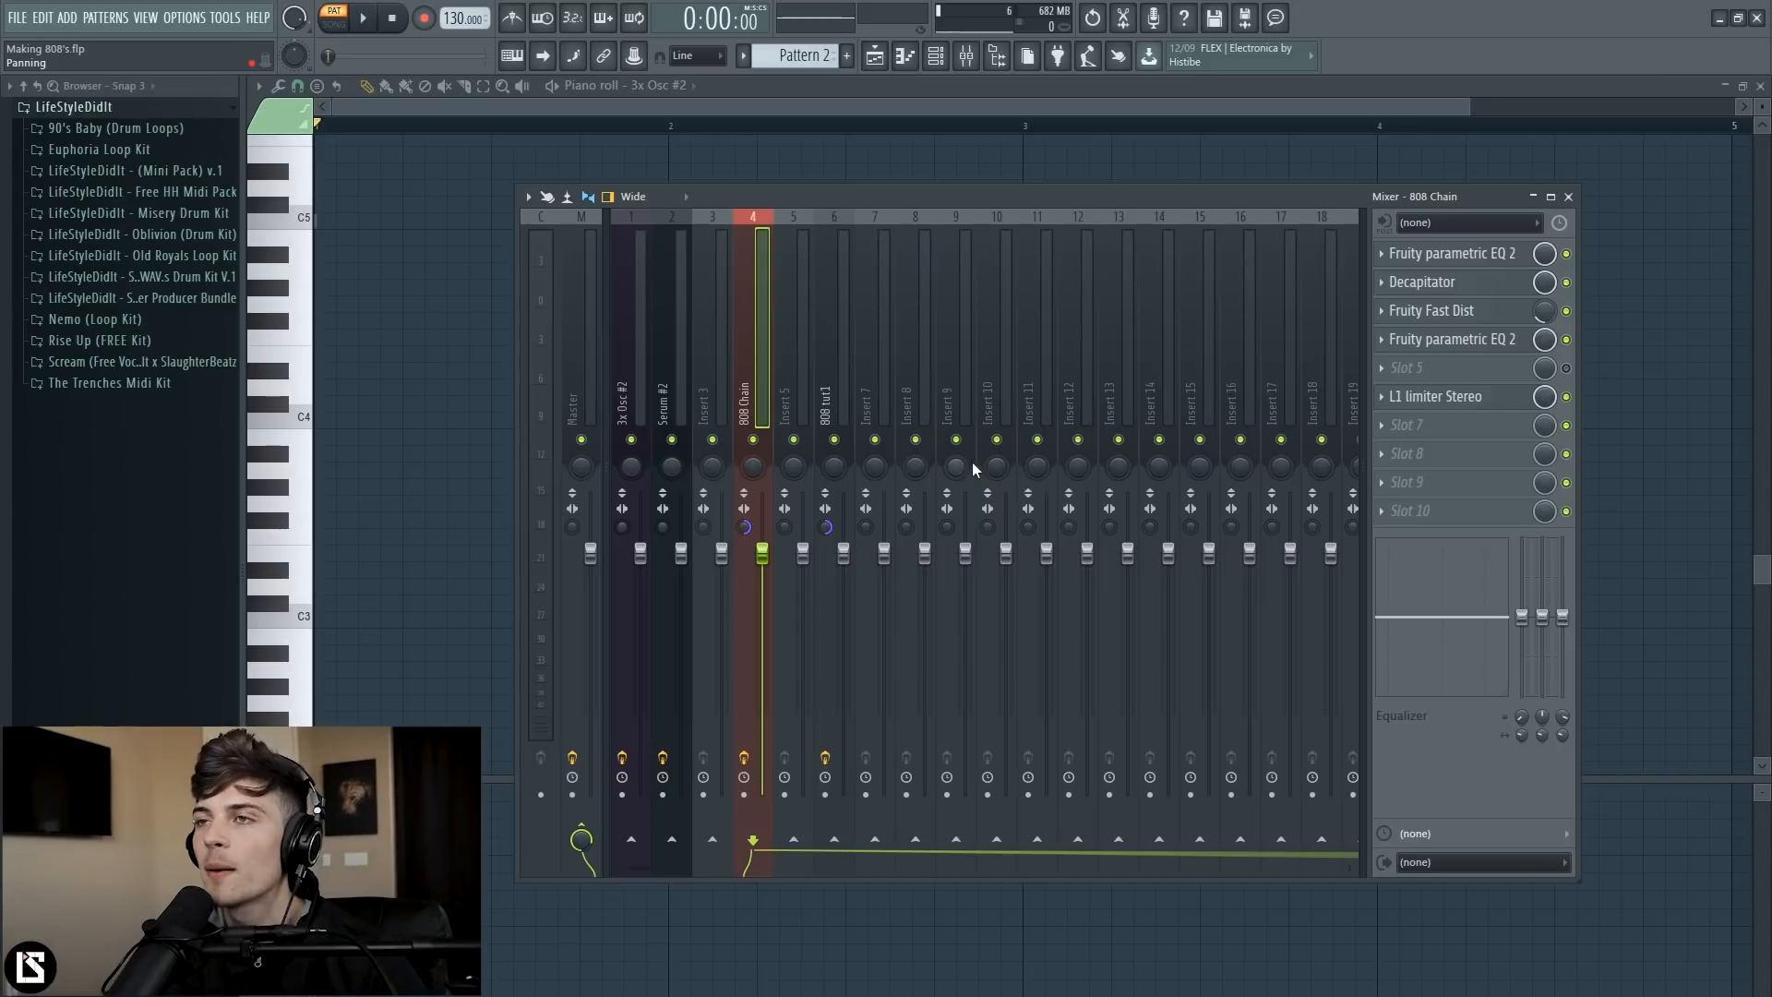
- Route the 808 tut 2 channel to the 808 tut1 mixer track instead
left_click(839, 393)
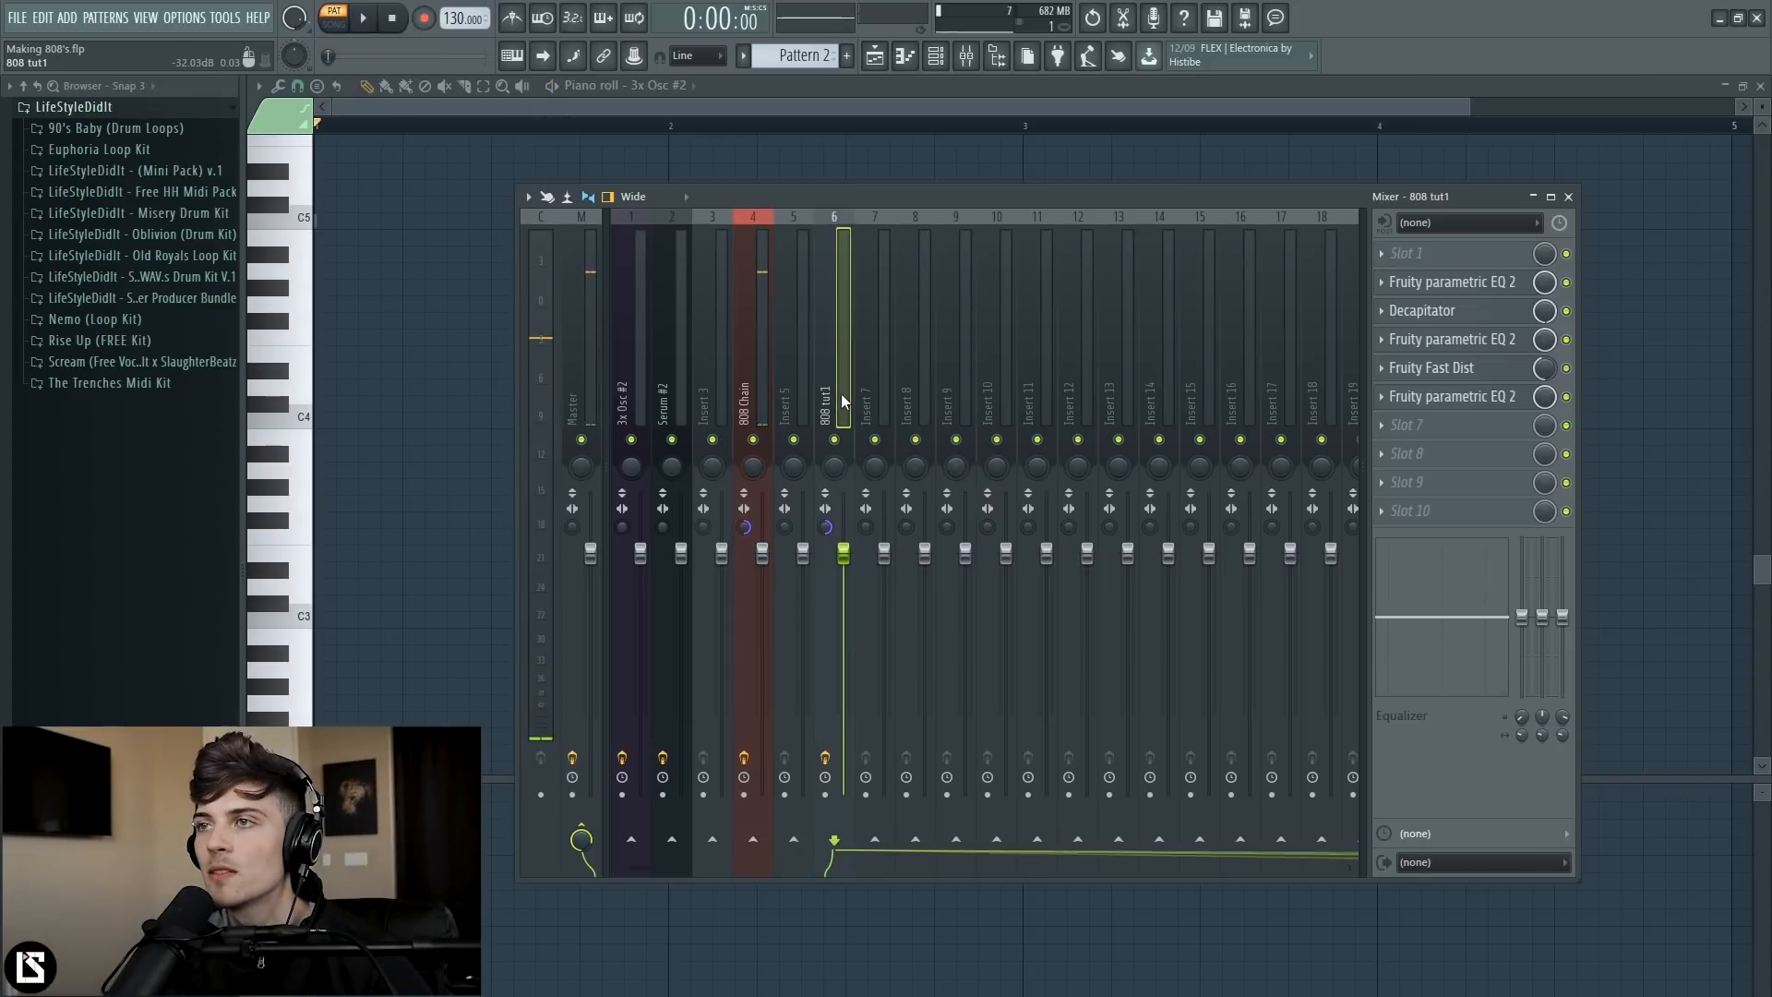
right_click(840, 393)
mouse_move(932, 379)
left_click(1081, 375)
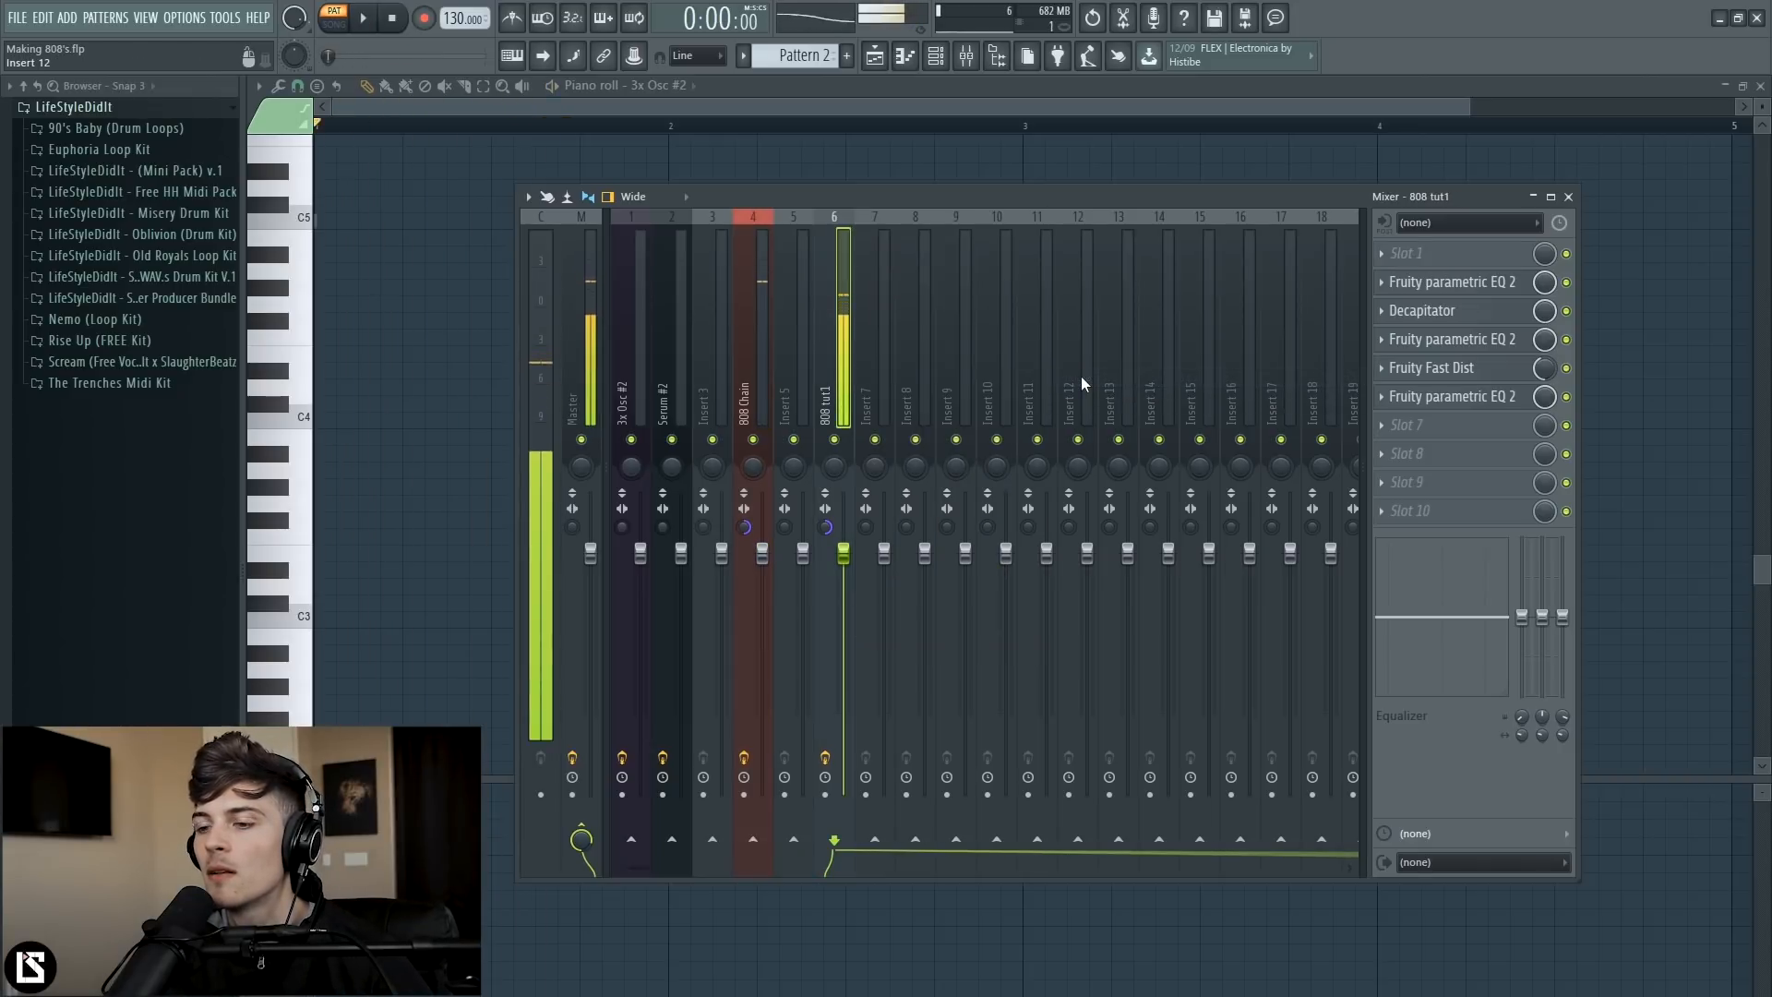
- Audition the 808 tut 2 channel in Pattern 1, close its sampler settings, and stop playback in the mixer
left_click(754, 387)
right_click(755, 378)
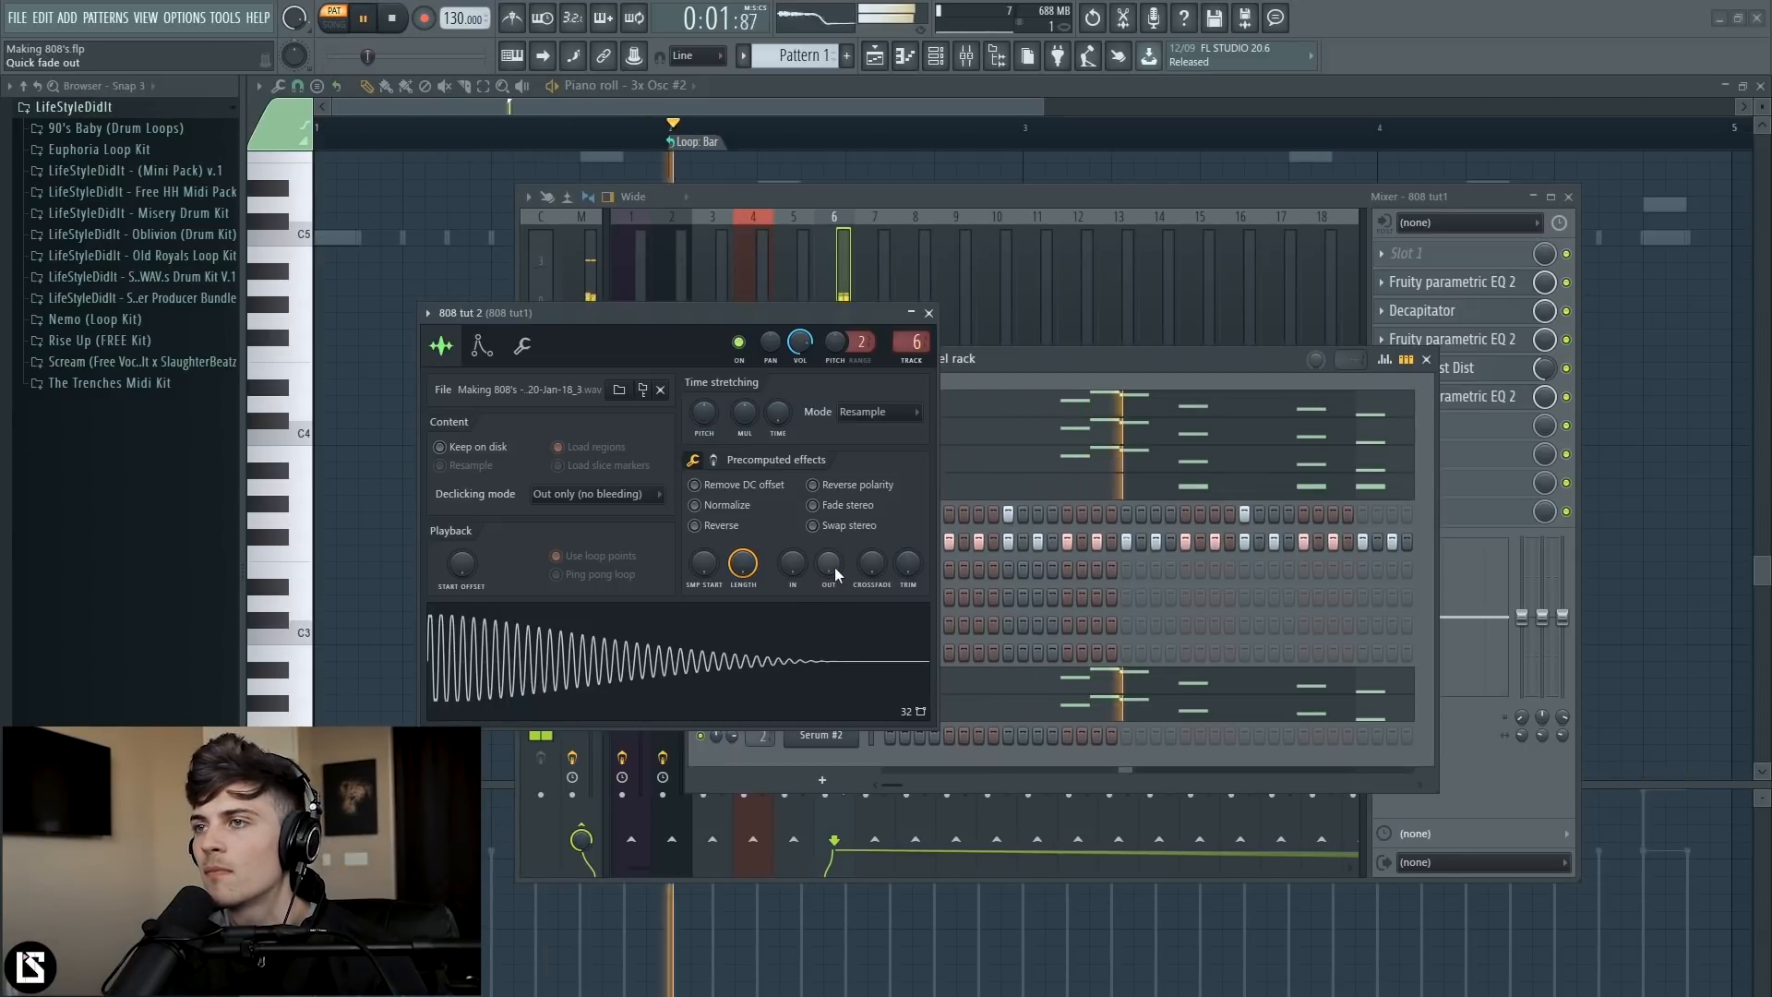
left_click(928, 313)
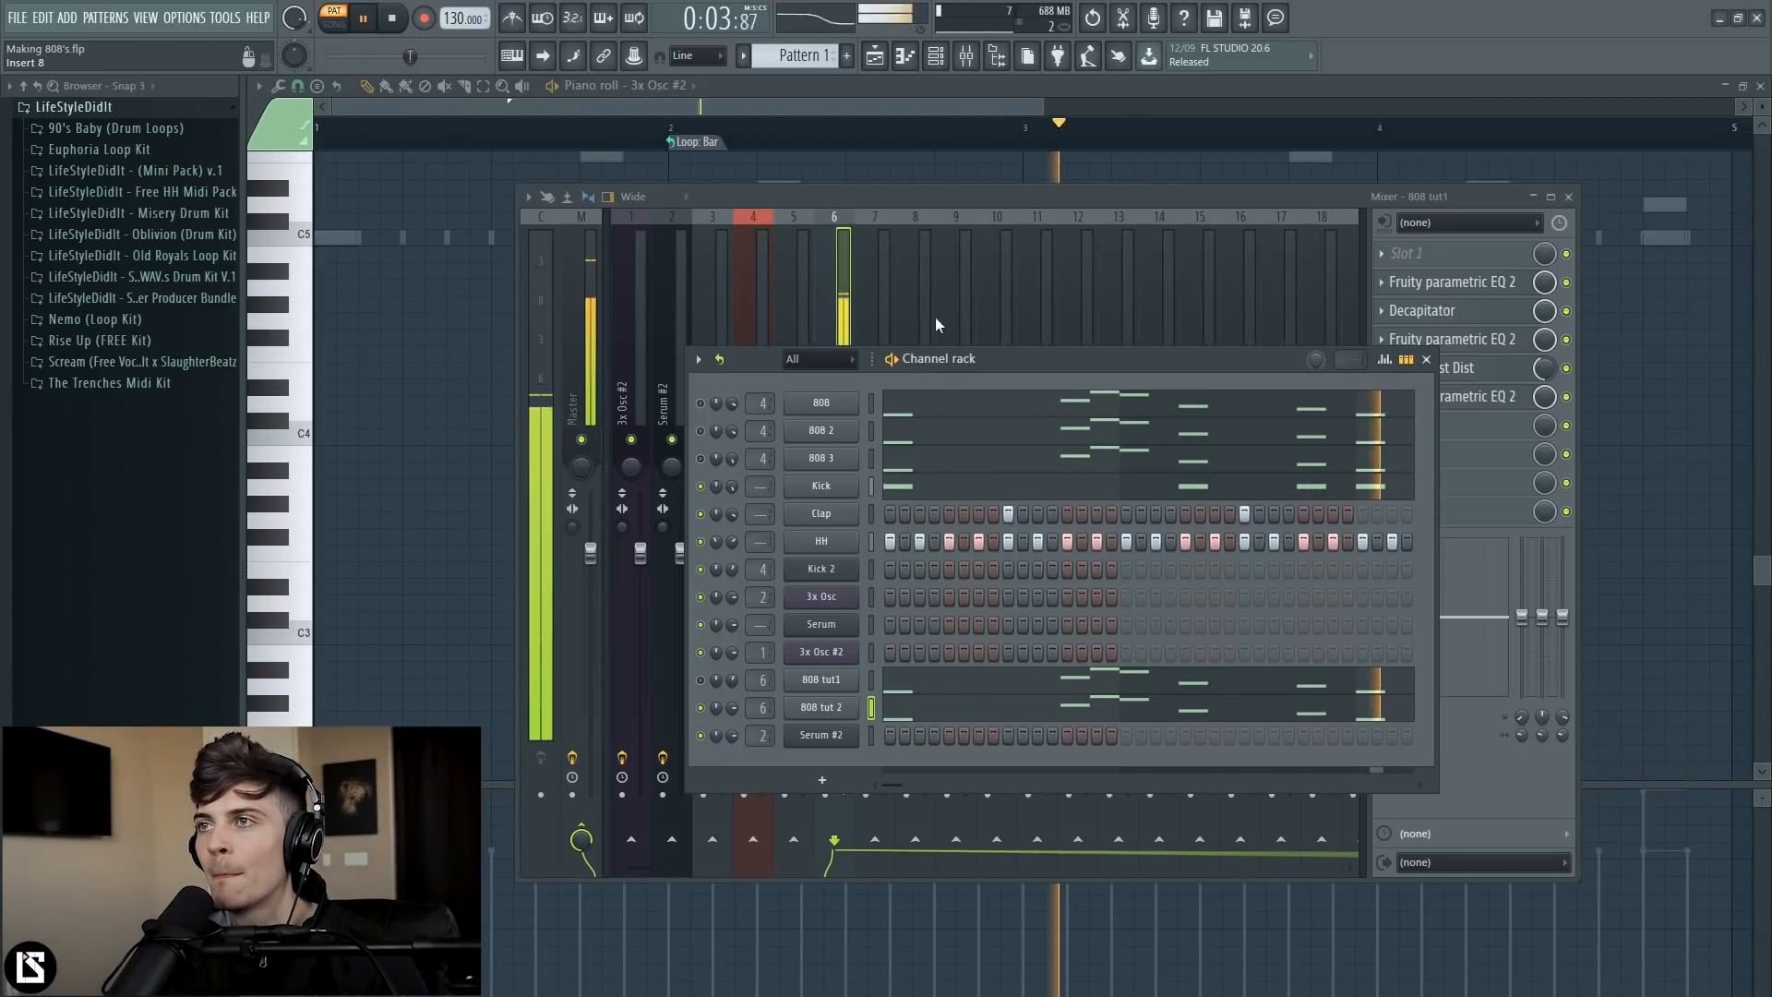
left_click(910, 191)
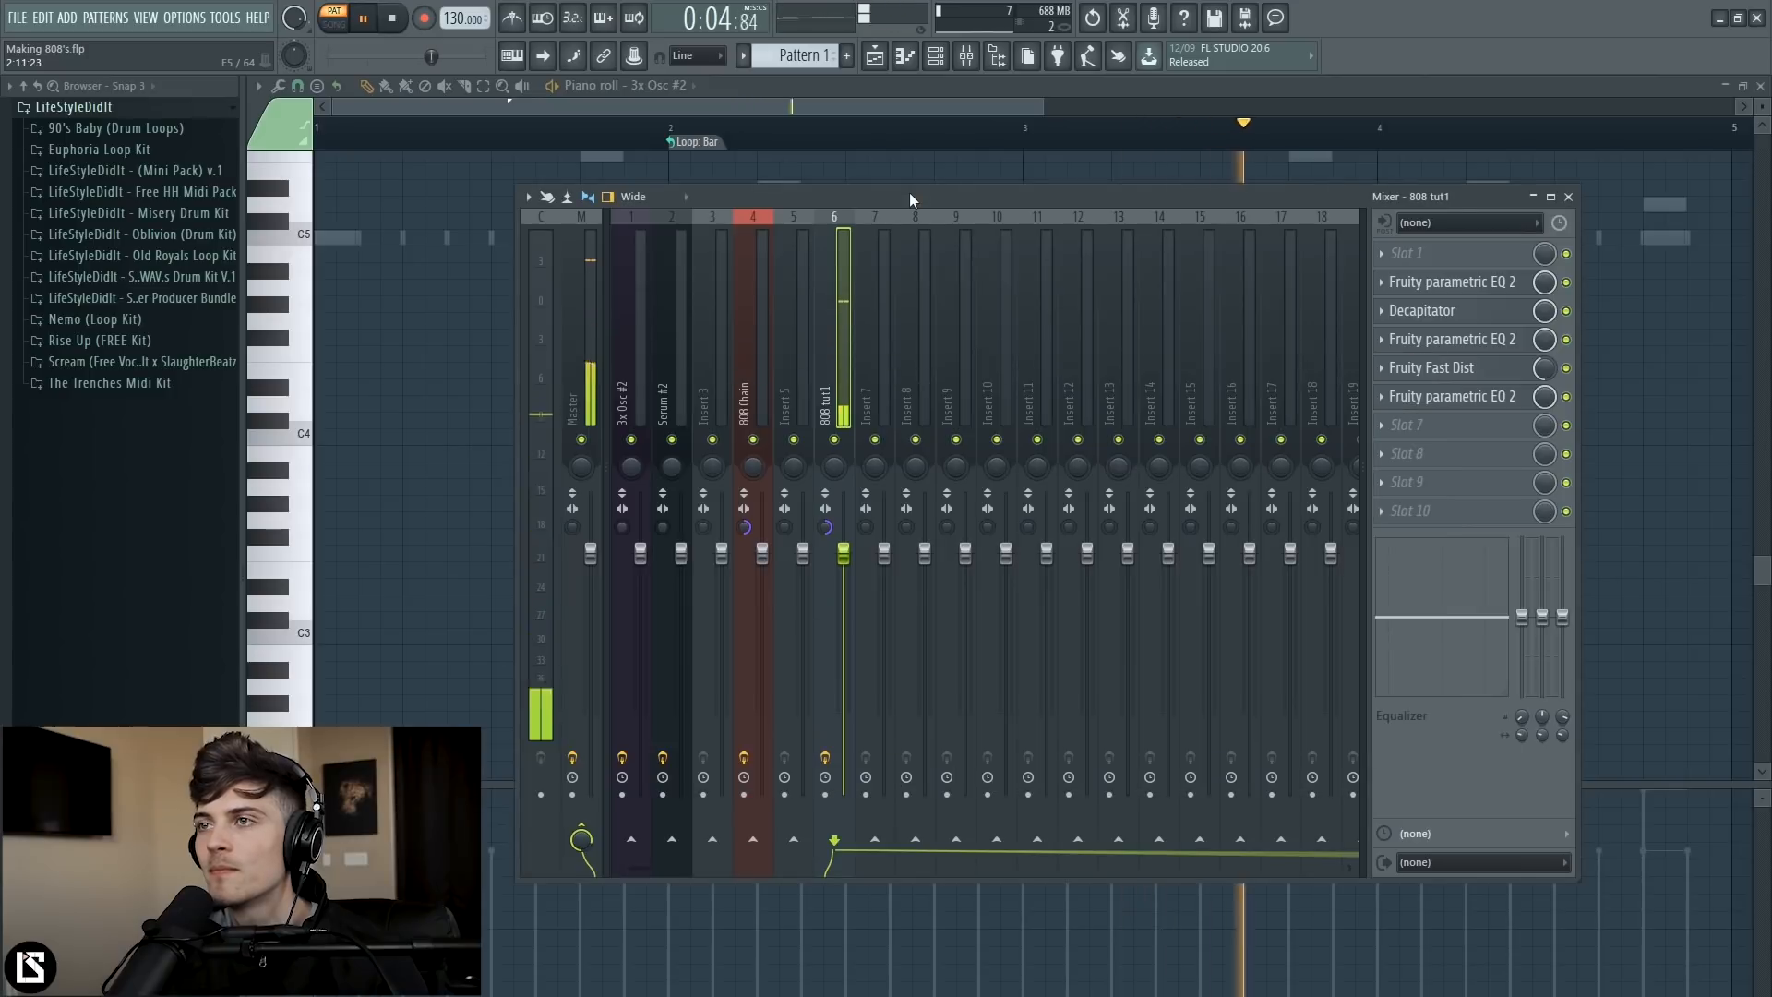
key("space")
- Route the 808 tut 2 channel to the 808 Chain mixer track and lower that track's fader to about -3.7 dB during playback
right_click(761, 366)
mouse_move(838, 376)
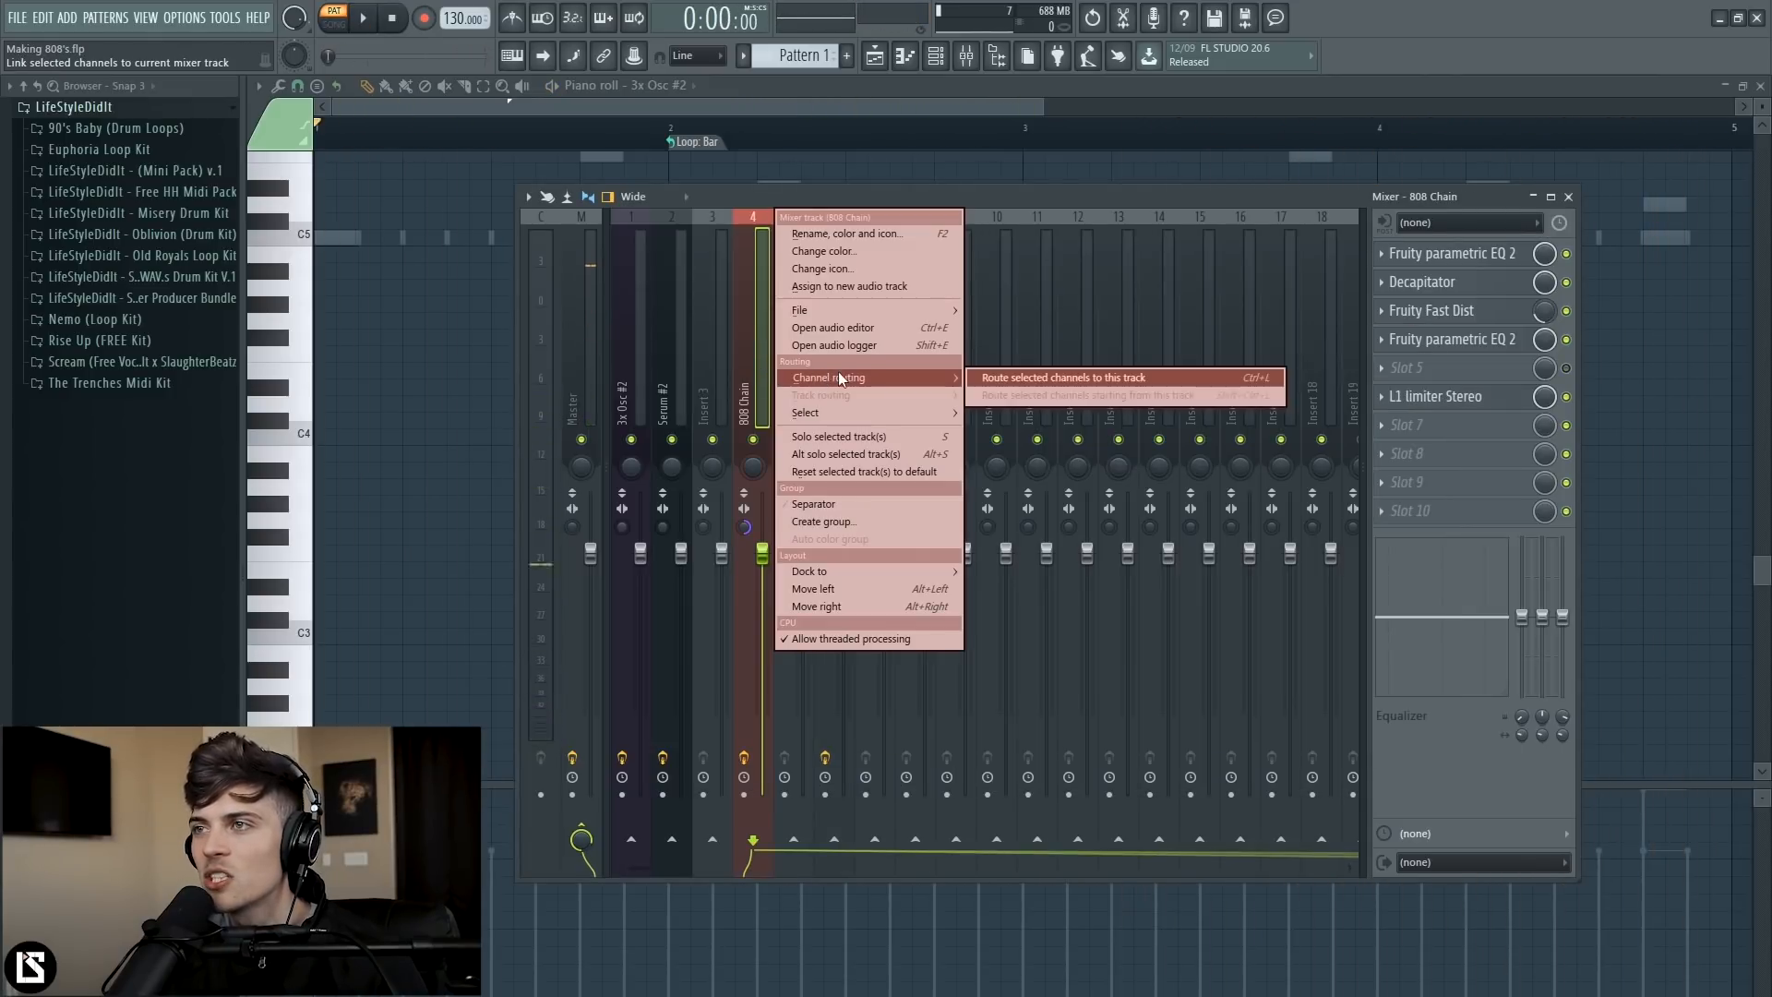
left_click(989, 378)
key("space")
left_click_drag(773, 569, 773, 608)
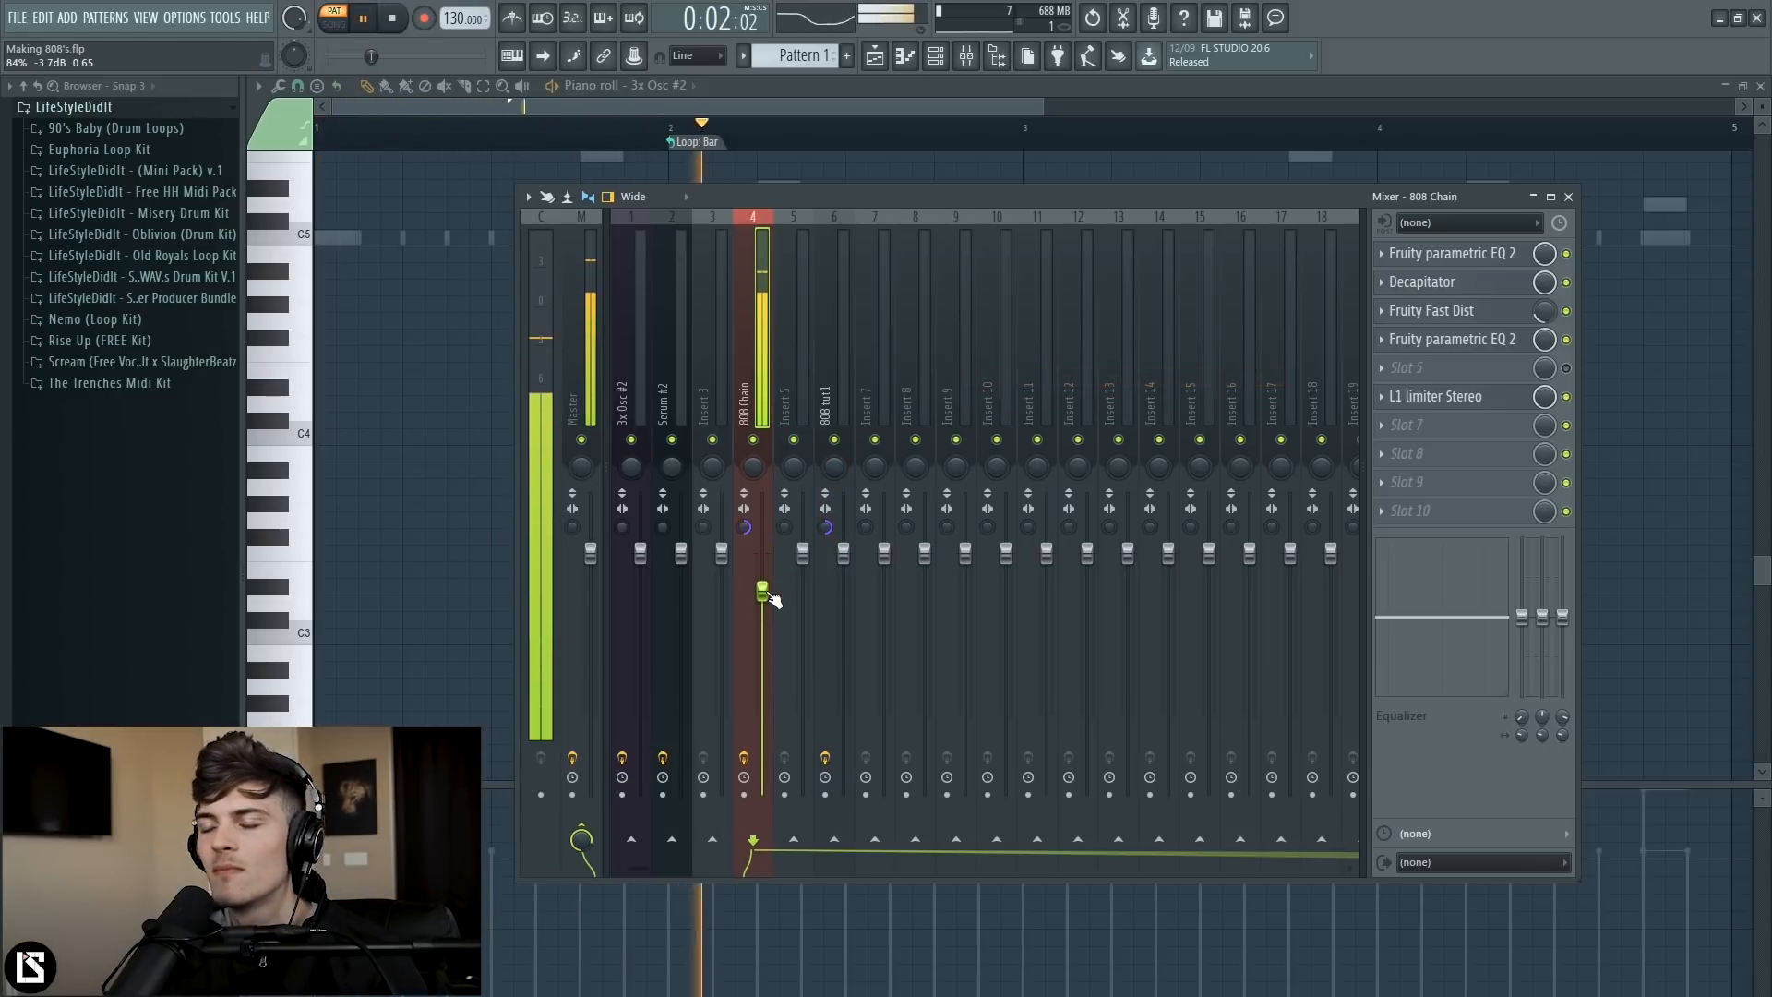
key("space")
- Route the 808 tut 2 channel back to the 808 tut1 mixer track and play Pattern 1 through it
right_click(833, 402)
mouse_move(901, 377)
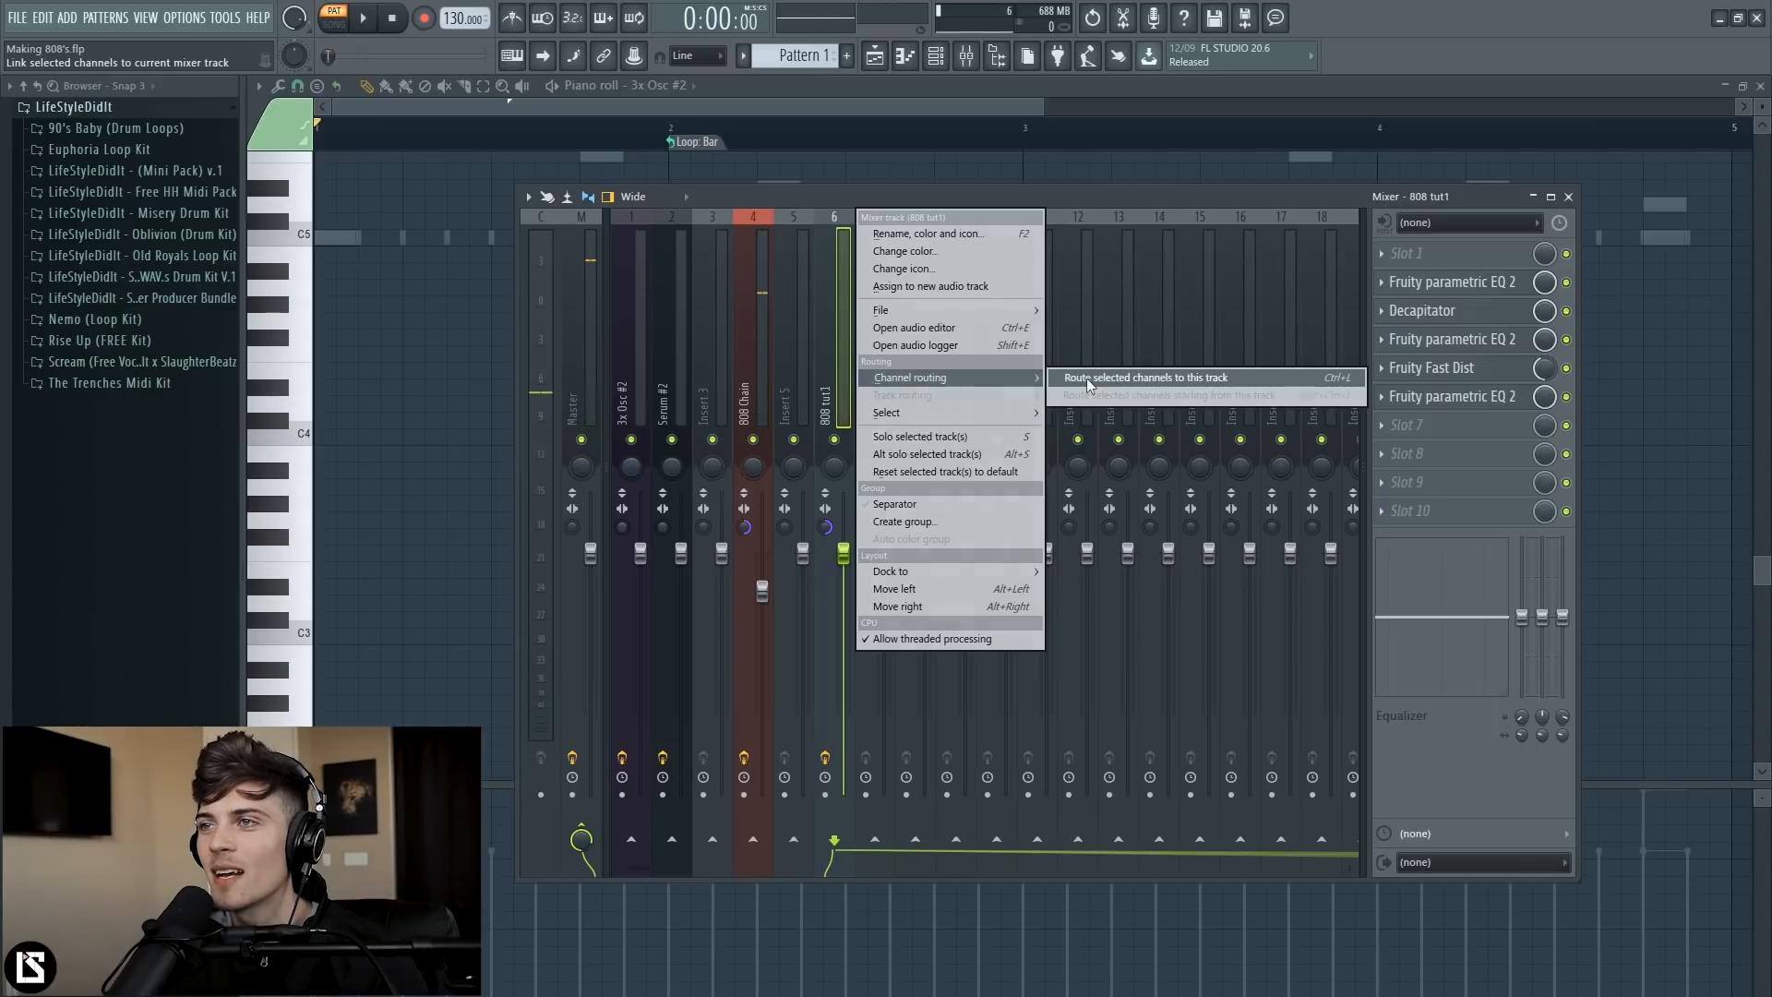
left_click(1089, 378)
key("space")
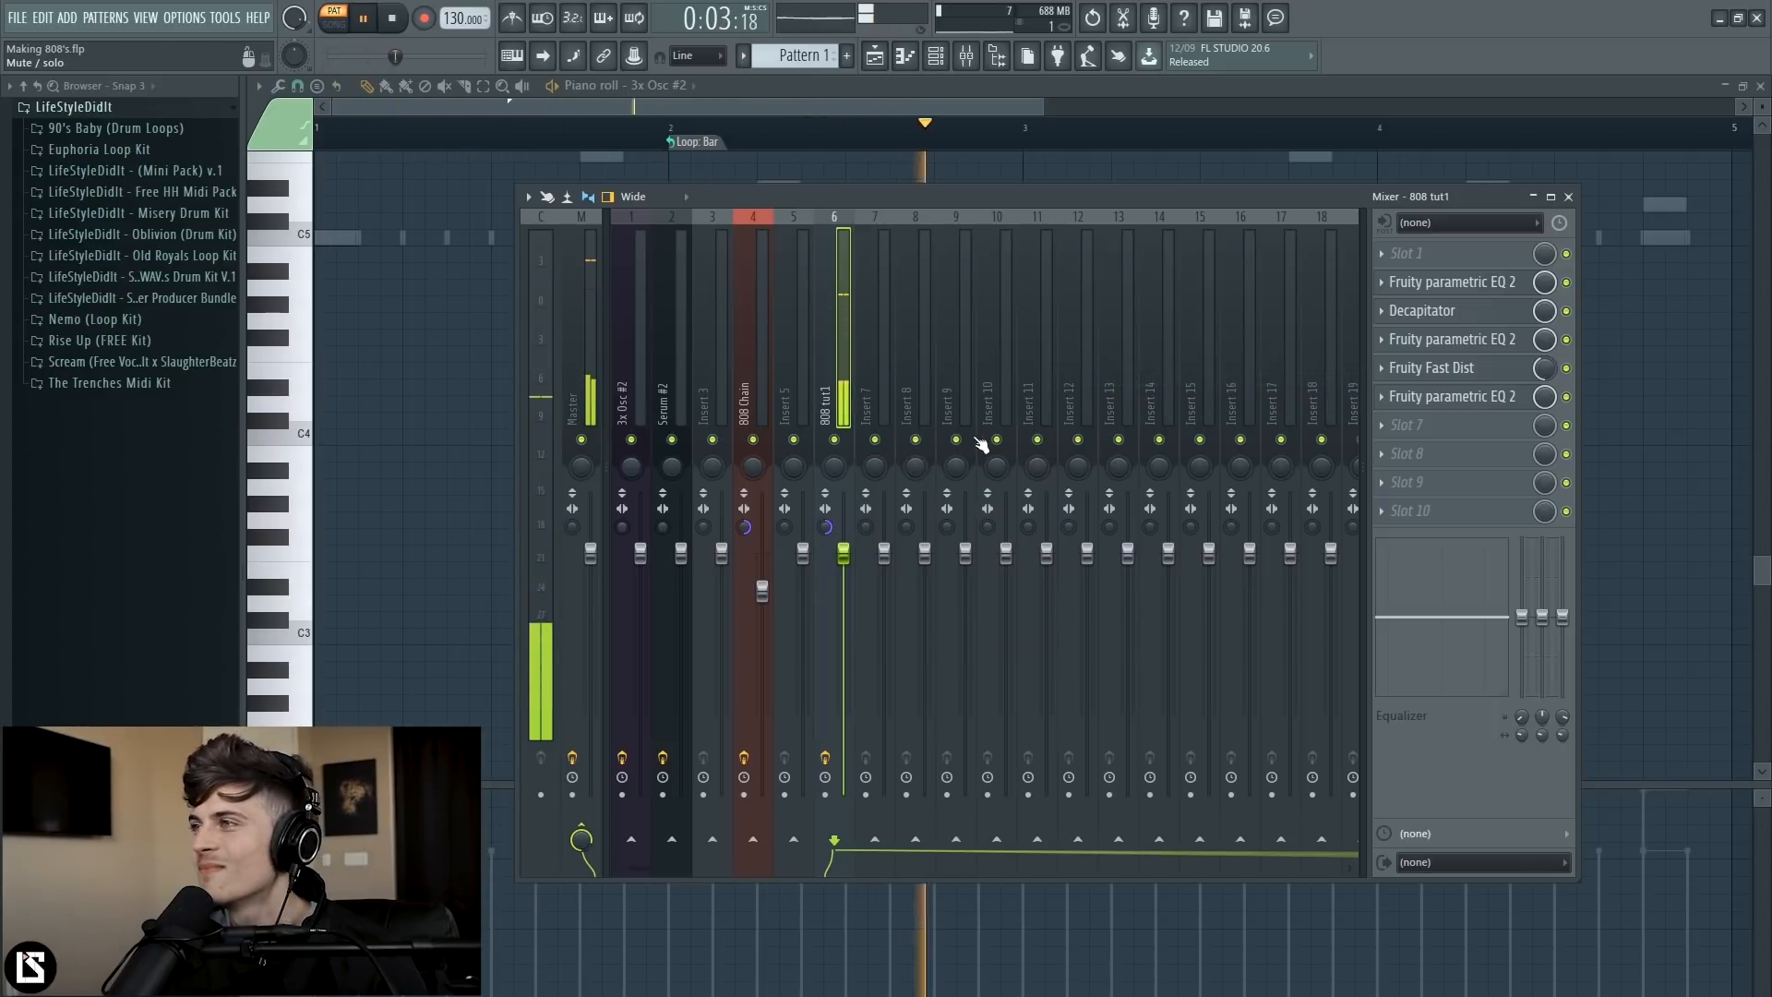
key("space")
- Close the mixer and add a new Kick 2 instrument channel, placing its window mid-screen
left_click(1568, 198)
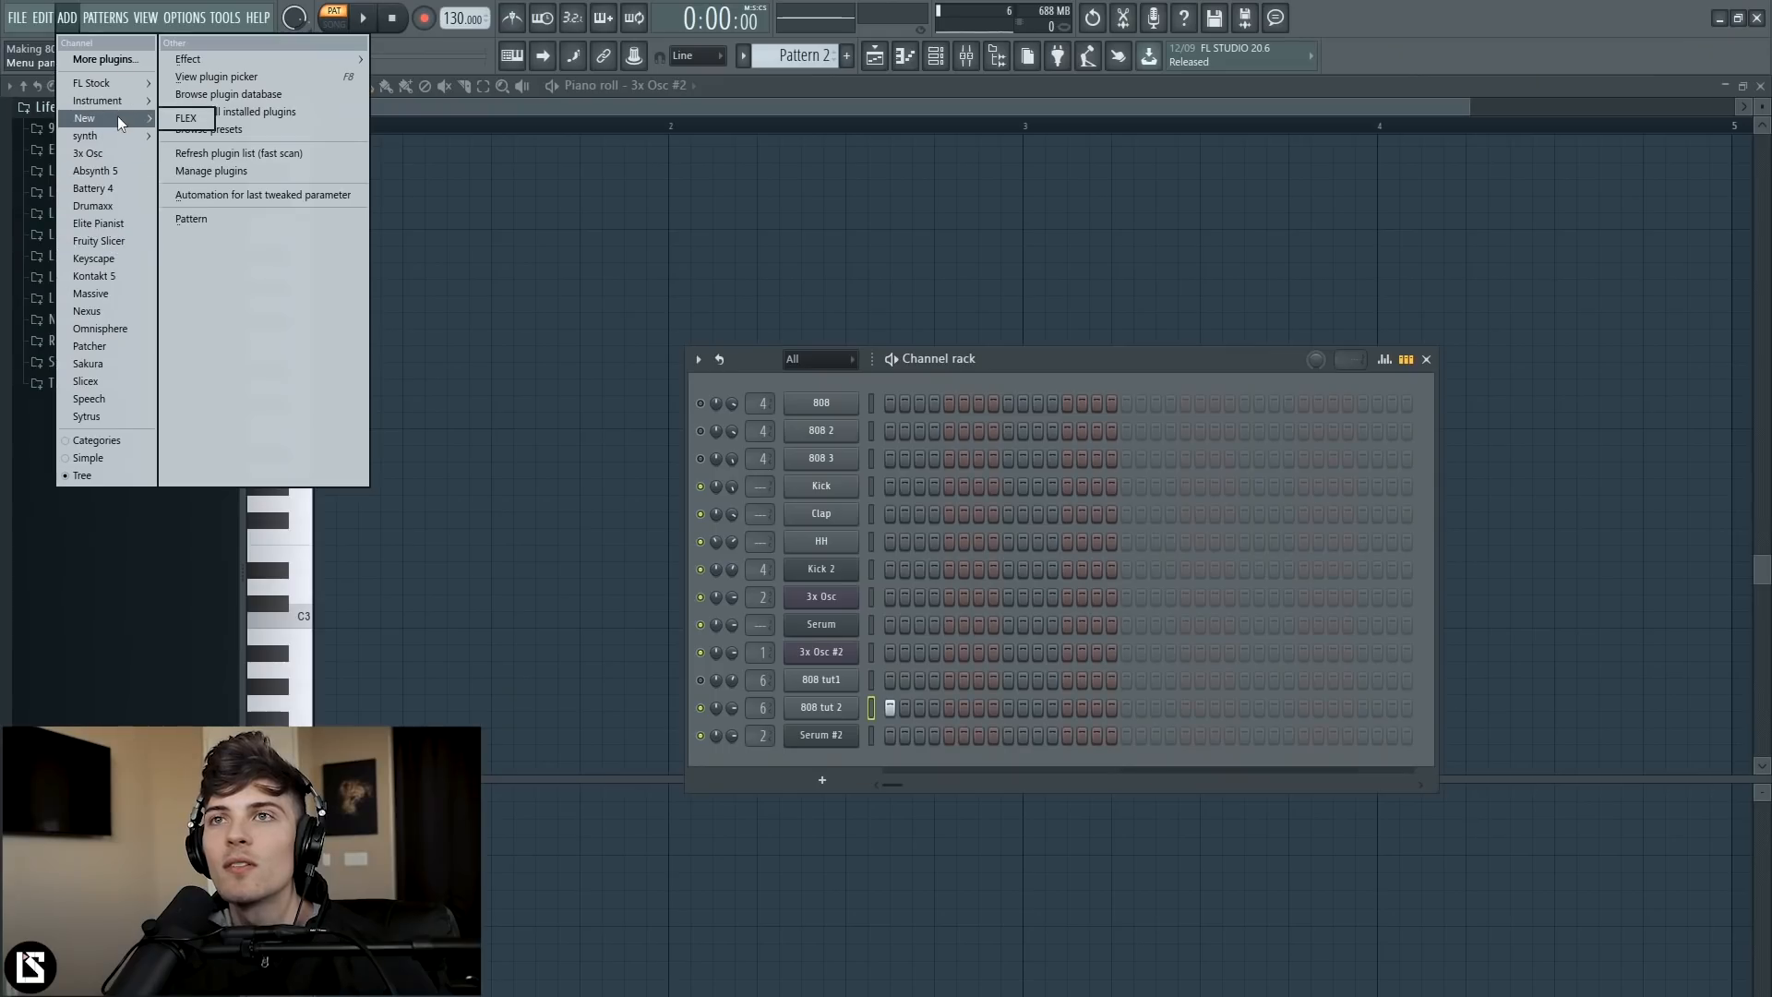
left_click(184, 142)
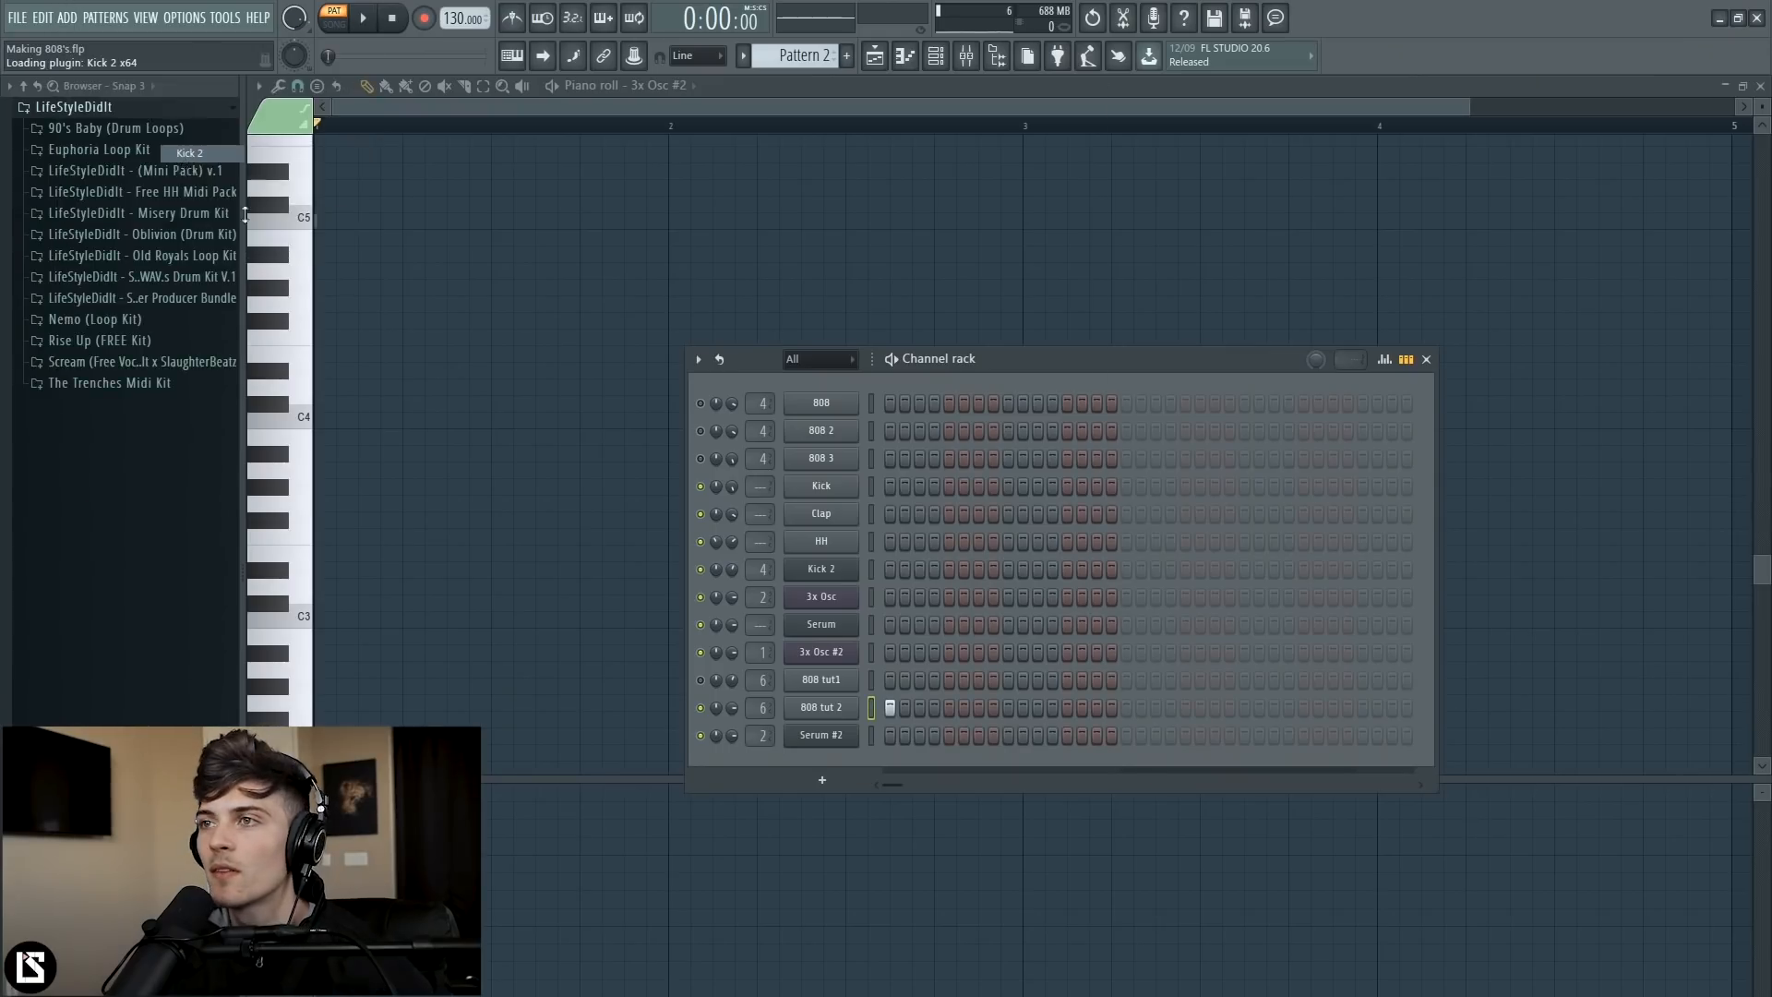
left_click_drag(354, 102, 788, 214)
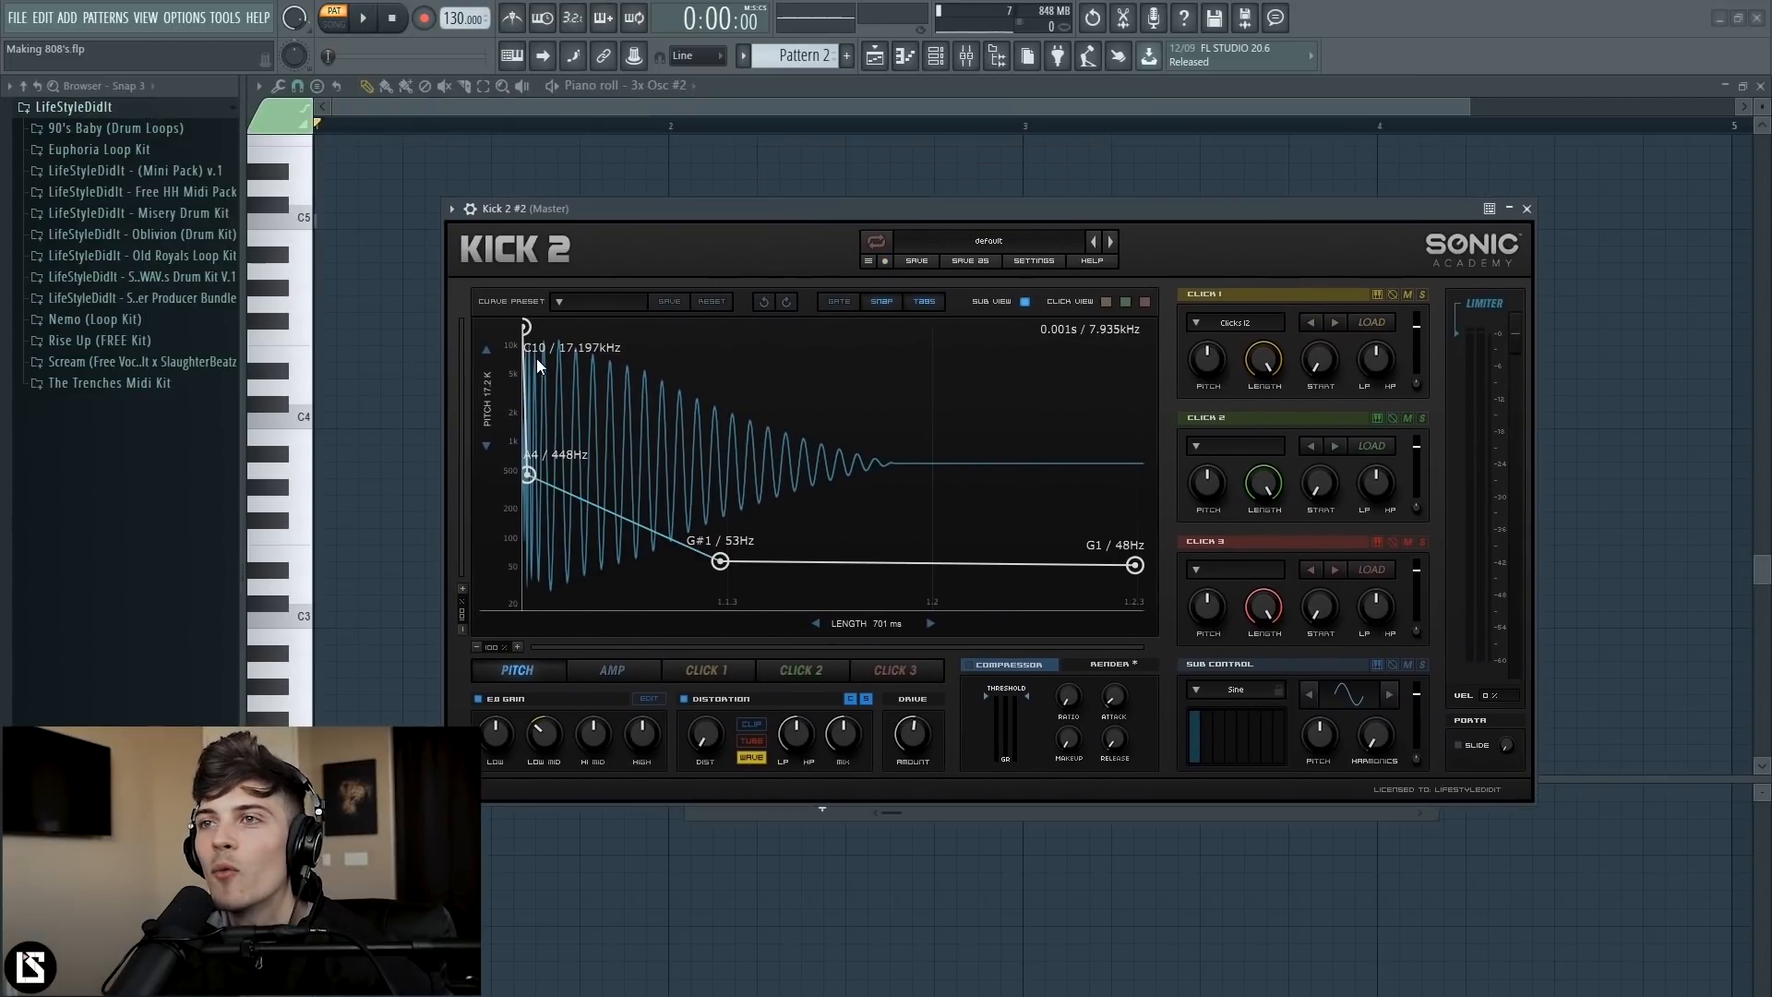
- Flatten Kick 2's pitch envelope by removing the middle nodes and setting the start and end to C1, 33 Hz
left_click_drag(529, 329, 530, 469)
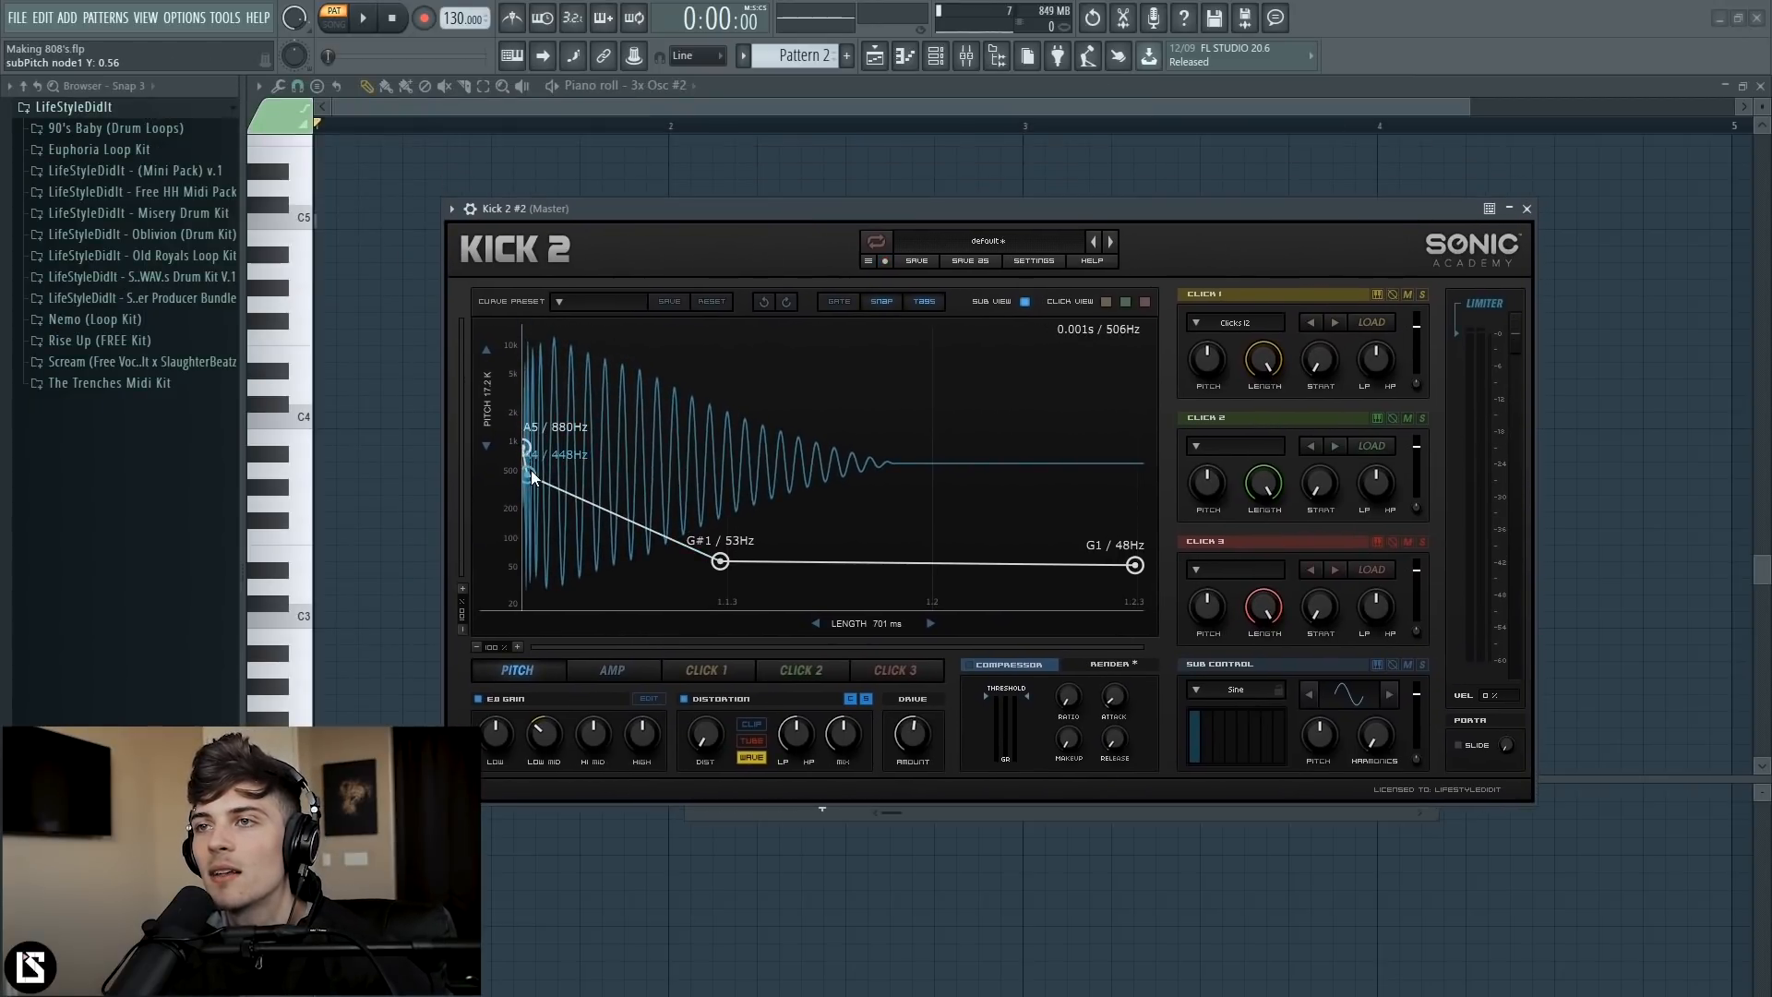
double_click(723, 562)
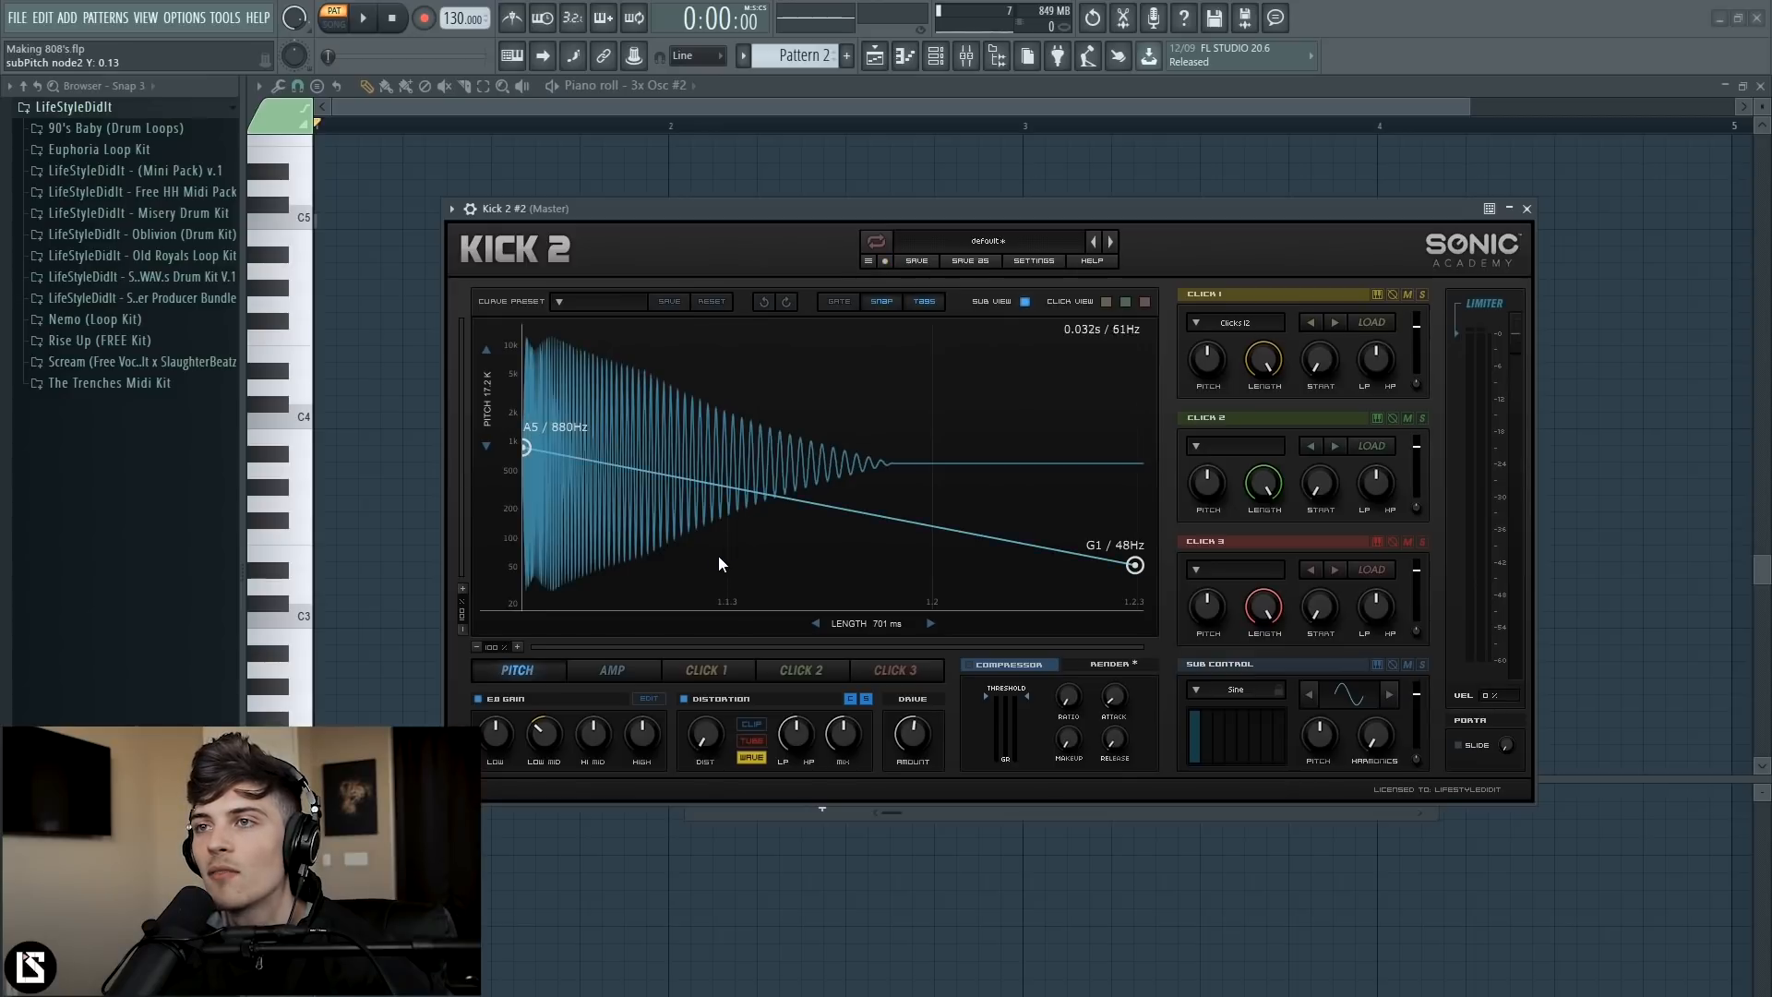
left_click_drag(528, 452, 528, 573)
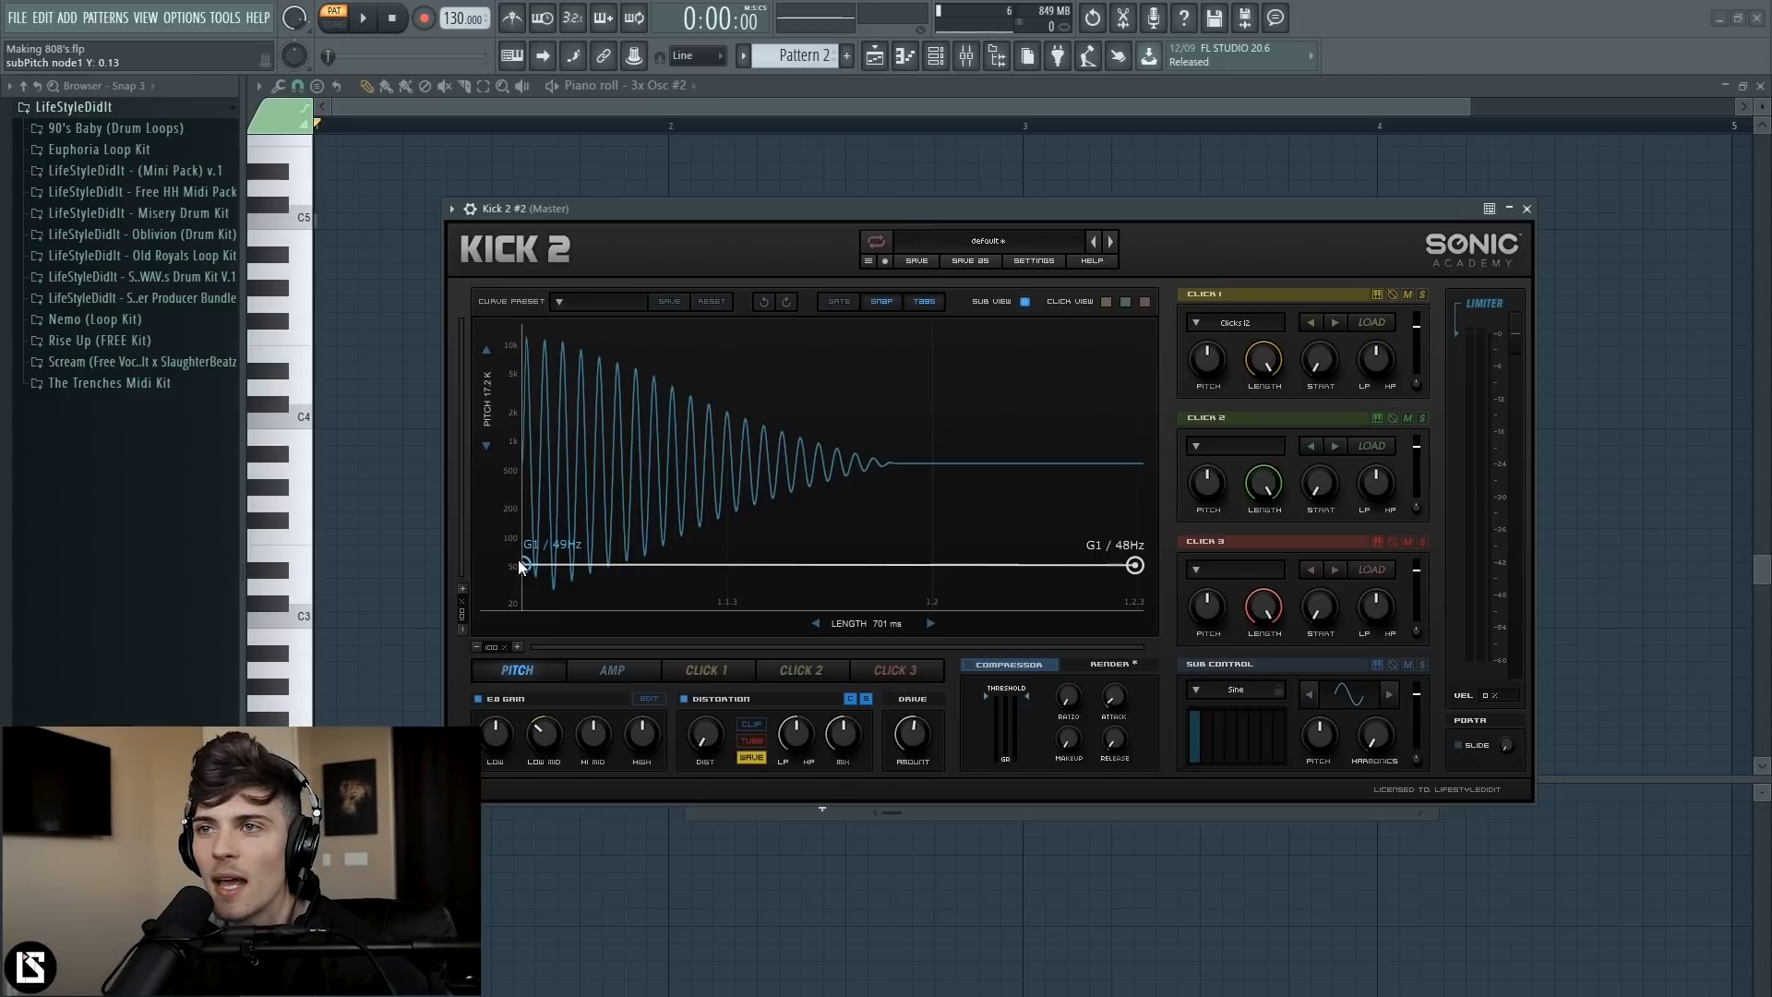
left_click_drag(486, 425, 487, 635)
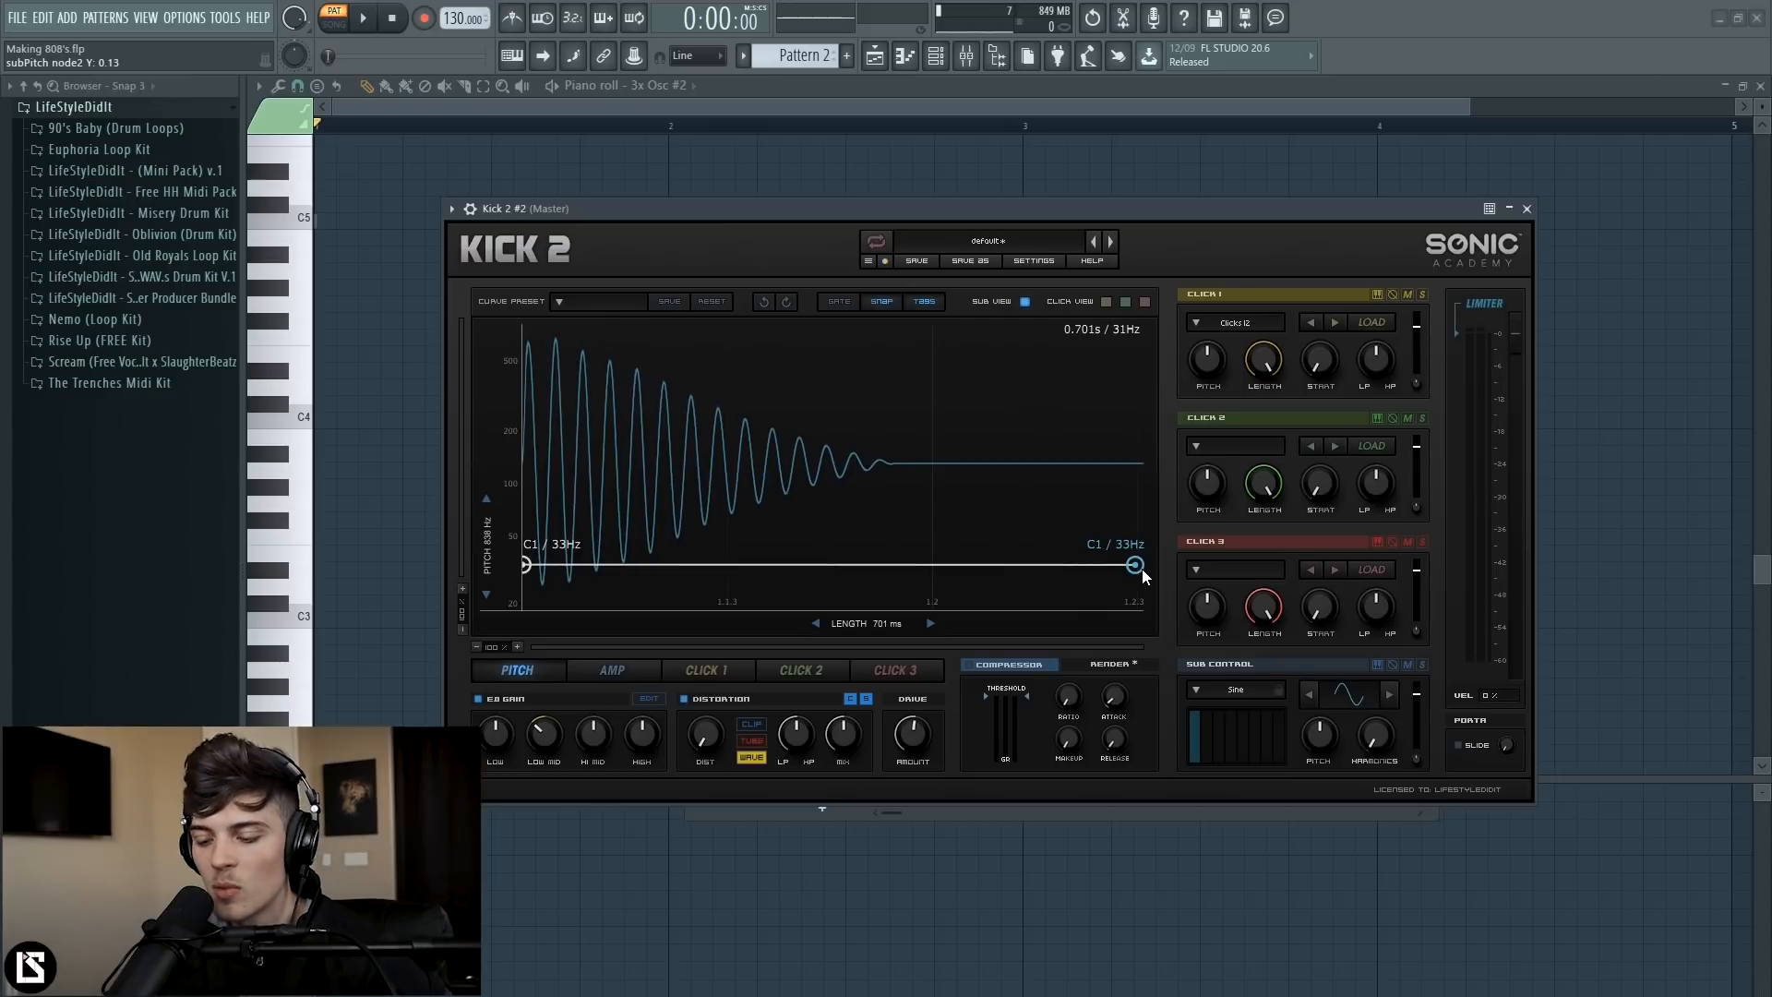
- Mute the Click 1, Click 2 and Click 3 layers, audition the sound, and set its length to 1205 ms
key("z")
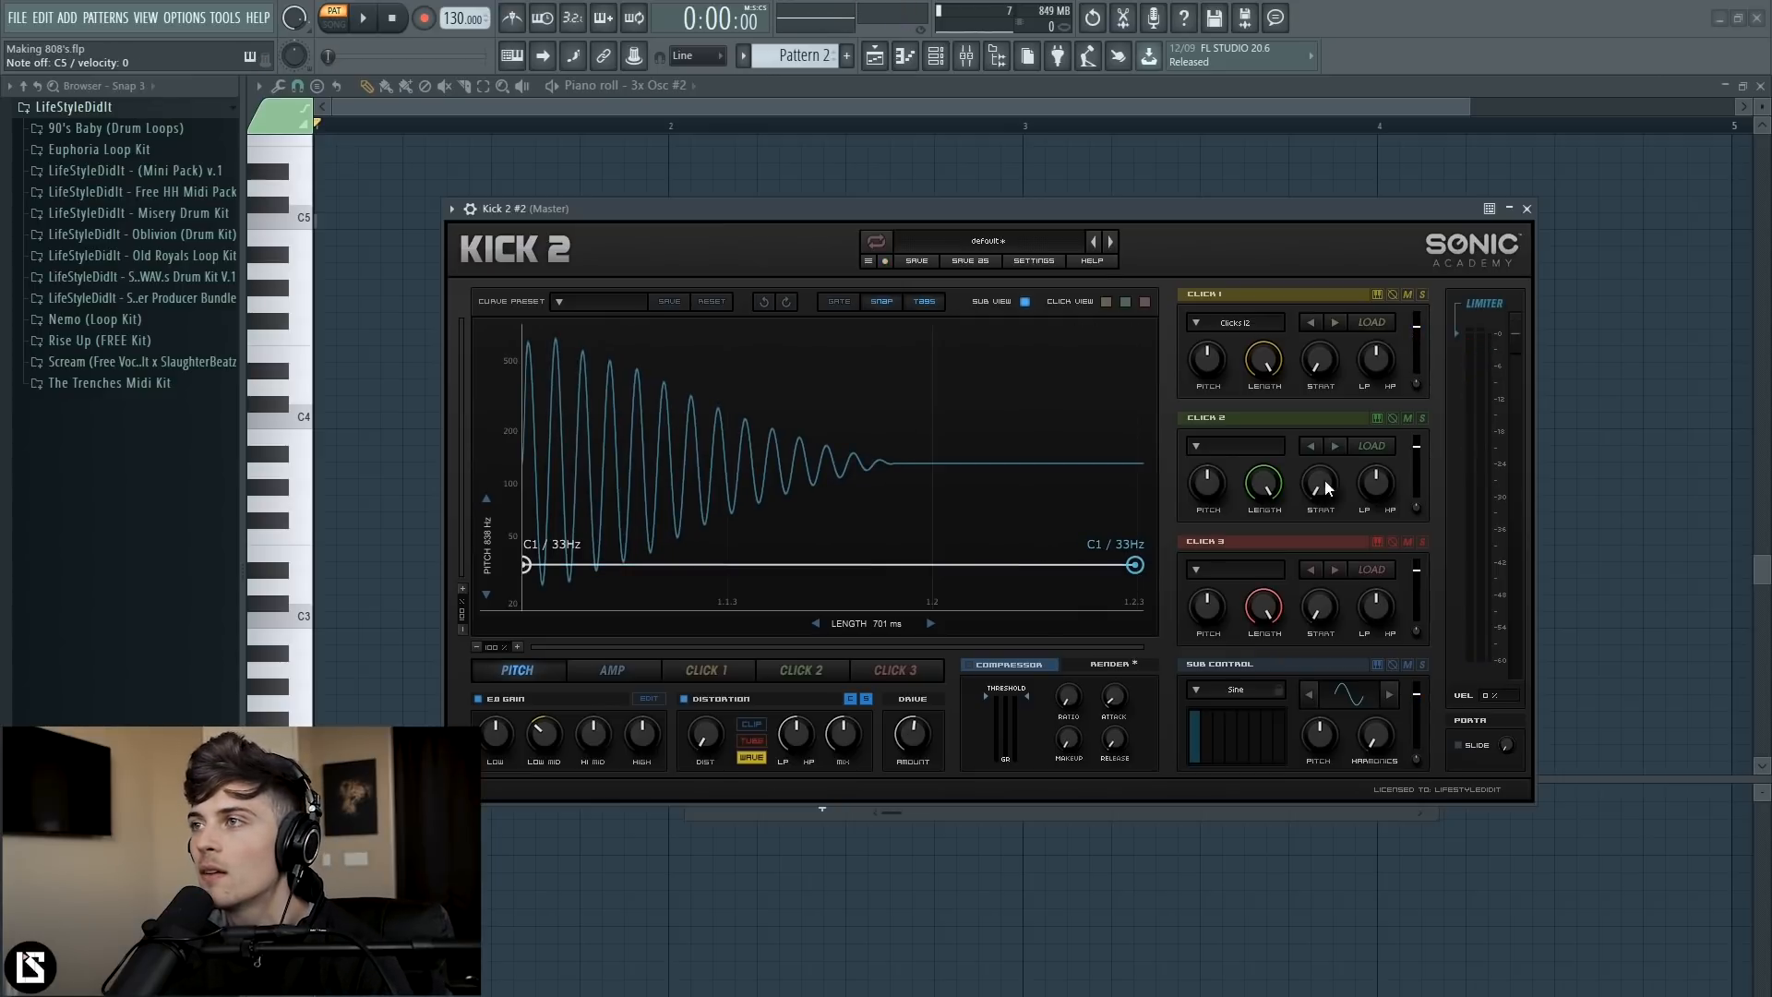
left_click(1406, 542)
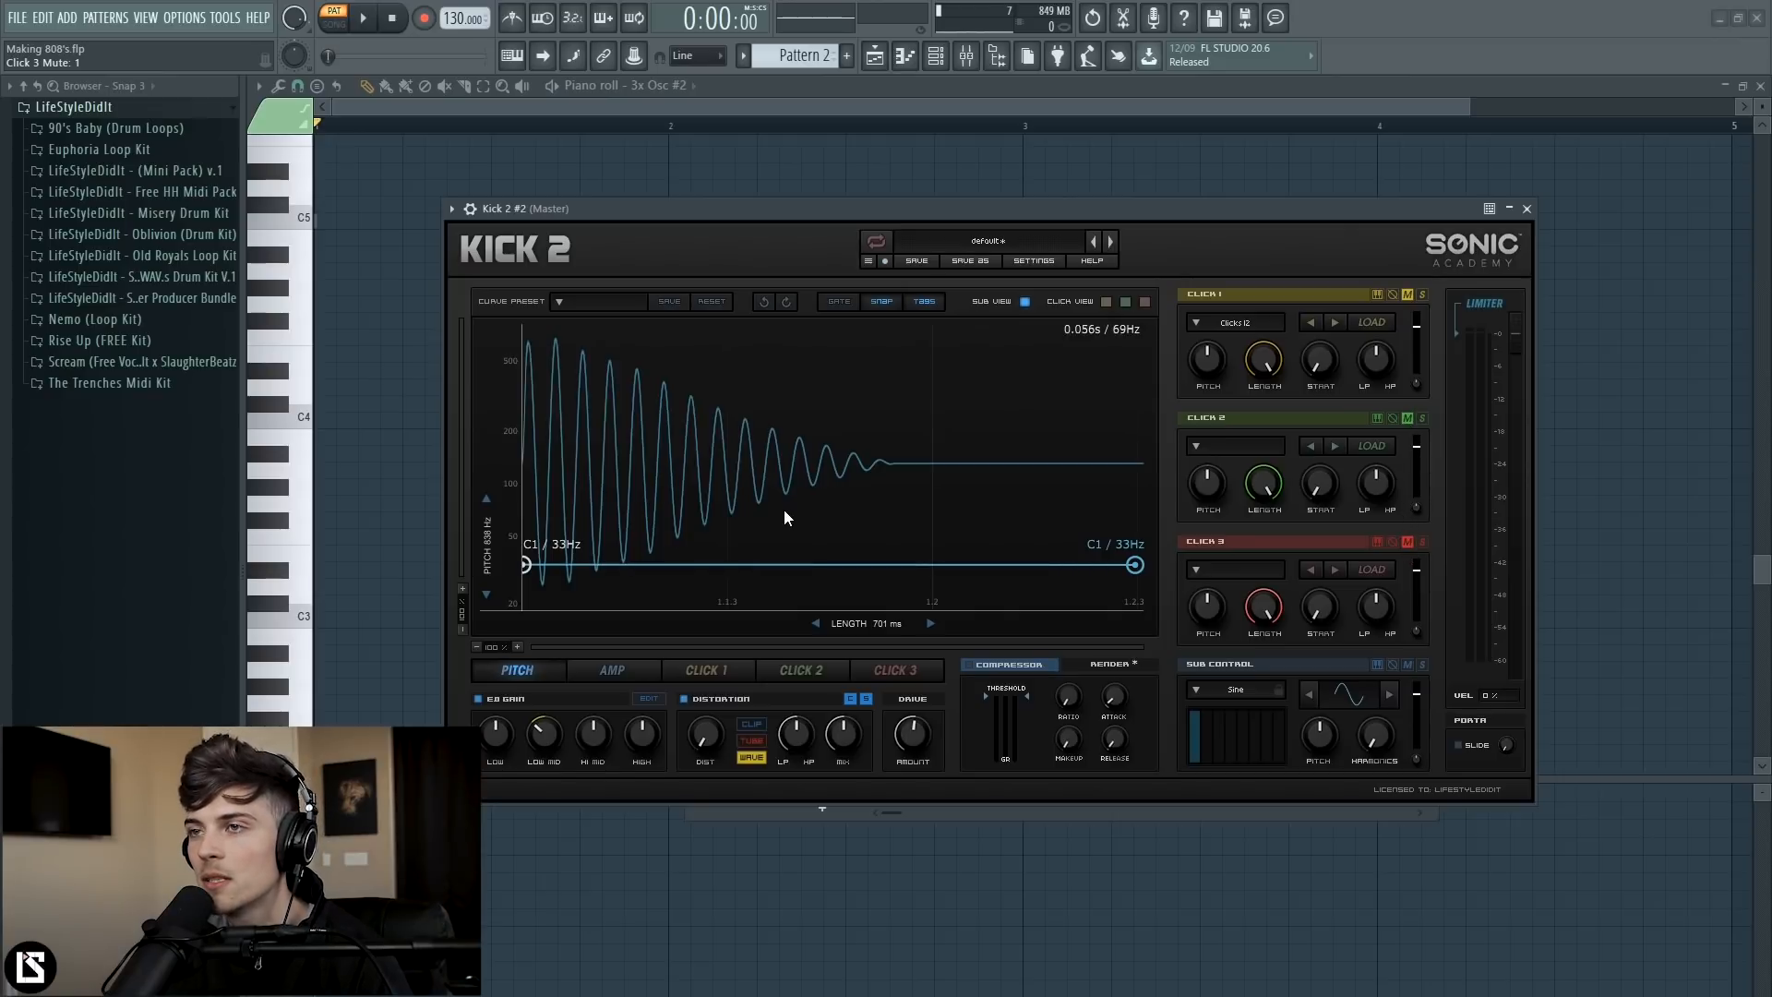
key("z")
key("z")
key("z")
left_click_drag(909, 624, 987, 624)
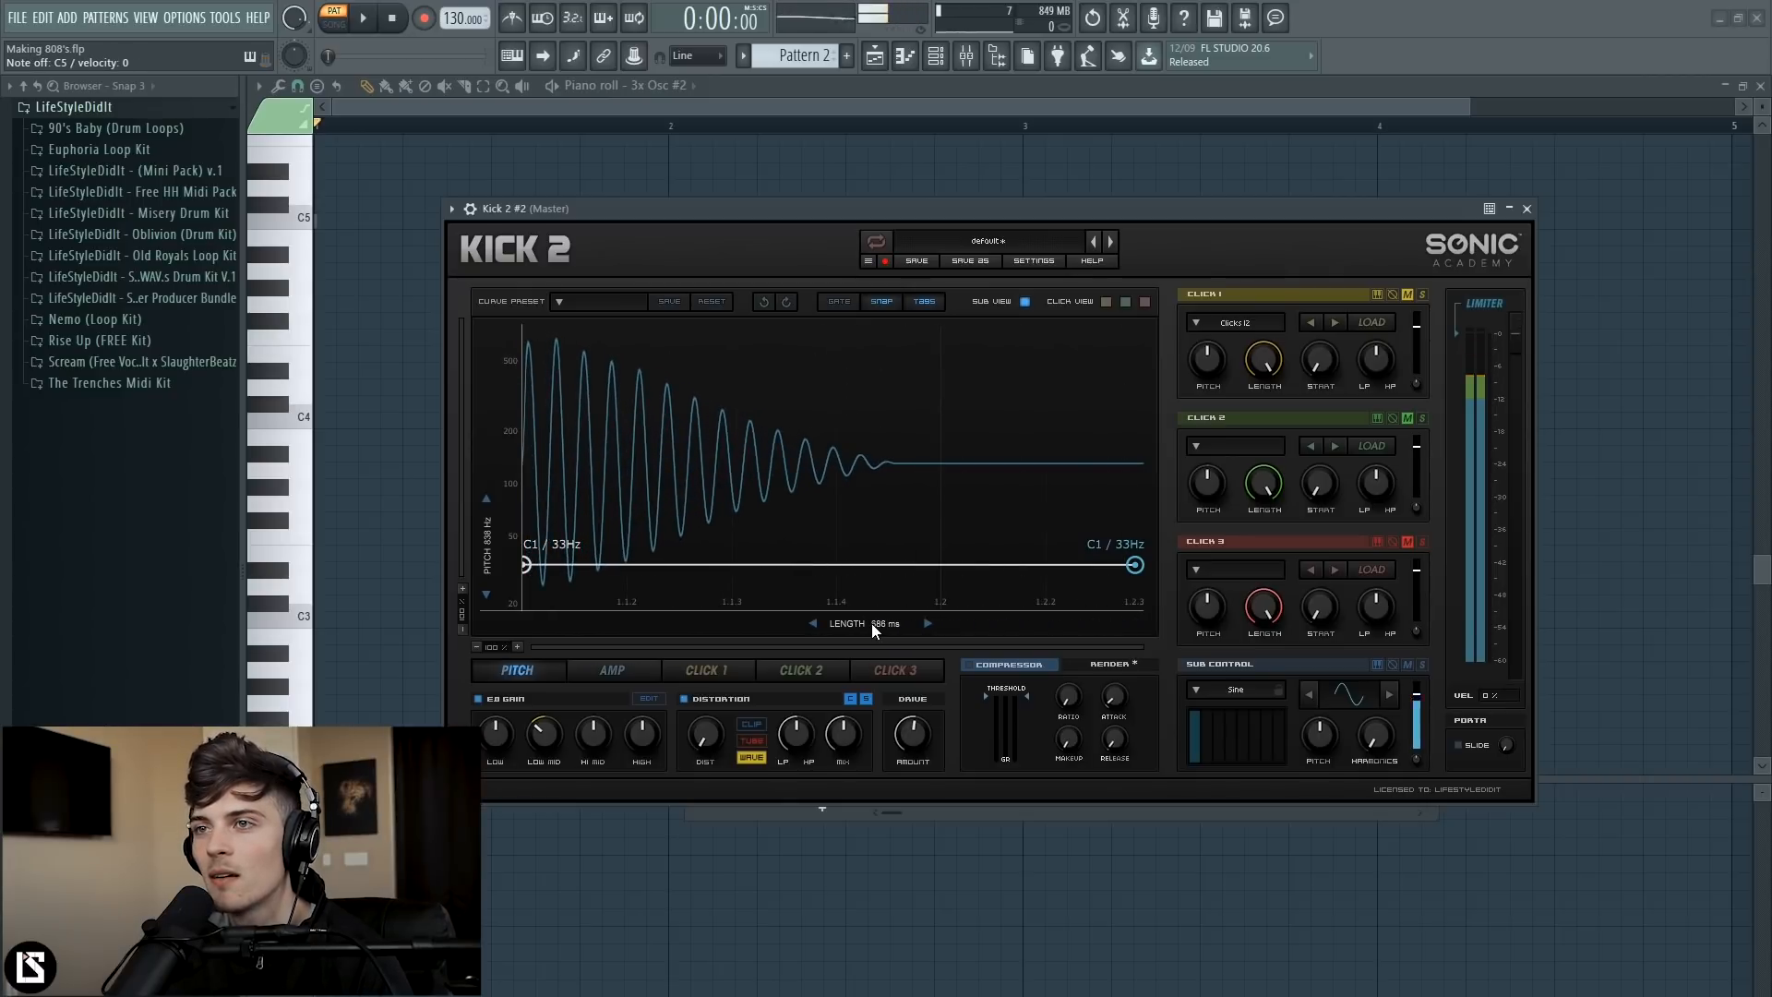
left_click_drag(871, 622, 939, 625)
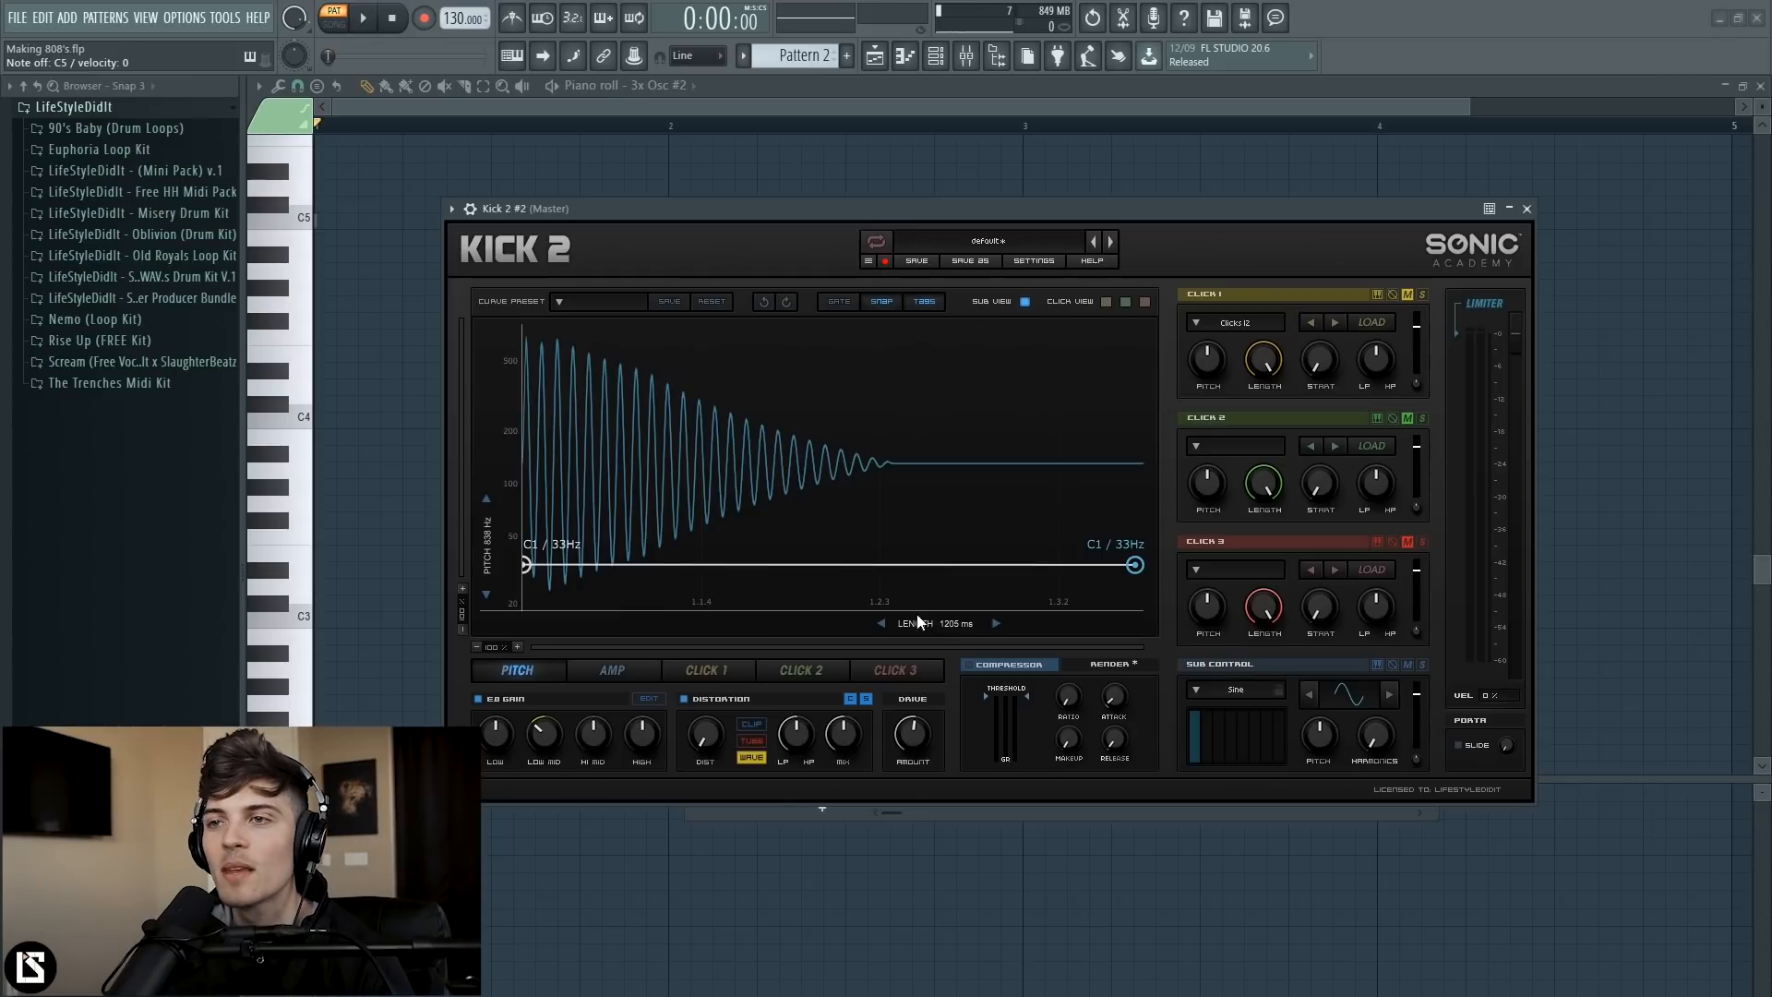
- Raise Kick 2's distortion amount, compare the Wave and Clip types by ear, and settle on Tube
left_click_drag(720, 733, 725, 673)
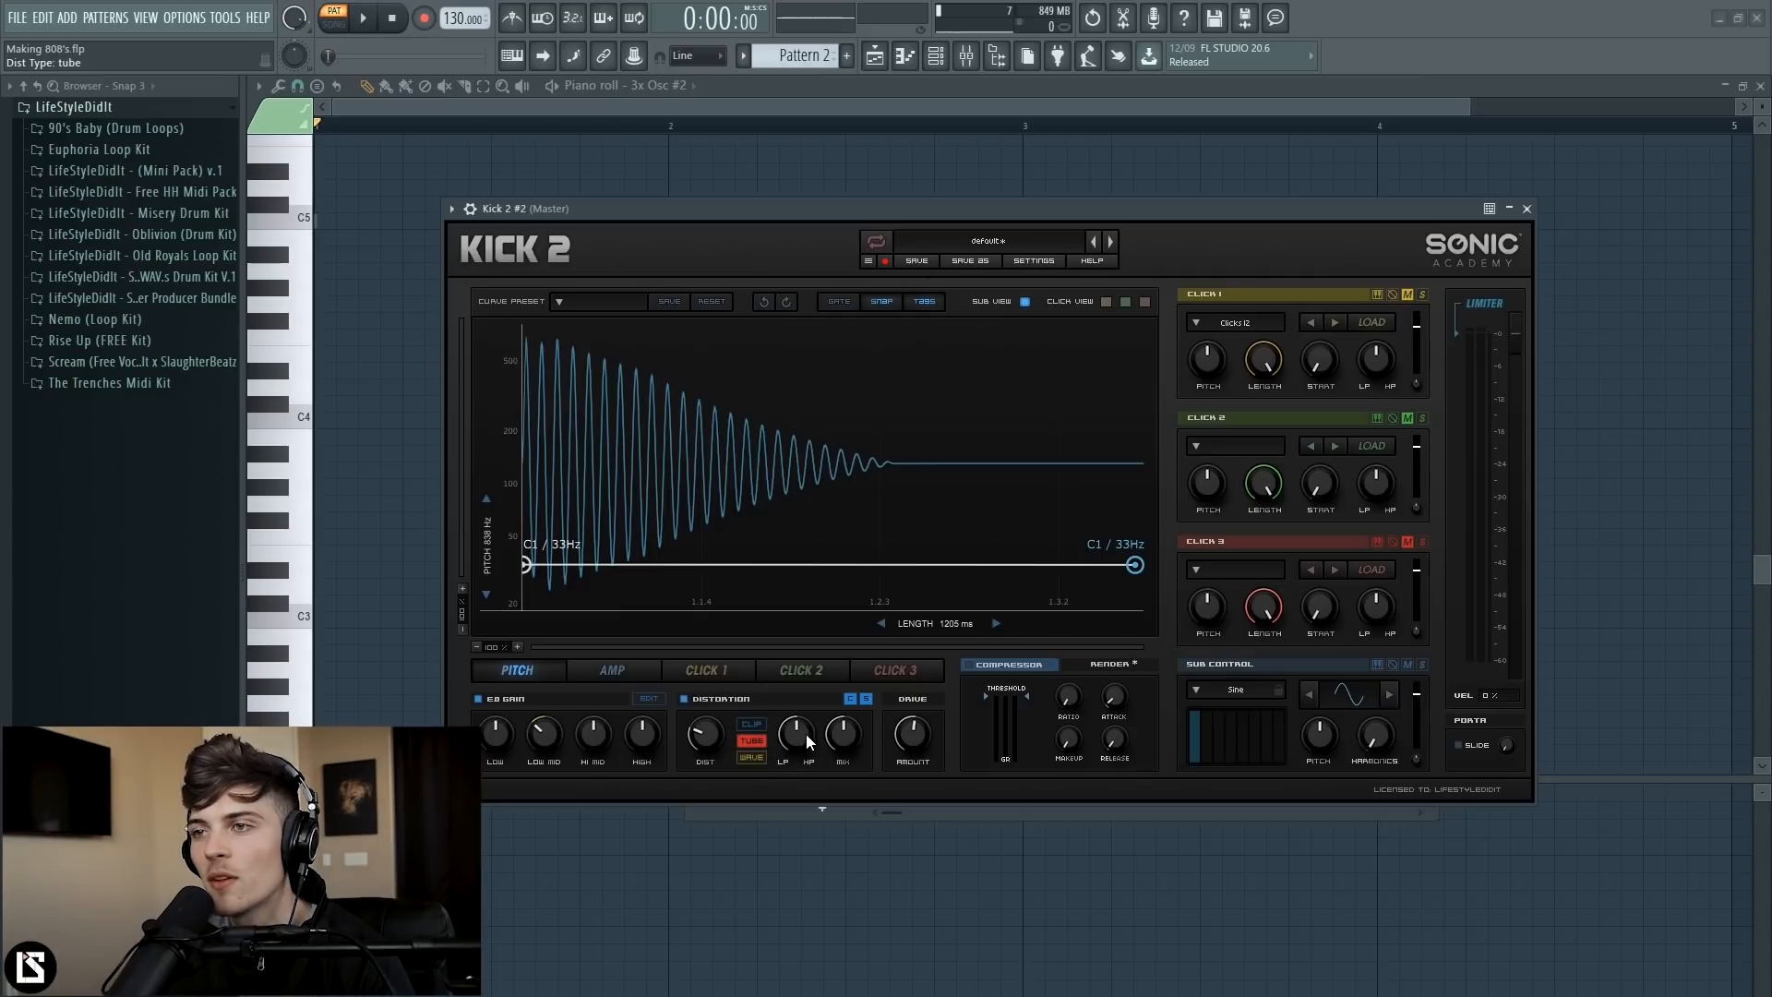
left_click_drag(717, 742, 716, 686)
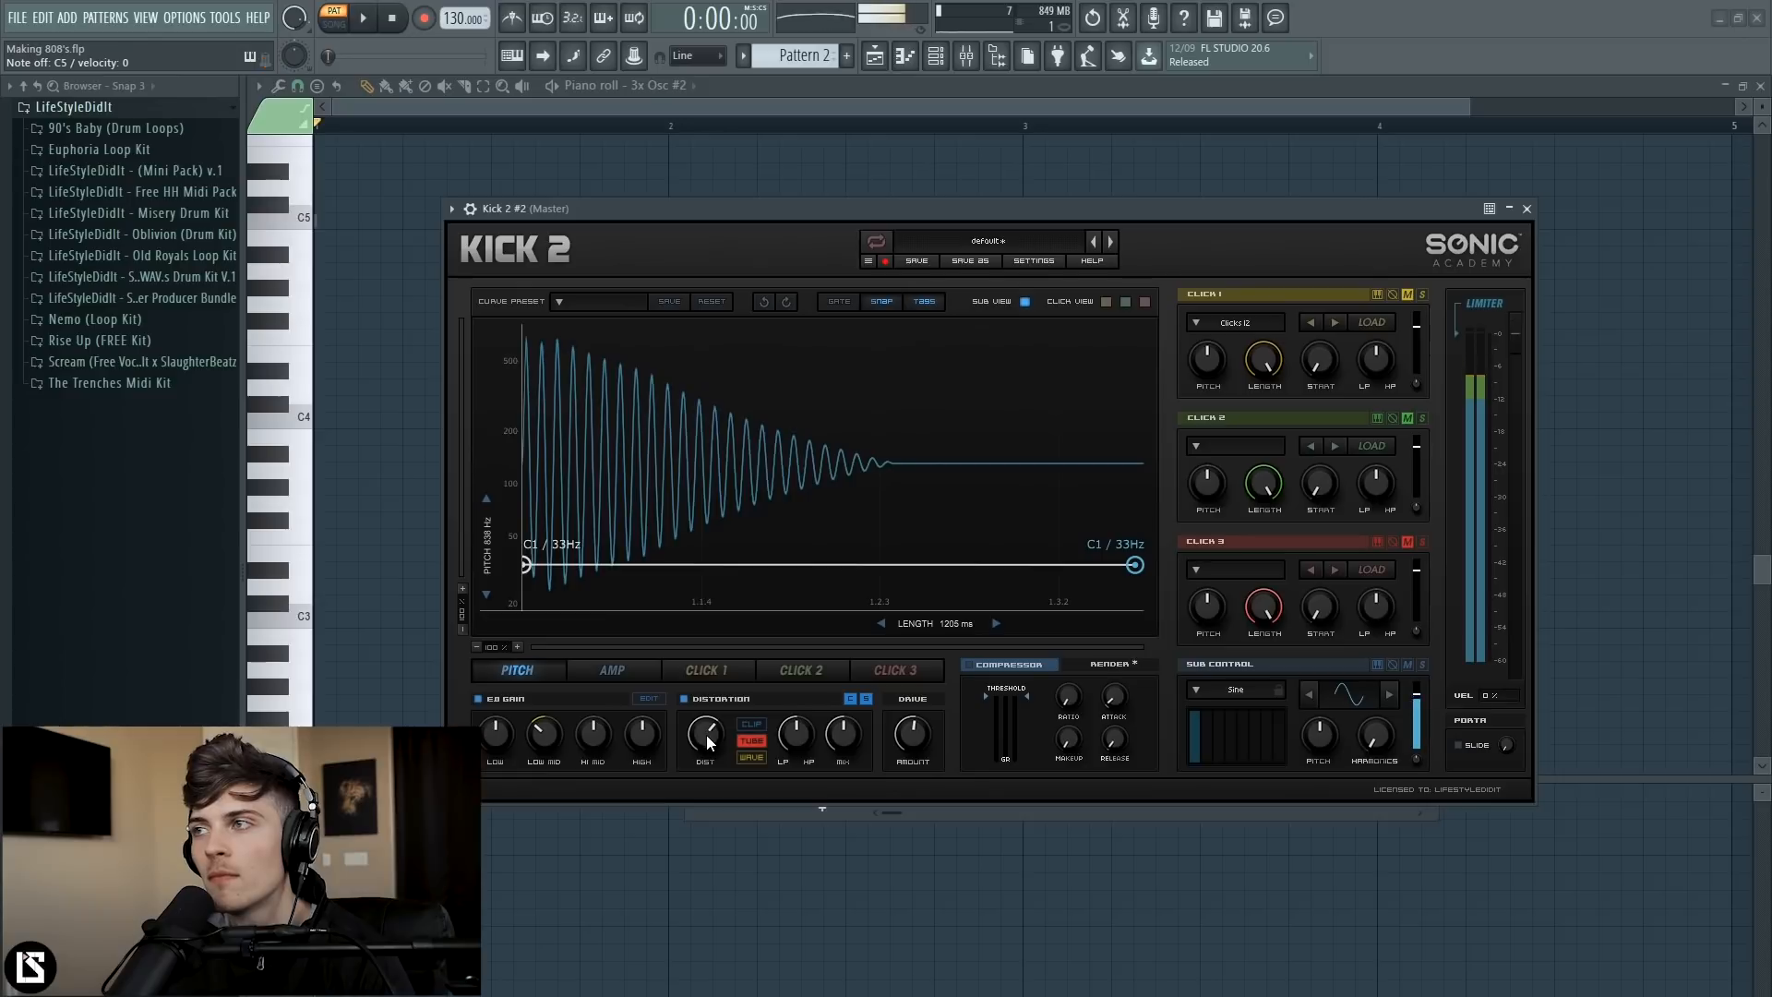
left_click(752, 755)
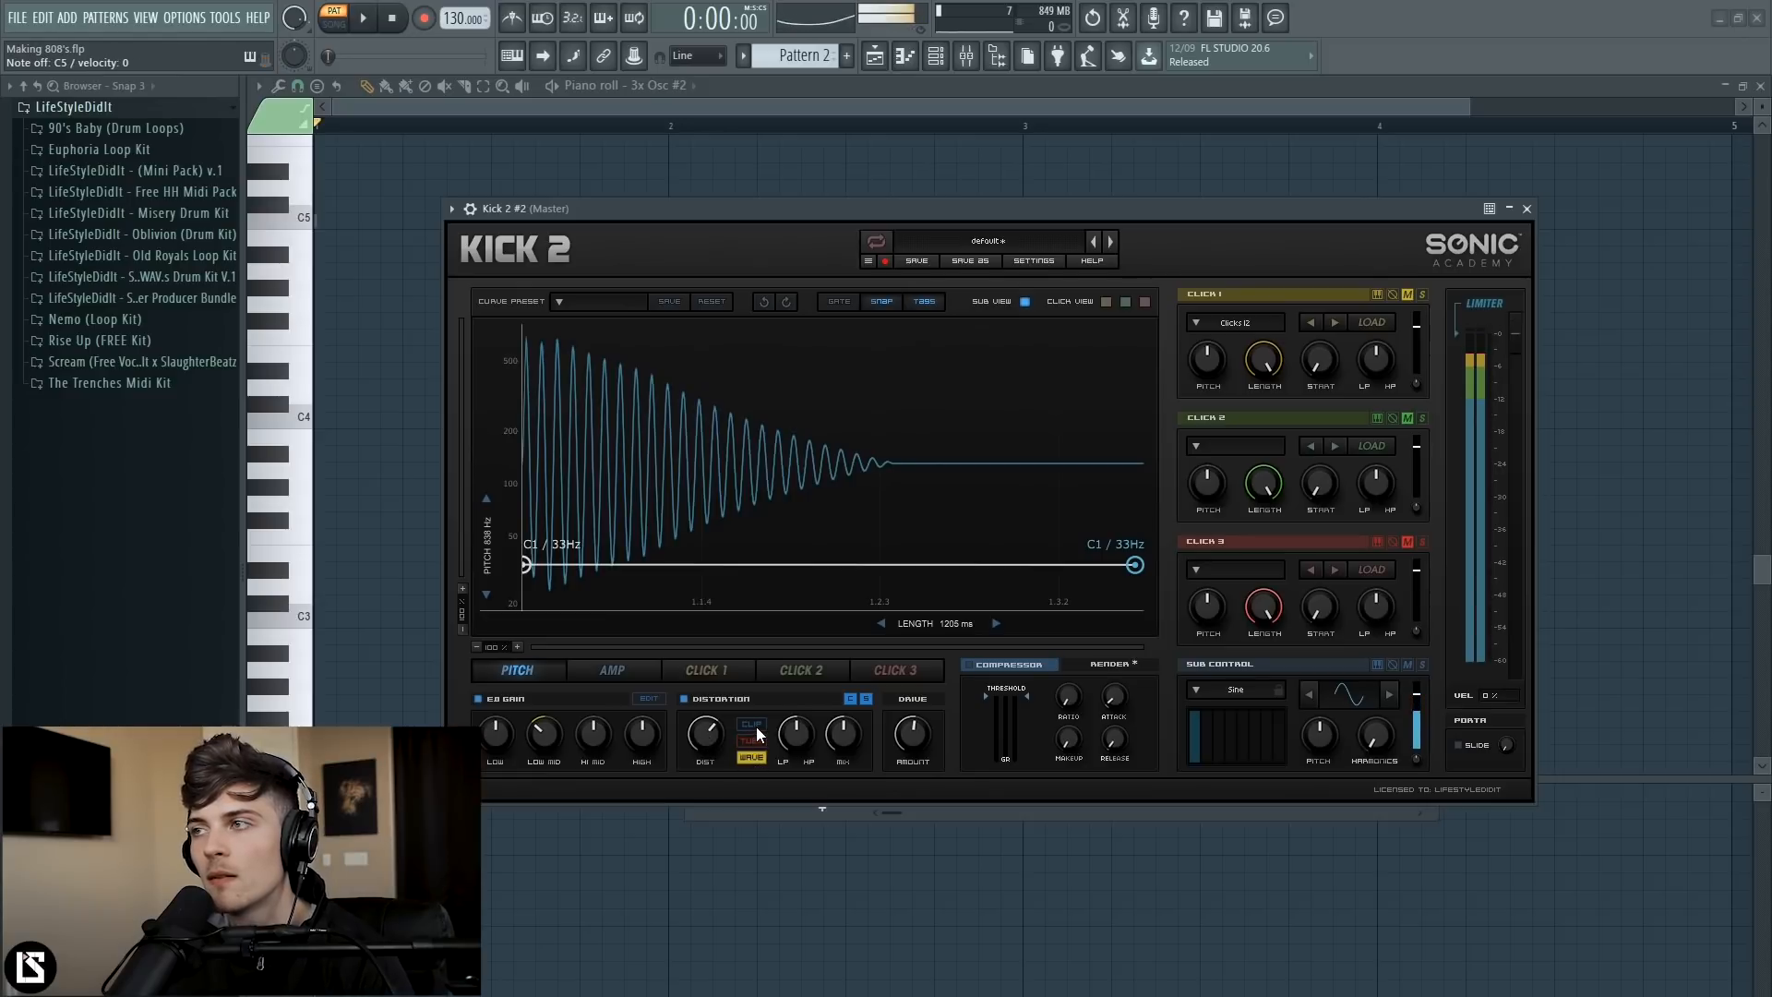
left_click(755, 727)
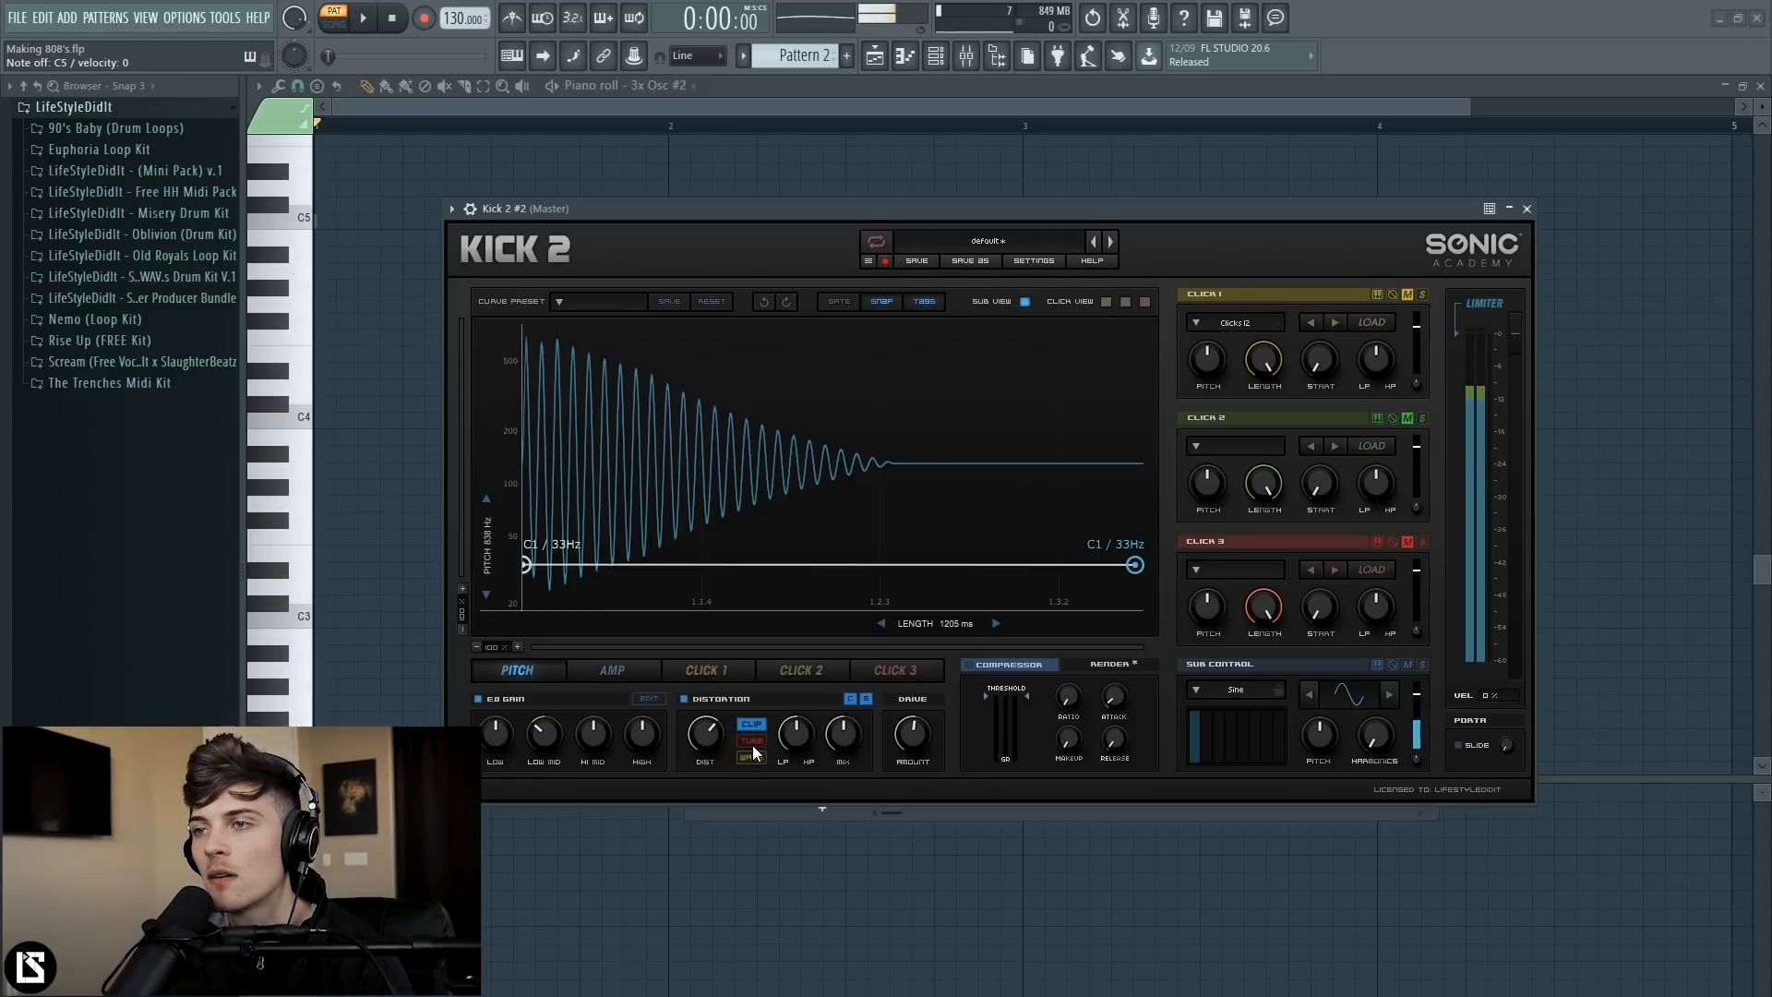
left_click(754, 744)
key("q")
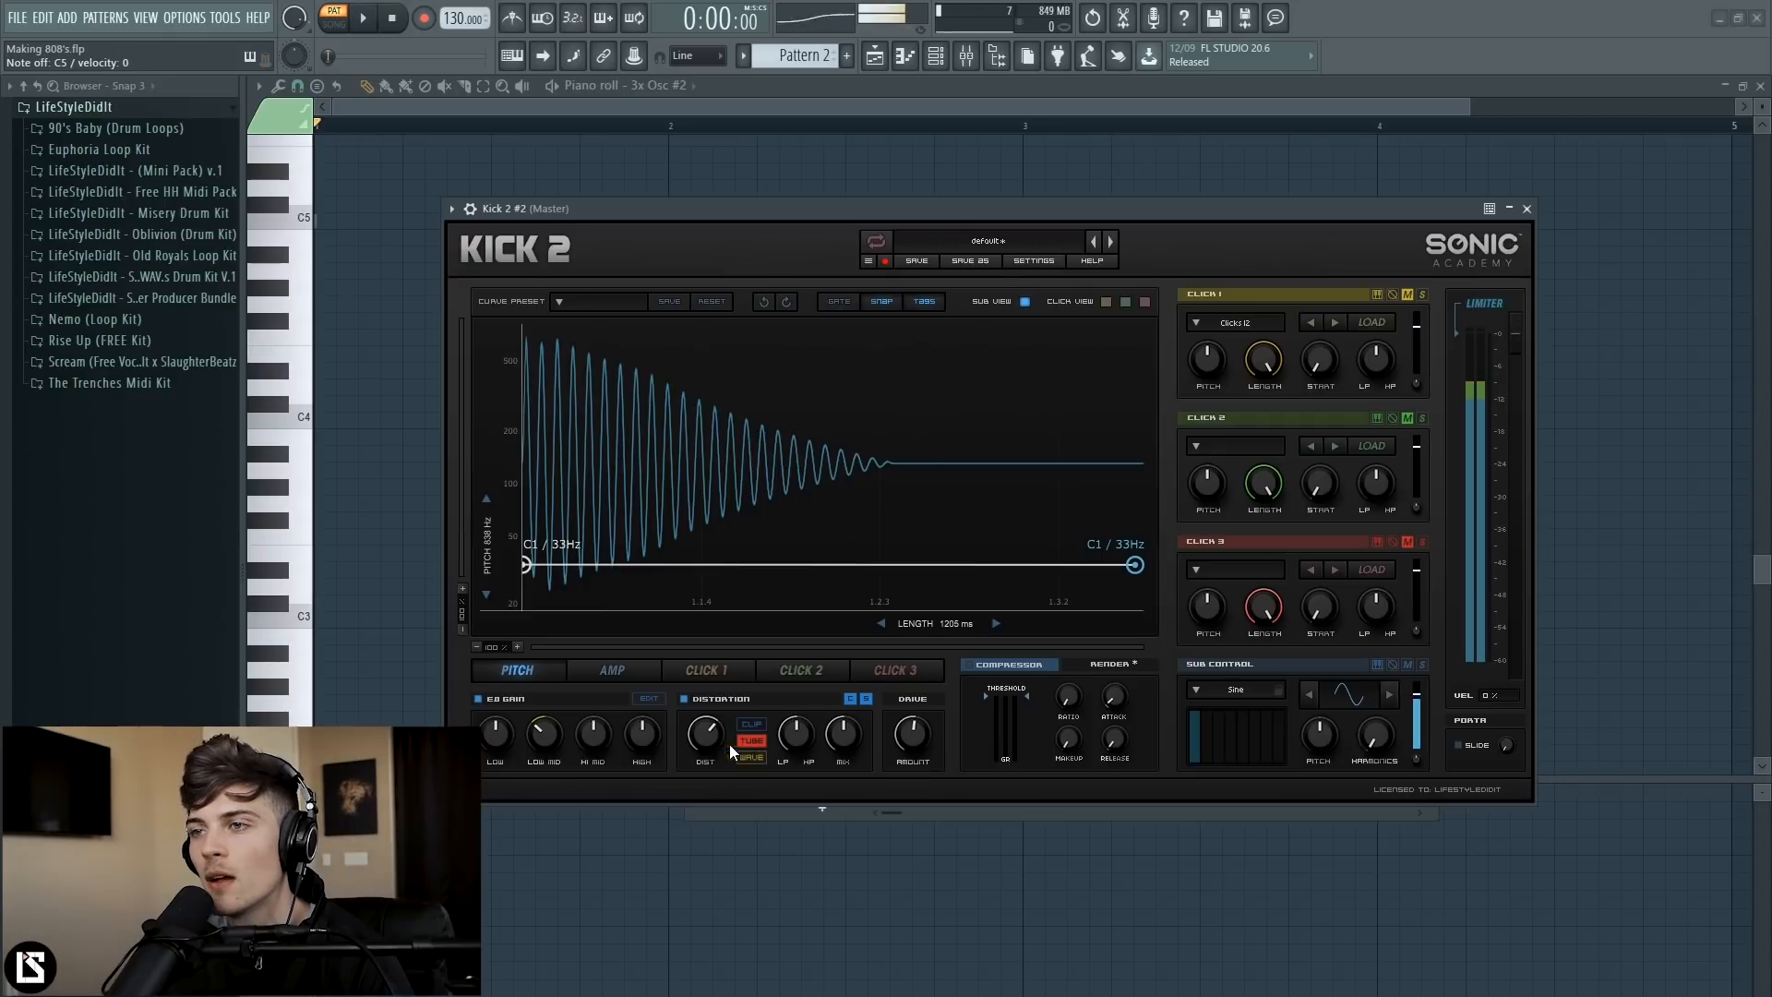
key("q")
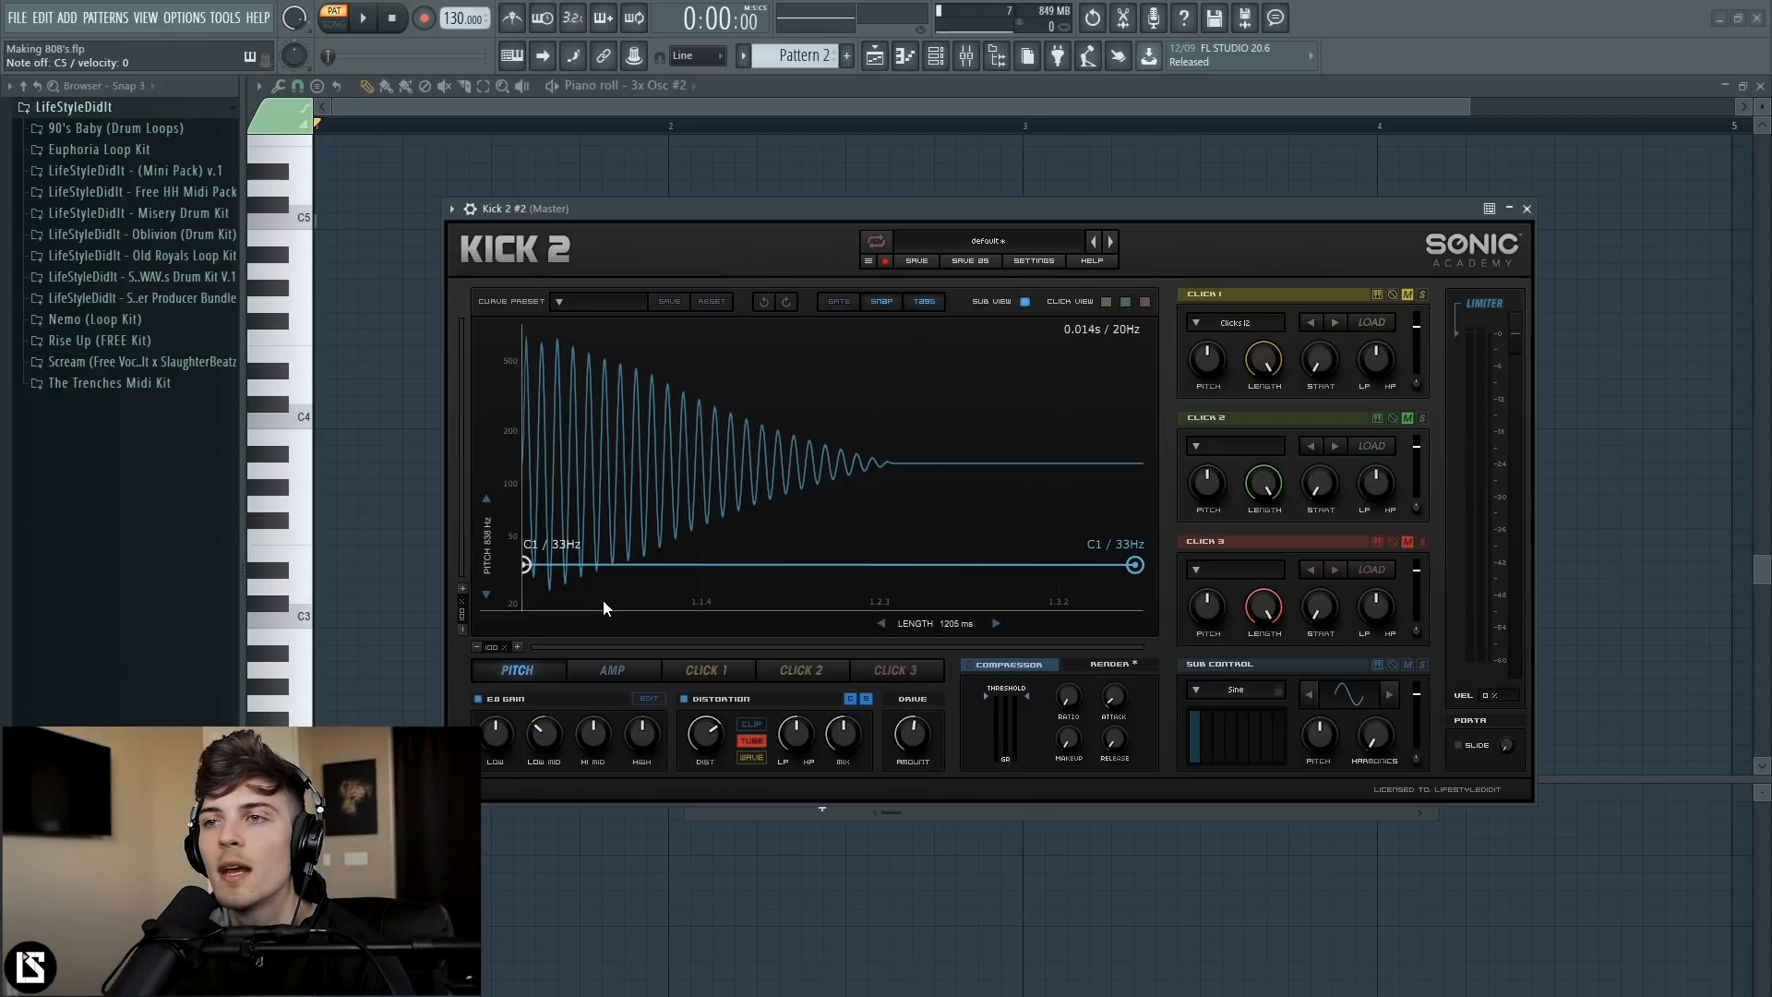
- Shape Kick 2's amp envelope with an early dip between two peaks at 1.0, followed by a decay
left_click(609, 671)
left_click_drag(573, 332, 635, 386)
mouse_move(720, 327)
left_mouse_down()
mouse_move(726, 406)
mouse_move(720, 314)
mouse_move(723, 391)
mouse_move(713, 327)
left_mouse_up()
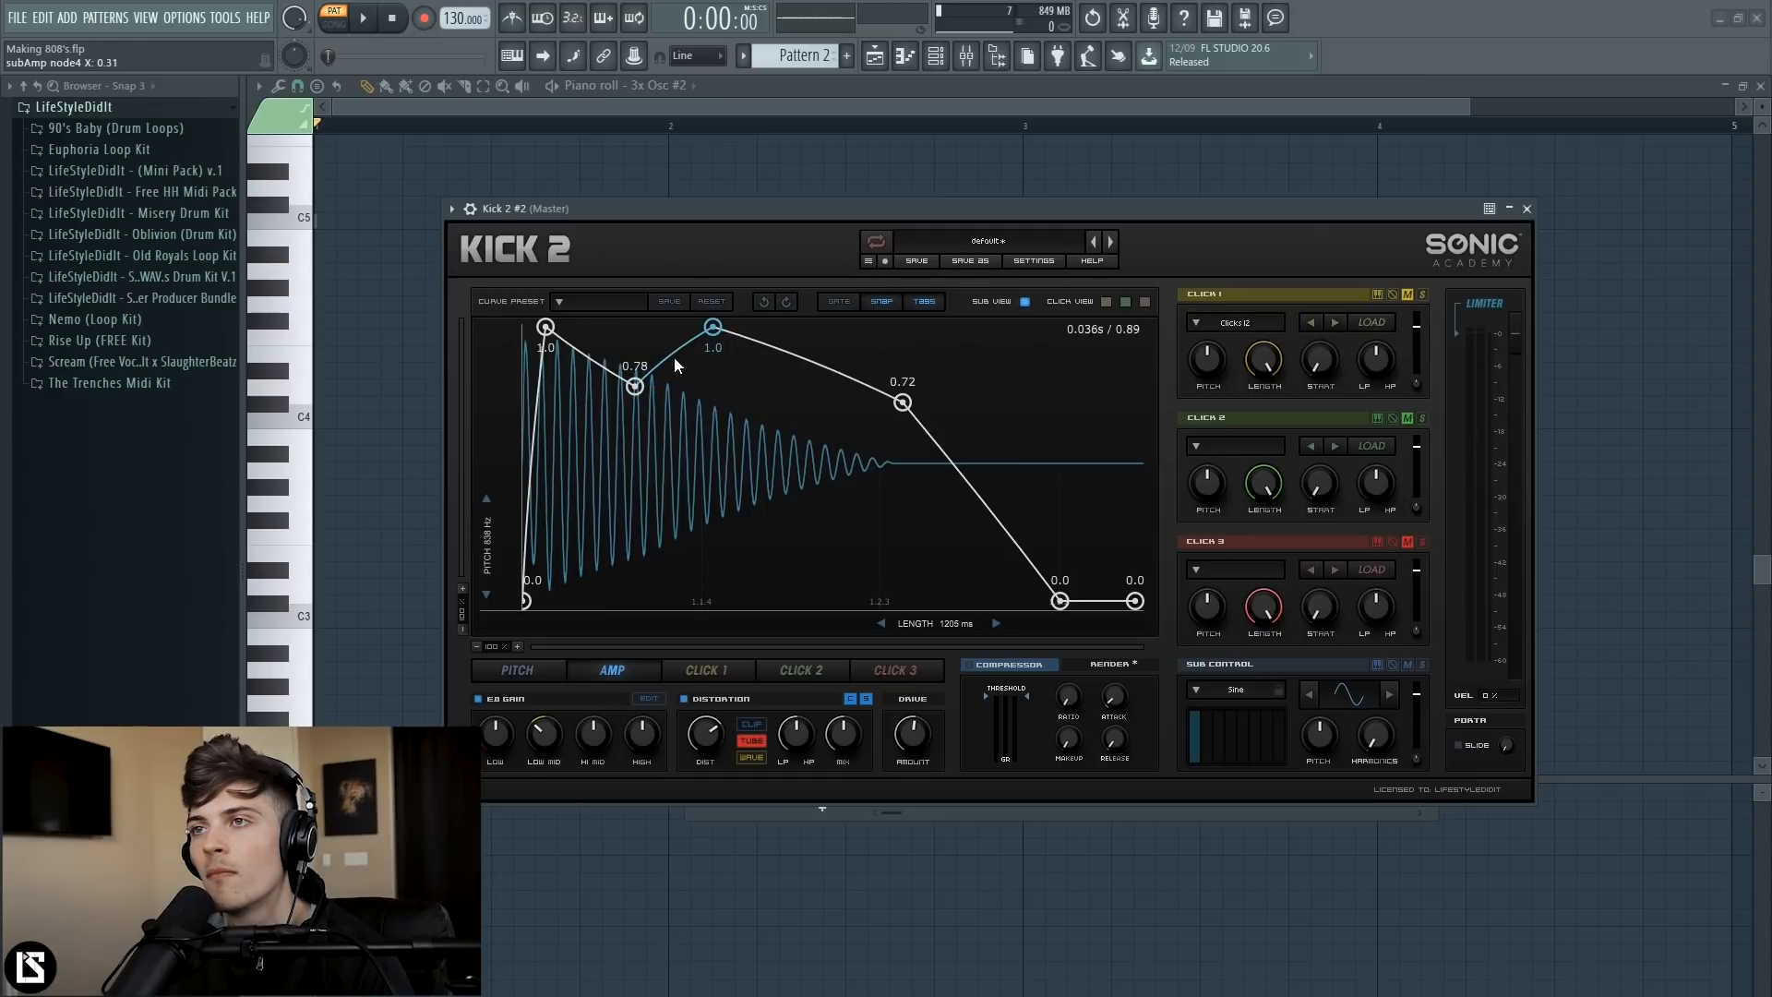
left_click_drag(637, 387, 627, 441)
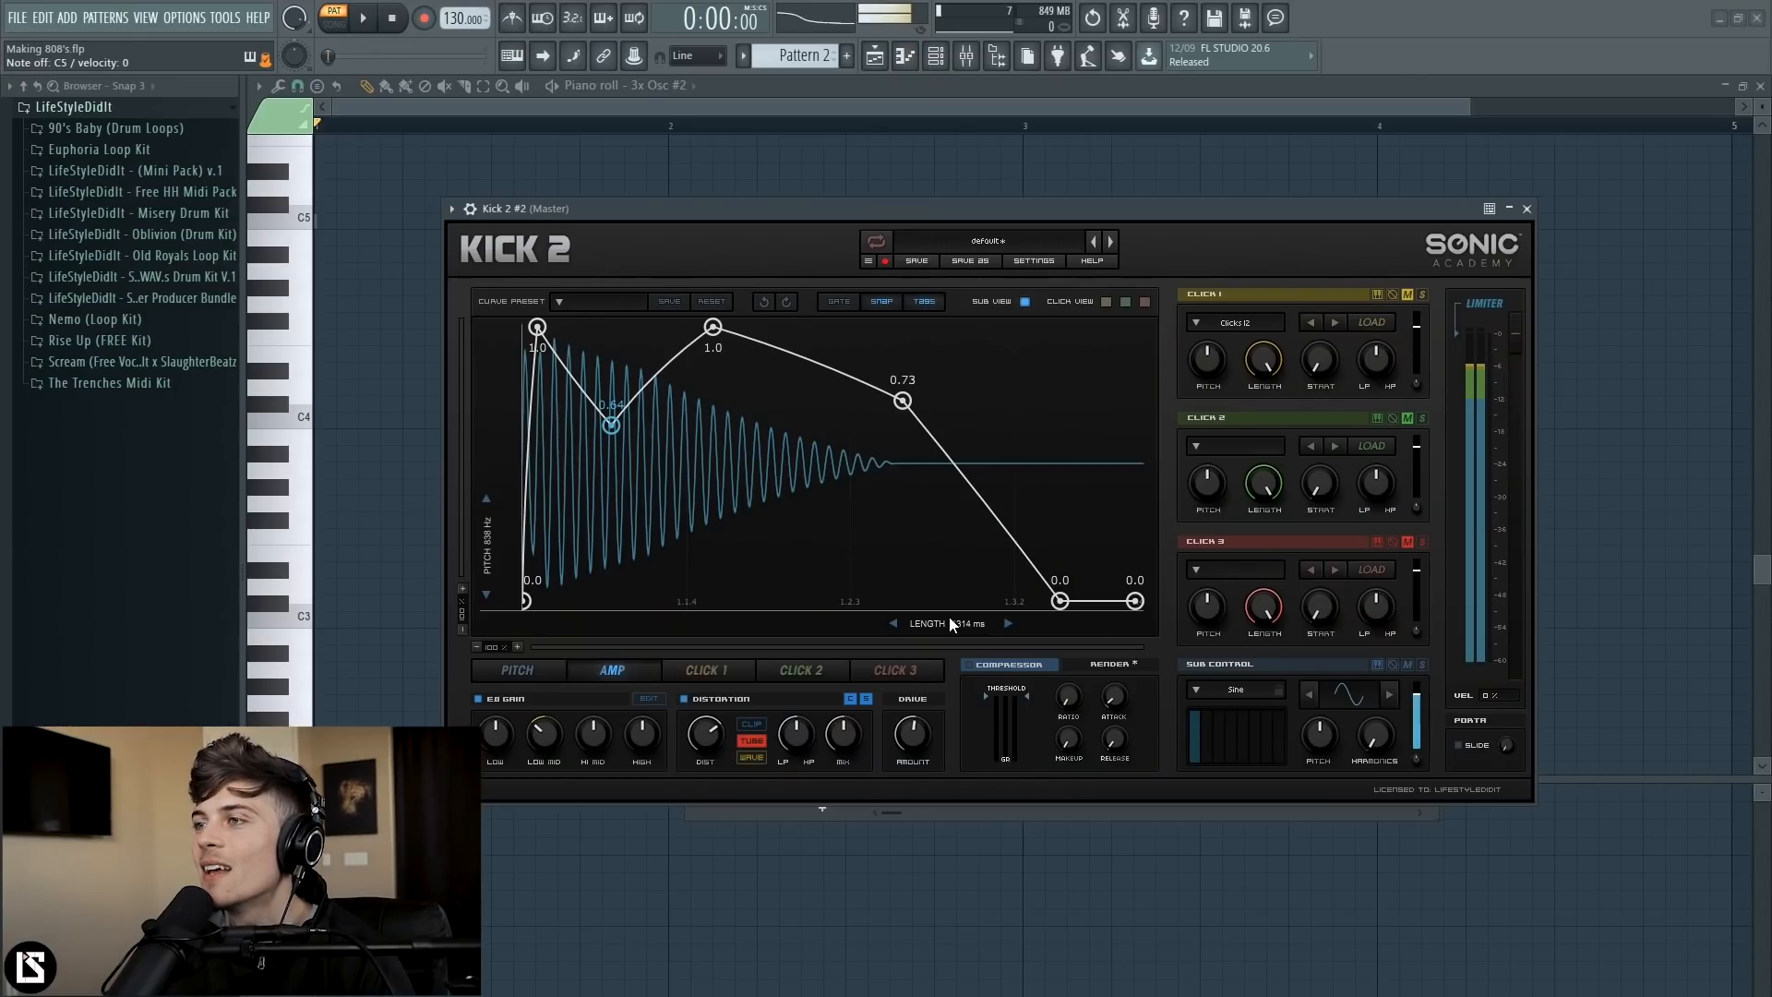
- Close the Kick 2 window and route the Kick 2 #2 channel to mixer track 3
left_click(1527, 208)
left_click(969, 57)
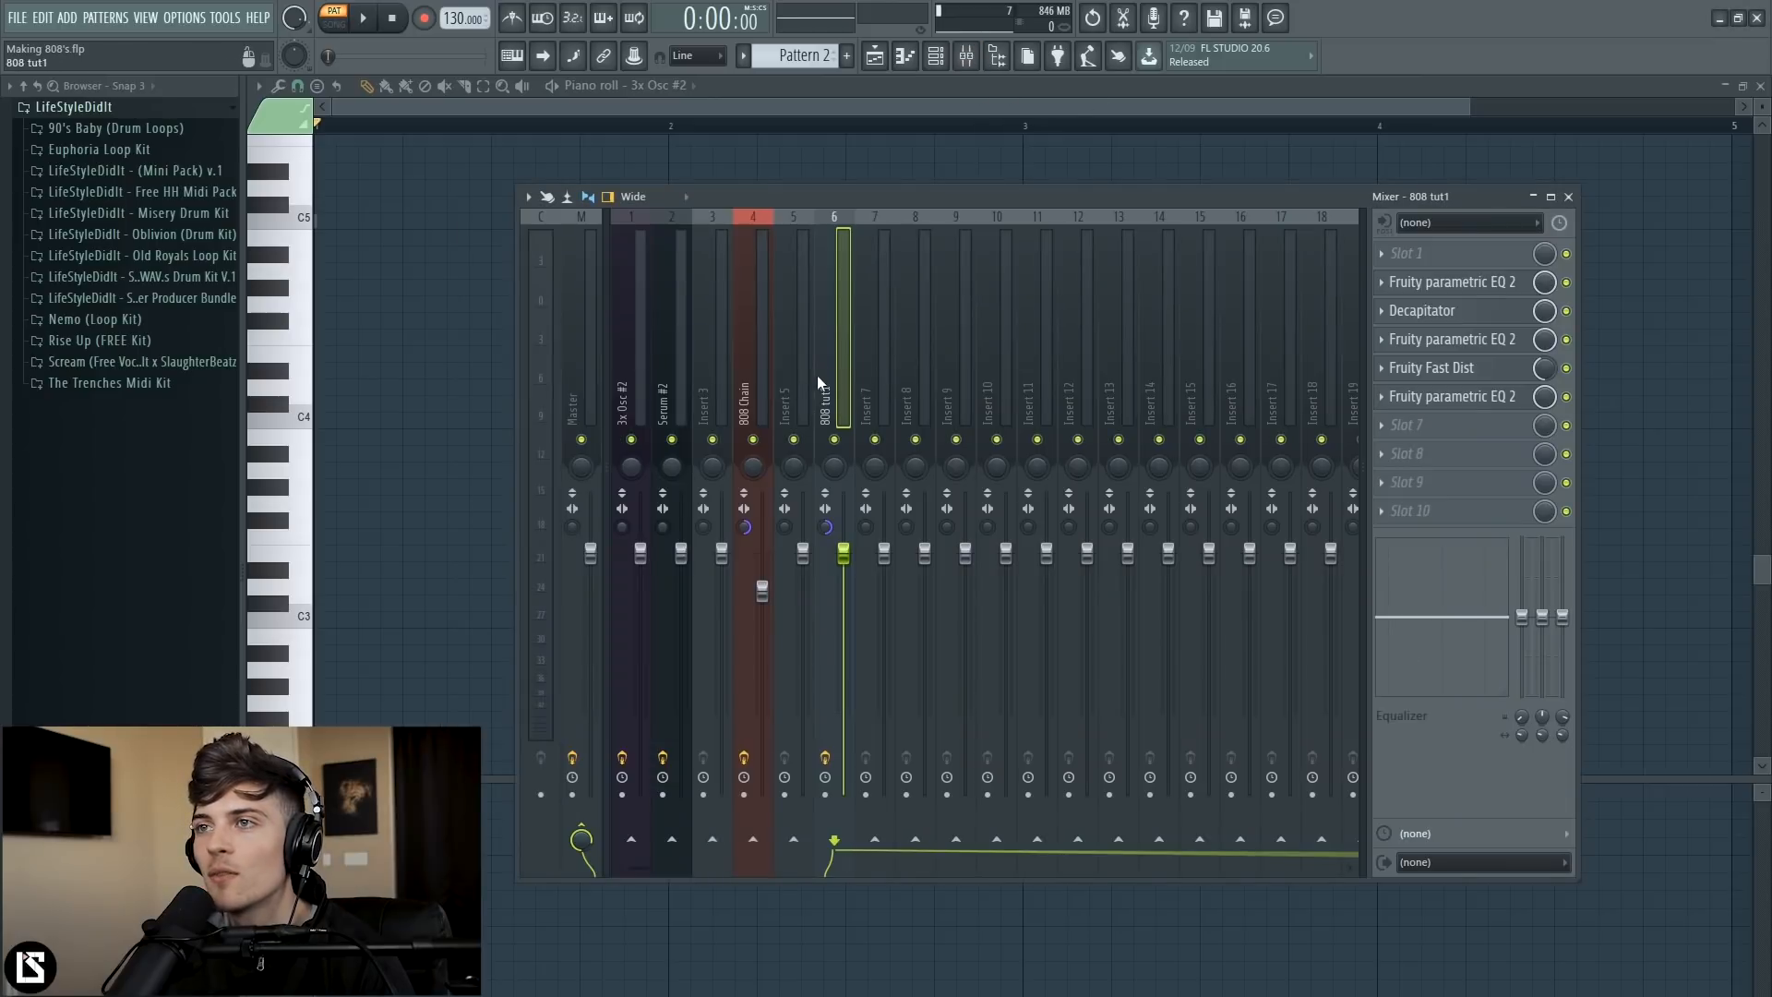
right_click(723, 389)
mouse_move(784, 386)
left_click(996, 378)
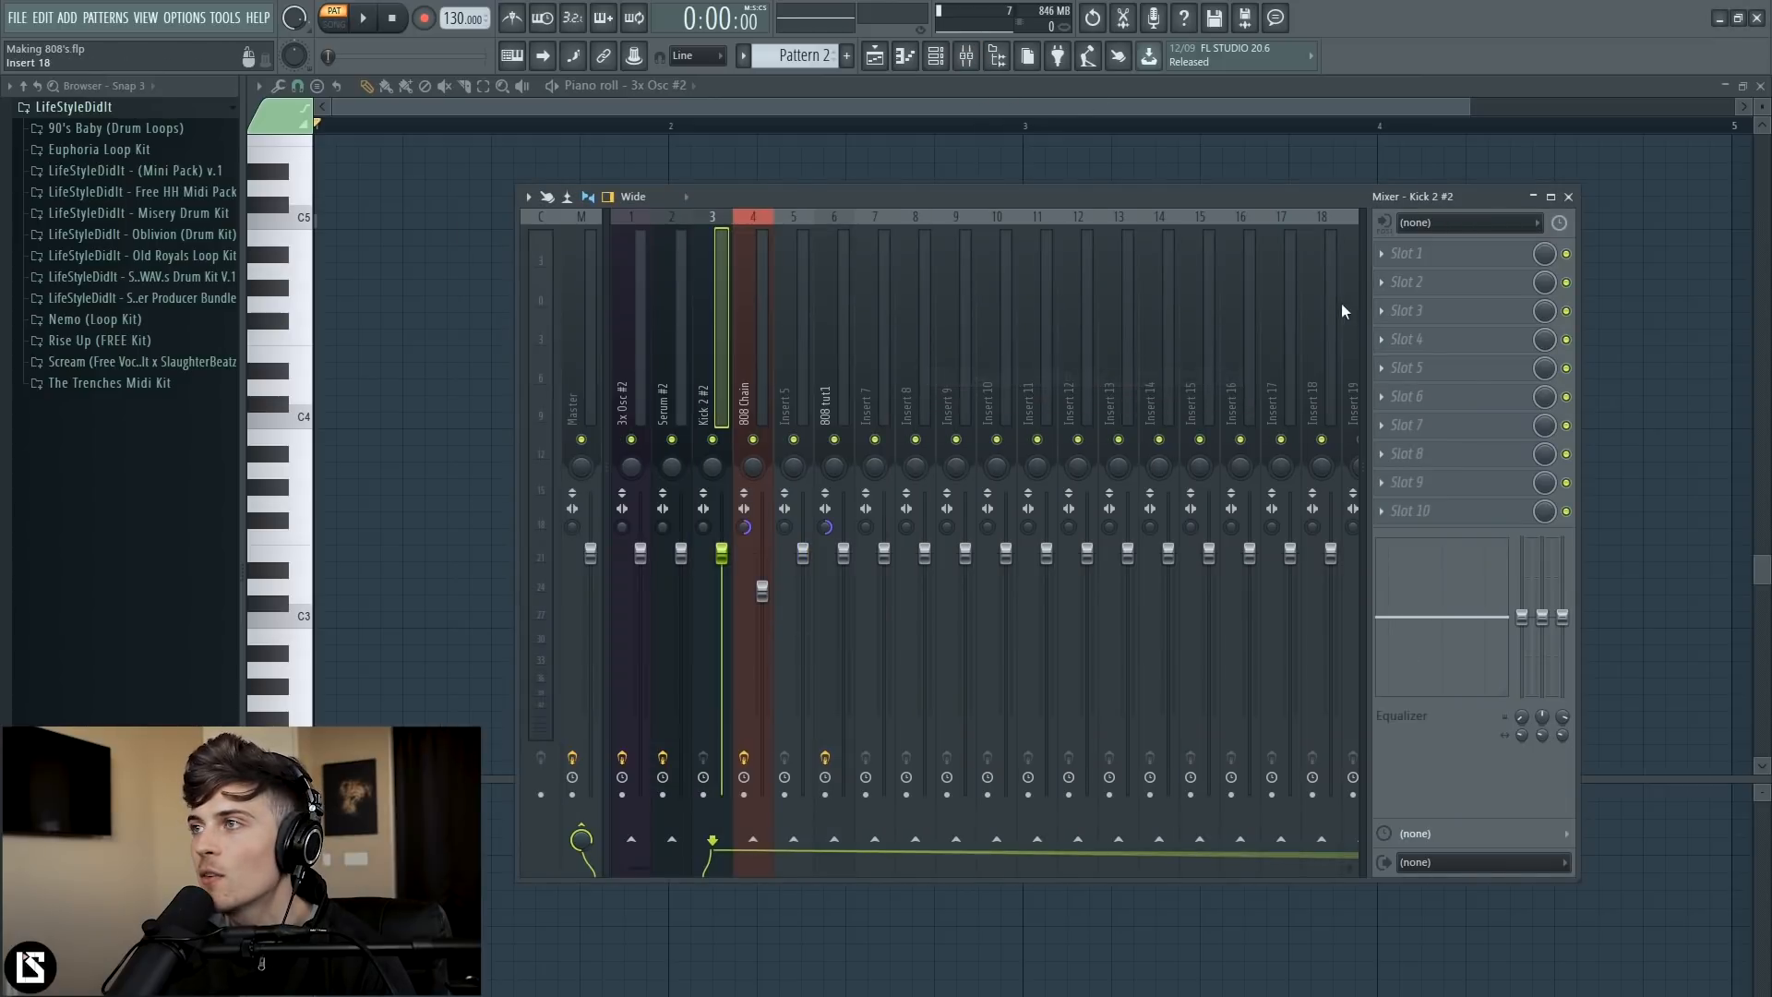
- Load Edison in slot 2 of the Kick 2 #2 mixer track and record one note of the Kick 2 sound
left_click(1387, 281)
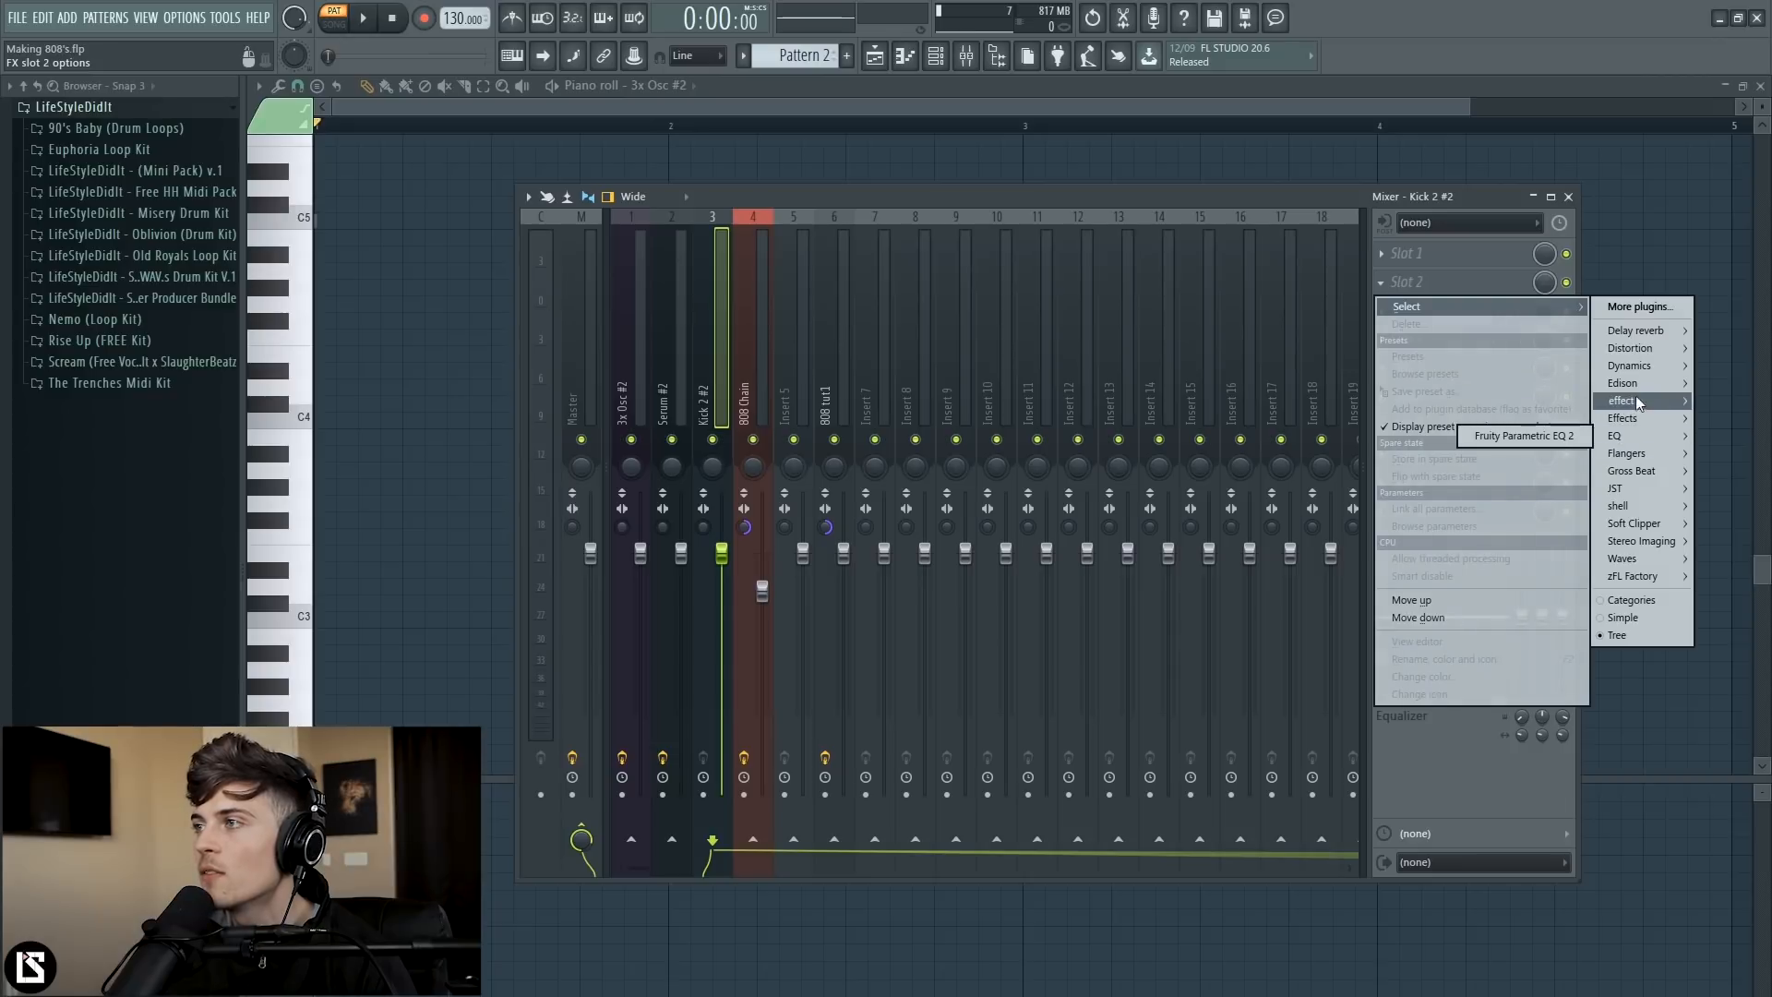
mouse_move(1636, 390)
left_click(1711, 386)
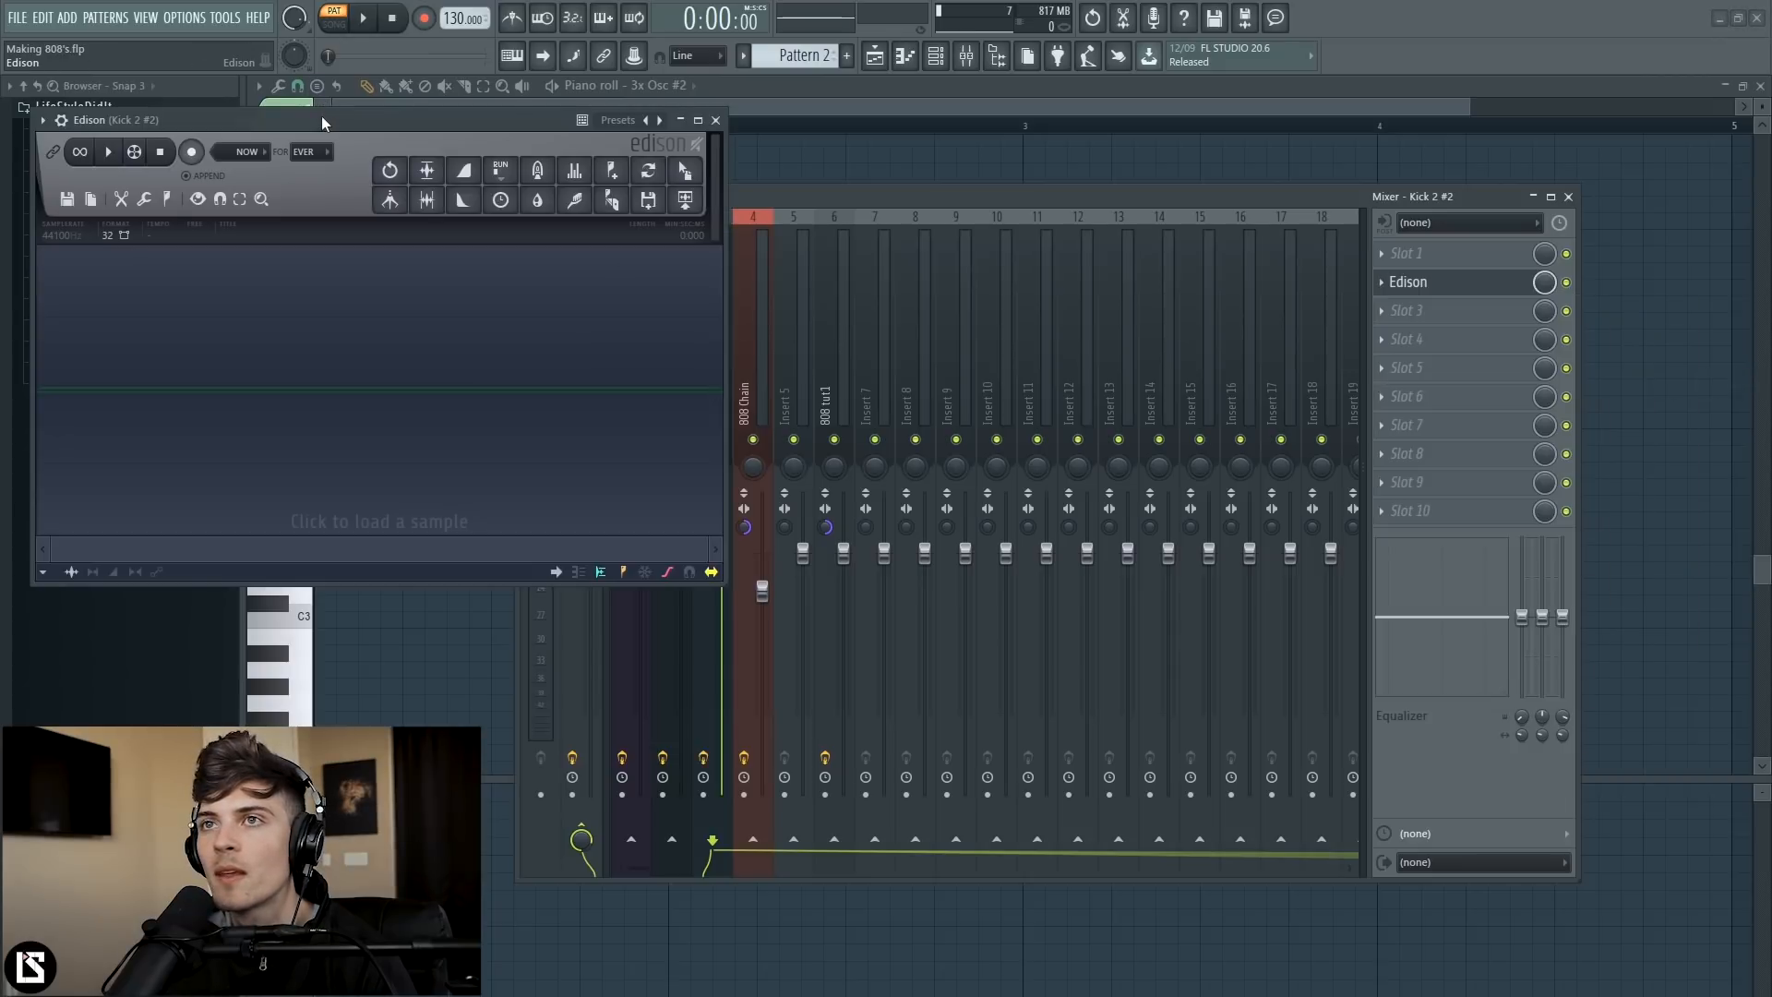
left_click_drag(322, 118, 938, 297)
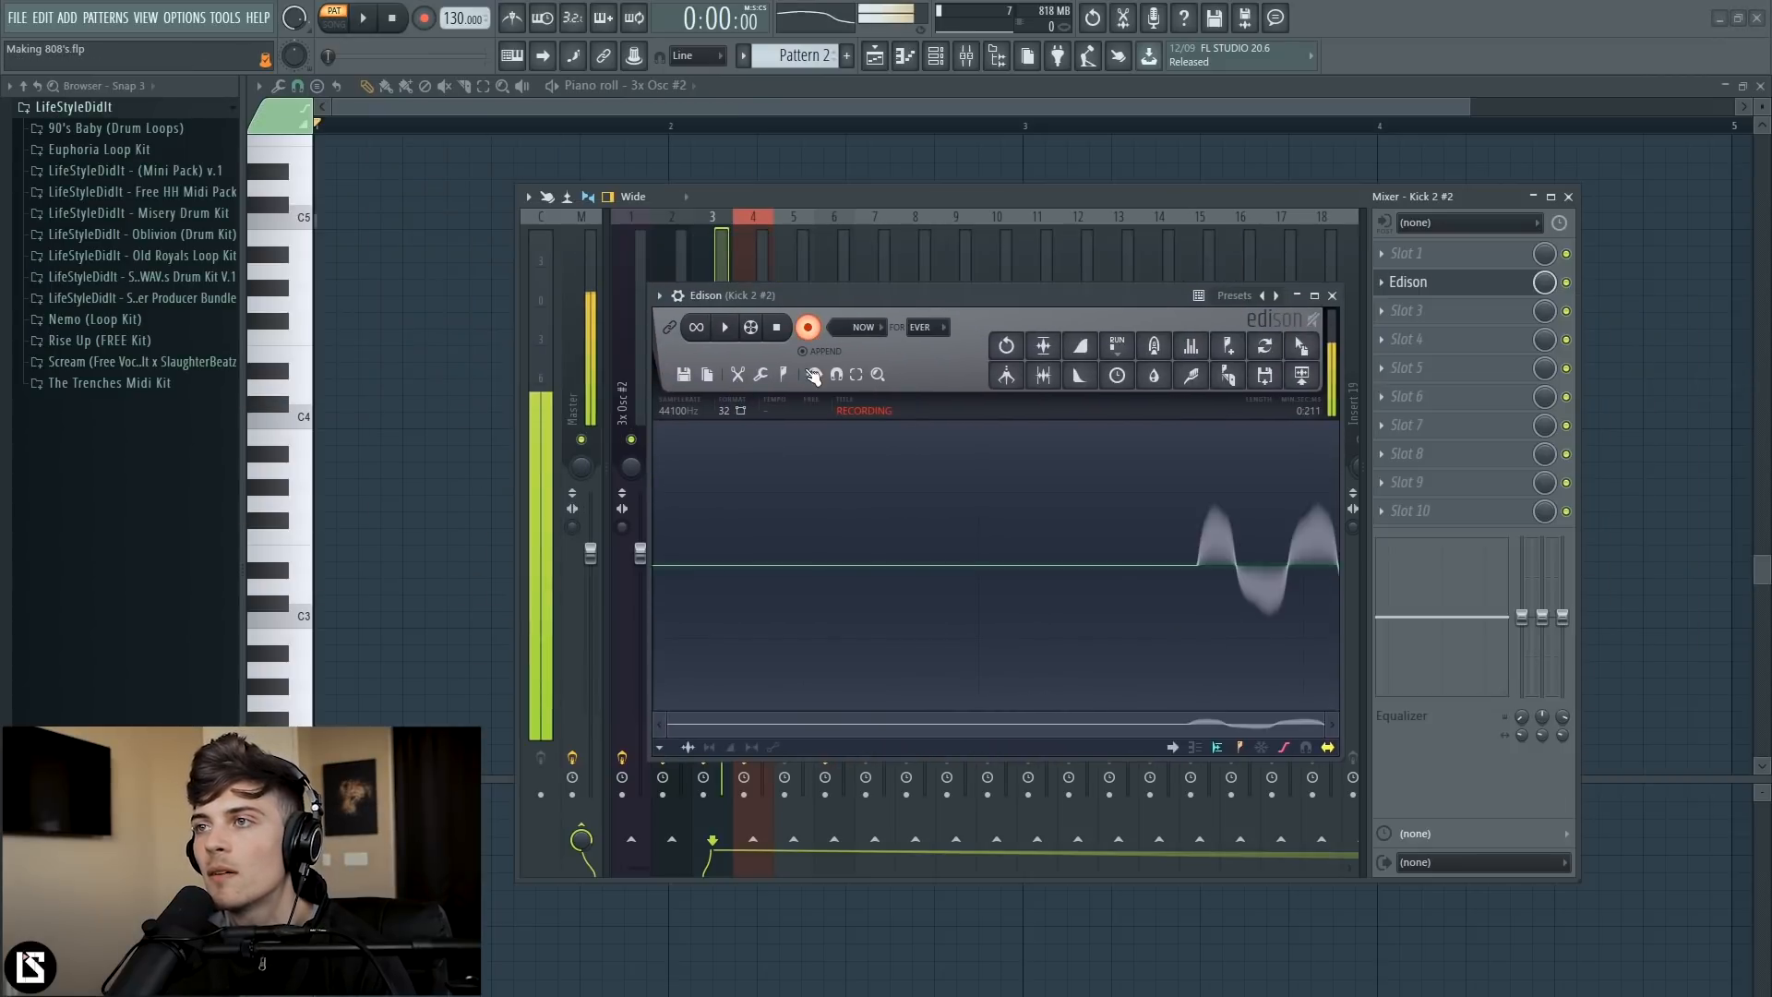
left_click(808, 327)
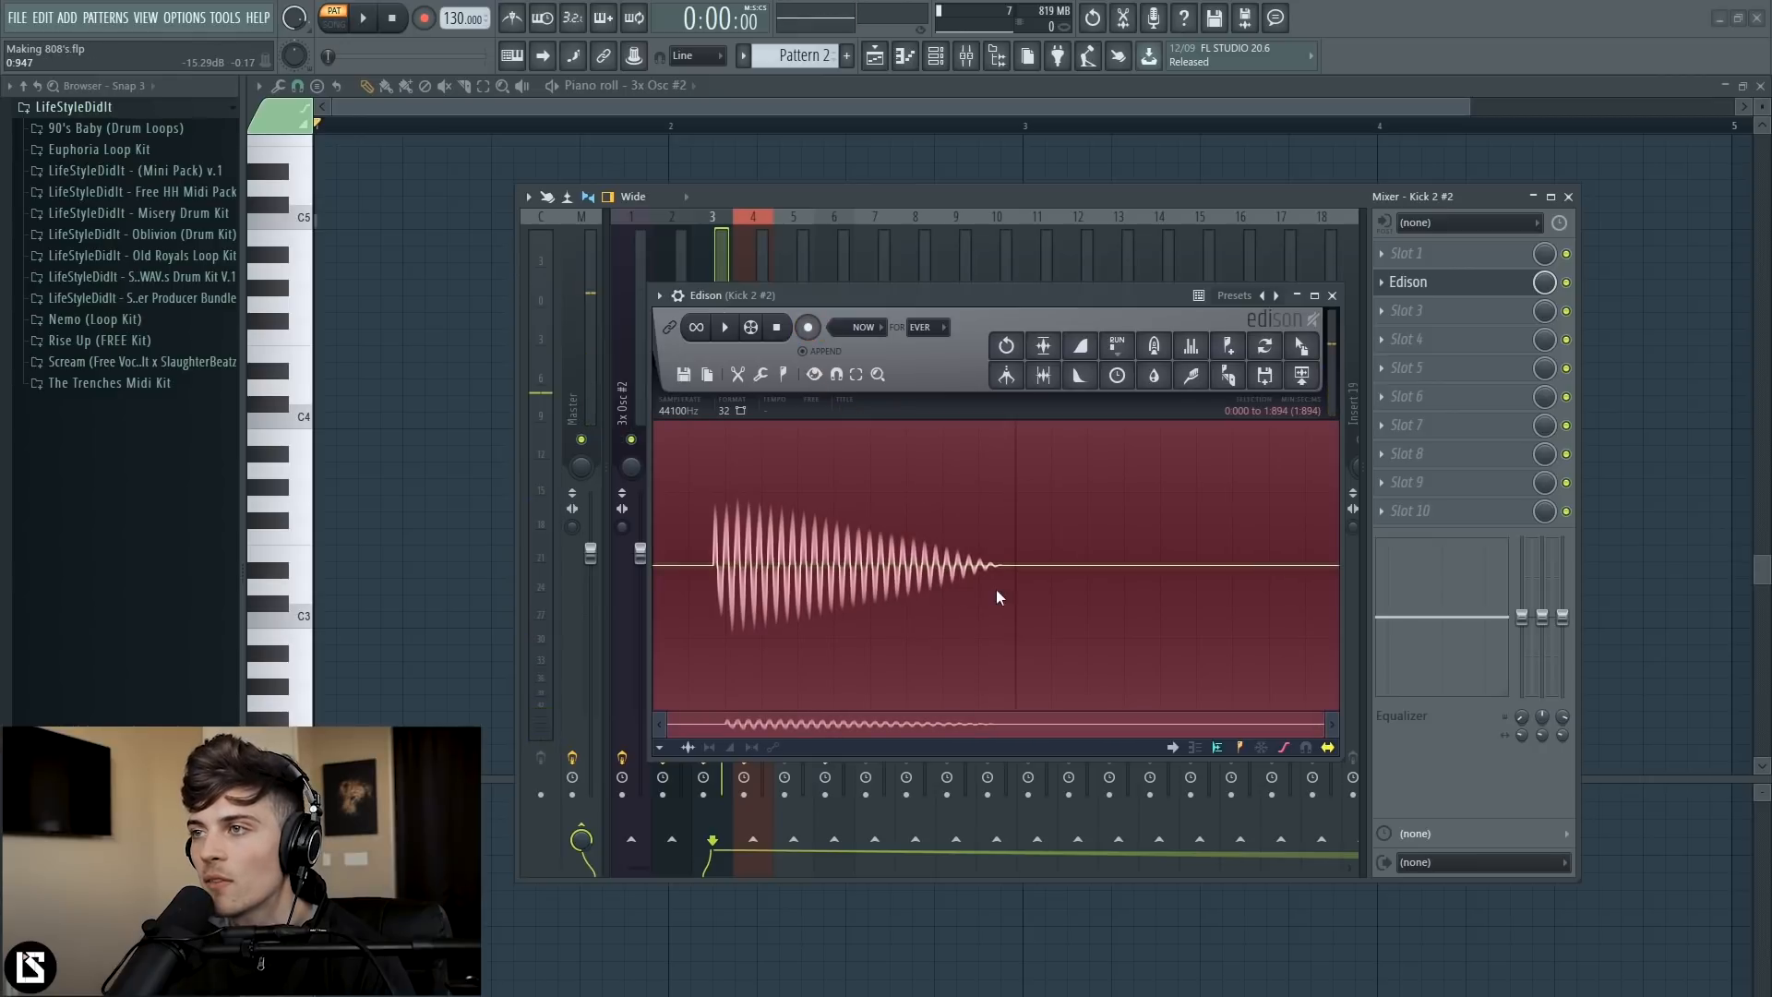
- Delete the silence after and before the recorded 808 in Edison and check the trimmed start
left_click_drag(1026, 598, 1433, 626)
key("Delete")
left_click_drag(764, 602, 649, 602)
key("Delete")
scroll(674, 601, "up", 8)
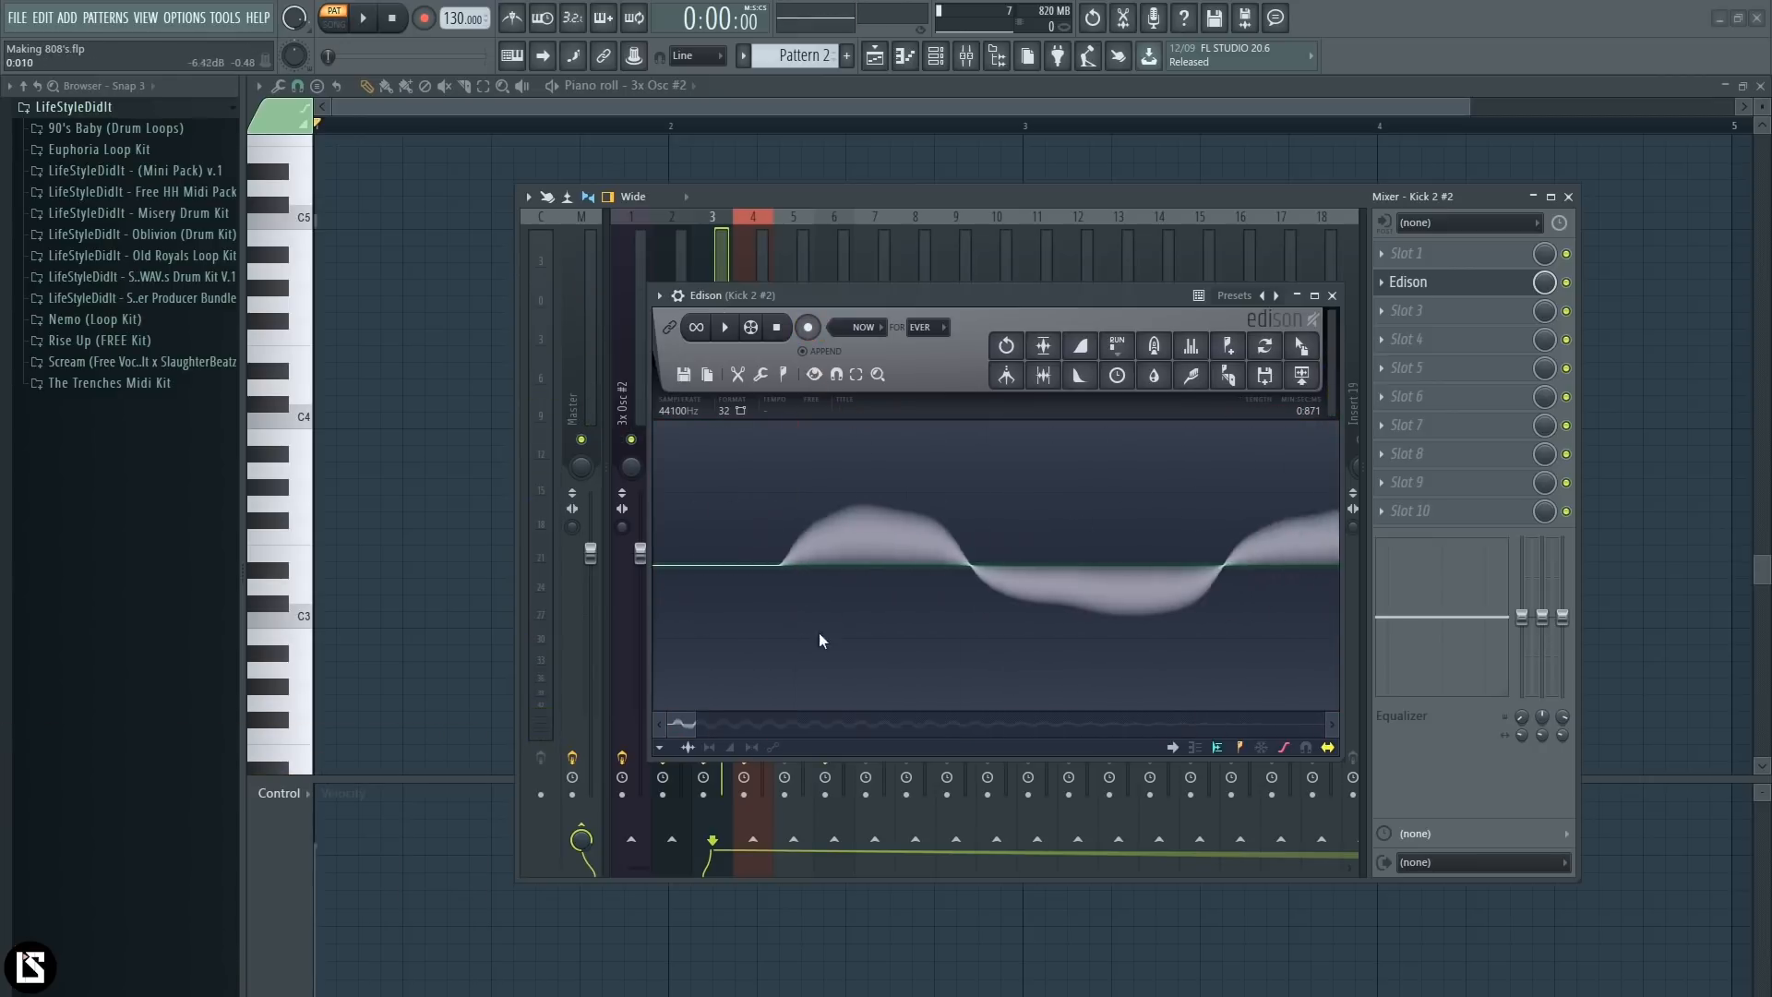
scroll(782, 573, "down", 8)
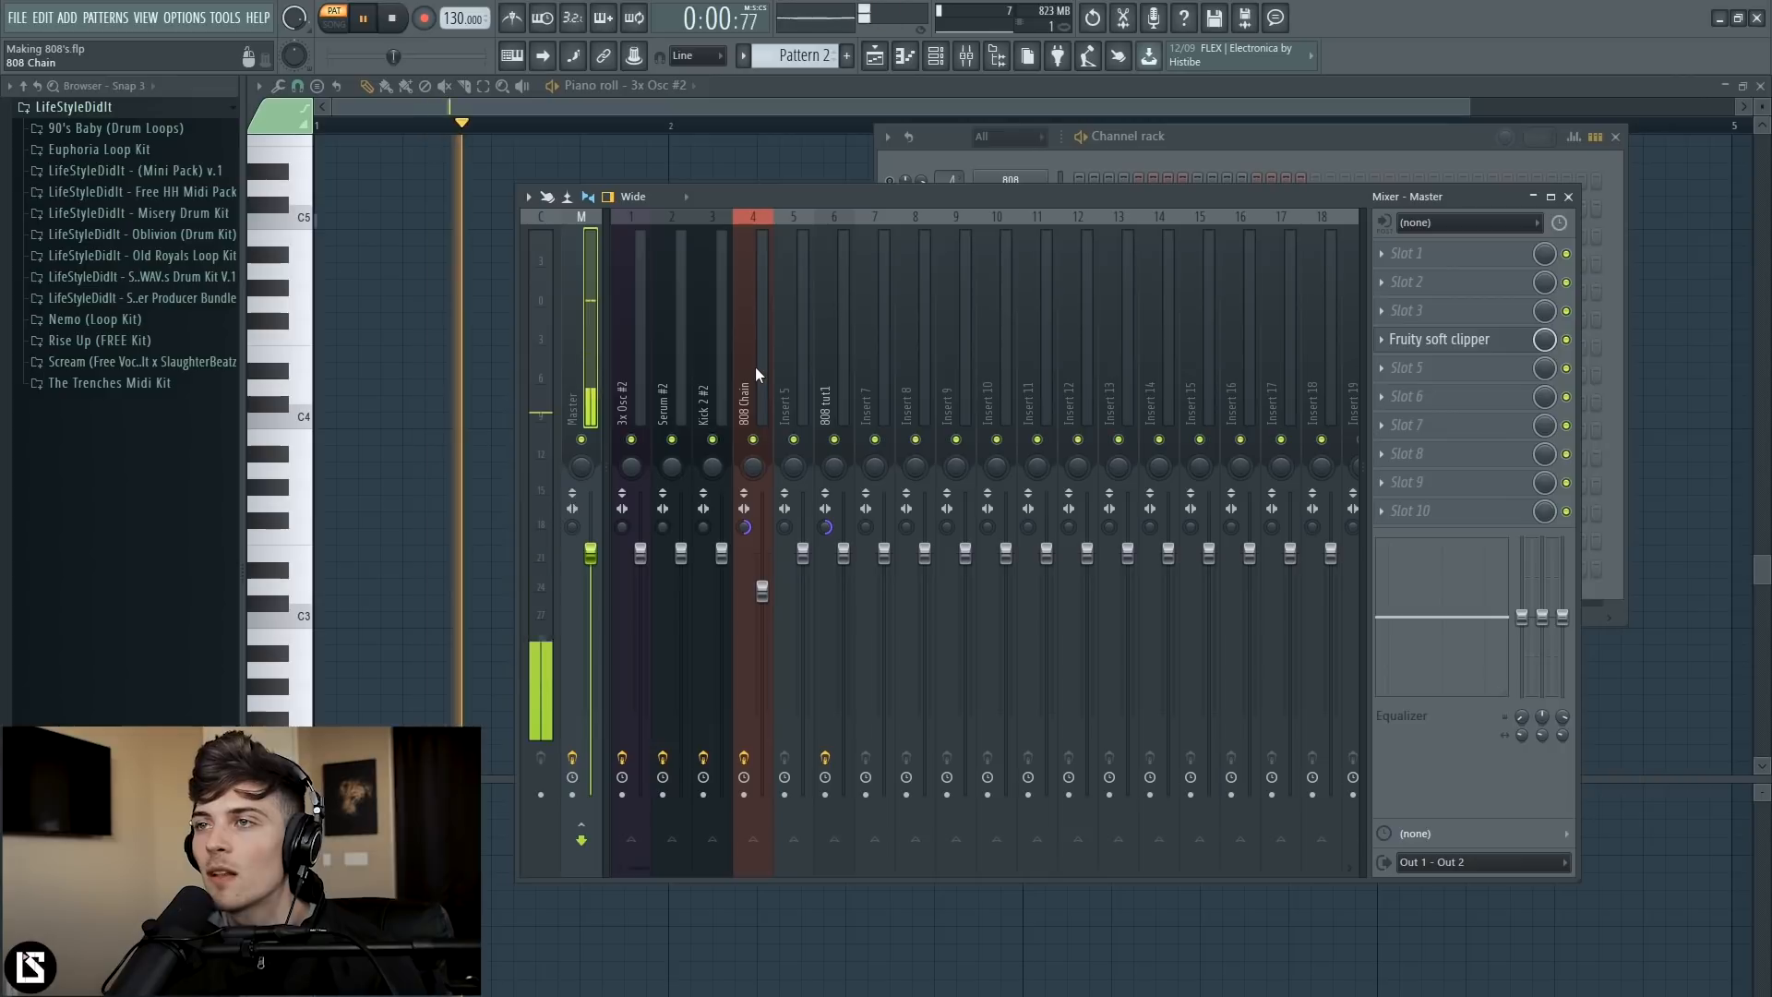
- Route the selected channel to the 808 Chain mixer track
left_click(753, 368)
right_click(753, 368)
mouse_move(827, 373)
left_click(1004, 370)
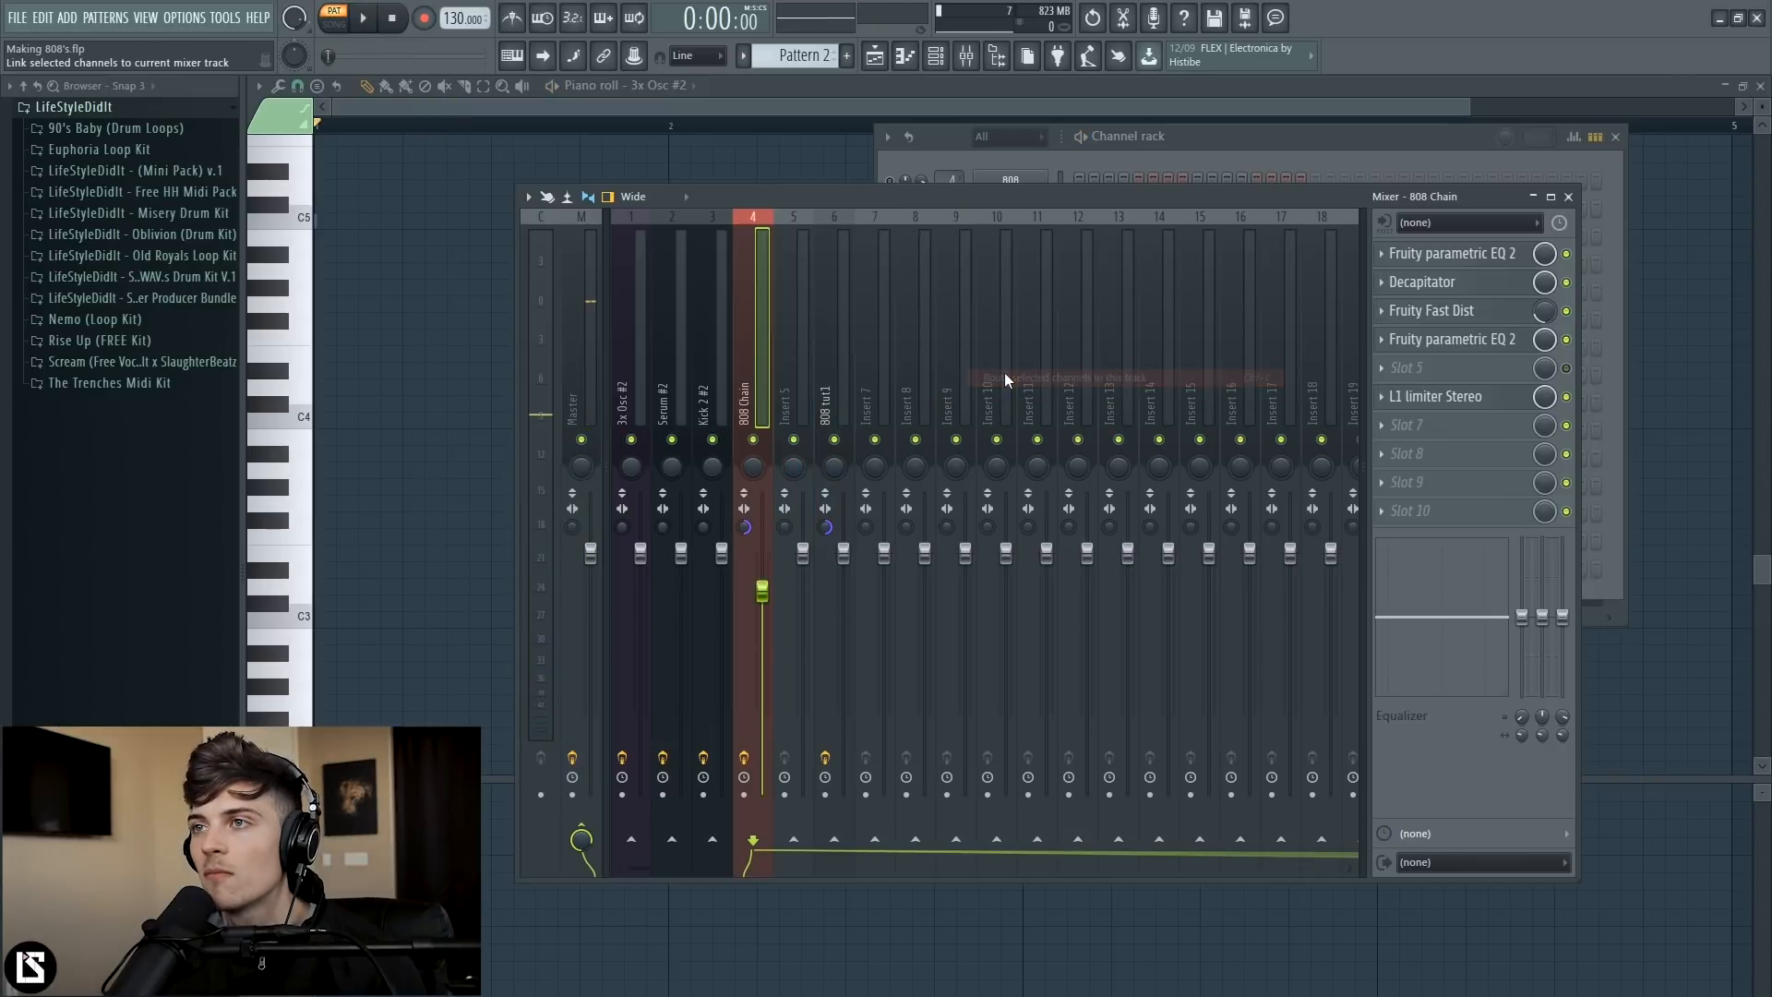
- Try the selected 808 channel on the 808 tut1 mixer track and route it back to the 808 Chain track
key("space")
key("space")
right_click(839, 386)
mouse_move(947, 375)
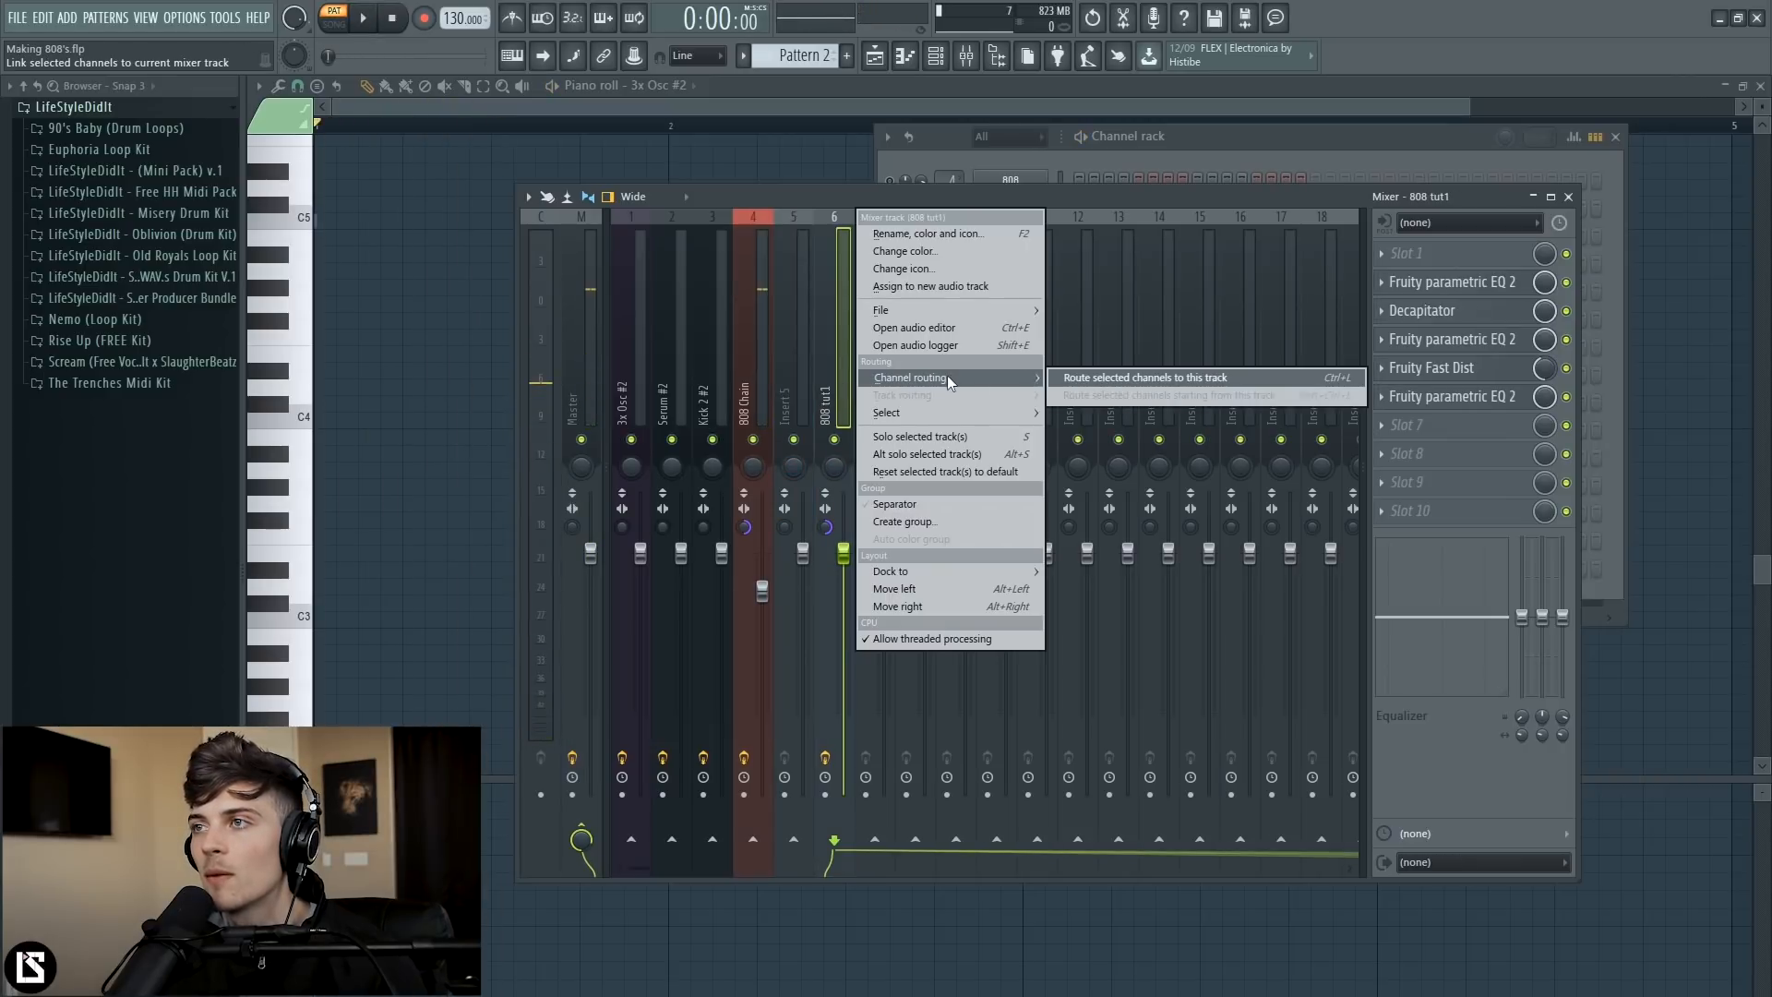
left_click(1068, 378)
right_click(757, 403)
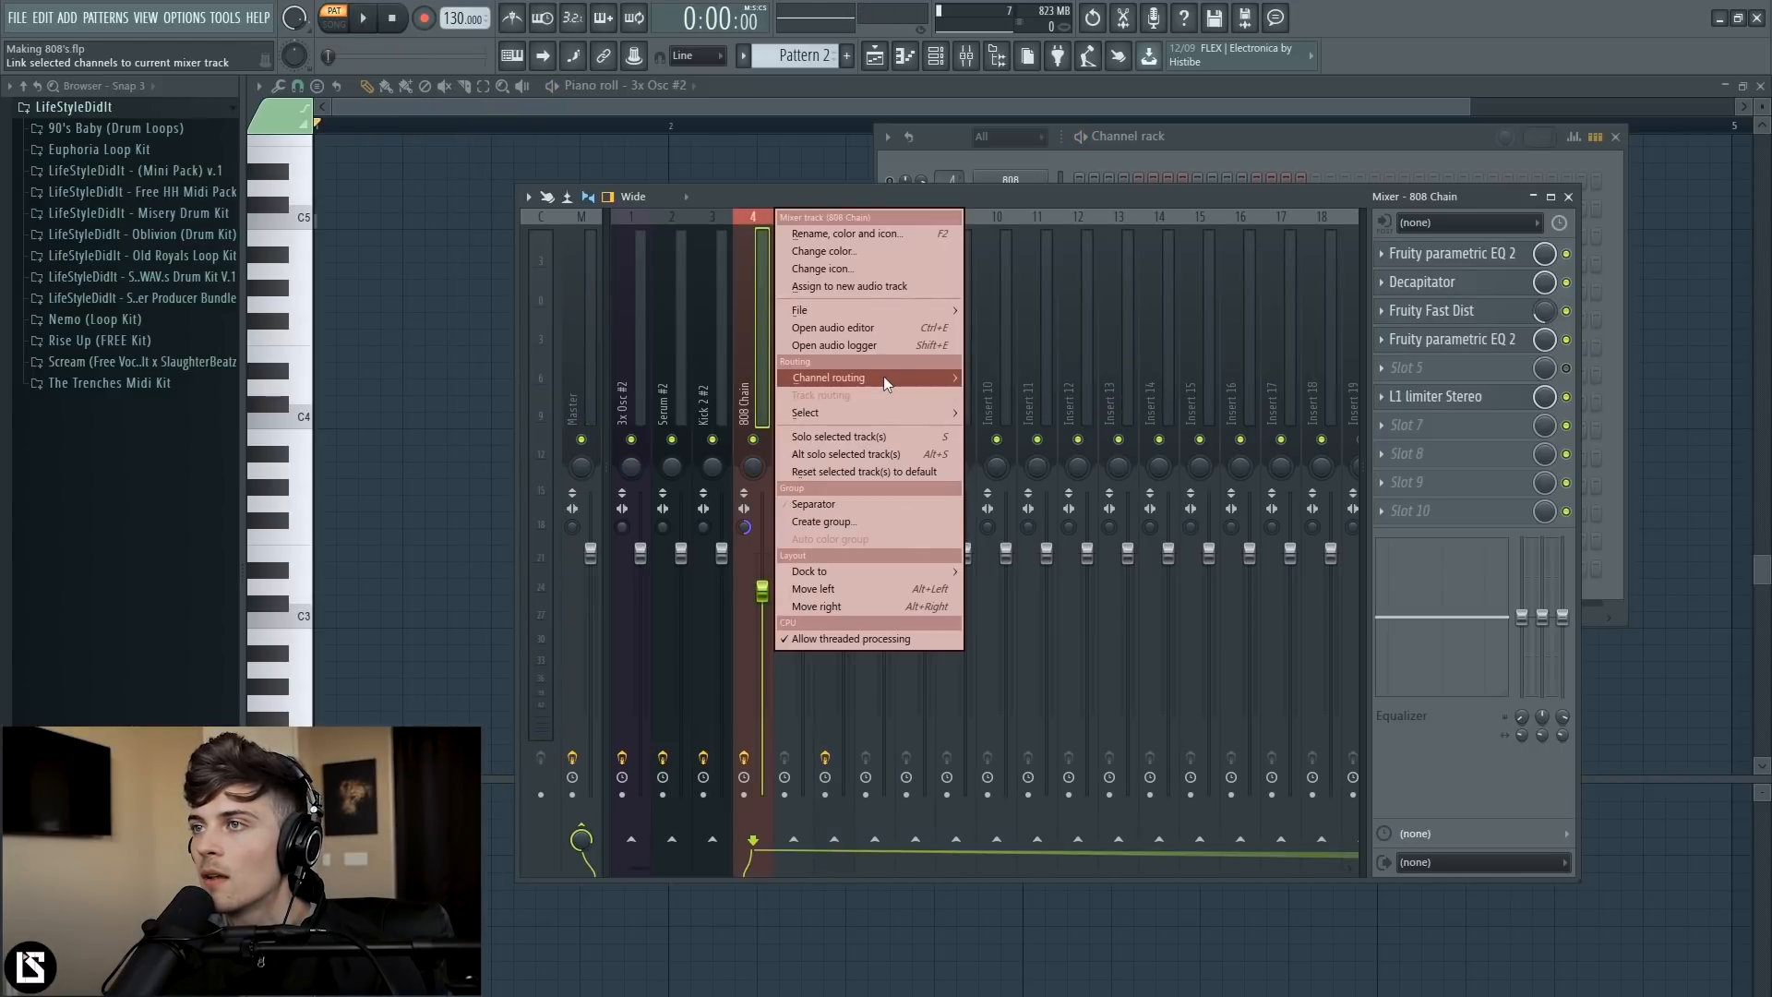
left_click(1070, 376)
- Cut the highs in slot 4's Fruity parametric EQ 2 on 808 Chain with band 7 at 613 Hz and -17.4 dB, auditioning the result
left_click(1451, 339)
left_click_drag(466, 423, 384, 488)
right_click(467, 436)
left_click(490, 458)
key("space")
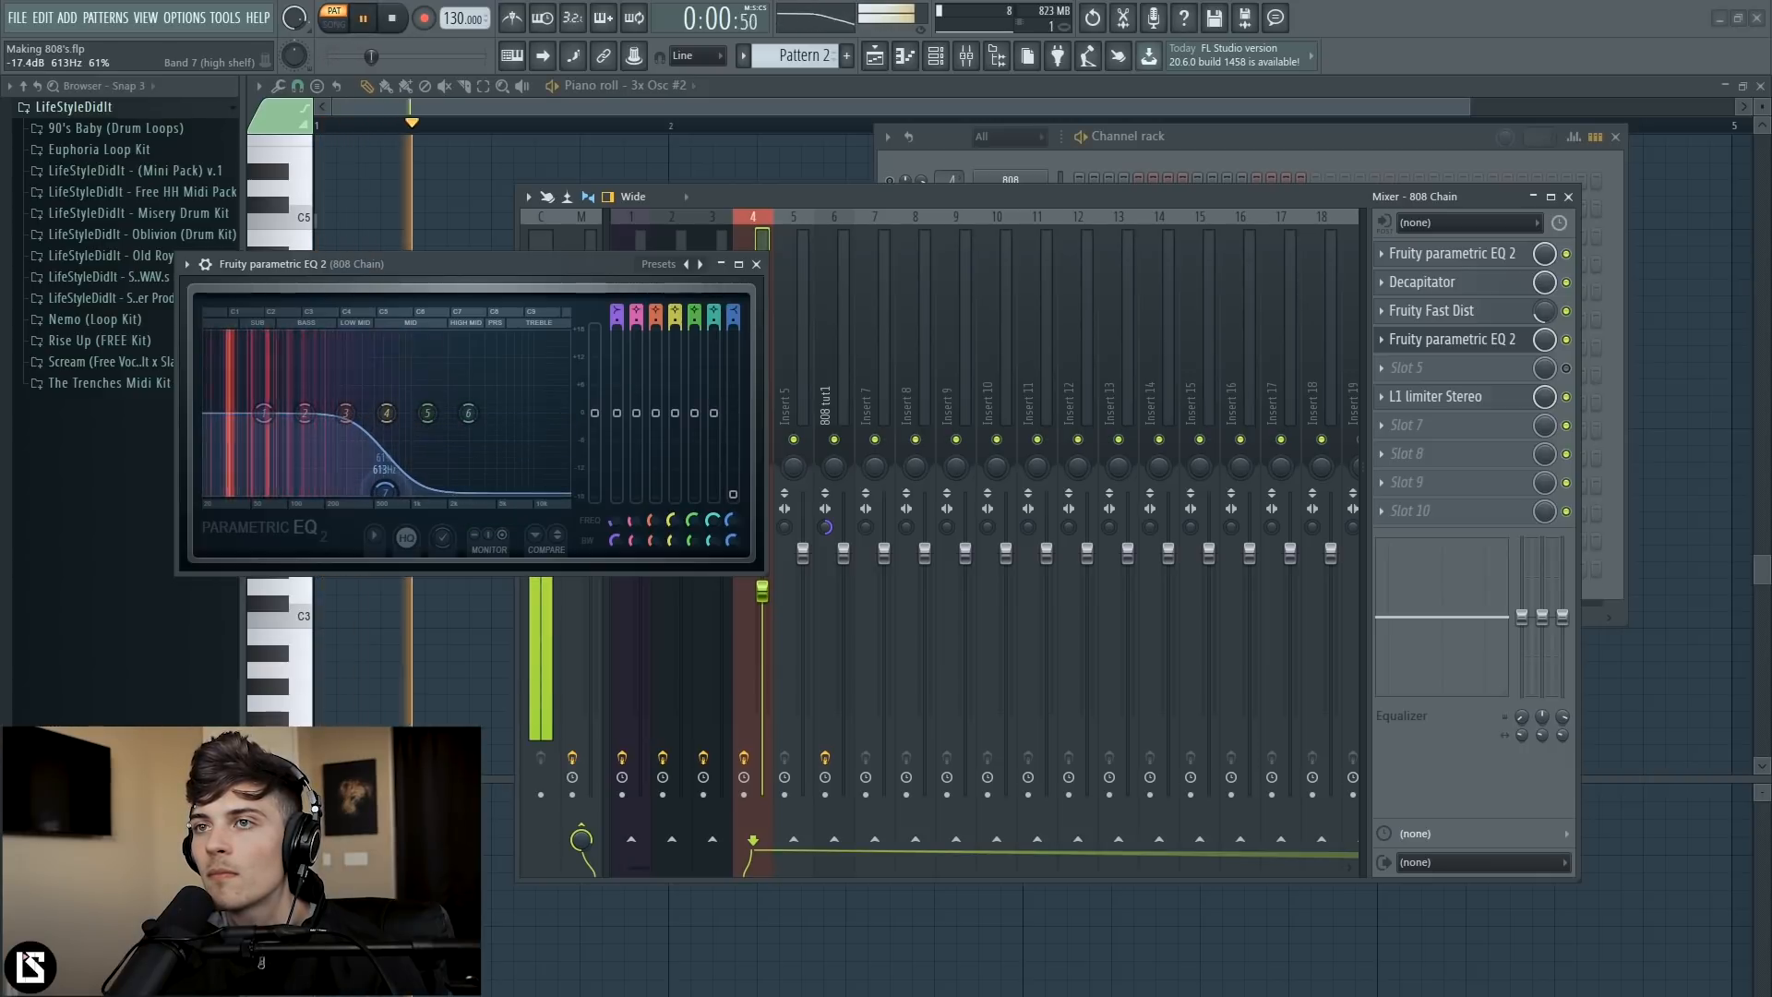
left_click(757, 264)
- Audition the 808 through the 808 Chain effects and check the Decapitator settings
key("space")
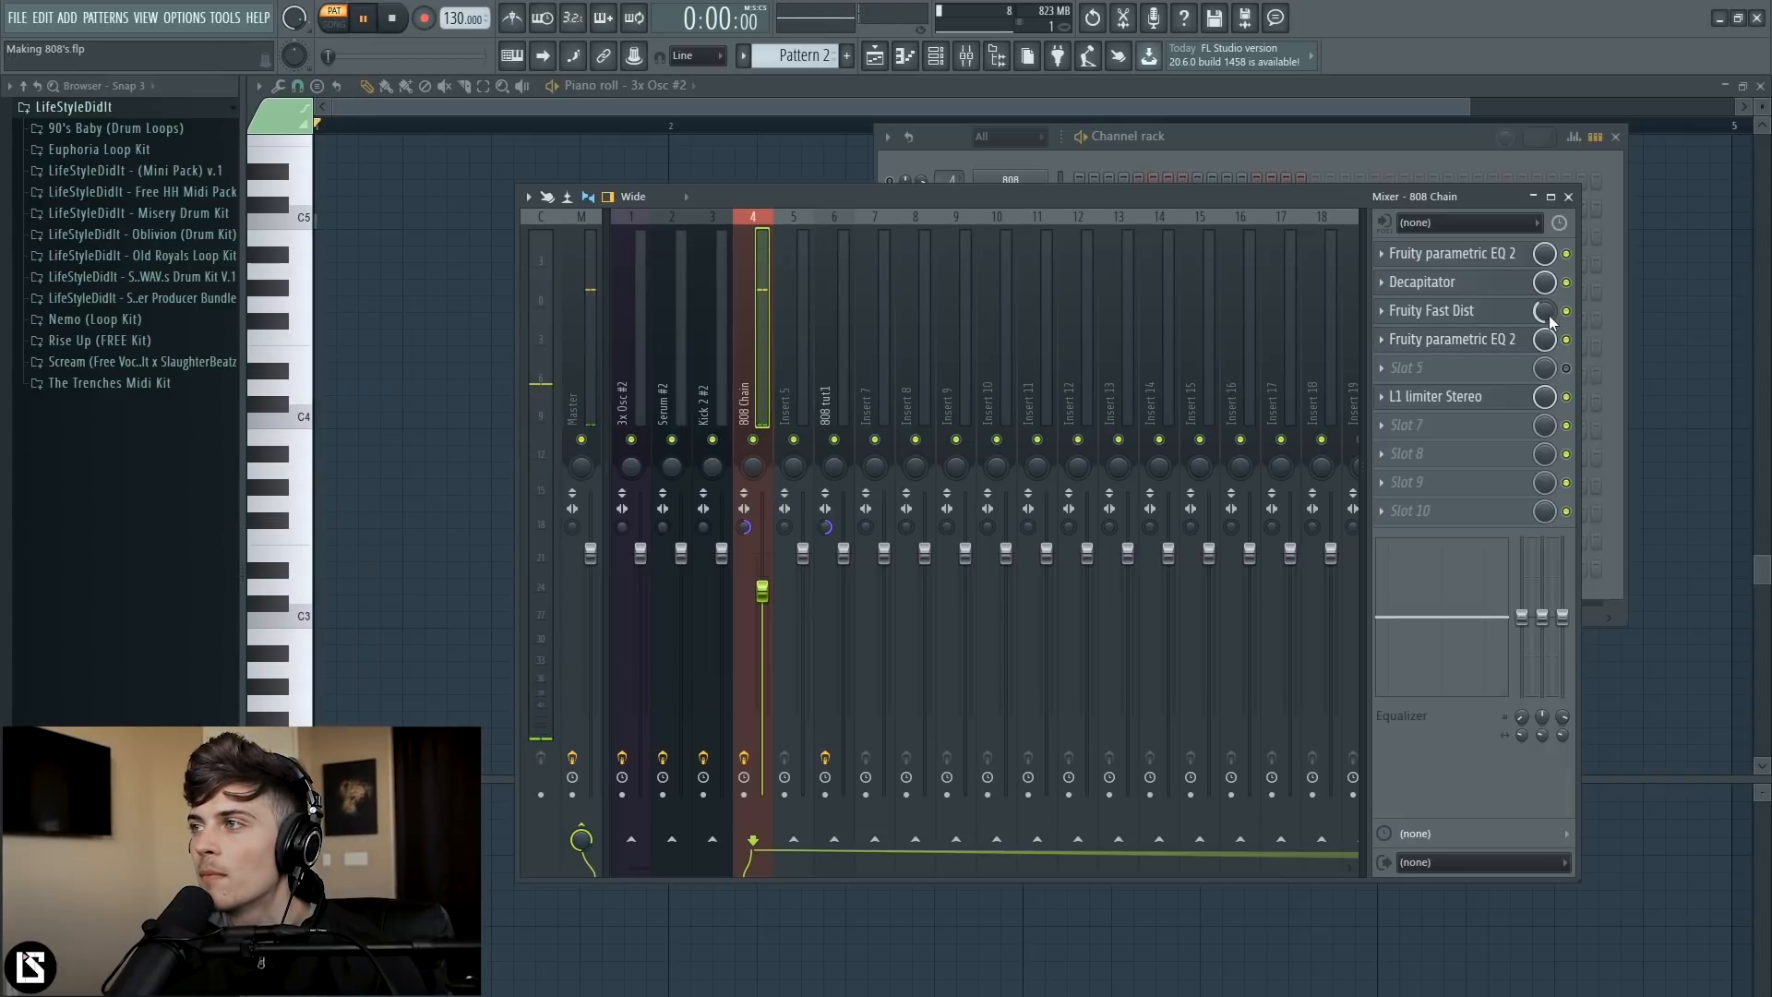
key("space")
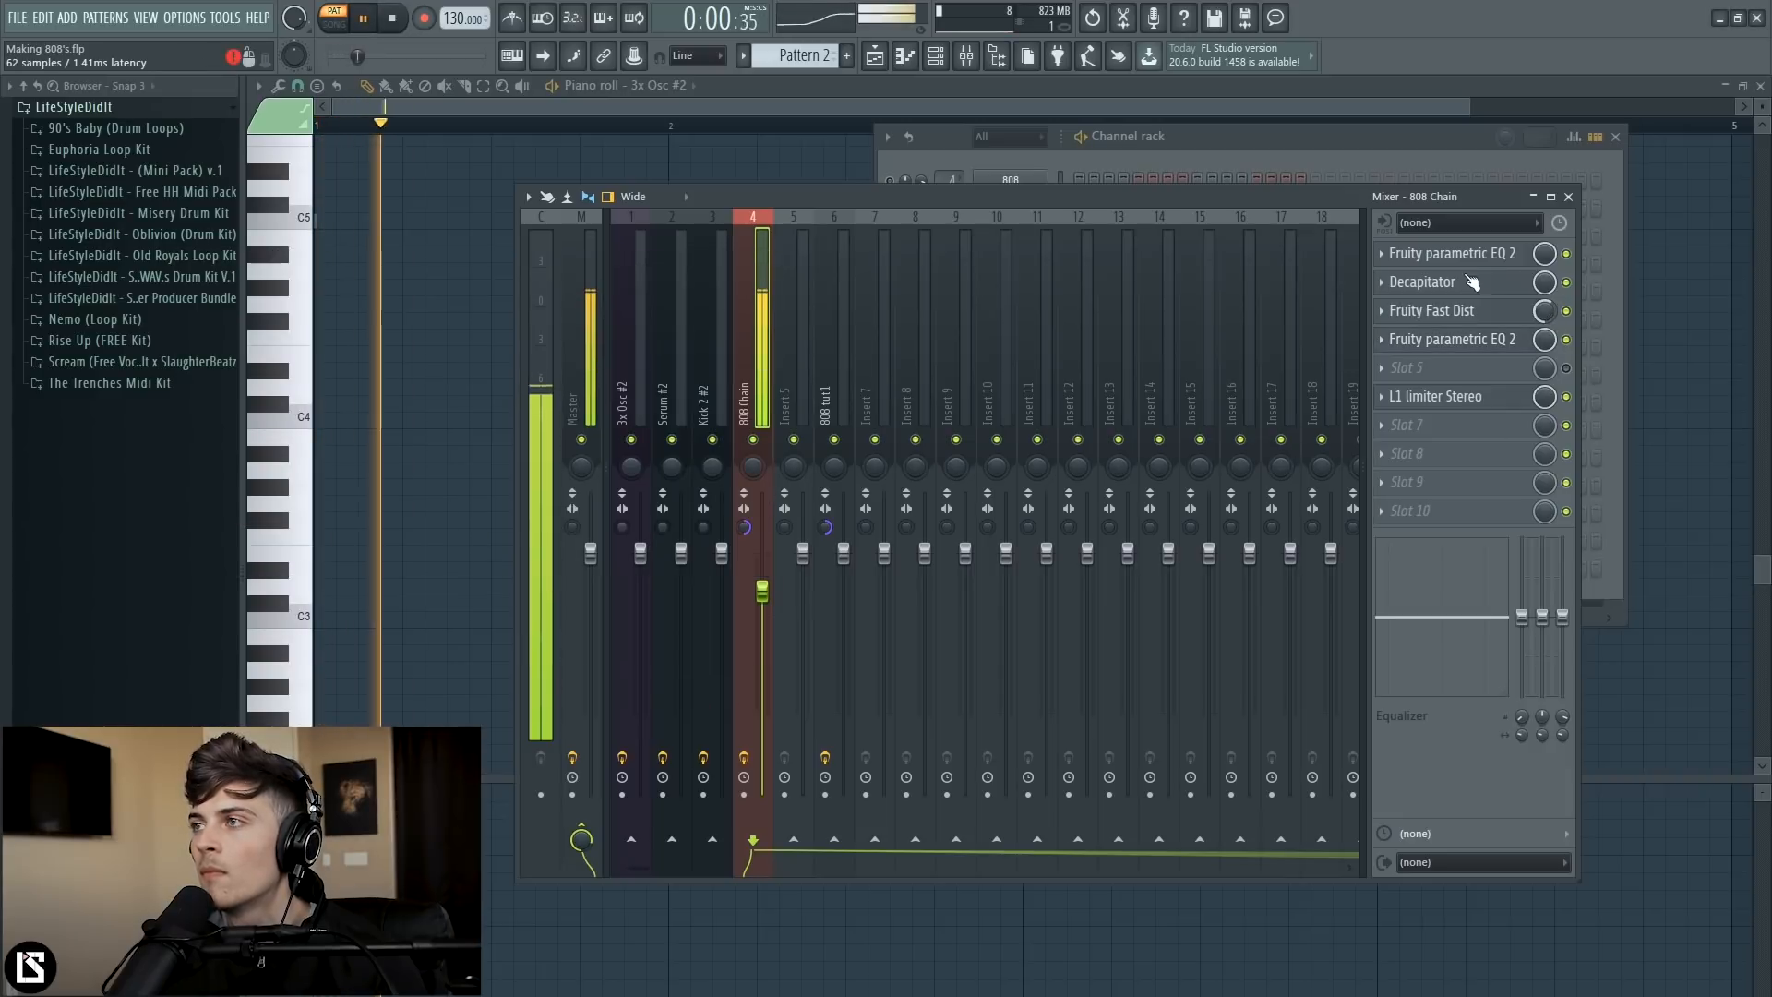
left_click(1467, 283)
key("space")
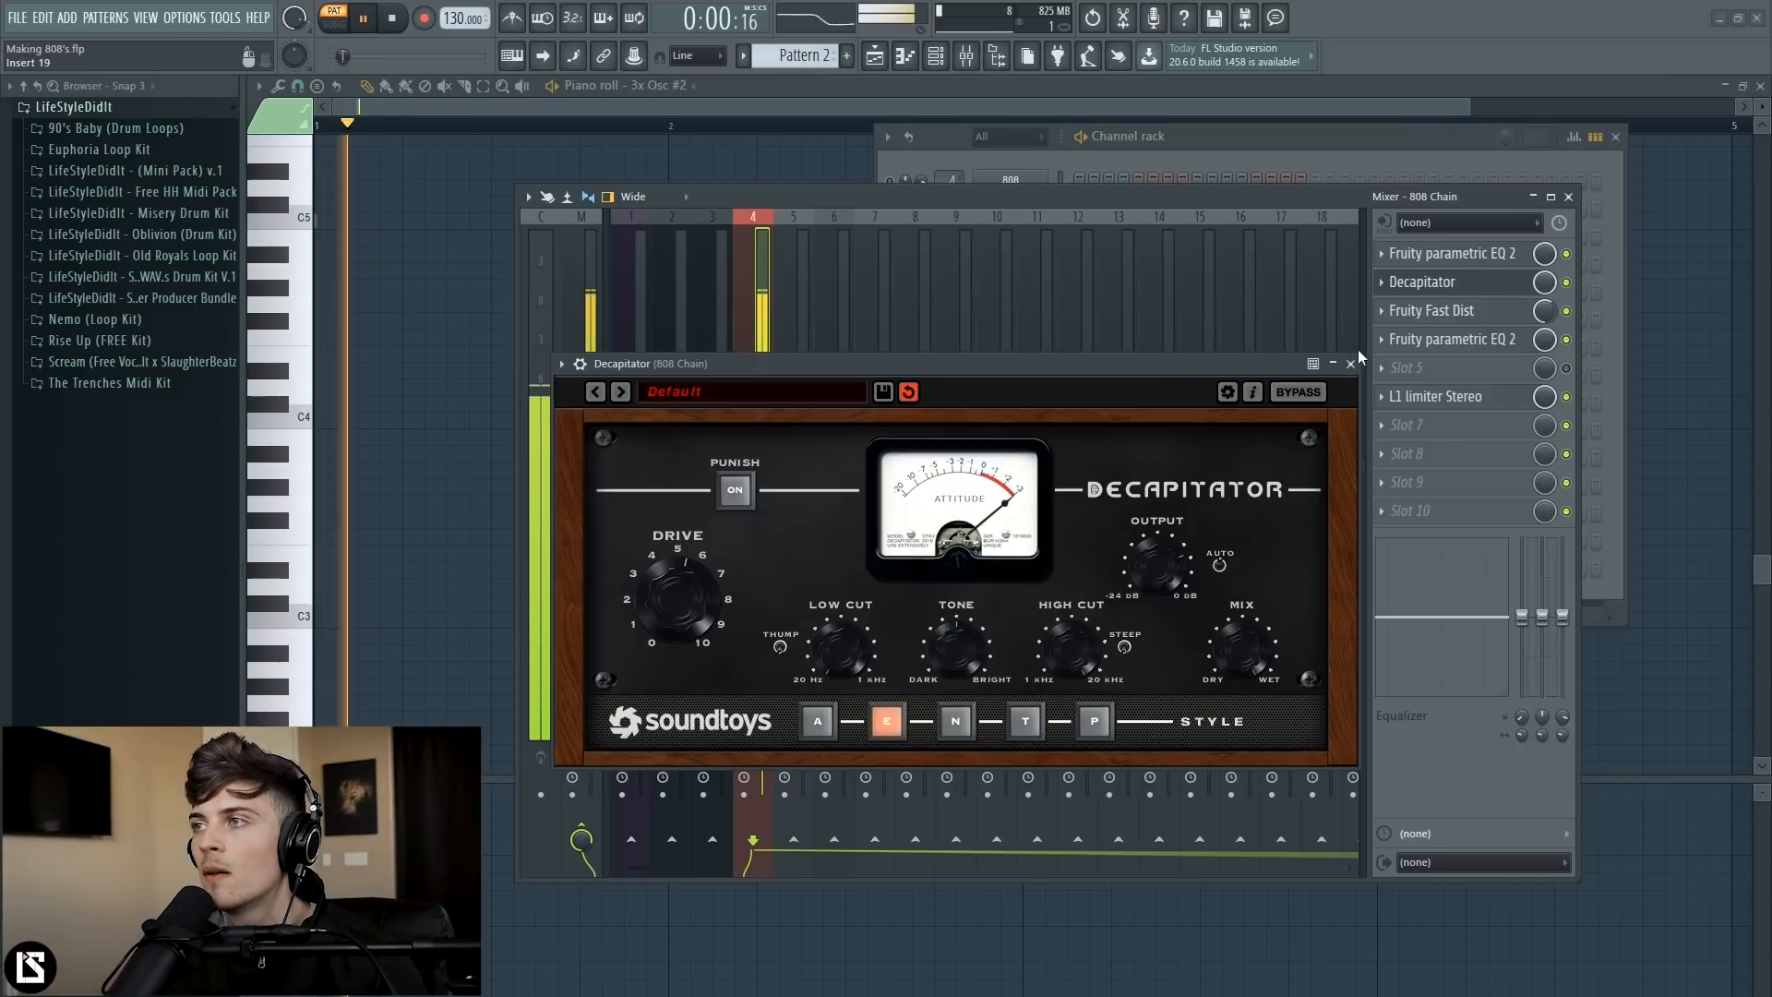
left_click(1350, 363)
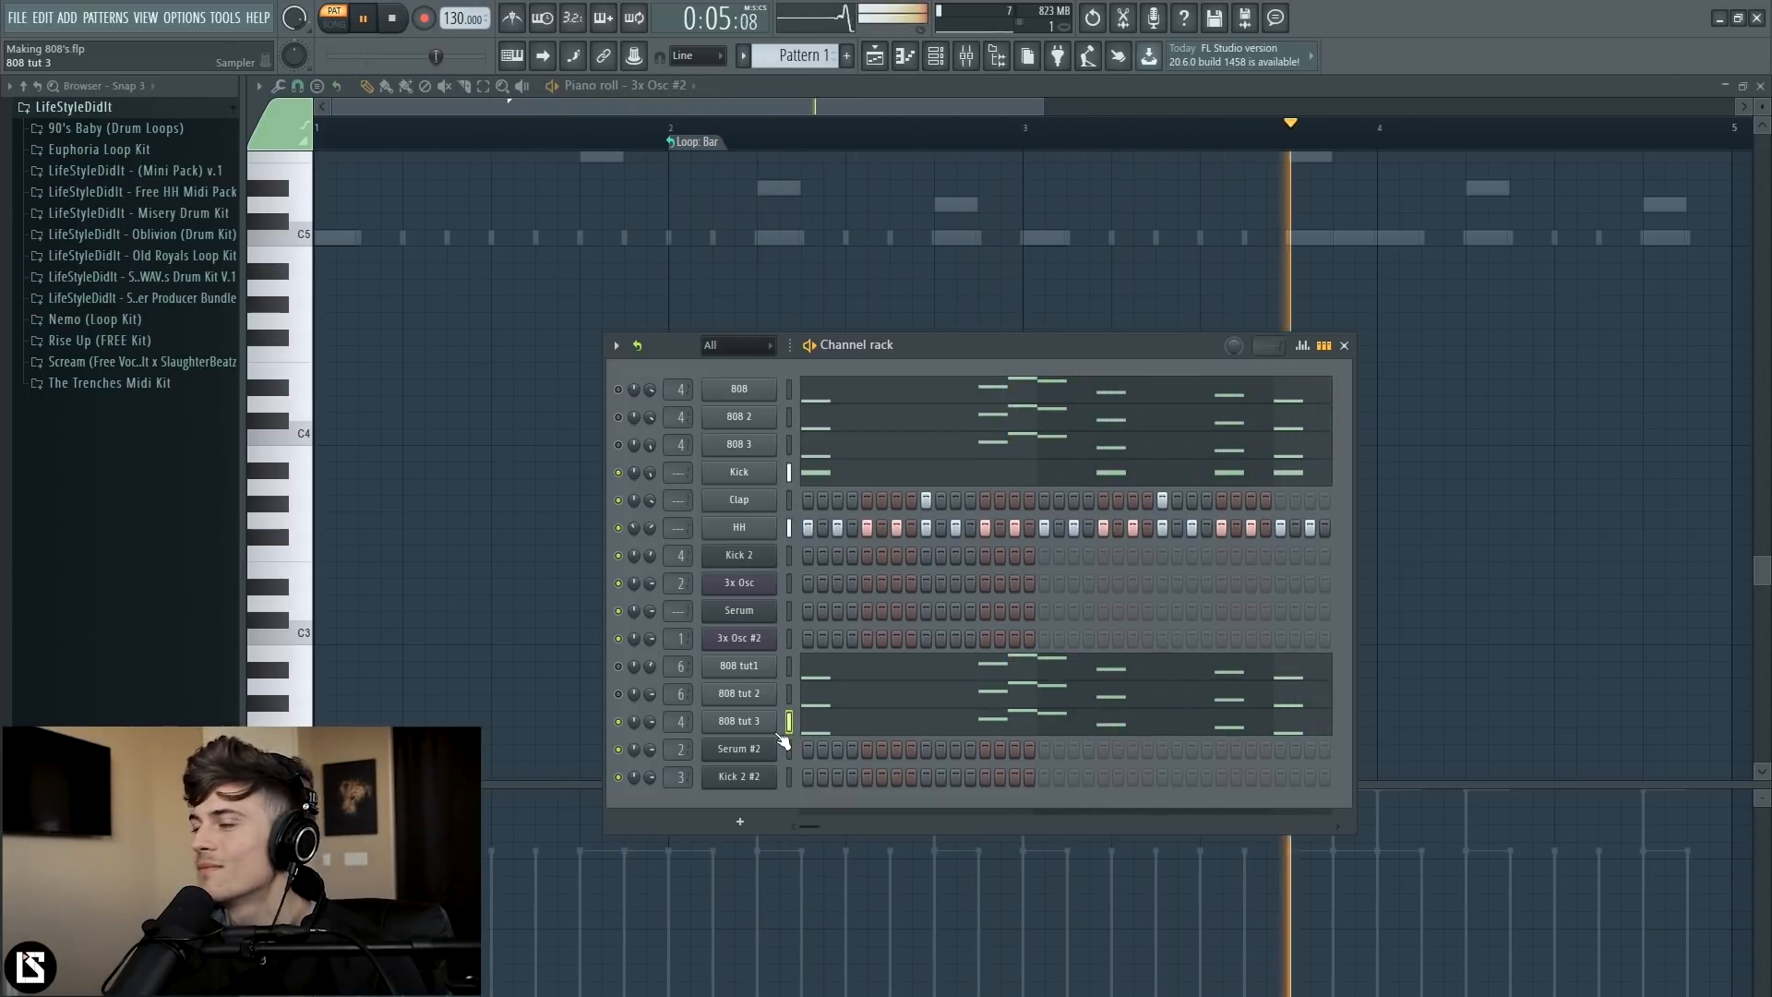
- Set the Boost of the 808 tut 3 sample to 0% while Pattern 1 plays and check its precomputed effects
key("space")
left_click(758, 729)
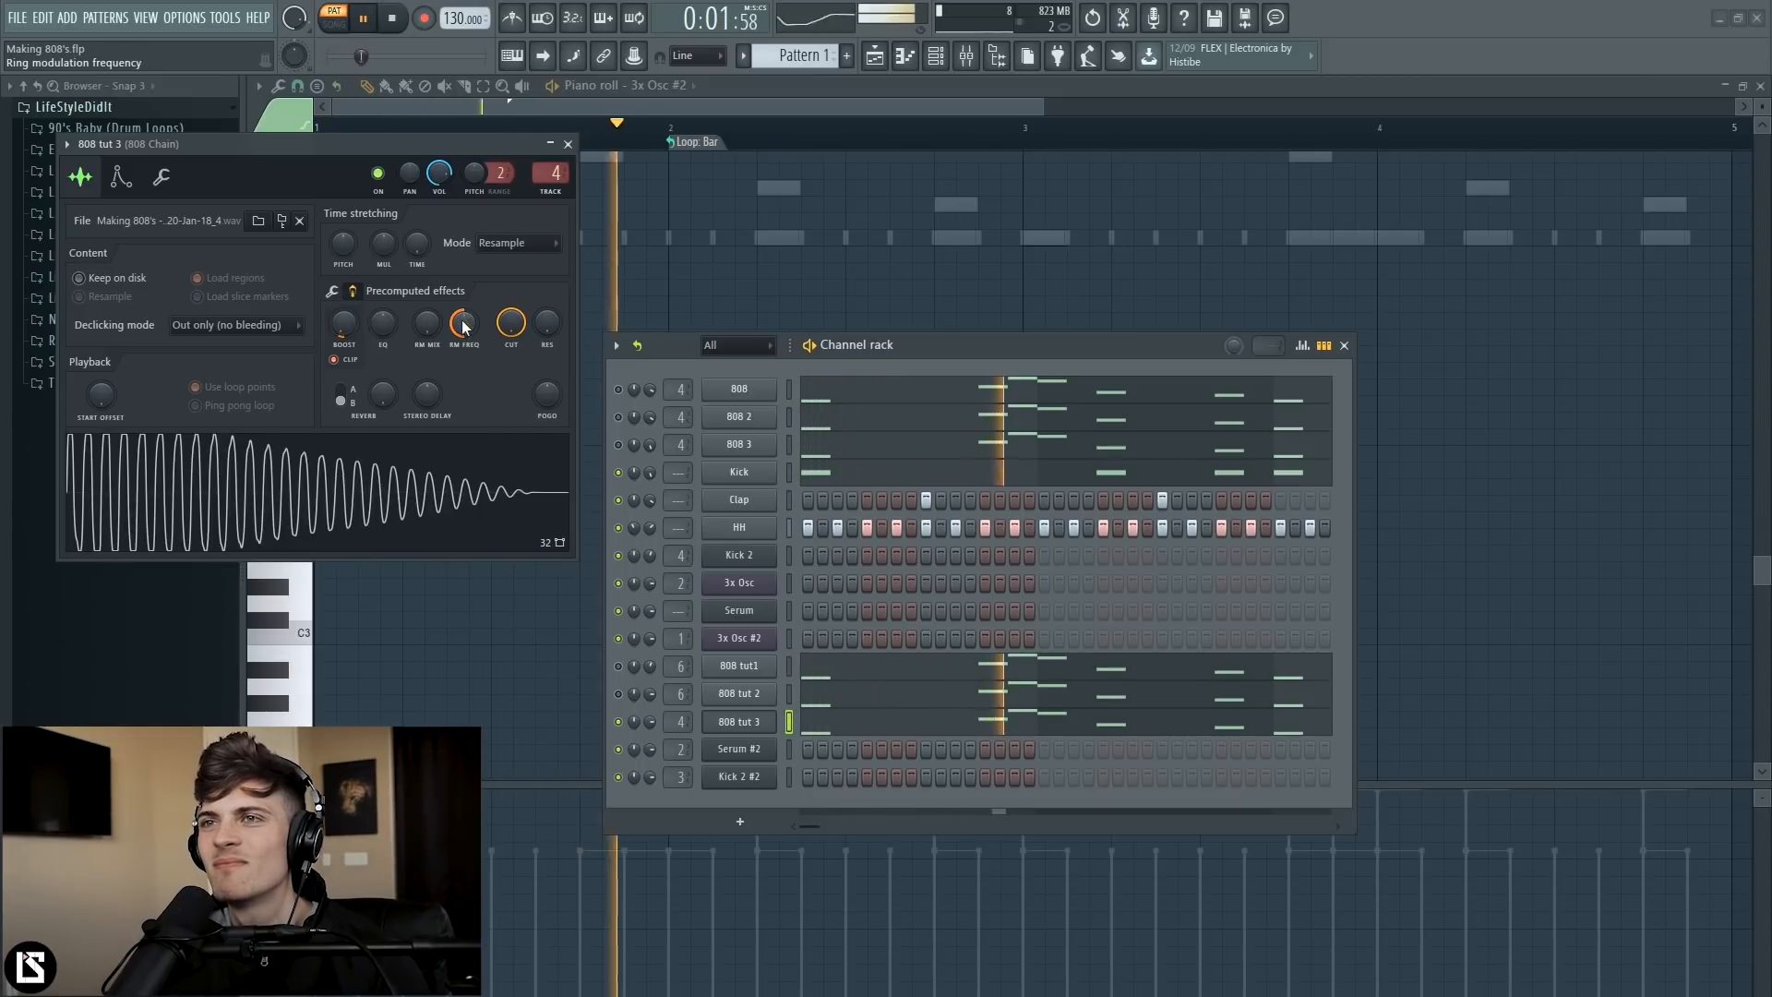
left_click_drag(343, 323, 344, 378)
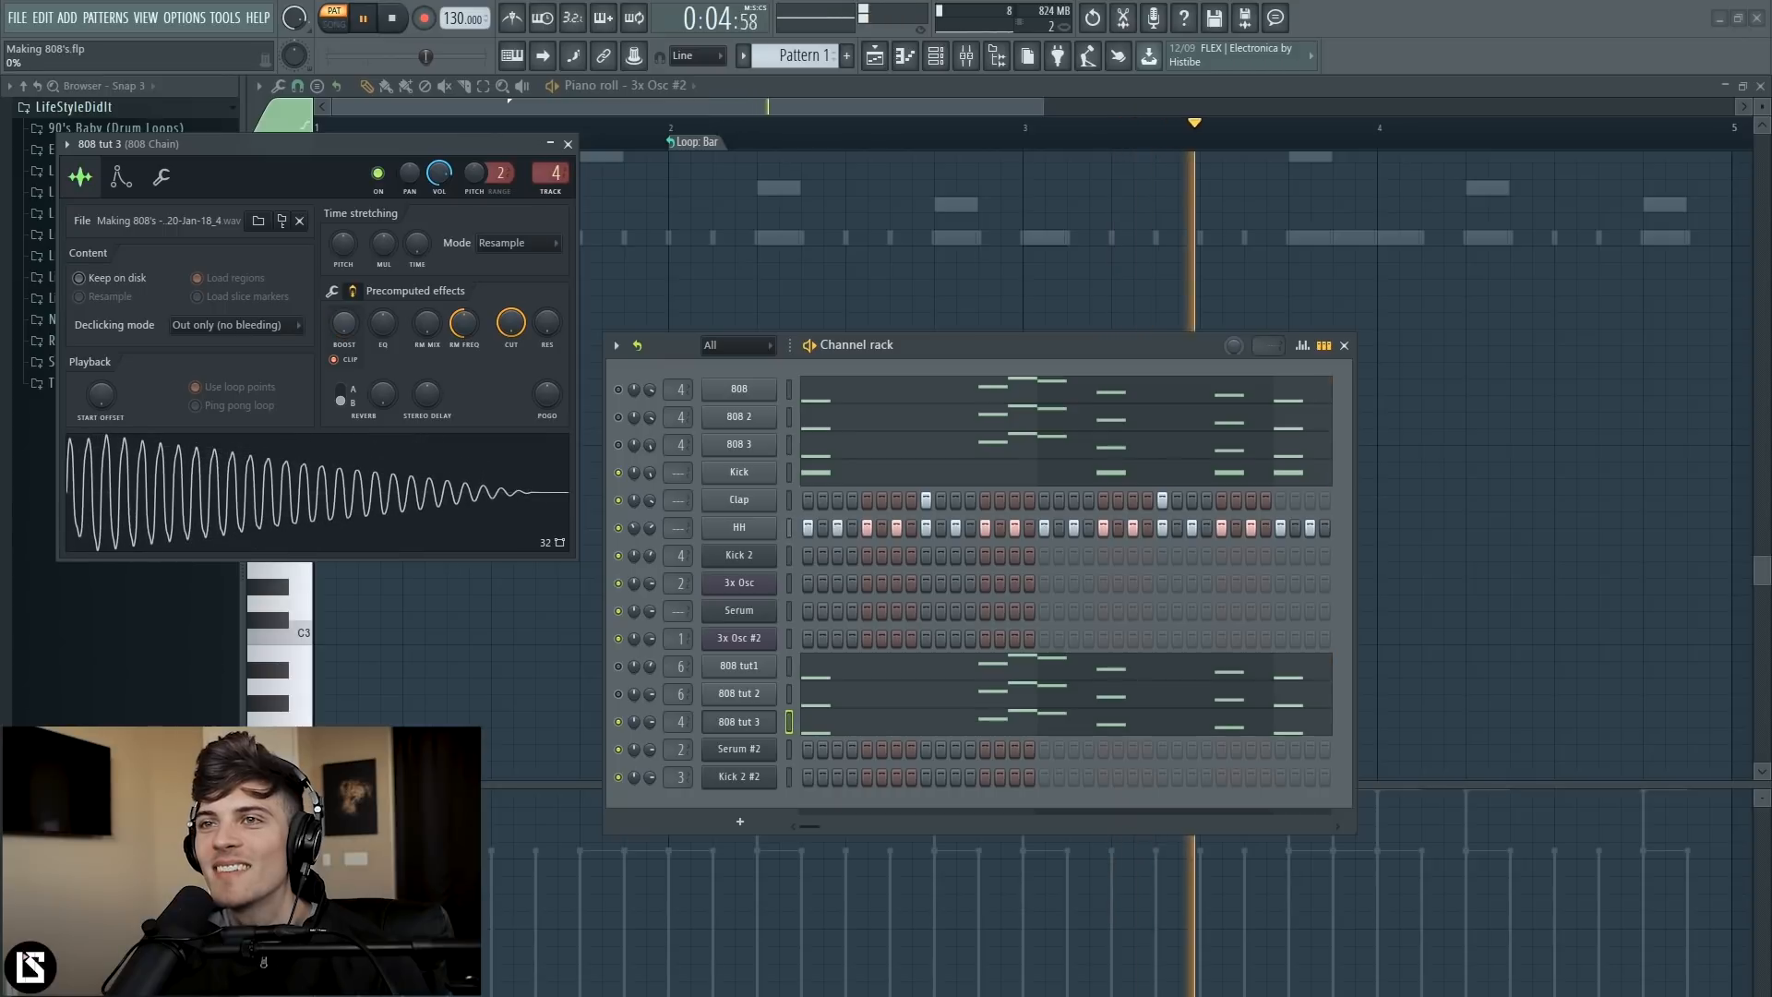
left_click(332, 292)
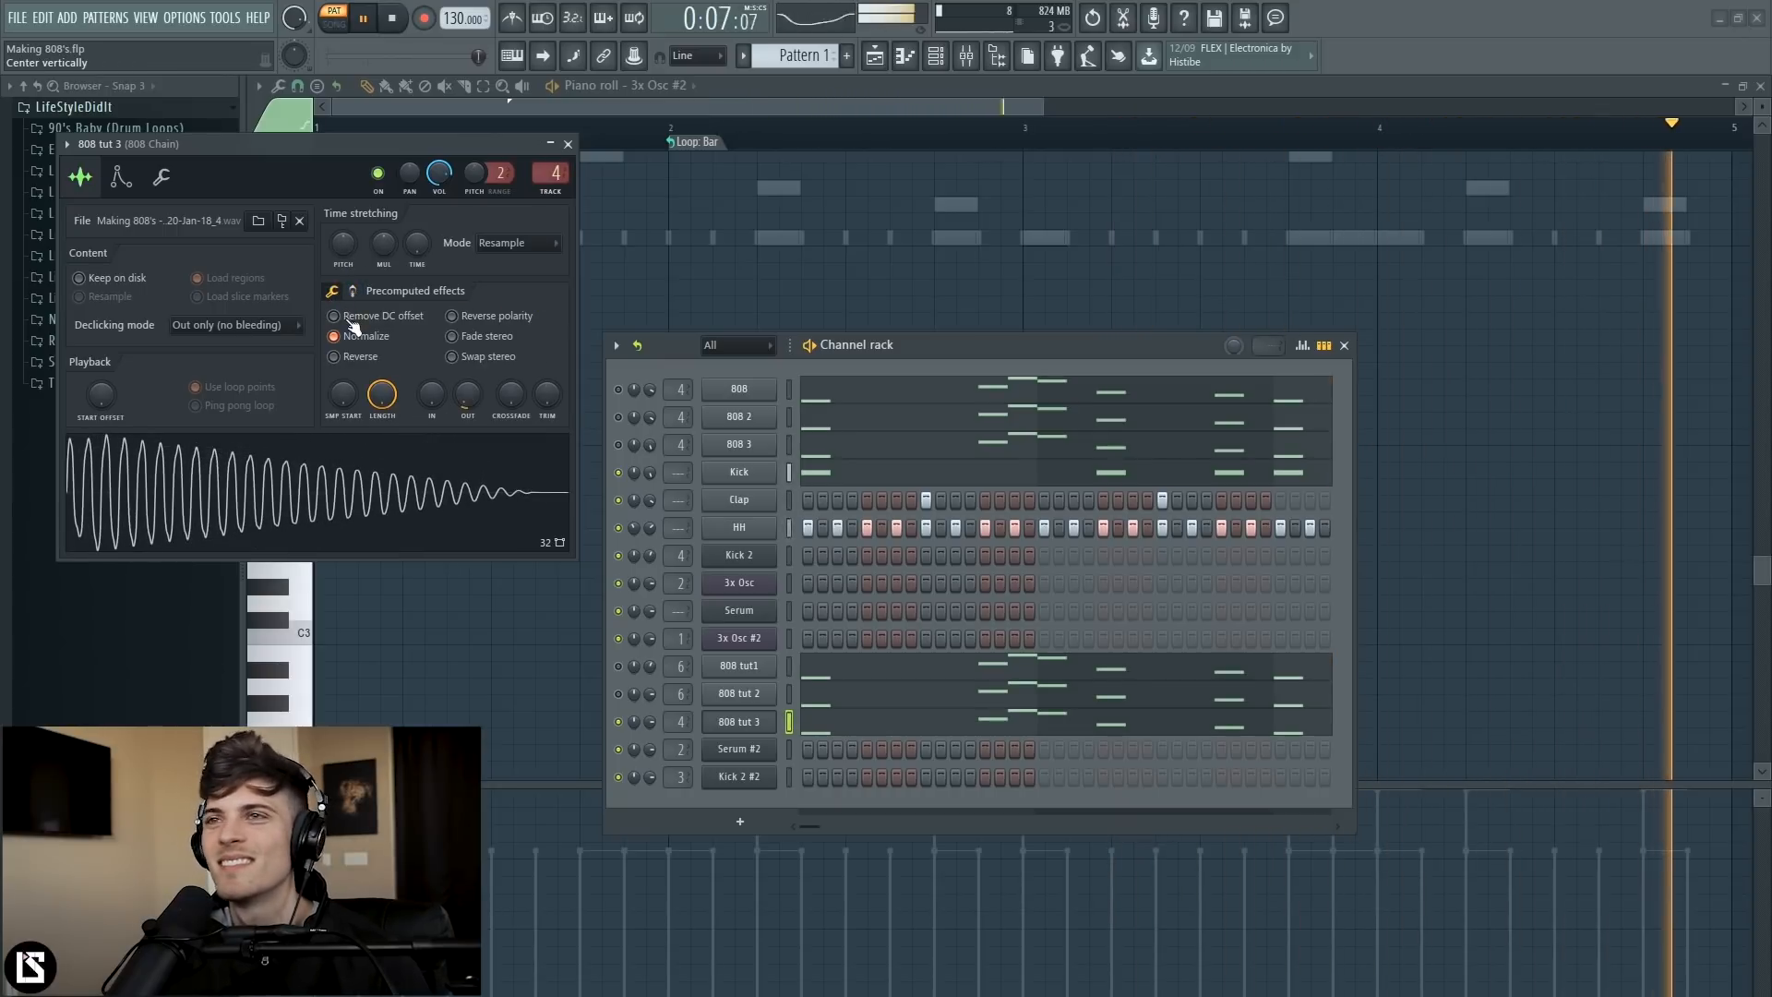
left_click(567, 144)
key("space")
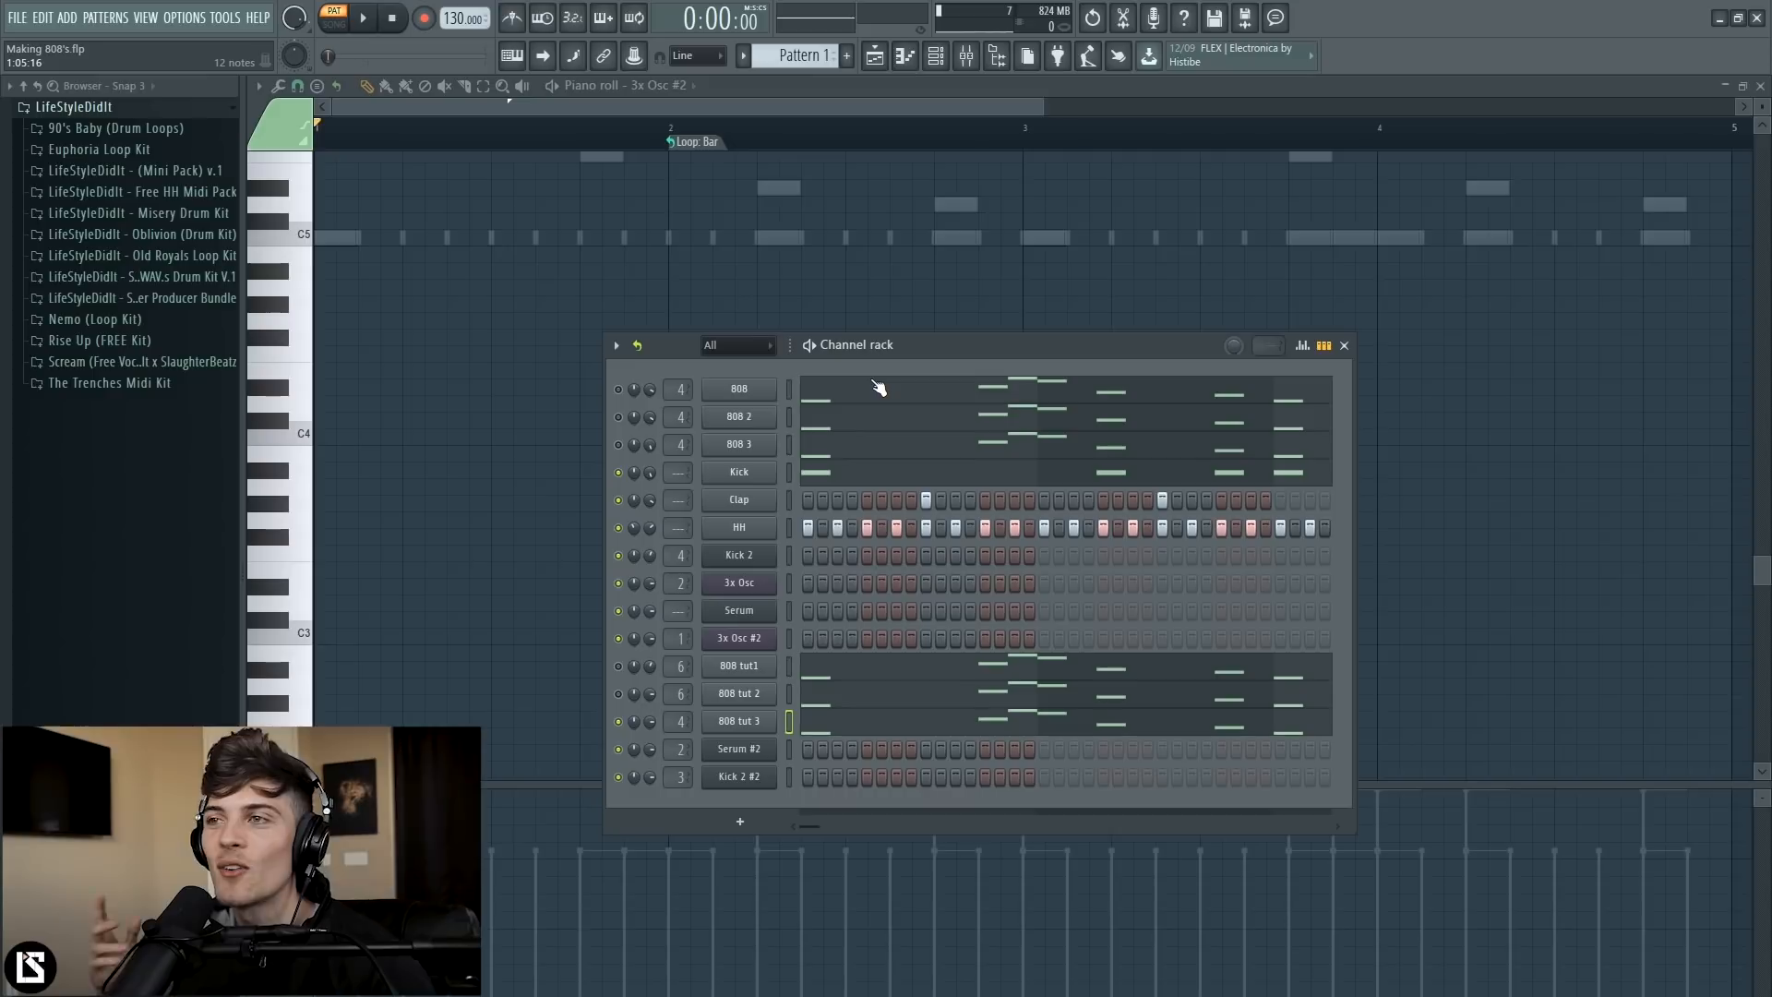